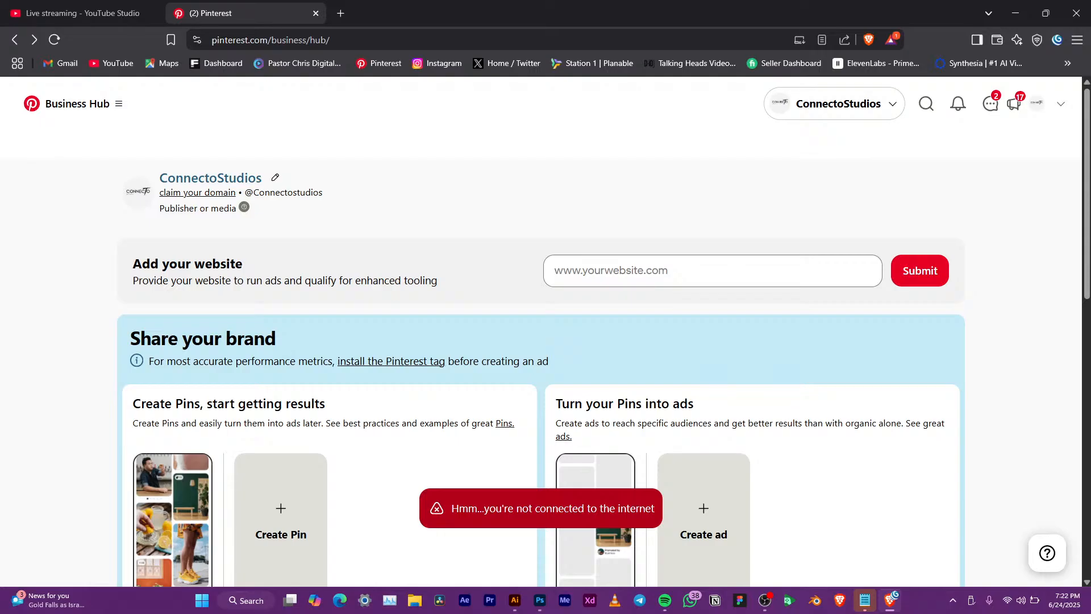
click(713, 271)
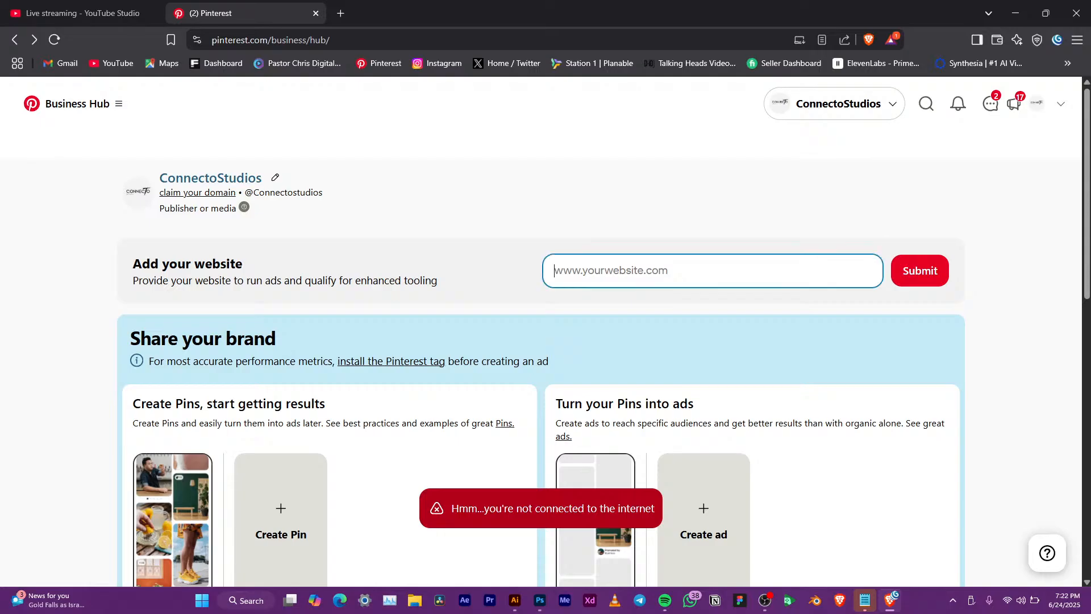
click(713, 210)
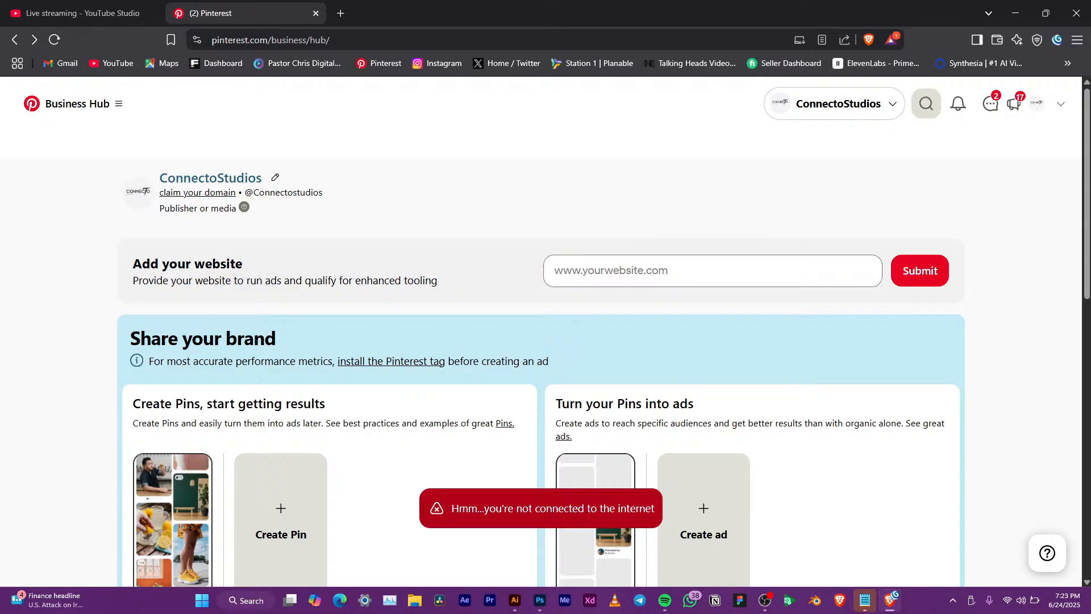
click(927, 104)
click(1009, 188)
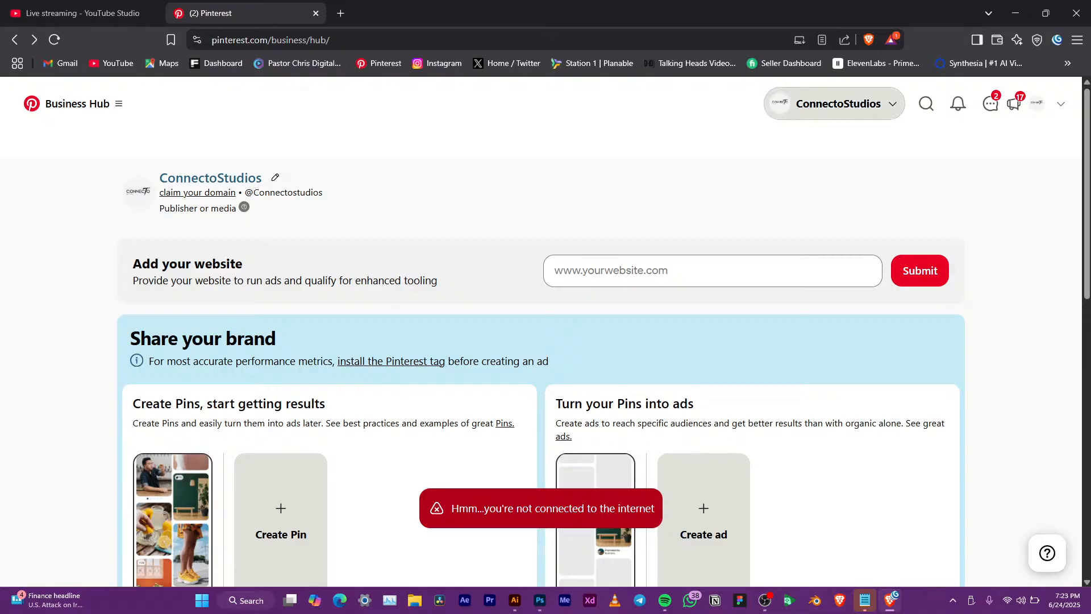
Search Pinterest for "visual identity" and choose the suggested search "visual identity design"
click(927, 104)
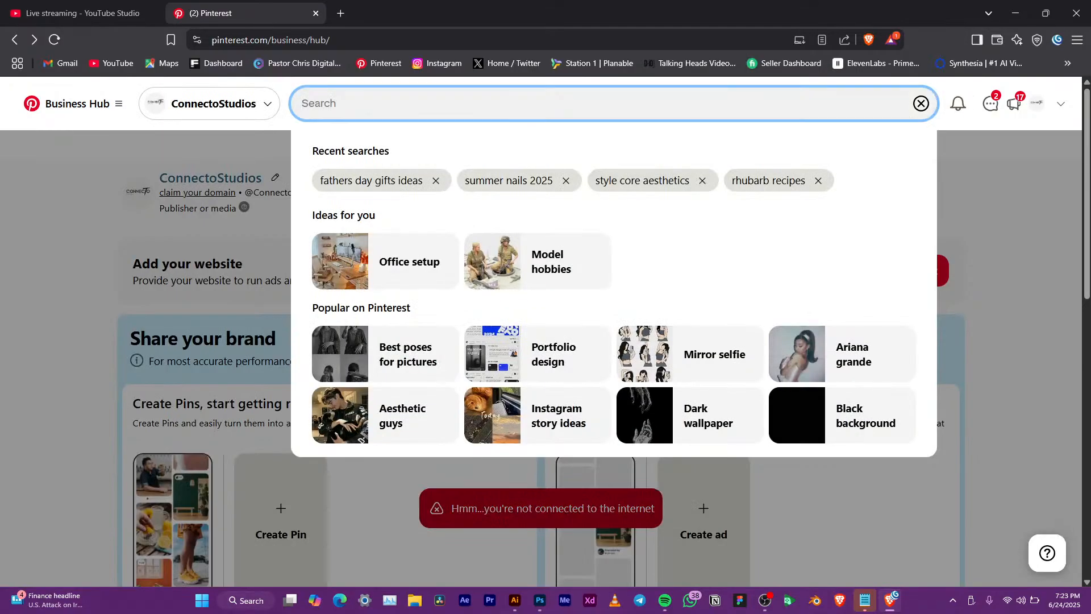
click(923, 104)
click(926, 103)
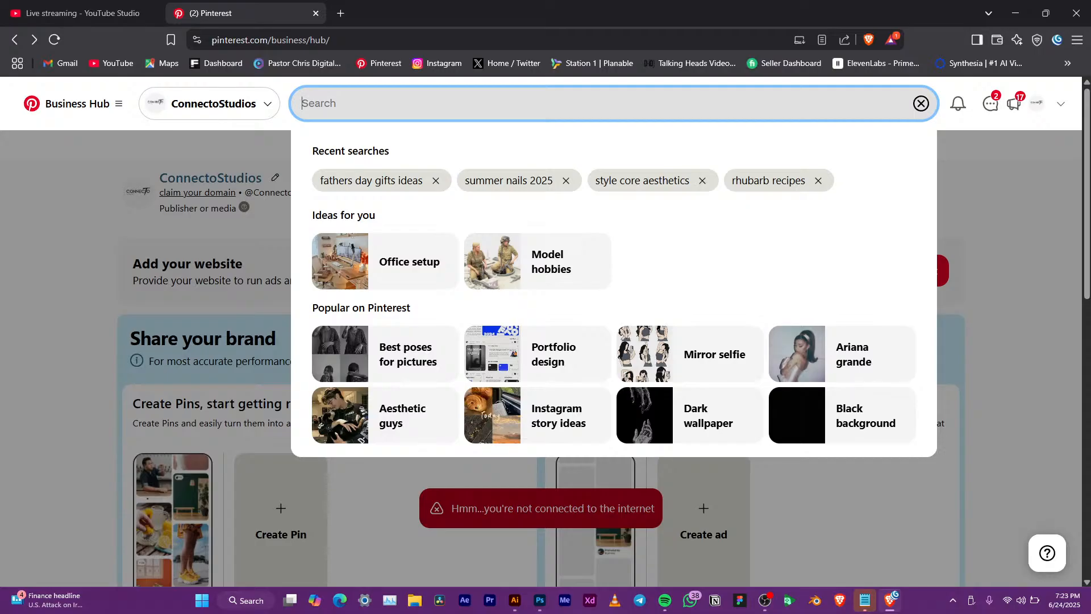
text(Vl)
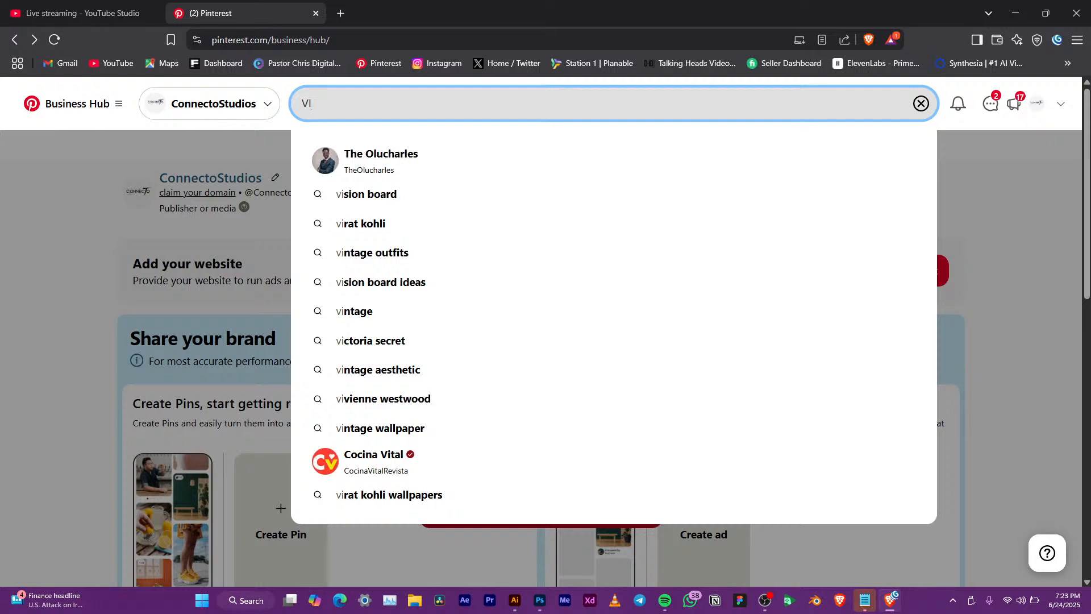
key(BackSpace)
text(isu)
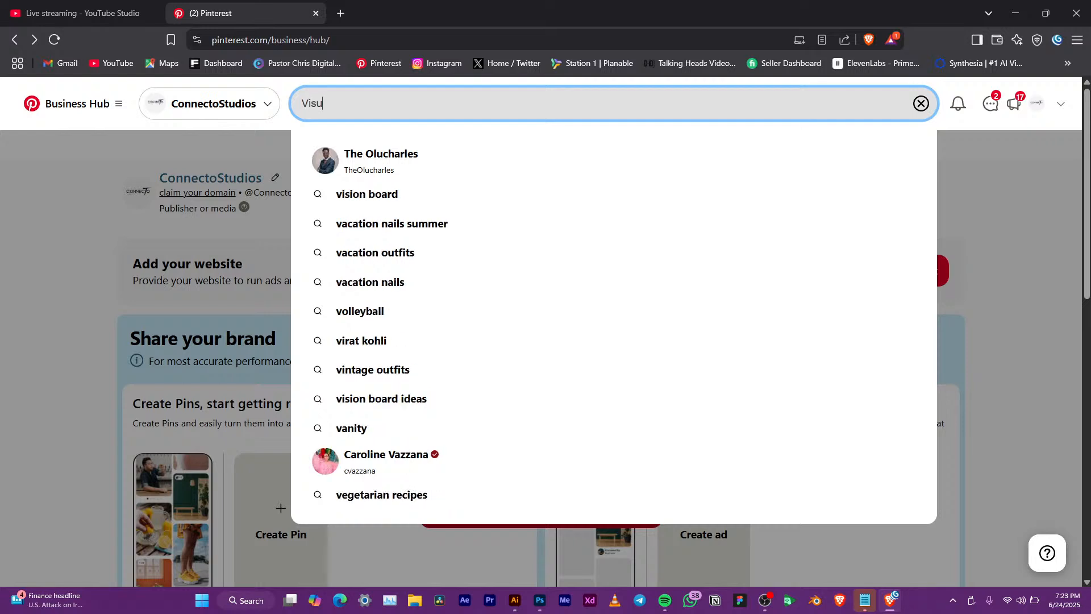
text(al )
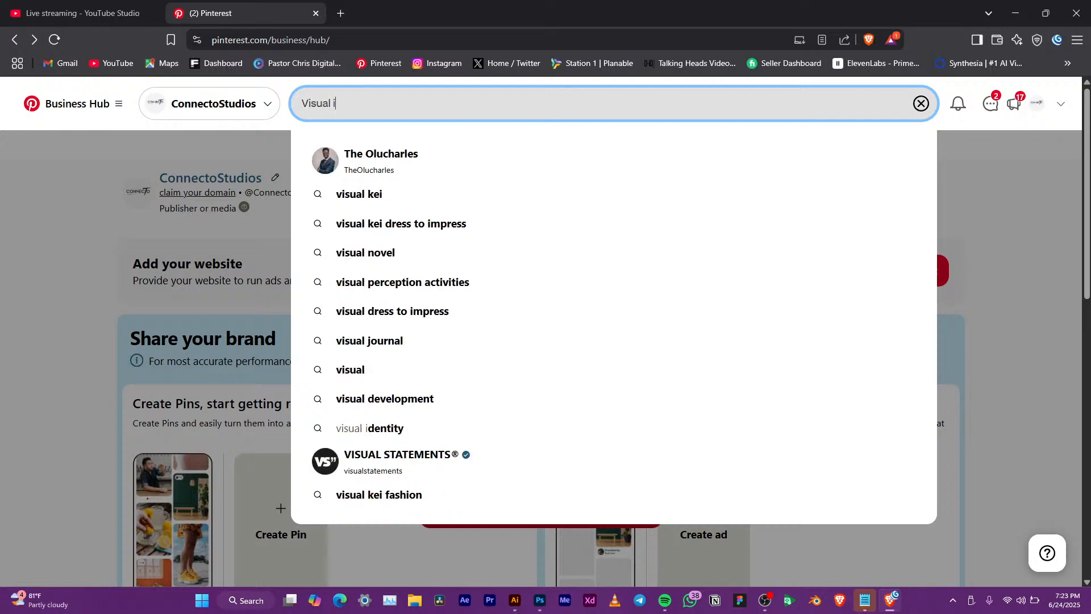
text(identity)
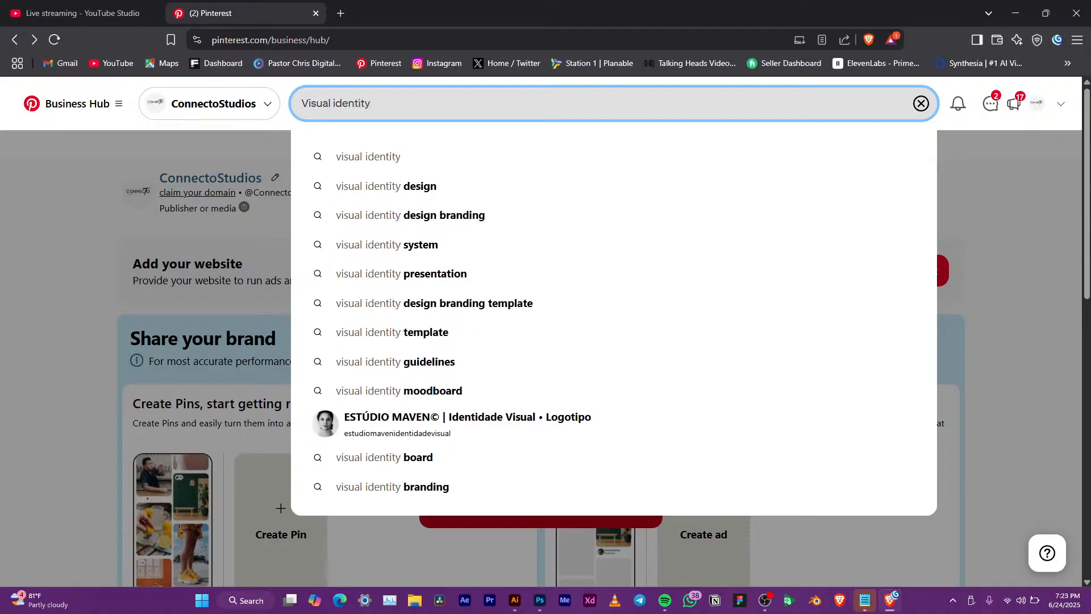
click(386, 186)
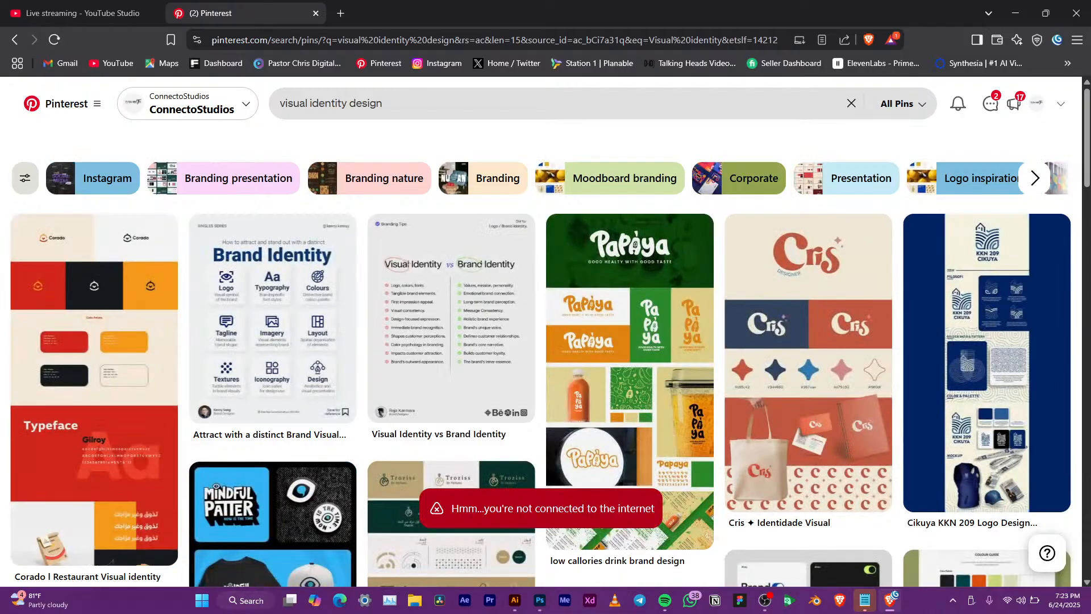
Open the Mindful Patter Podcast Brand Identity pin from the results and examine its layout and the related brand designs
scroll(225, 220, down, 5)
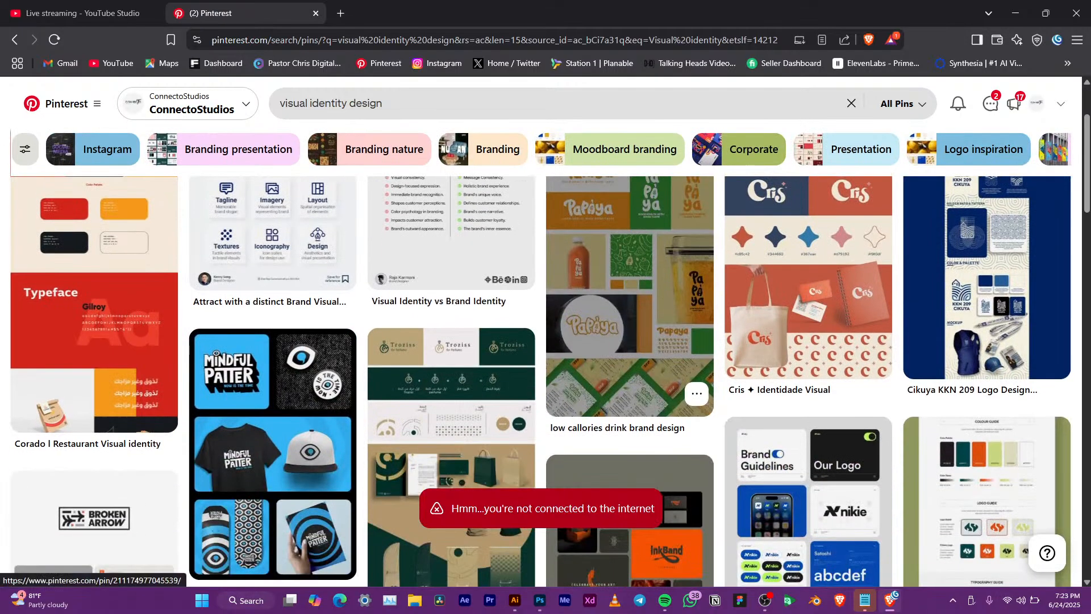
click(226, 220)
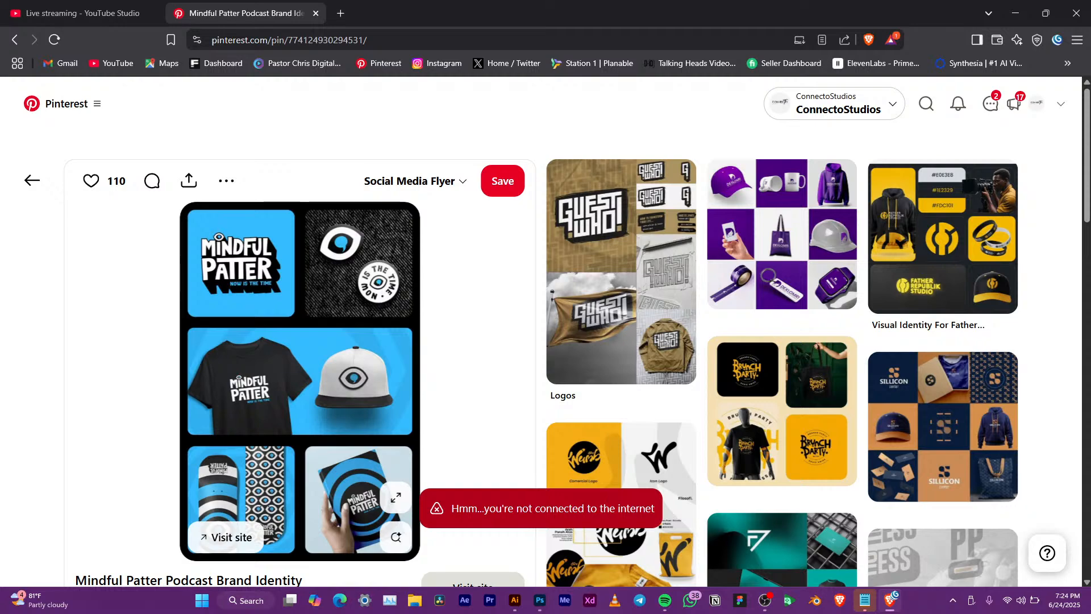
scroll(546, 341, down, 3)
scroll(546, 341, up, 3)
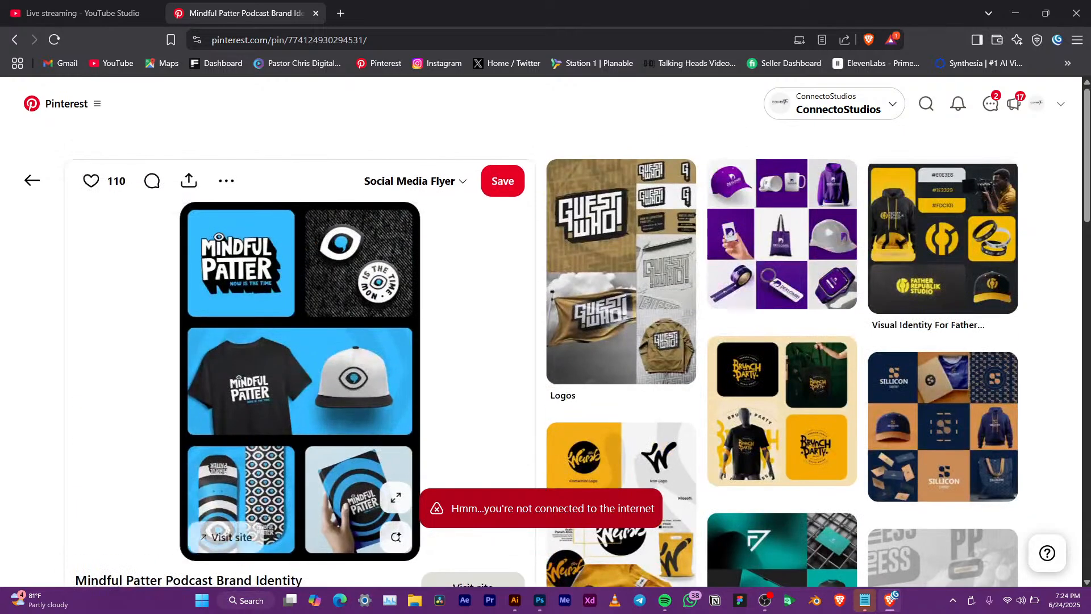
scroll(545, 341, down, 2)
scroll(546, 341, down, 3)
scroll(546, 341, up, 4)
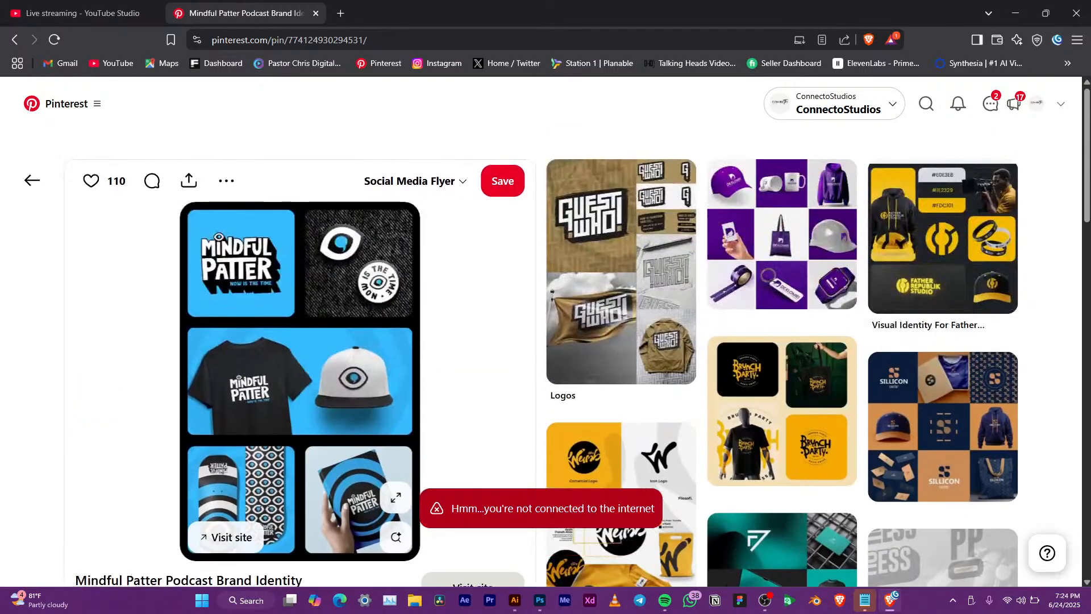
scroll(545, 341, down, 3)
scroll(621, 444, down, 3)
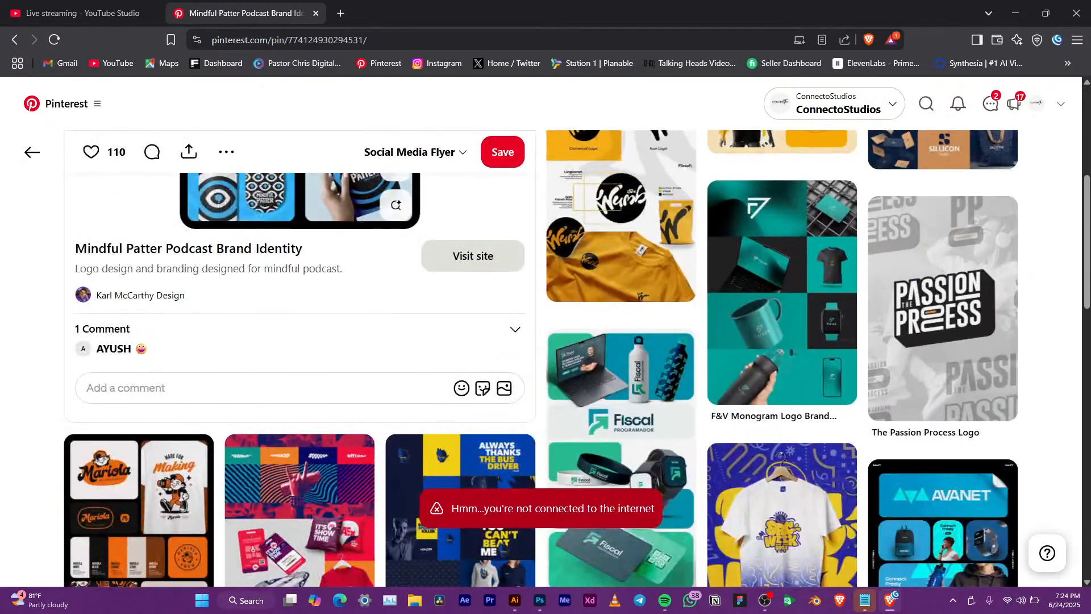
scroll(621, 443, down, 1)
scroll(621, 444, down, 1)
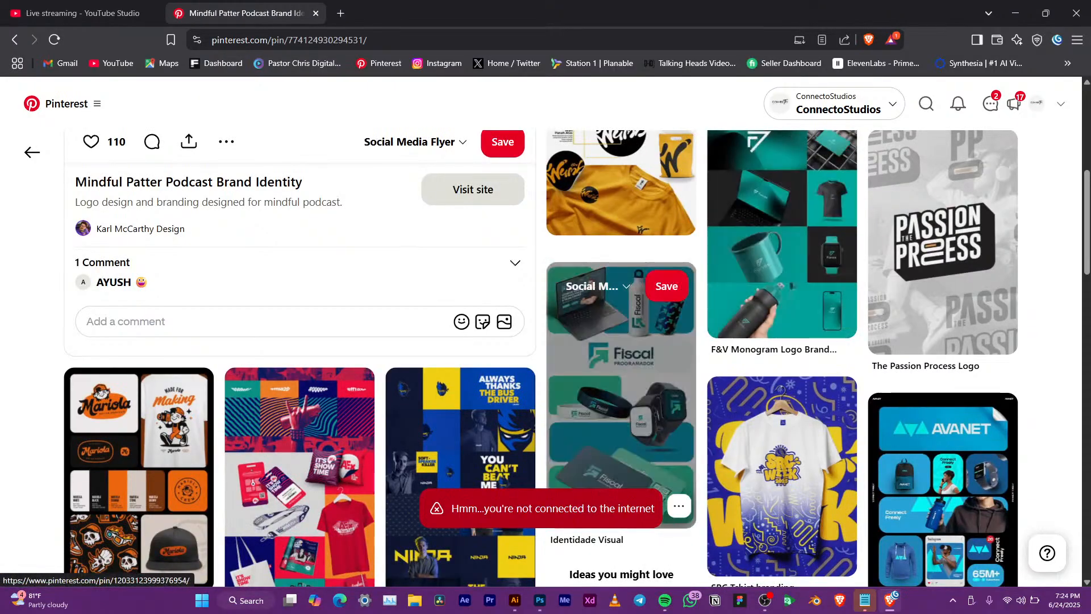
scroll(682, 444, down, 3)
scroll(682, 444, up, 7)
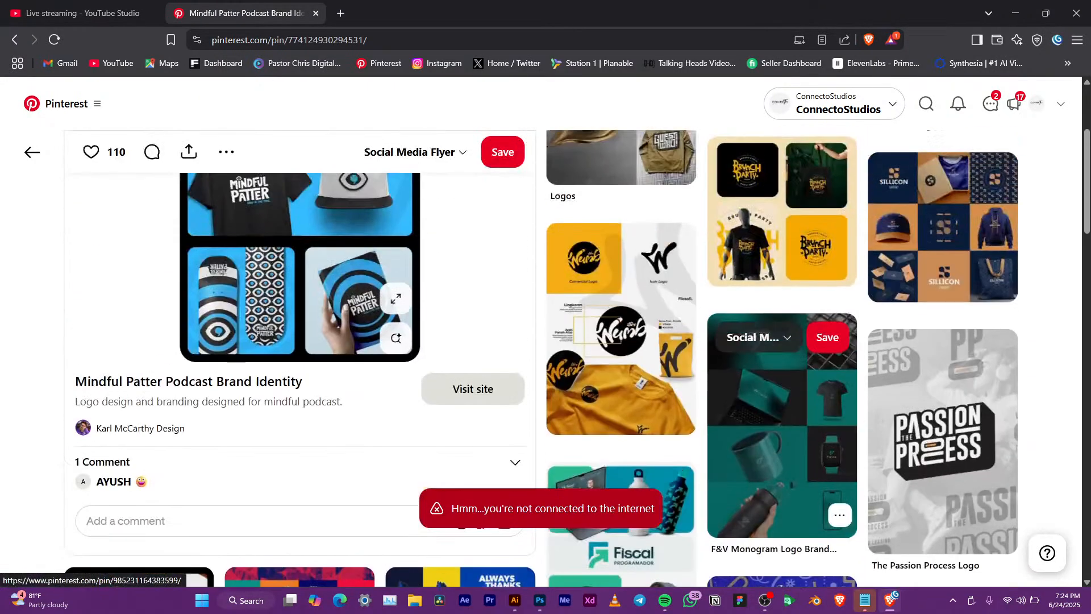
Examine the F&V Monogram Logo Brand Presentation pin and its related designs, and return to the Mindful Patter pin
click(782, 426)
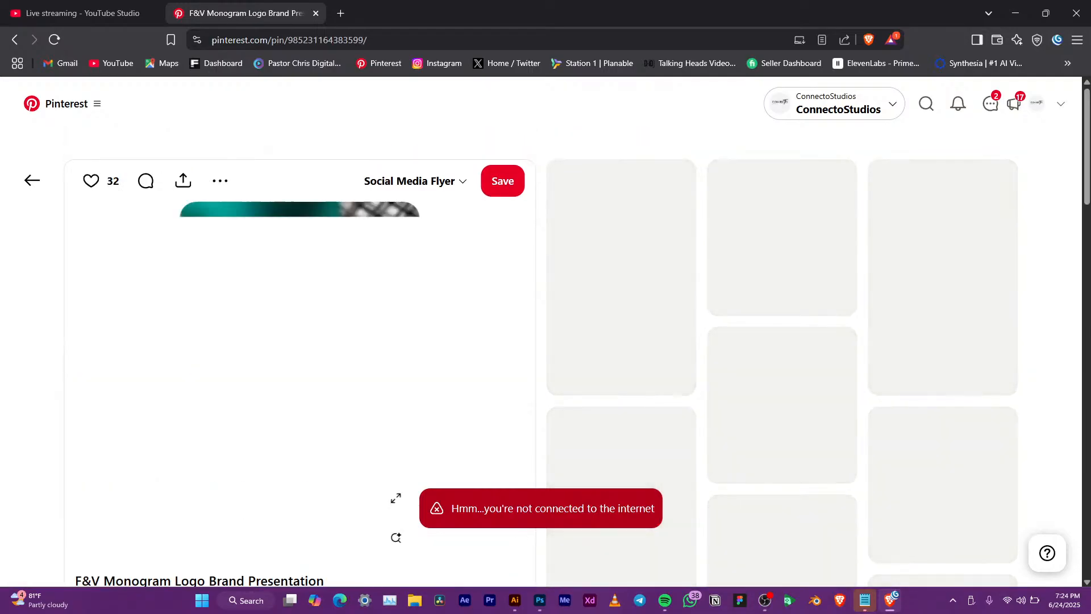
scroll(625, 369, down, 2)
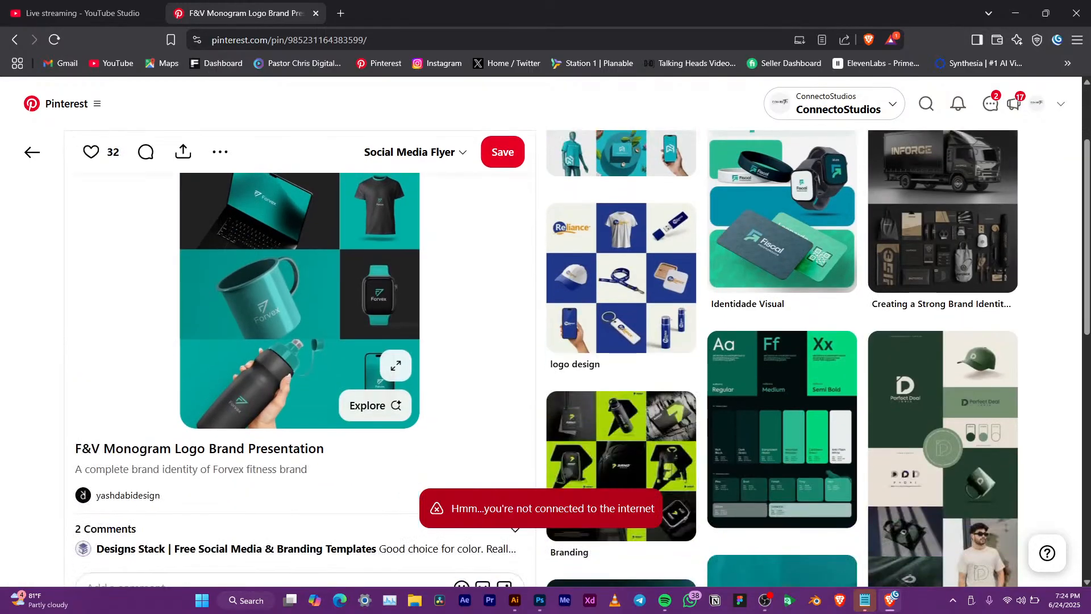
scroll(546, 341, up, 2)
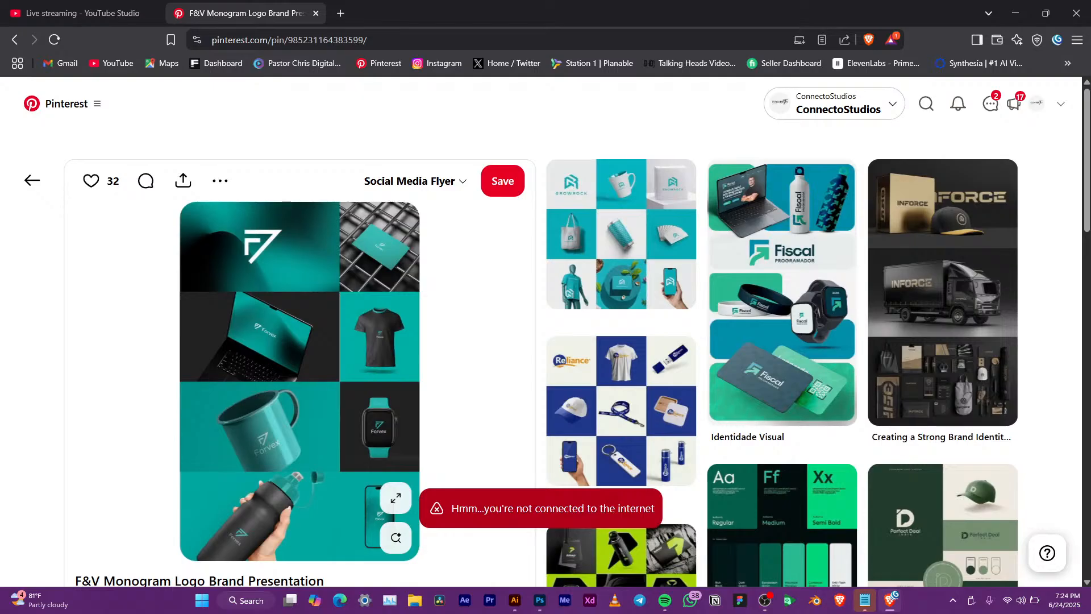
scroll(455, 370, down, 7)
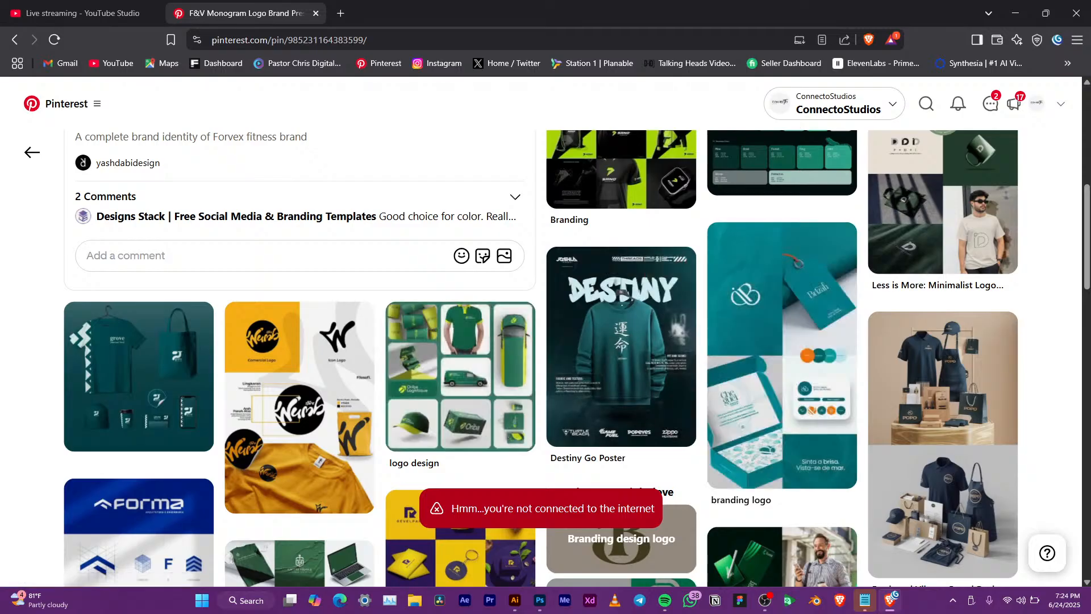
click(32, 152)
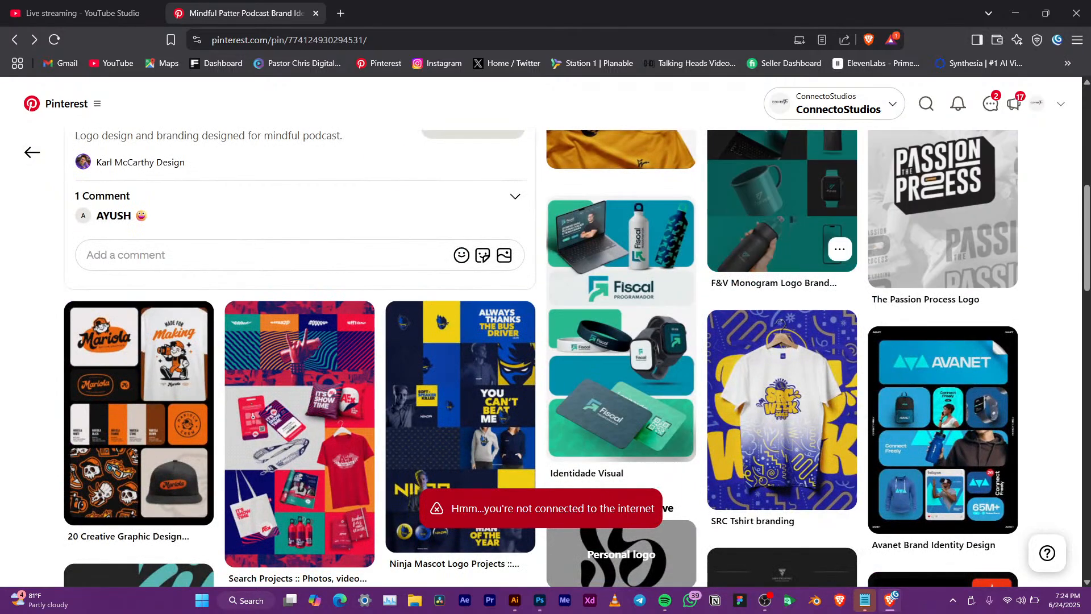
Reopen the F&V Monogram Logo Brand Presentation pin and download its image as a JPEG to the Downloads folder
click(782, 209)
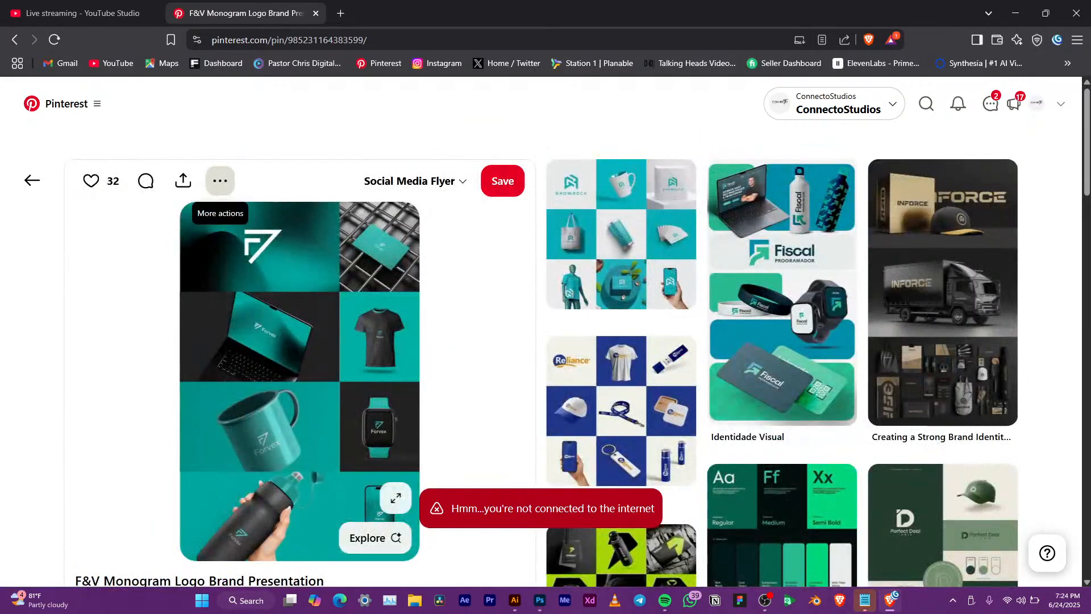
click(220, 181)
click(209, 222)
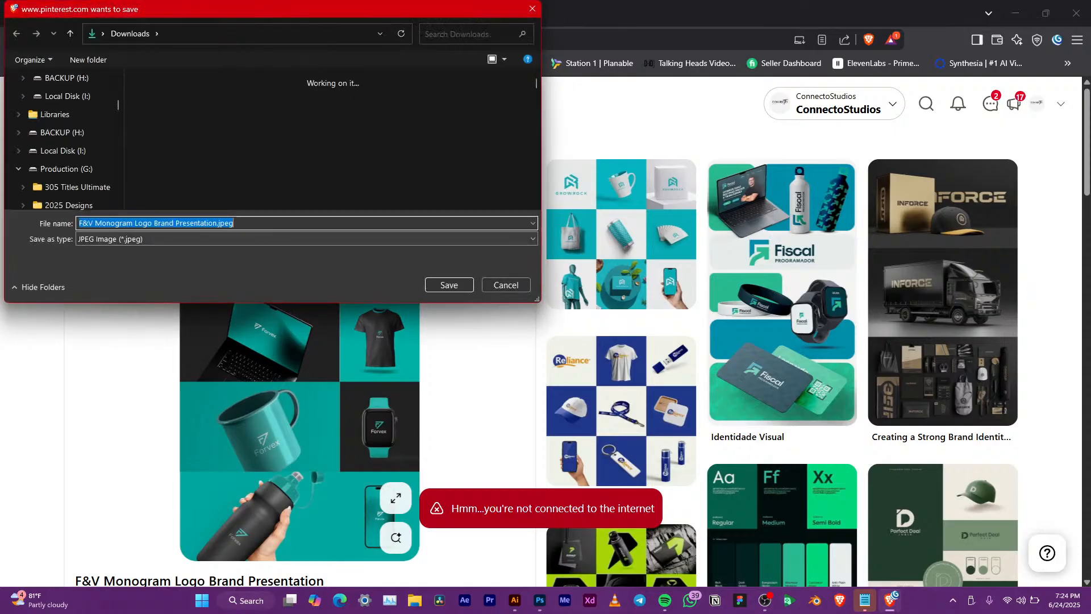
click(449, 285)
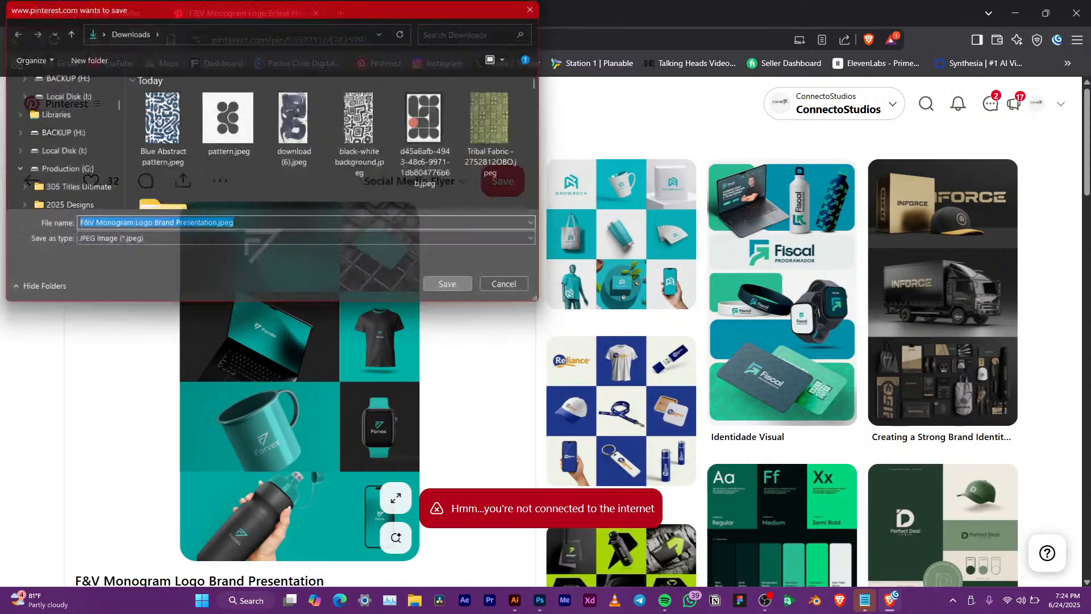
Switch to Photoshop and open F&V Monogram Logo Brand Presentation.jpeg from the Downloads folder, shown as large icons, as a new document
click(540, 600)
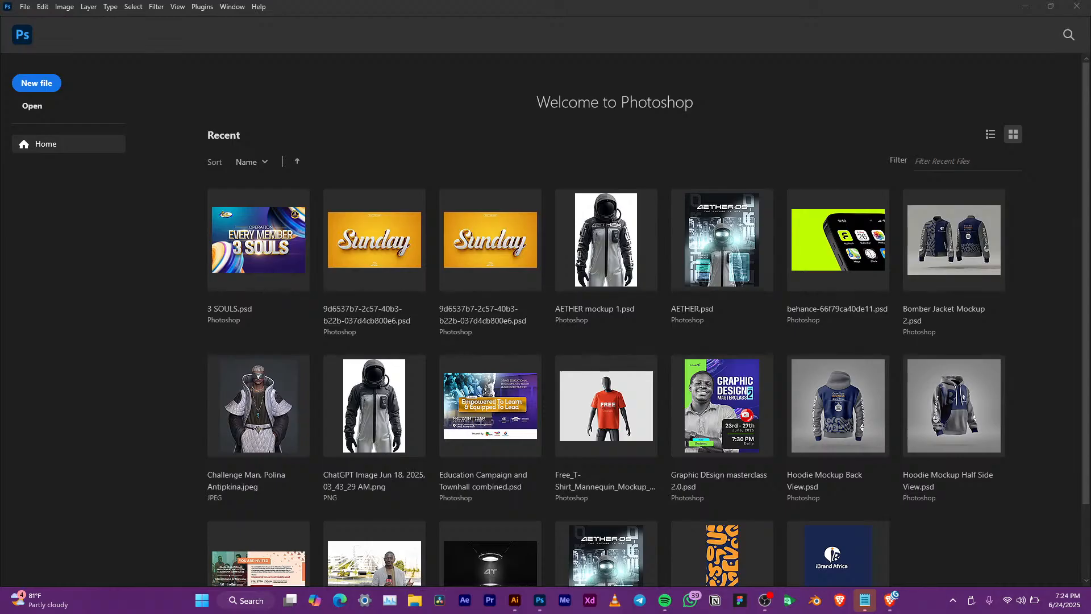
click(415, 601)
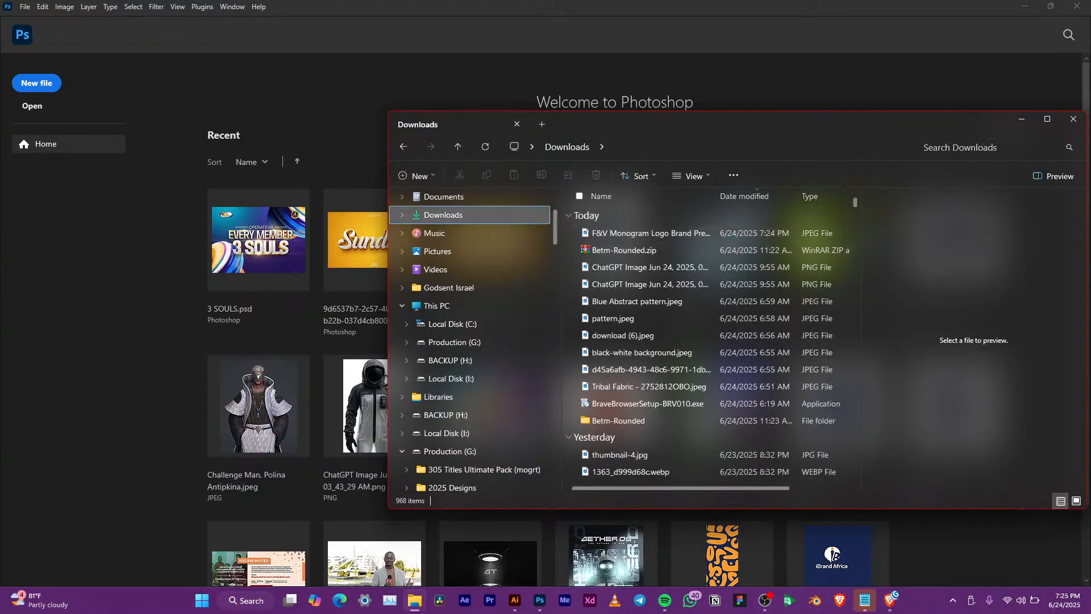
click(1077, 501)
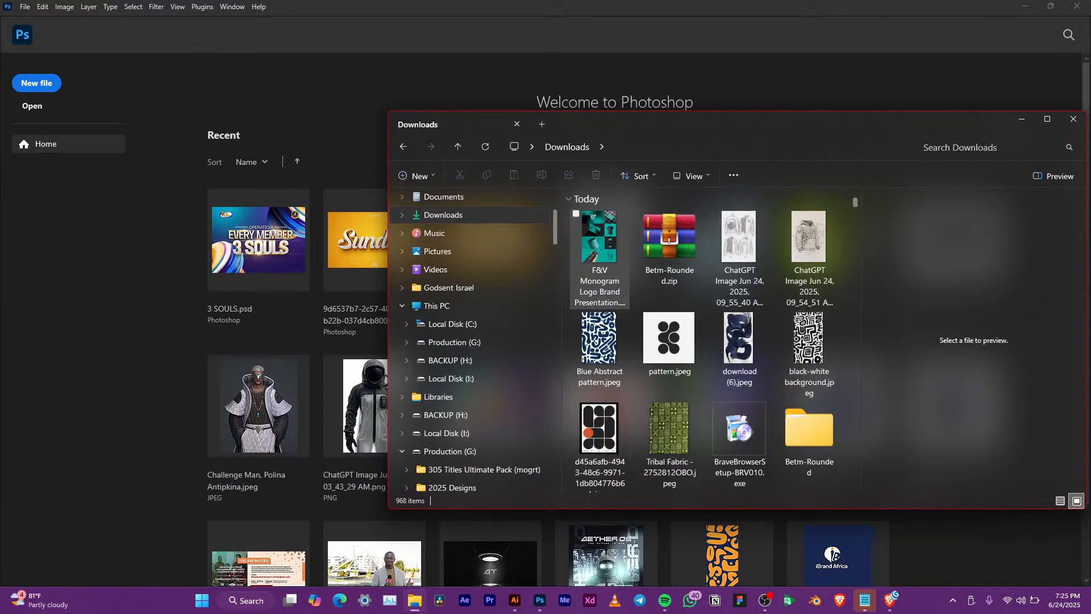
click(600, 258)
drag(600, 238, 275, 270)
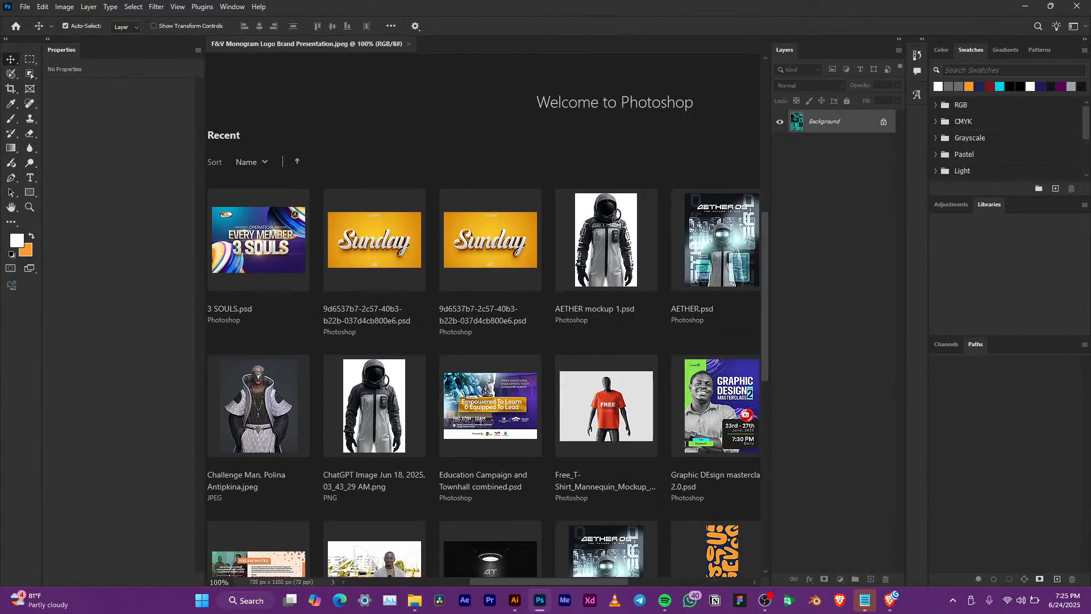
scroll(411, 273, up, 1)
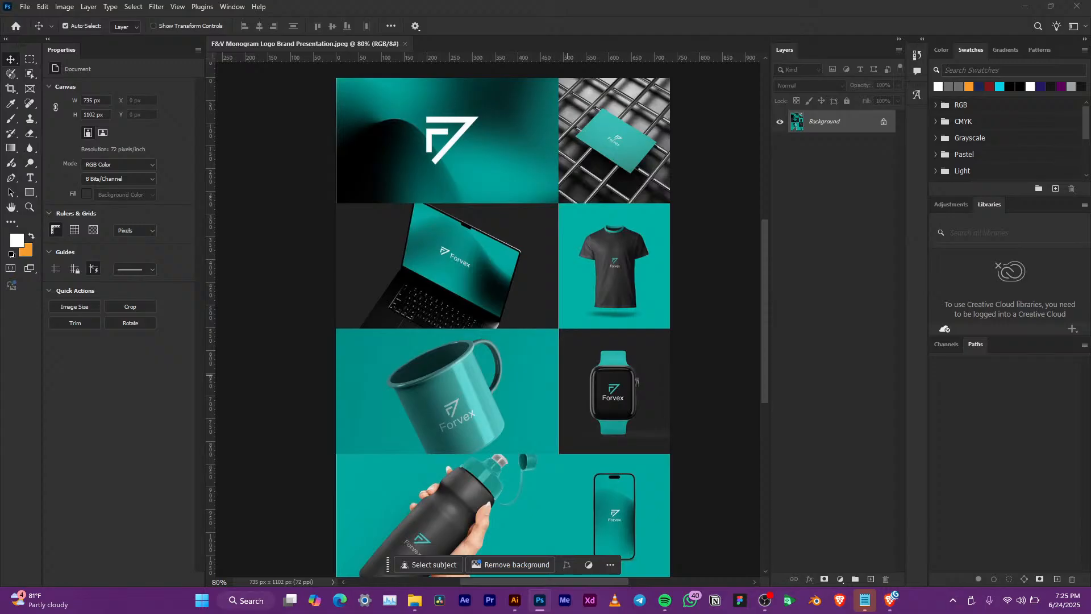
scroll(489, 319, down, 1)
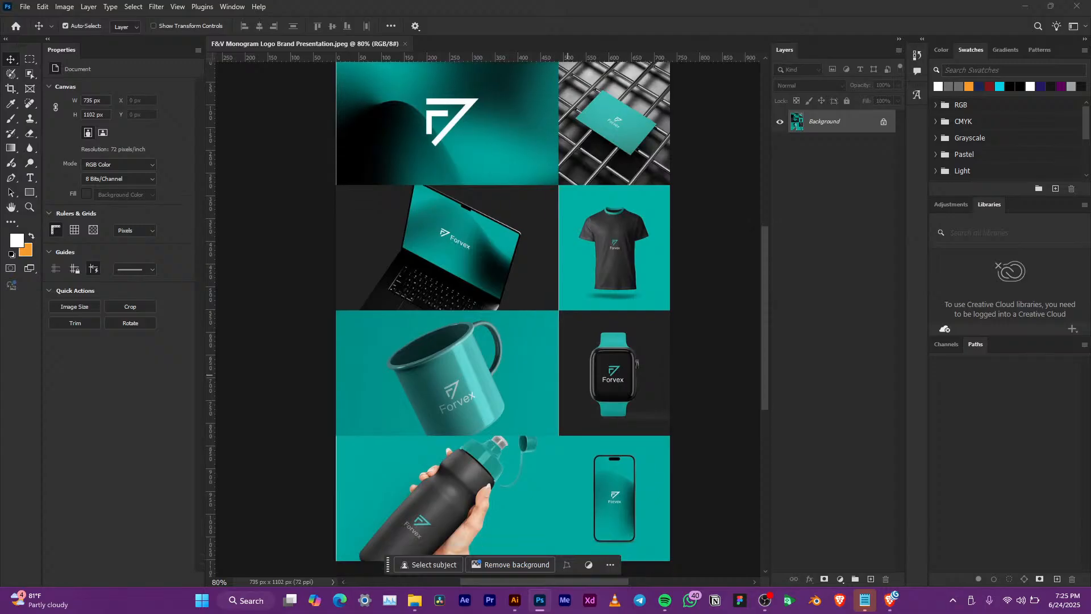
scroll(568, 363, down, 1)
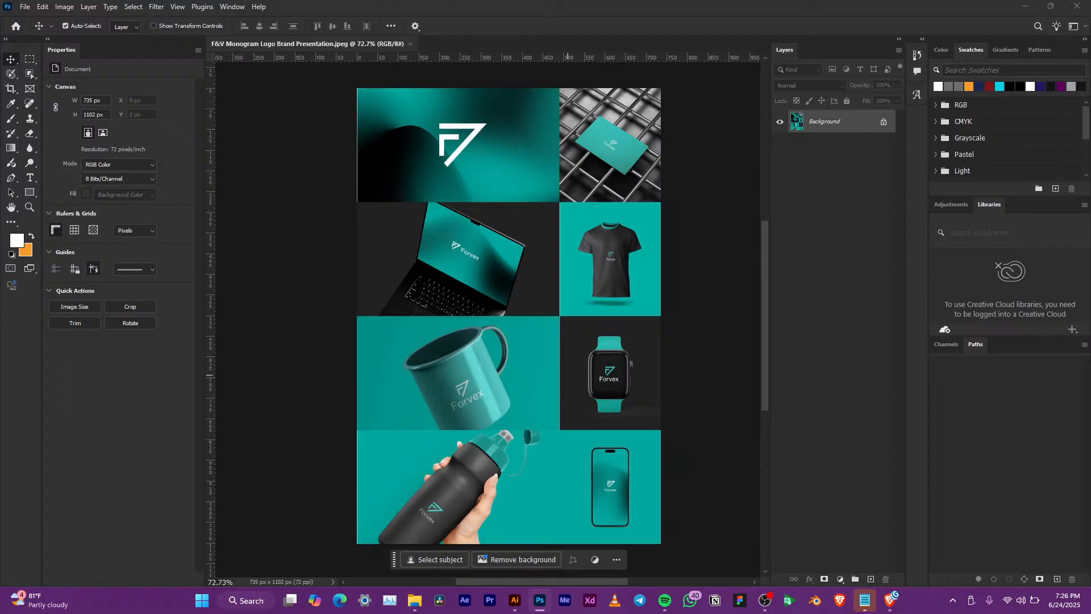
Switch from Photoshop to the Brave browser window showing Pinterest and start a new pin search
click(890, 600)
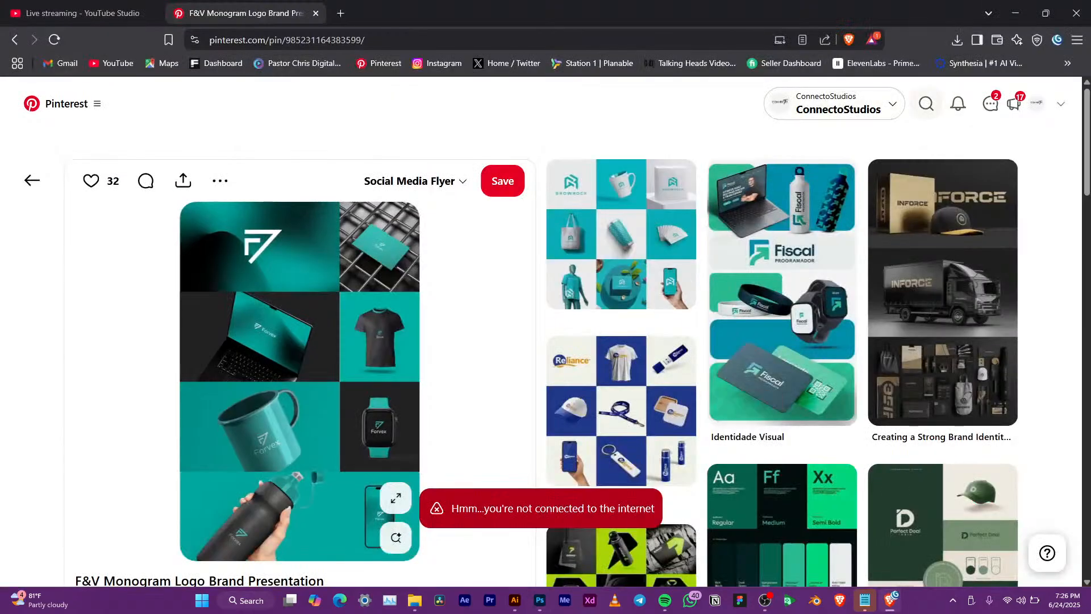
click(927, 104)
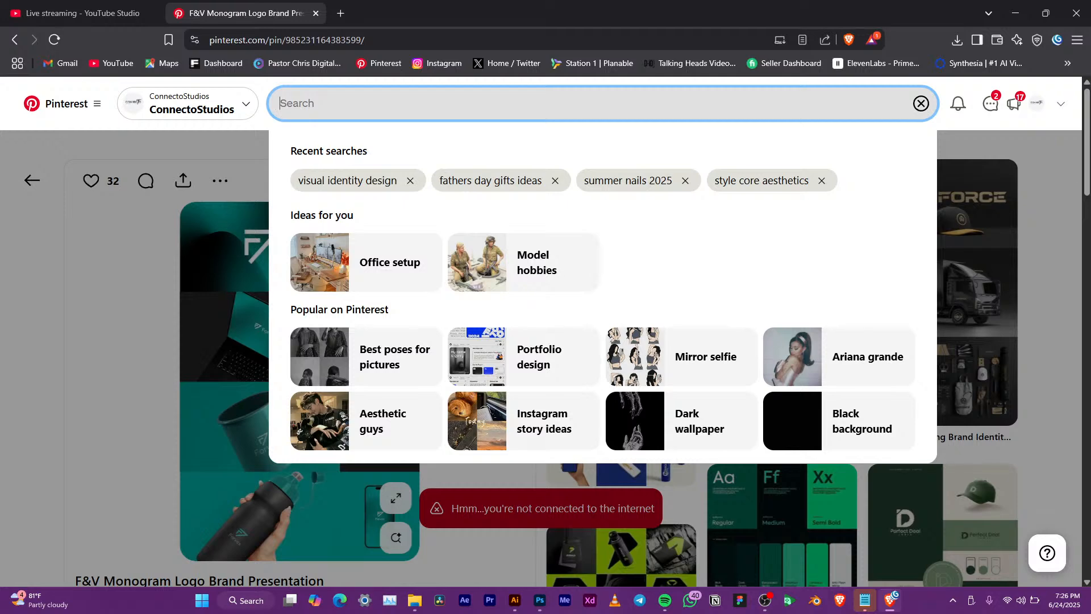
text(sport)
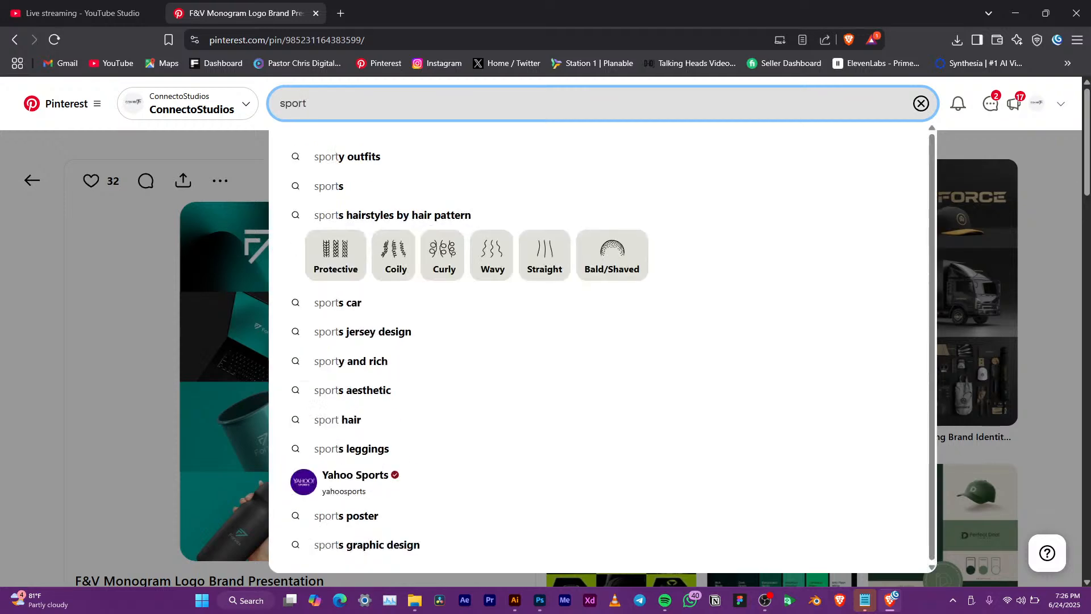
text(s)
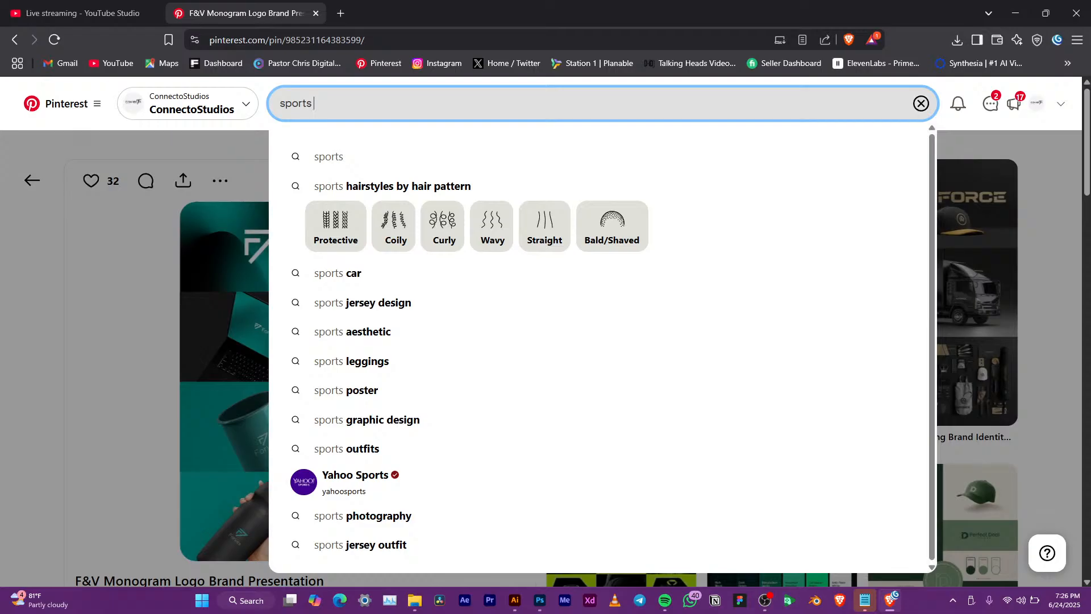
key(BackSpace)
key(BackSpace)
key(BackSpace)
key(BackSpace)
key(BackSpace)
key(BackSpace)
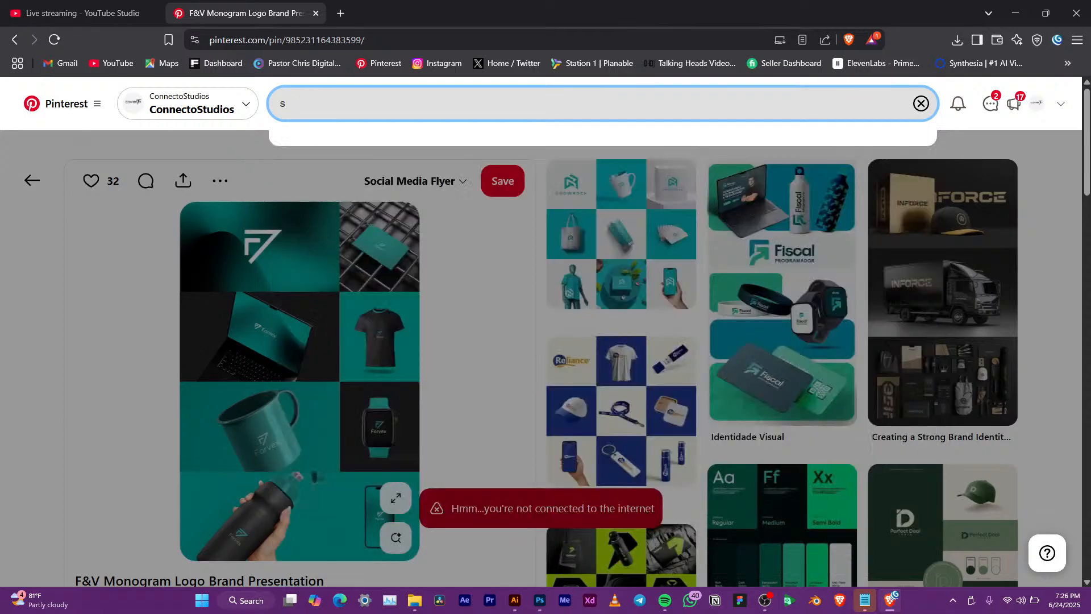
Search Pinterest for abstract and choose the suggested query "abstract logo"
text(abstract)
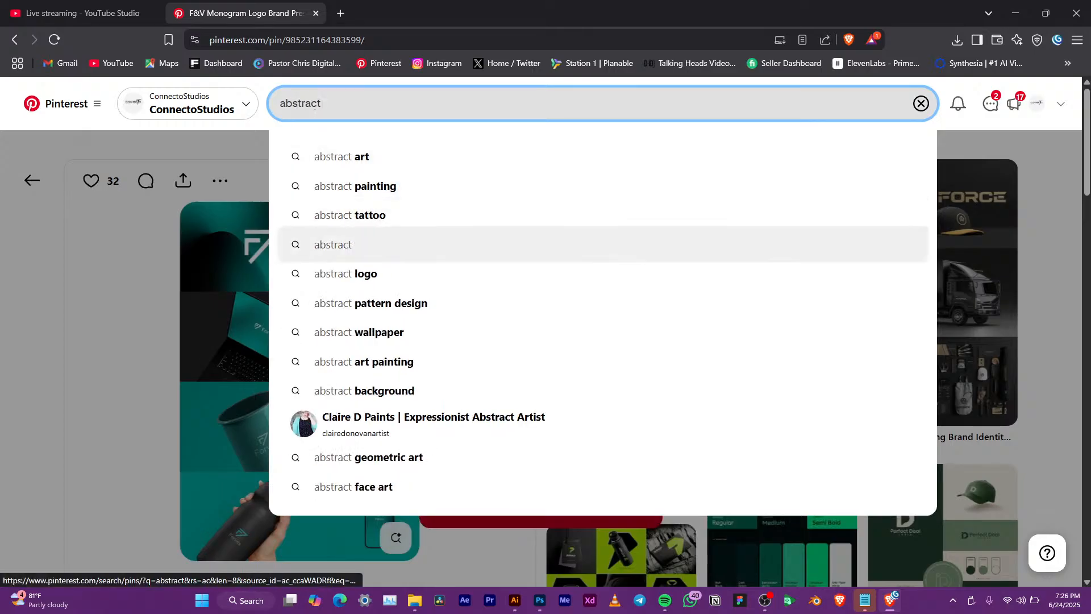
click(347, 273)
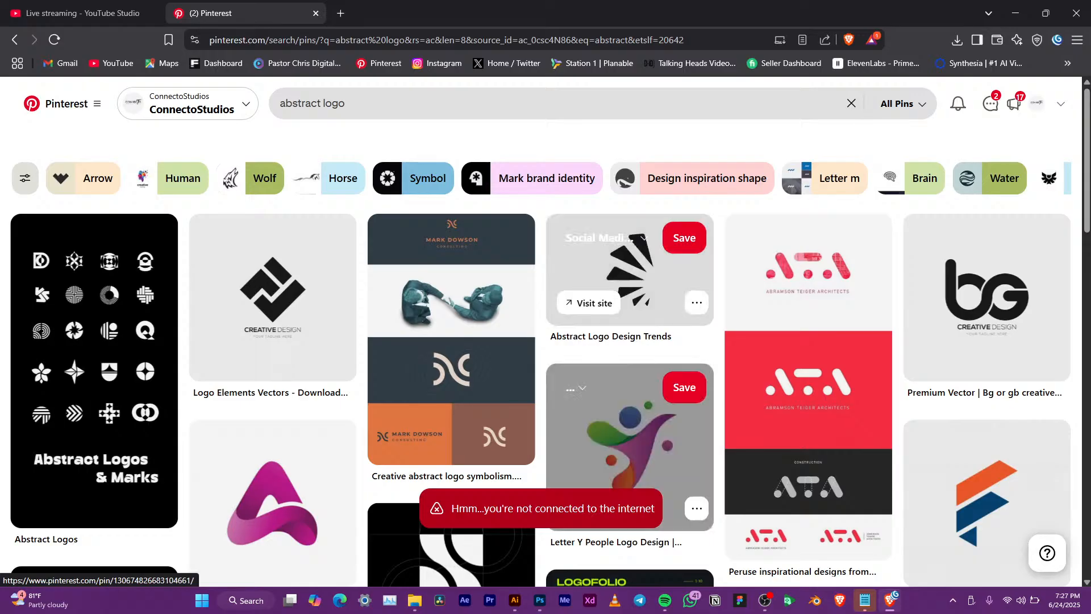
Browse the abstract logo results and open the imp form pin with the white rounded cube mark on black
scroll(630, 398, down, 3)
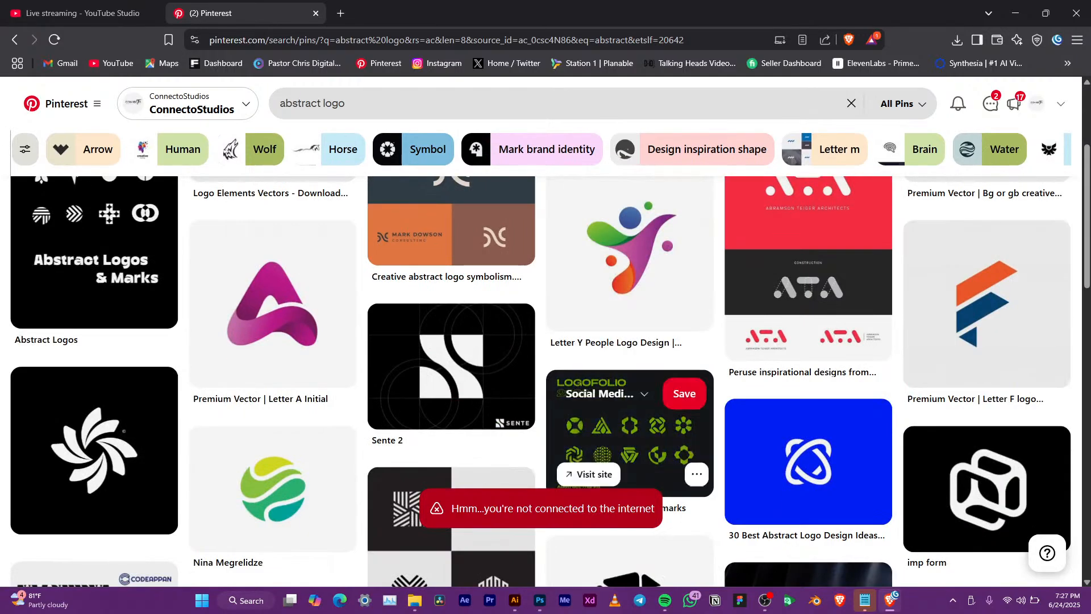
scroll(629, 398, down, 2)
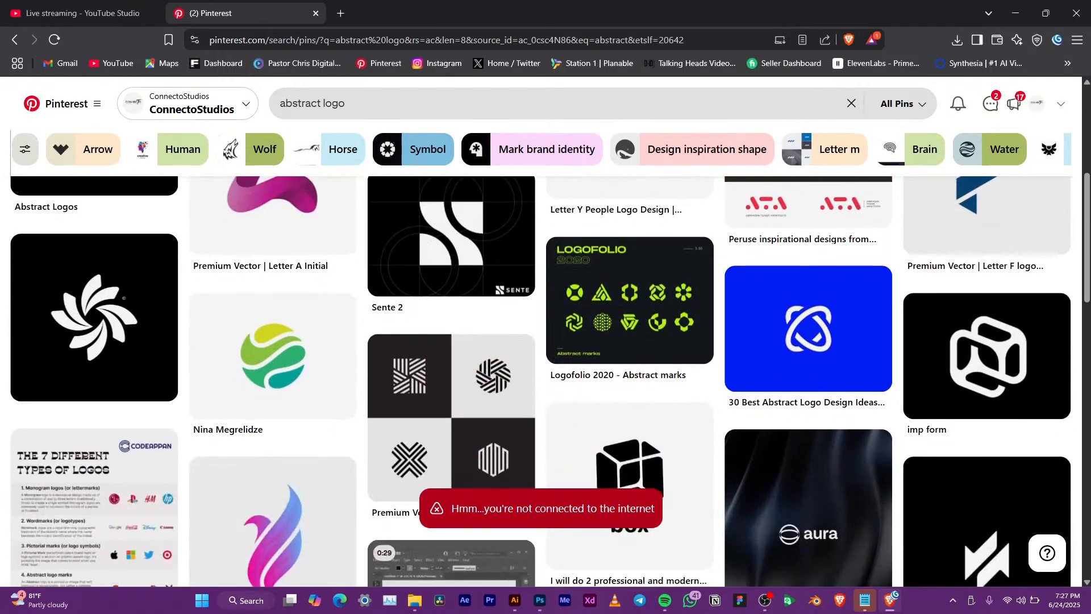
scroll(808, 341, down, 3)
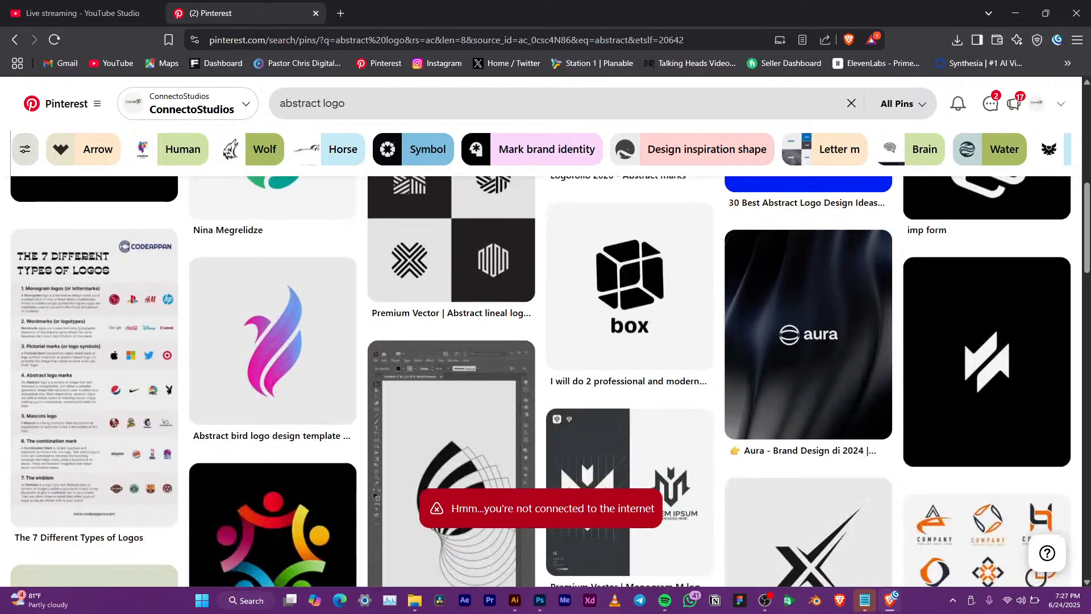
scroll(807, 341, up, 2)
click(987, 290)
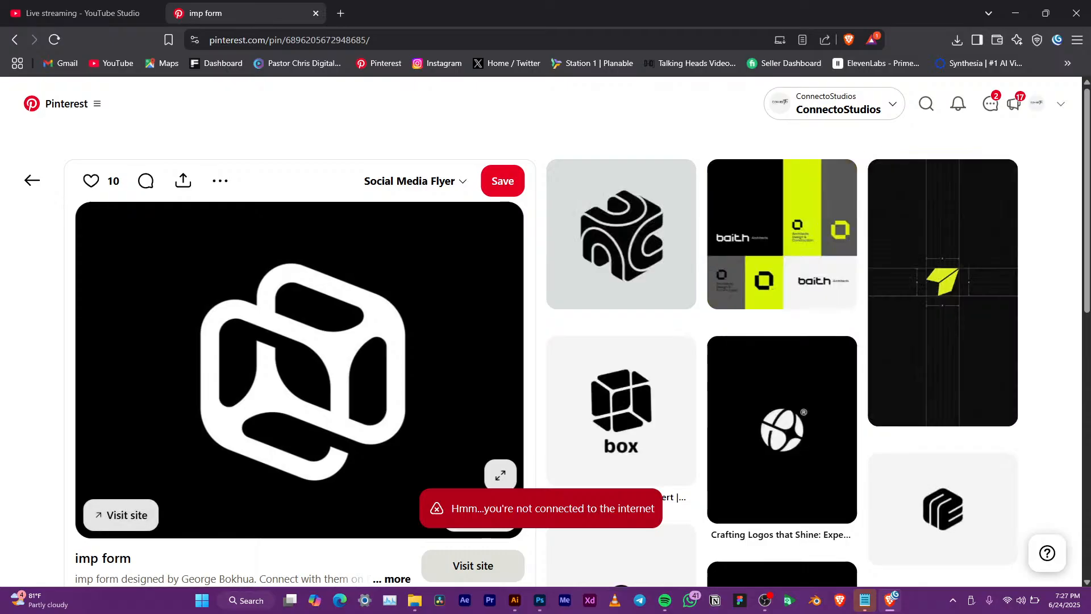
Examine the imp form pin and study the shapes of the related abstract logo marks shown around and below it
scroll(546, 341, down, 1)
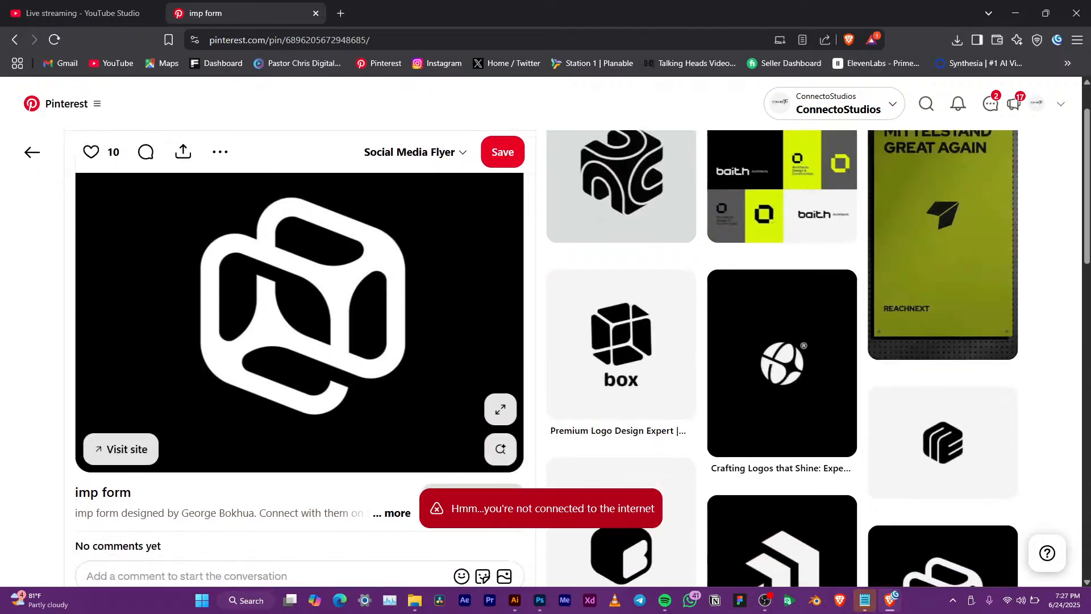
scroll(545, 341, up, 1)
scroll(300, 353, down, 6)
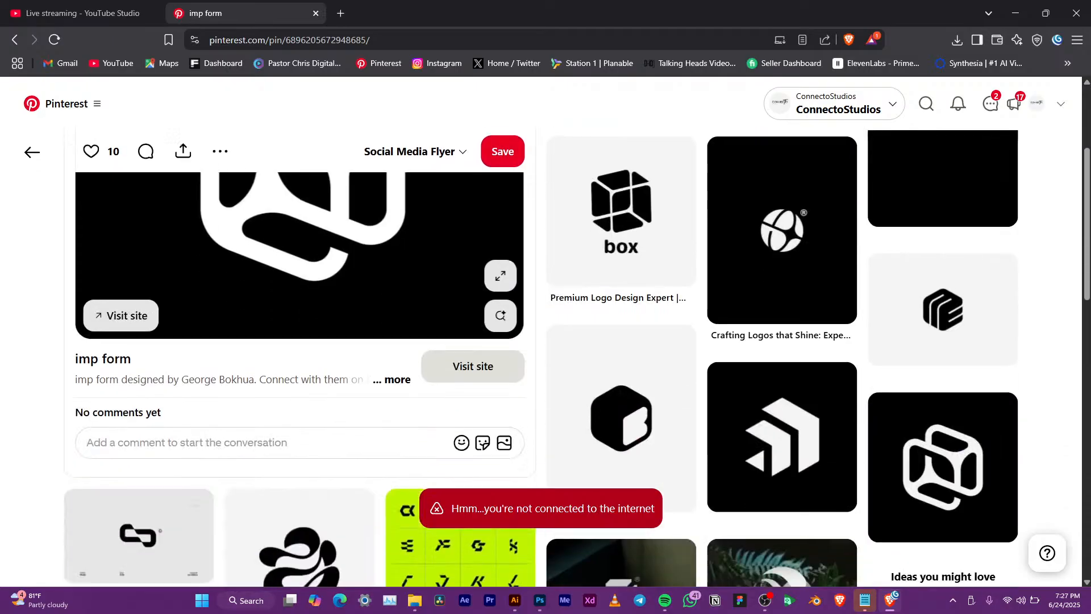
scroll(300, 290, down, 3)
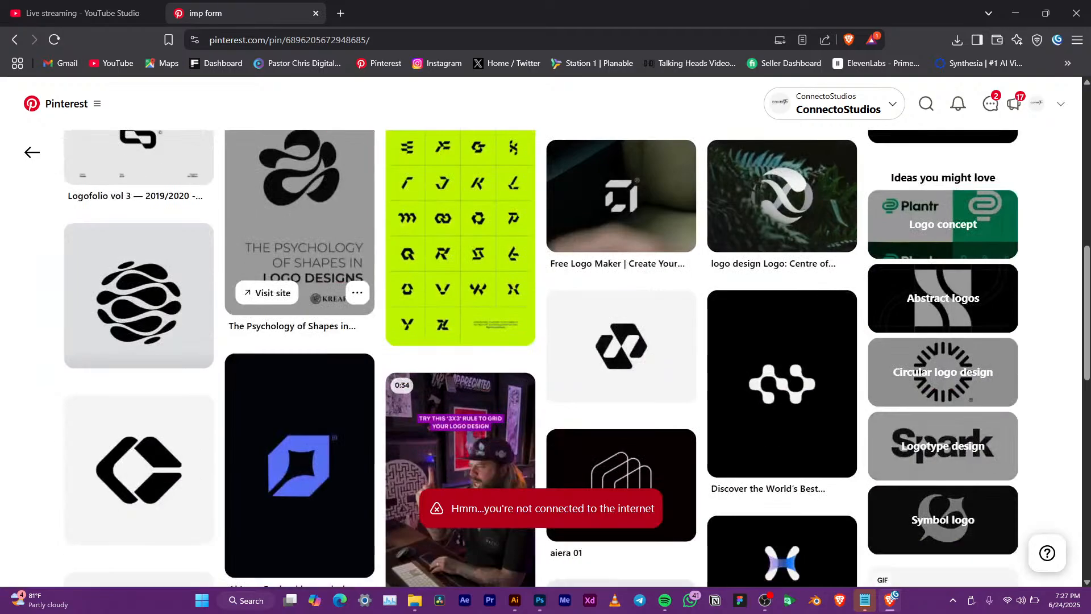
scroll(299, 289, up, 4)
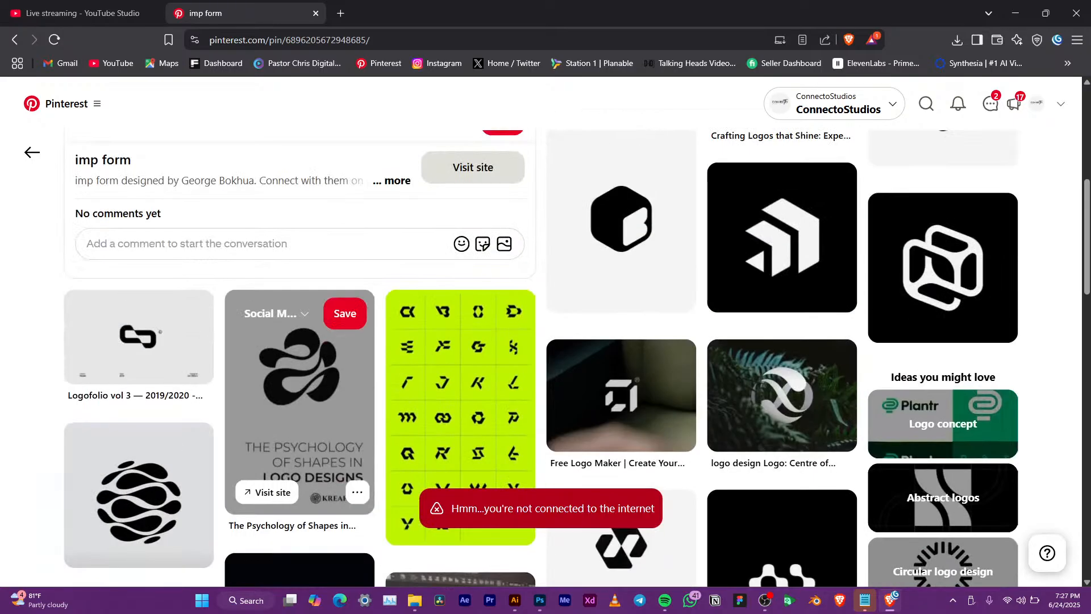
scroll(300, 341, up, 5)
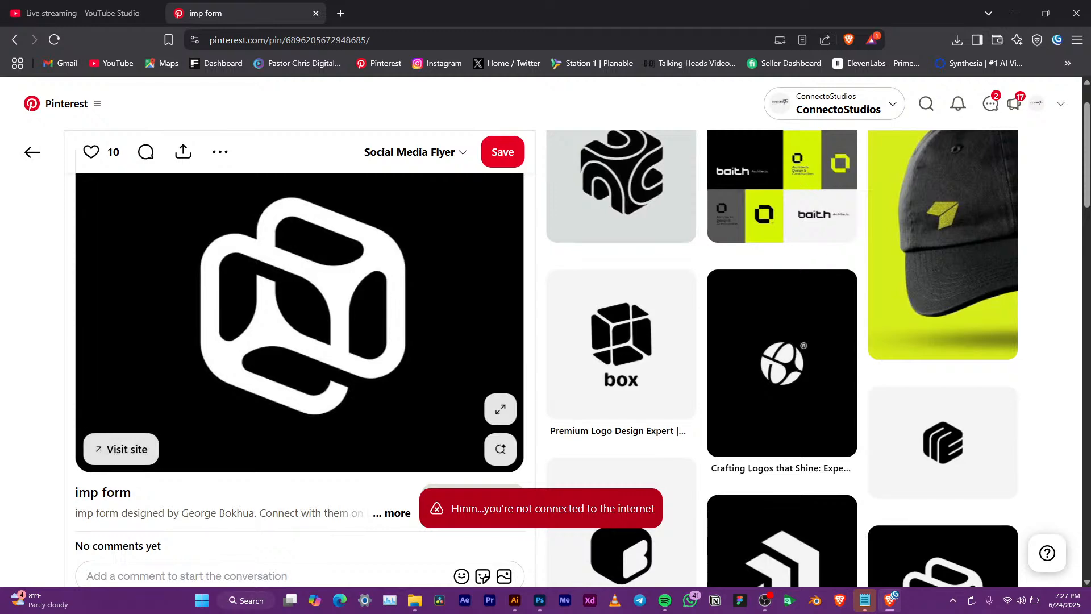
scroll(299, 341, down, 2)
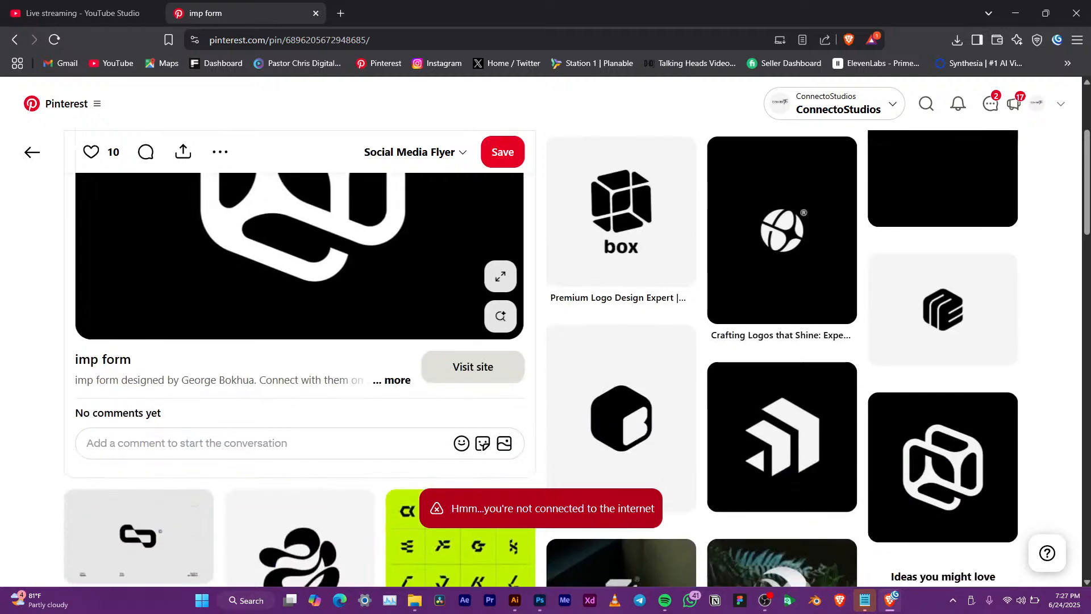
scroll(300, 369, down, 5)
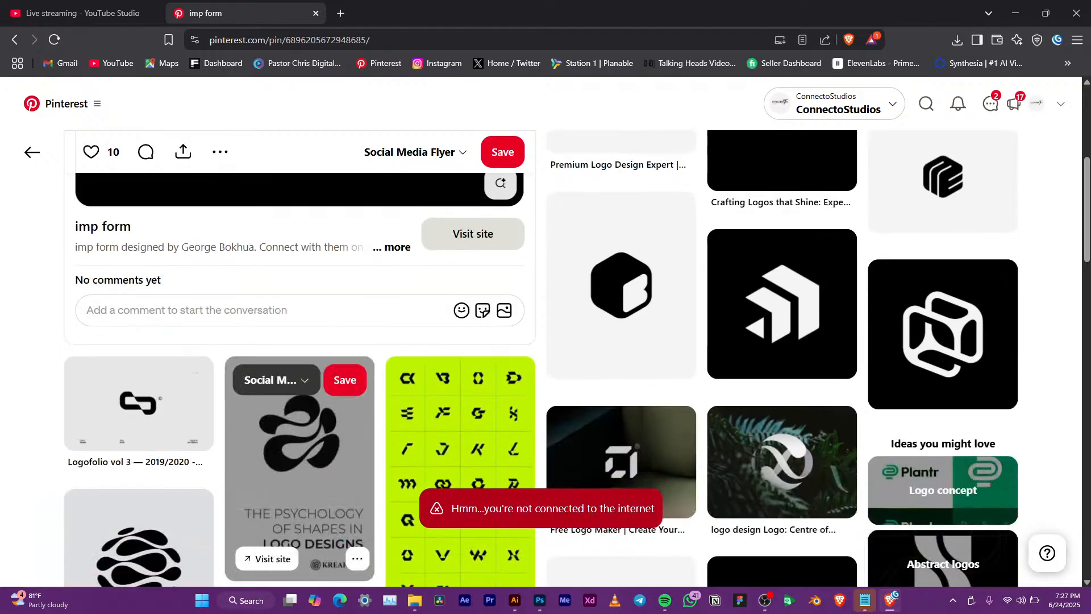
scroll(460, 256, down, 6)
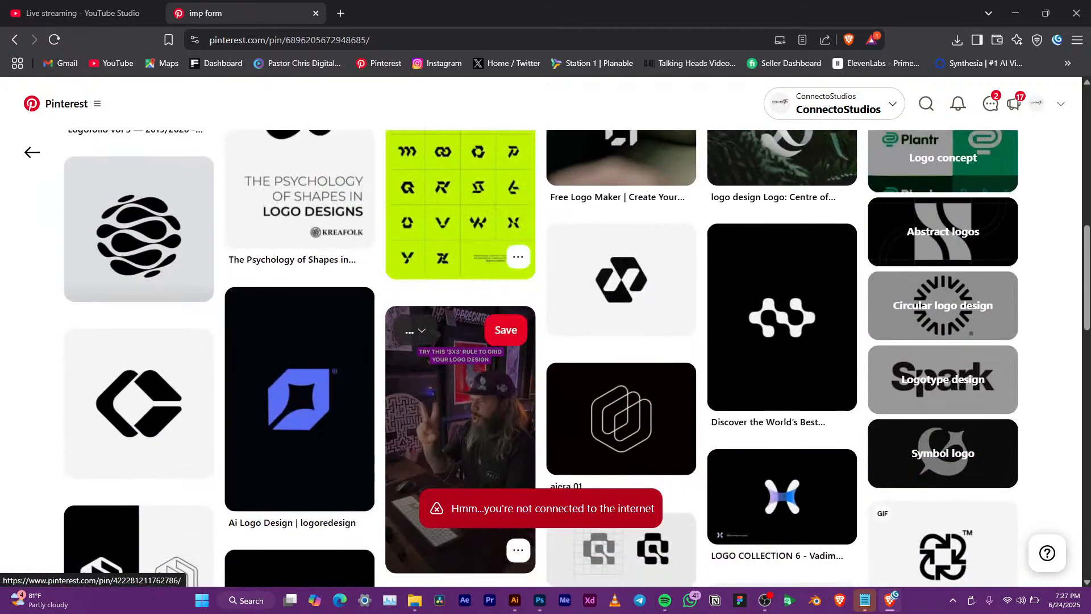
scroll(460, 227, down, 5)
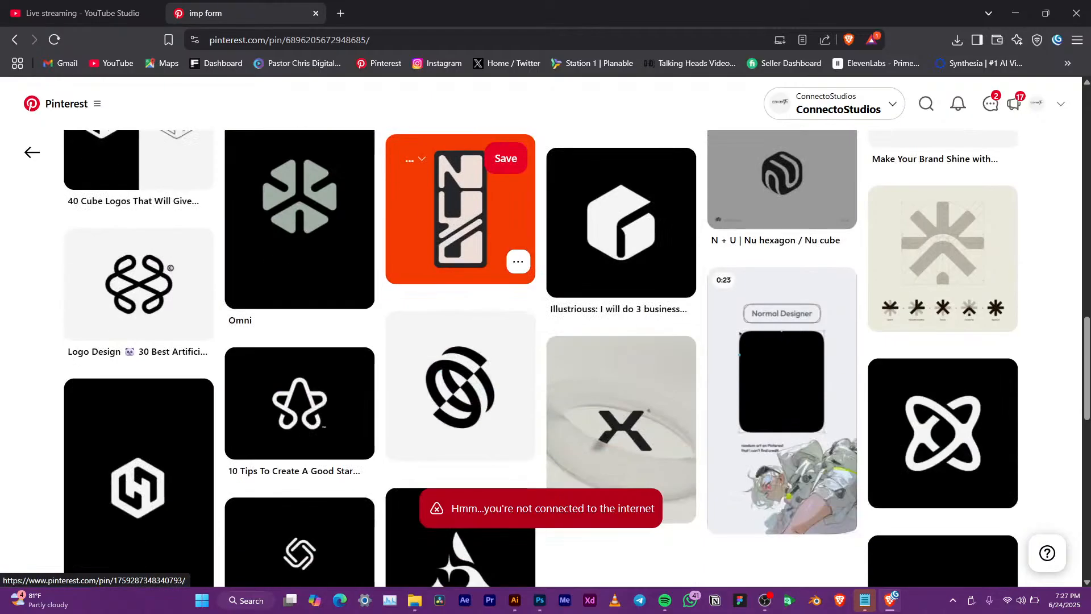
scroll(461, 239, down, 4)
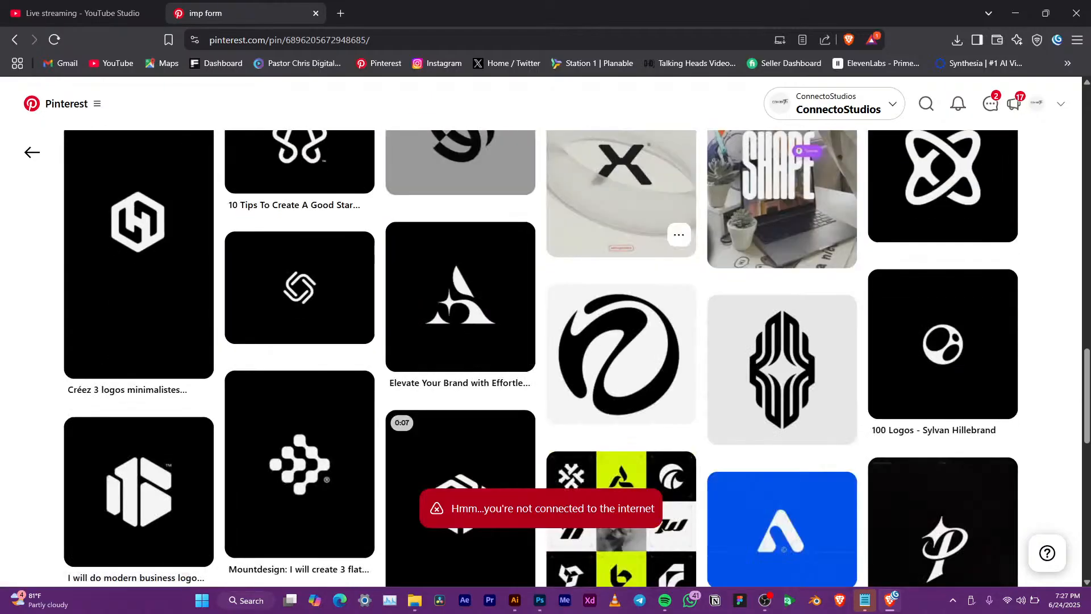
scroll(460, 239, down, 2)
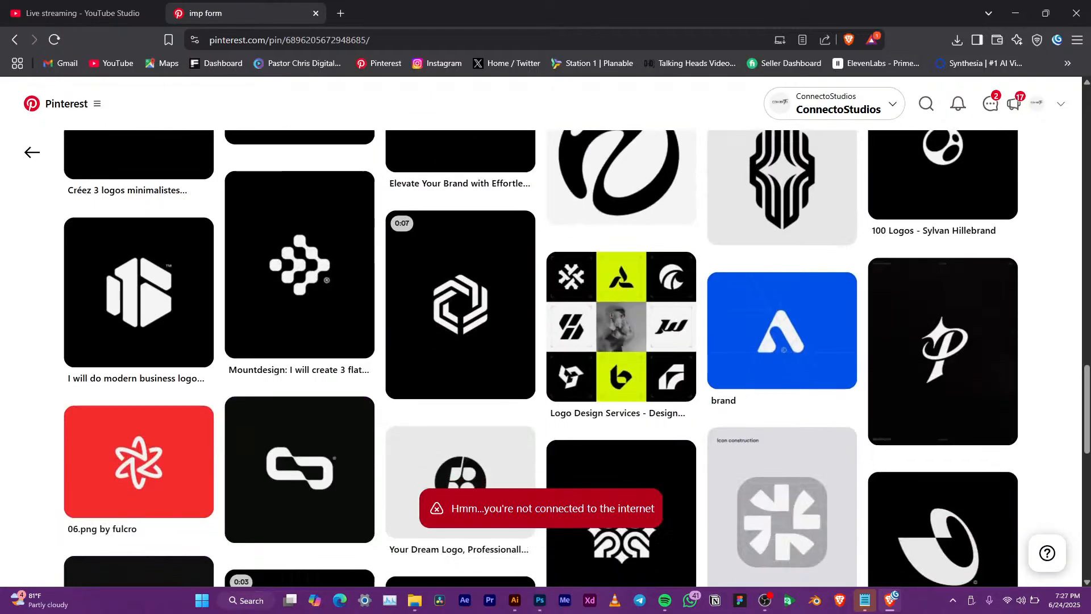
scroll(461, 239, down, 4)
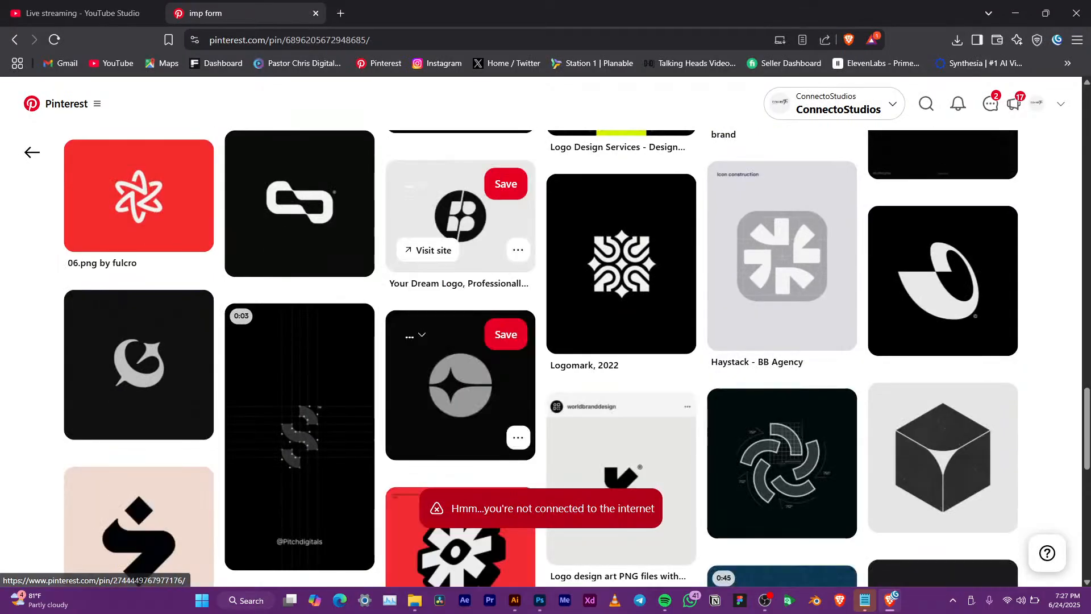
scroll(461, 341, down, 7)
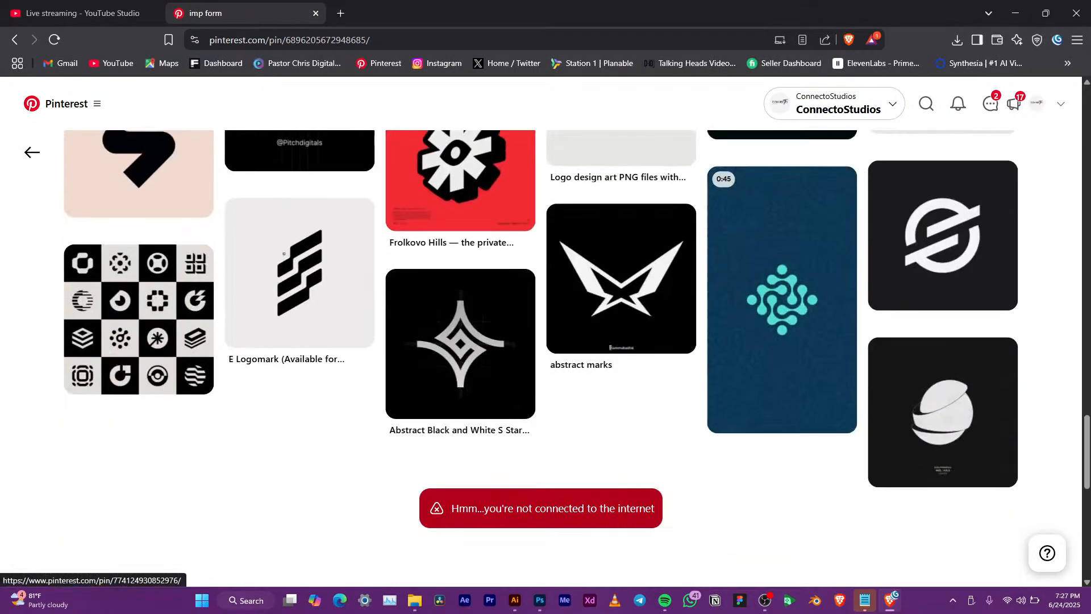
scroll(460, 341, up, 3)
scroll(461, 353, down, 3)
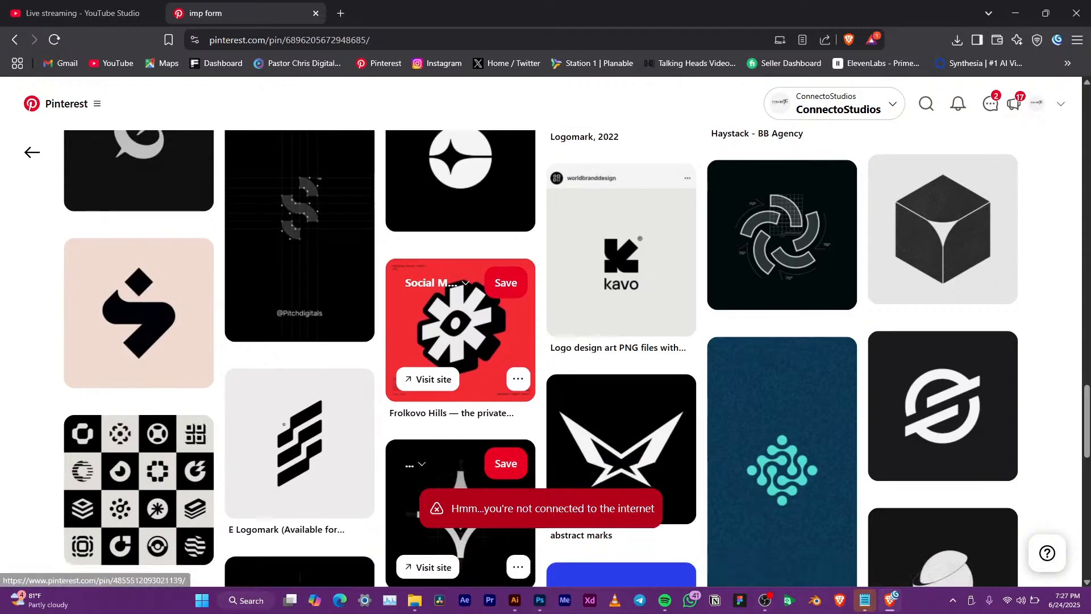
scroll(782, 285, down, 4)
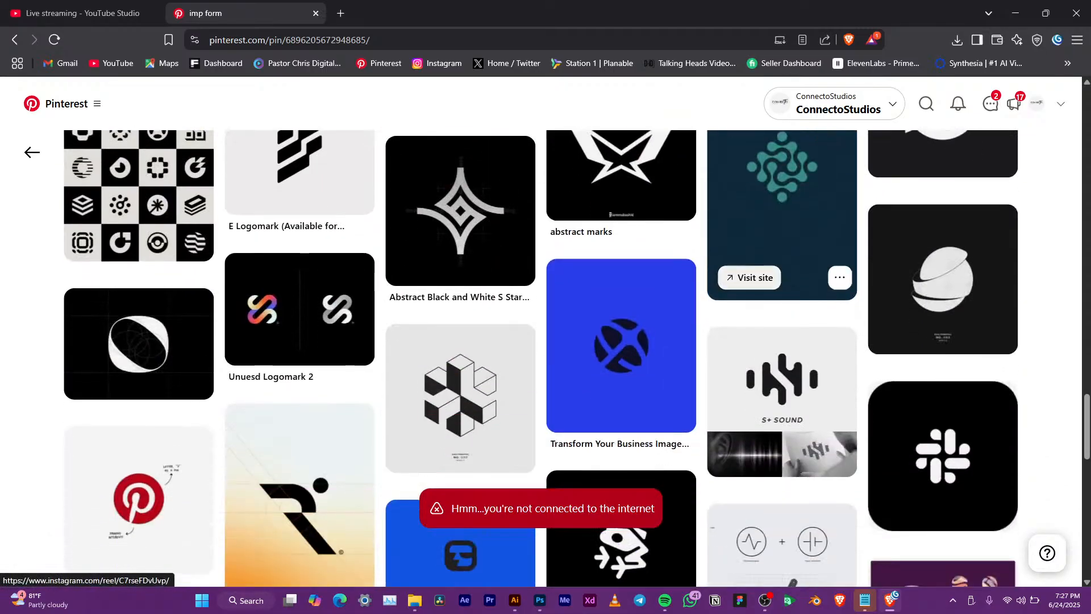
scroll(782, 268, down, 7)
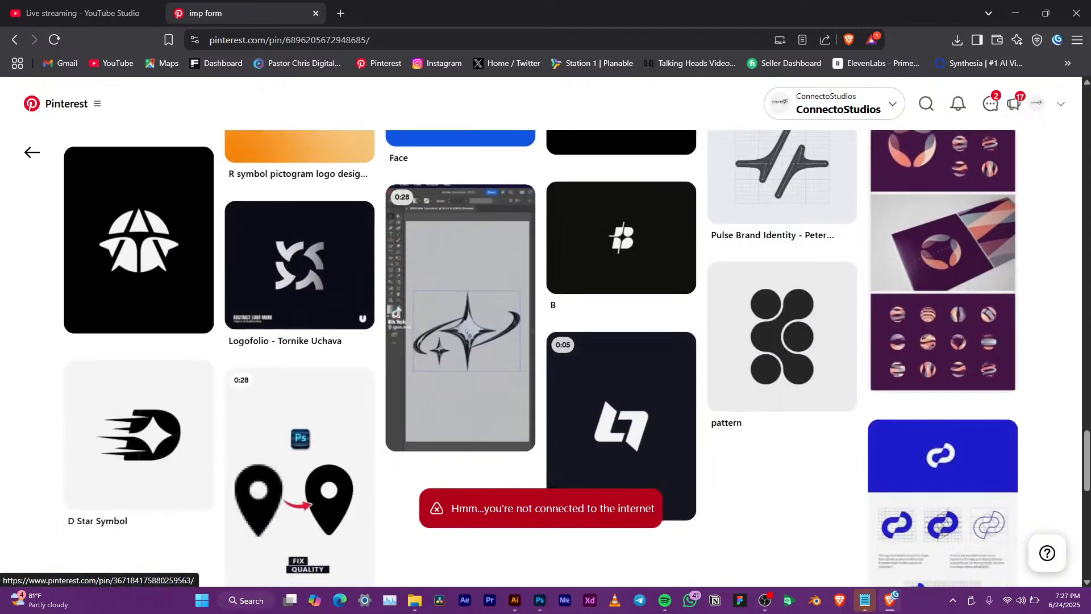
scroll(782, 268, down, 7)
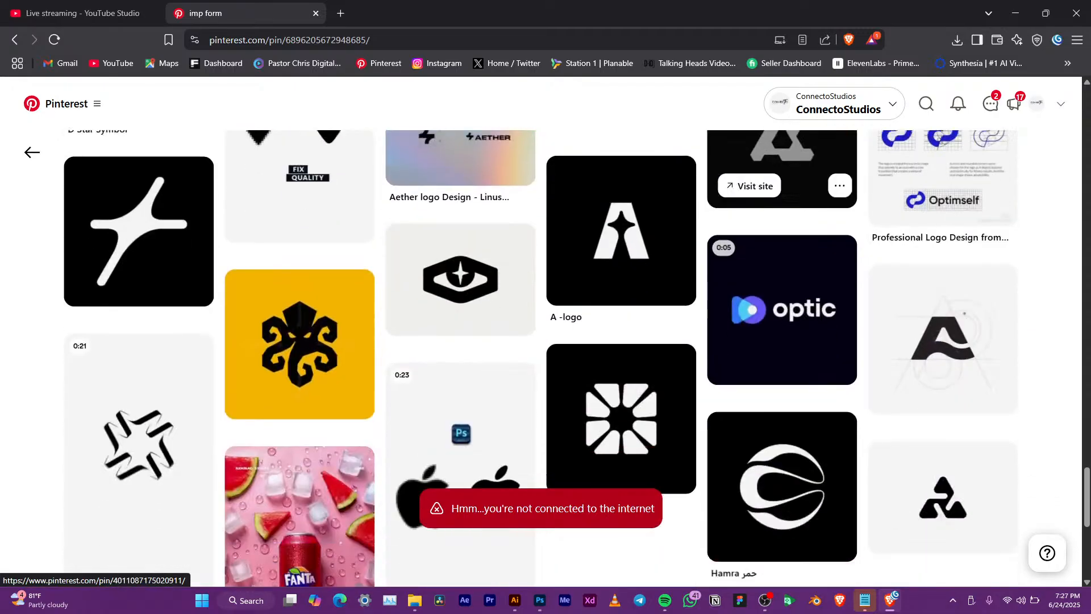
scroll(782, 284, down, 3)
scroll(782, 284, up, 9)
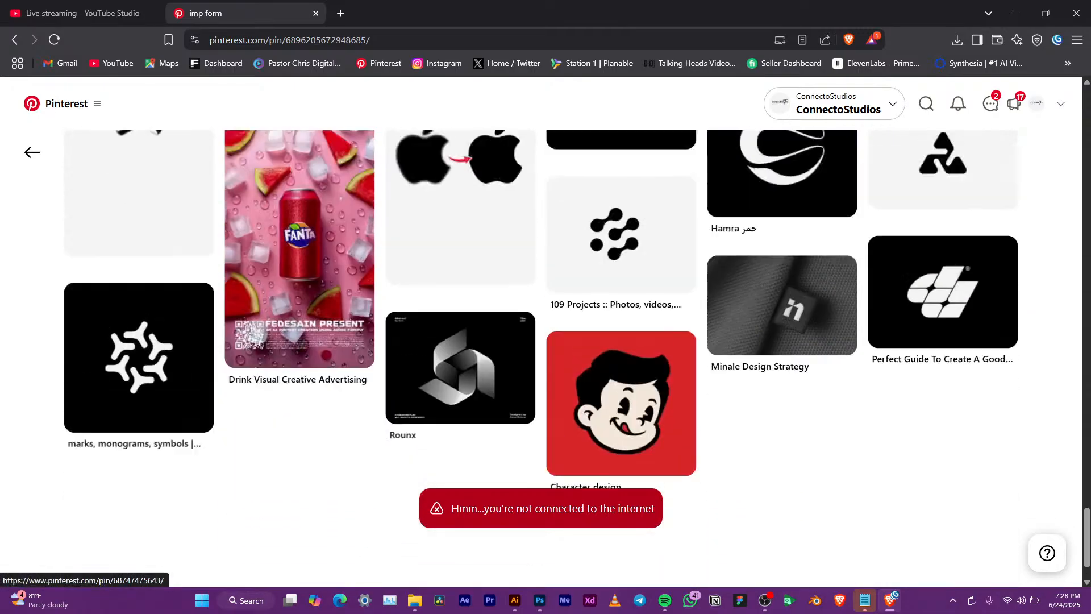
scroll(782, 285, up, 3)
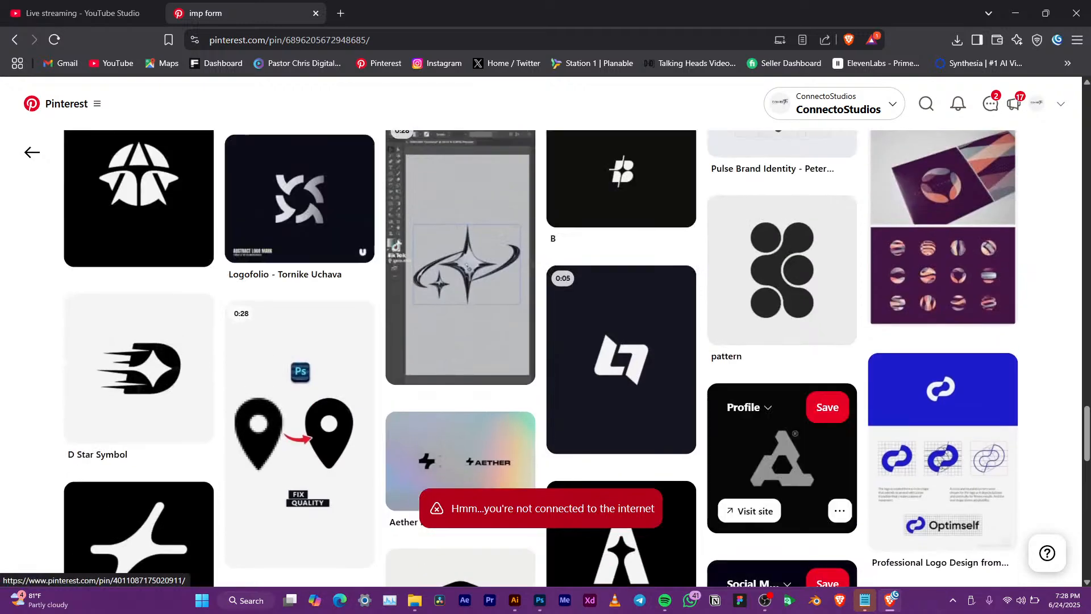
scroll(782, 267, down, 3)
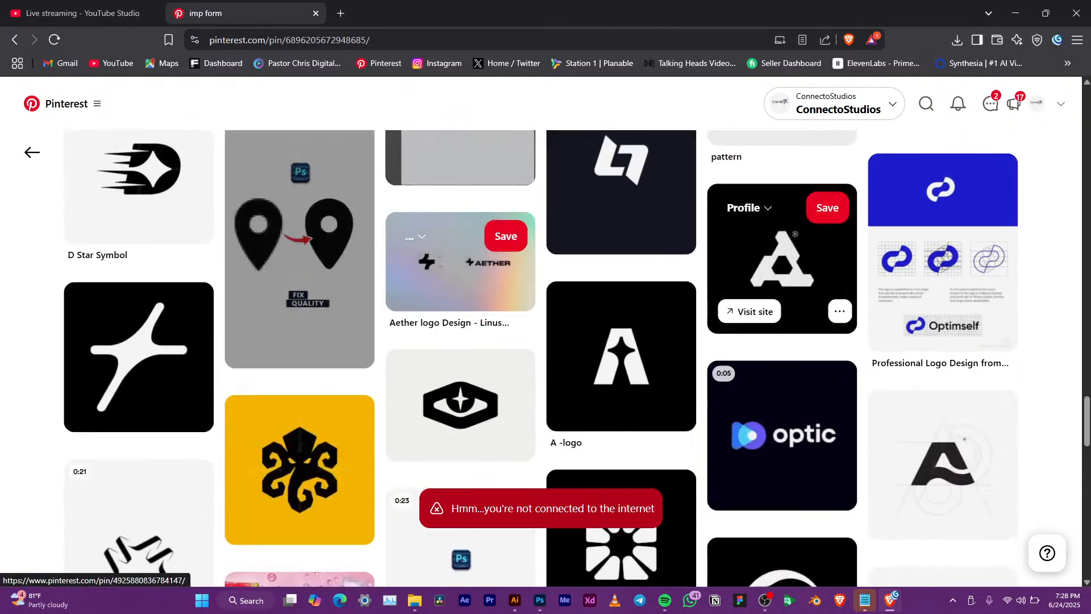
scroll(138, 358, down, 4)
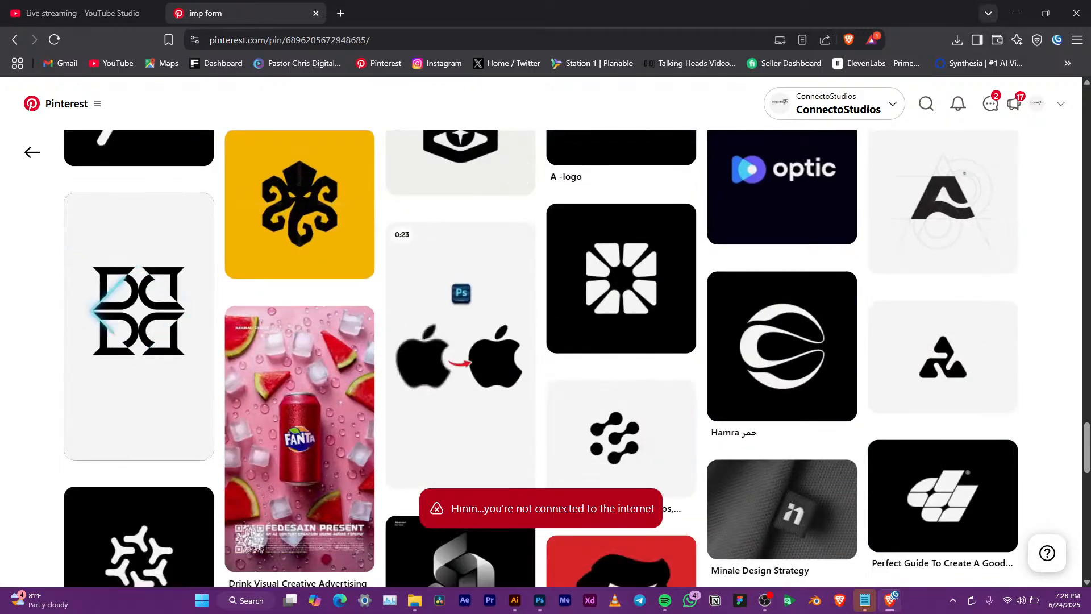
Switch to Illustrator, close the Niger Delta logo file and create a new portrait A4 document
click(515, 601)
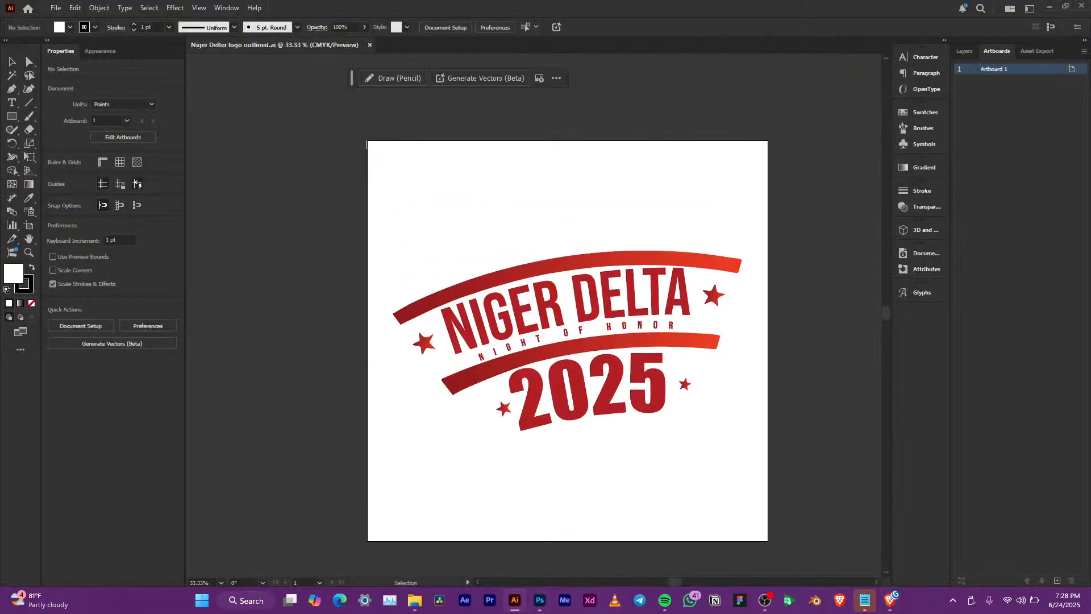
key(ctrl+w)
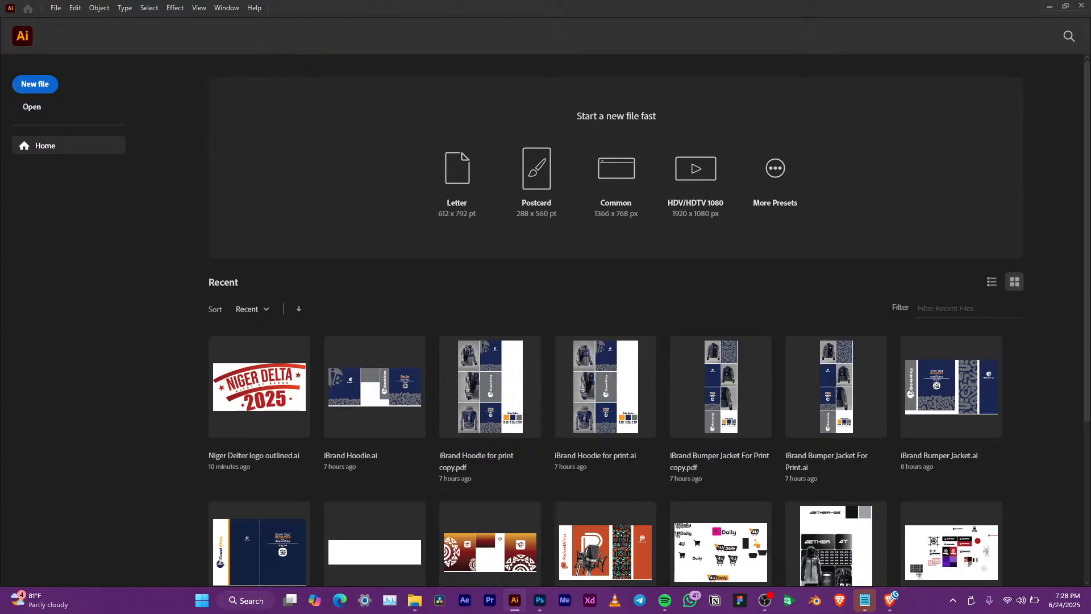
click(35, 84)
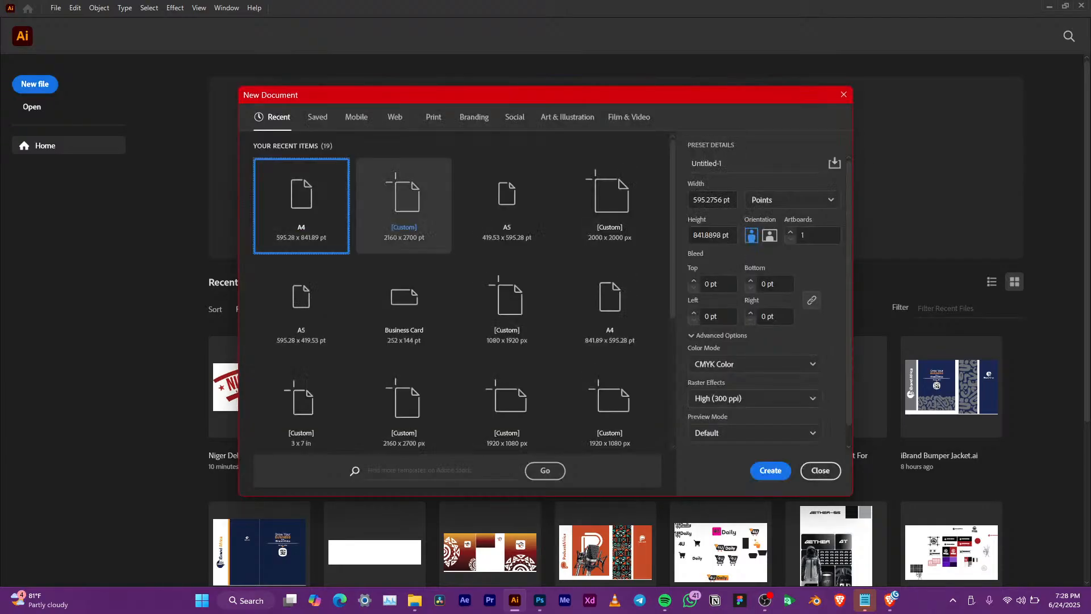
click(594, 239)
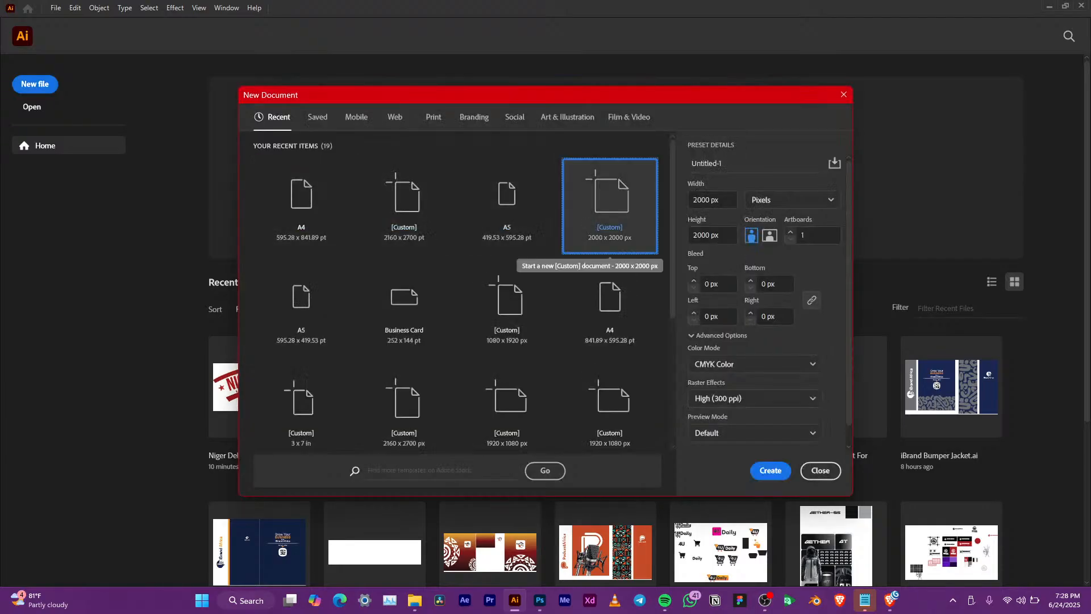
click(771, 471)
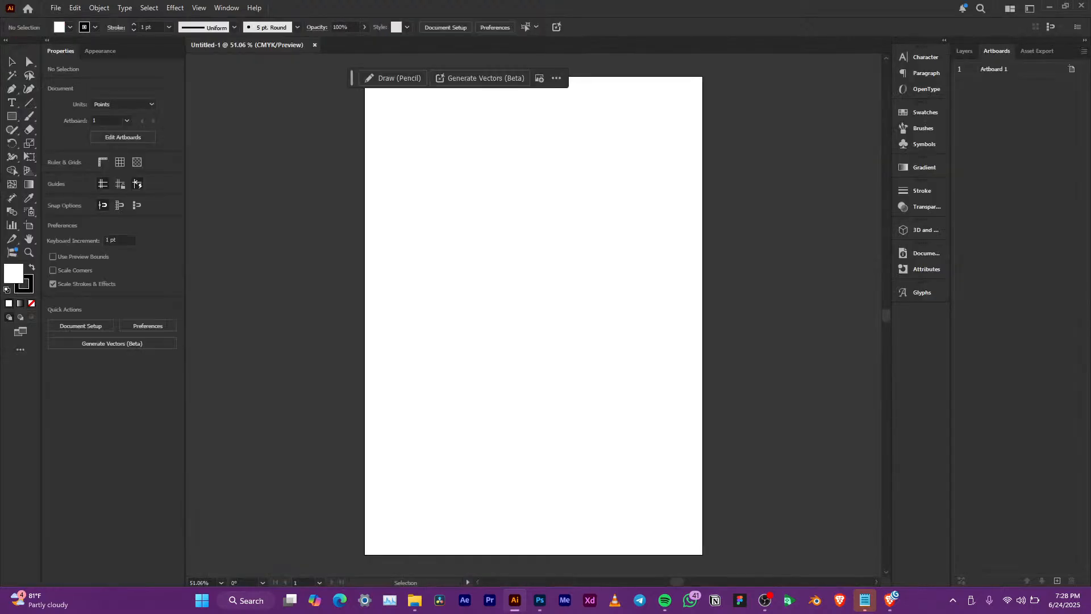
Place pattern.jpeg from the Downloads folder into the document and move it onto the empty canvas beside the artboard
click(415, 601)
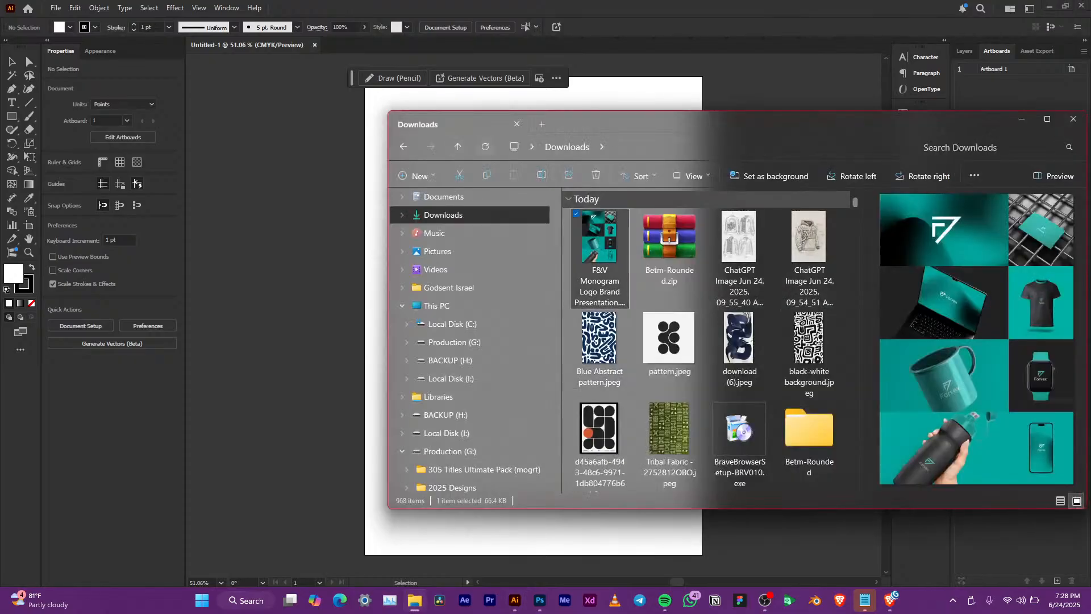
key(F5)
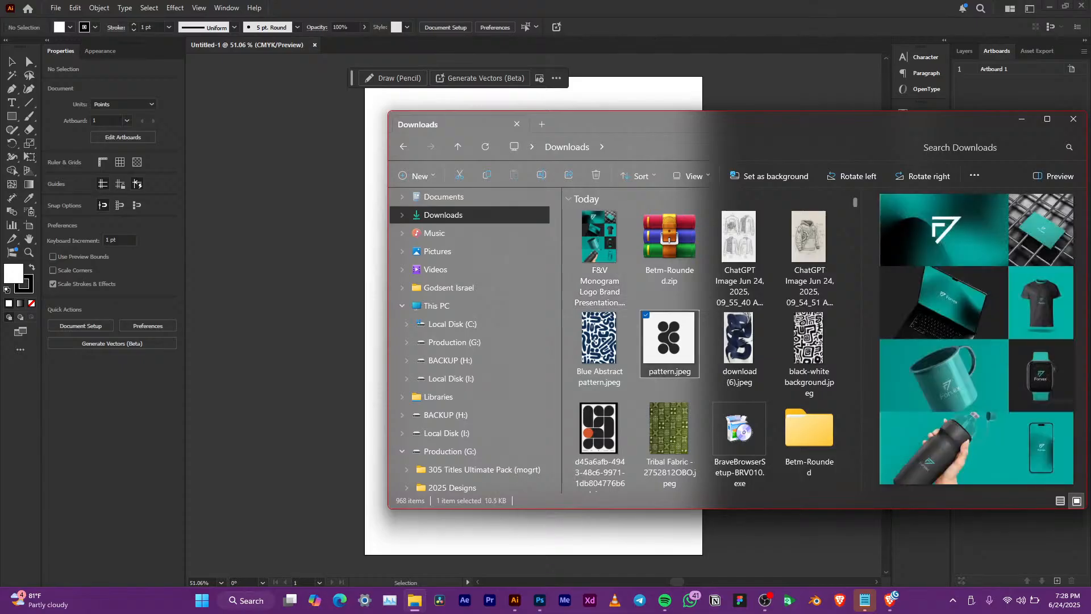
drag(669, 339, 334, 297)
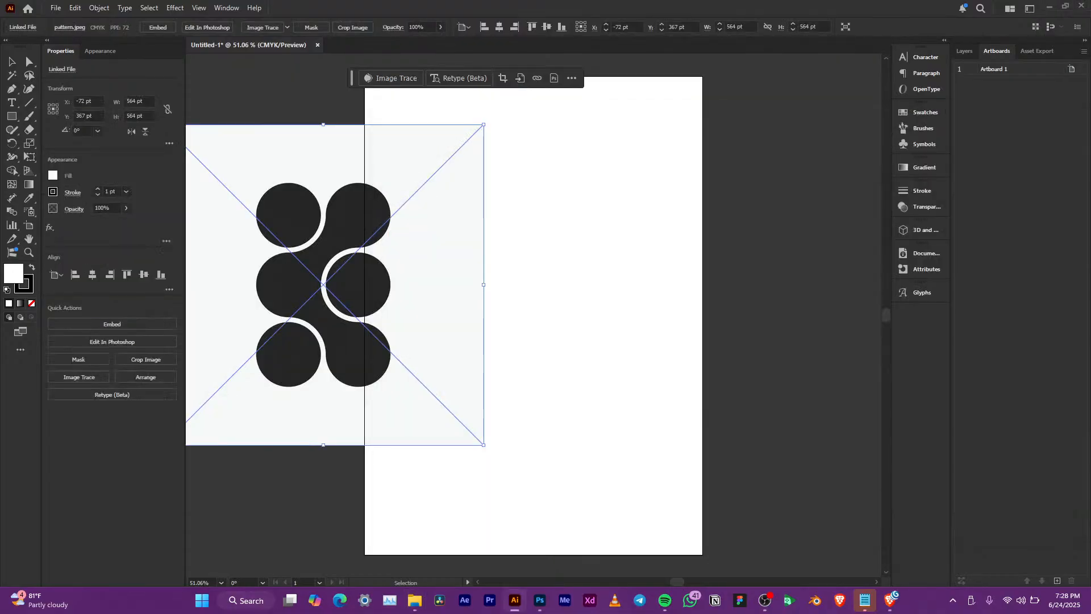
drag(361, 269, 437, 276)
key(space)
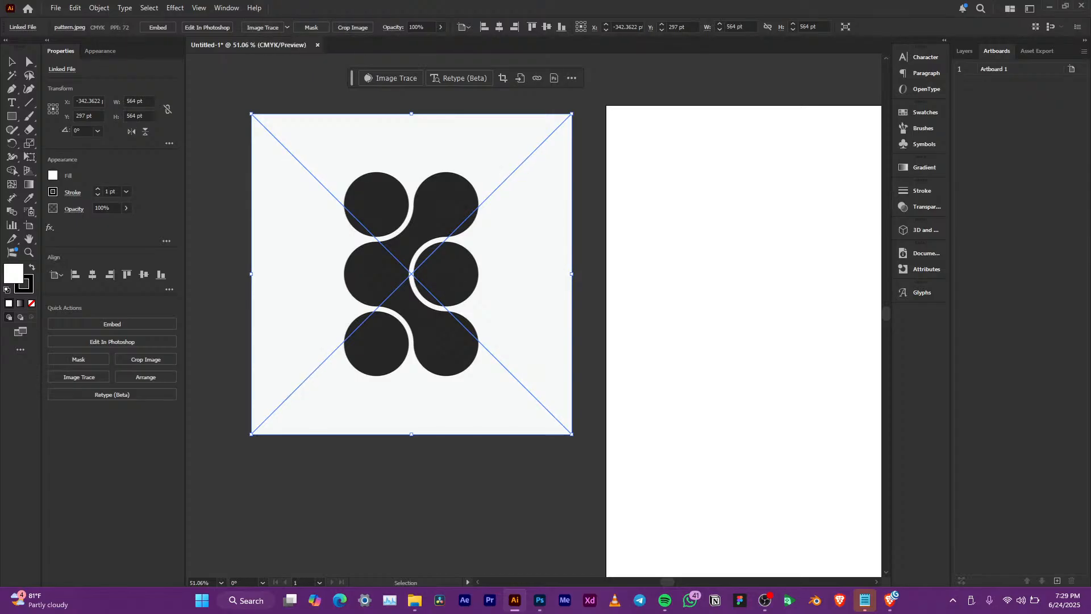
Image-trace the placed pattern with the Silhouettes preset and expand the result into vector shapes
click(287, 27)
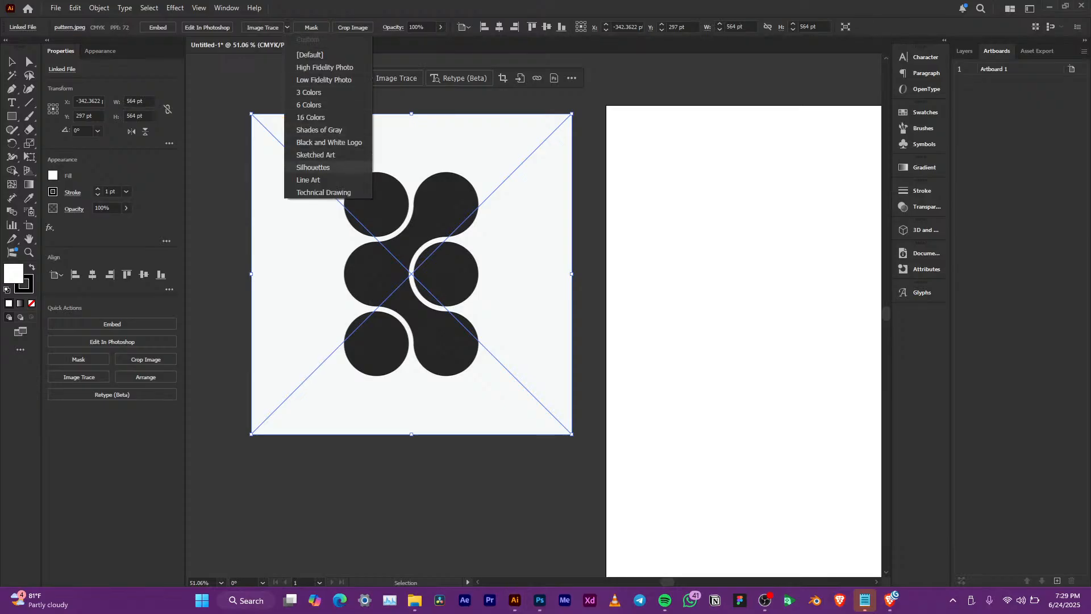
click(318, 167)
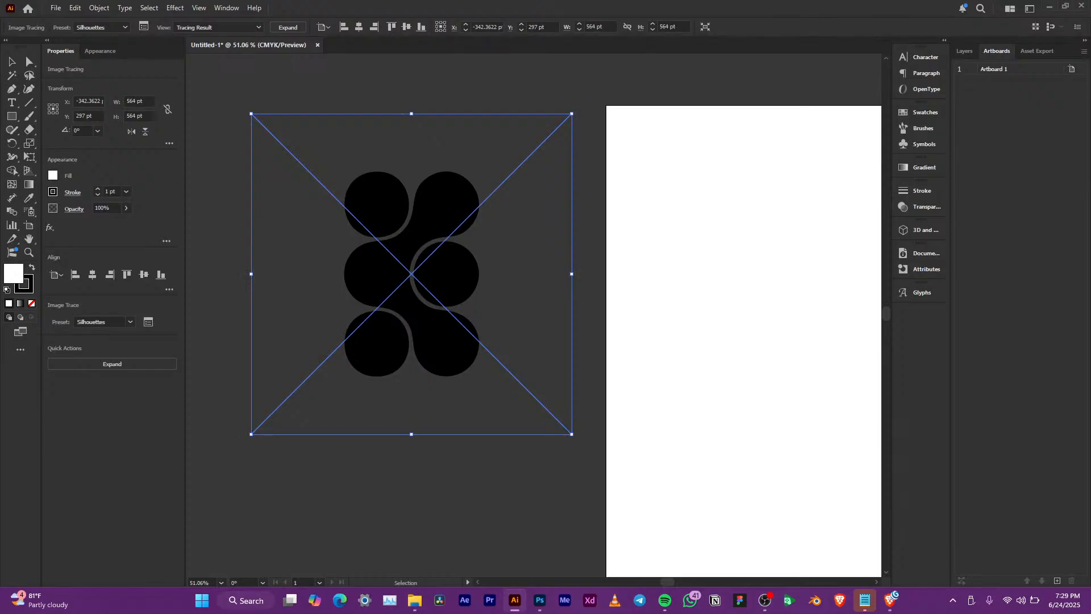
click(288, 28)
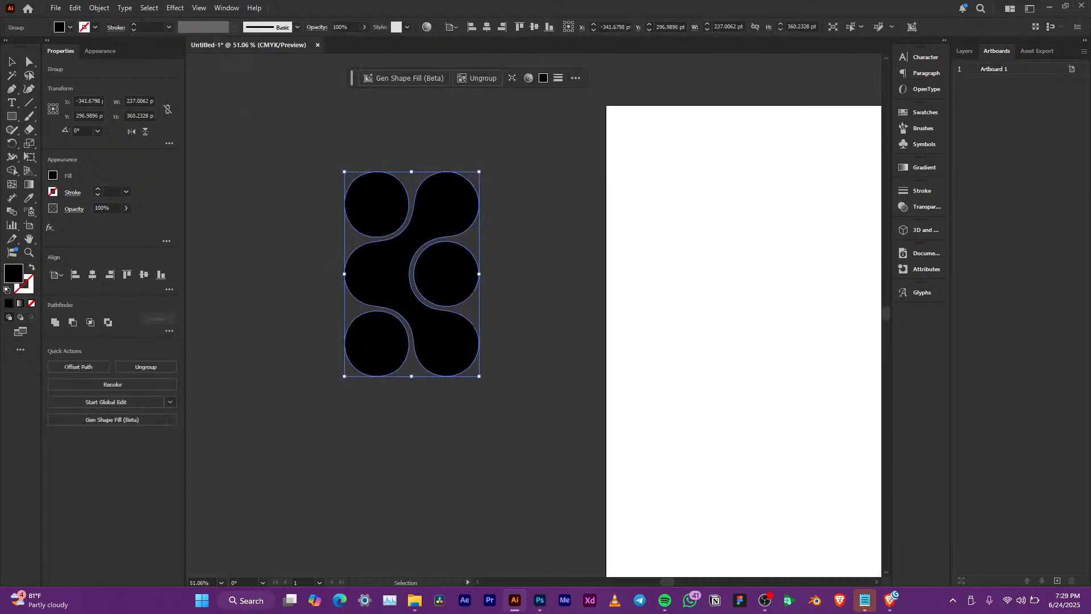
Arrange the traced mark in the artboard's upper centre, scaled to about 107 × 163 pt and rotated to 270°
mouse_move(413, 266)
mouse_down()
mouse_move(732, 278)
mouse_move(733, 261)
mouse_move(488, 278)
mouse_move(584, 283)
mouse_up()
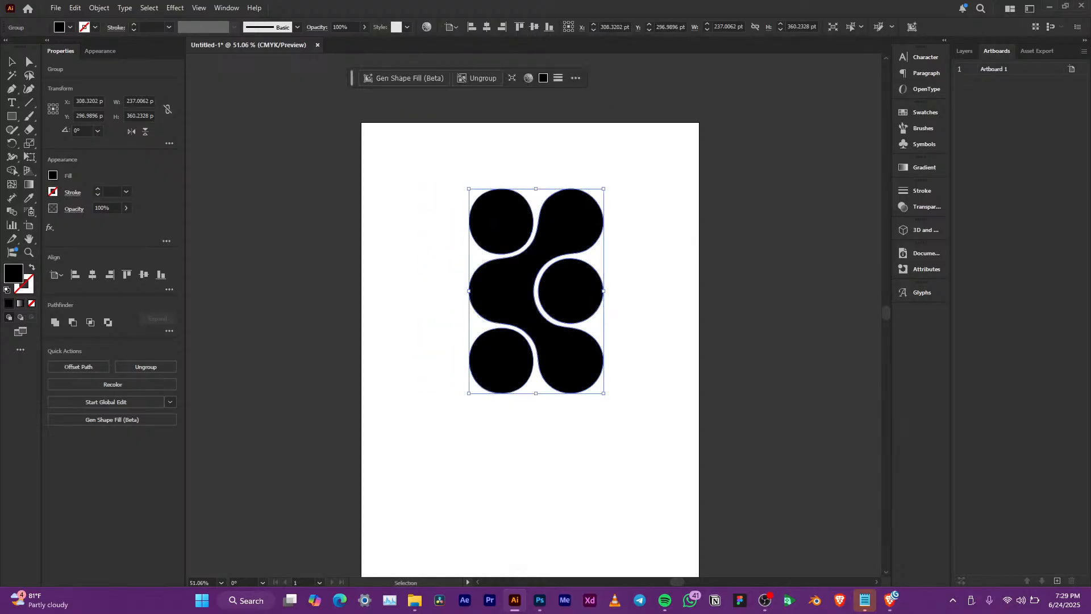
drag(536, 393, 538, 266)
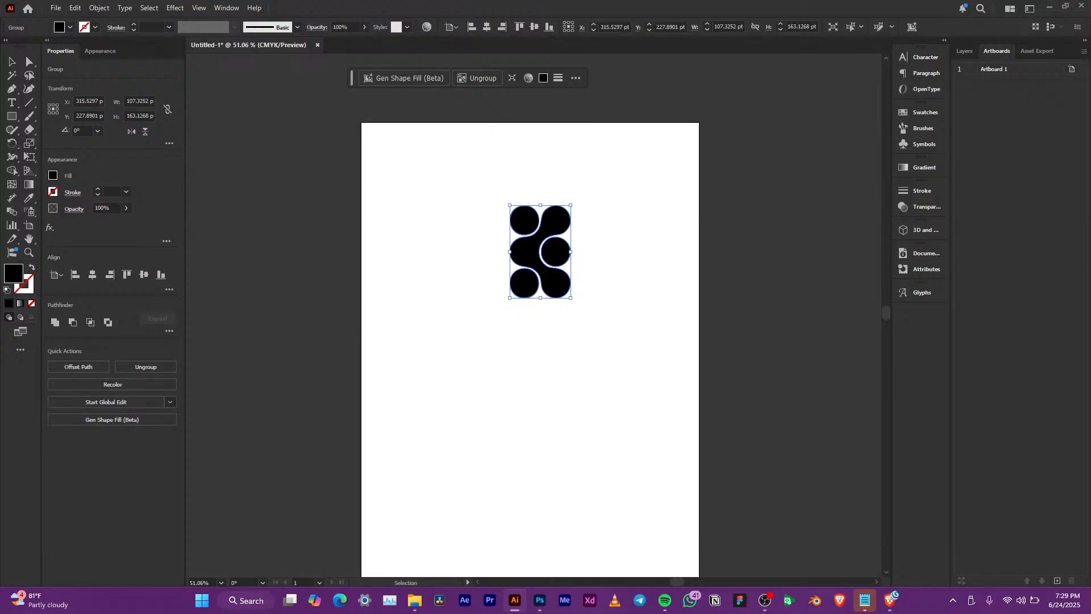
drag(574, 201, 615, 268)
click(616, 268)
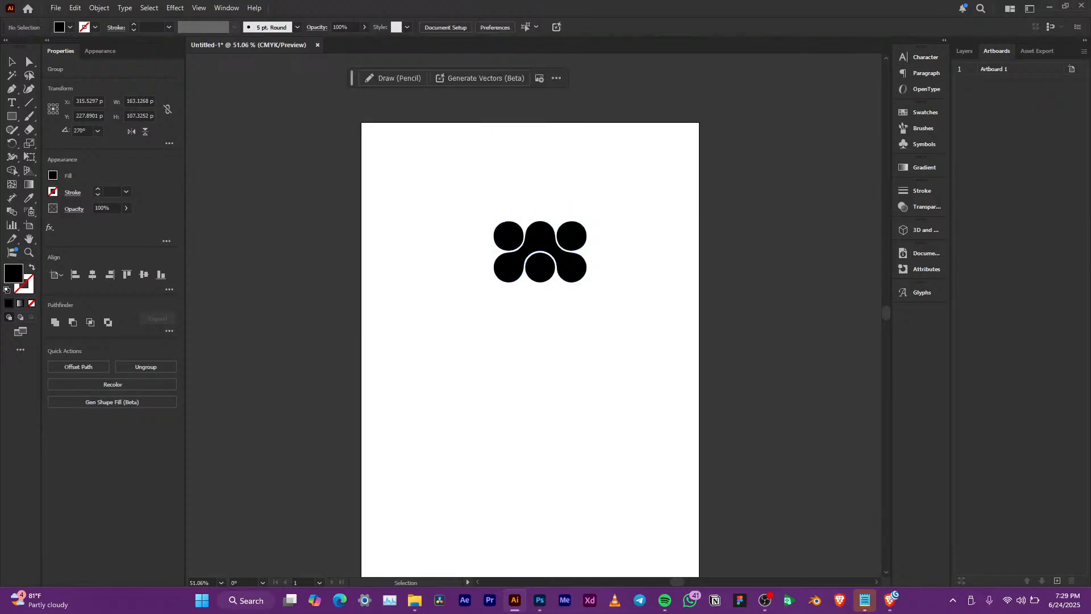
scroll(555, 247, down, 3)
scroll(533, 229, up, 3)
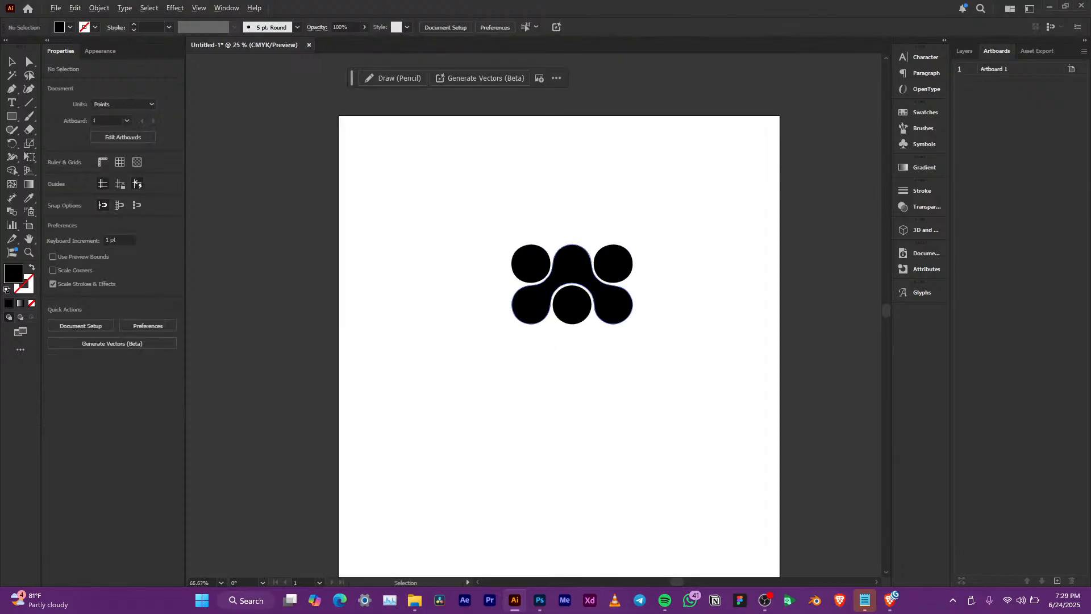
drag(591, 276, 578, 266)
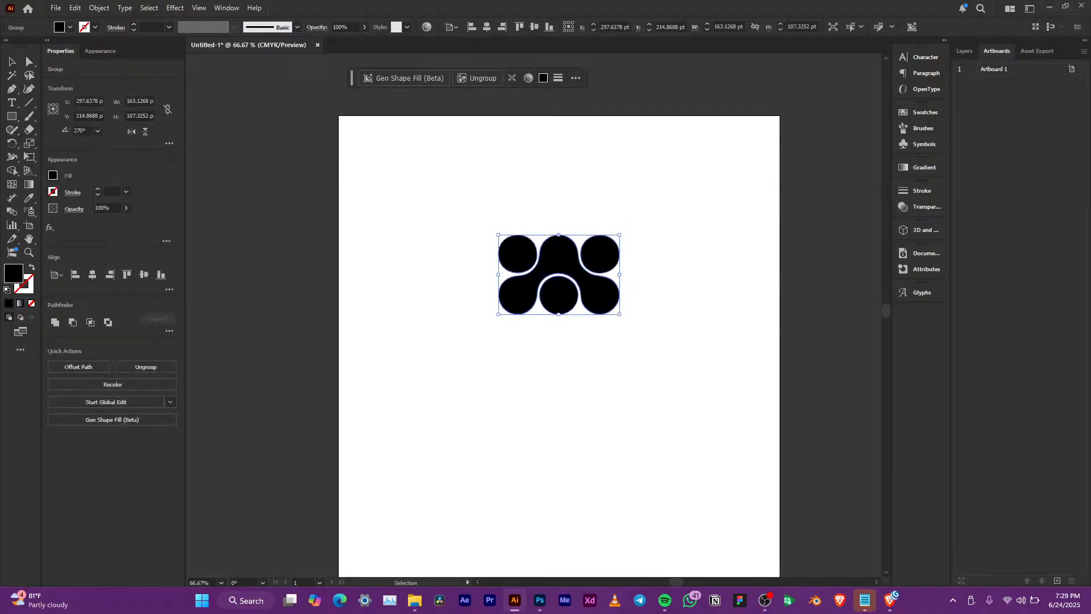
Switch to the Brave browser and open ChatGPT in a new tab
click(890, 600)
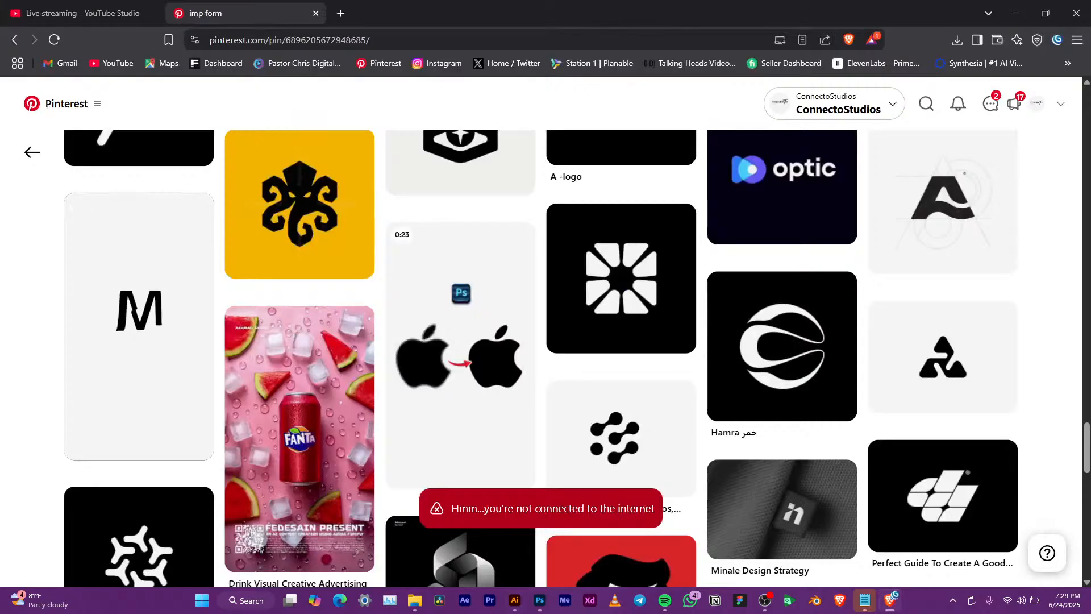
click(341, 13)
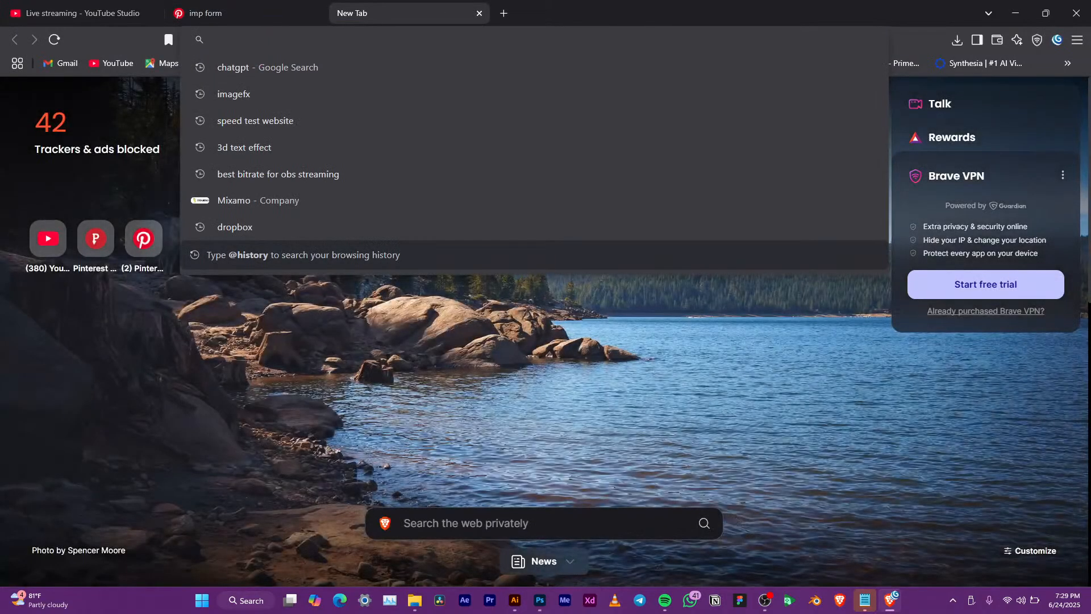
text(ch)
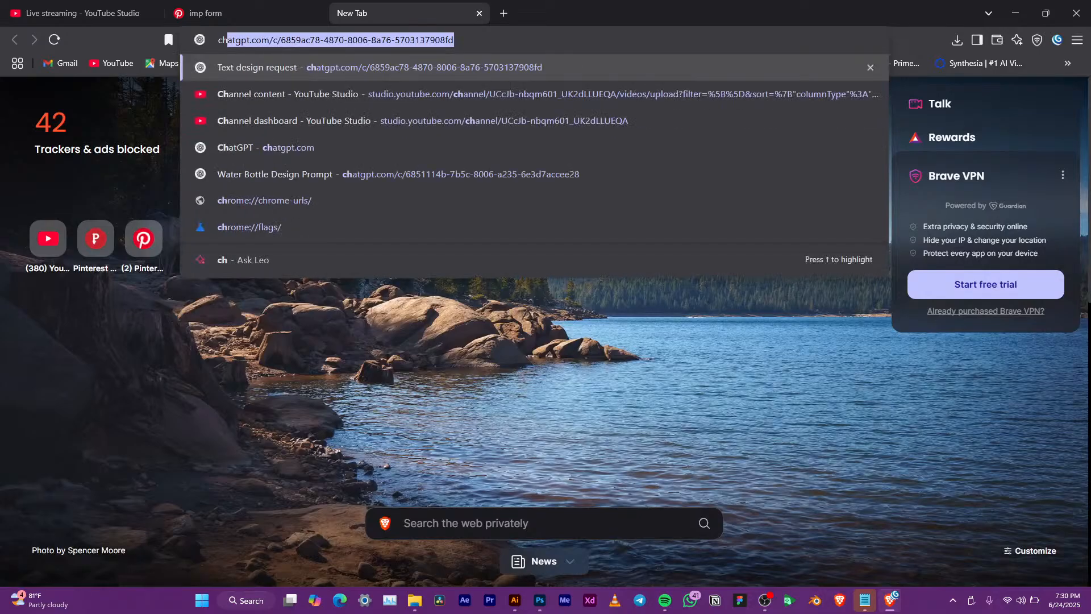
click(307, 147)
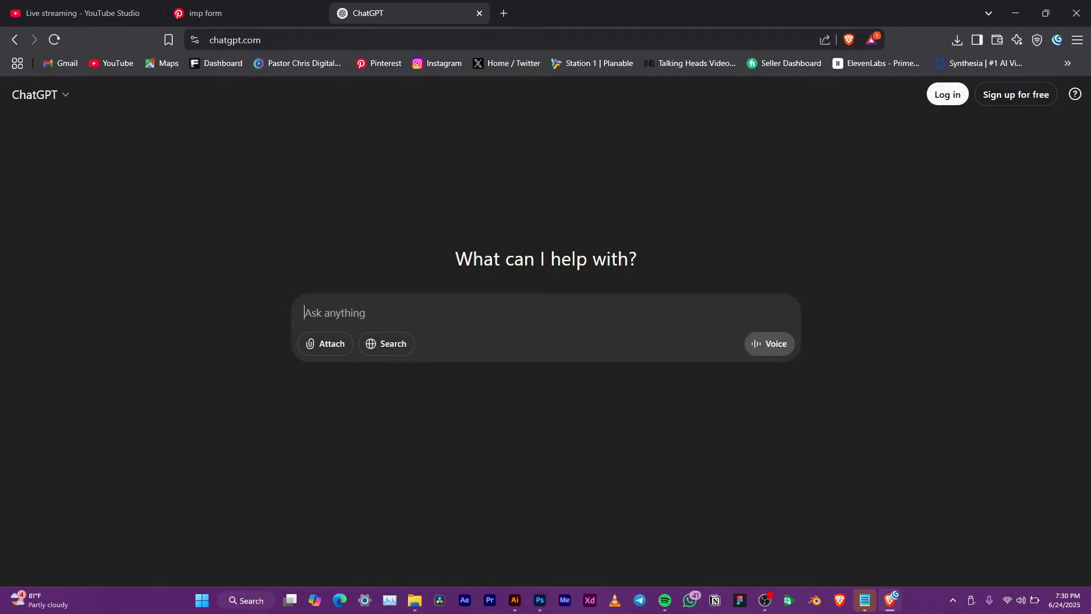
Ask ChatGPT to "write out a list of fictional brand names with greek origin and a brief description and the industry the brand belongs"
text(Sig)
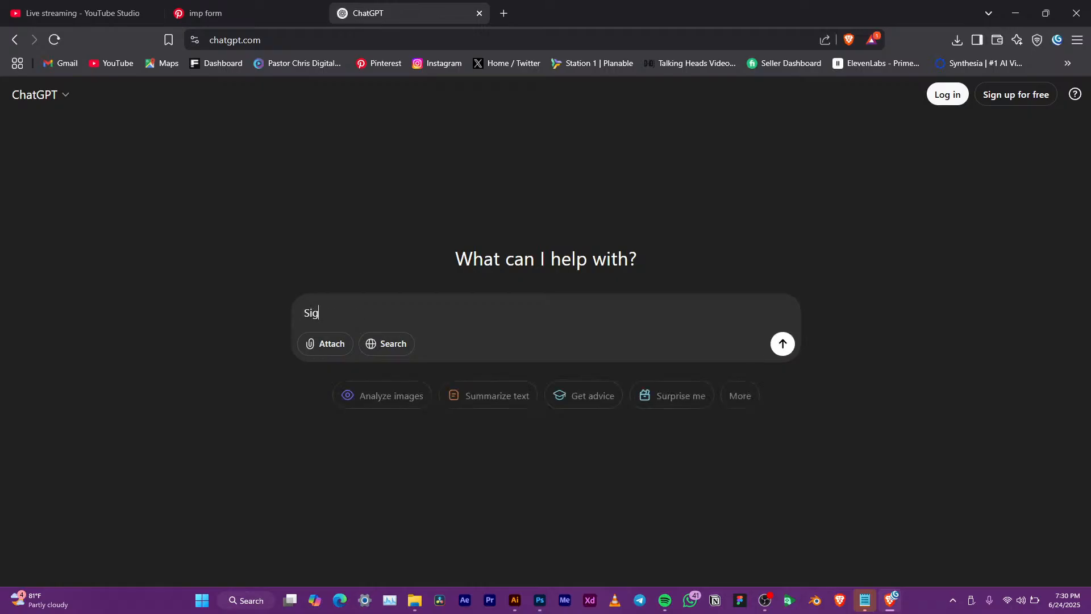
key(BackSpace)
key(BackSpace)
key(BackSpace)
text(write out a list of fict)
text(ional)
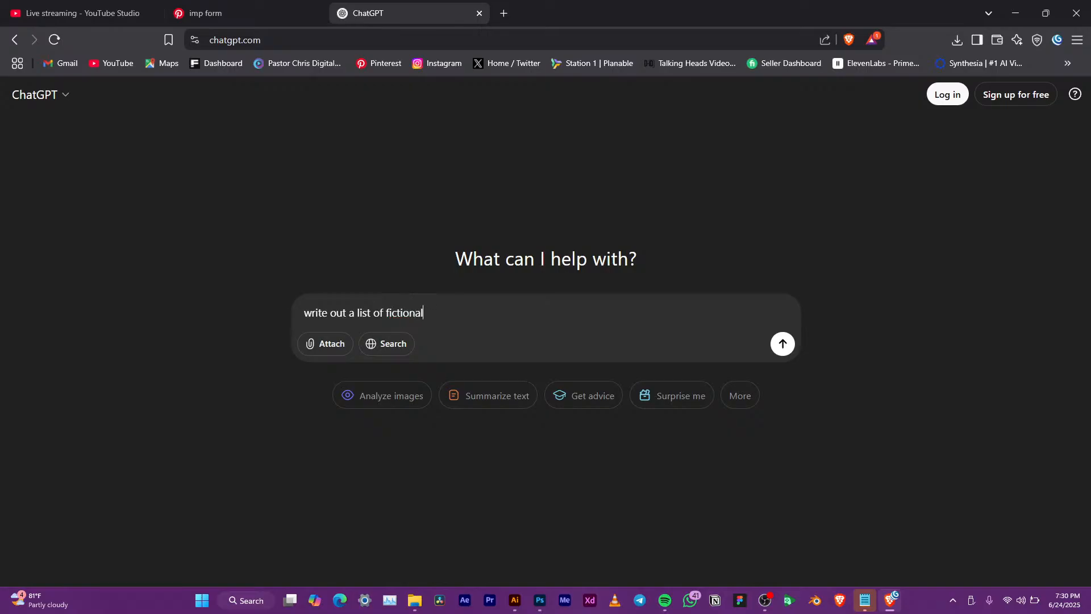
text( brand names with grieek )
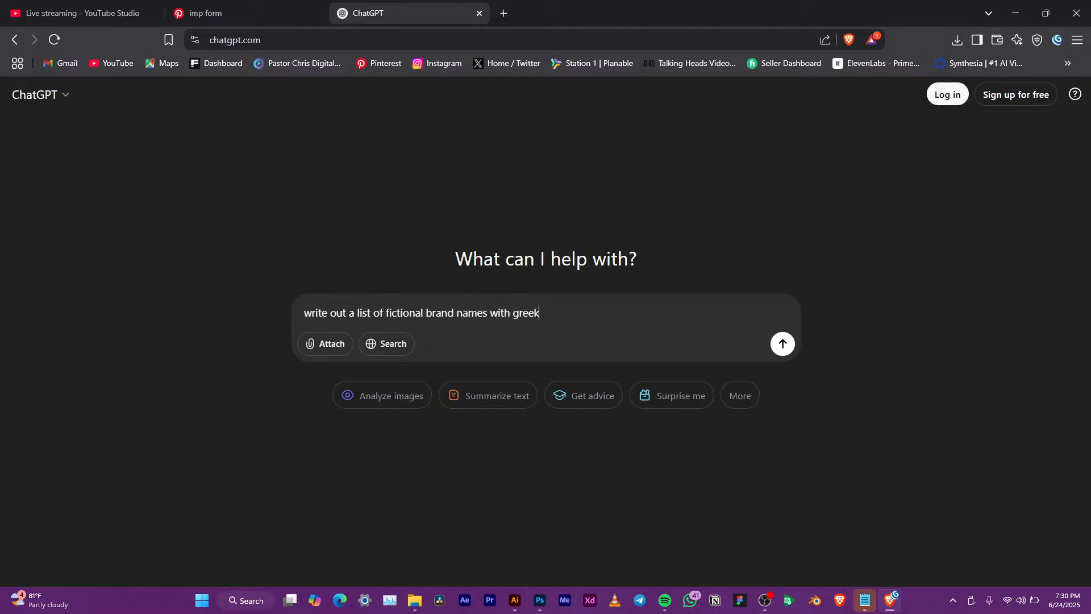
text(origin a)
text(nf)
text(d a bri)
text(ef )
text(desc)
text(ri)
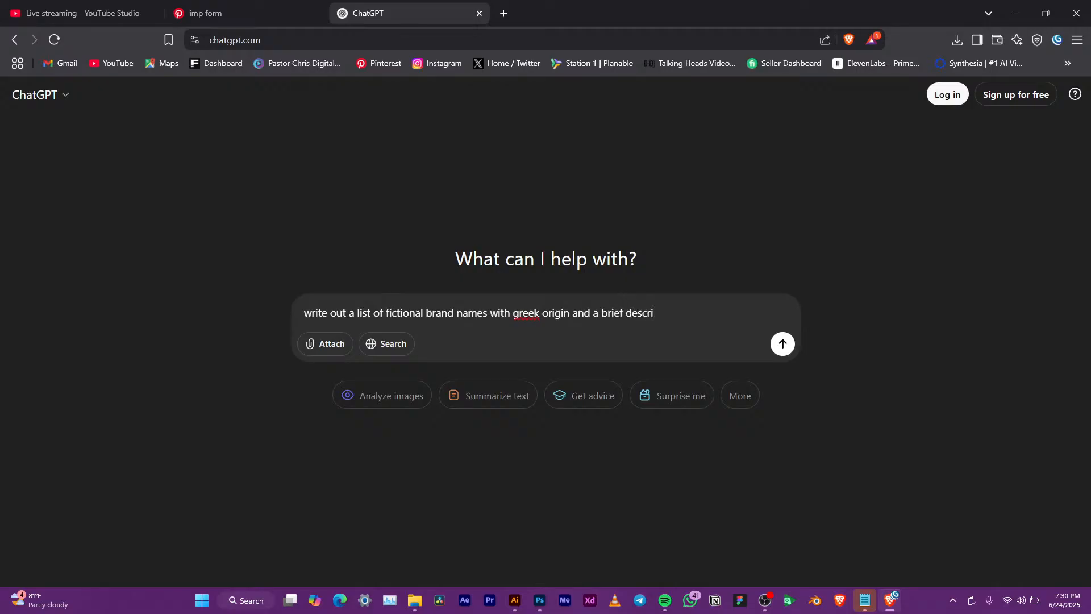
text(ption and the industry the )
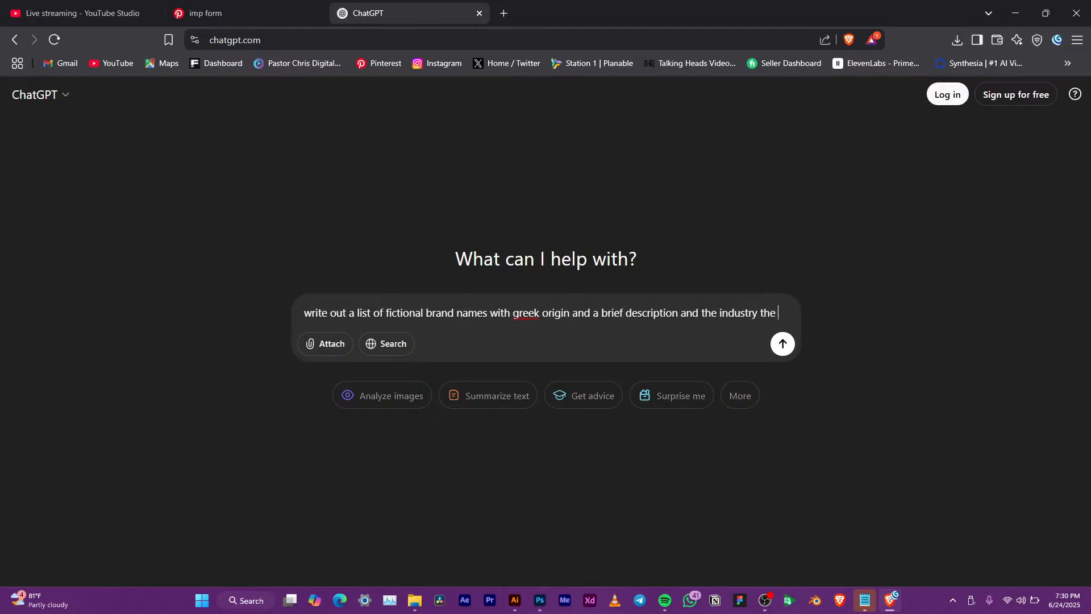
text(brand )
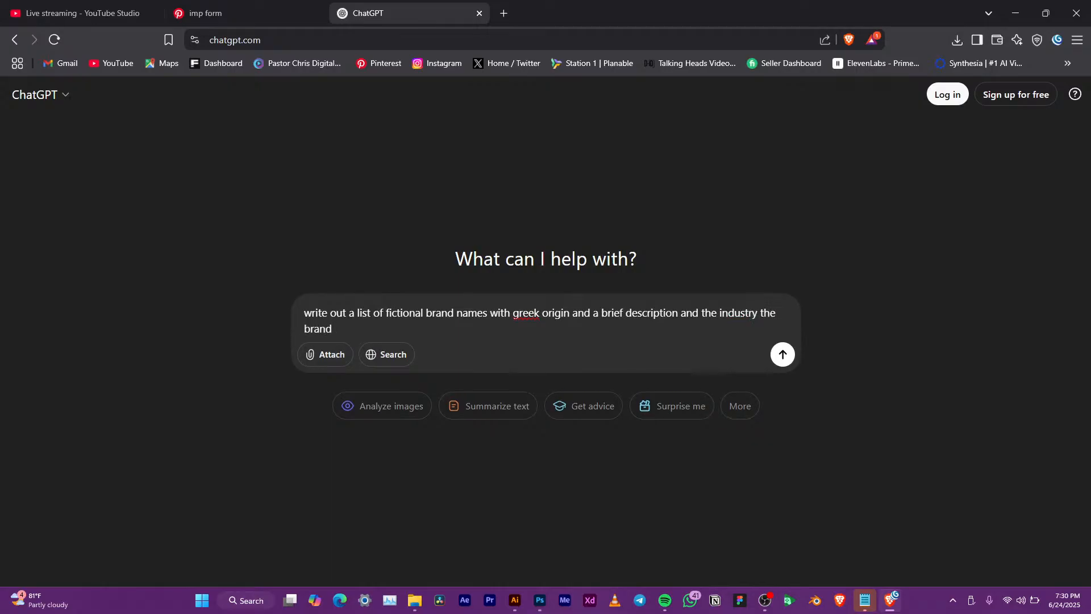
text(belongs)
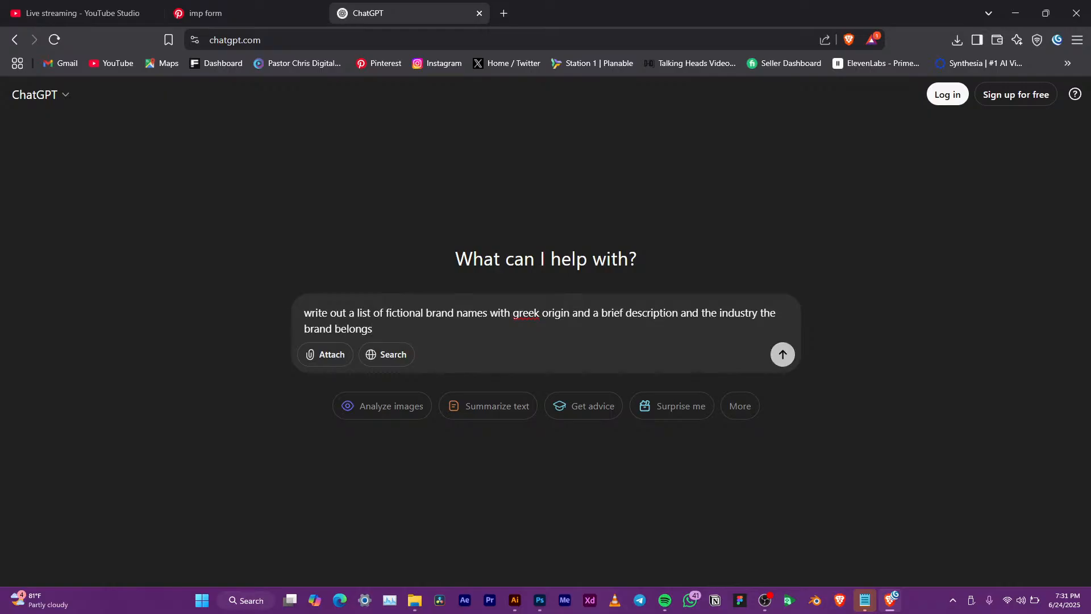
key(Return)
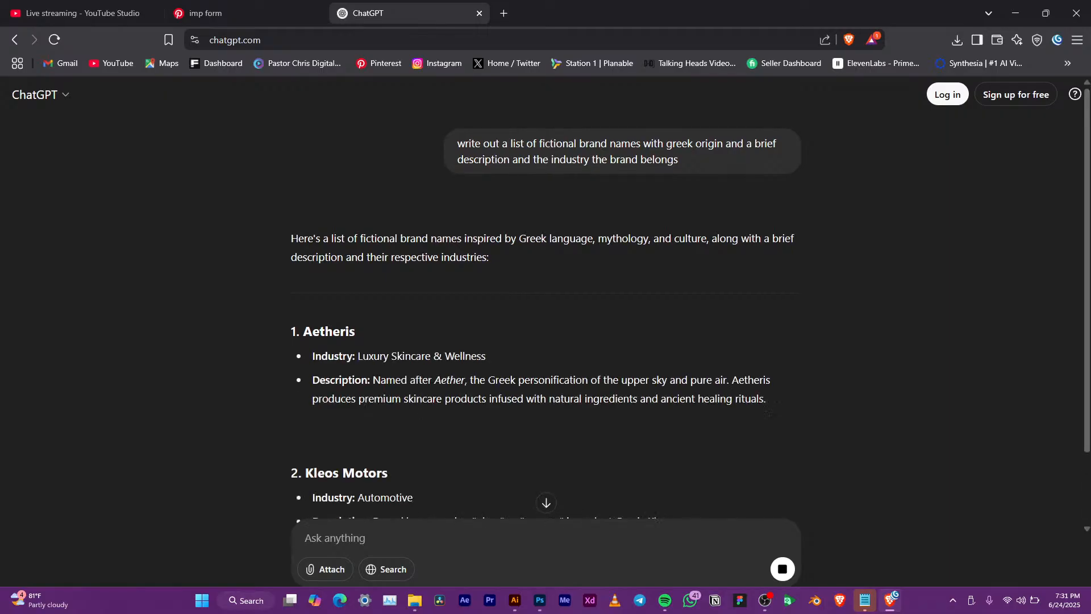
Read through ChatGPT's list of Greek-inspired brand names, comparing each name's industry and description
drag(303, 332, 354, 331)
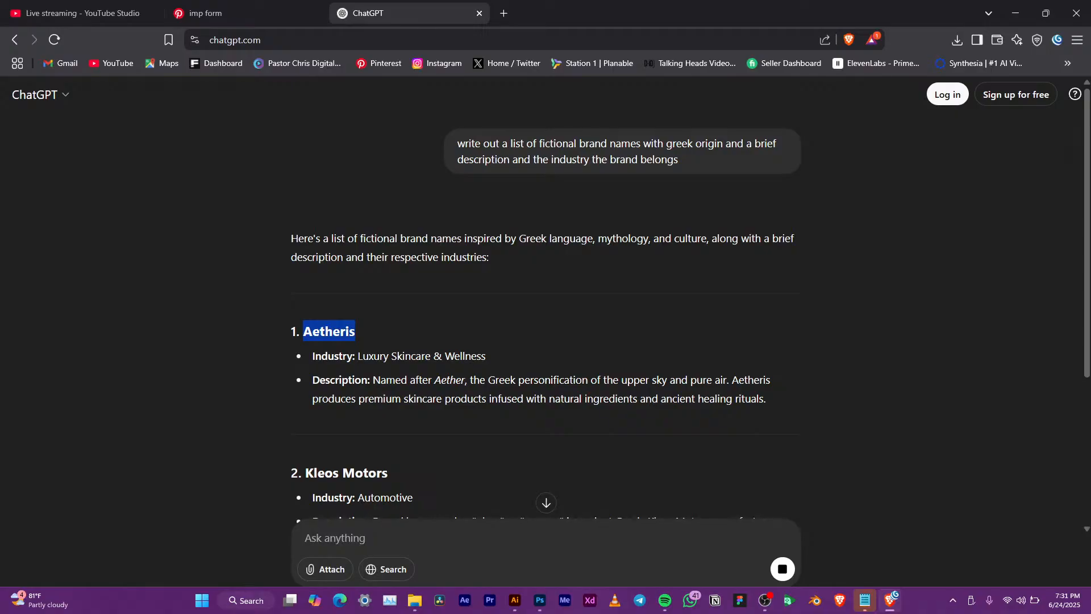
scroll(546, 307, down, 2)
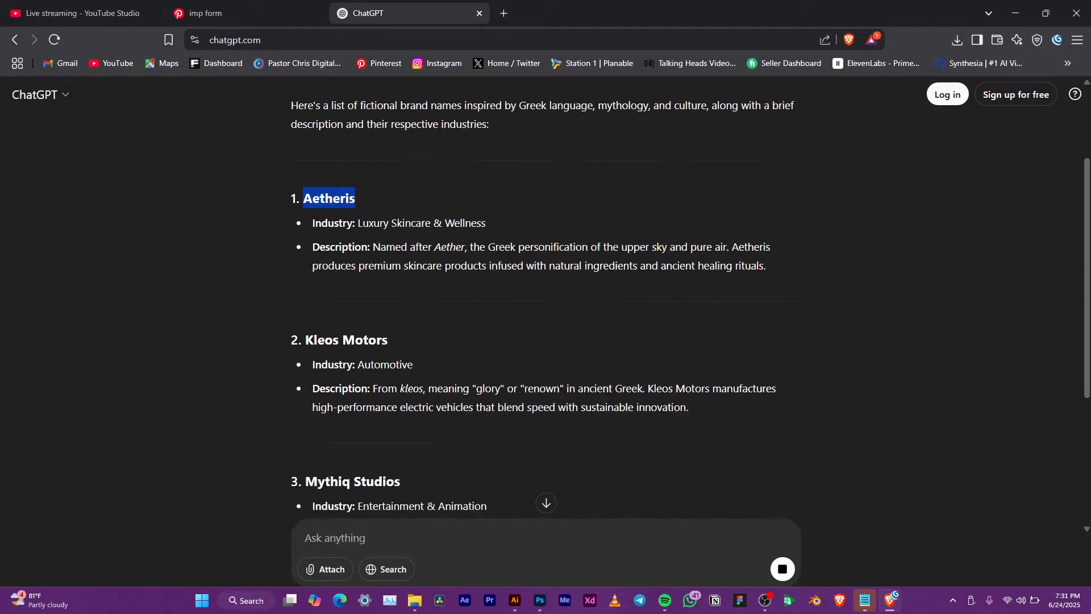
scroll(546, 307, down, 3)
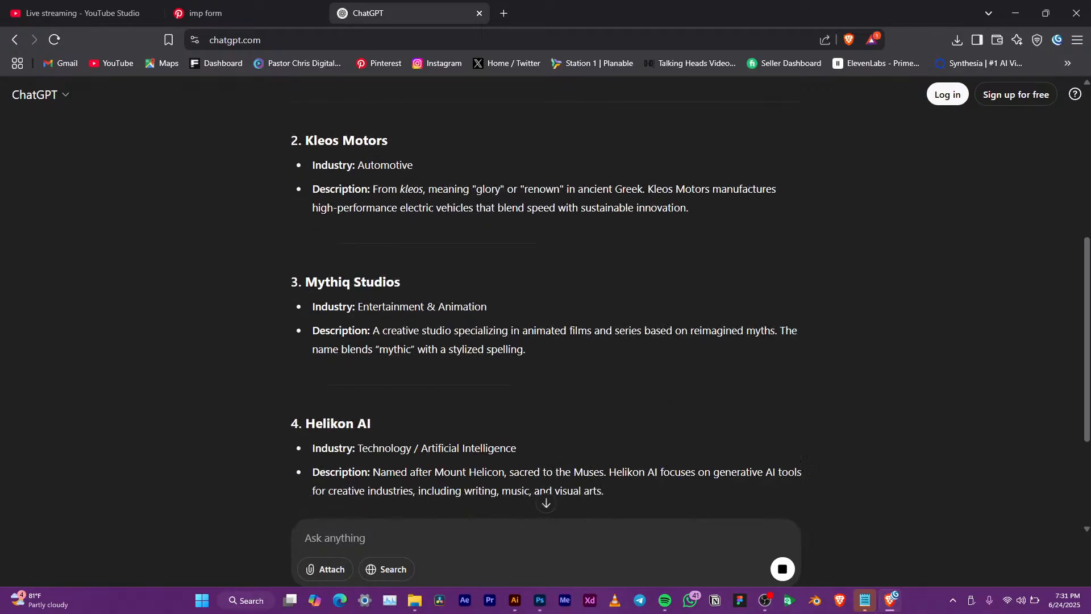
scroll(543, 492, down, 3)
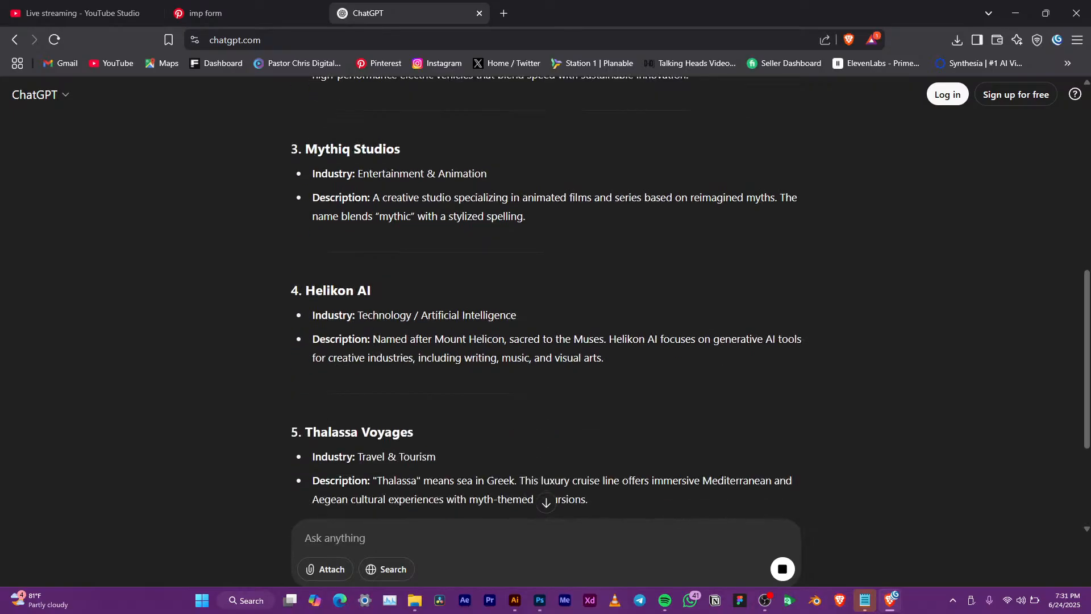
scroll(544, 492, down, 4)
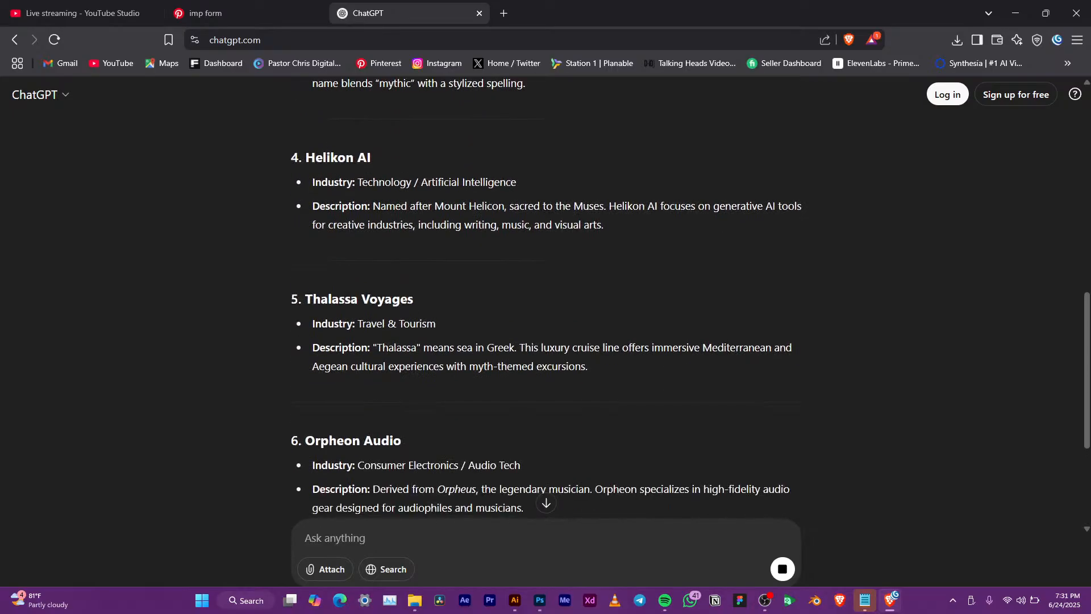
scroll(544, 492, down, 5)
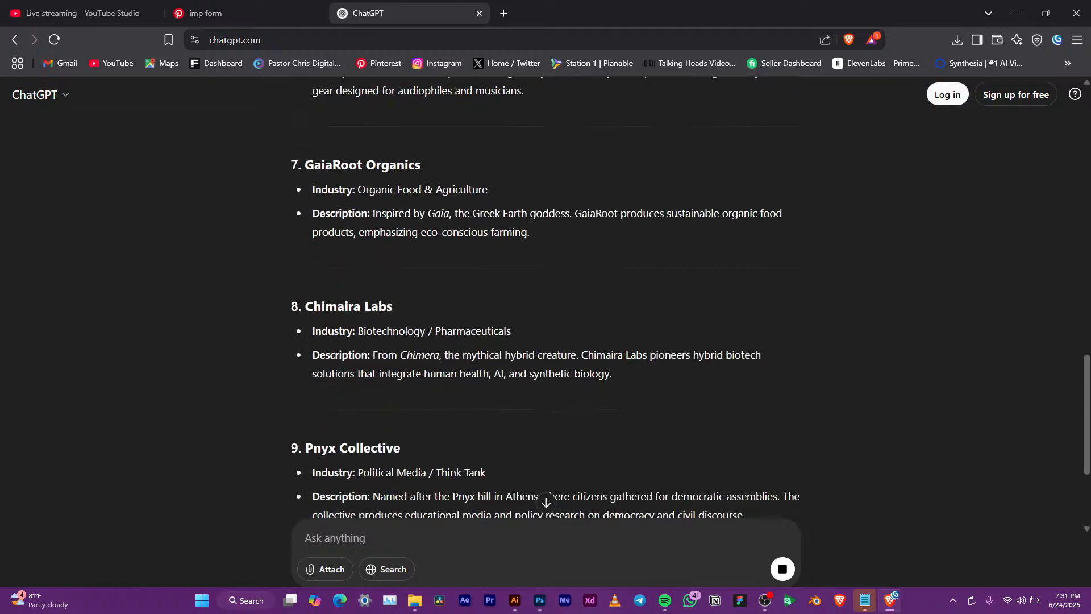
scroll(544, 493, down, 5)
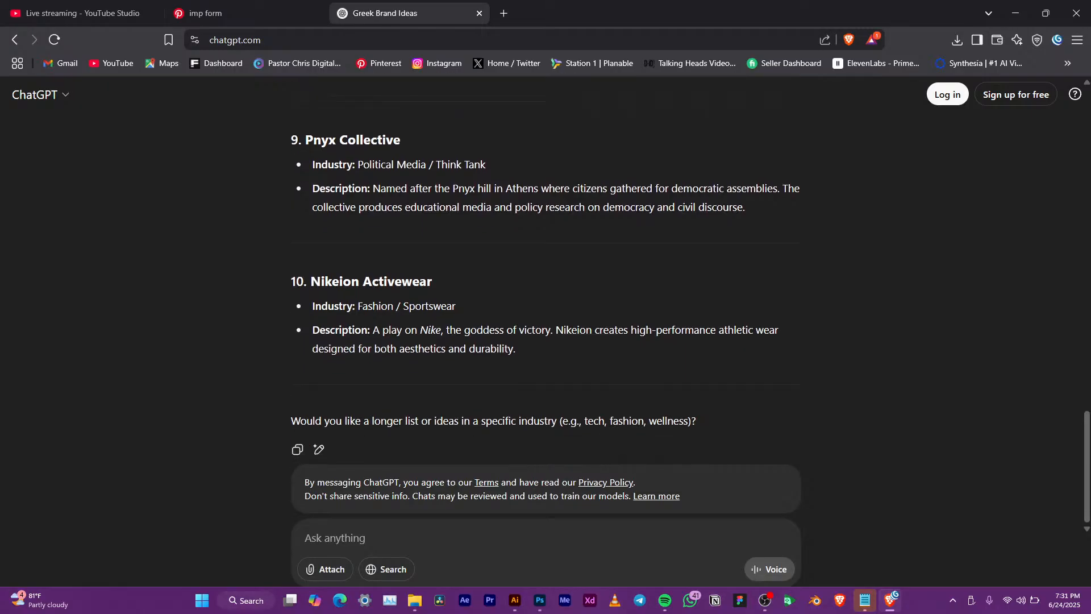
scroll(546, 301, up, 1)
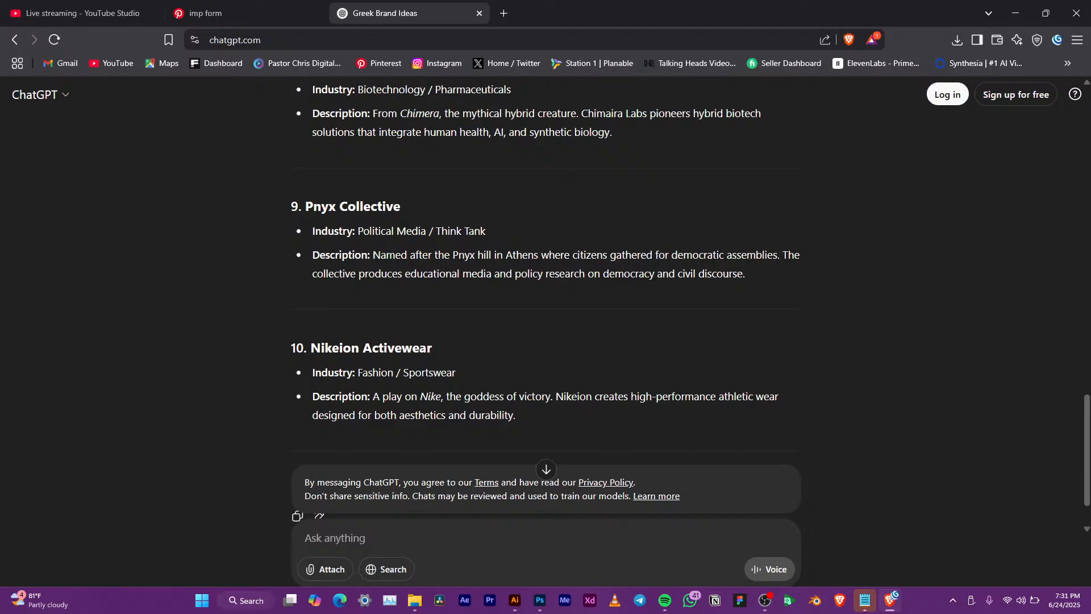
scroll(546, 300, up, 4)
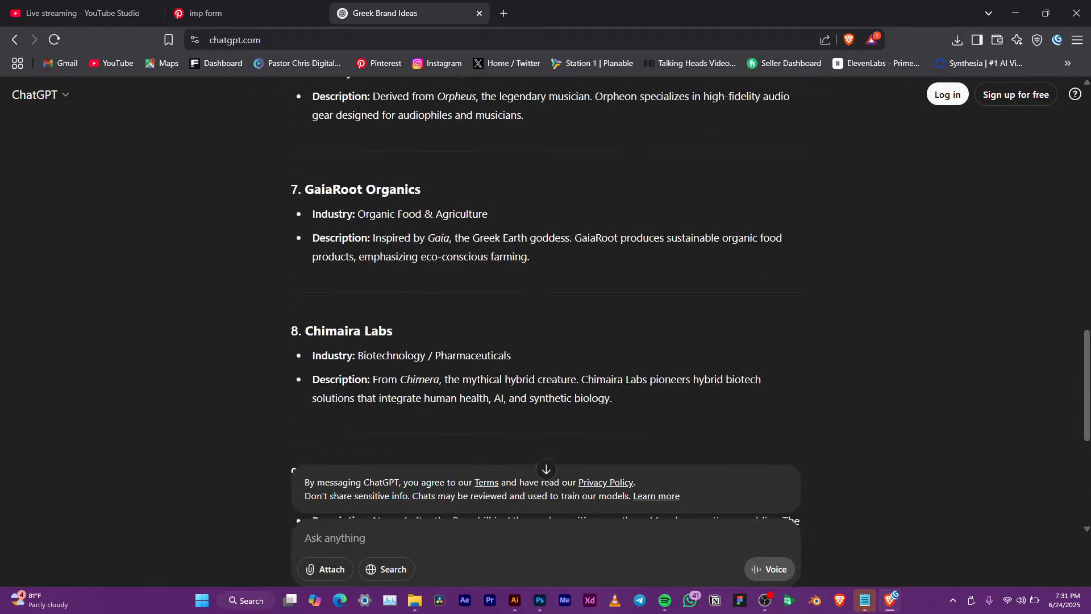
scroll(546, 300, up, 3)
scroll(545, 300, up, 2)
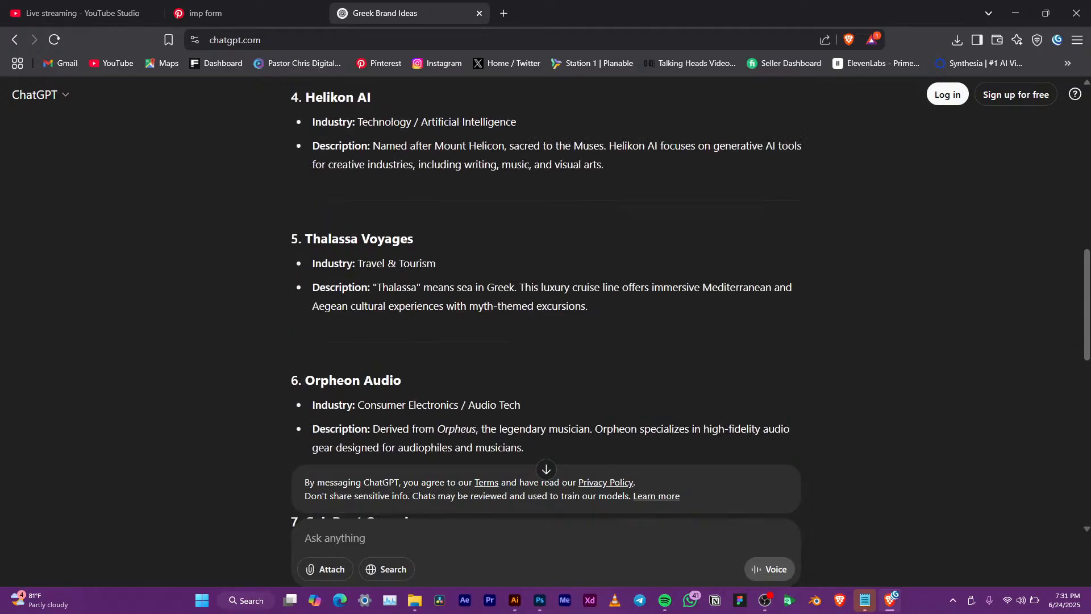
scroll(545, 300, up, 2)
scroll(546, 300, down, 2)
Copy the brand name "Orpheon Audio" from the sixth entry of the list
drag(305, 381, 403, 381)
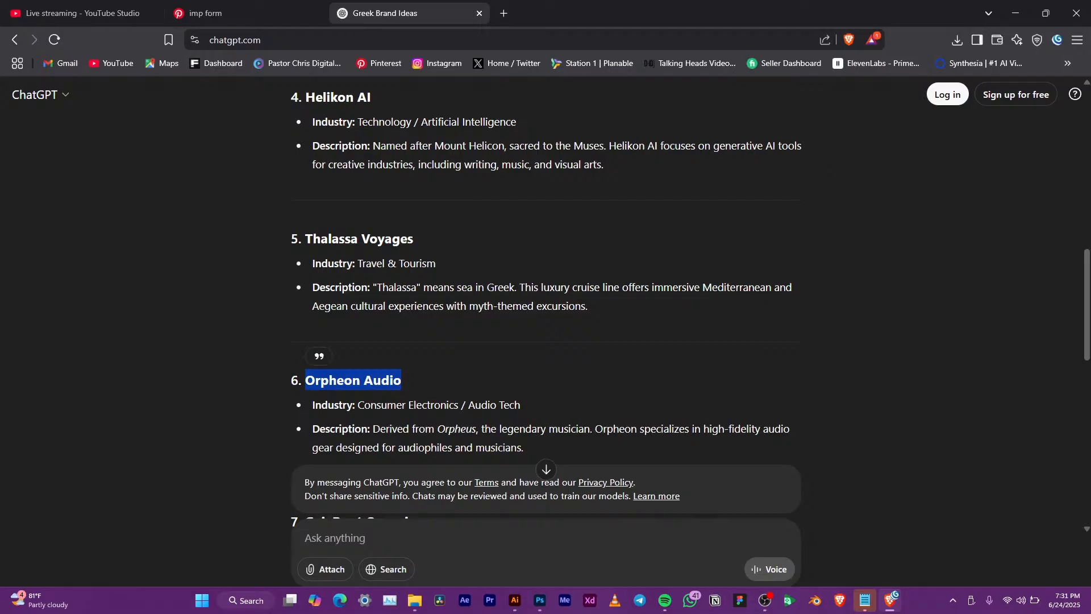
click(307, 379)
drag(306, 379, 402, 380)
key(ctrl+c)
Switch to Illustrator and add the copied name "Orpheon Audio" as text just below the mark, scaled up to about 51 pt
click(515, 601)
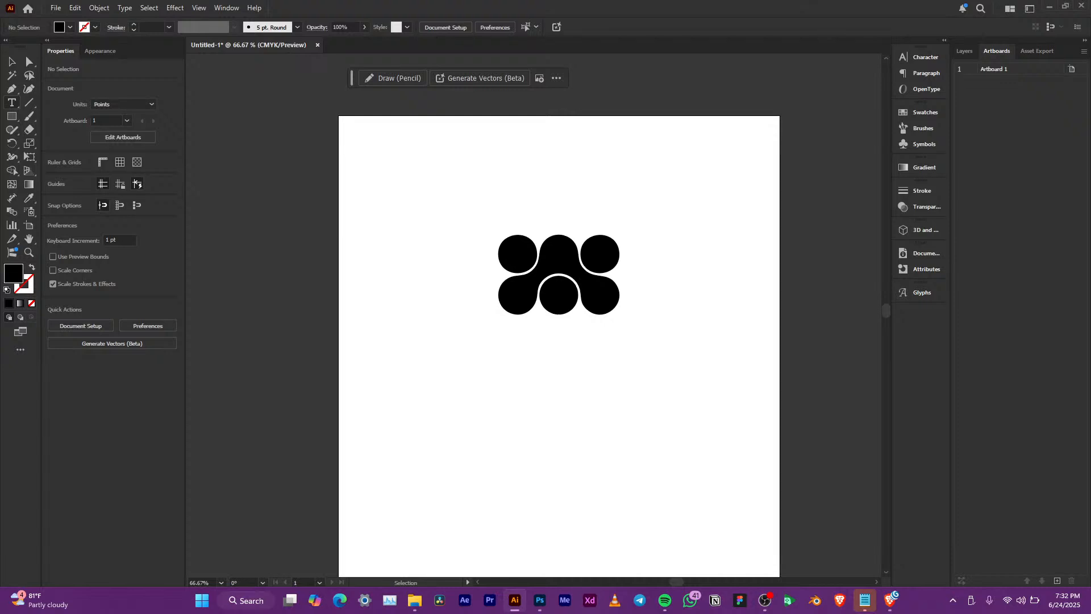
click(12, 103)
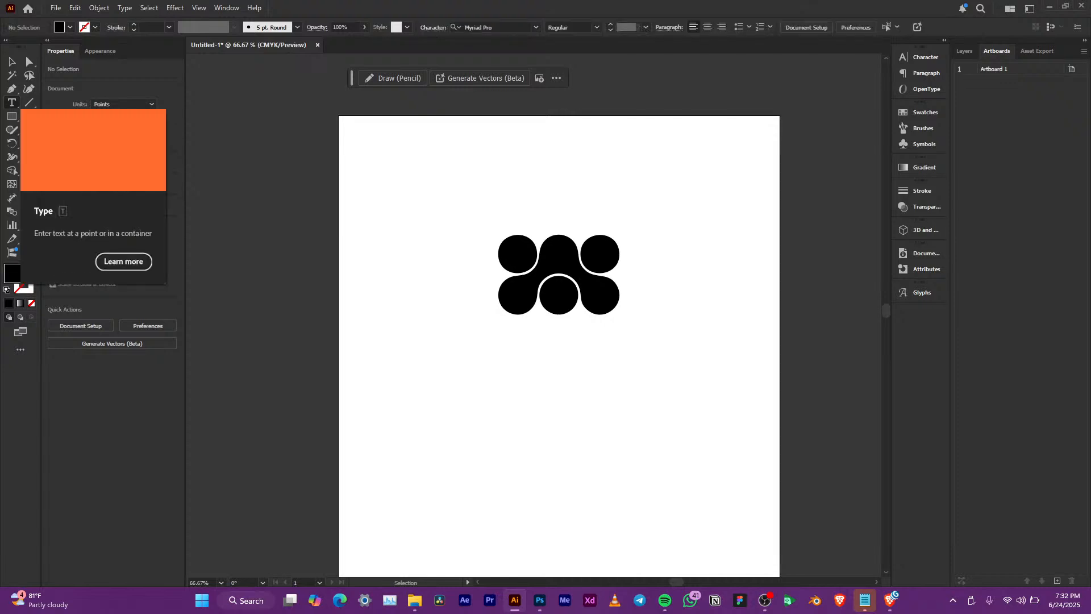
click(459, 353)
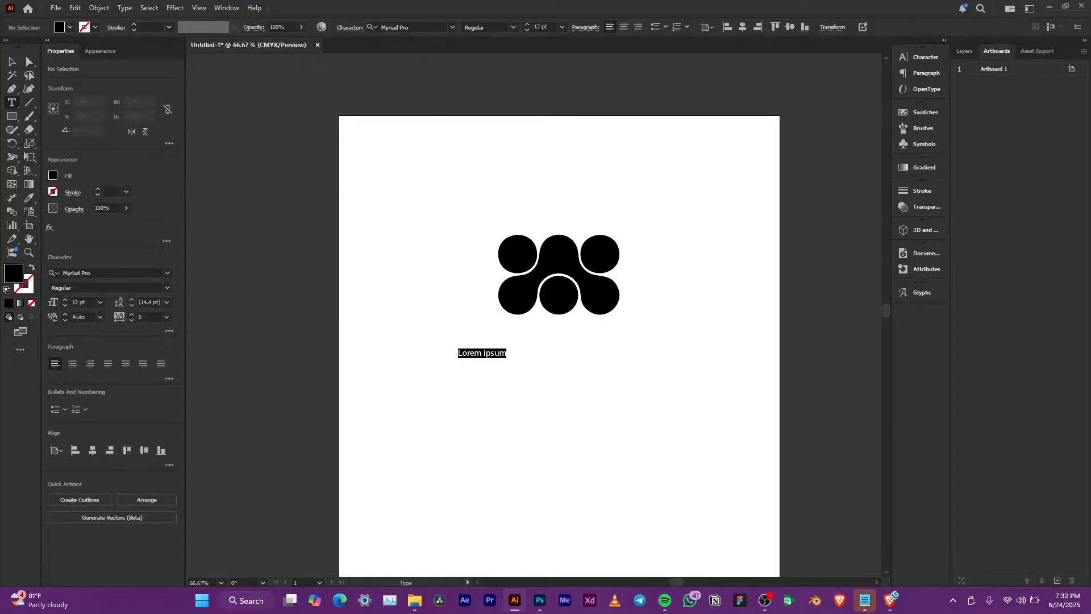
key(ctrl+v)
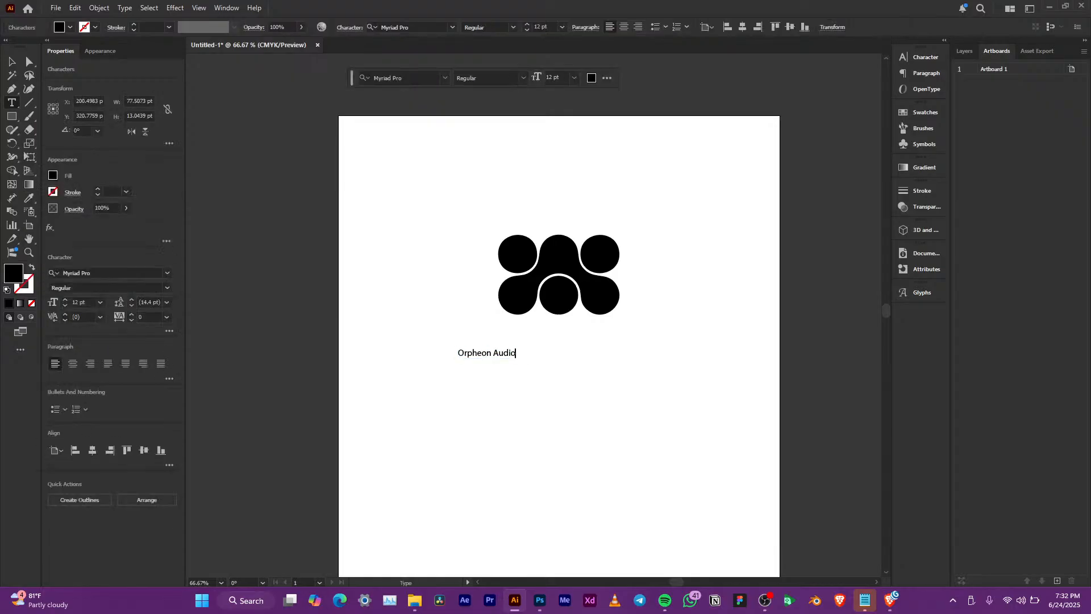
key(Escape)
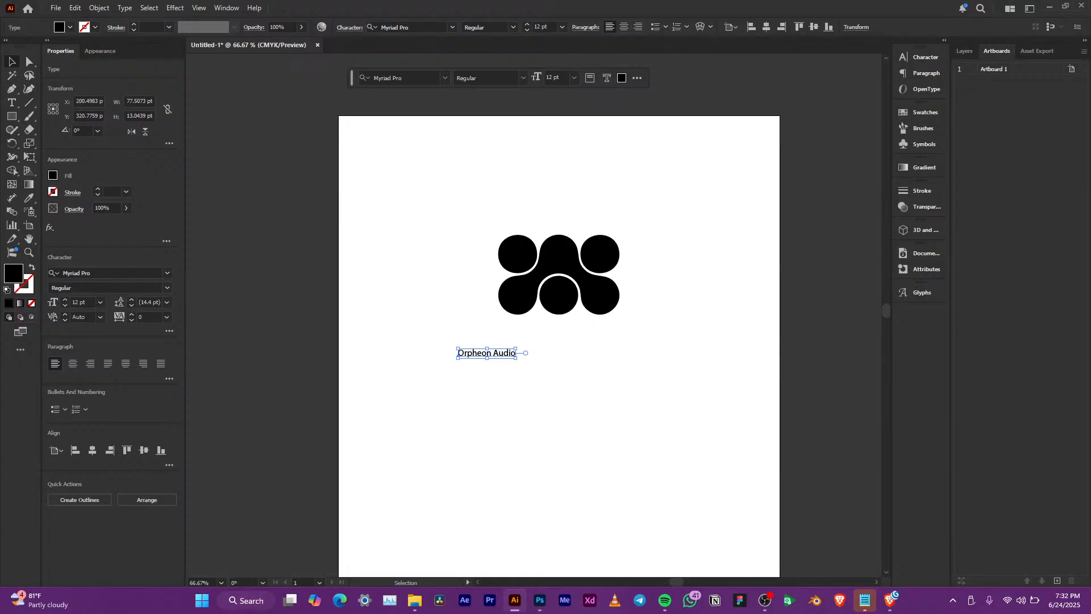
drag(515, 359, 554, 337)
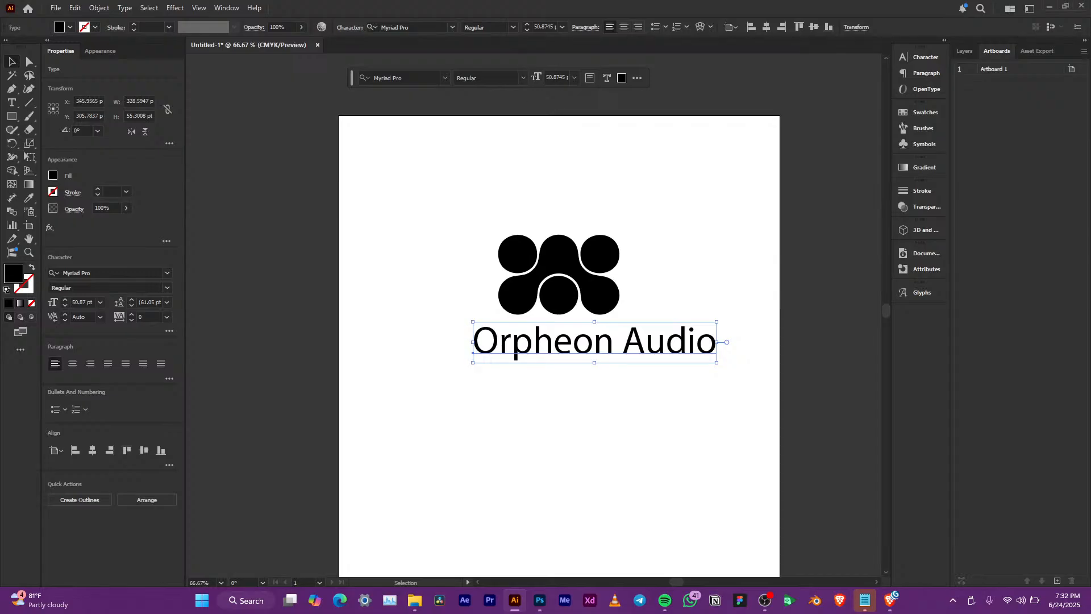
Try the Qilka Bold font on the Orpheon Audio text
click(167, 273)
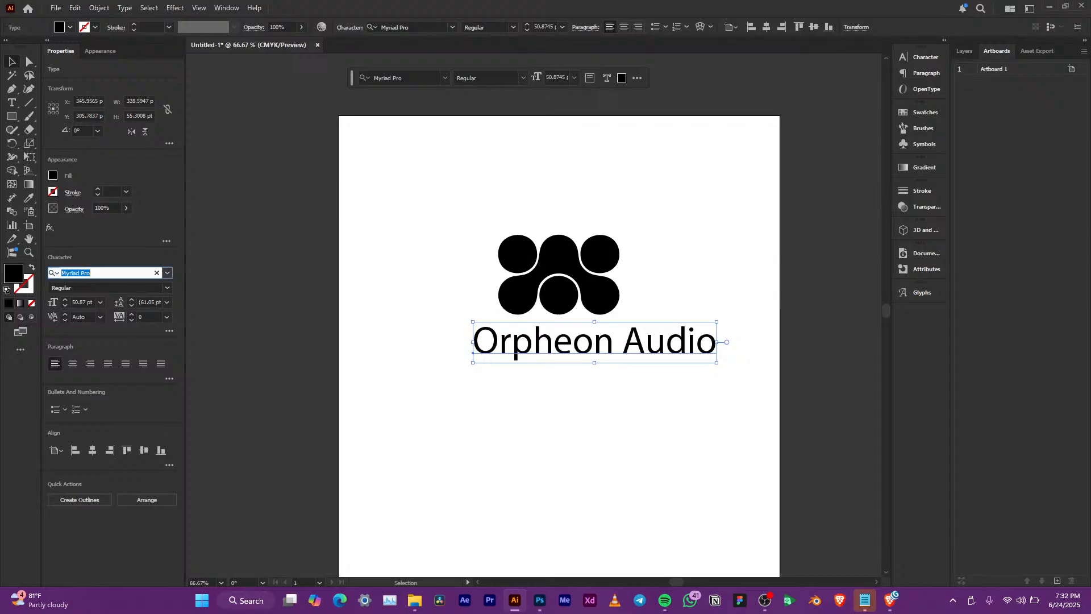
text(q)
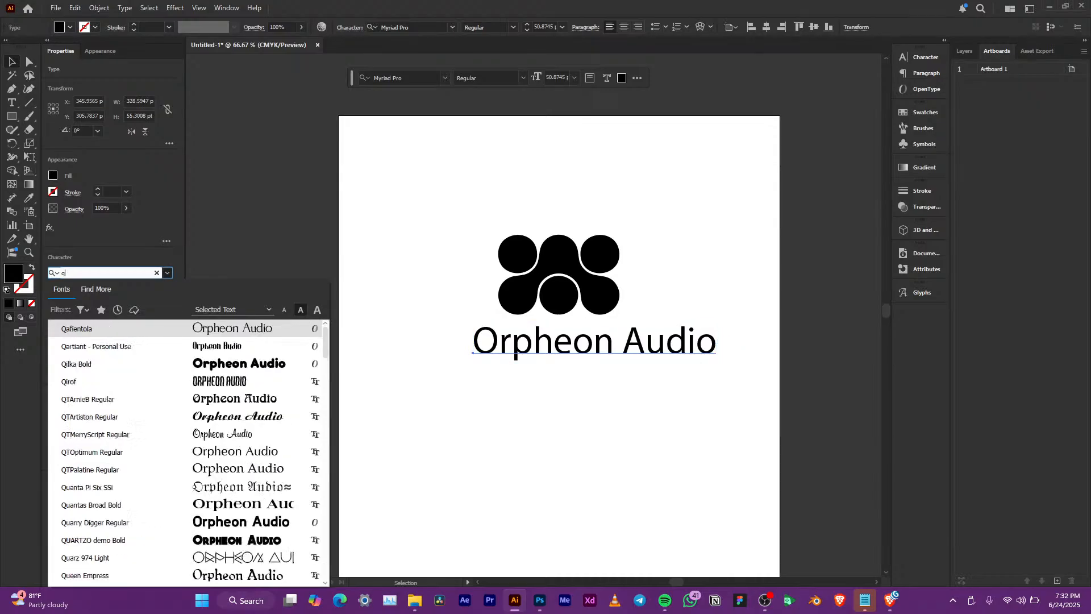
text(ilka)
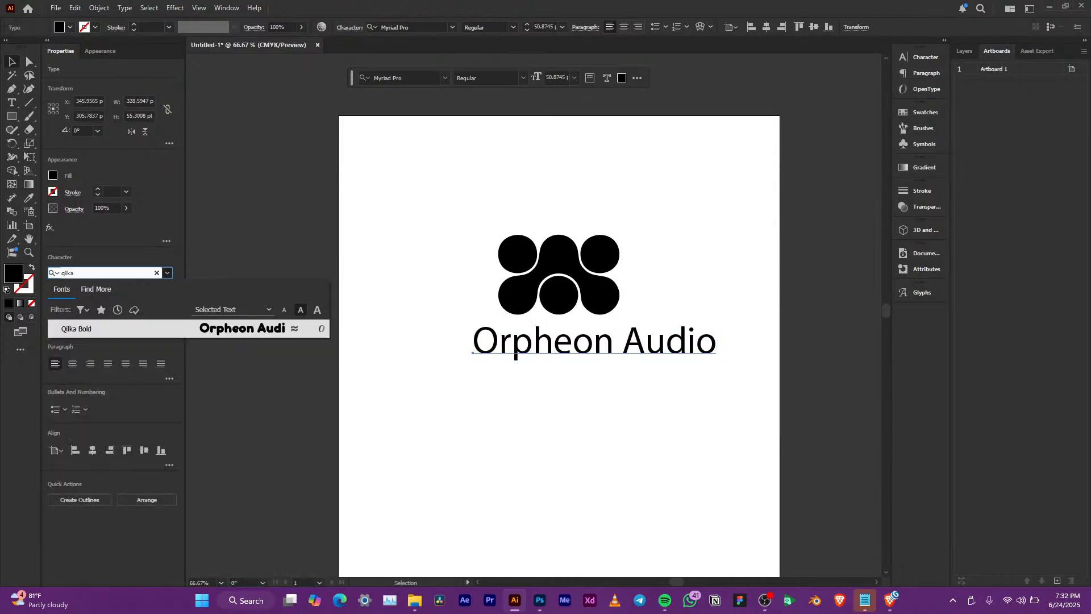
key(Return)
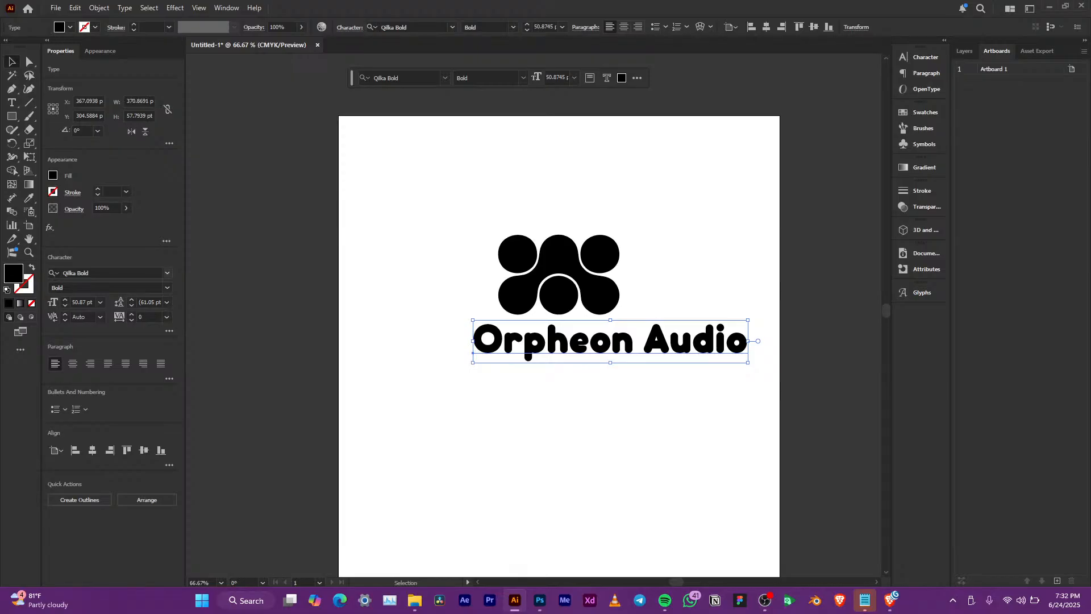
Preview fonts matching "round", apply Typo Round Regular Demo to the Orpheon Audio text, and shift the text slightly right beneath the mark
click(167, 273)
text(r)
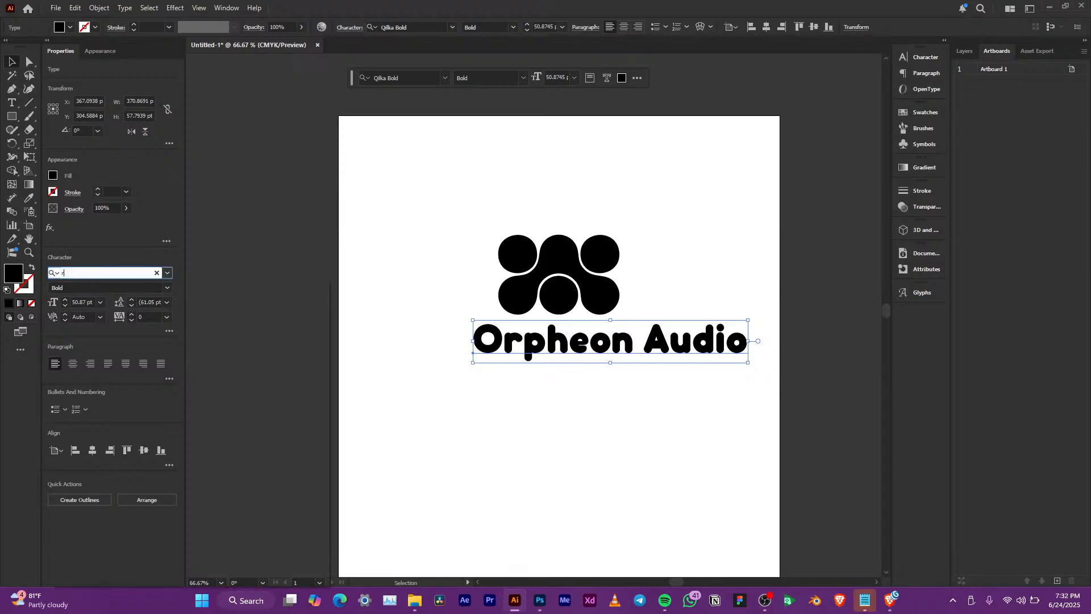
text(ound)
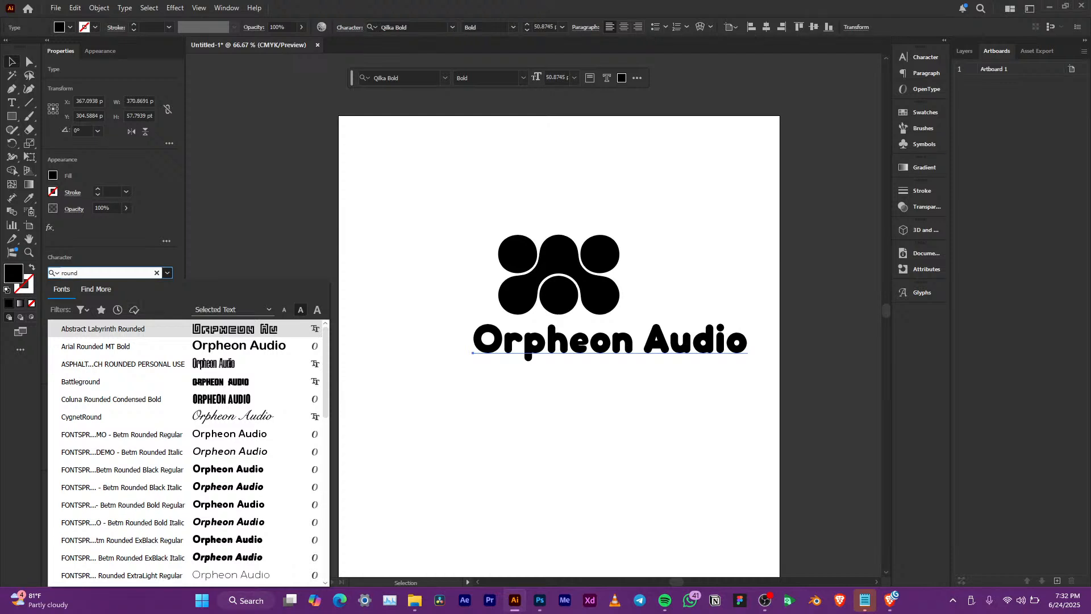
key(Down)
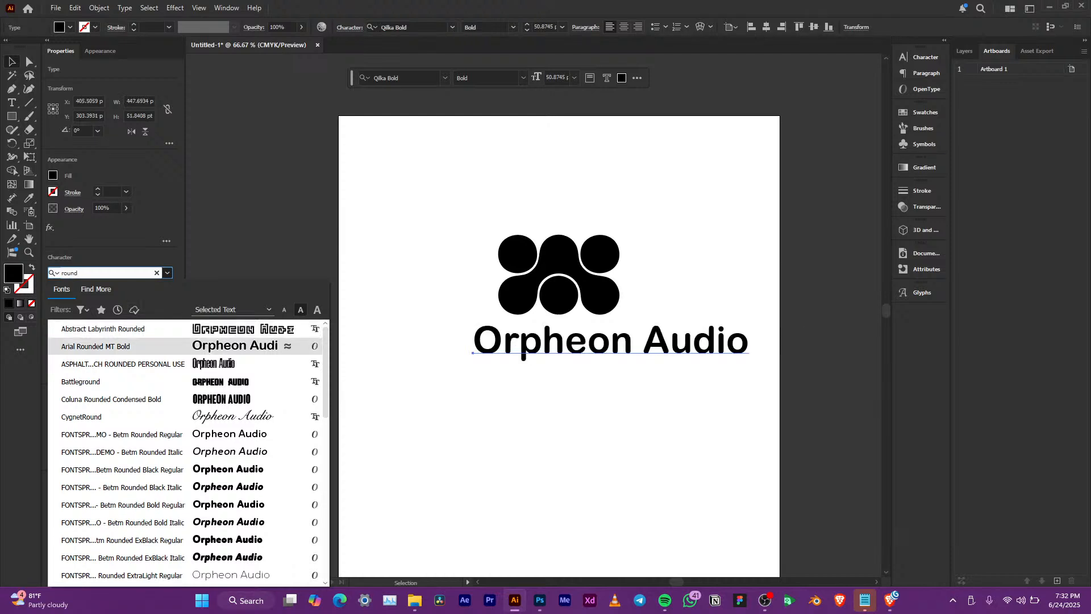
key(Down)
key(Down)
key(Down)
key(Down)
key(Down)
key(Down)
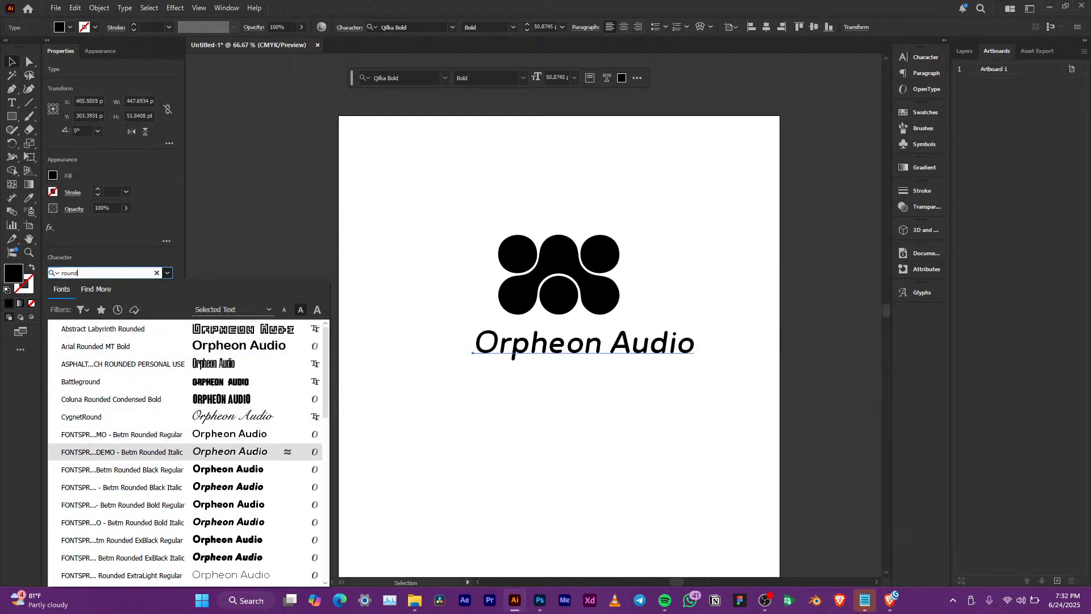
key(Down)
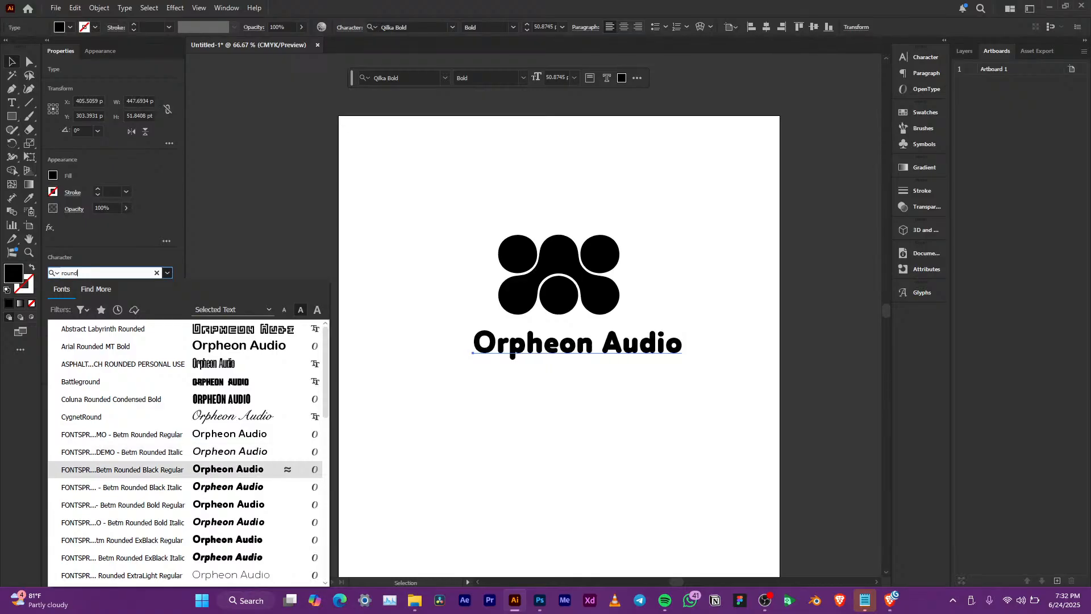
key(Down)
key(Down)
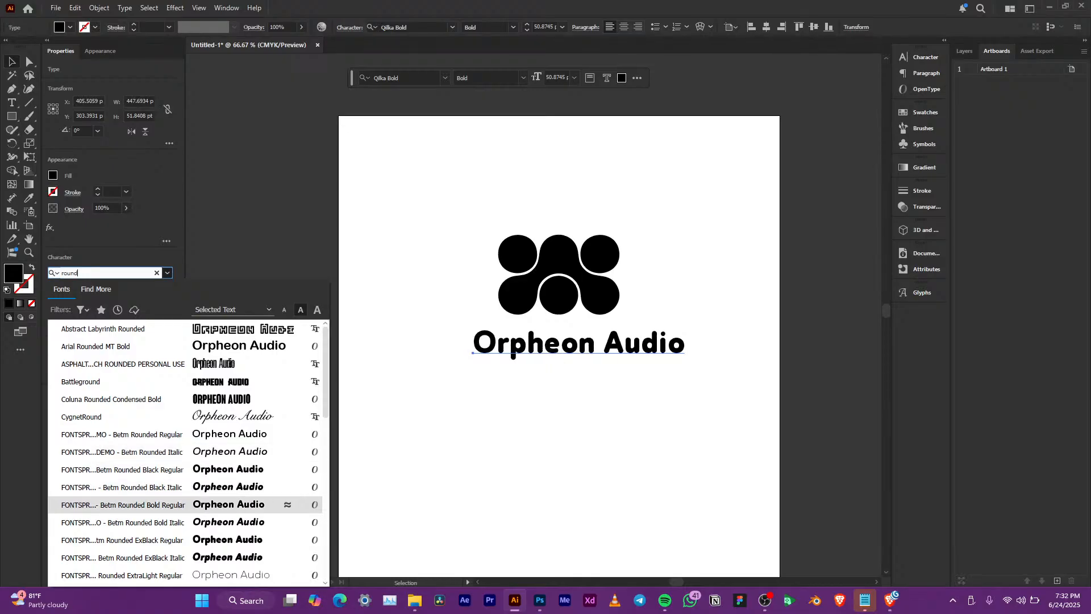
key(Down)
key(Down)
key(Down)
key(Down)
key(Down)
key(Down)
key(Down)
key(Down)
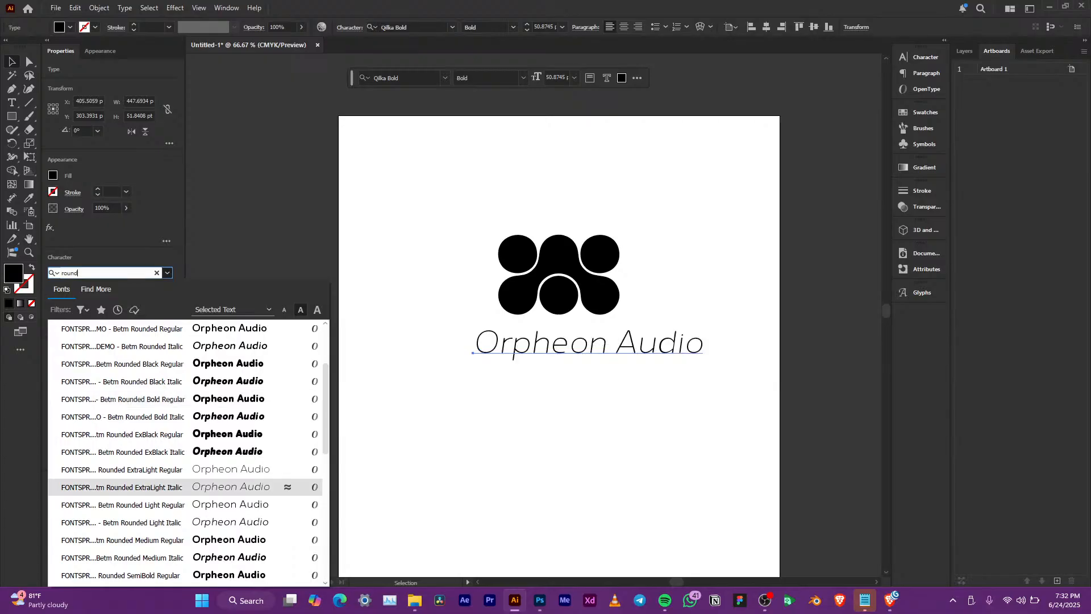
key(Up)
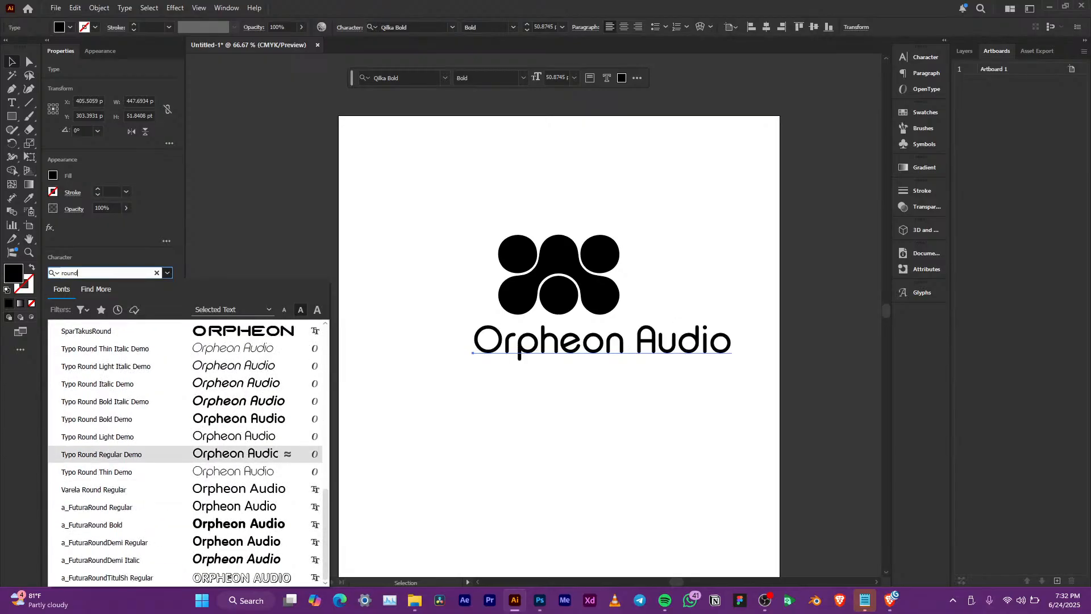
key(Up)
key(Up)
key(Up)
key(Up)
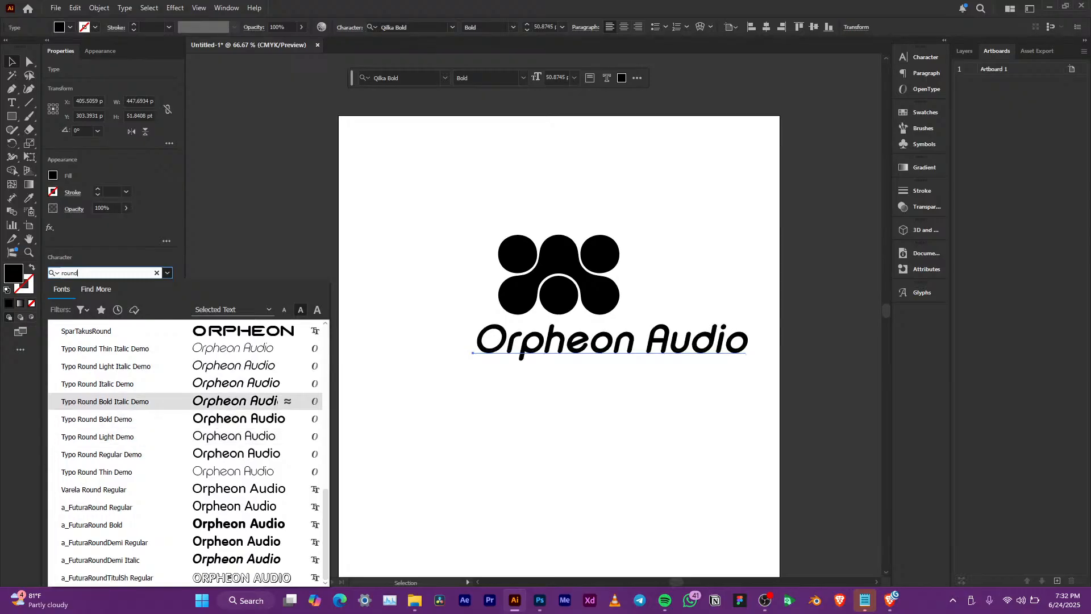
key(Down)
key(Down)
key(Down)
key(Down)
key(Return)
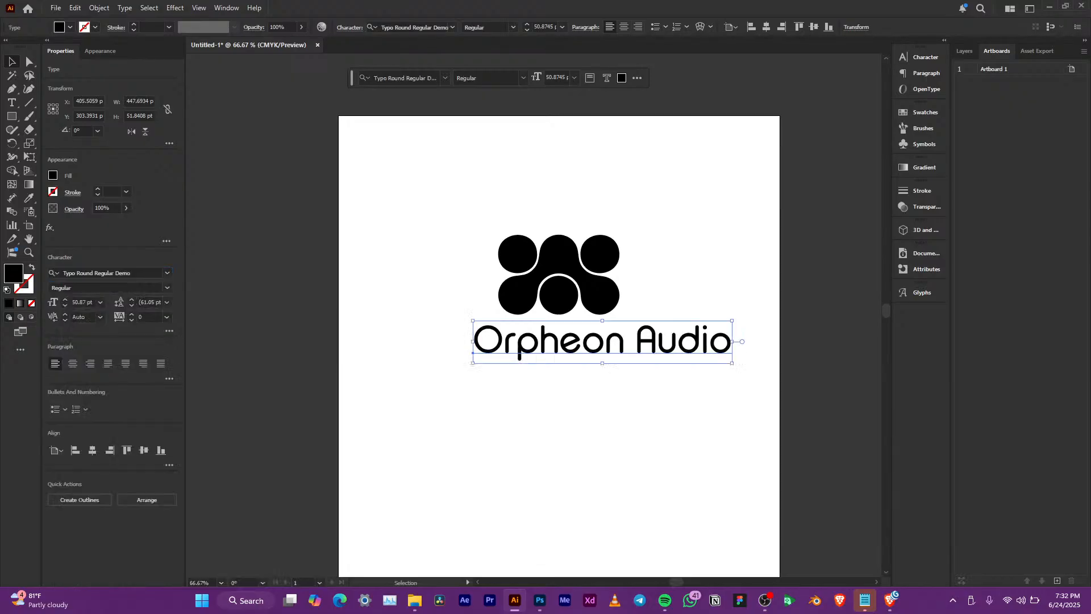
drag(609, 337, 625, 338)
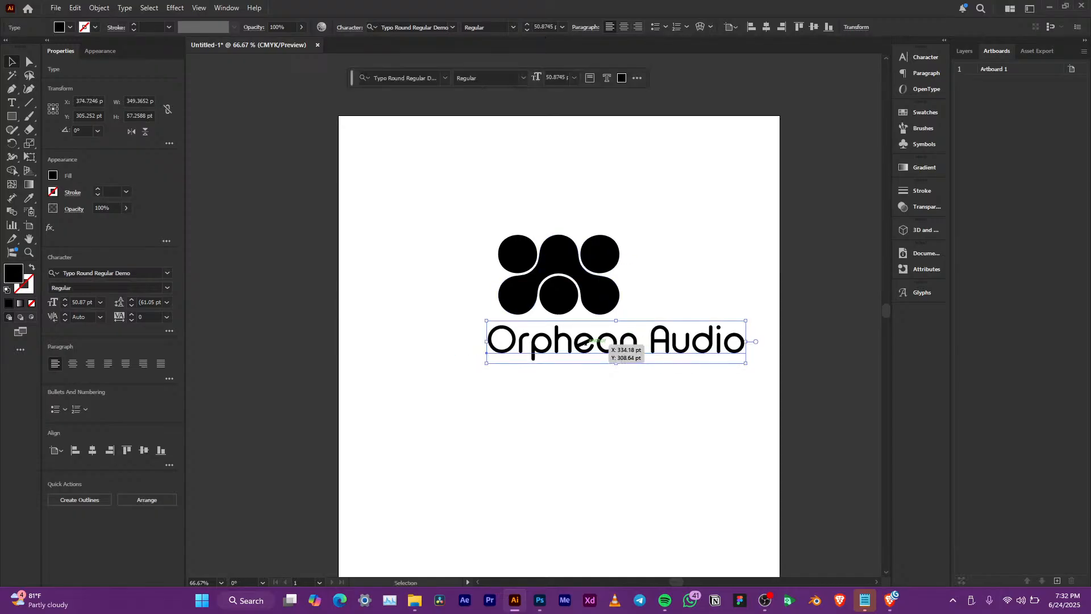
drag(606, 343, 606, 381)
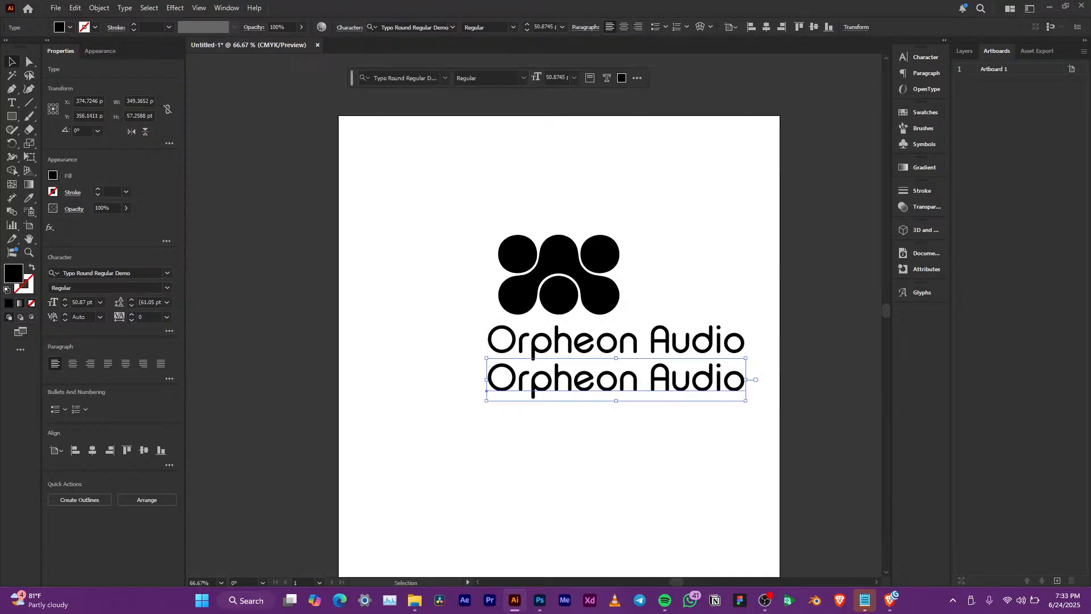
drag(604, 374, 605, 422)
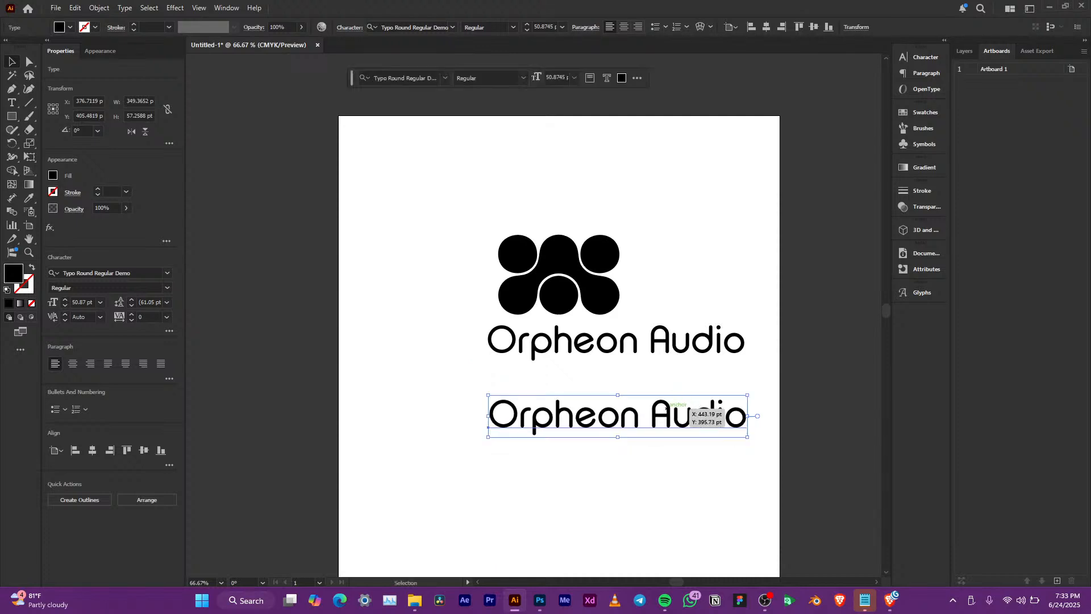
key(Delete)
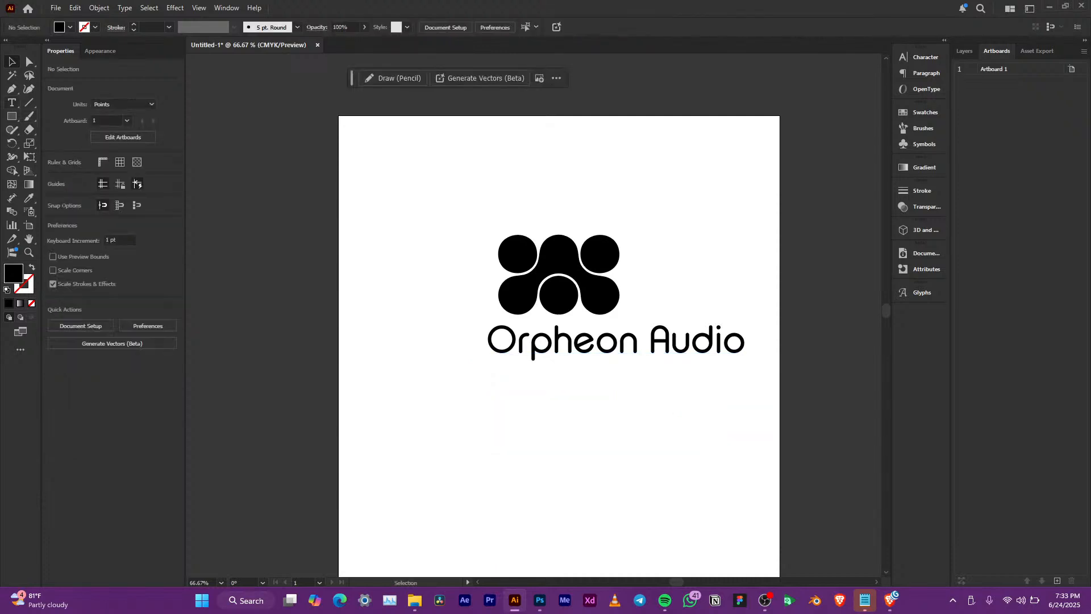
Delete the word "Audio" and the trailing space so the text beneath the mark reads "Orpheon"
key(t)
drag(650, 341, 746, 341)
key(BackSpace)
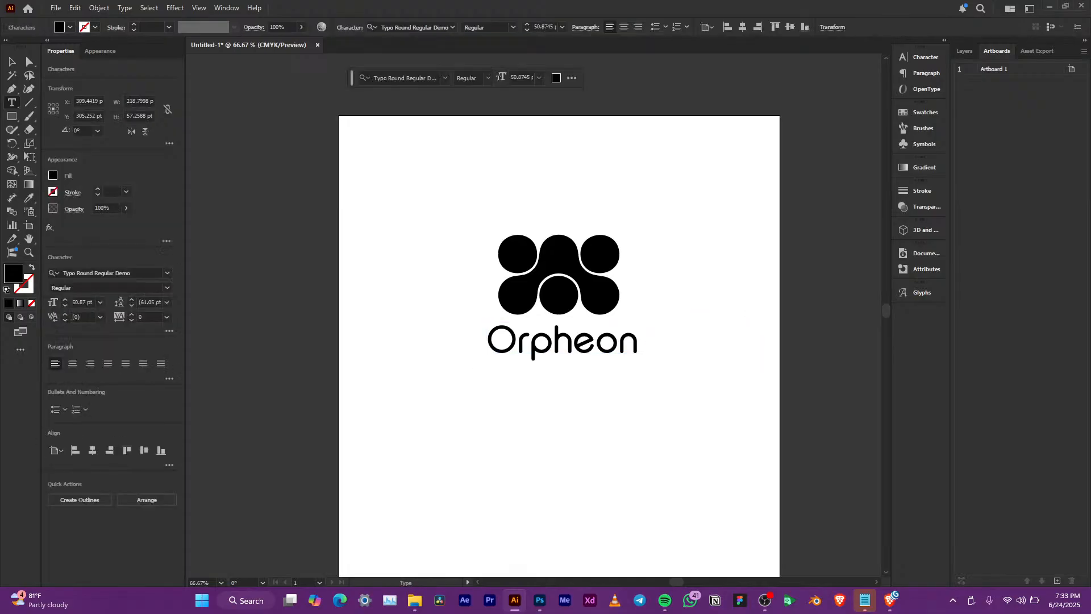
key(BackSpace)
key(Escape)
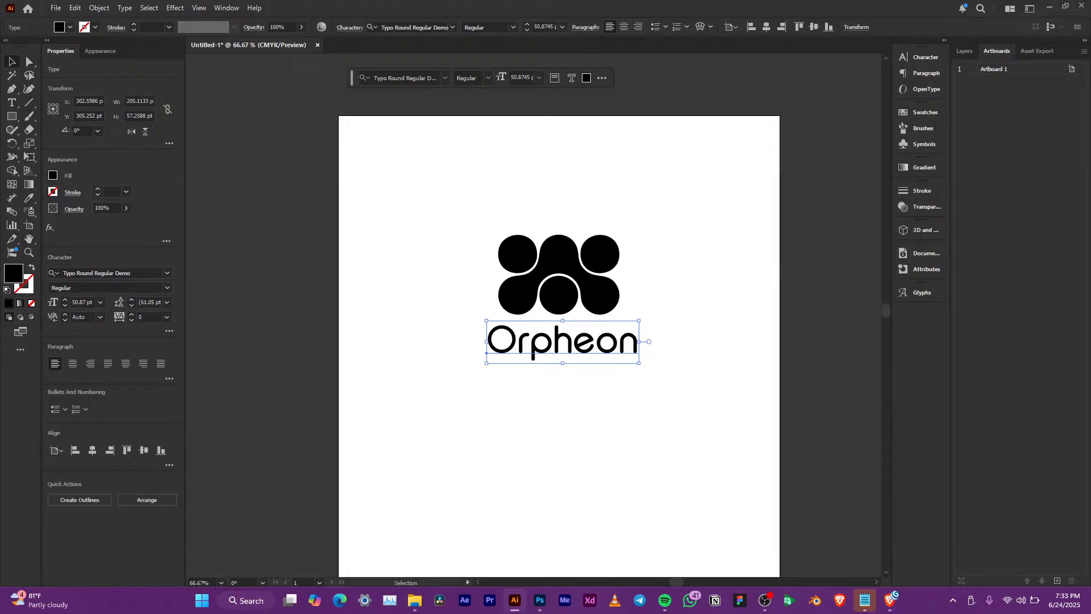
Duplicate the Orpheon text directly below itself and replace the copy's wording with "Audio"
key(ctrl+equal)
key(ctrl+equal)
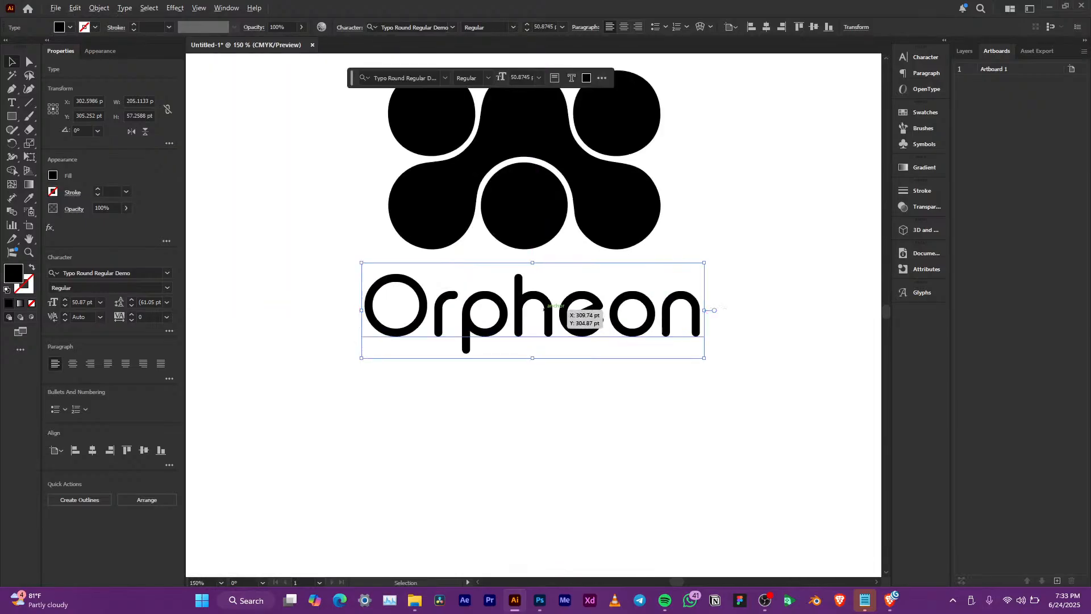
key(ctrl+shift+a)
drag(569, 312, 569, 401)
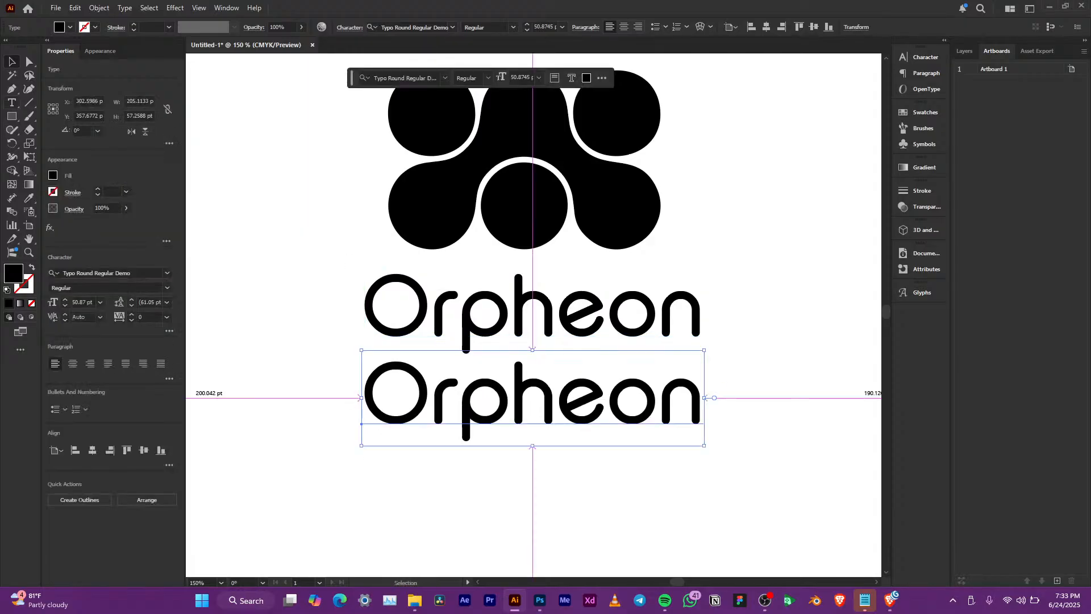
key(t)
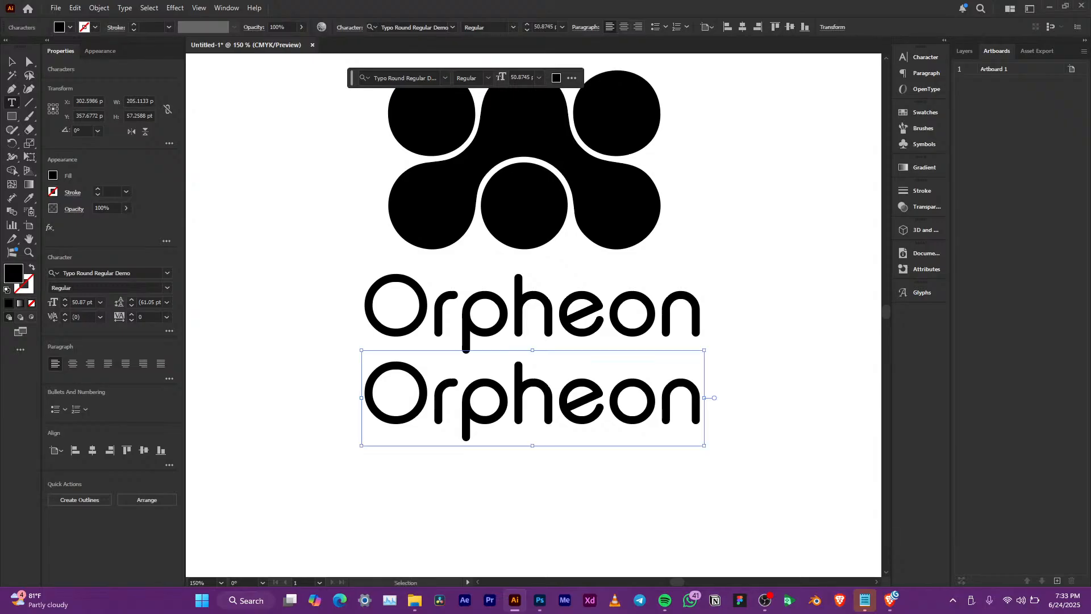
key(ctrl+a)
text(Audio)
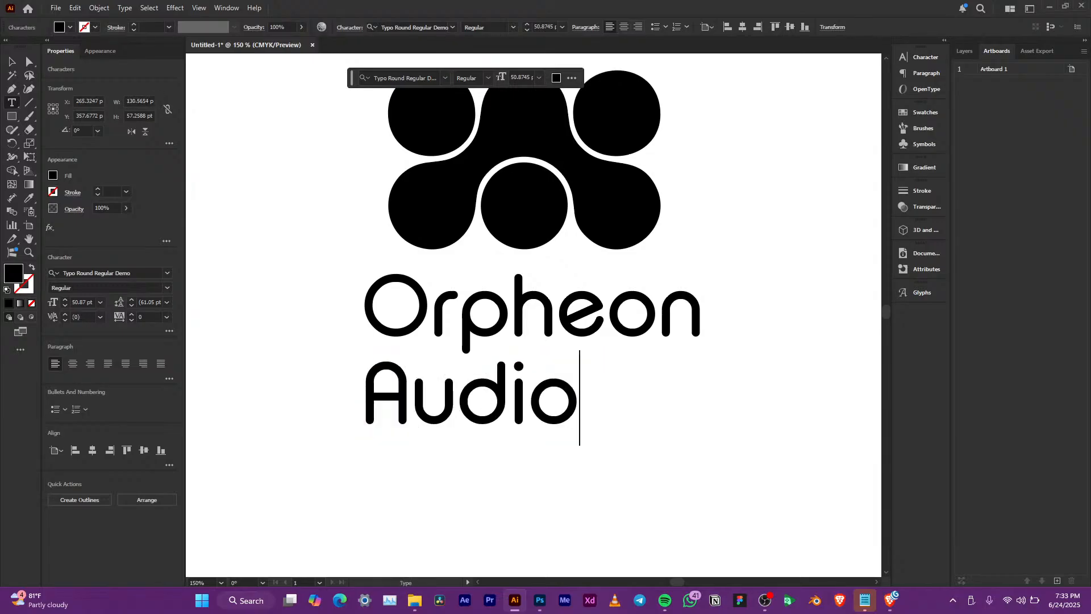
key(Escape)
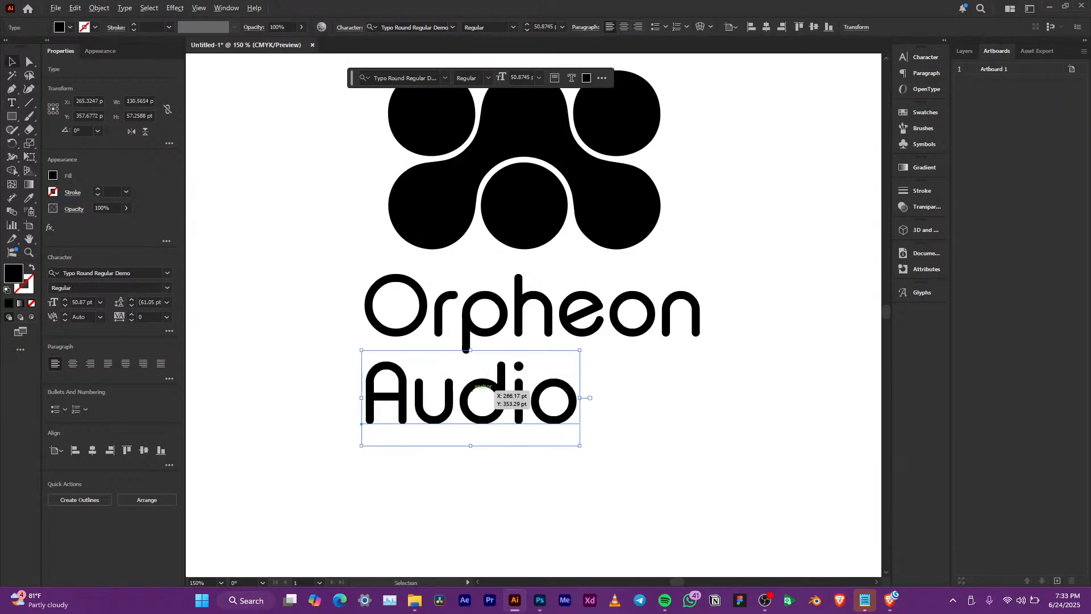
Try the Audio text at about 30 pt, roughly centred beneath Orpheon, and delete it
scroll(492, 387, down, 2)
drag(481, 378, 540, 369)
scroll(539, 369, up, 2)
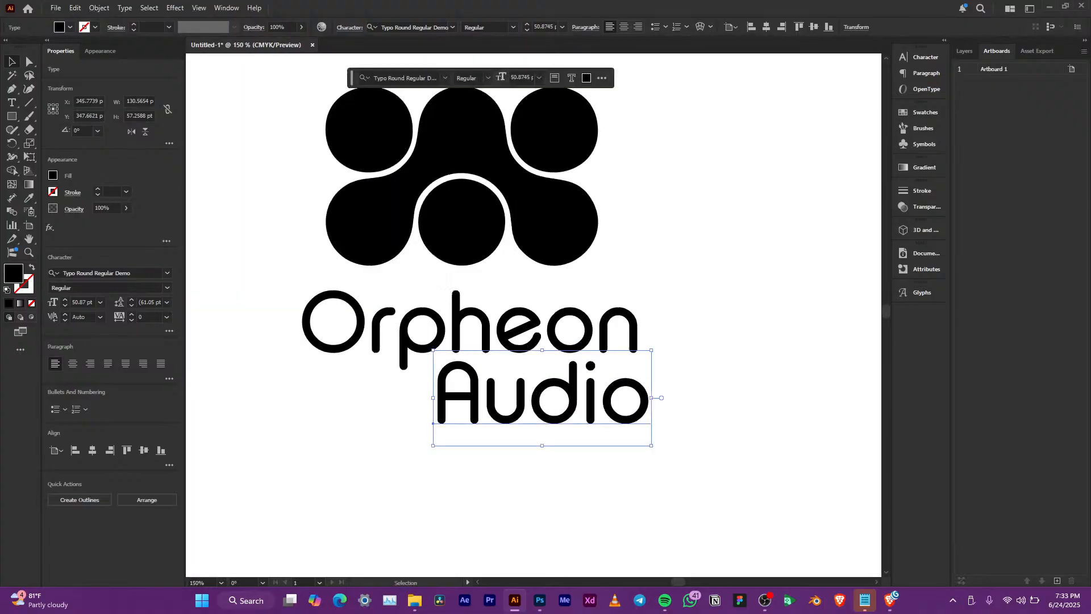
drag(652, 398, 495, 389)
scroll(564, 345, down, 3)
scroll(523, 341, up, 4)
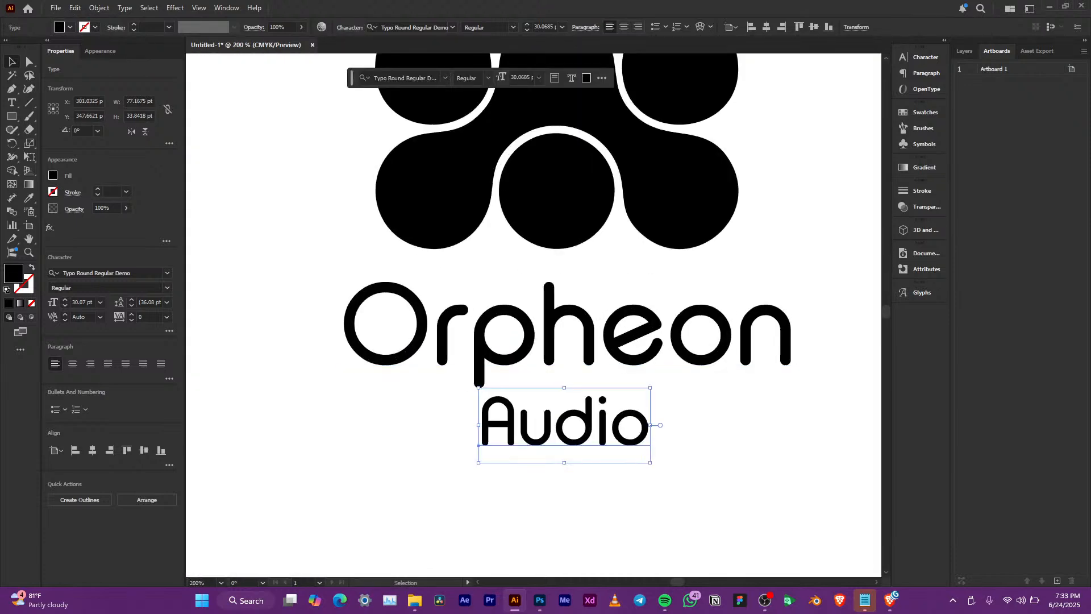
drag(564, 410, 576, 387)
scroll(576, 387, down, 5)
scroll(576, 390, up, 5)
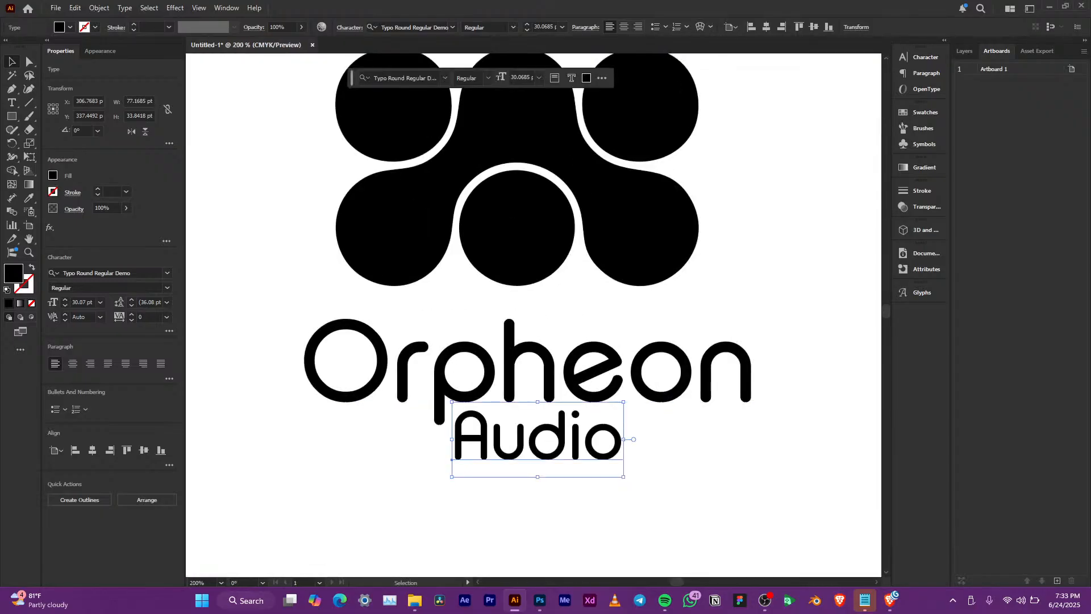
key(Delete)
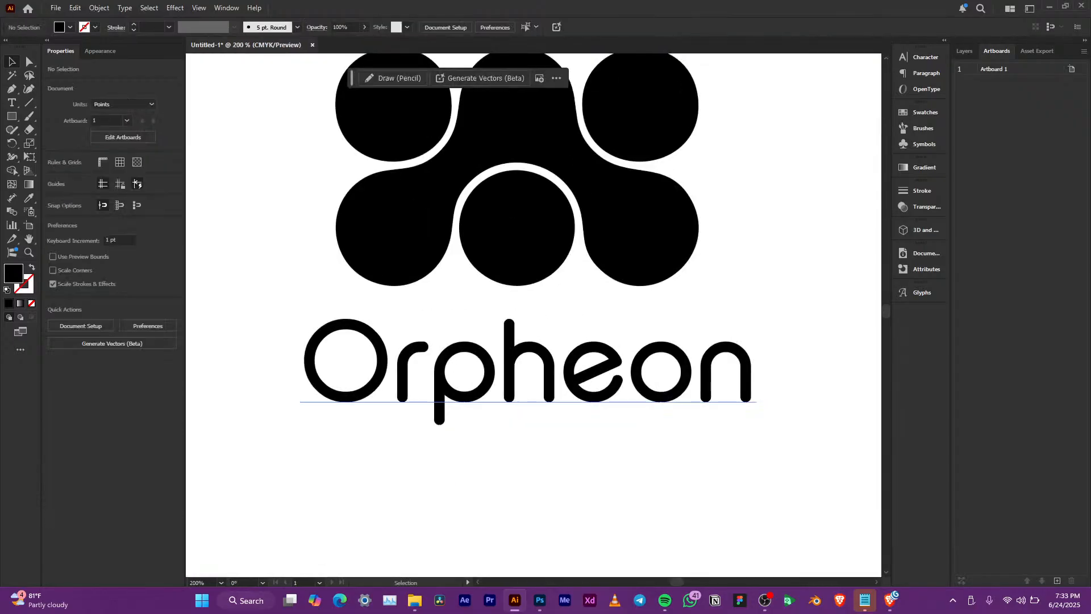
Try moving the Orpheon text slightly lower beneath the mark and undo the move
click(578, 380)
scroll(590, 394, down, 2)
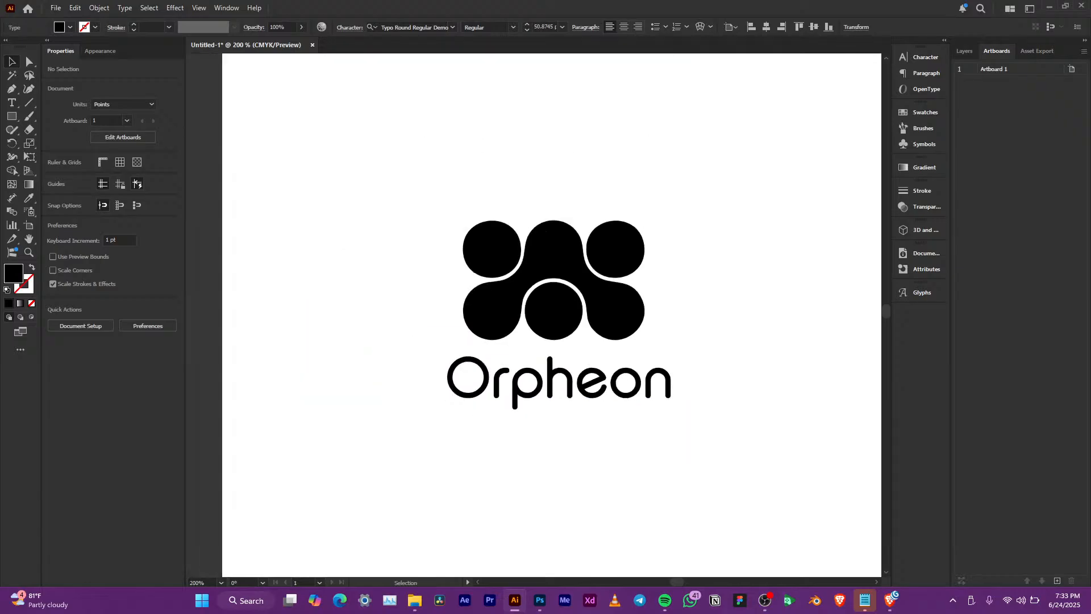
scroll(609, 385, up, 2)
scroll(609, 384, down, 1)
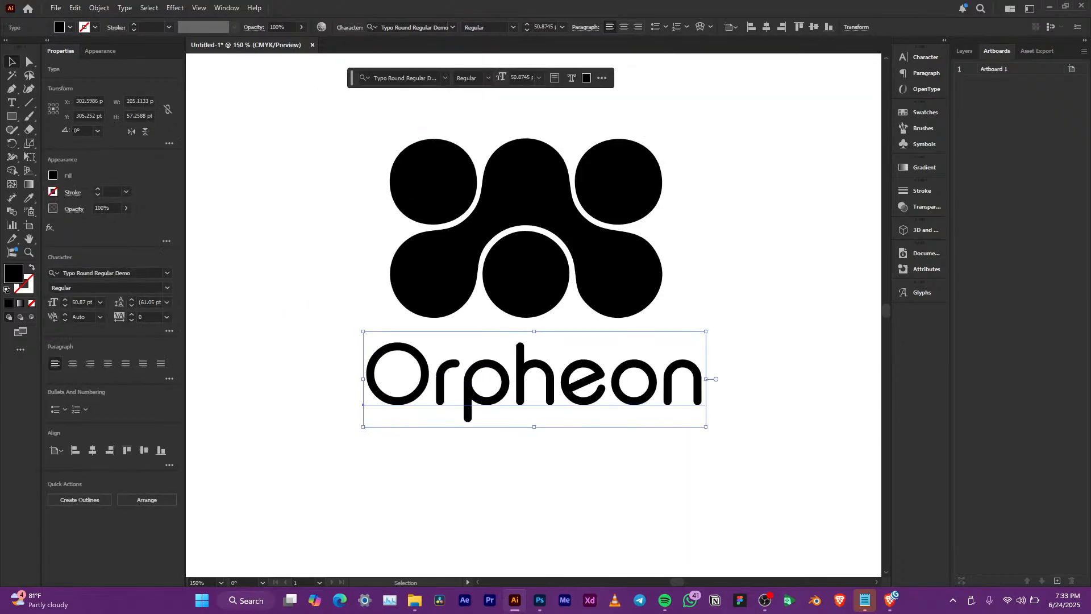
scroll(545, 390, down, 2)
drag(559, 387, 560, 402)
key(ctrl+z)
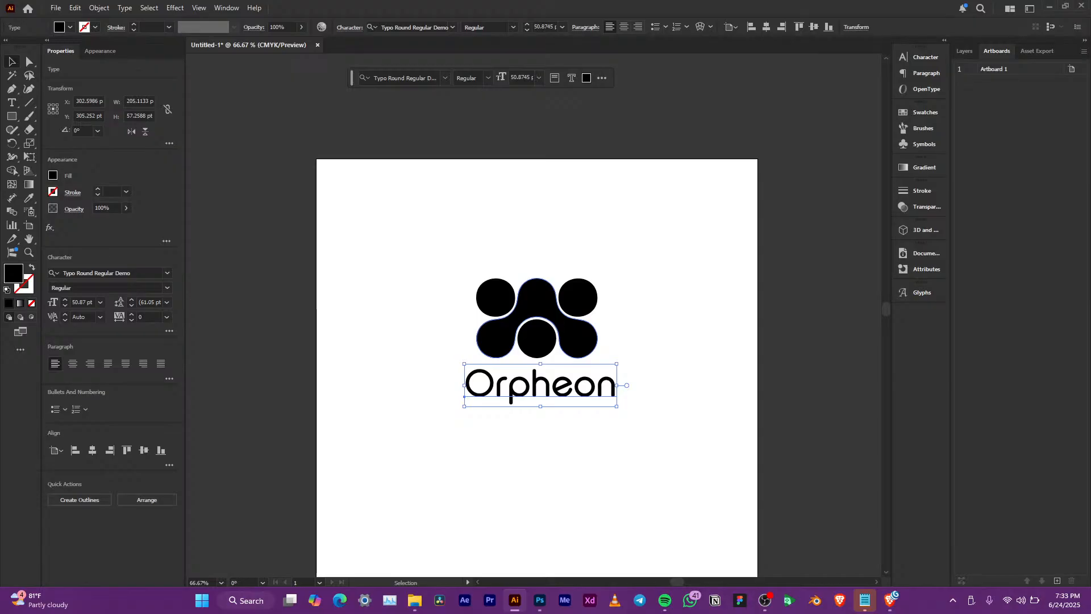
click(573, 303)
click(560, 389)
click(547, 328)
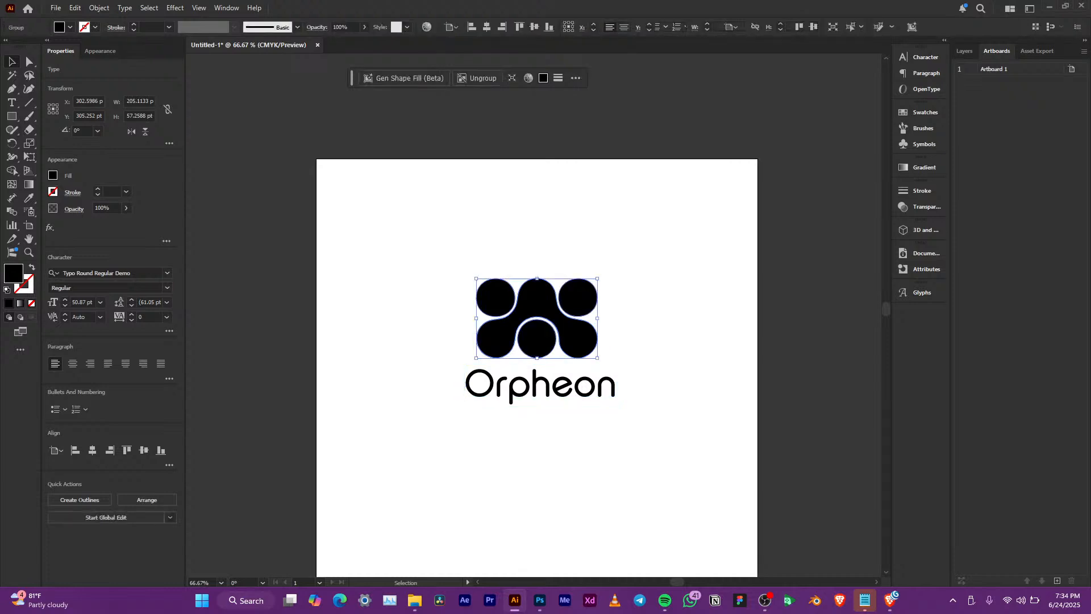
click(590, 389)
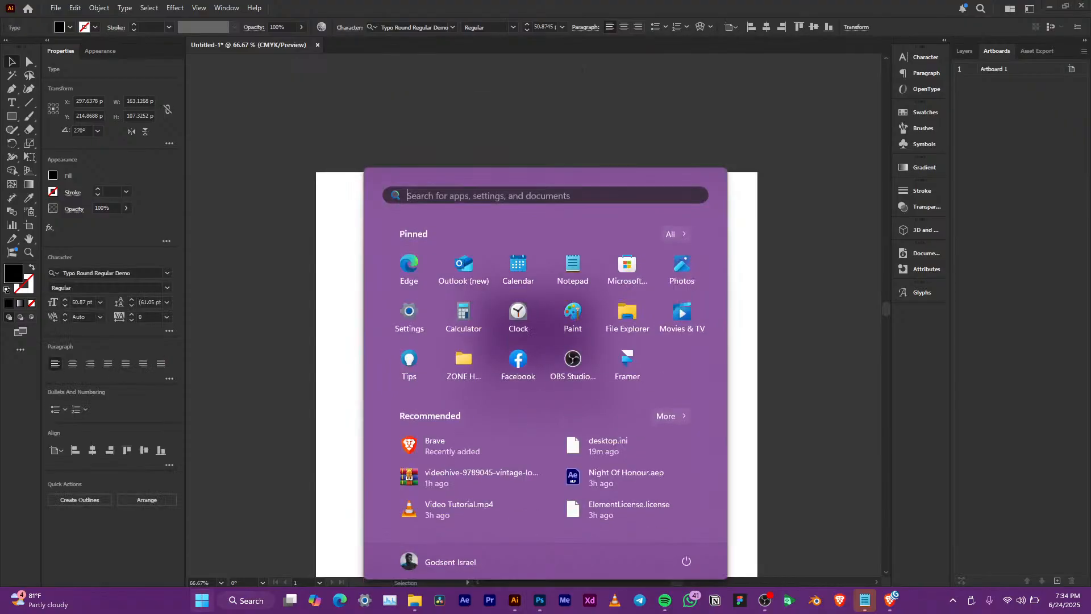
key(super)
key(super)
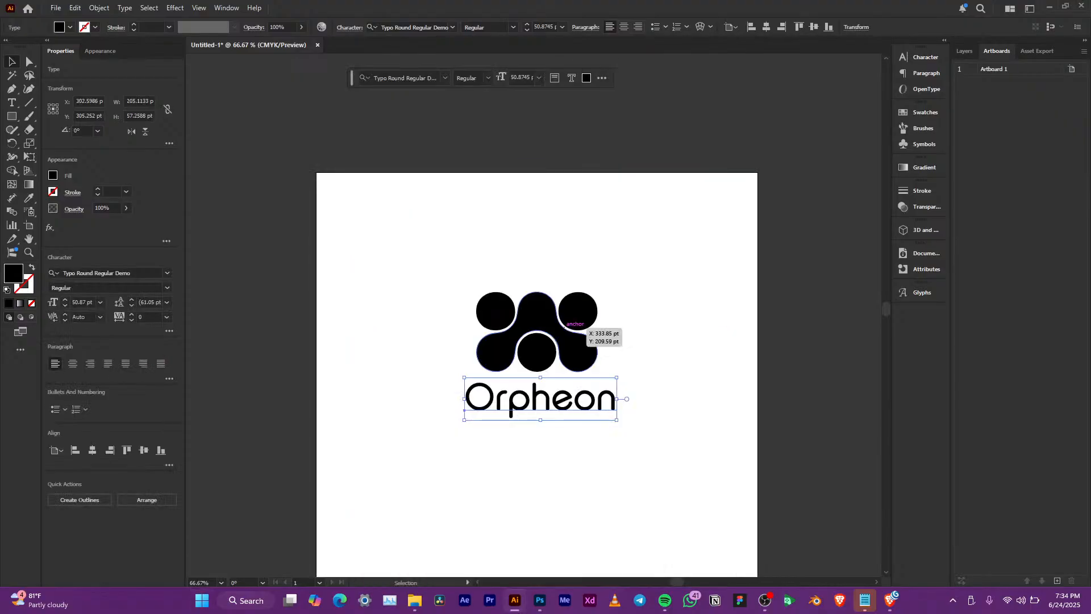
Duplicate the mark once on each side so that three adjoining marks form a horizontal row above Orpheon
click(578, 326)
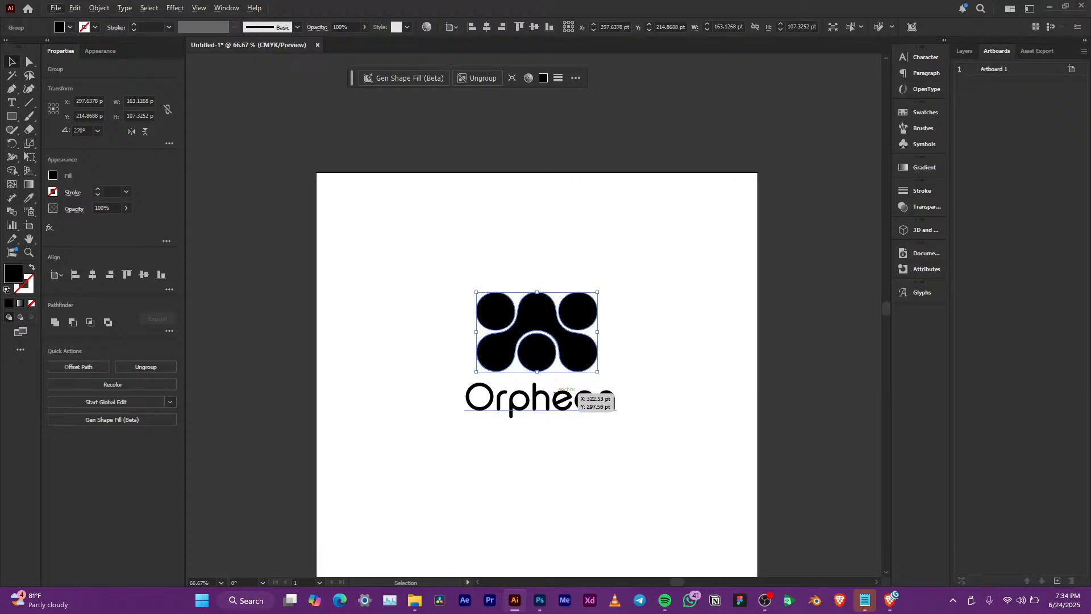
drag(558, 313, 679, 314)
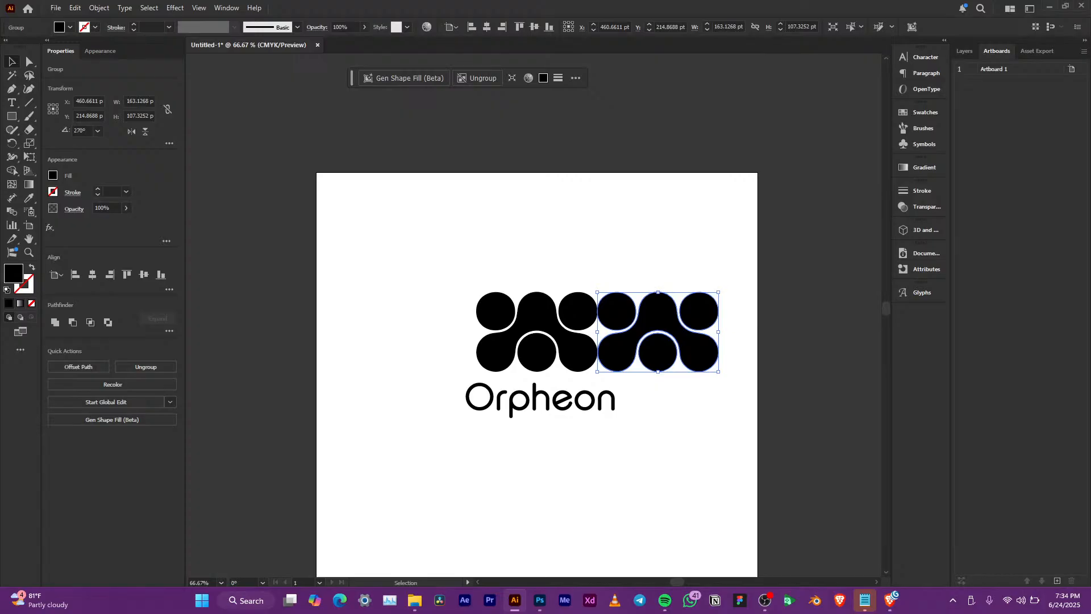
scroll(627, 335, up, 3)
scroll(620, 297, down, 1)
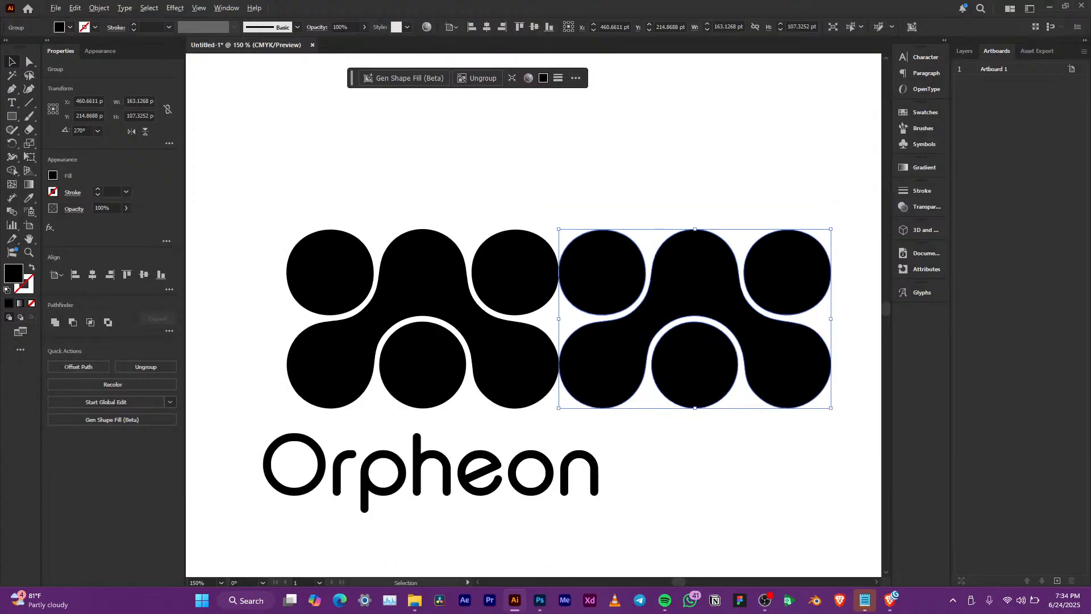
mouse_move(619, 284)
mouse_down()
mouse_move(574, 285)
mouse_move(618, 282)
mouse_move(598, 284)
mouse_up()
scroll(657, 287, down, 2)
scroll(583, 288, up, 1)
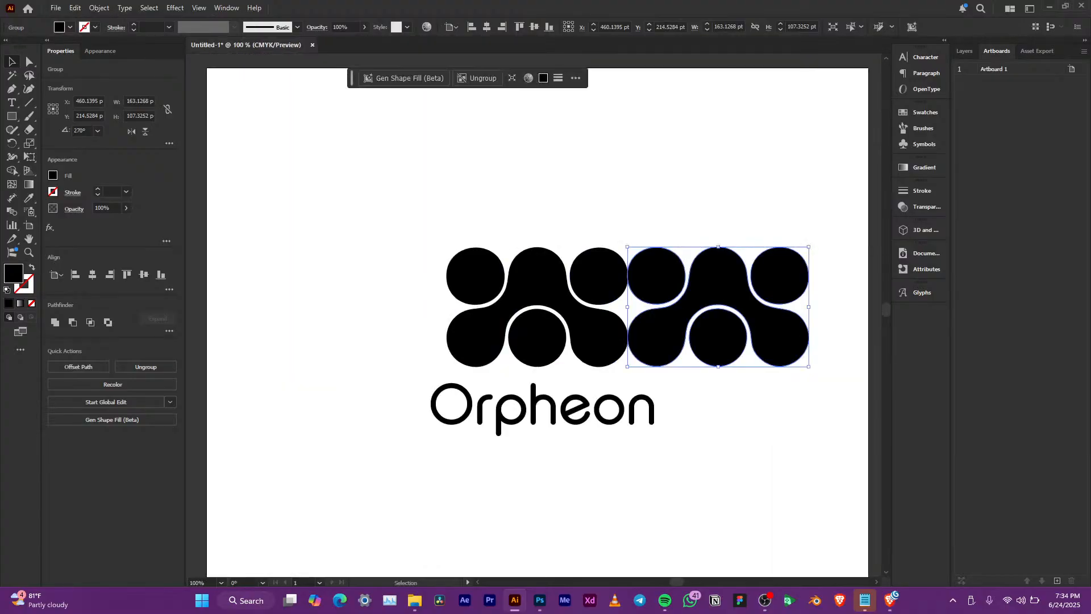
drag(719, 307, 356, 307)
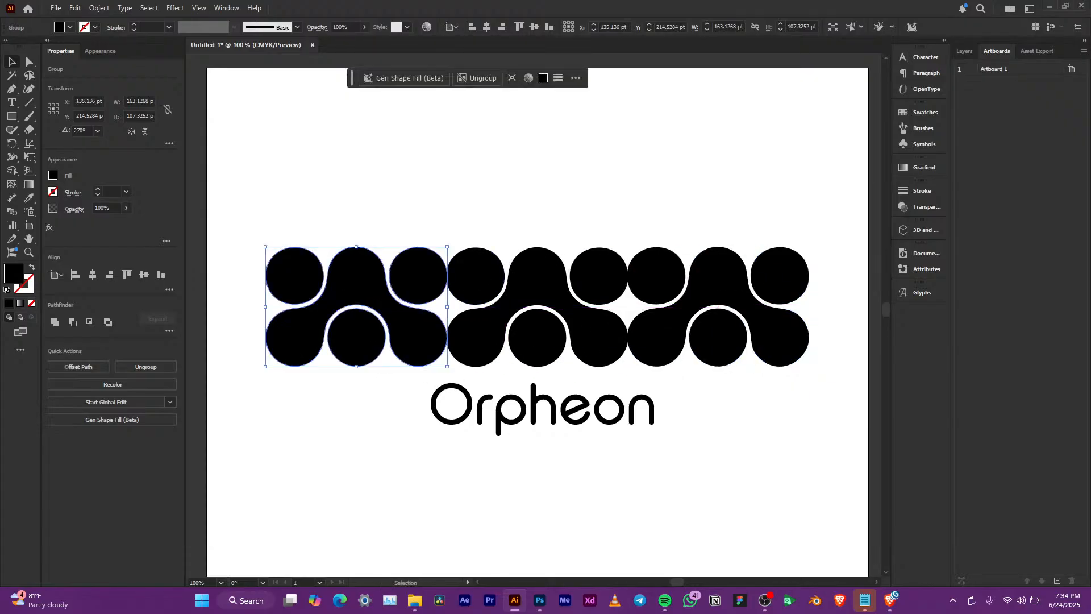
Scale the row of three marks down to about 201 pt wide to match the Orpheon text and place it just above the text
drag(339, 198, 740, 338)
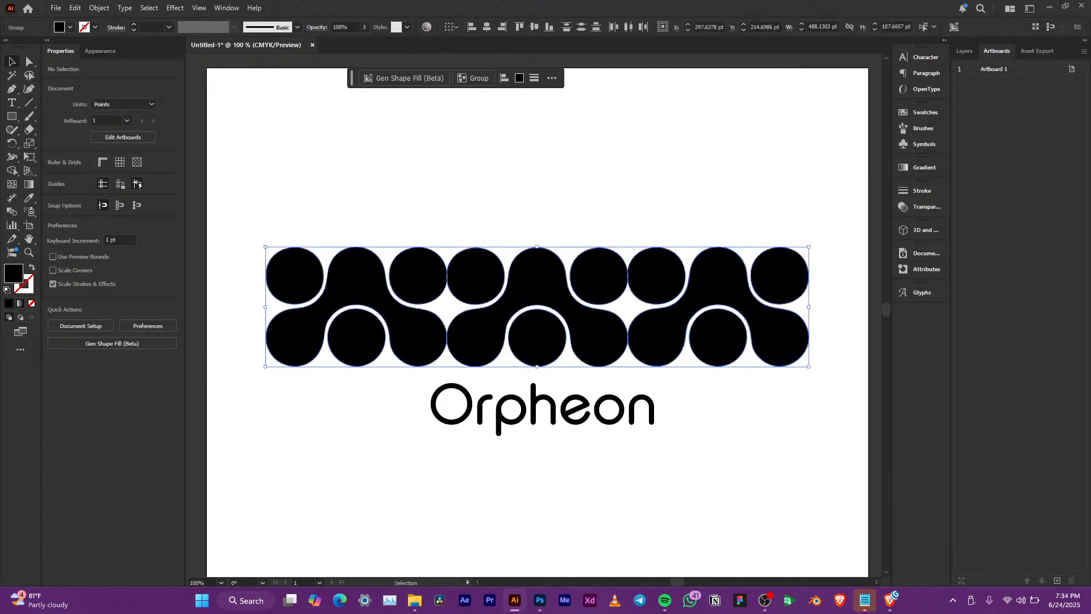
drag(809, 307, 654, 328)
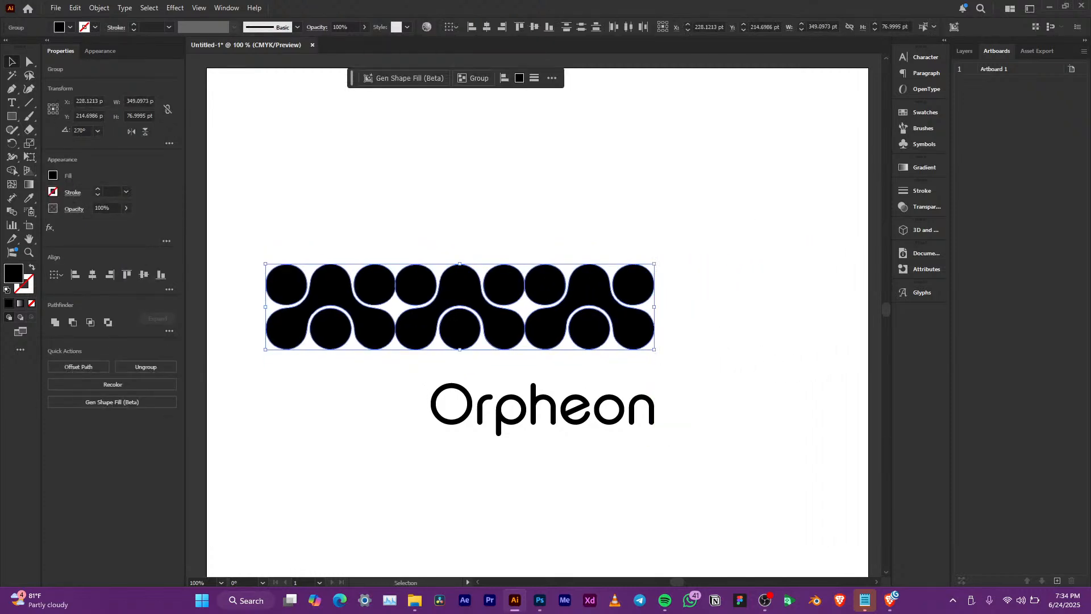
drag(266, 307, 430, 311)
drag(565, 297, 565, 341)
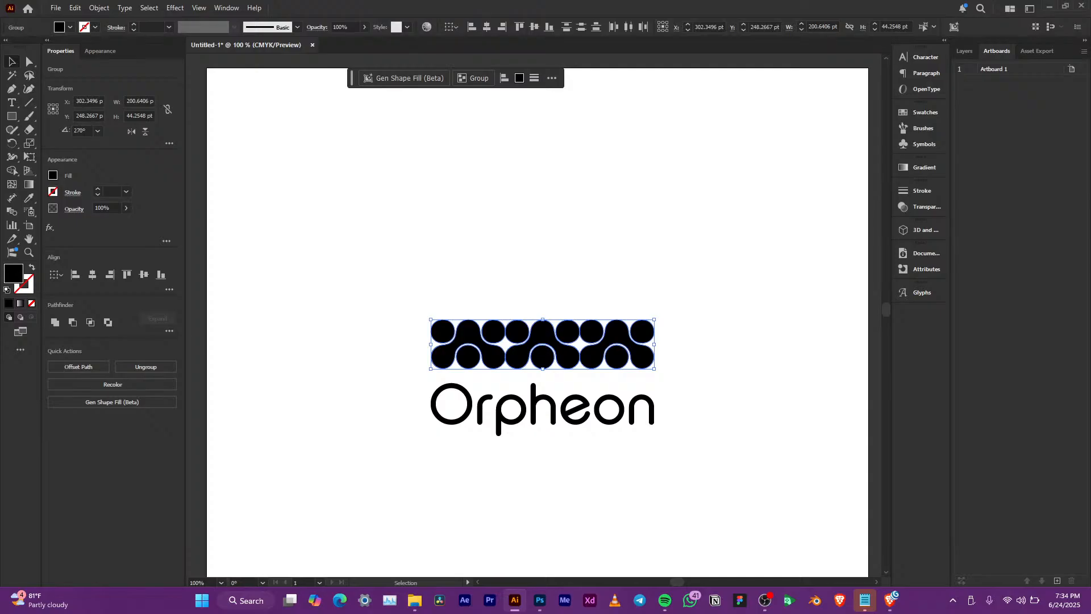
key(ctrl+equal)
key(ctrl+equal)
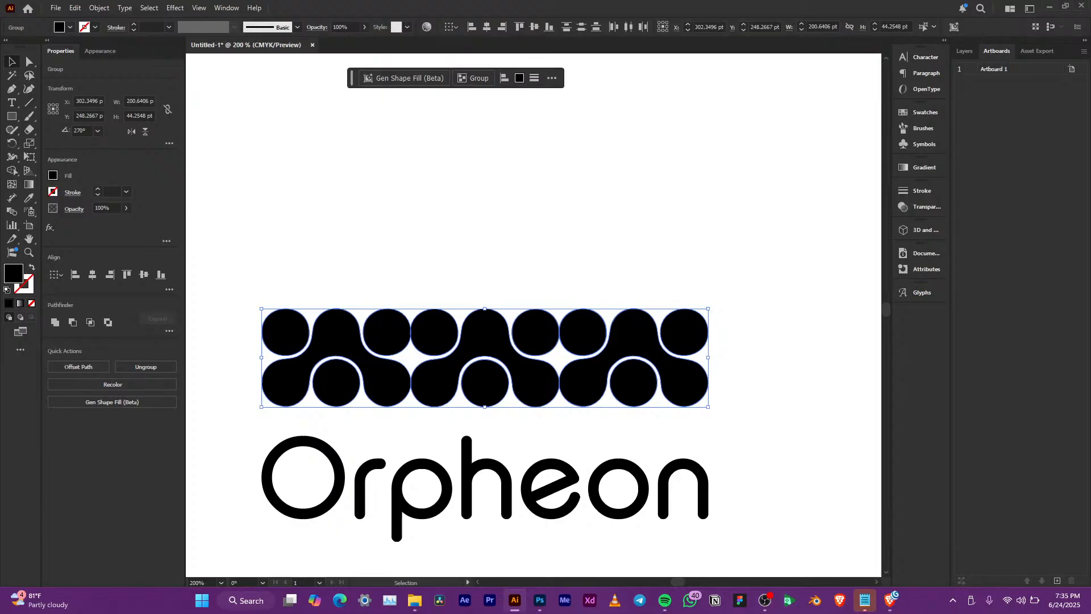
key(space)
drag(569, 483, 622, 423)
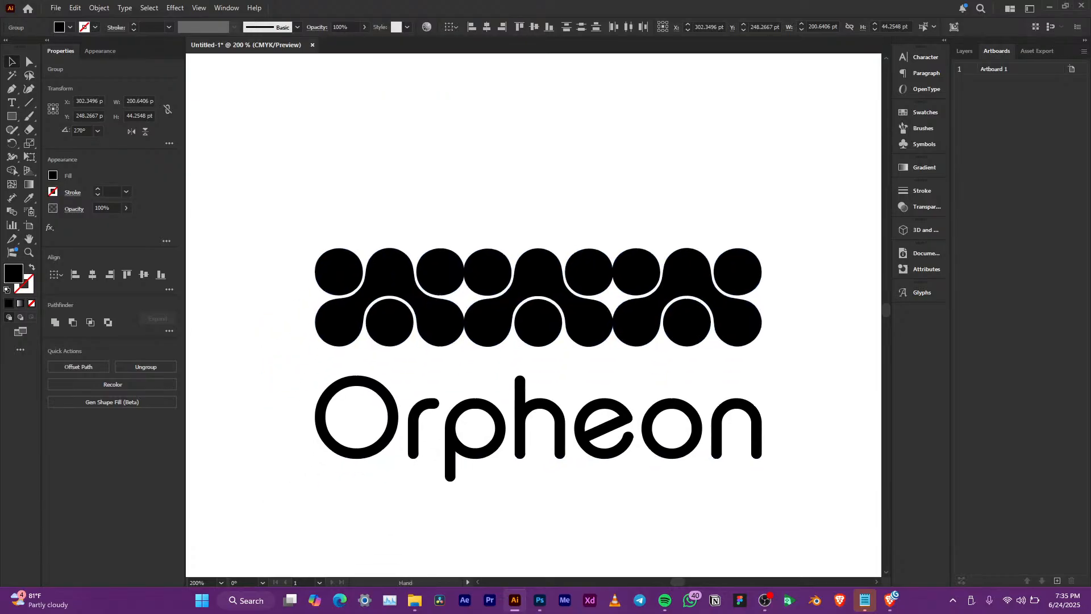
drag(431, 277, 425, 278)
key(ctrl+z)
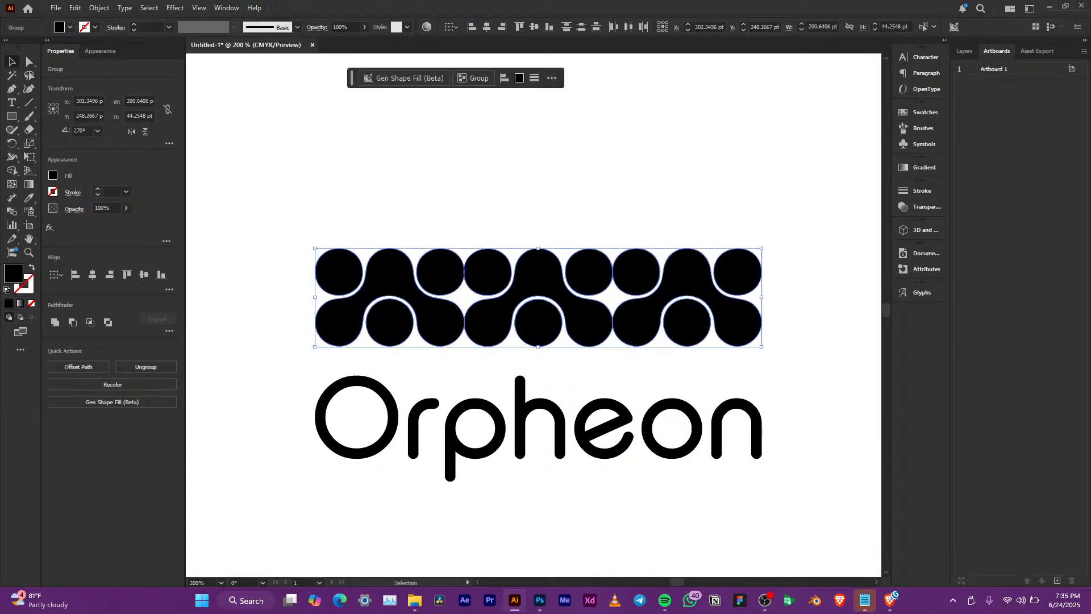
Set the opacity of the two outer marks in the row to 33%
click(802, 295)
click(691, 297)
shift+click(393, 284)
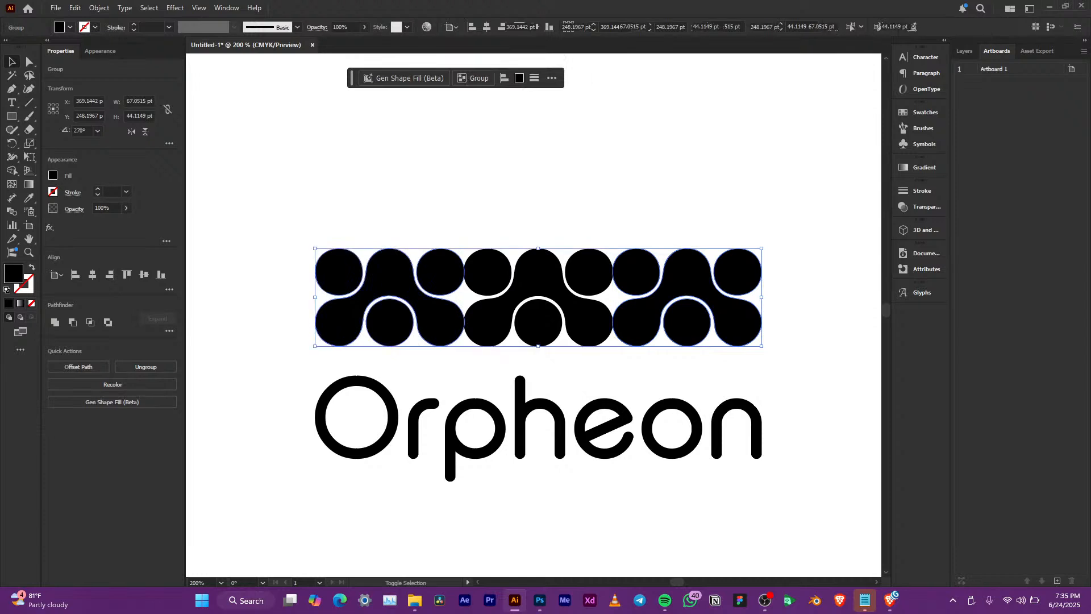
click(126, 208)
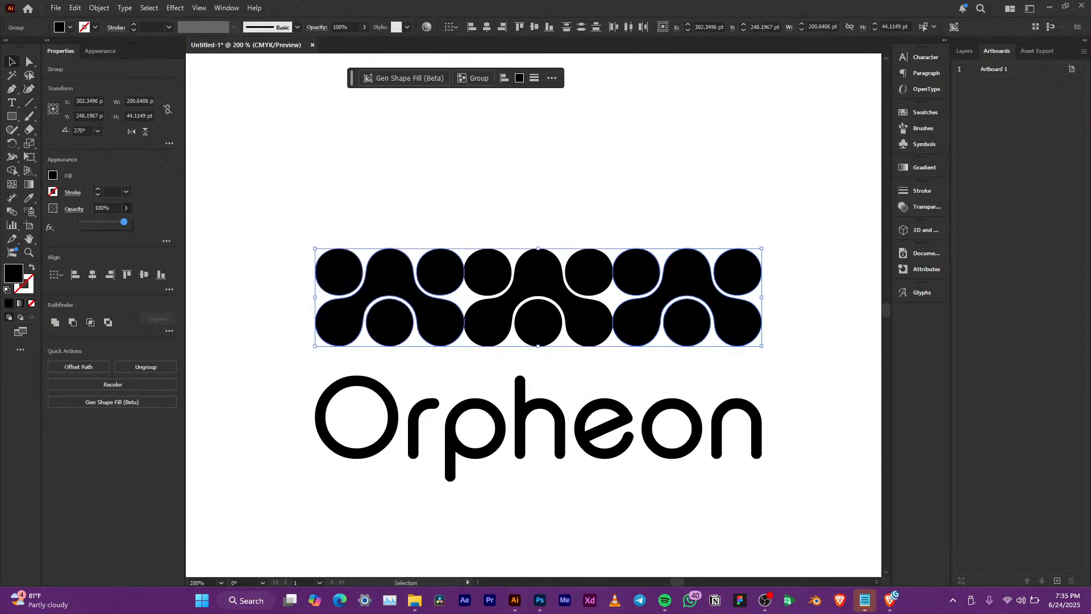
drag(128, 222, 97, 221)
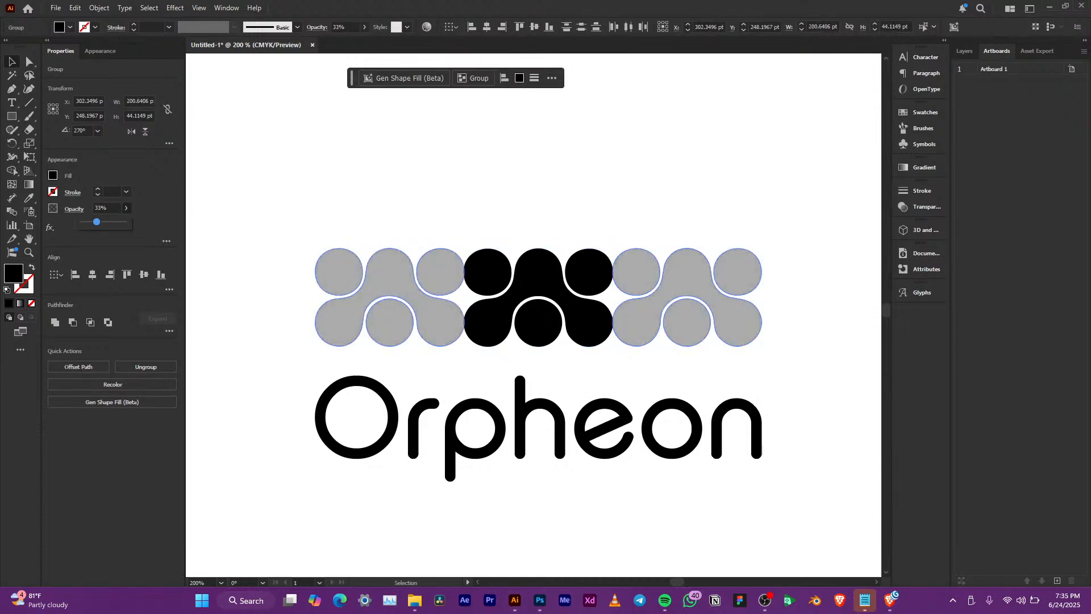
click(606, 299)
scroll(606, 298, down, 3)
scroll(592, 338, up, 3)
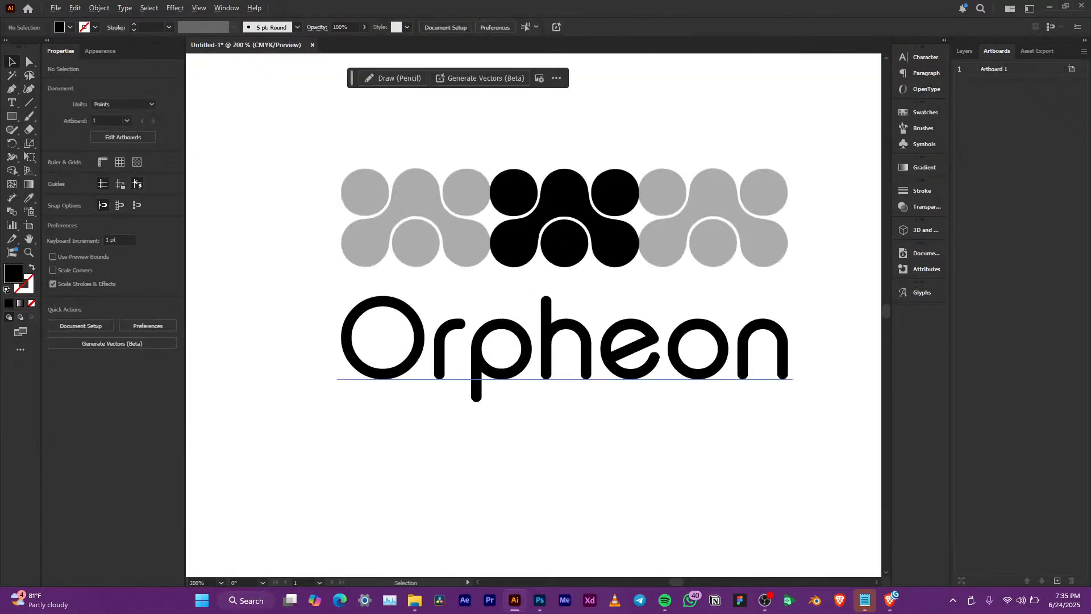
Place a spare copy of the Orpheon text on the pasteboard left of the artboard and convert the original text to outlines
scroll(592, 337, down, 3)
drag(613, 343, 297, 218)
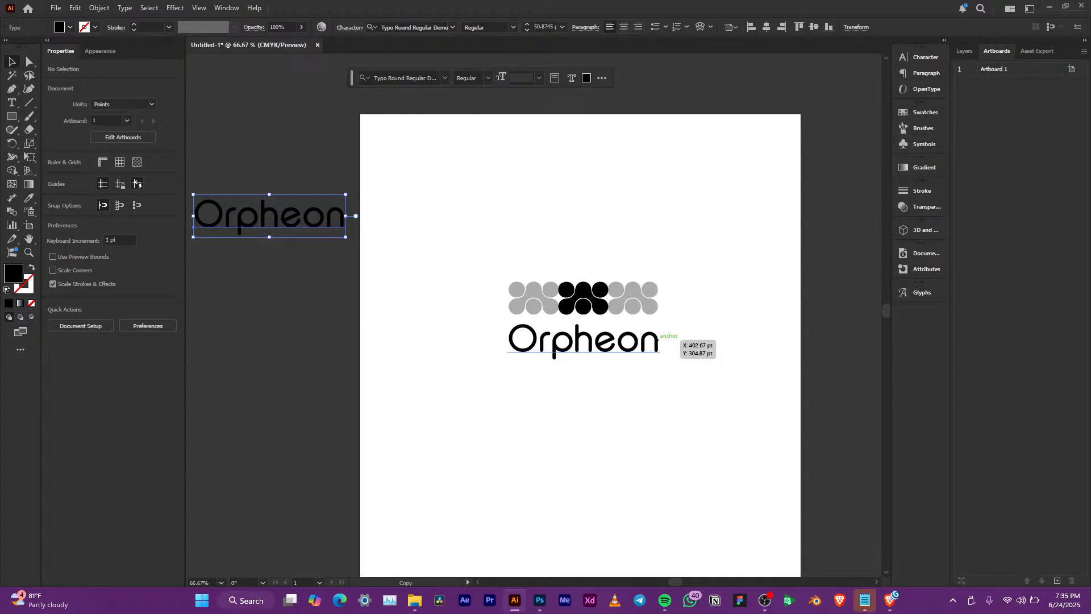
scroll(658, 340, up, 1)
click(657, 341)
scroll(659, 341, up, 1)
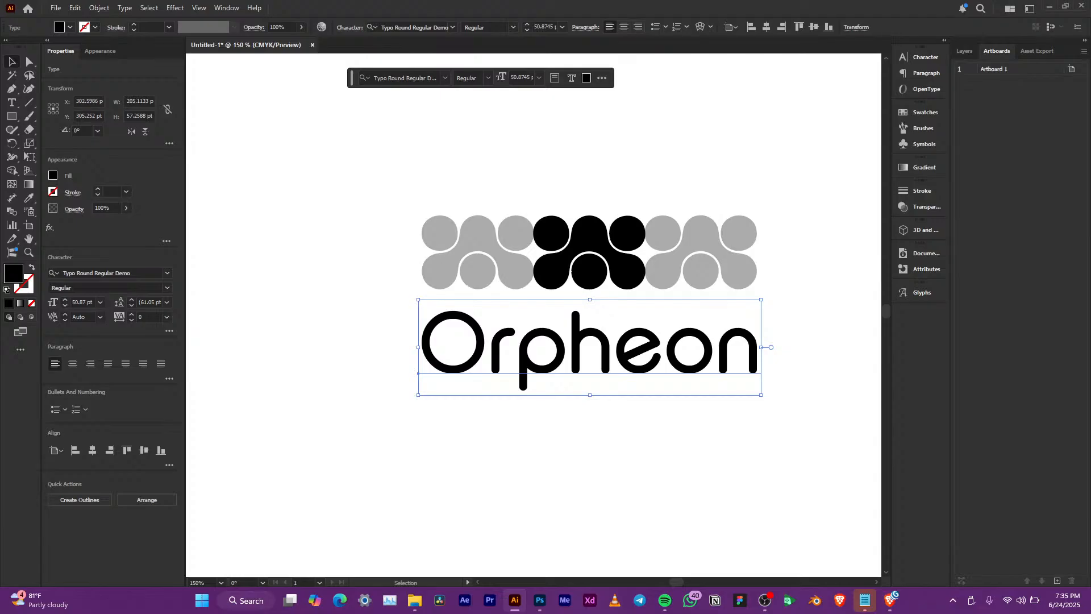
key(ctrl+shift+o)
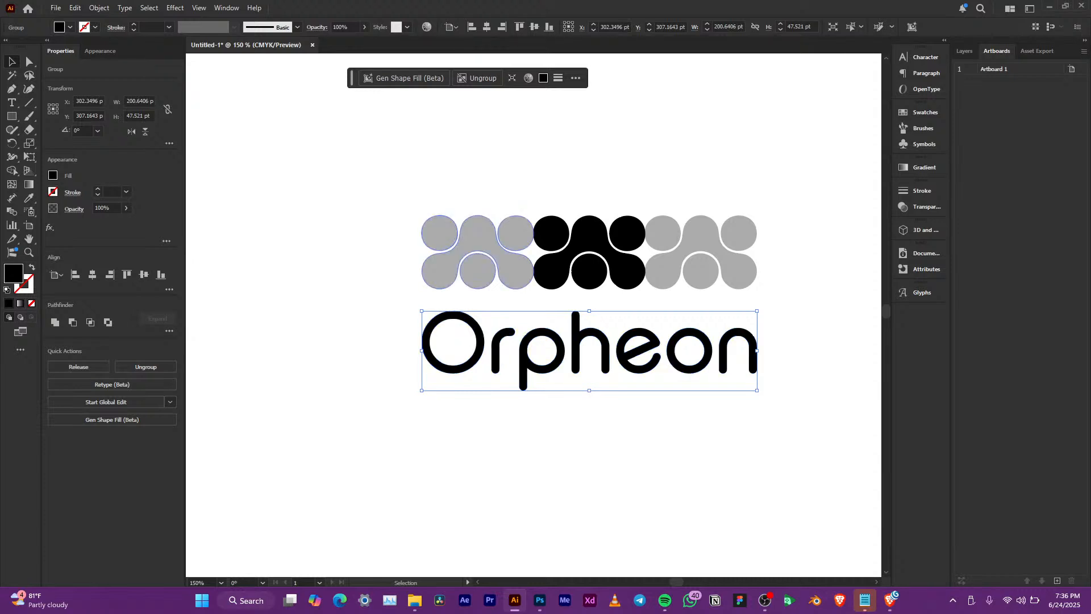
Draw a vertical line about 256 pt long just left of the mark row and Orpheon wordmark and give it a 1 pt stroke
click(441, 234)
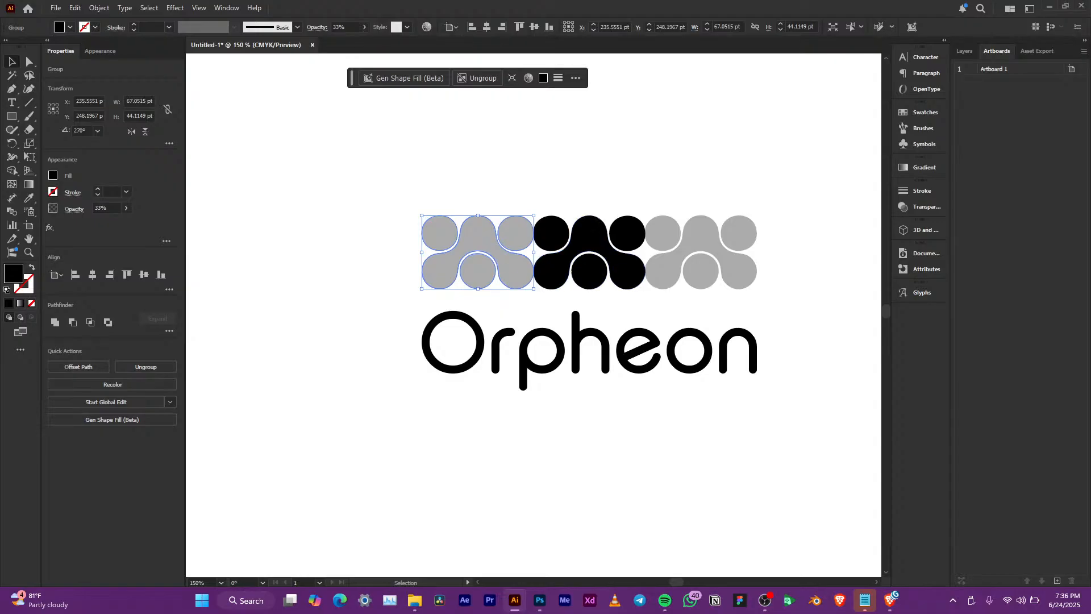
key(backslash)
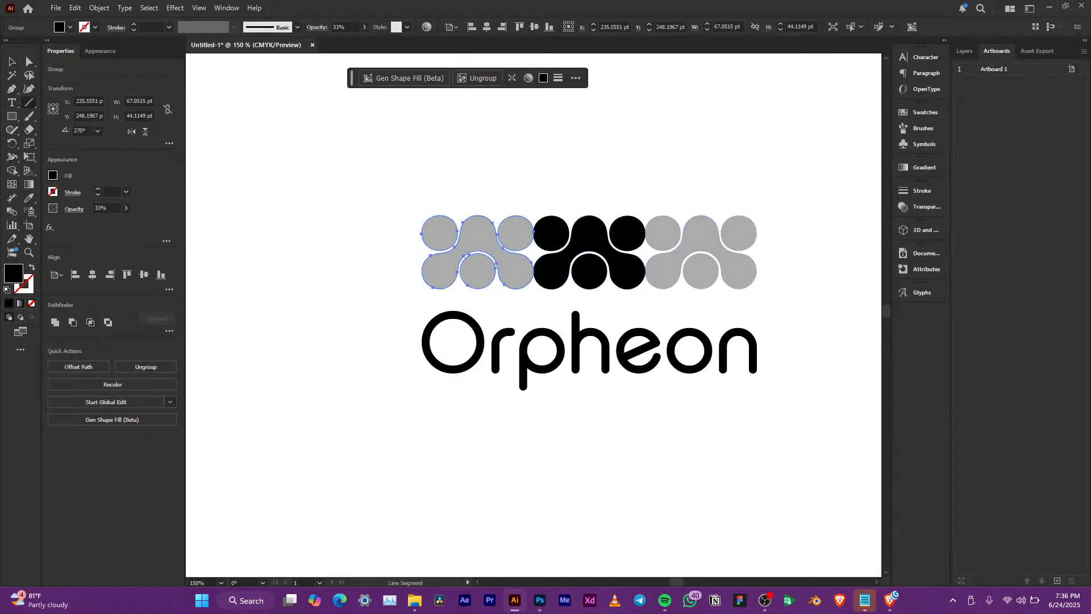
drag(418, 111, 417, 537)
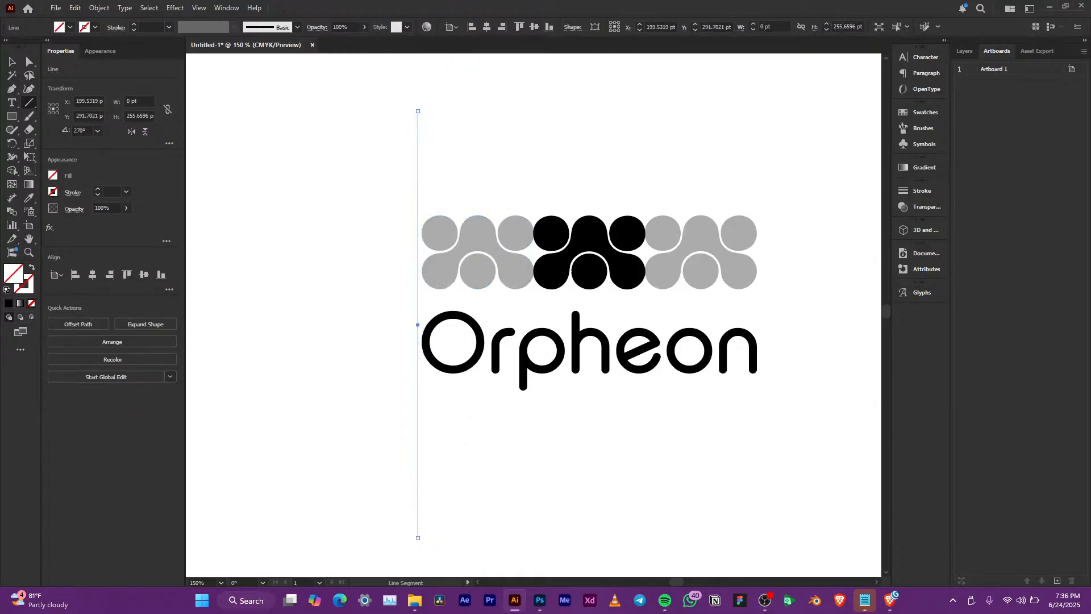
click(126, 192)
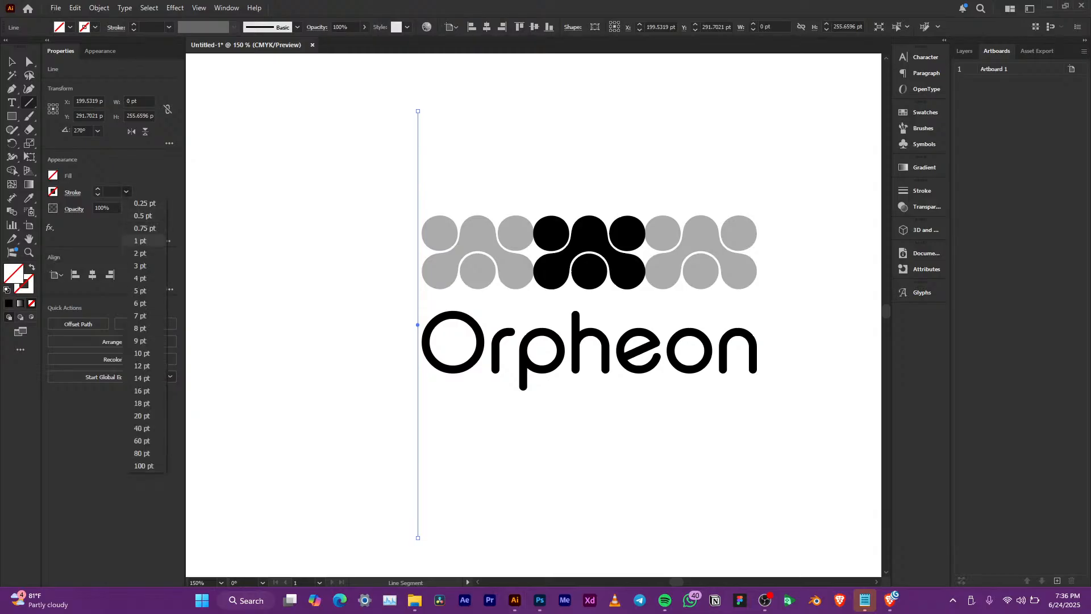
click(139, 240)
key(v)
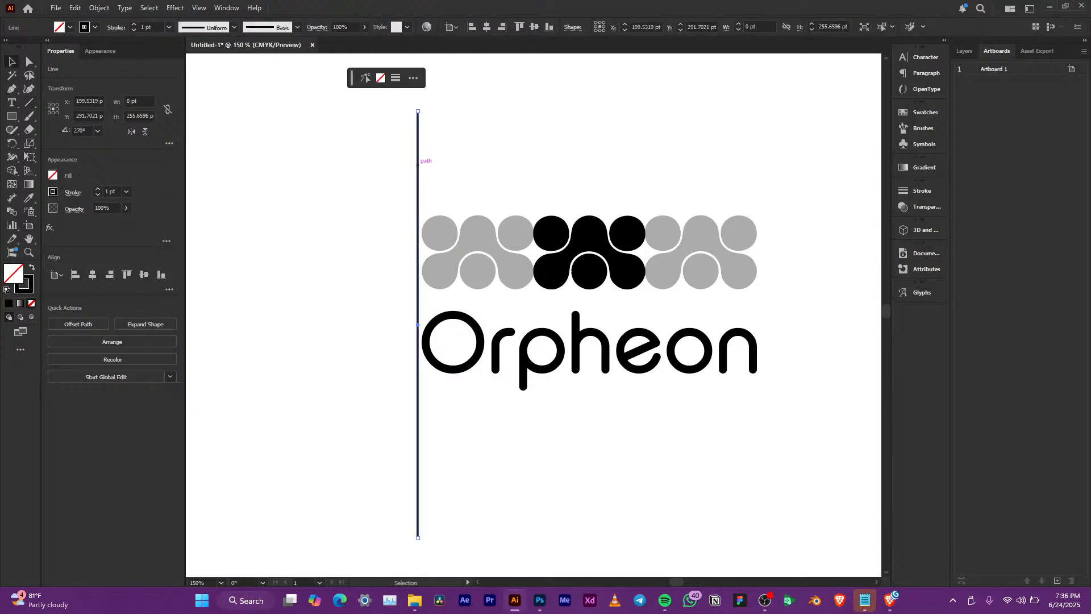
Align the vertical line with the left edge of the Orpheon wordmark and place a copy of it at the right edge
drag(419, 162, 757, 196)
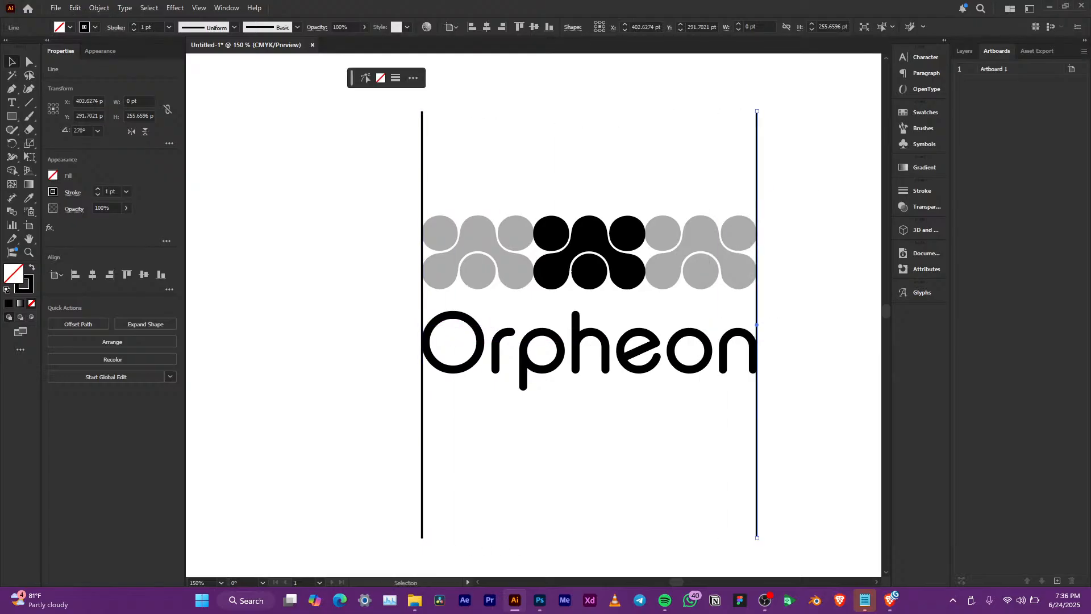
click(478, 320)
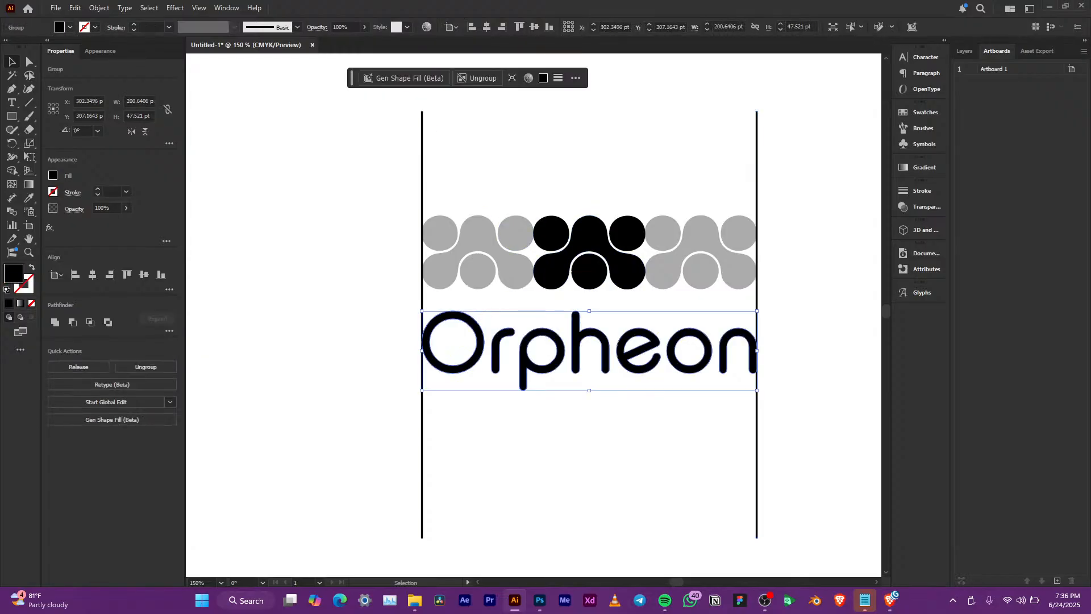
key(alt)
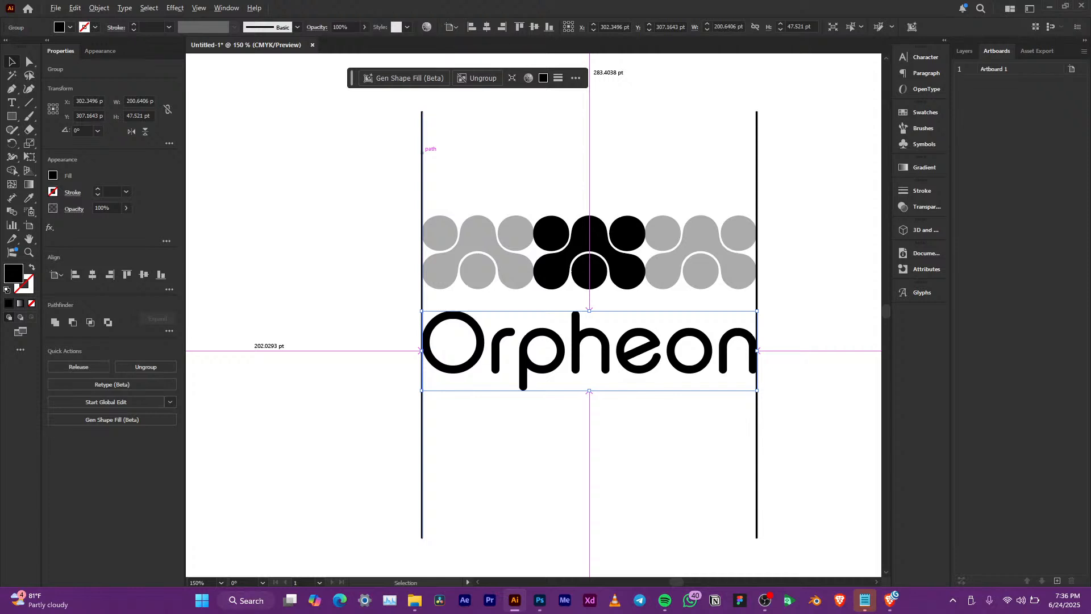
click(422, 153)
Make a copy of the right vertical line rotated 90° and place horizontal lines along the top and baseline of the Orpheon letters
click(757, 152)
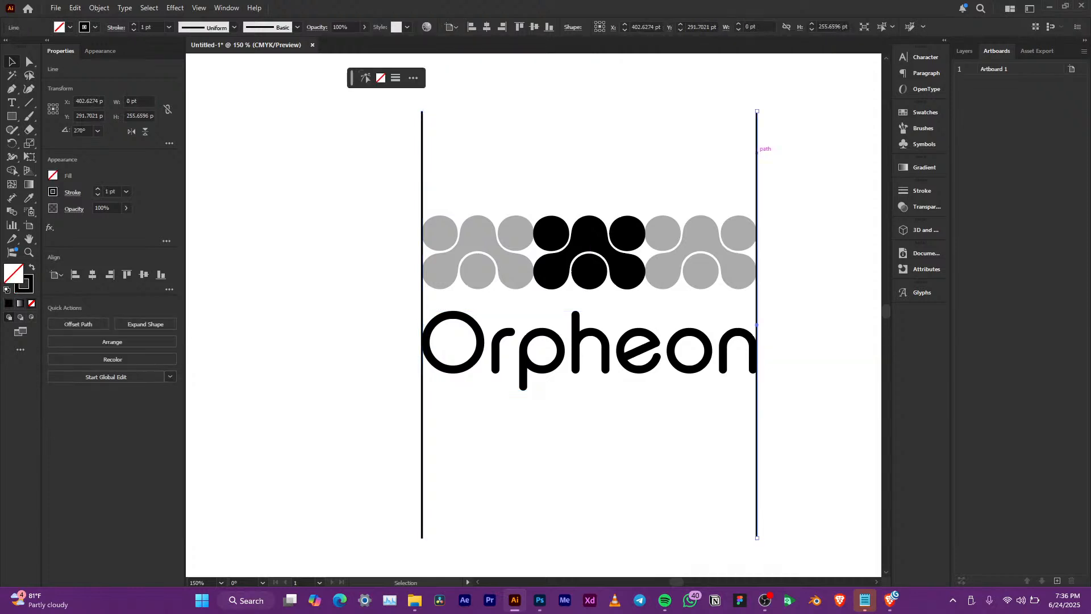
right_click(758, 152)
mouse_move(824, 500)
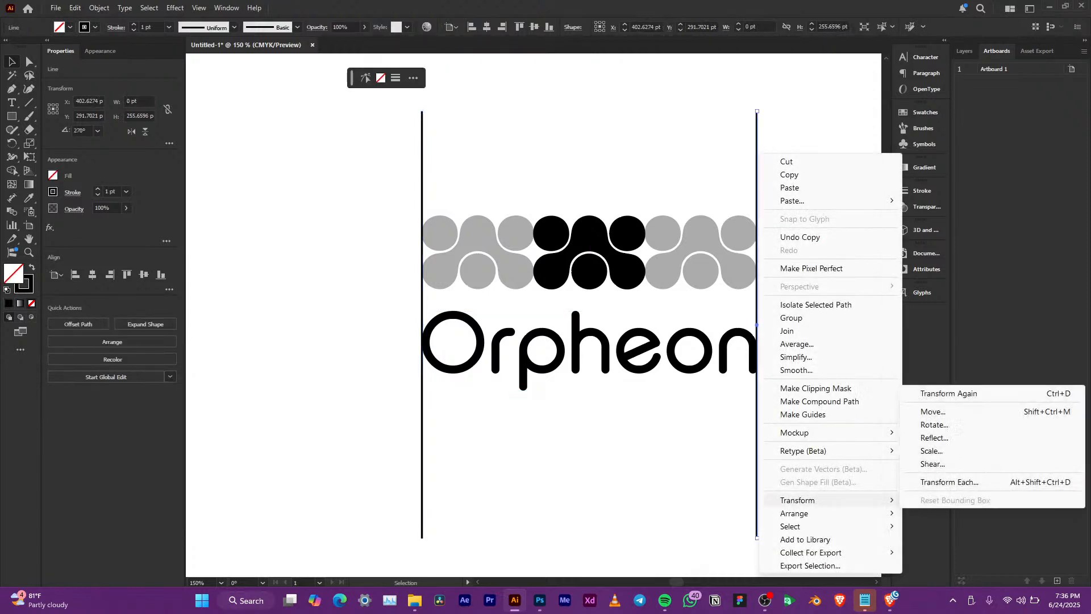
click(935, 425)
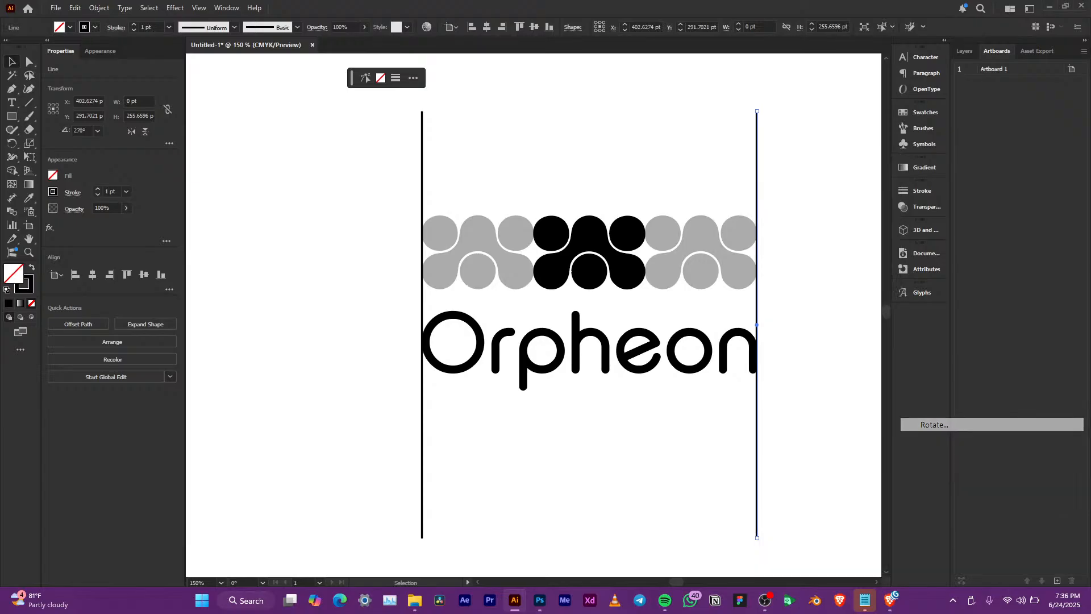
text(90)
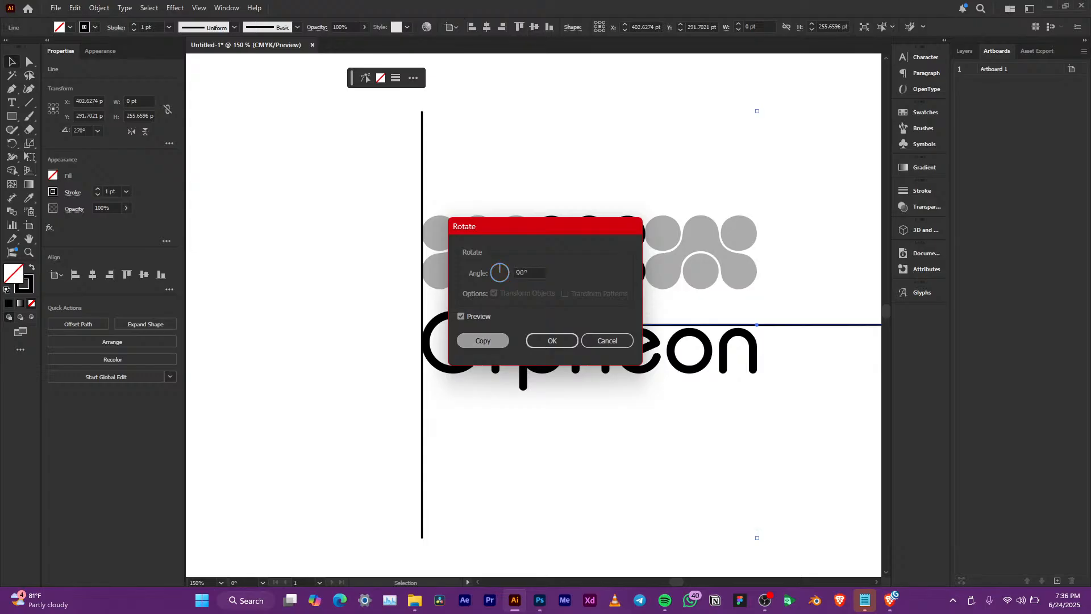
key(Return)
drag(796, 325, 581, 373)
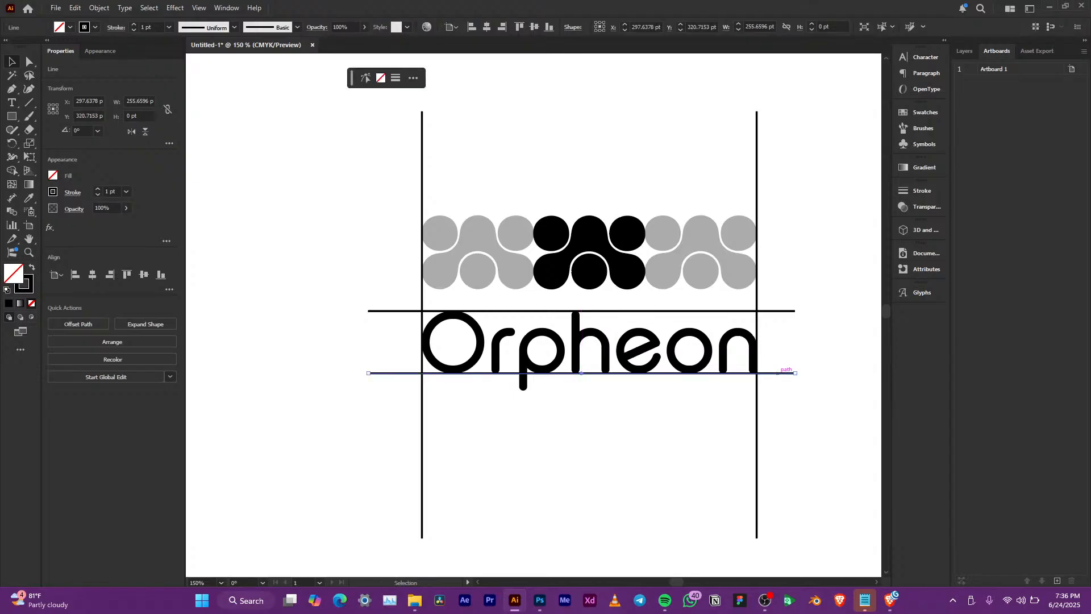
click(793, 405)
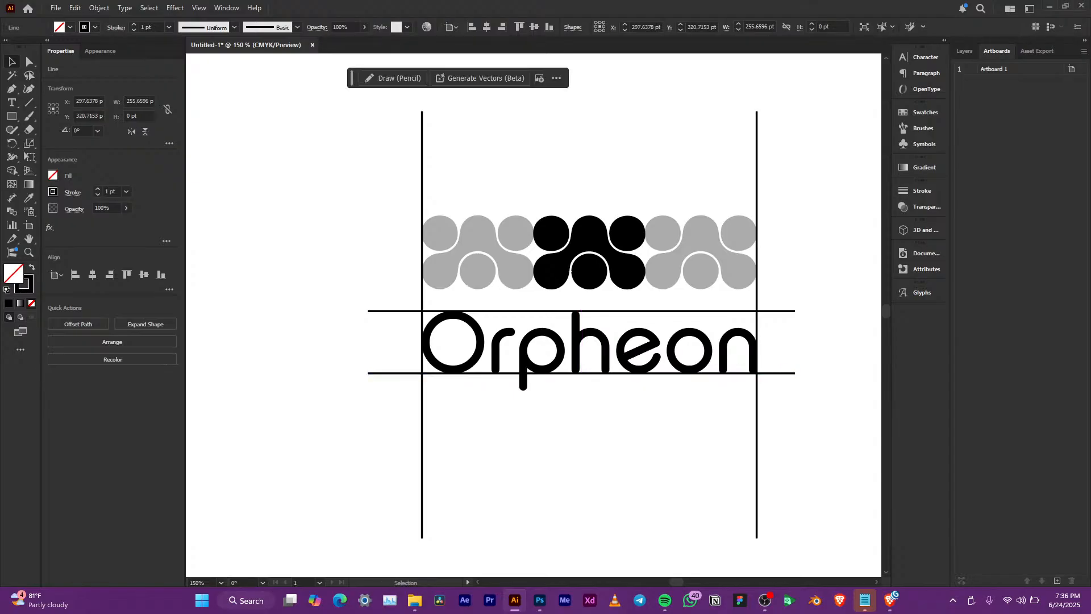
Add one copied horizontal line midway between the top line and baseline, and another midway between that line and the top one
click(782, 374)
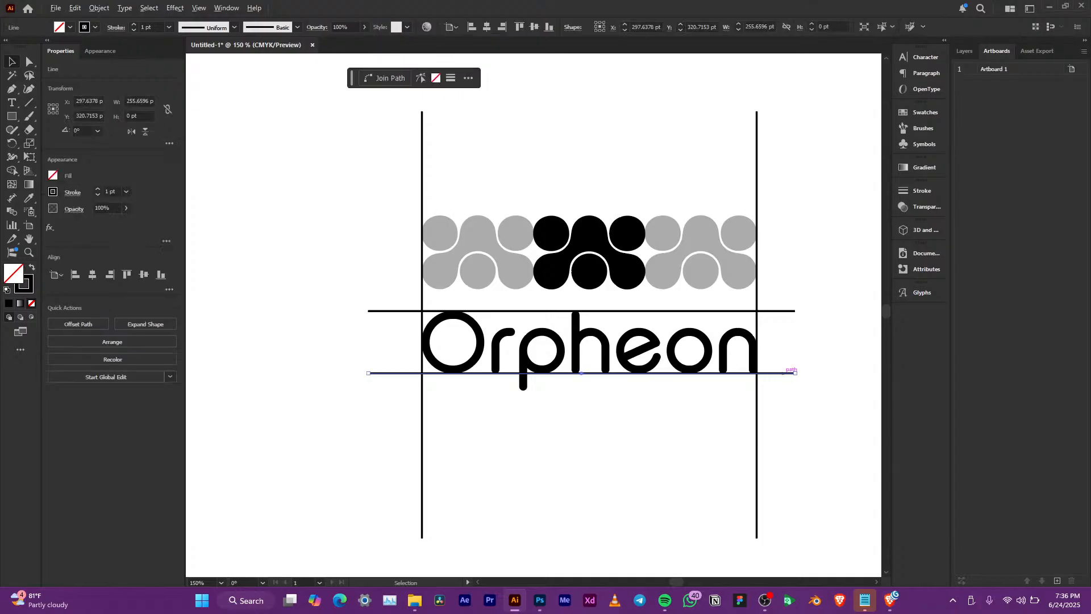
drag(581, 374, 581, 342)
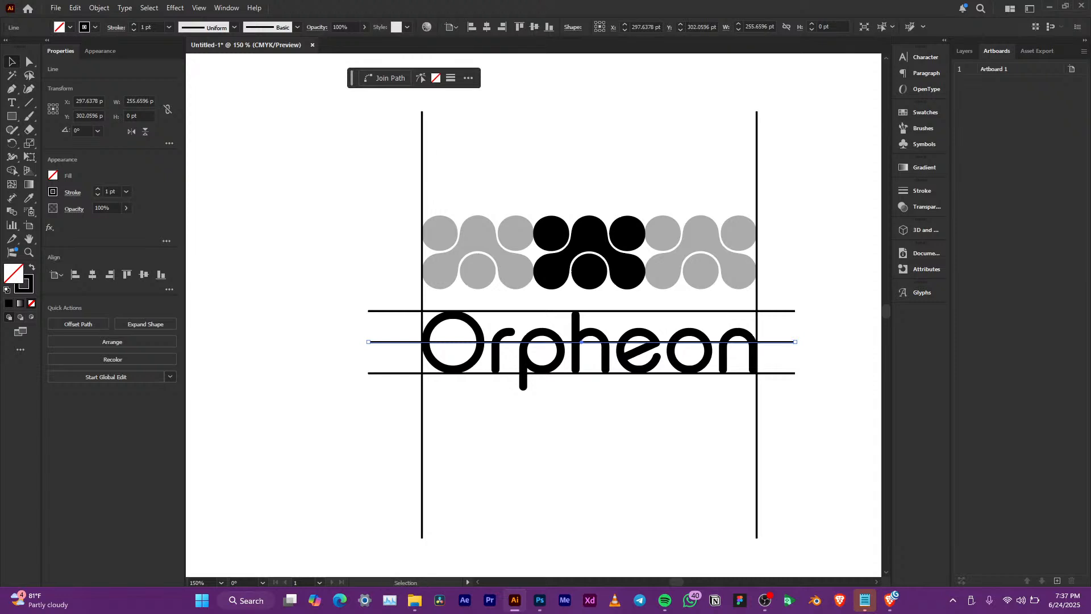
key(ctrl+shift+a)
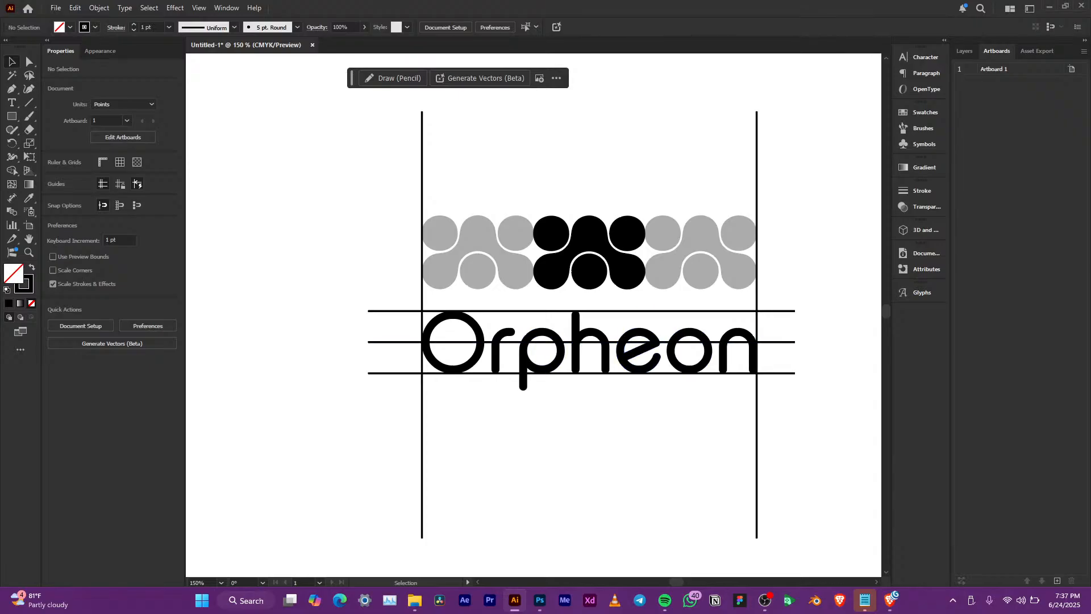
scroll(762, 345, up, 2)
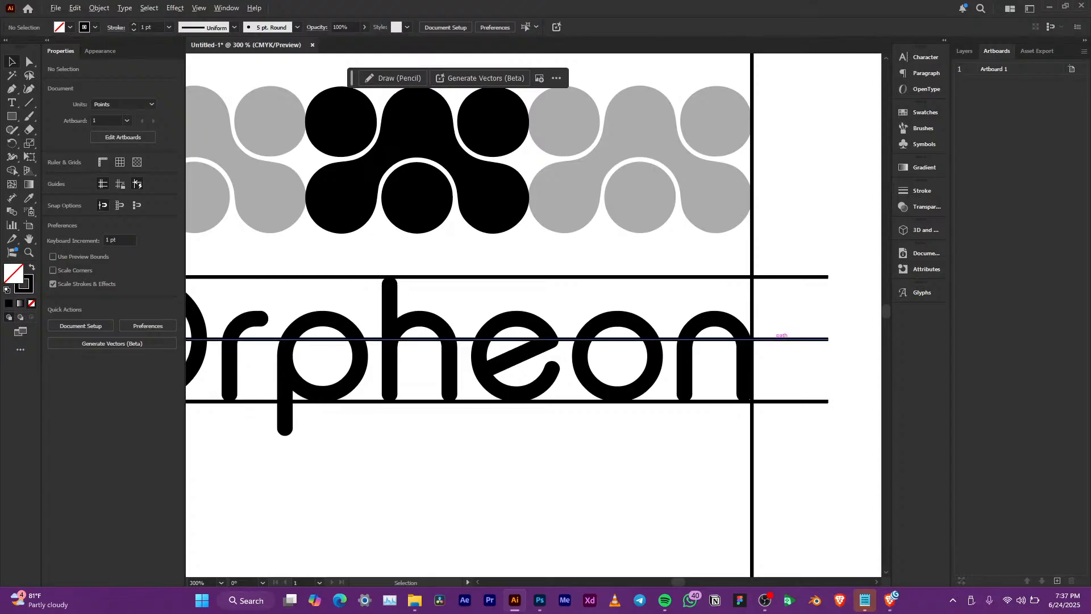
drag(794, 337, 794, 308)
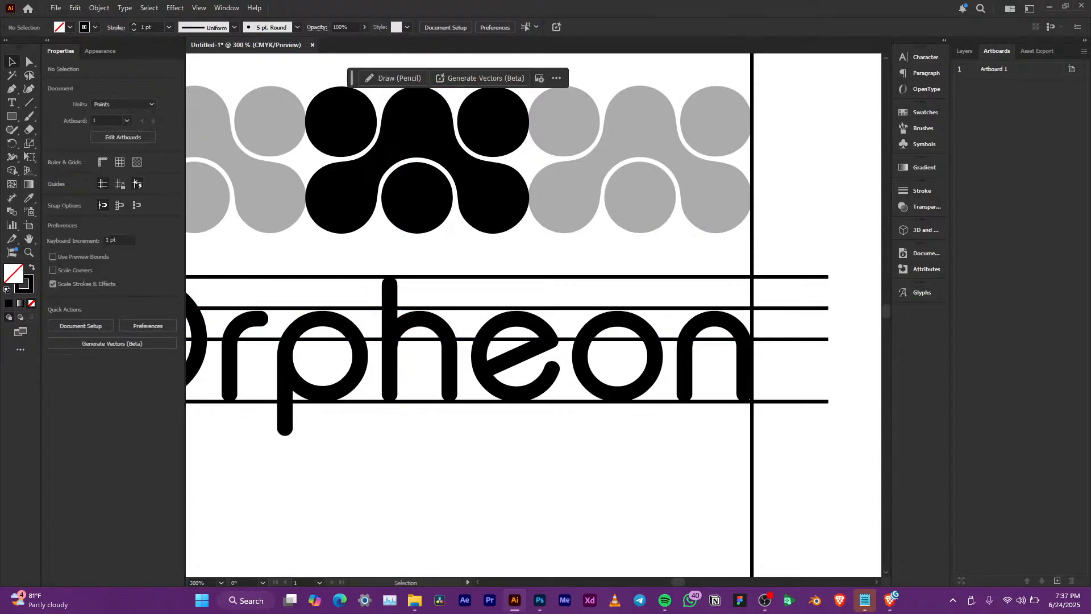
Distribute the four horizontal lines across Orpheon evenly by their vertical centers
scroll(814, 320, down, 3)
scroll(822, 316, up, 3)
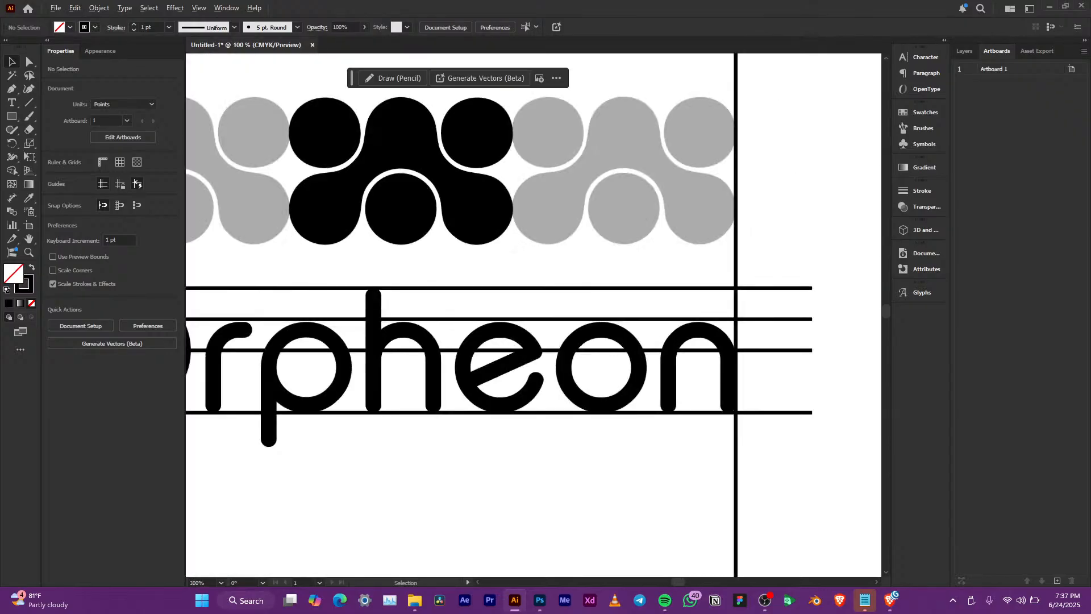
scroll(753, 342, down, 3)
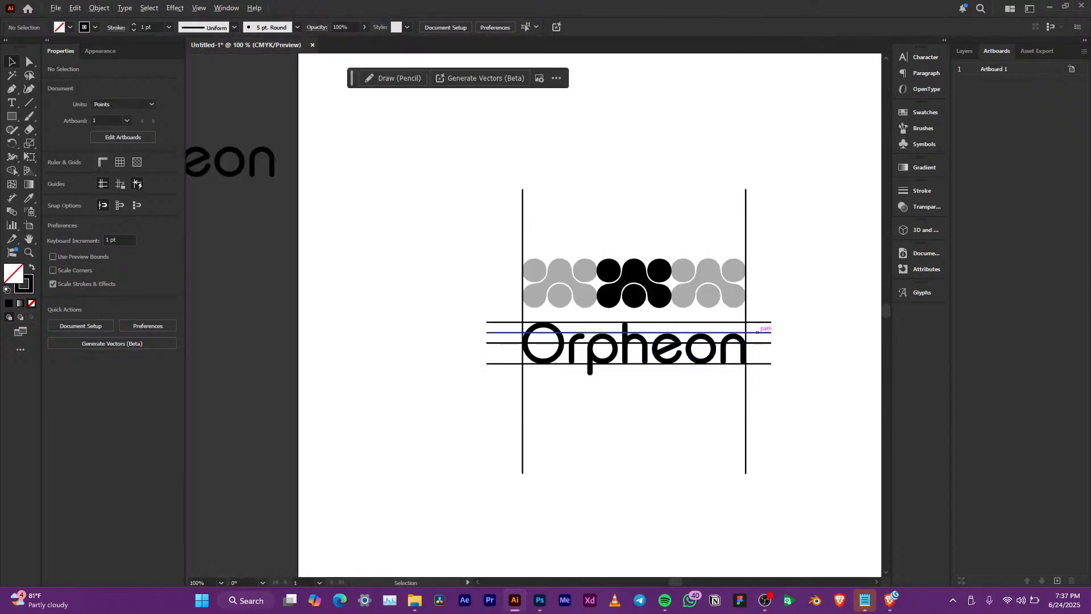
scroll(772, 335, up, 3)
scroll(766, 302, up, 1)
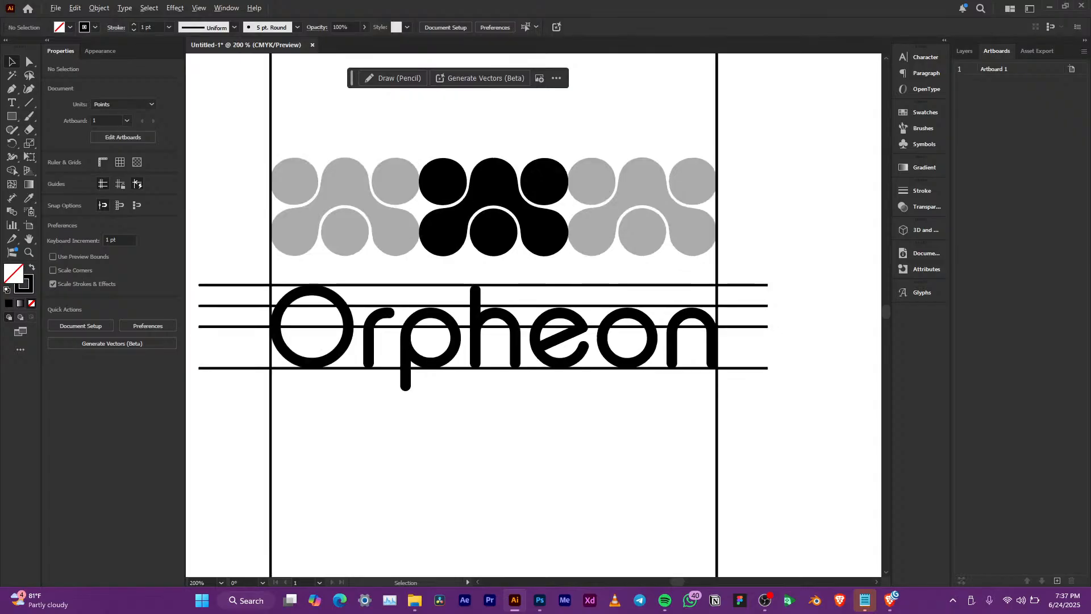
drag(733, 380, 790, 265)
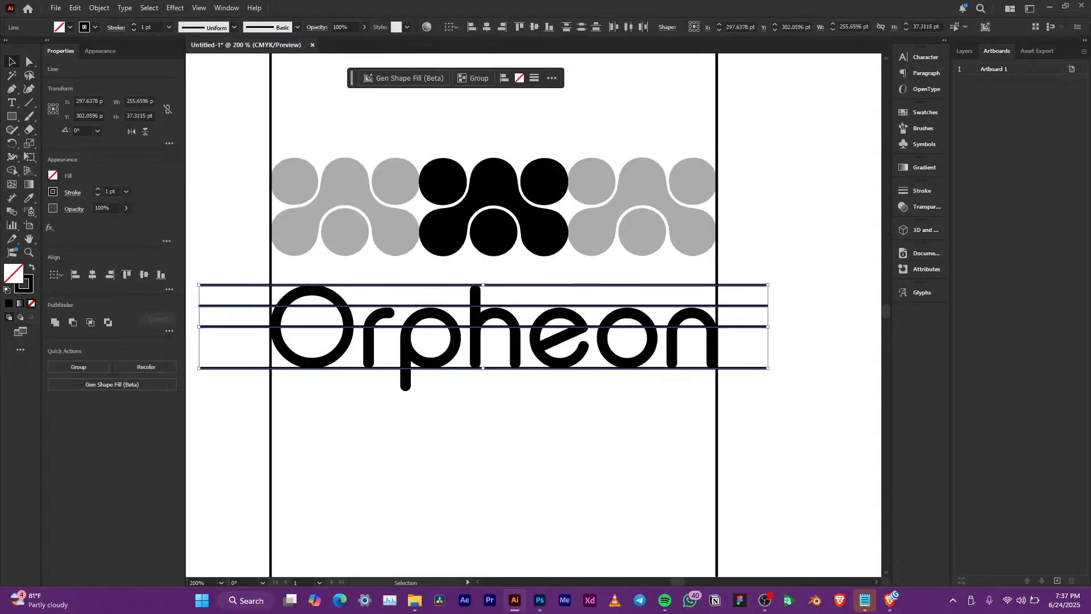
click(169, 289)
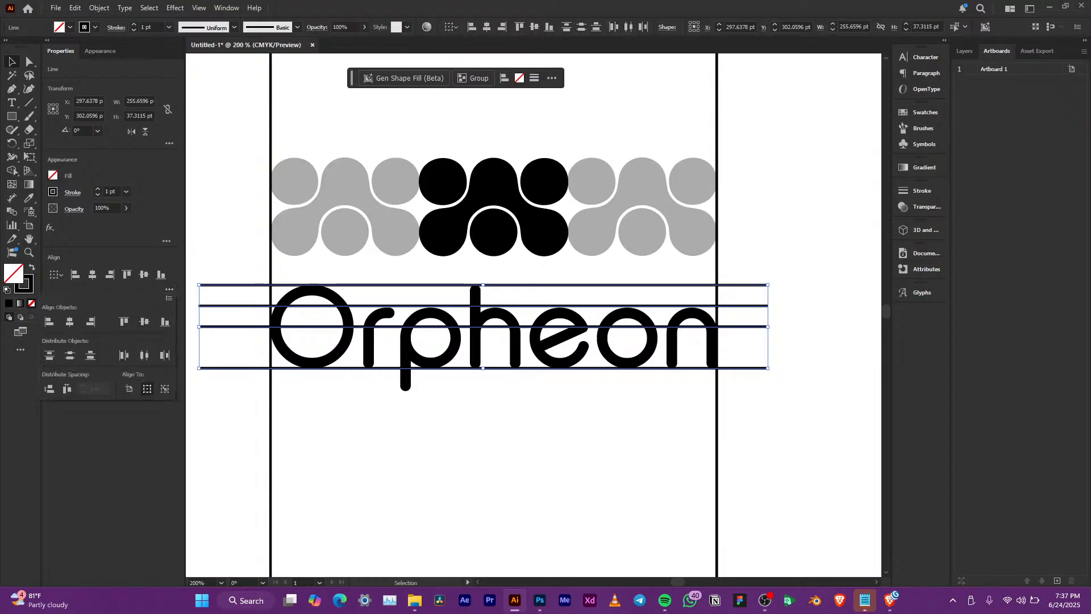
key(Escape)
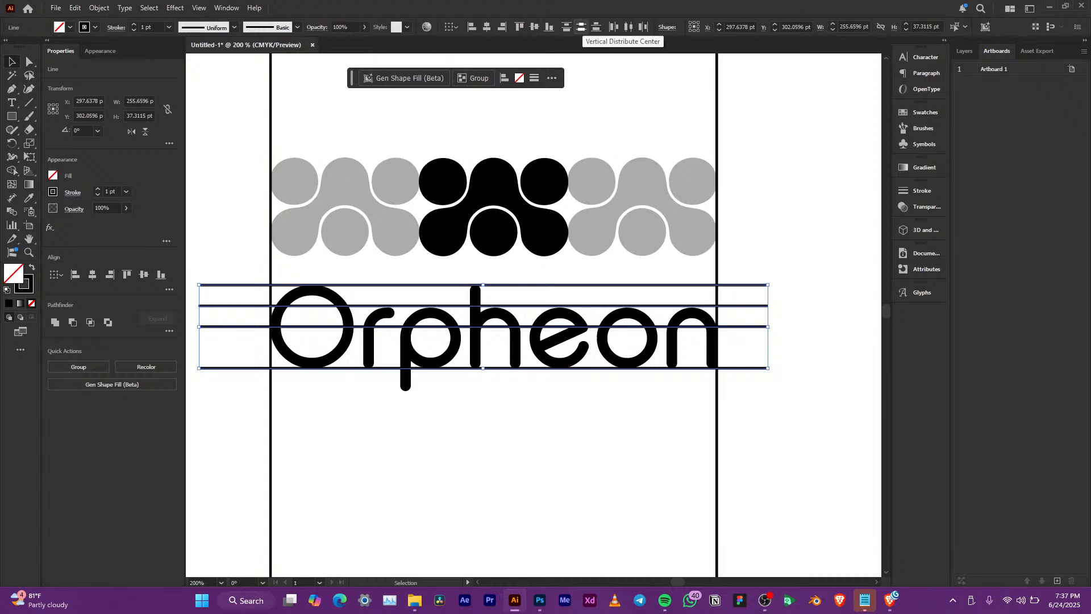
click(581, 27)
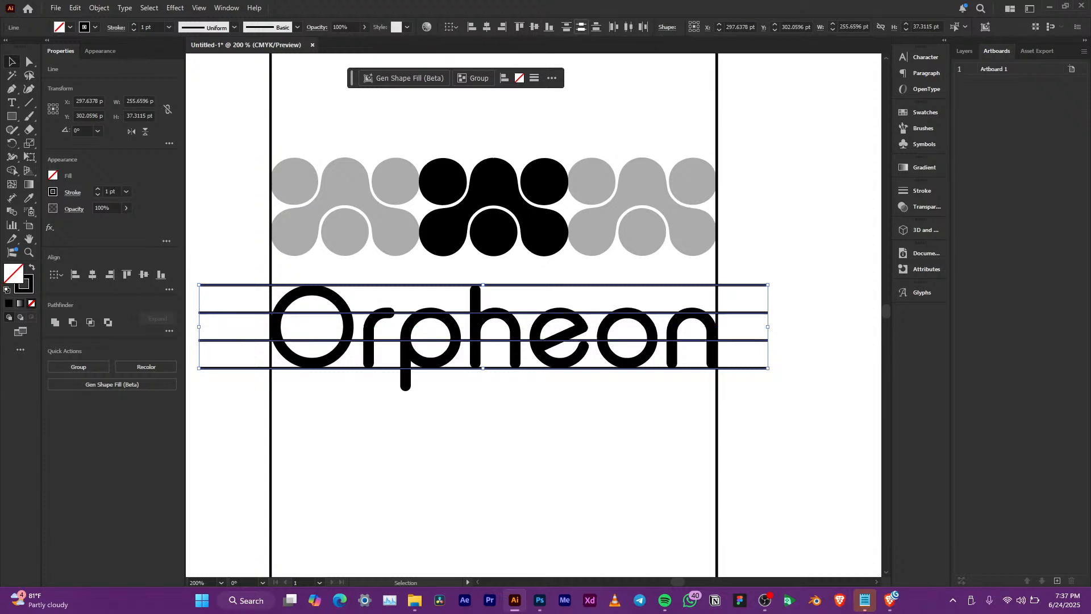
click(528, 311)
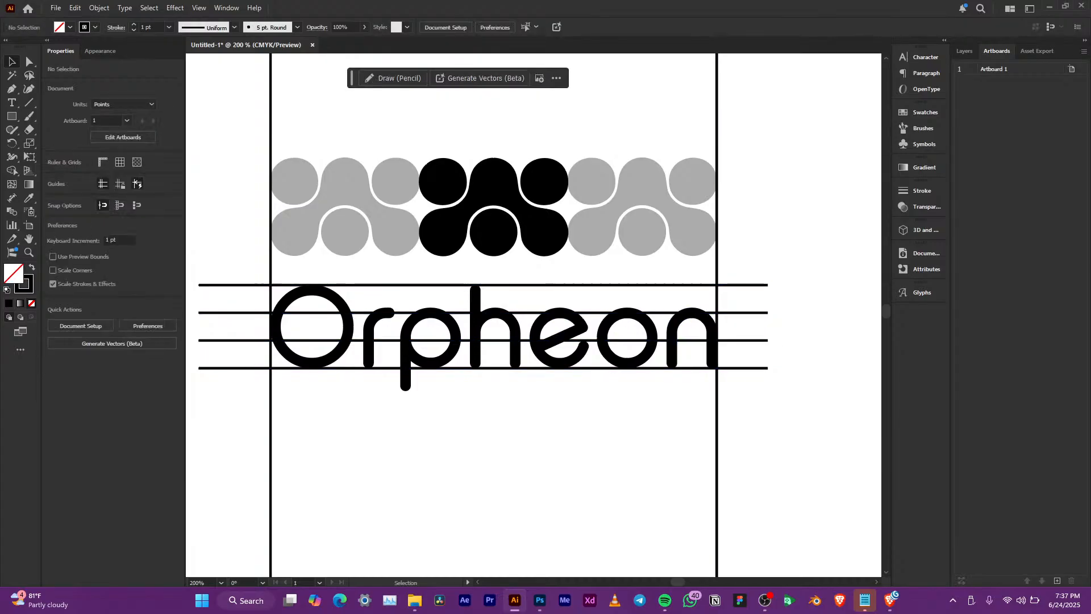
Duplicate the top two horizontal lines one spacing upward, so that a line runs along the bottom of the mark row
drag(781, 317, 747, 272)
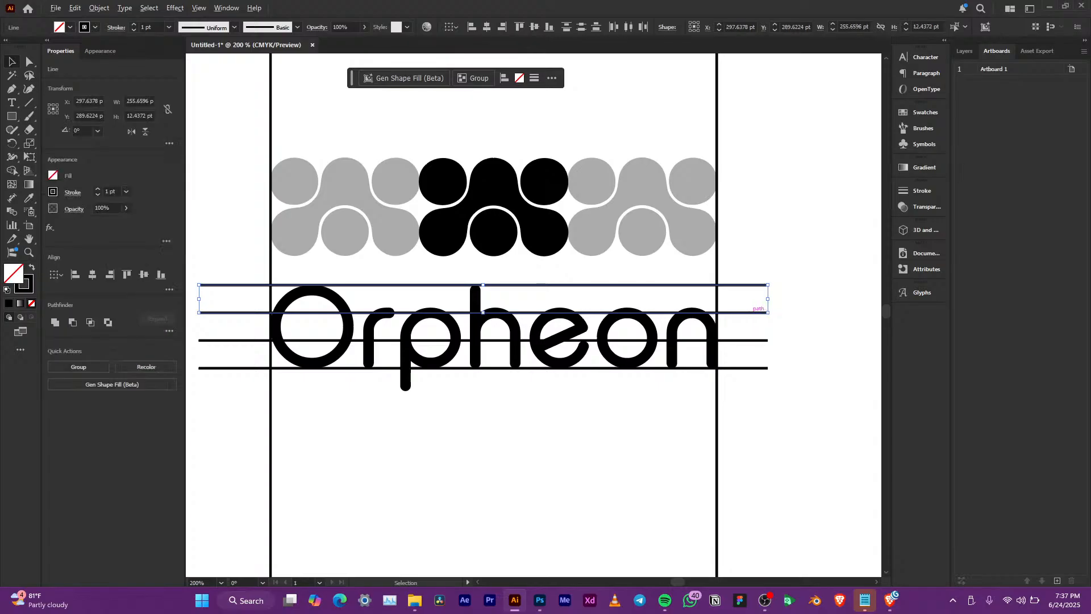
drag(764, 312, 771, 284)
click(795, 307)
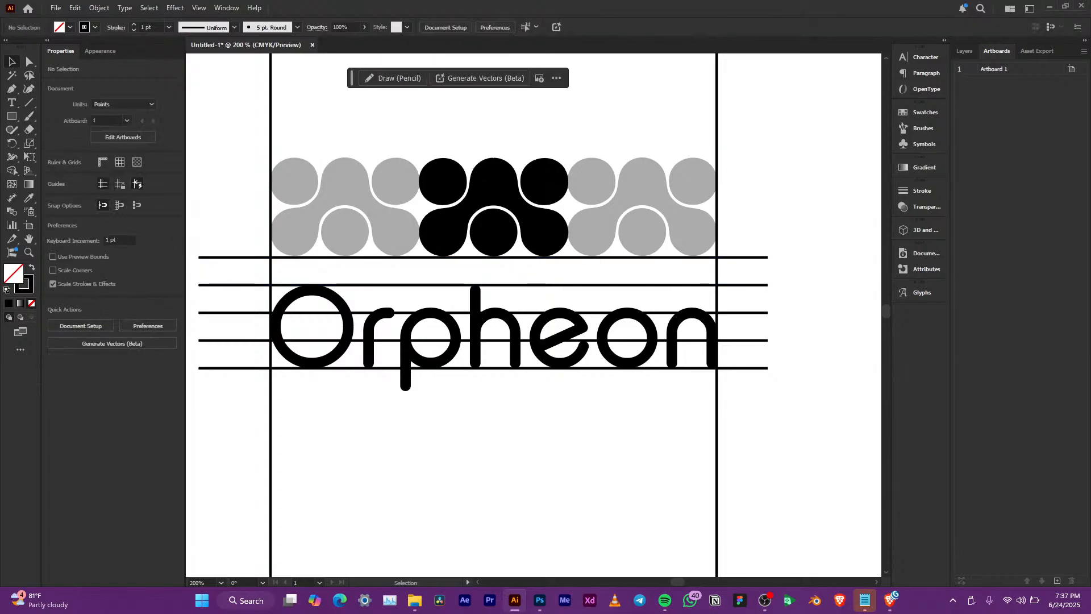
Examine how the faded and black marks in the row fit between the two vertical lines above the wordmark
key(ctrl+minus)
key(ctrl+minus)
key(ctrl+plus)
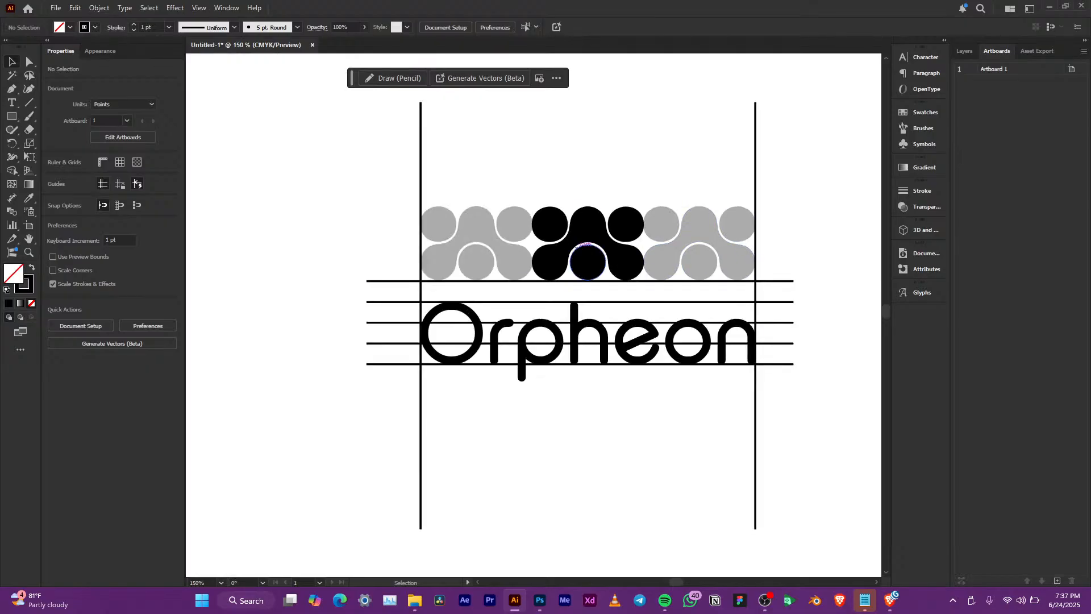
click(591, 230)
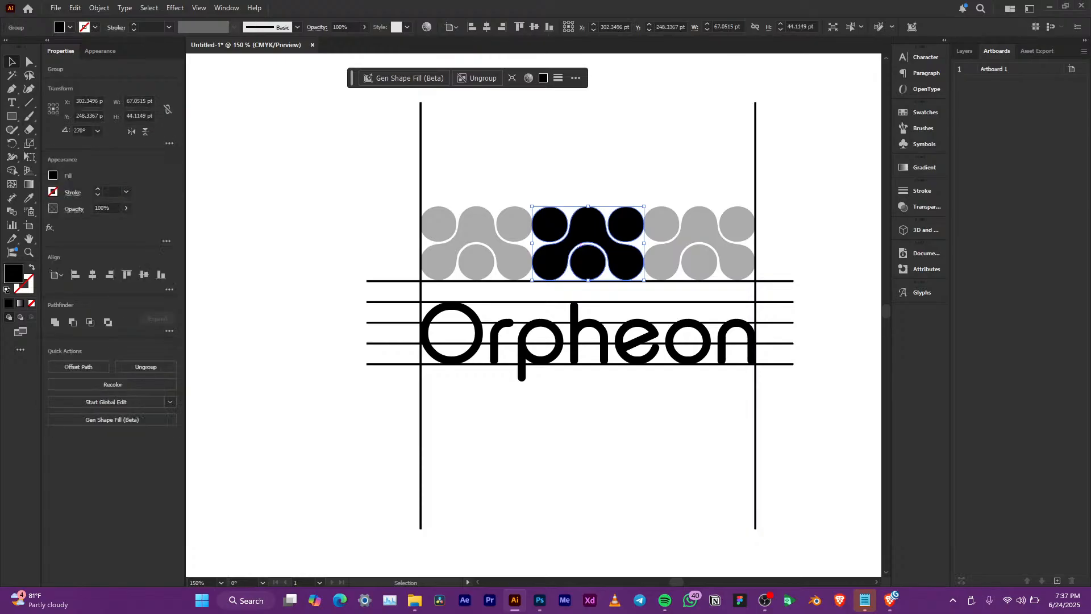
key(ctrl+minus)
key(ctrl+minus)
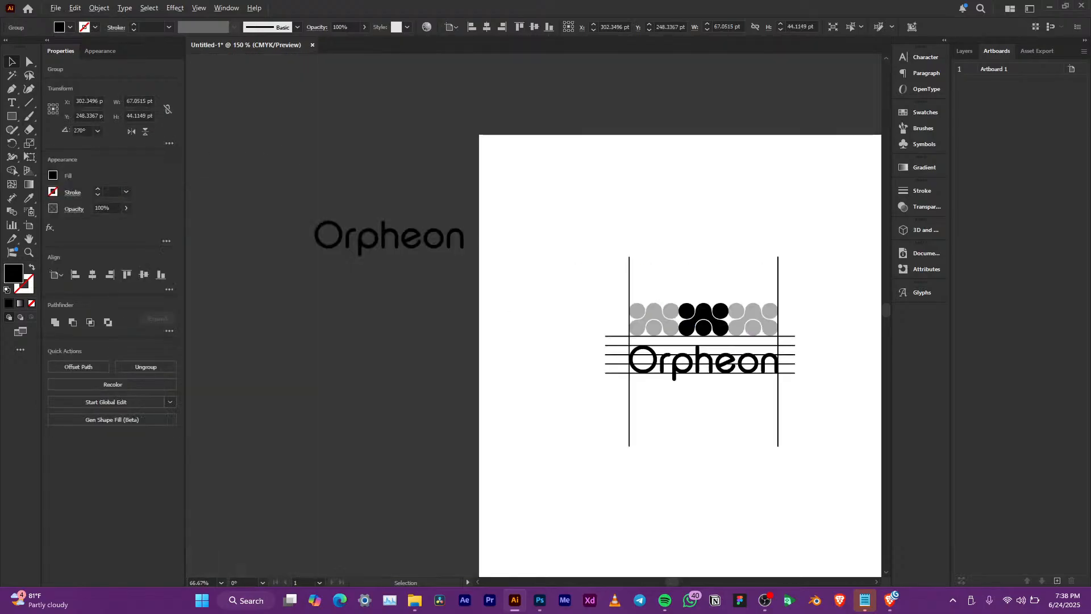
key(ctrl+plus)
key(ctrl+plus)
key(ctrl+plus)
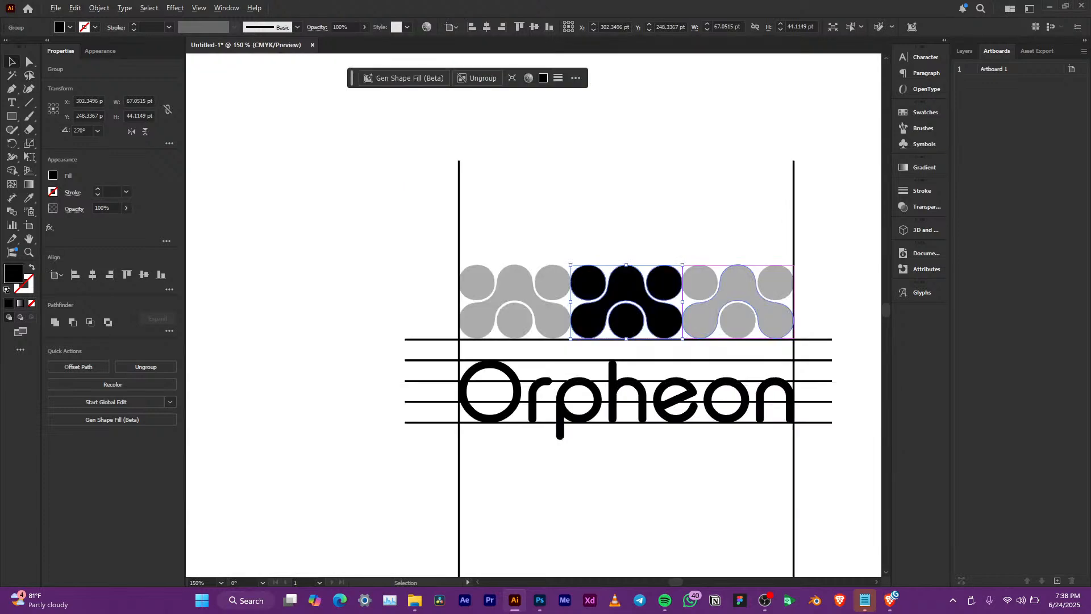
click(722, 274)
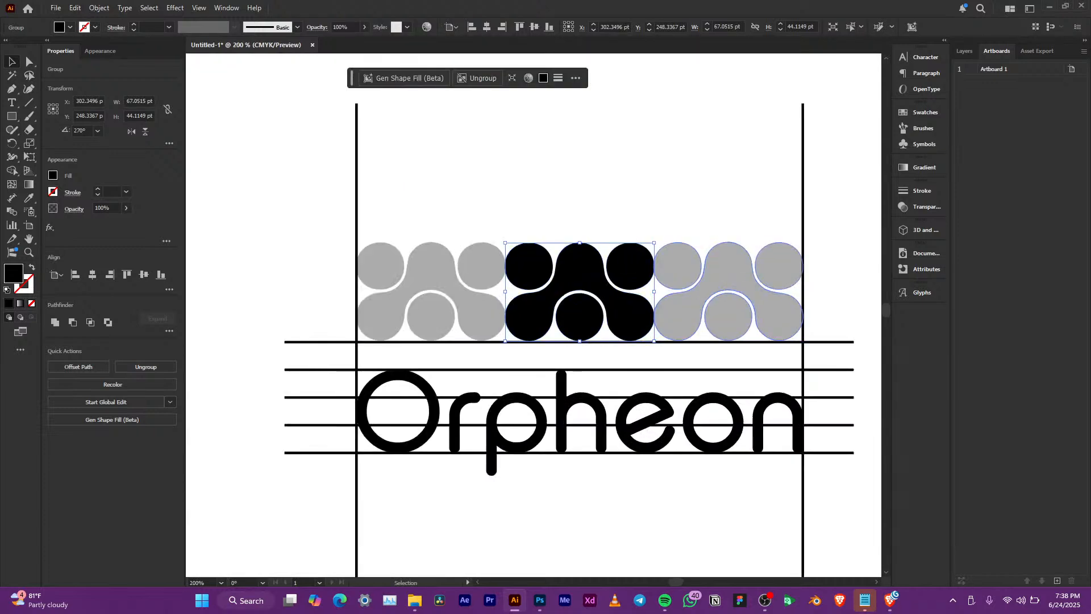
shift+click(481, 265)
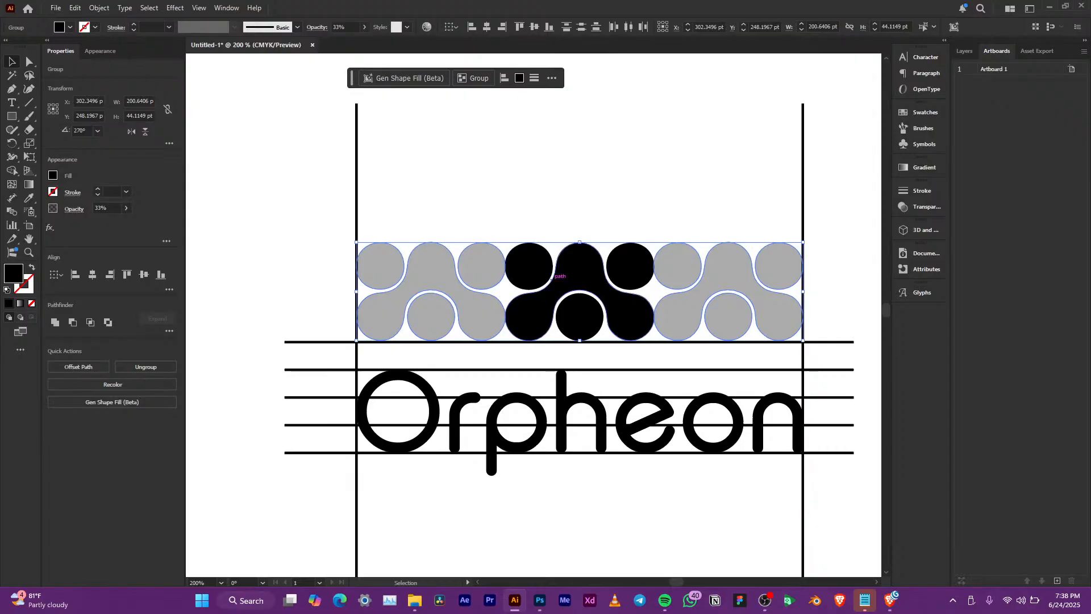
key(ctrl+plus)
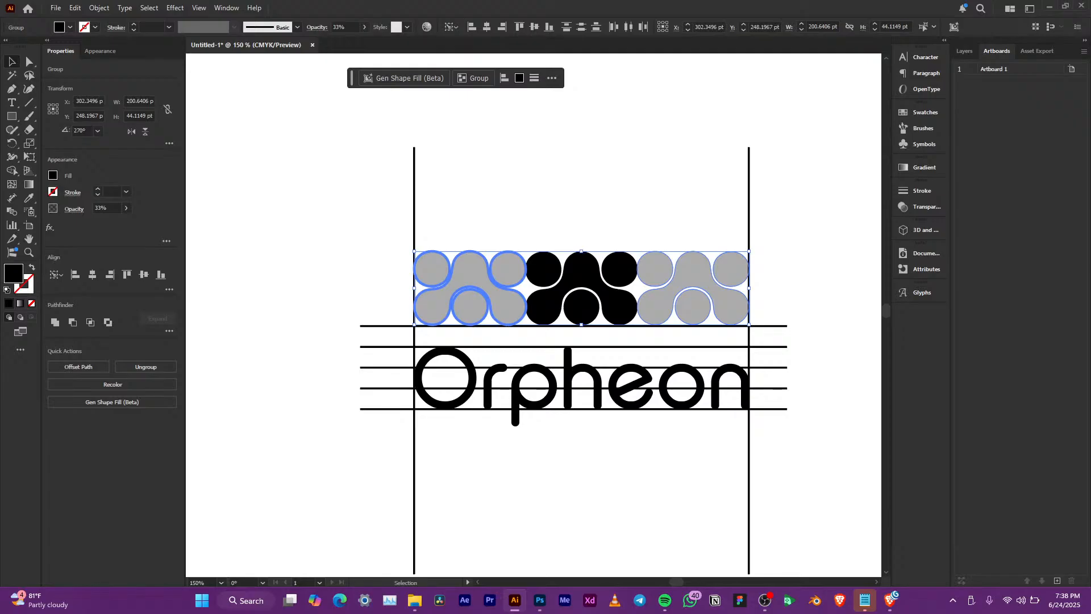
click(504, 215)
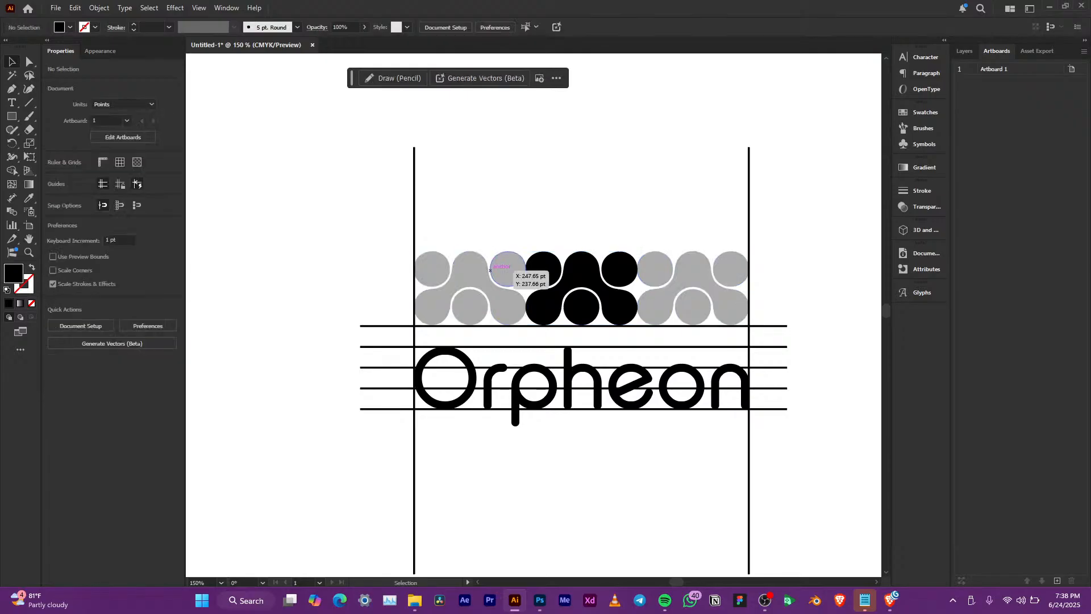
click(504, 265)
shift+click(687, 290)
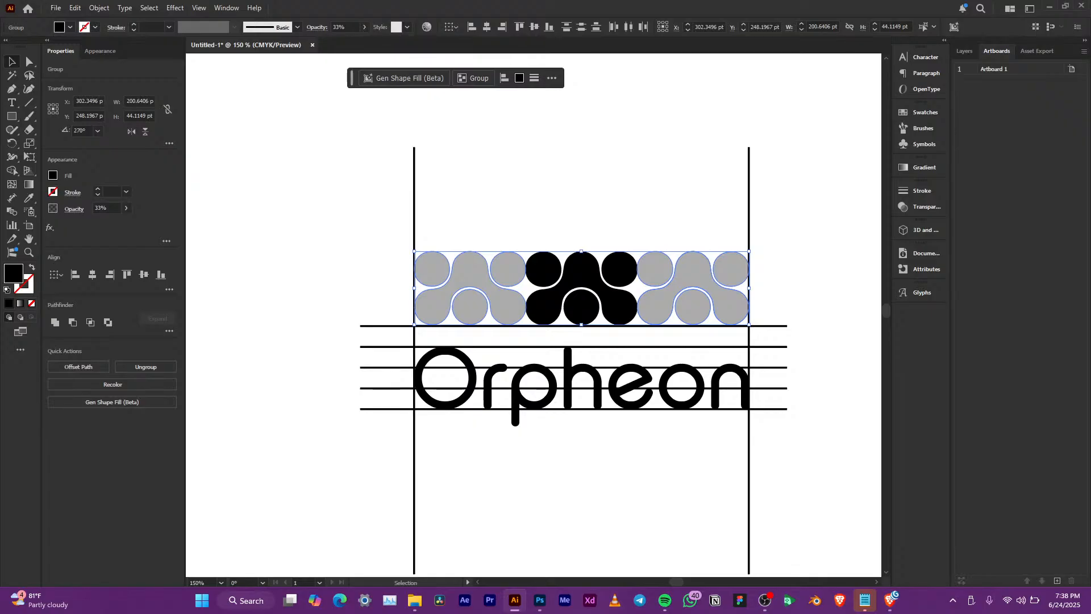
click(659, 207)
Duplicate the mark row, wordmark and all construction lines together onto the pasteboard beside the artboard
scroll(659, 206, down, 3)
drag(562, 205, 722, 303)
alt+drag(677, 257, 382, 271)
Delete the five horizontal lines and the two vertical lines from the logo on the artboard
scroll(631, 261, up, 3)
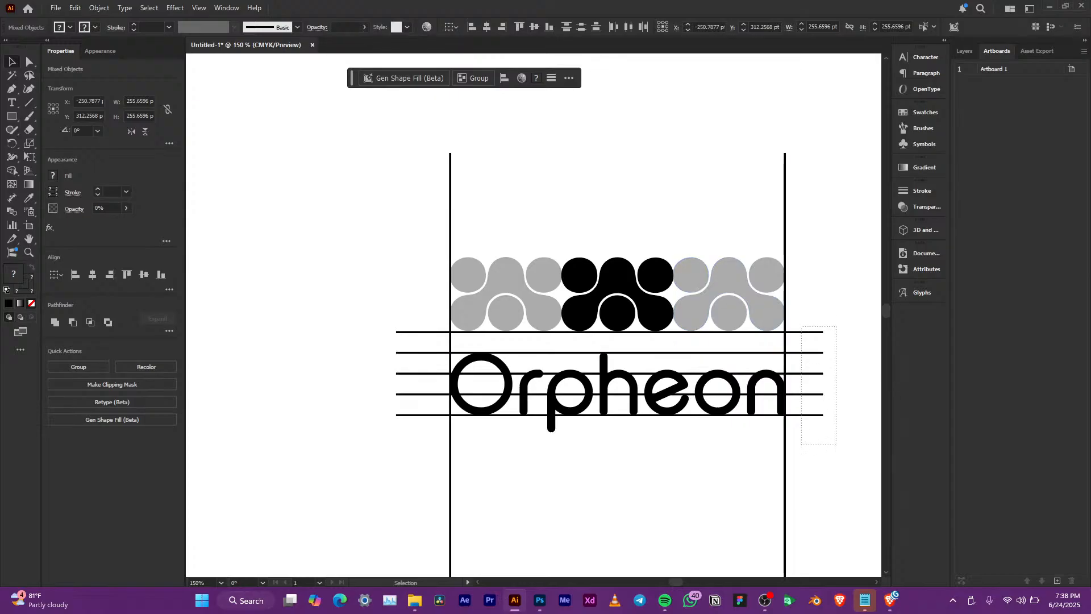
key(Delete)
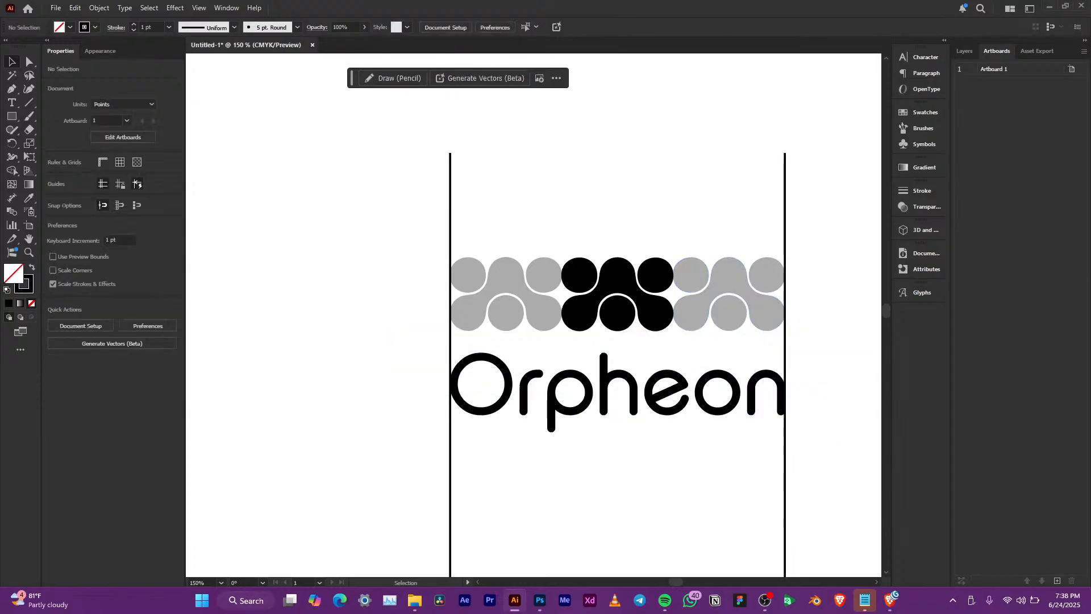
click(785, 211)
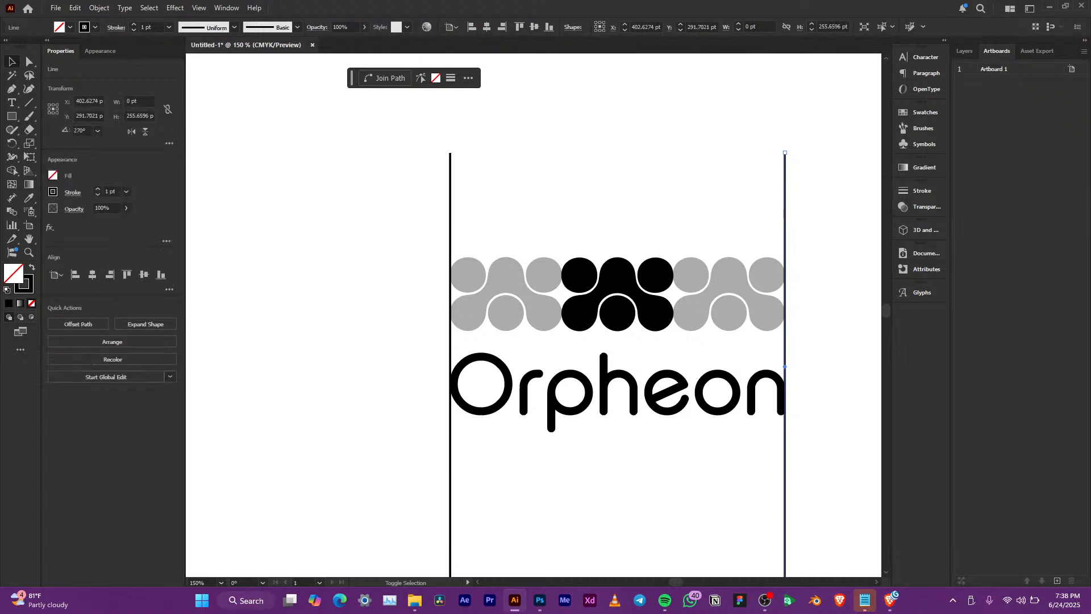
shift+click(450, 205)
key(Delete)
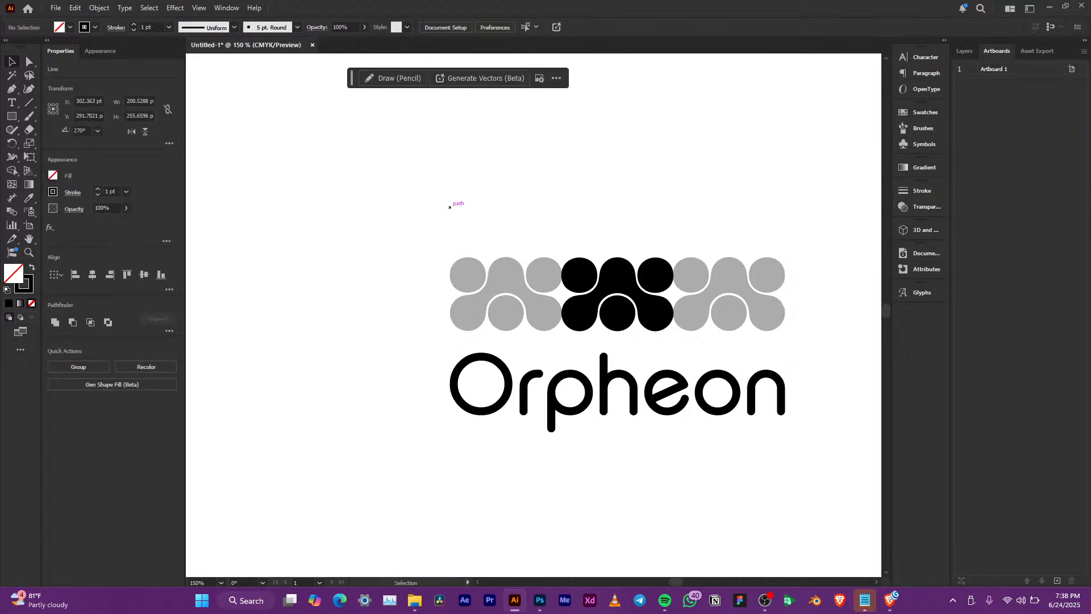
Delete the two faded marks on either side of the black mark on the artboard
click(506, 280)
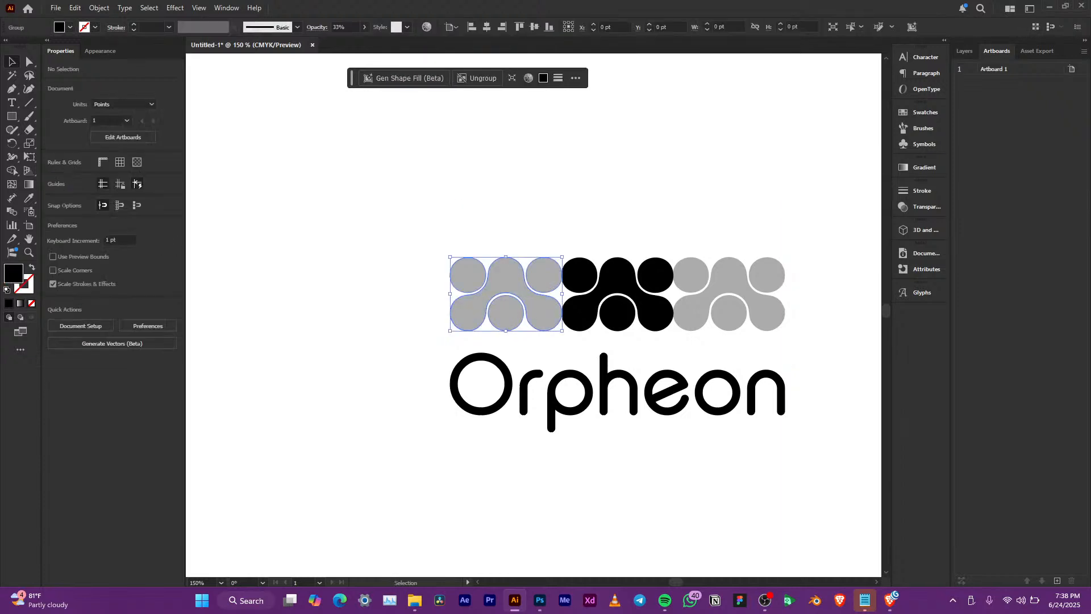
shift+click(729, 280)
key(Delete)
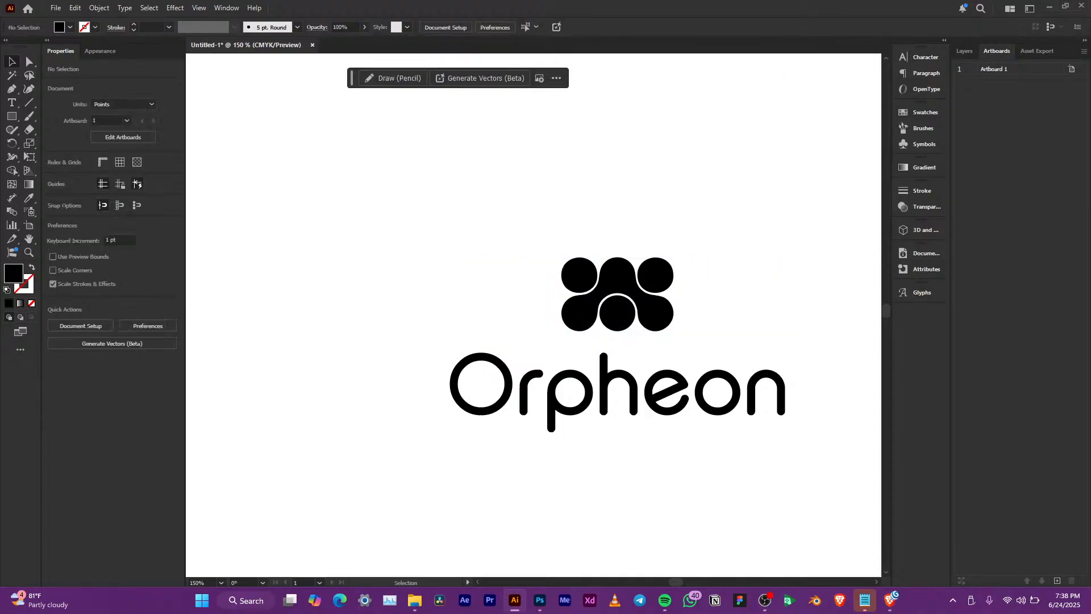
Move the Orpheon wordmark on the artboard 2 pt up, closer to the black mark
key(ctrl+minus)
key(ctrl+minus)
key(ctrl+minus)
key(ctrl+minus)
key(ctrl+plus)
key(ctrl+plus)
key(ctrl+plus)
key(ctrl+plus)
key(ctrl+plus)
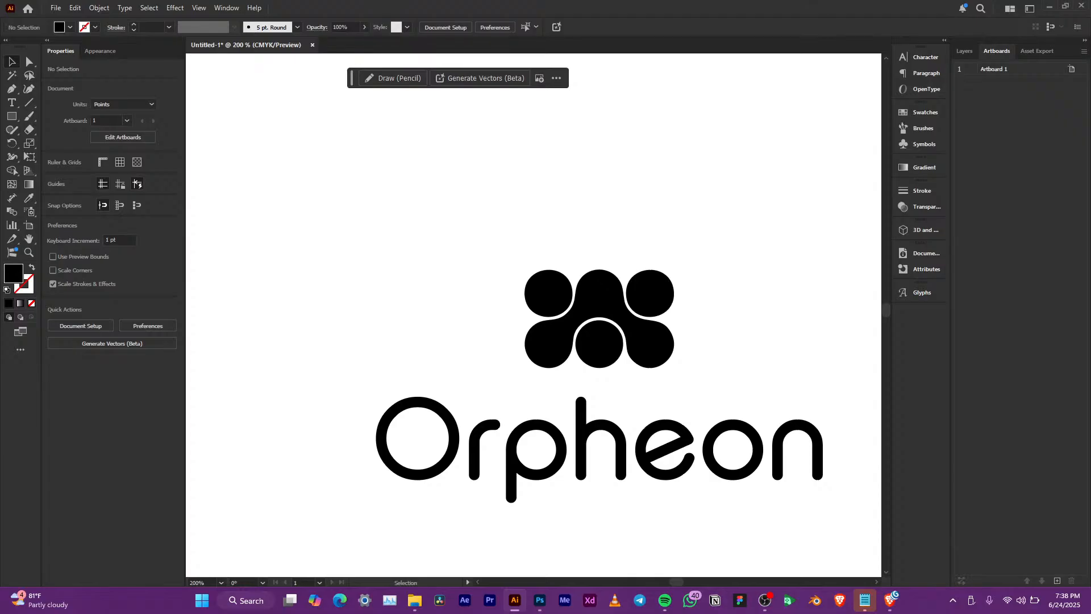
key(ctrl+minus)
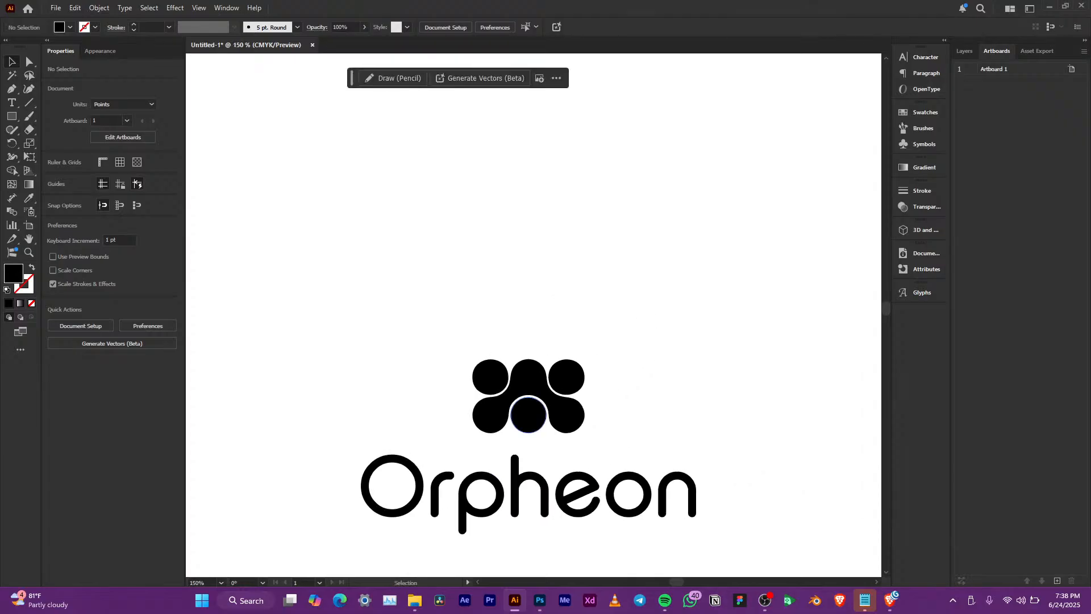
scroll(538, 422, down, 3)
scroll(531, 438, up, 2)
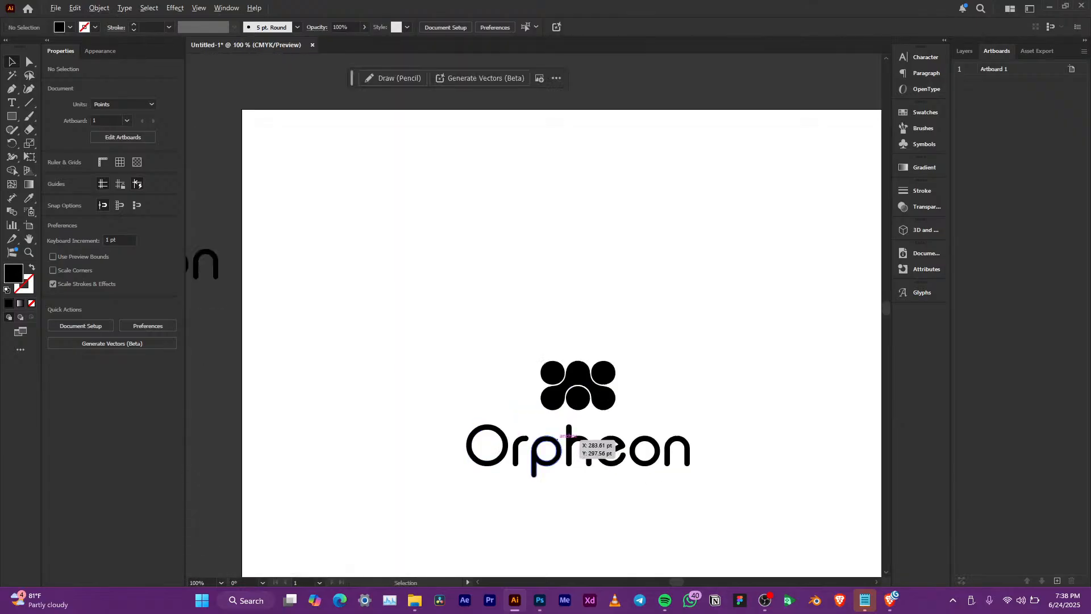
click(570, 444)
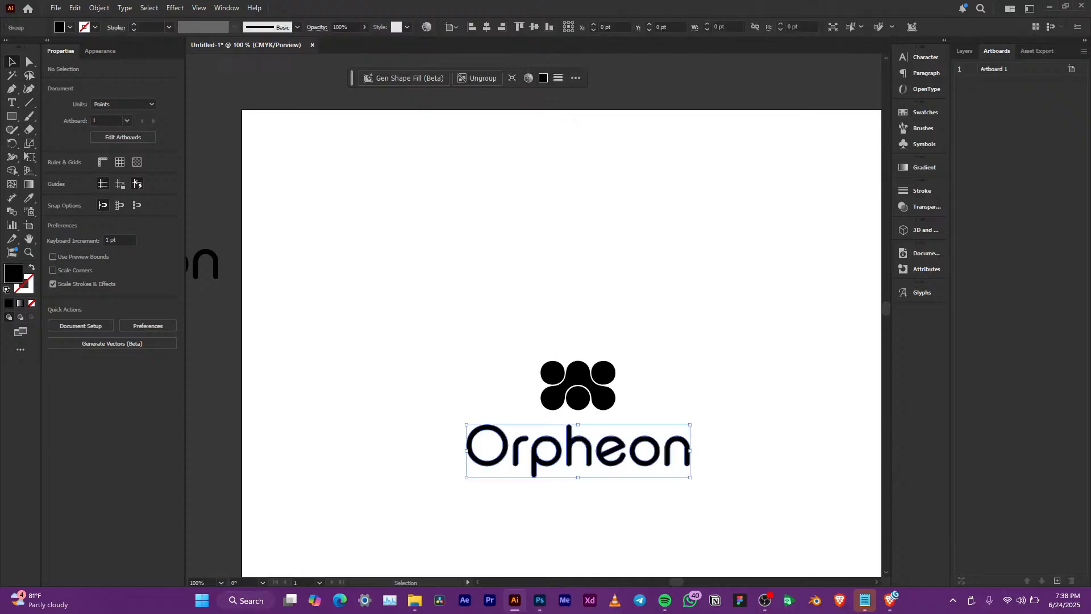
key(Up)
key(Up)
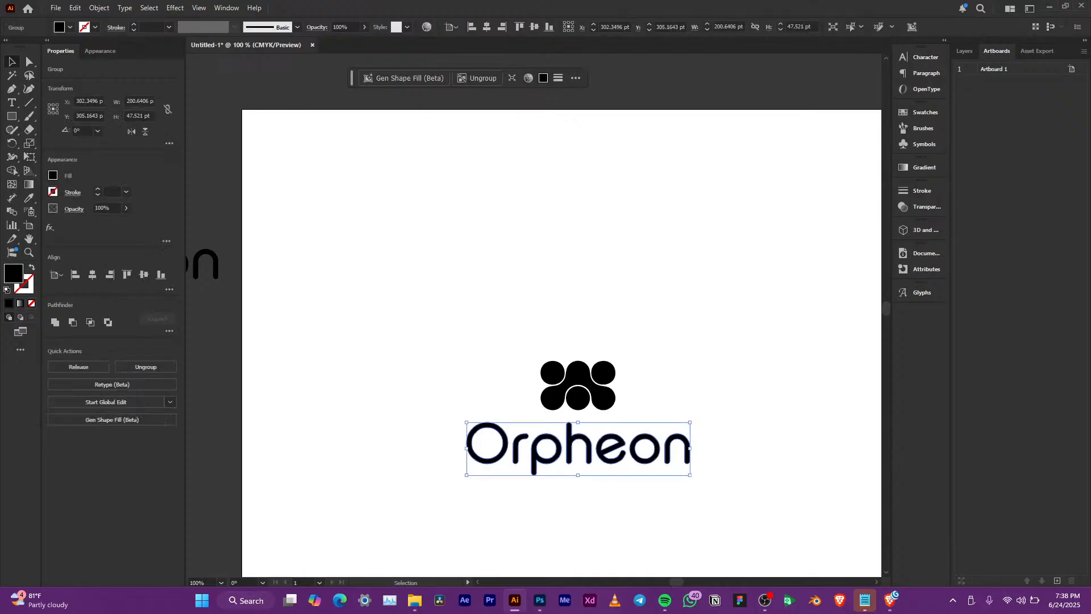
scroll(633, 414, down, 2)
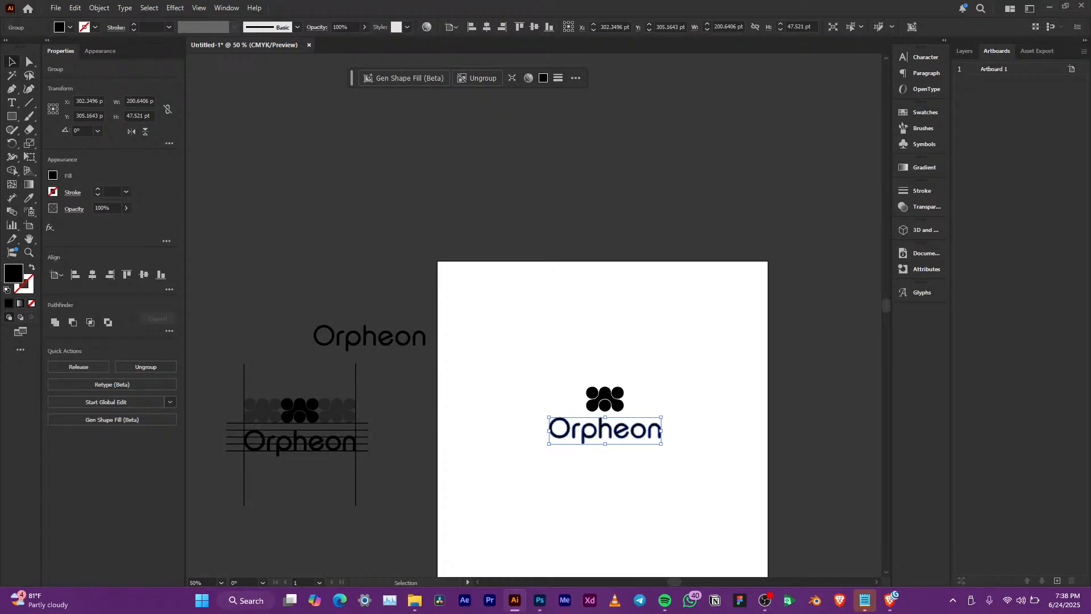
click(673, 413)
Move the stacked logo up the artboard and arrange a duplicate below it with the mark to the left of the wordmark
scroll(673, 414, up, 1)
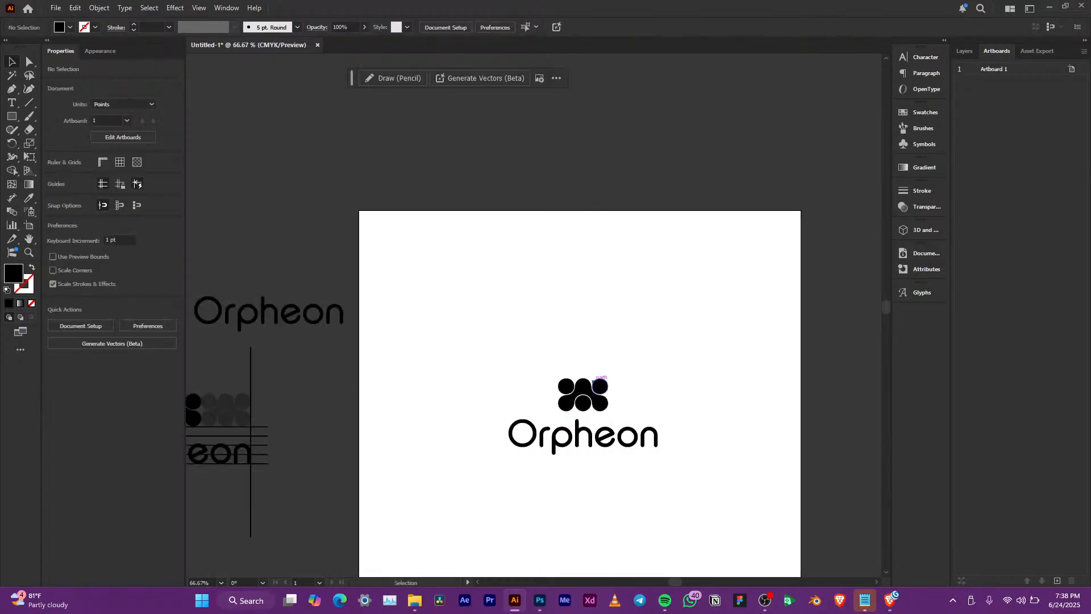
drag(673, 413, 709, 358)
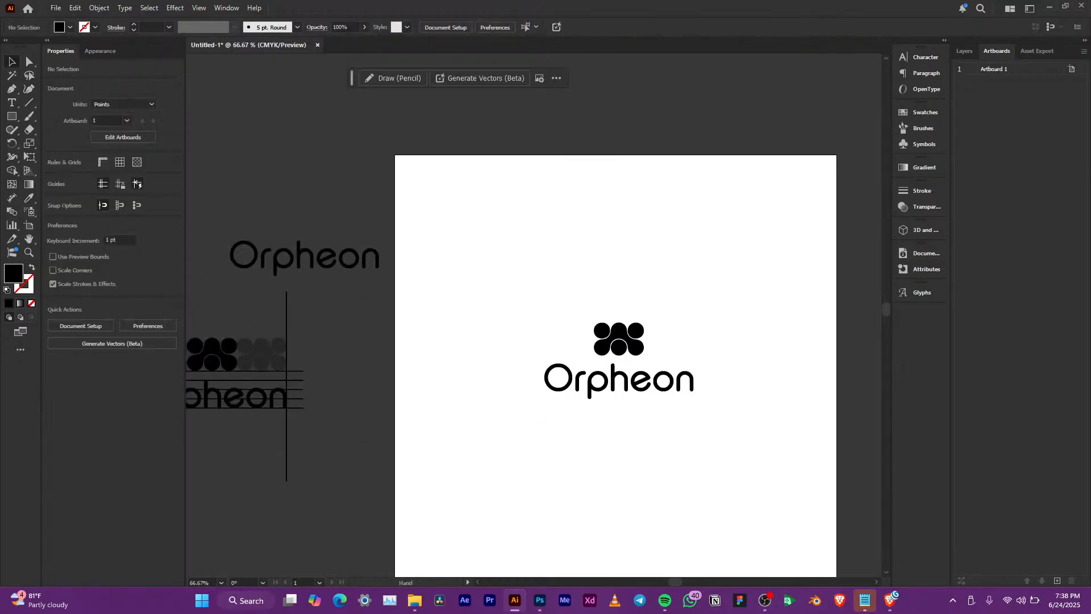
drag(708, 420, 573, 300)
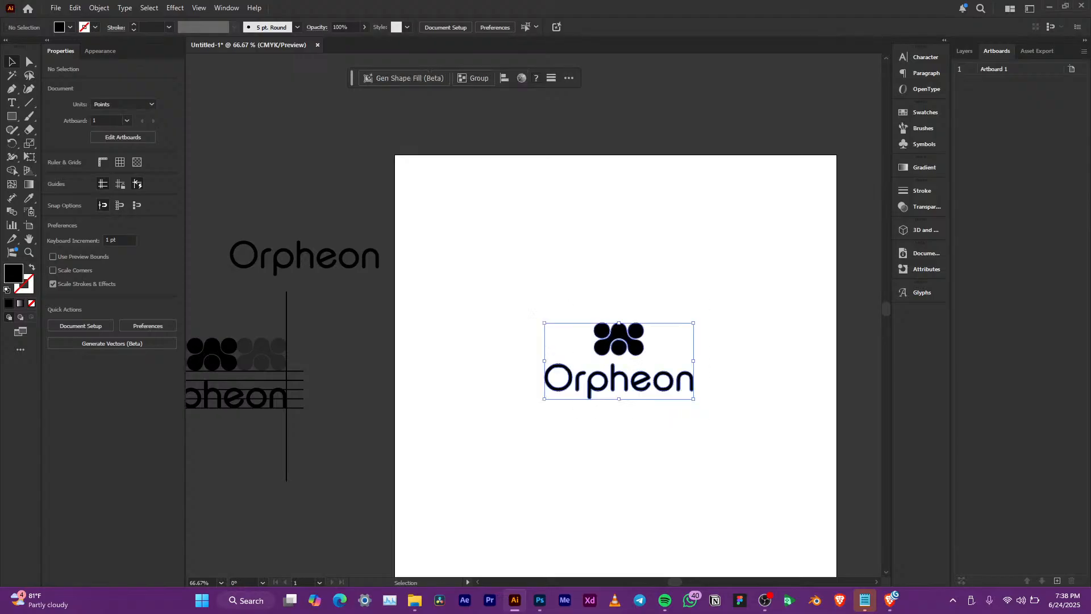
drag(619, 359, 656, 408)
click(653, 375)
scroll(609, 450, up, 2)
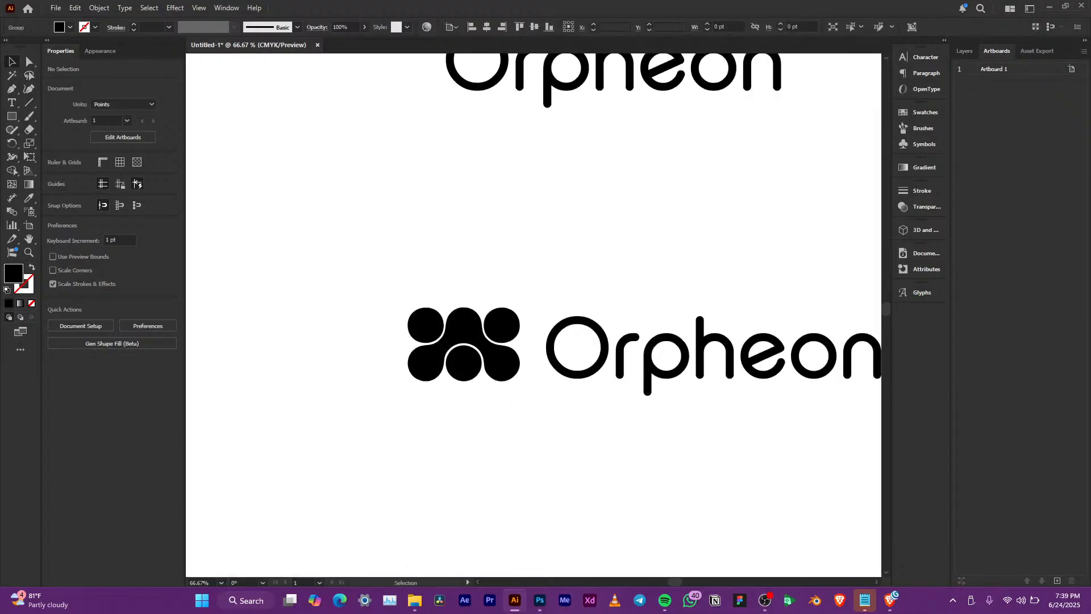
drag(610, 450, 473, 480)
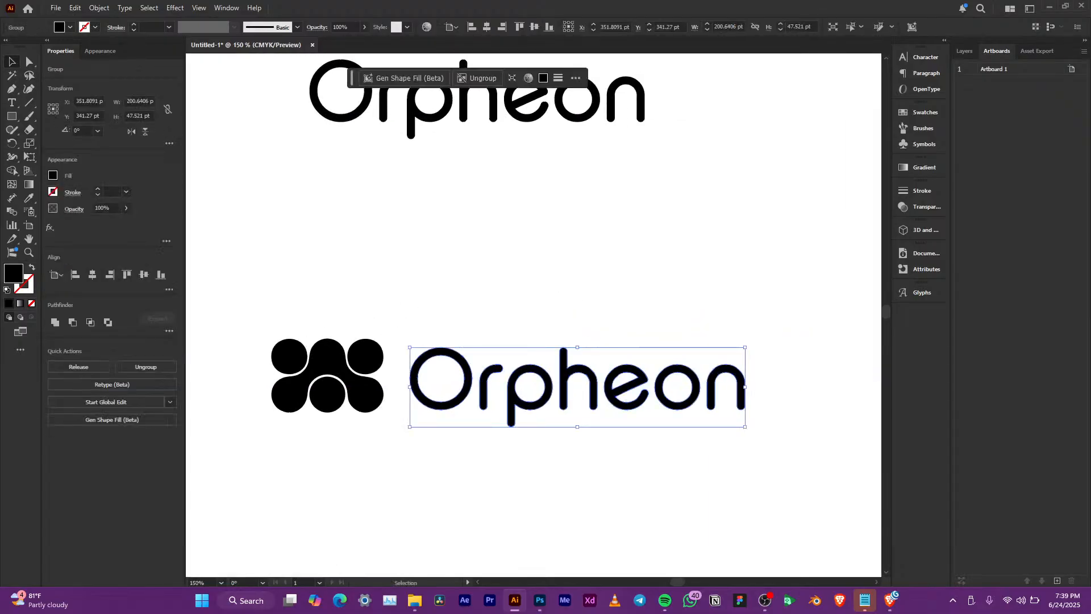
Draw a horizontal line about 398 pt long across the top of the side-by-side logo's mark, with a 0.75 pt black stroke
key(backslash)
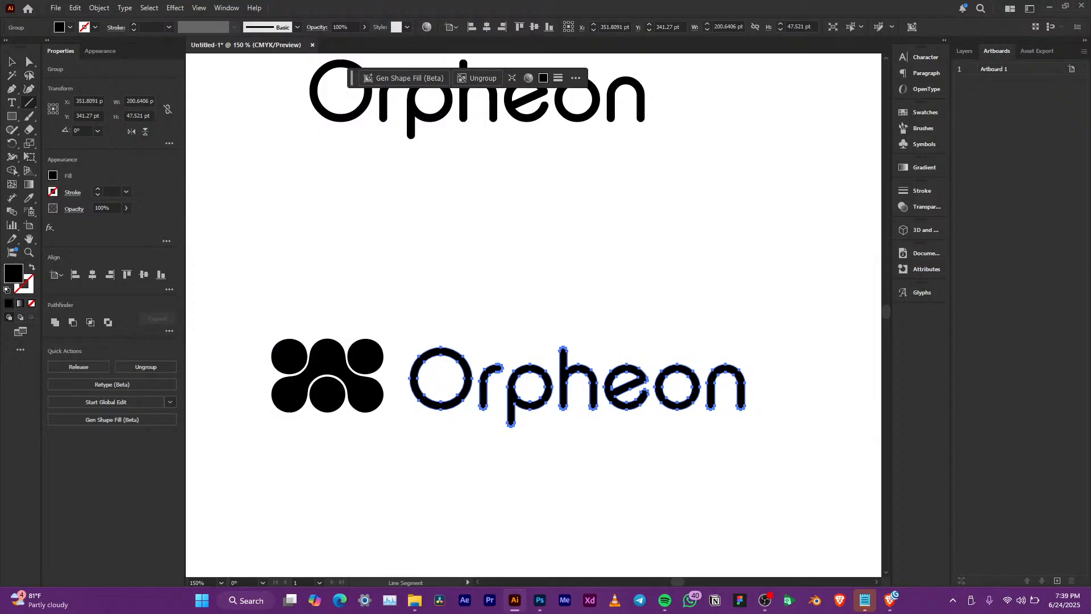
drag(245, 339, 820, 355)
scroll(735, 347, down, 2)
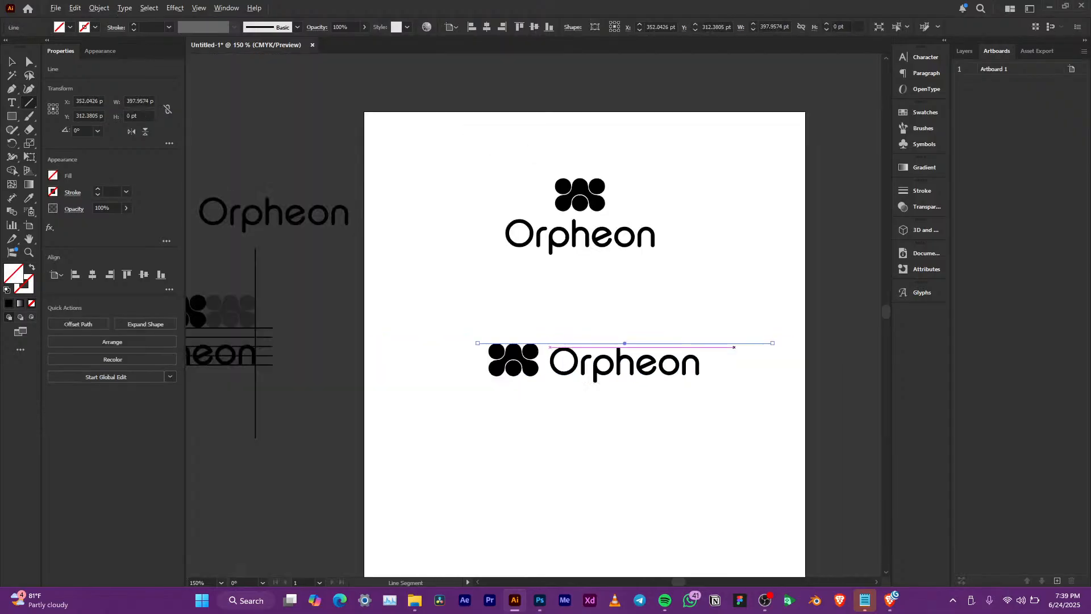
click(127, 191)
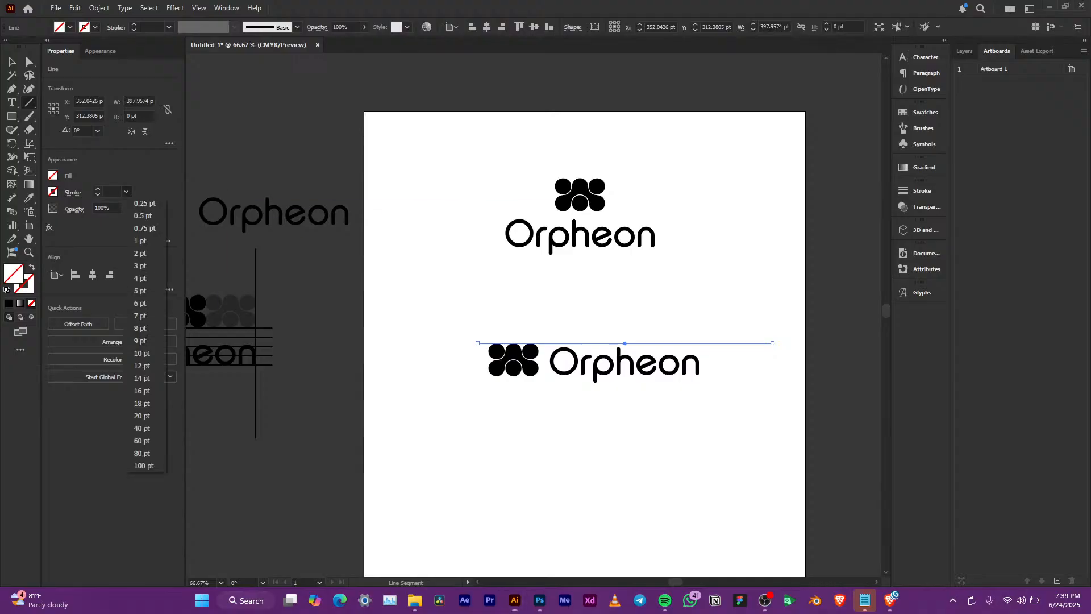
click(144, 228)
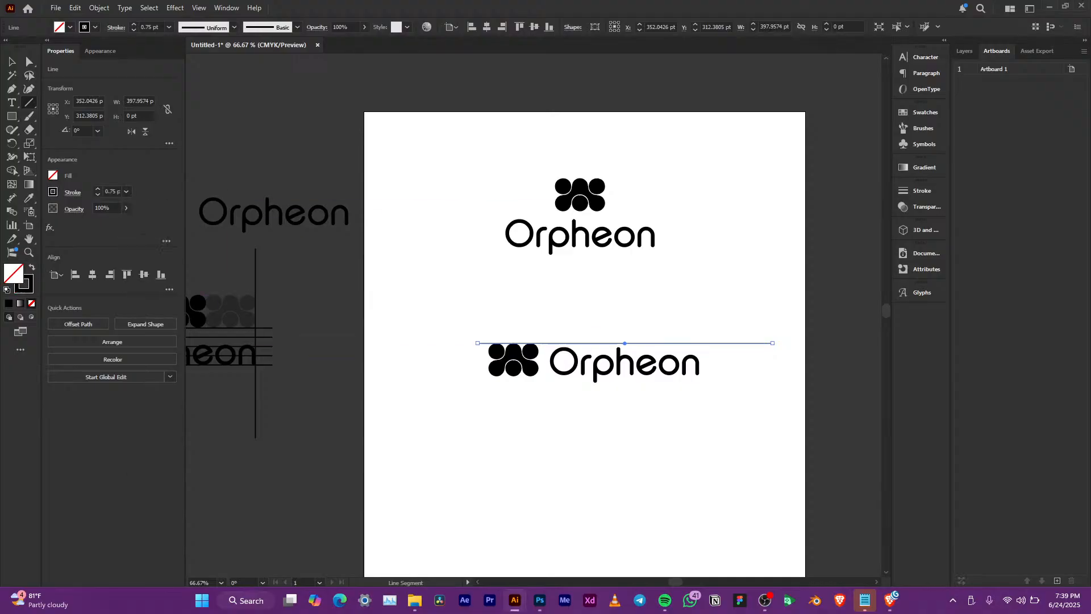
Move the line down to the top of the side-by-side wordmark's letters and place a copy along their baseline
scroll(688, 327, up, 2)
key(v)
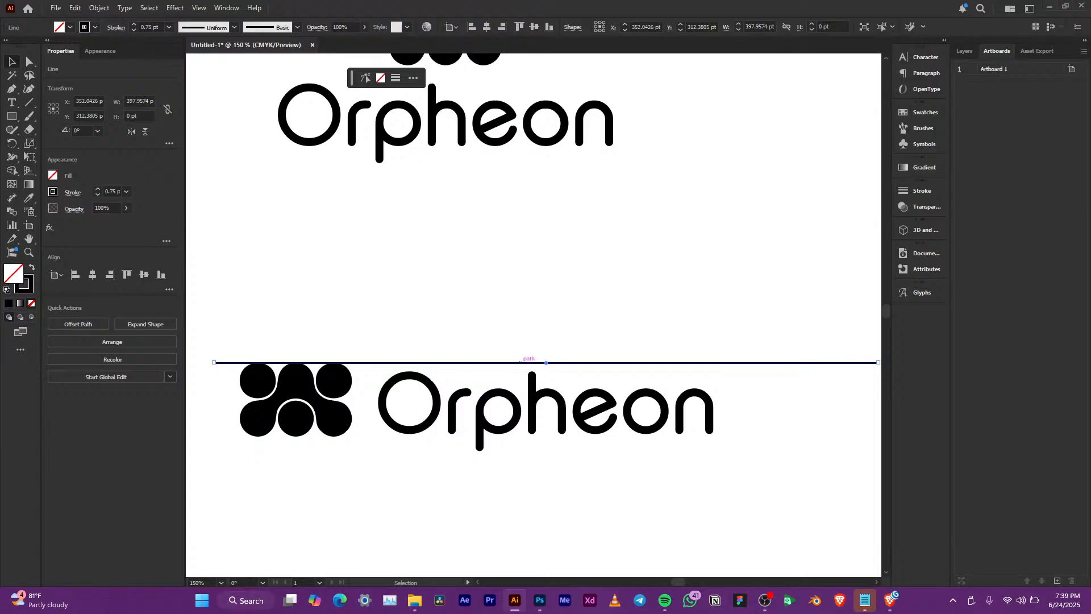
drag(520, 362, 500, 371)
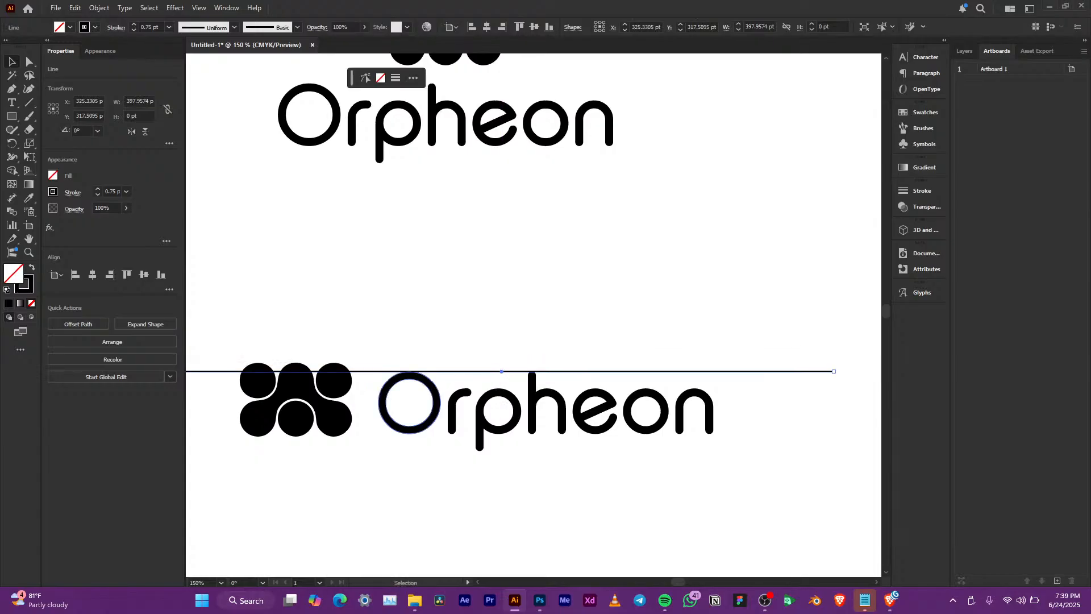
scroll(617, 318, down, 2)
drag(621, 317, 622, 378)
drag(407, 324, 491, 353)
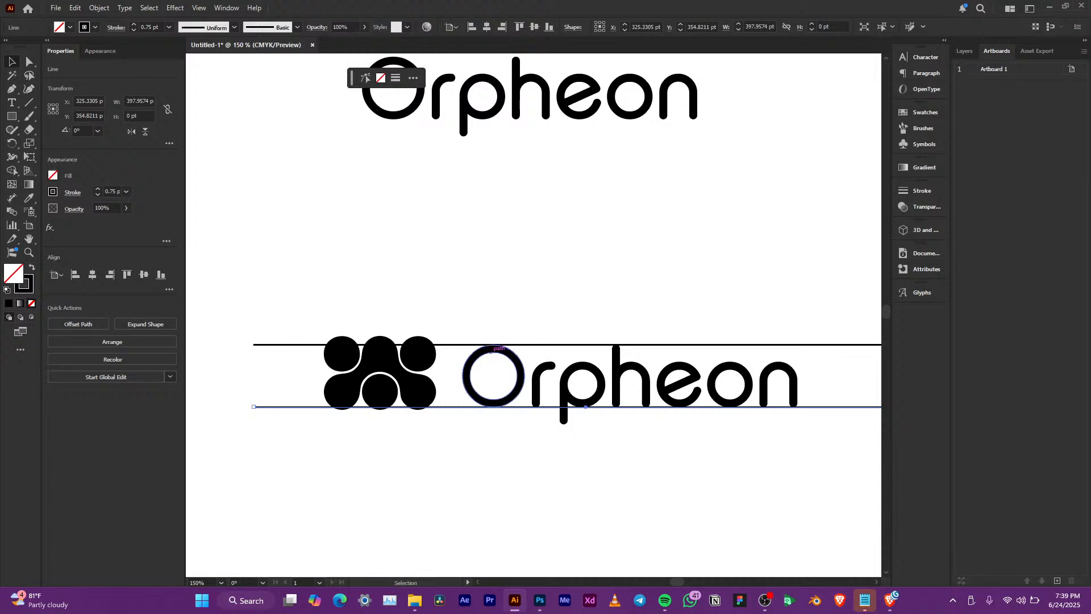
Copy the top line about midway between the two horizontal lines across the side-by-side logo
key(ctrl+0)
key(ctrl+1)
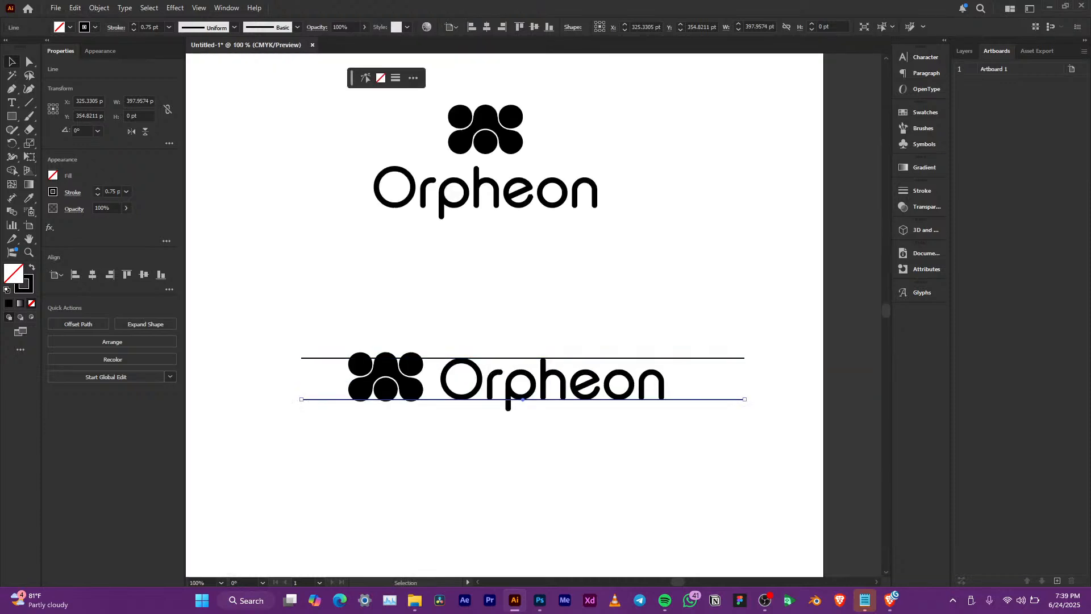
drag(709, 358, 709, 376)
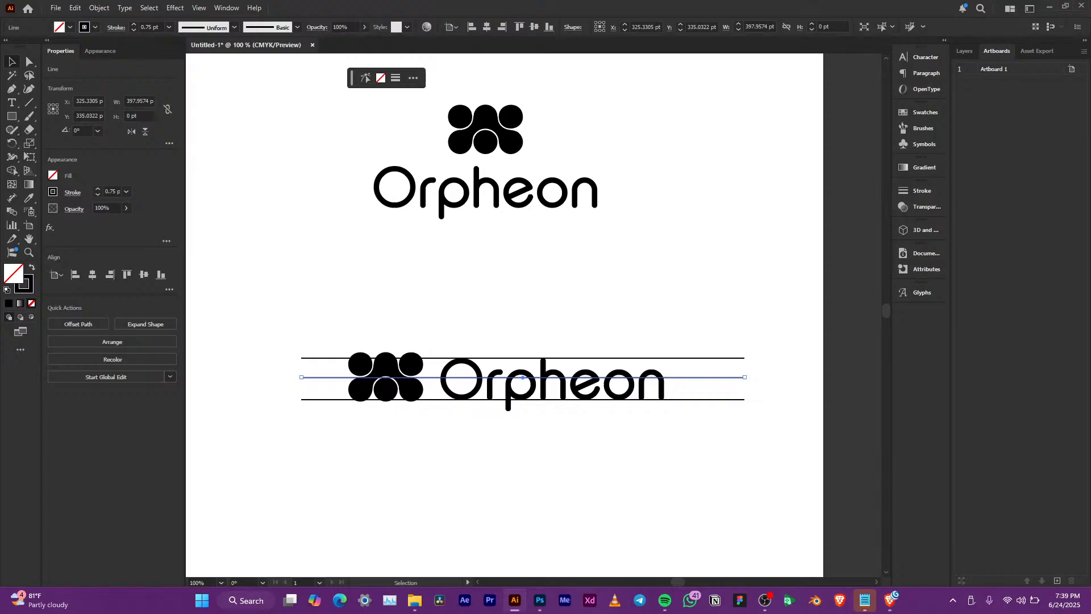
Distribute the three horizontal lines across the side-by-side logo at equal vertical spacing
drag(748, 334, 699, 487)
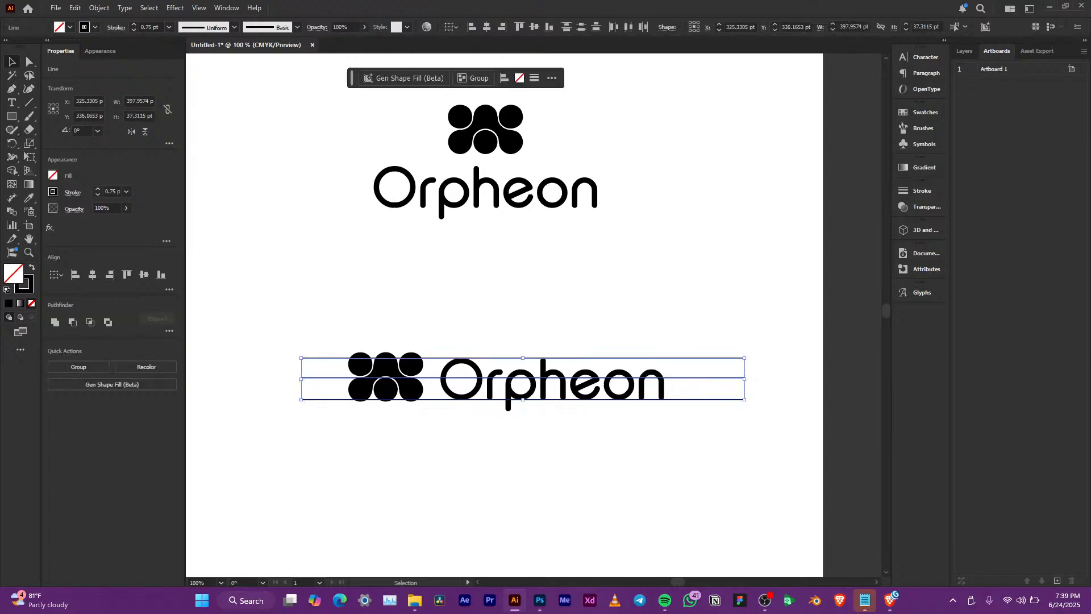
click(581, 27)
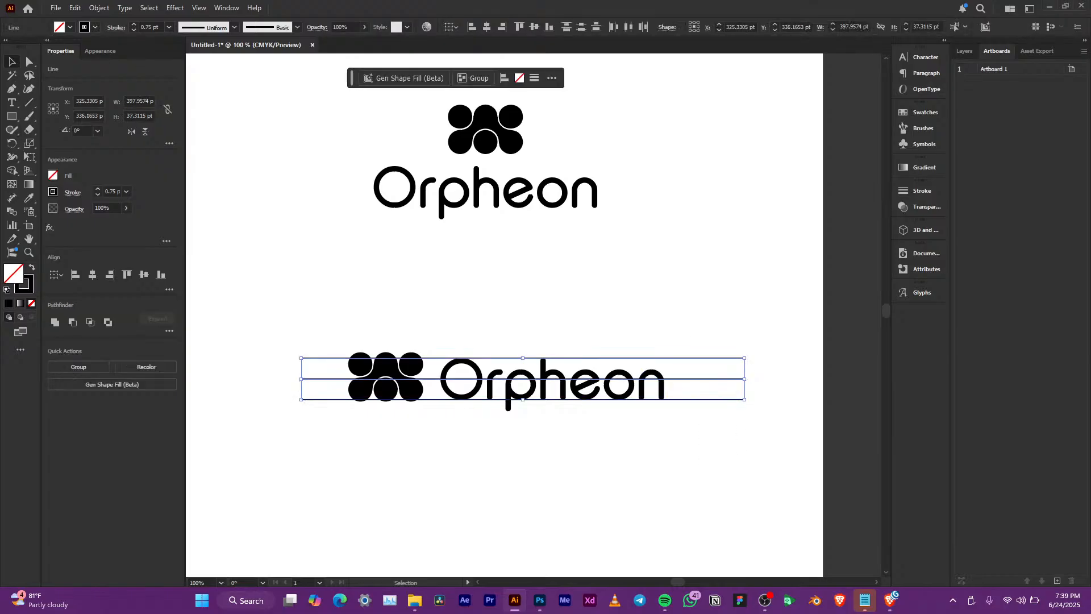
click(733, 324)
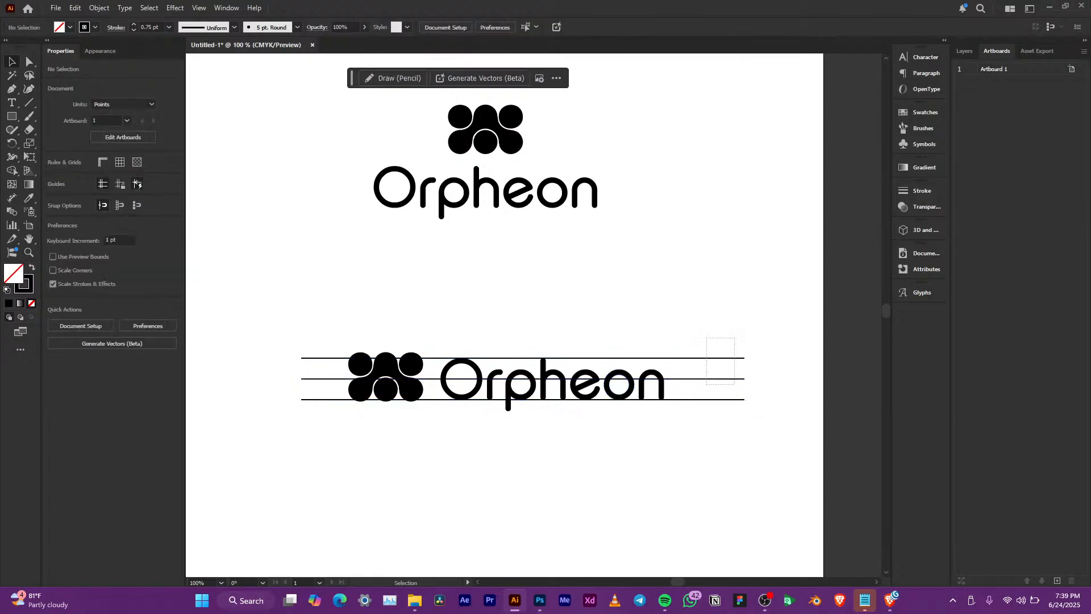
Make a copy of the upper two horizontal lines rotated by 90°
drag(707, 385, 708, 385)
right_click(731, 400)
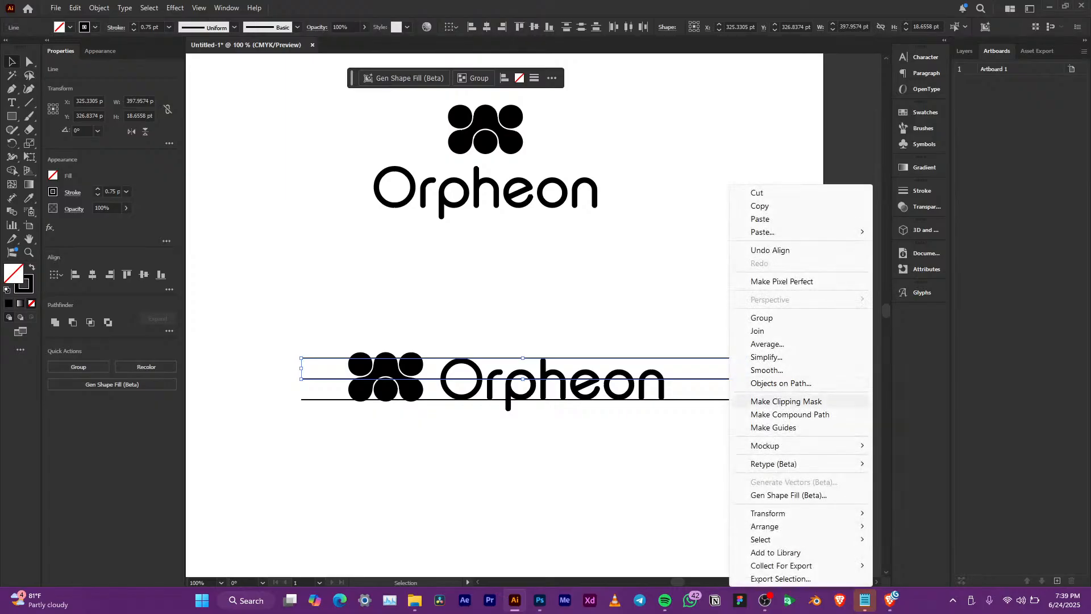
mouse_move(796, 513)
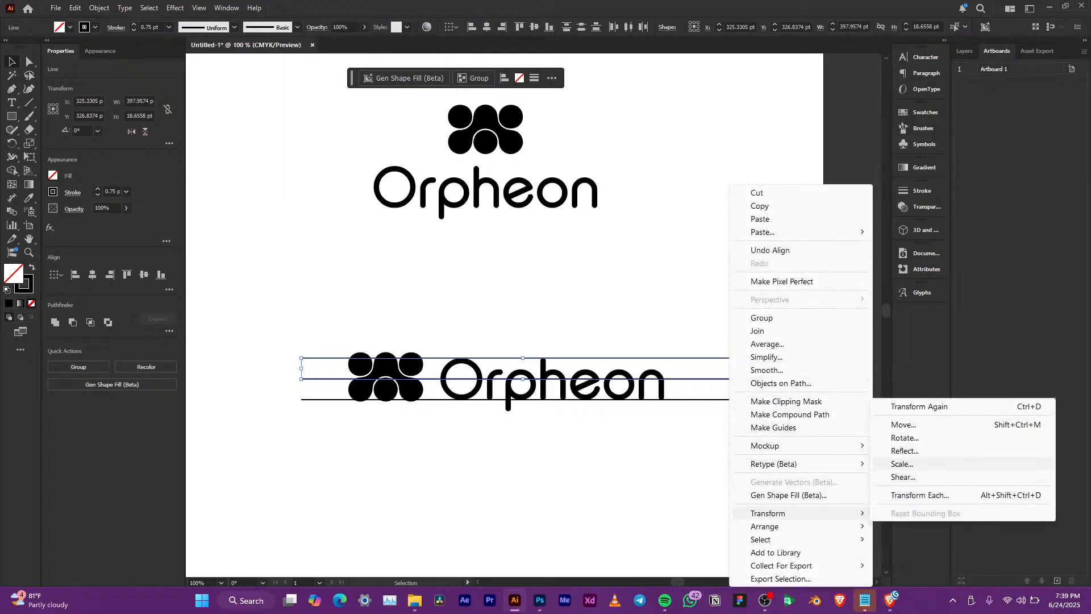
click(904, 438)
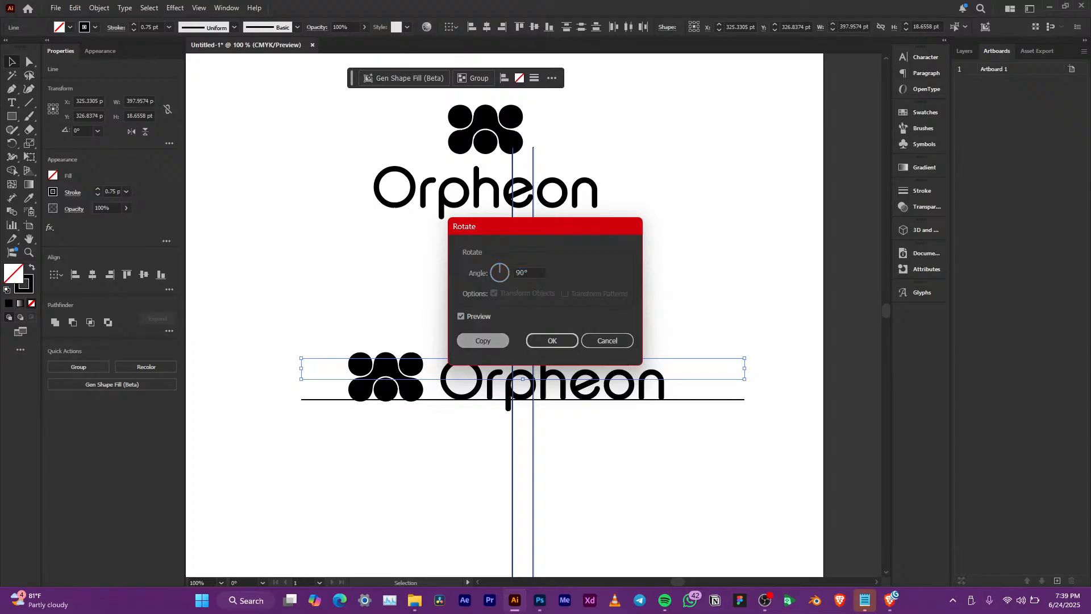
click(483, 340)
Move the vertical pair against the left edge of the side-by-side wordmark's O and shift the mark left to meet the left line
drag(512, 435, 430, 399)
scroll(370, 381, up, 3)
click(370, 381)
scroll(520, 370, down, 2)
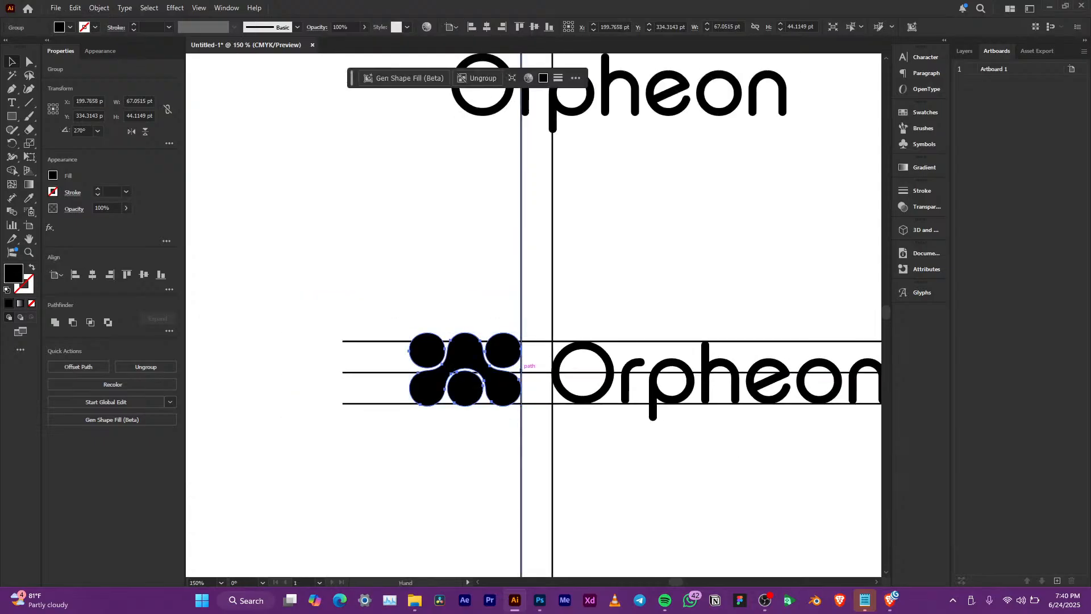
drag(521, 369, 421, 461)
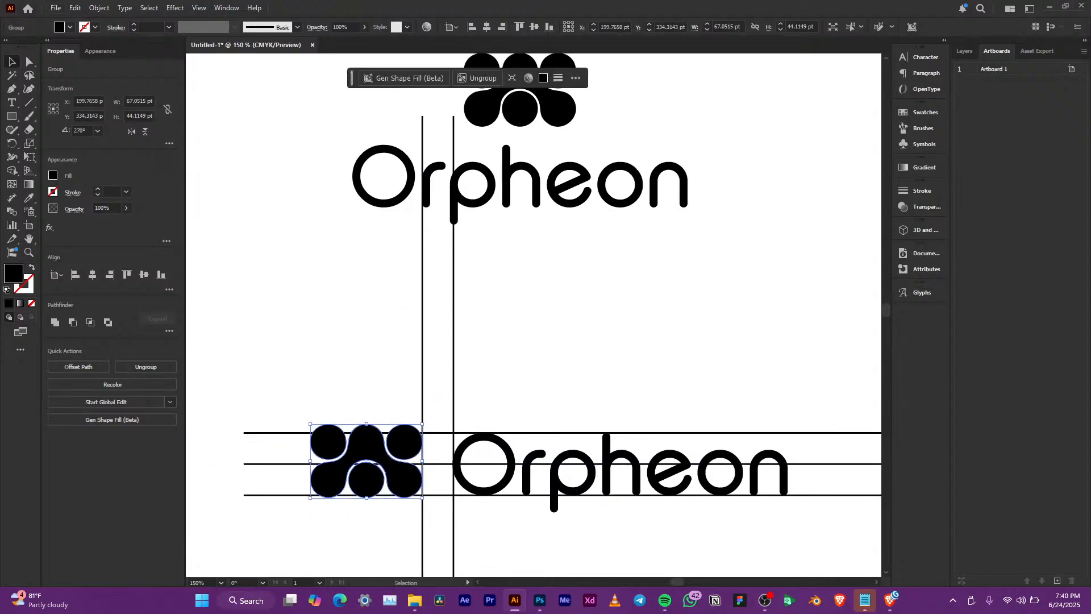
key(ctrl+minus)
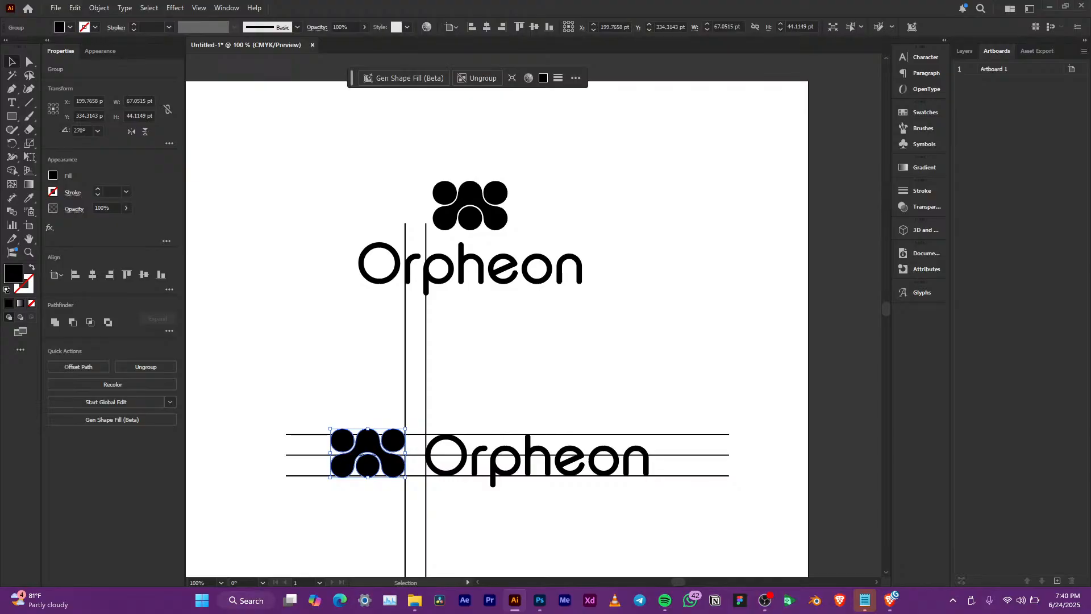
Copy a horizontal line between the upper two lines of the side-by-side logo and space the three lines evenly
key(ctrl+shift+a)
key(ctrl+minus)
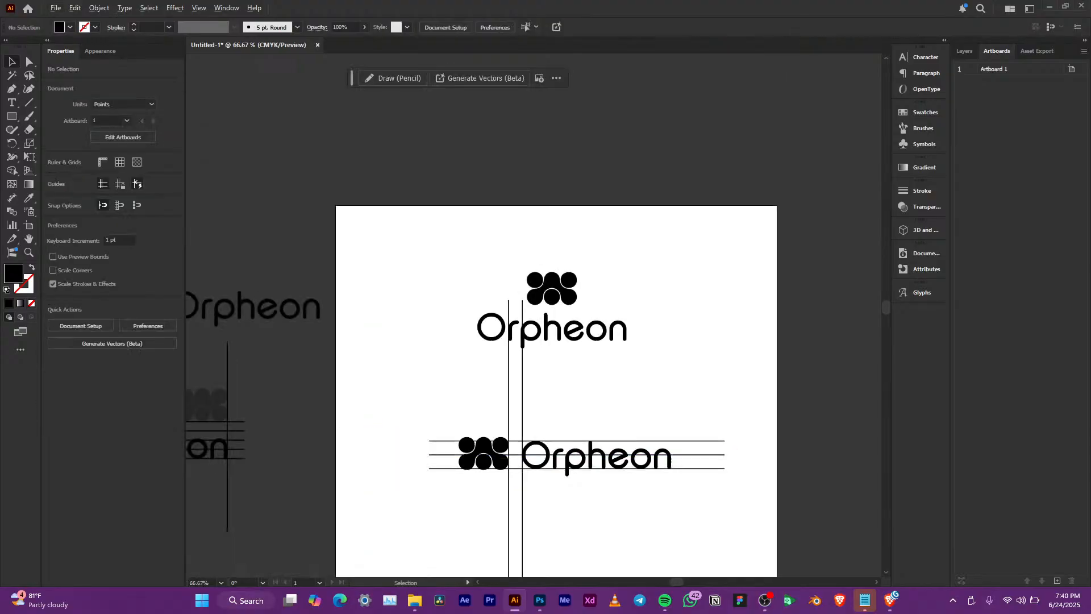
key(ctrl+plus)
key(ctrl+plus)
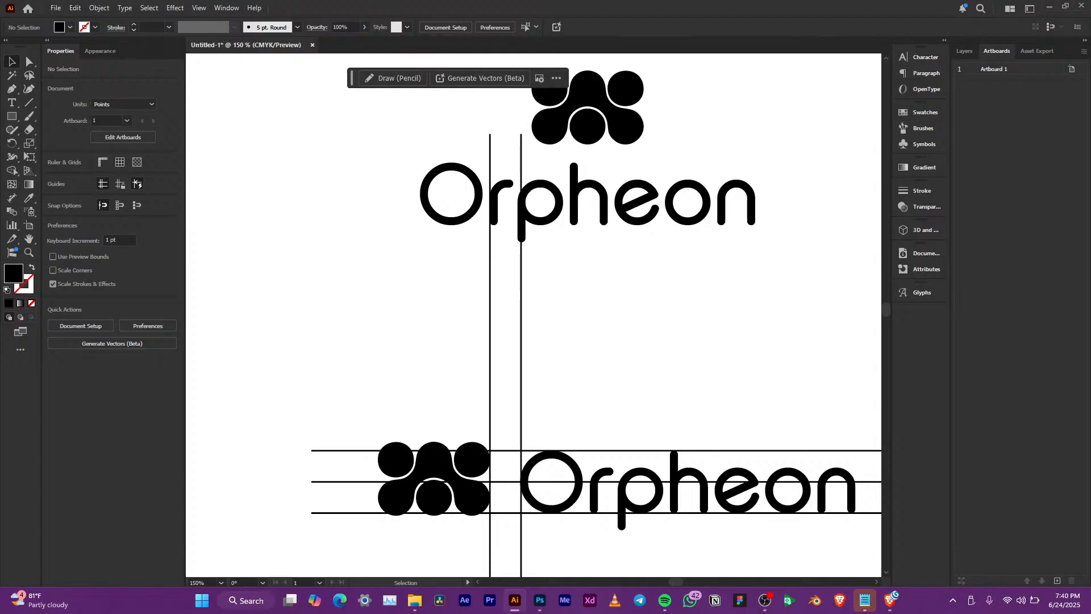
drag(614, 319, 431, 325)
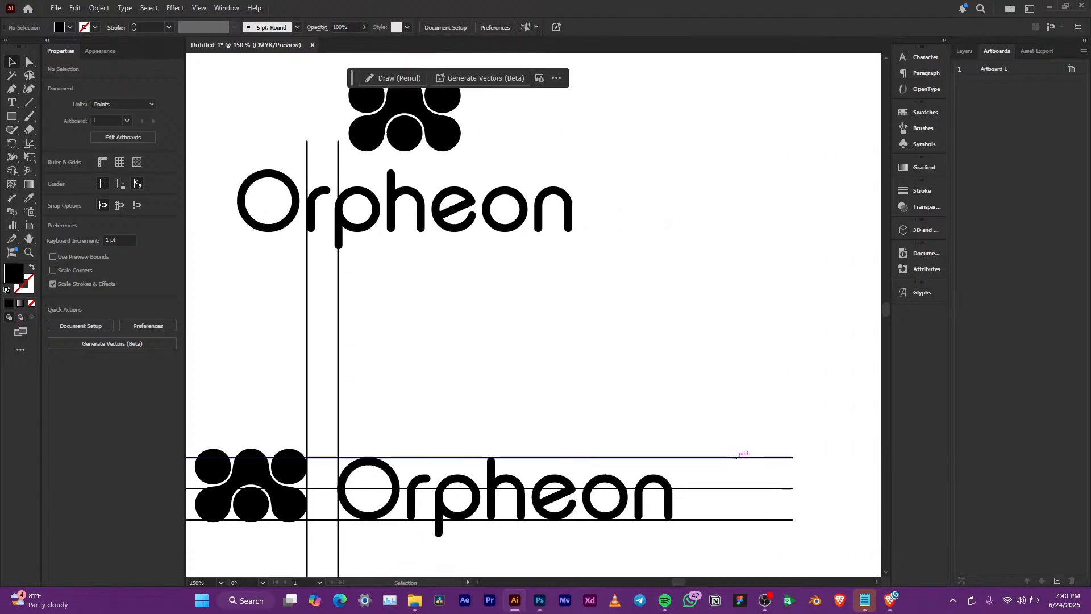
drag(736, 457, 765, 490)
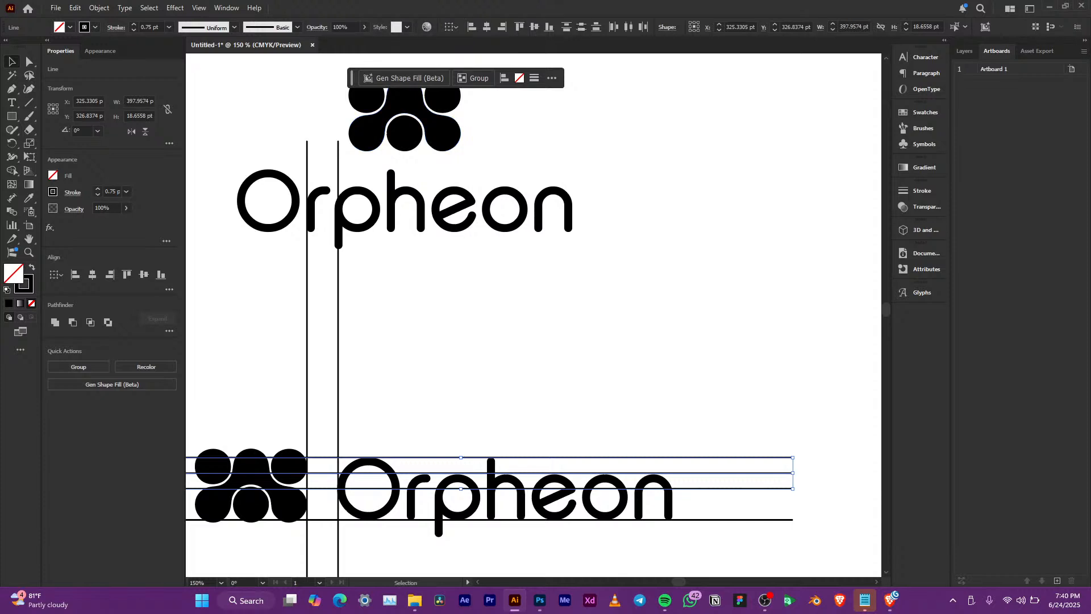
key(ctrl+shift+a)
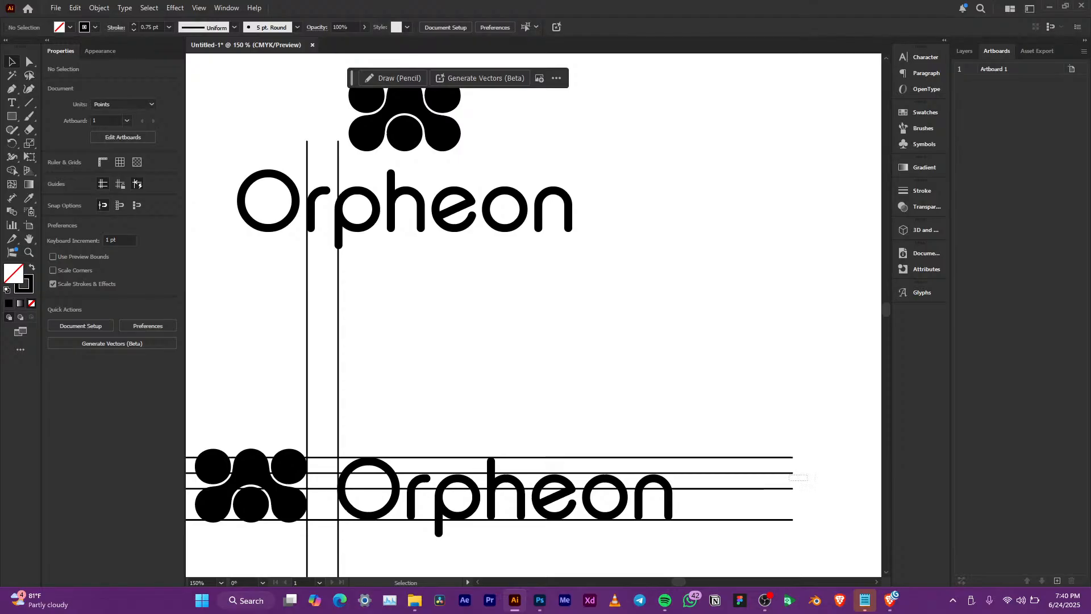
Copy the narrow pair of top horizontal lines one spacing above the top line and one spacing below the wordmark's baseline
drag(789, 476, 761, 432)
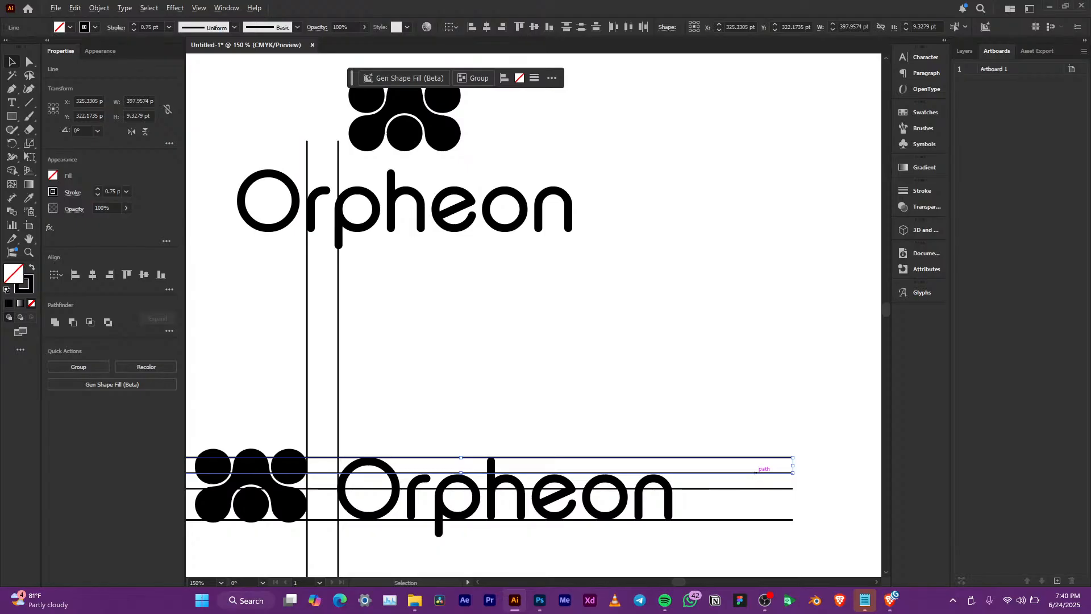
drag(756, 473, 756, 457)
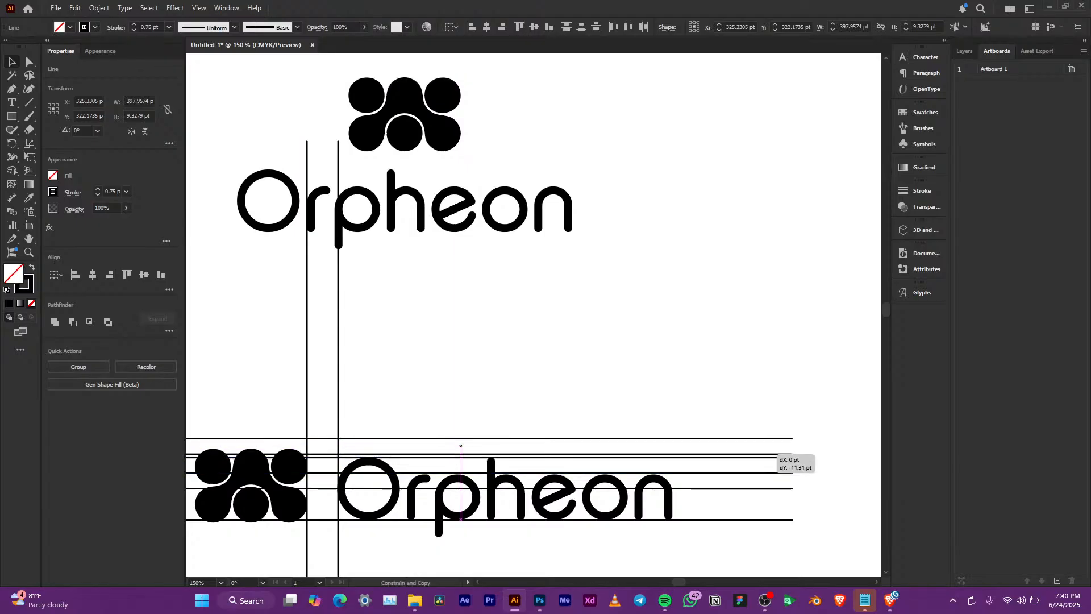
drag(756, 456, 756, 520)
drag(460, 520, 461, 536)
Delete the duplicate lines at the wordmark's top and baseline, and the line between the wordmark's top and centre lines
click(847, 513)
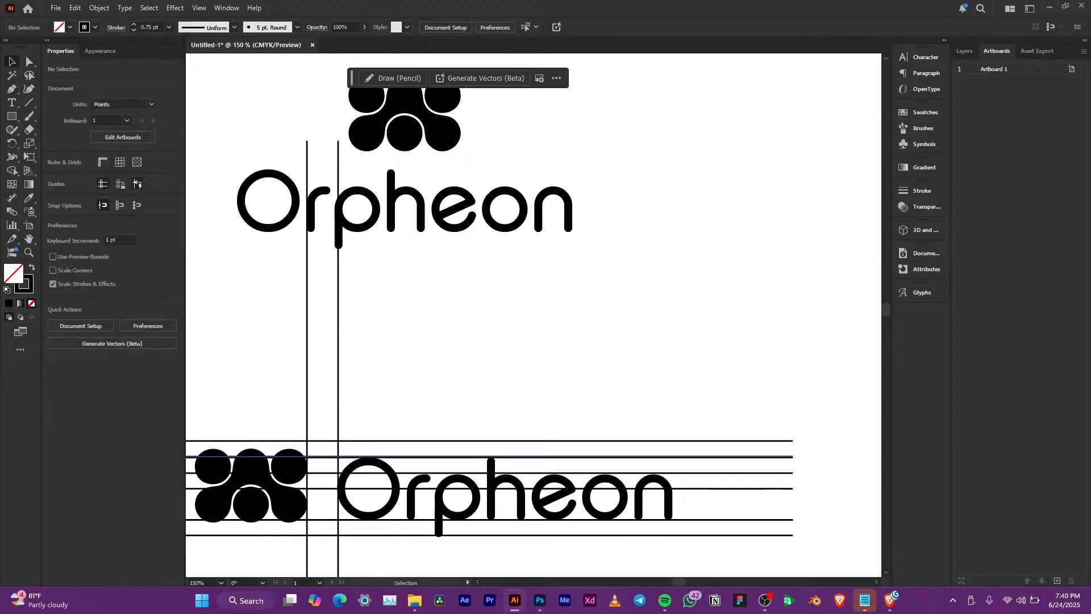
click(762, 457)
key(Delete)
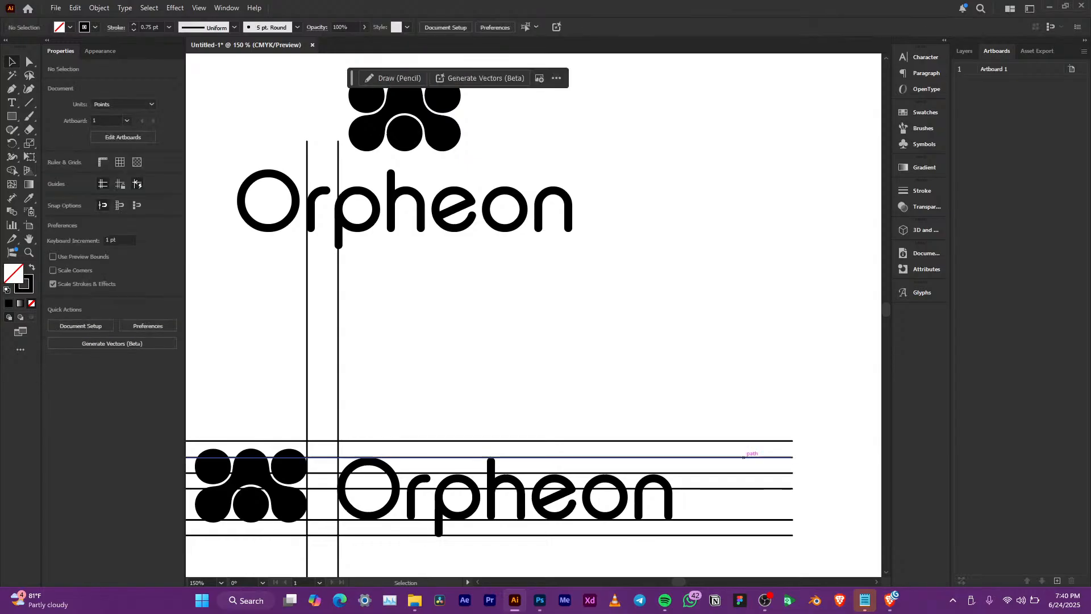
click(762, 519)
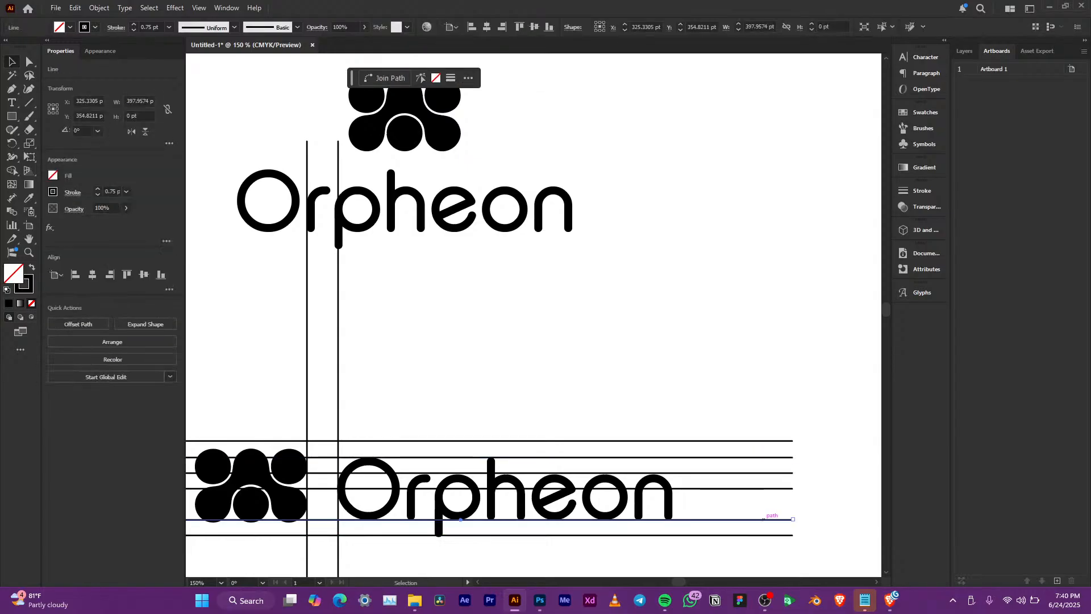
key(Delete)
drag(244, 473, 434, 462)
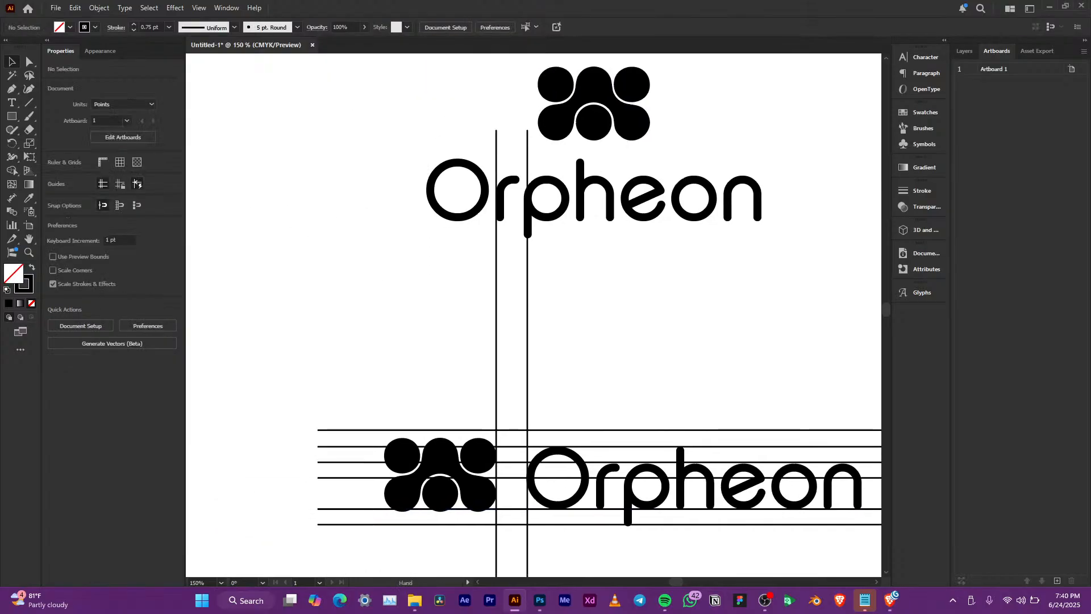
click(446, 462)
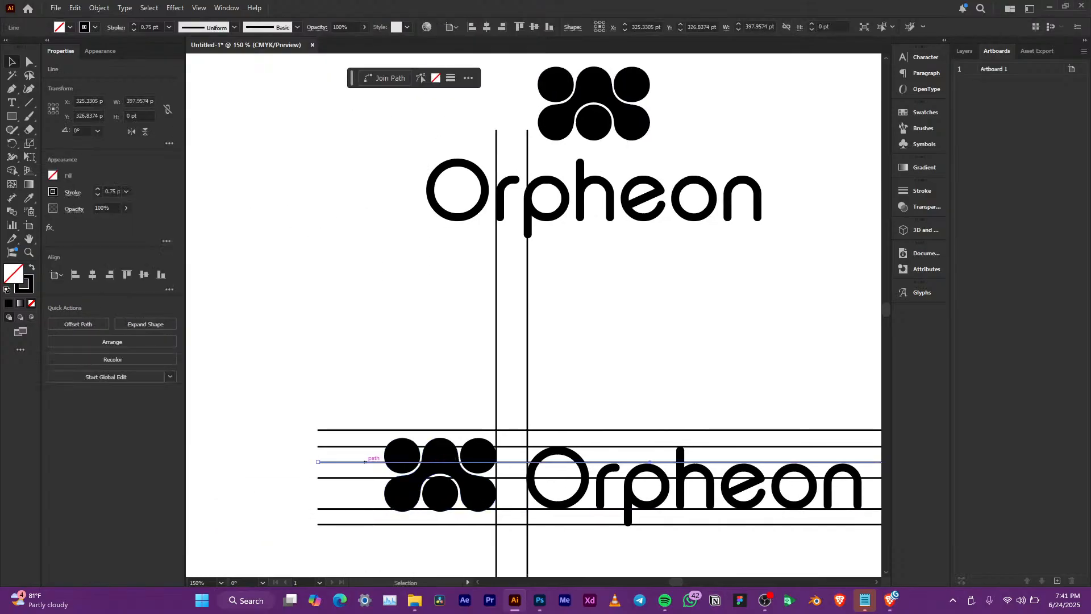
key(Delete)
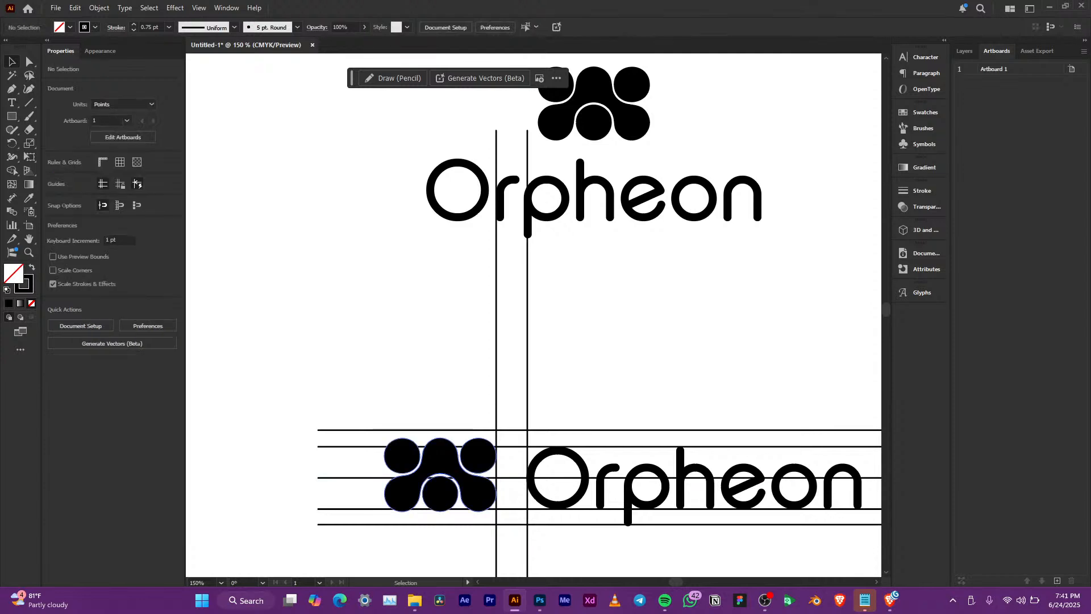
Enlarge the side-by-side mark to about 86 × 56.6 pt between the outermost horizontal lines and align its right edge to the left vertical line
click(443, 501)
drag(441, 511, 449, 524)
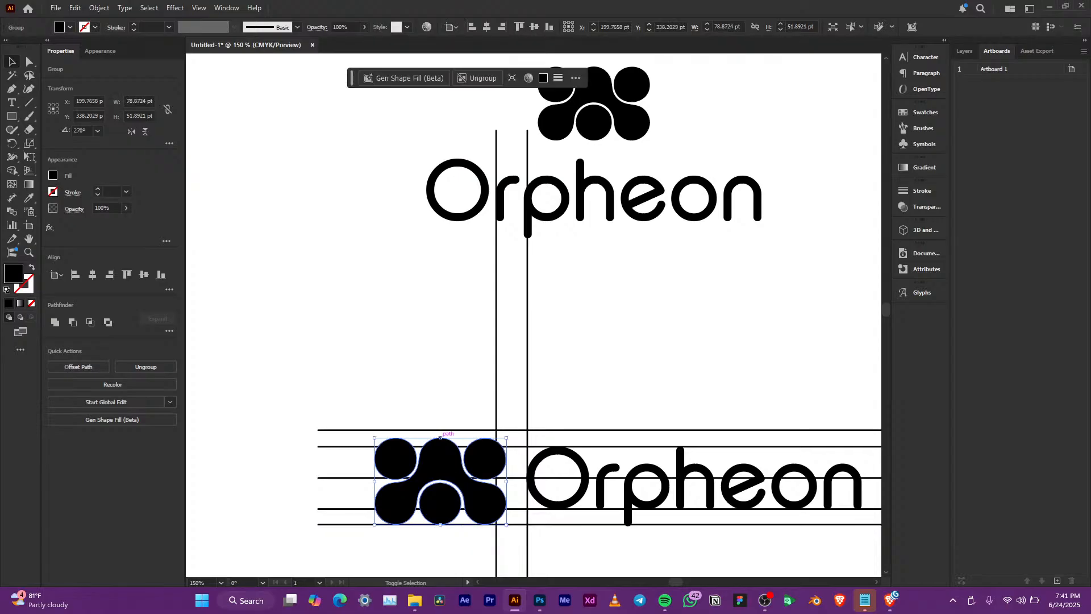
drag(440, 437, 441, 430)
drag(440, 476, 425, 476)
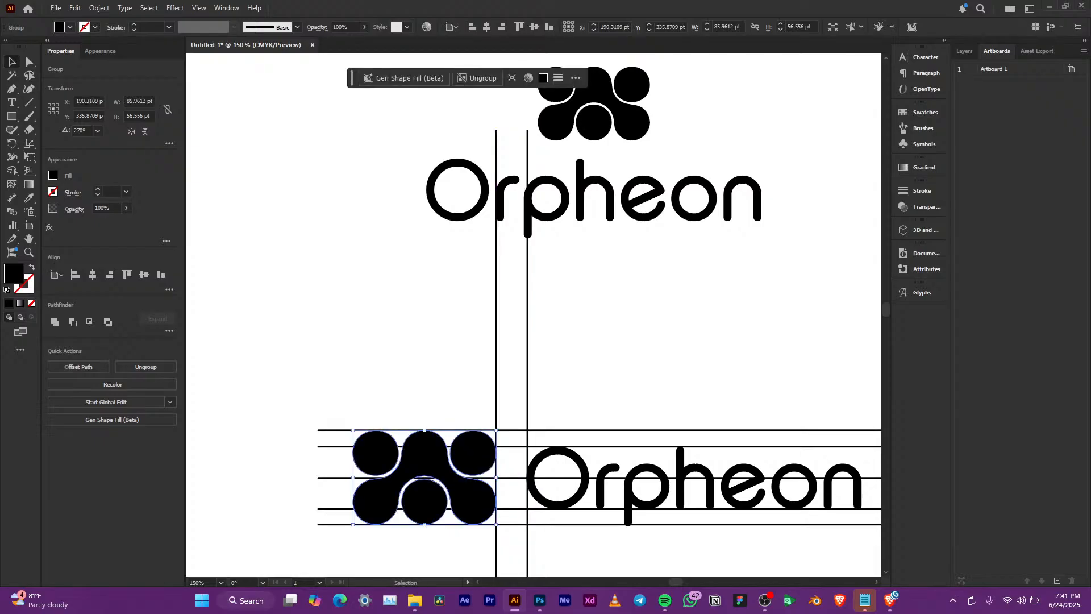
click(600, 353)
Copy a vertical line into the gap between the mark and wordmark and distribute the three vertical lines evenly
scroll(600, 353, down, 1)
scroll(612, 354, down, 2)
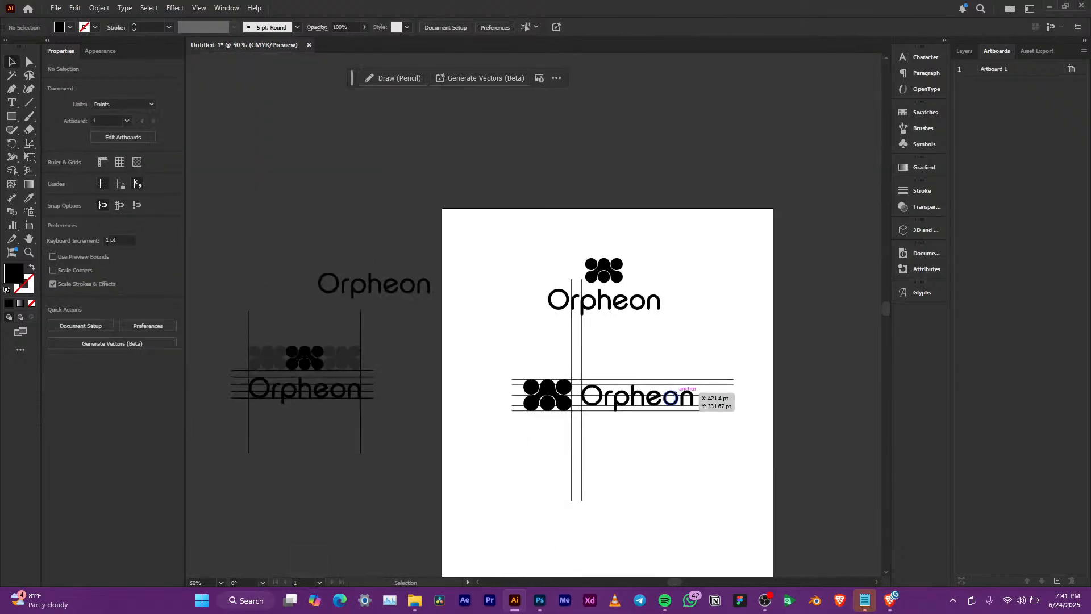
drag(678, 394, 634, 410)
scroll(500, 384, up, 4)
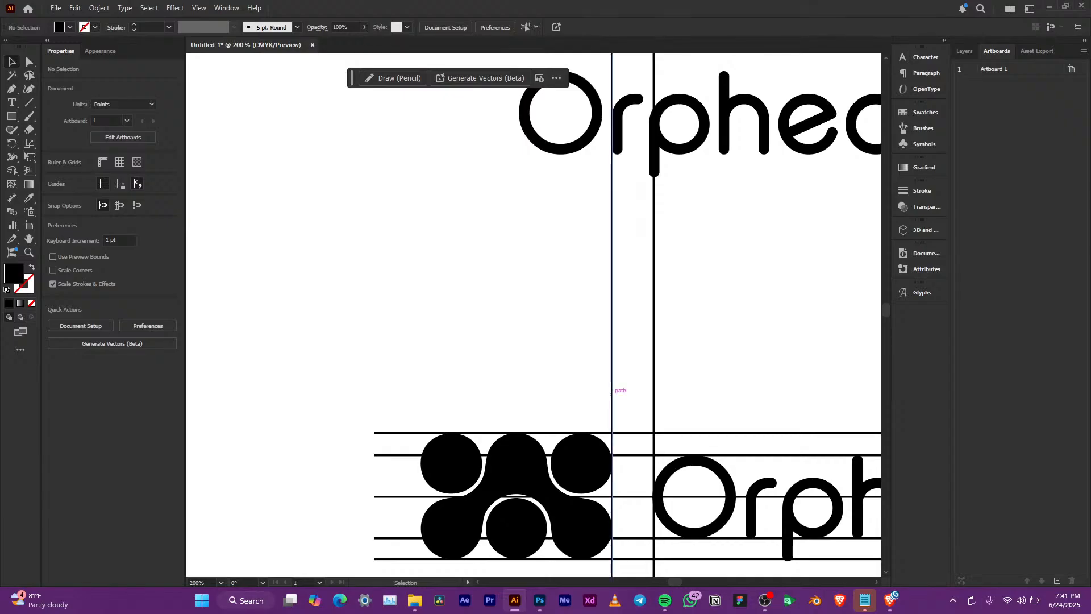
drag(612, 392, 632, 398)
drag(712, 368, 584, 339)
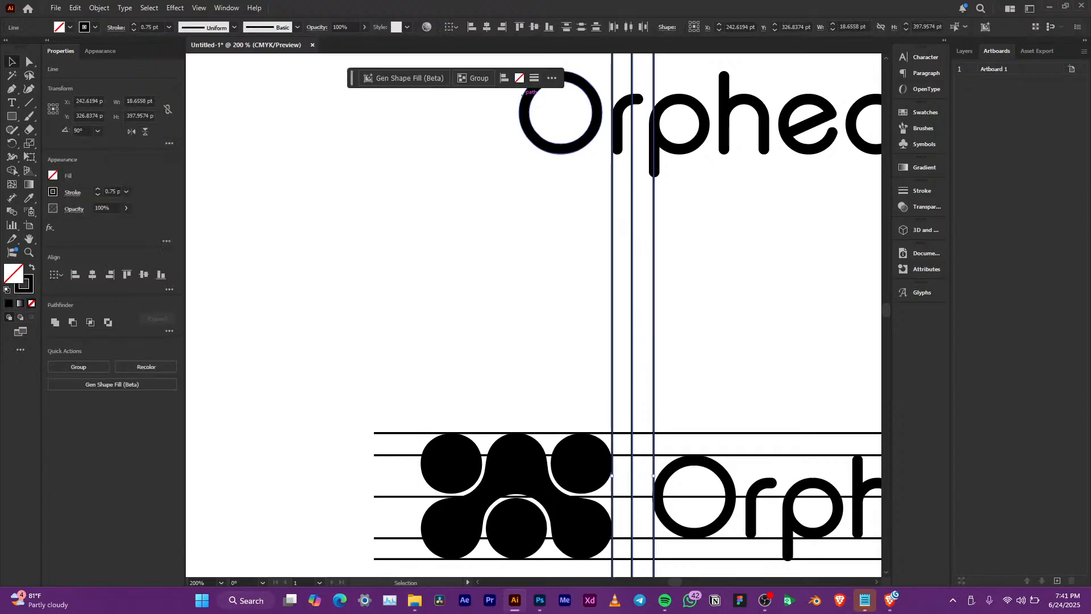
click(628, 27)
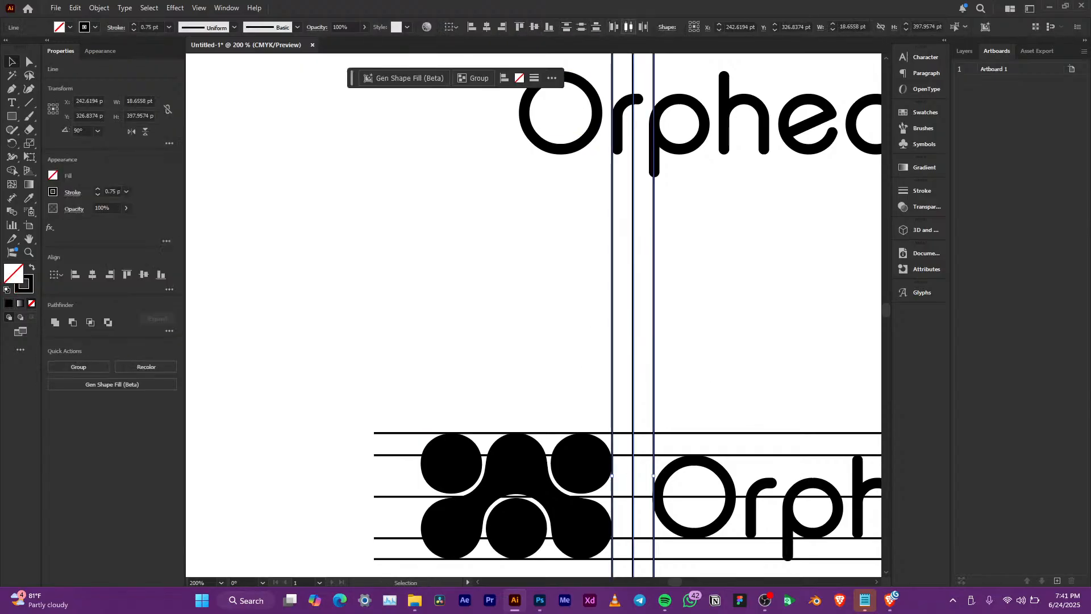
click(546, 290)
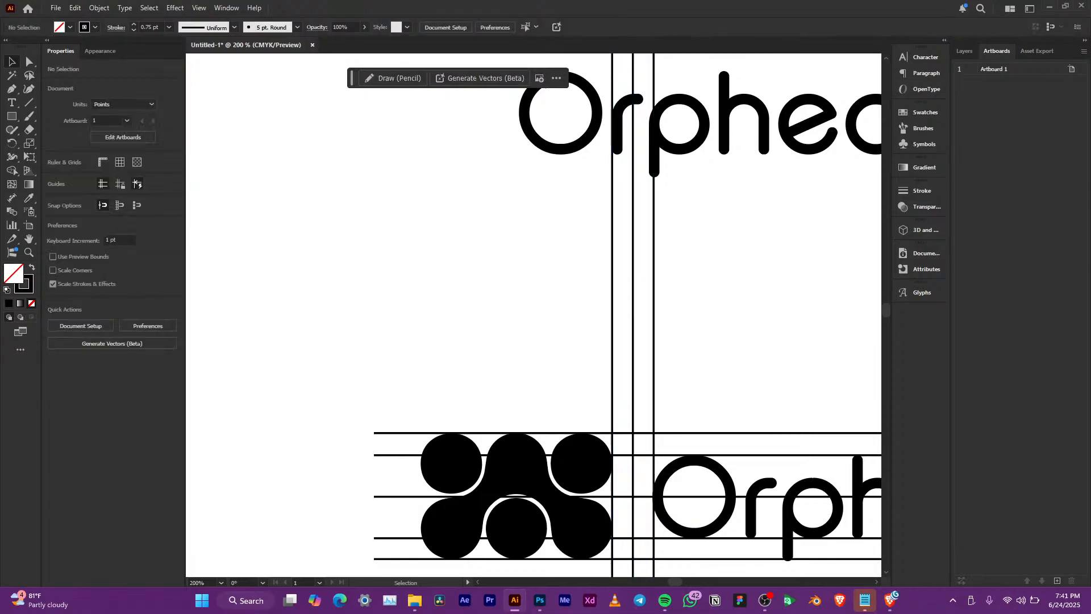
Move the side-by-side mark right until its right edge meets the middle vertical line
click(612, 383)
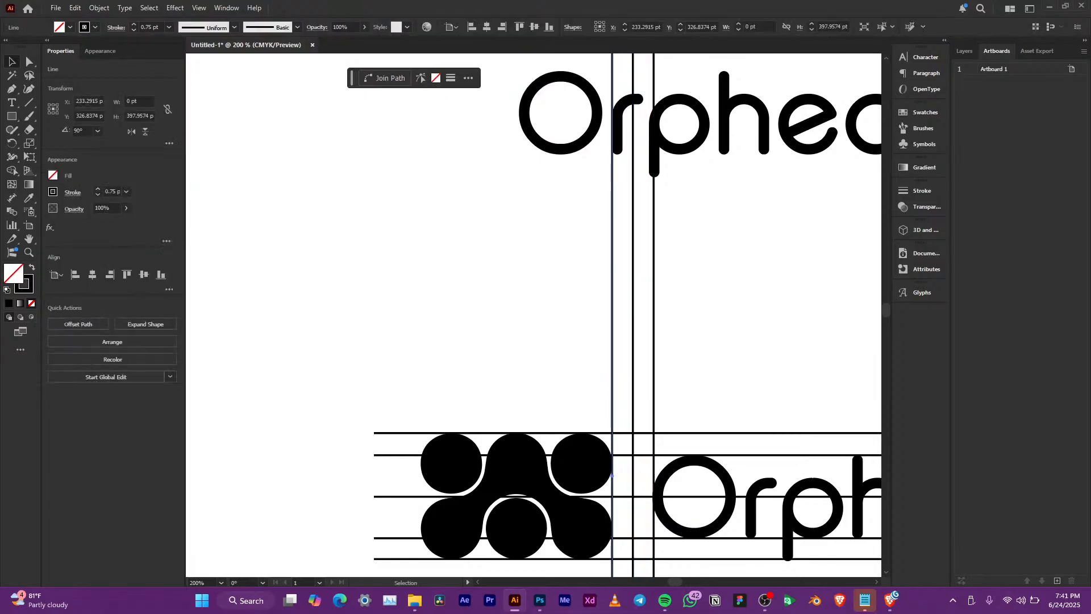
drag(551, 483, 576, 483)
click(612, 294)
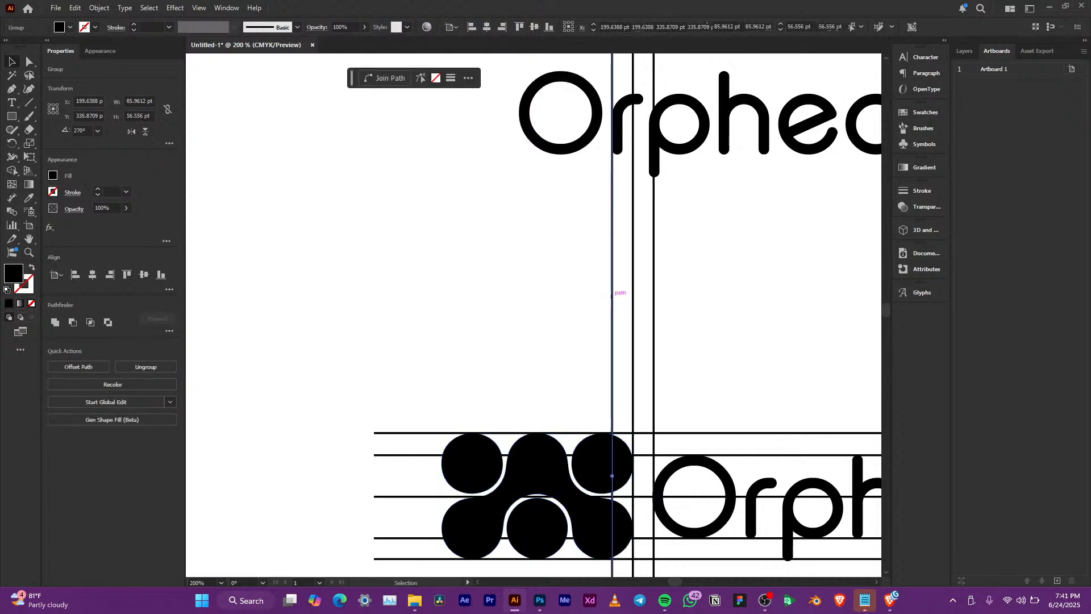
scroll(715, 305, down, 3)
Place a copy of the side-by-side logo with all its construction lines on the pasteboard left of the artboard
mouse_move(825, 433)
mouse_down()
mouse_move(765, 397)
mouse_move(616, 346)
mouse_up()
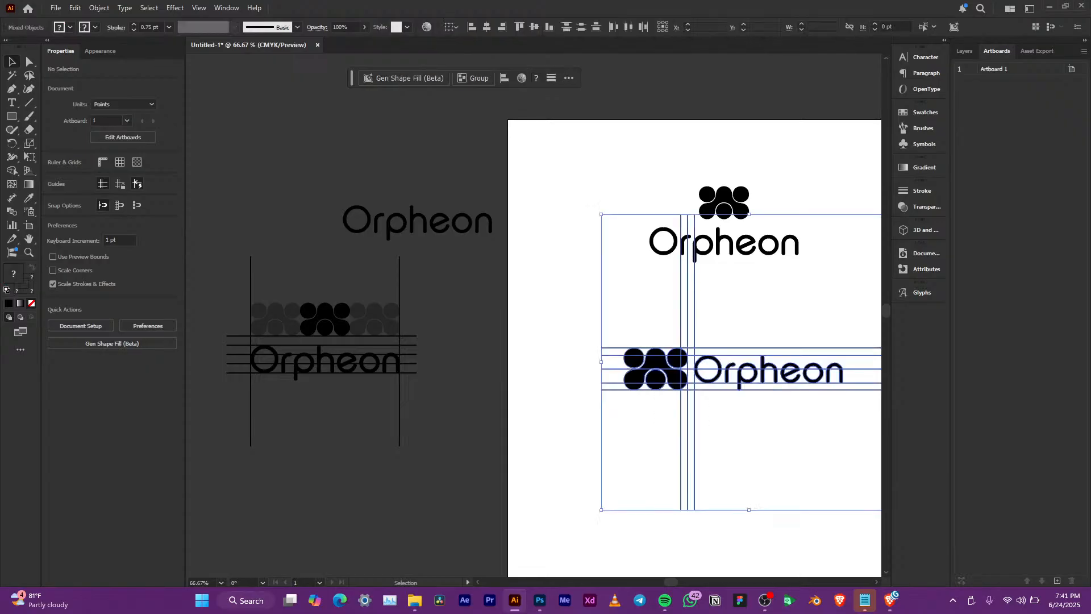
scroll(741, 337, down, 2)
drag(743, 347, 403, 422)
Delete the vertical and horizontal construction lines from the side-by-side logo on the artboard
scroll(808, 358, up, 3)
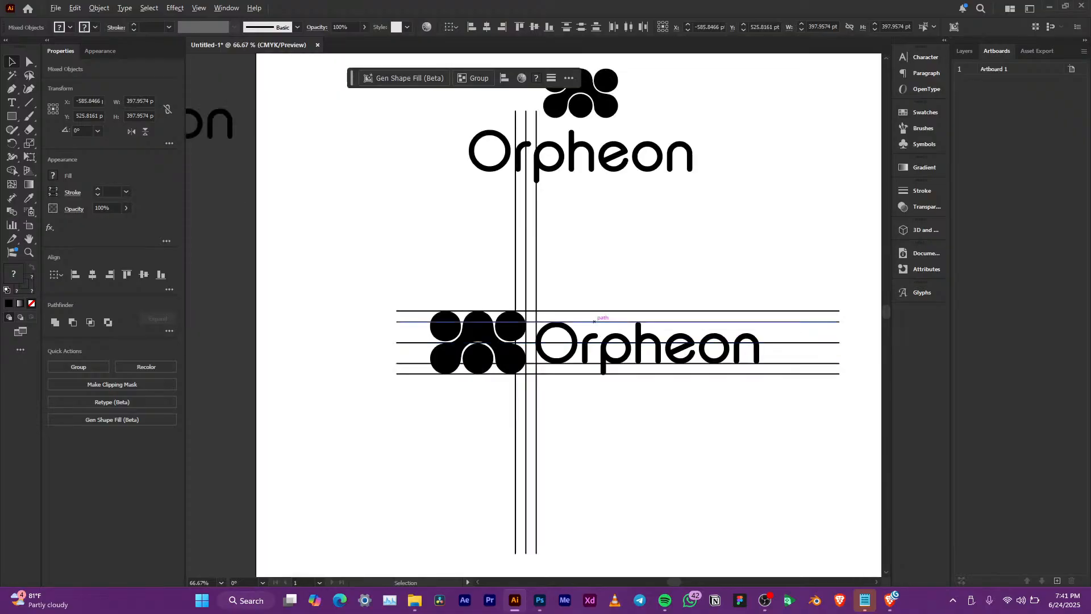
drag(617, 266, 504, 250)
key(Delete)
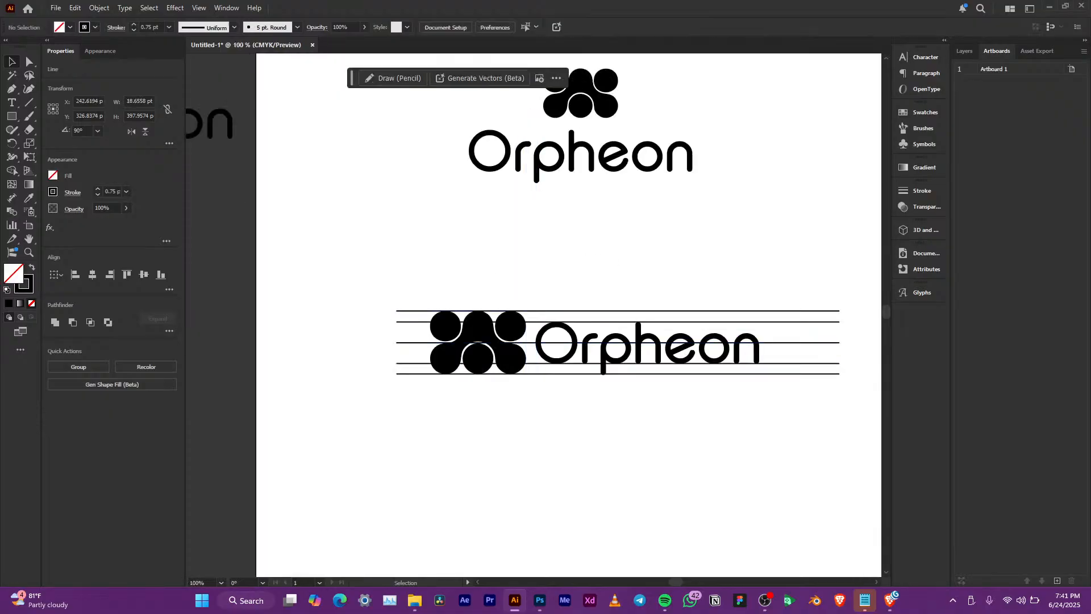
drag(810, 270, 836, 404)
key(Delete)
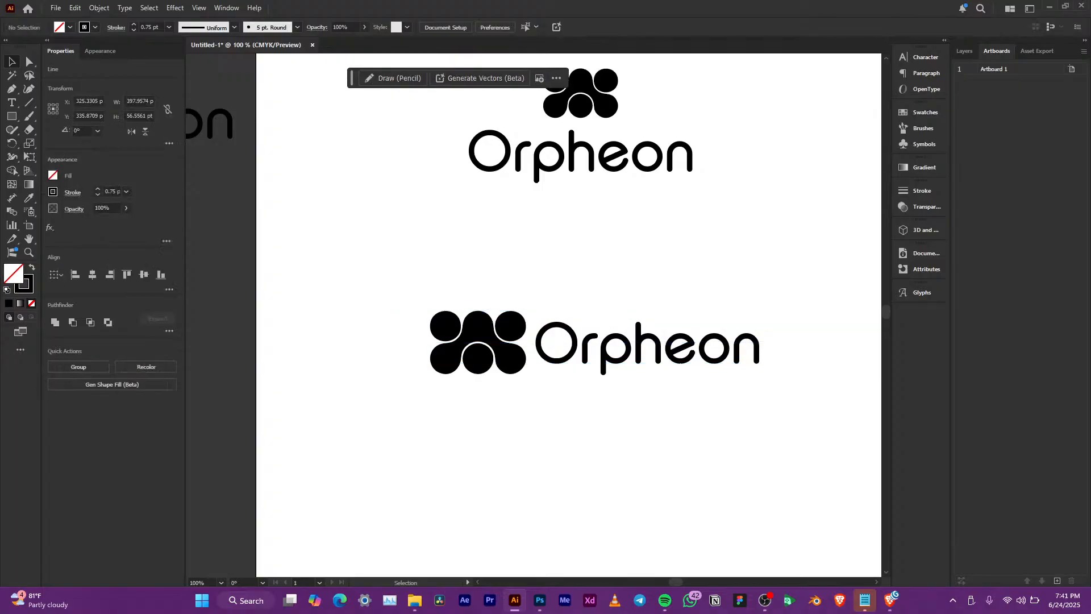
Group the mark and wordmark of the side-by-side logo on the artboard
scroll(677, 344, down, 1)
drag(681, 340, 664, 406)
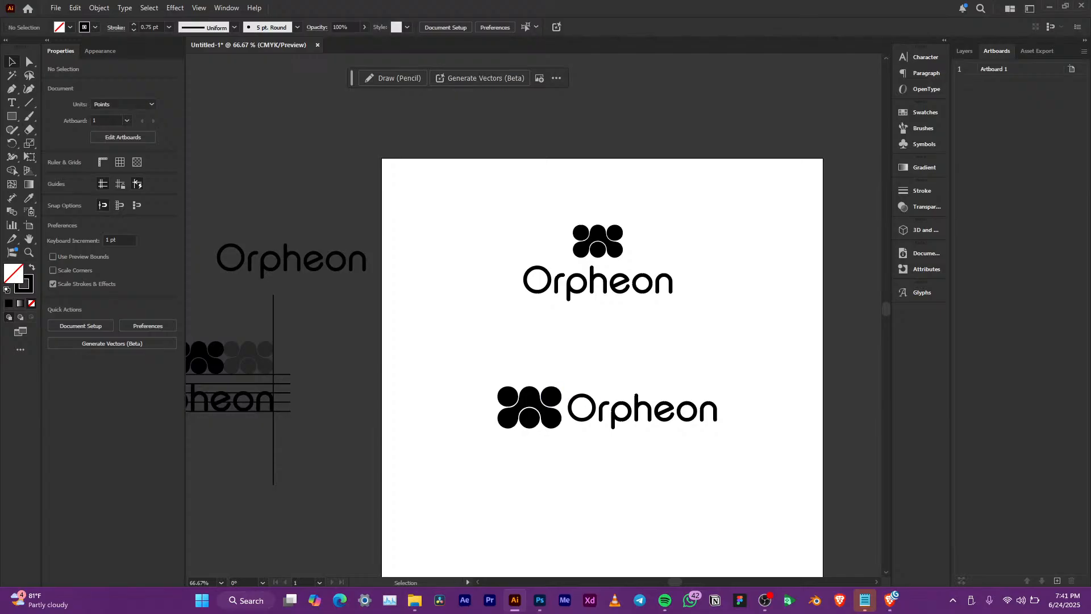
drag(754, 436, 481, 371)
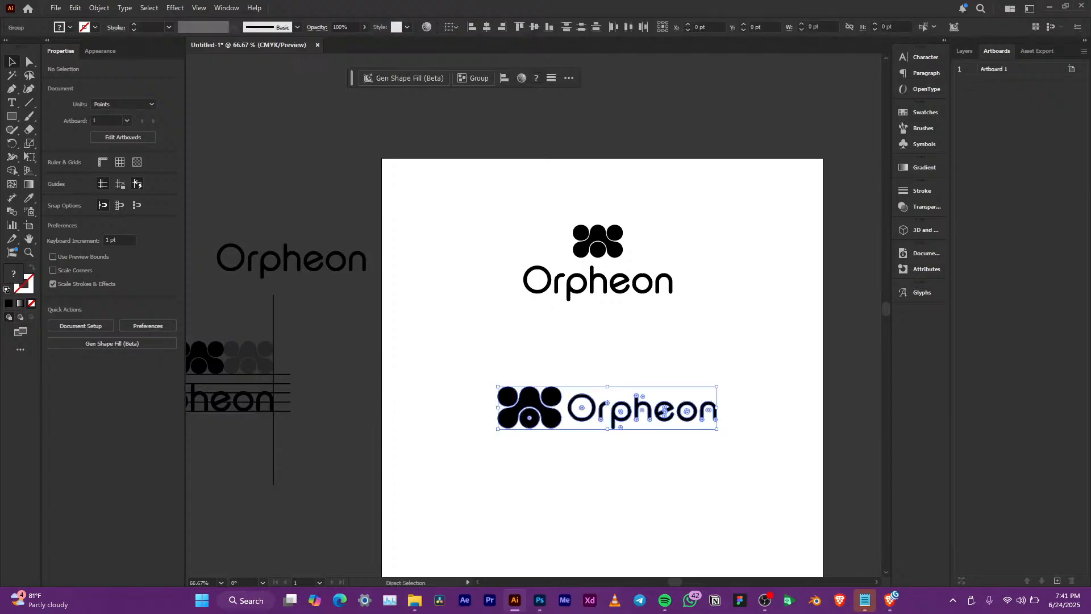
key(ctrl+g)
click(694, 255)
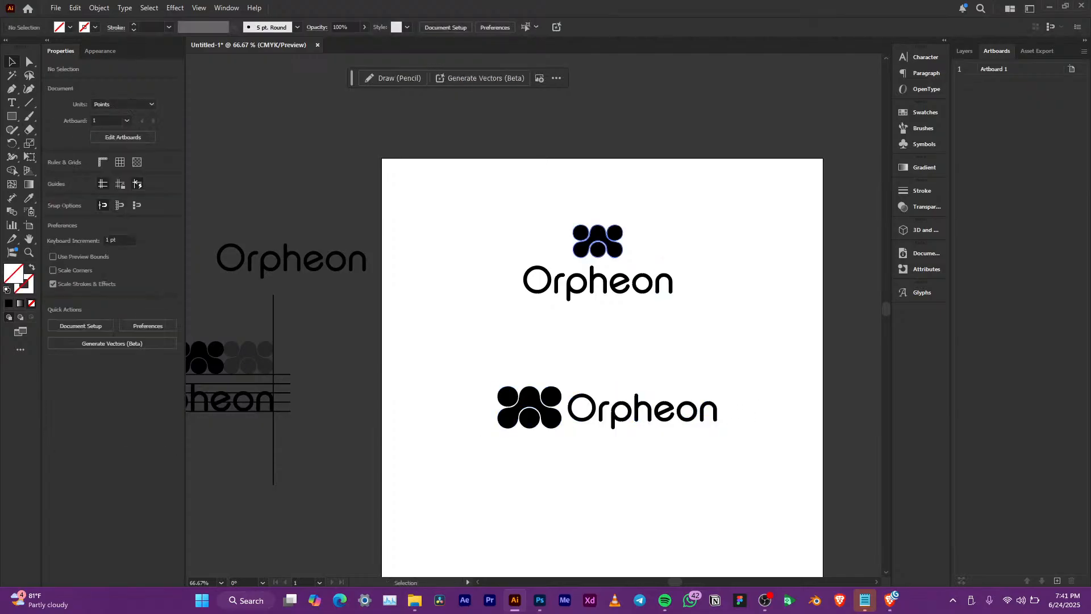
Place a copy of the stacked logo's mark below the side-by-side logo, and group the stacked logo's mark and wordmark
click(607, 238)
drag(607, 238, 598, 518)
drag(723, 316, 475, 237)
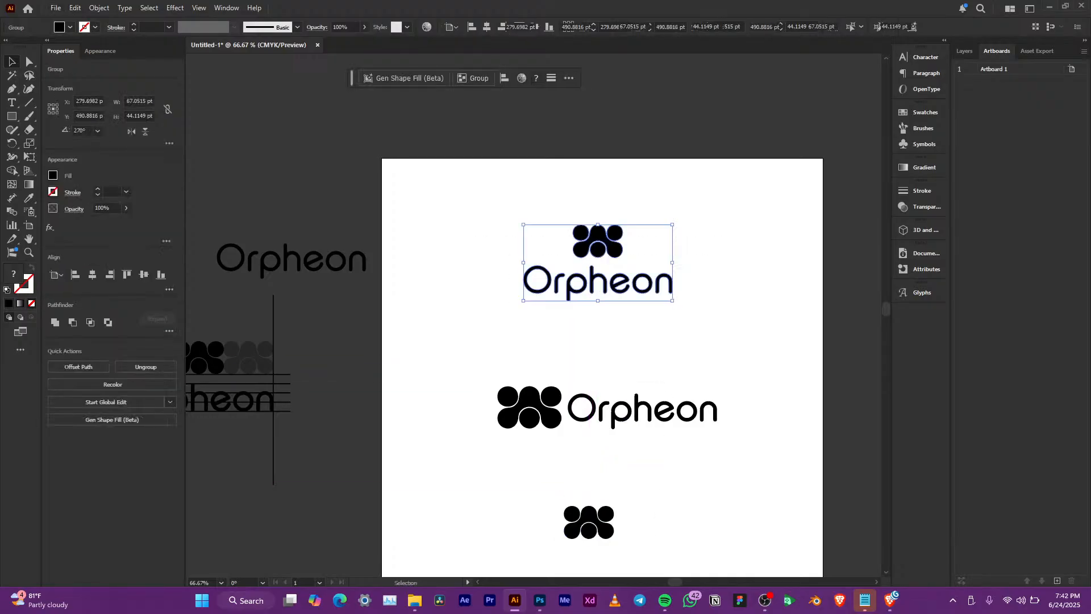
key(ctrl+g)
click(714, 255)
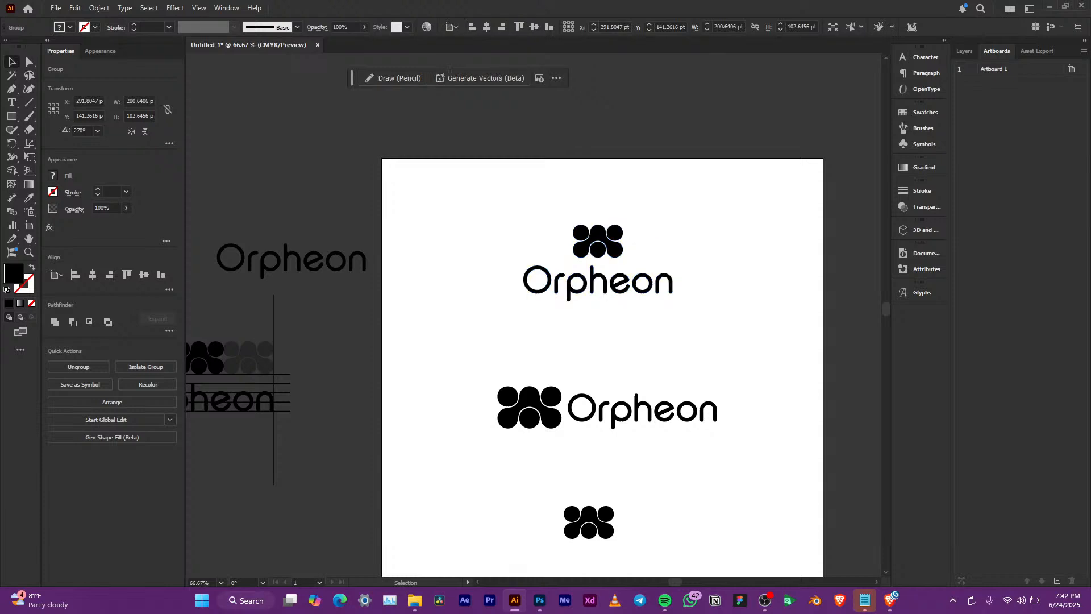
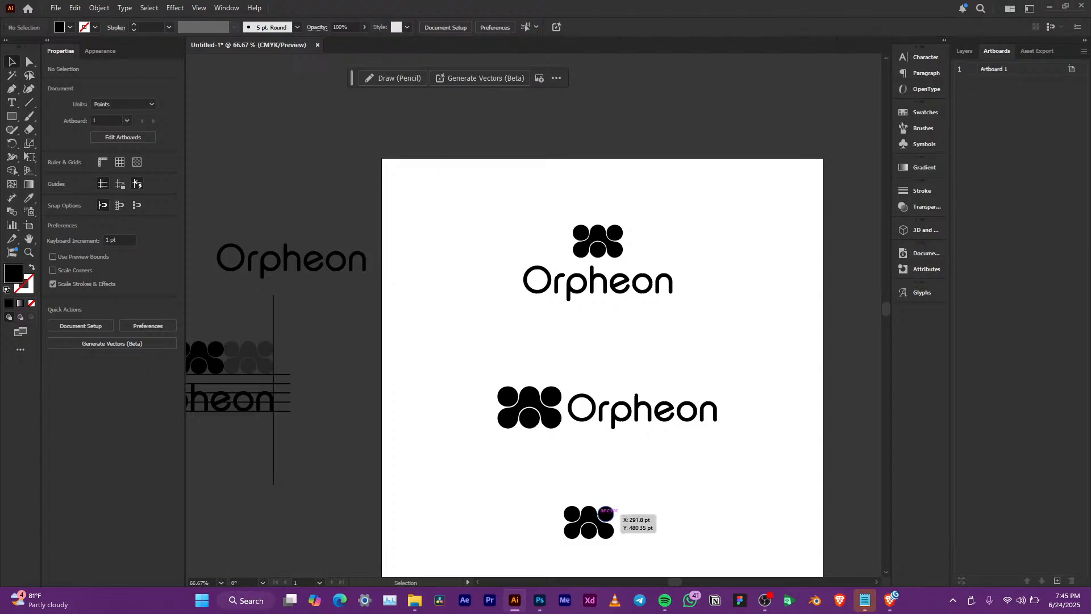
Enlarge the standalone mark below the side-by-side logo proportionally to about 132 by 87 pt
click(602, 514)
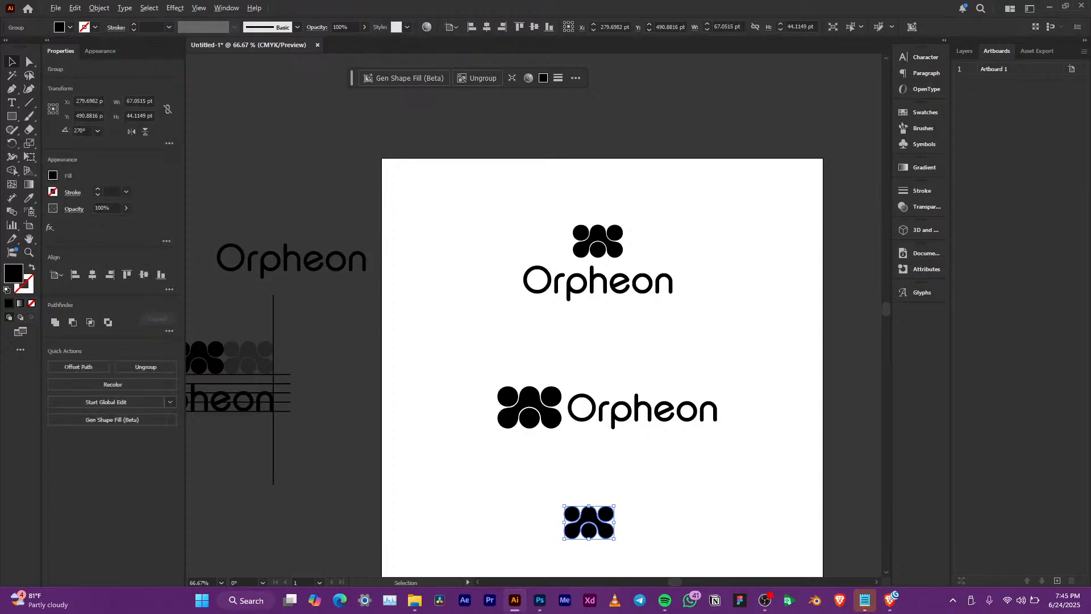
scroll(591, 514, up, 2)
scroll(594, 507, down, 2)
mouse_move(596, 507)
mouse_down()
mouse_move(548, 490)
mouse_move(593, 501)
mouse_up()
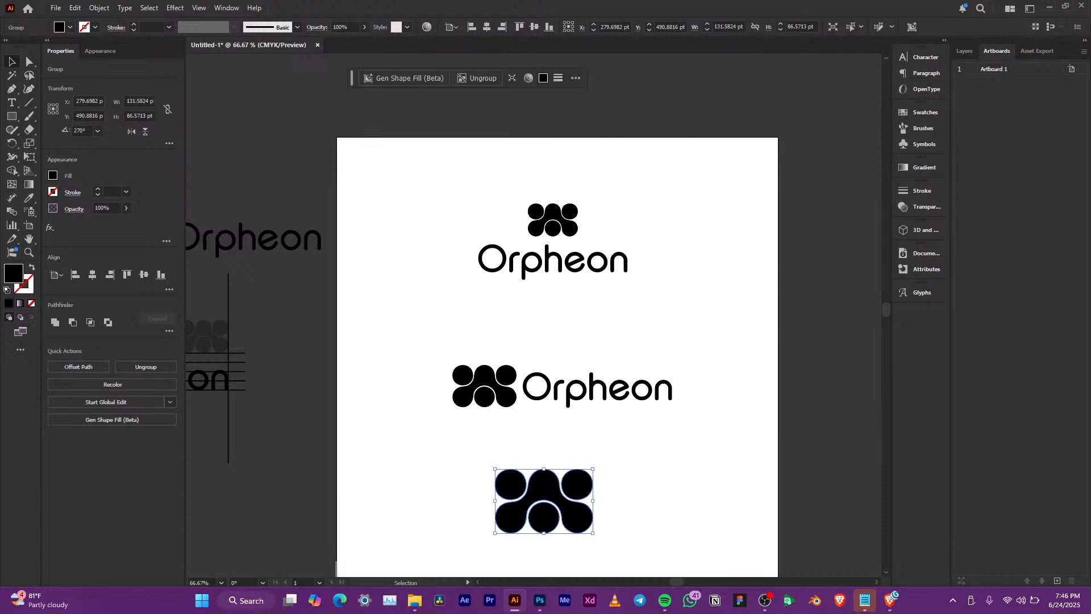
Adjust the vertical spacing by moving the stacked logo down and the side-by-side logo and standalone mark slightly up
drag(553, 210, 552, 228)
drag(561, 387, 561, 374)
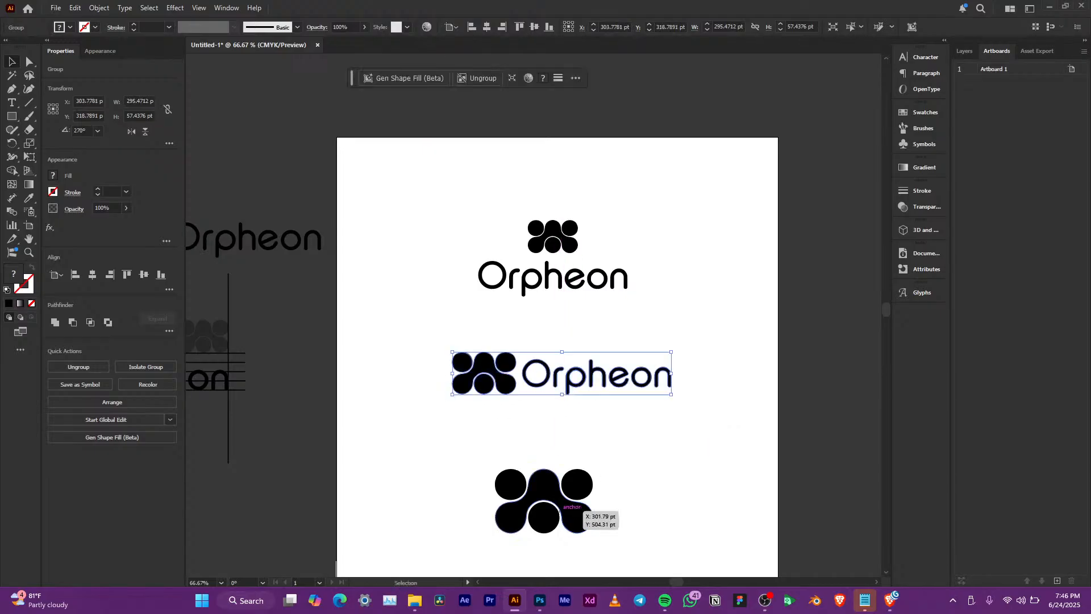
click(562, 506)
mouse_move(563, 487)
mouse_down()
mouse_move(572, 483)
mouse_move(557, 482)
mouse_up()
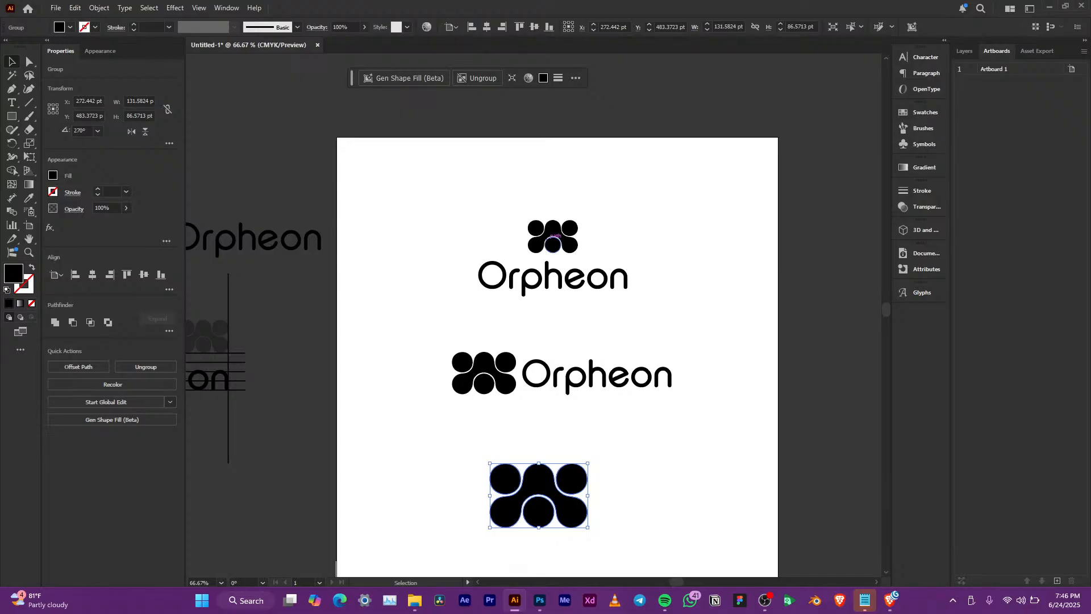
Delete the spare wordmark and both construction-line logo copies from the pasteboard beside the artboard
key(ctrl+minus)
drag(363, 236, 599, 282)
scroll(598, 283, down, 1)
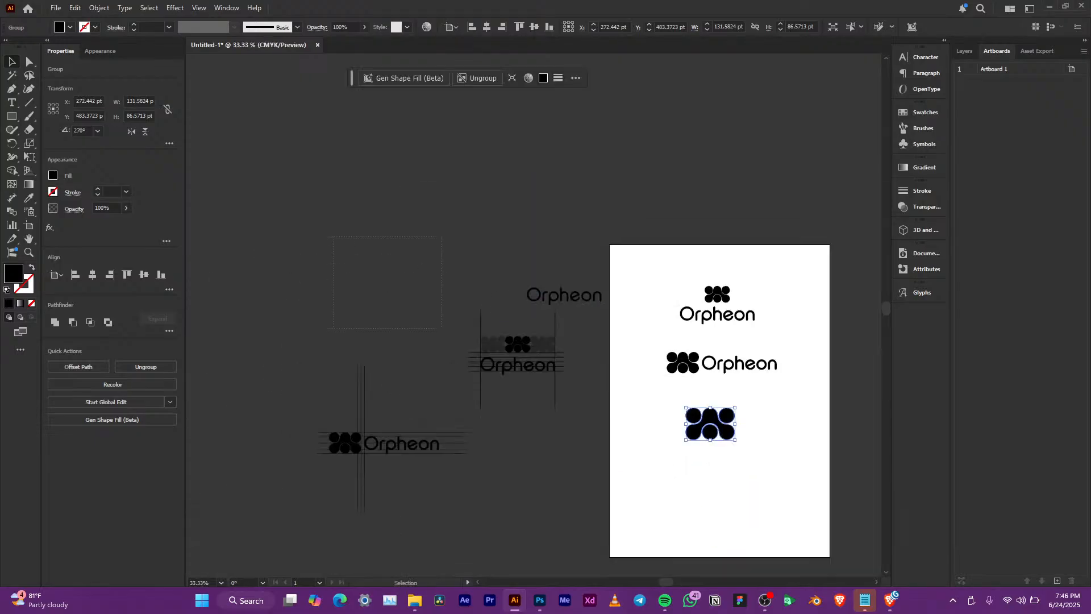
drag(332, 480, 328, 479)
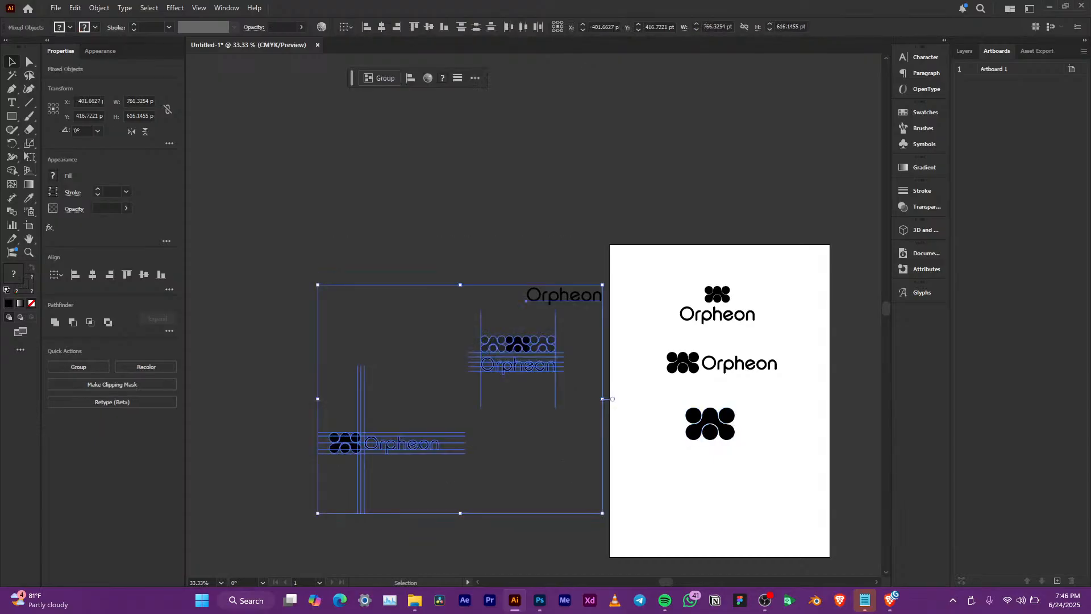
drag(534, 348, 488, 348)
key(Delete)
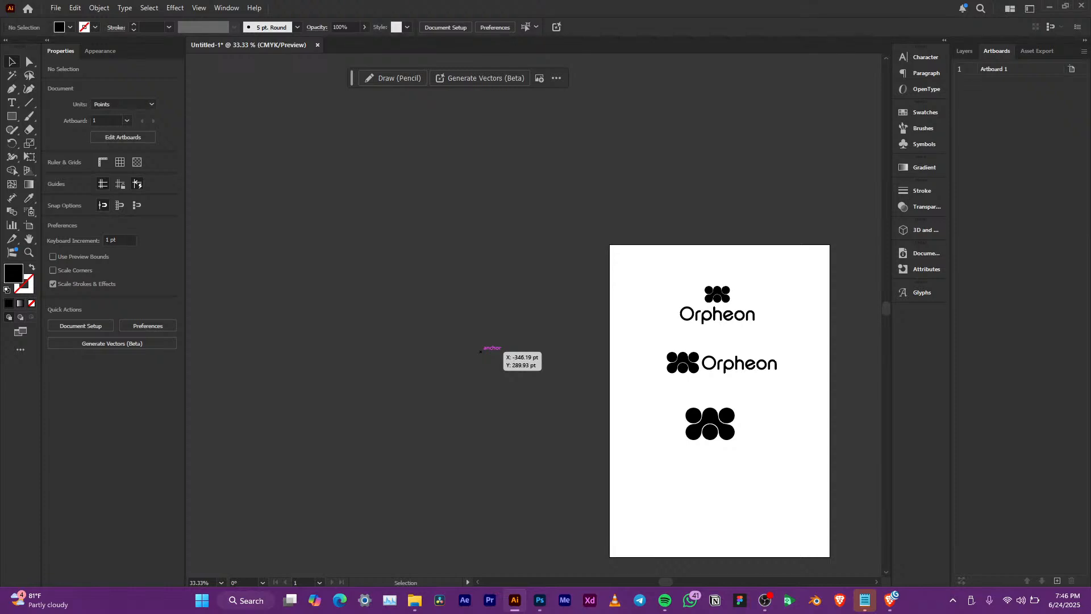
Move the stacked logo, side-by-side logo and standalone mark off the artboard onto the pasteboard to its left and above it
scroll(765, 380, up, 1)
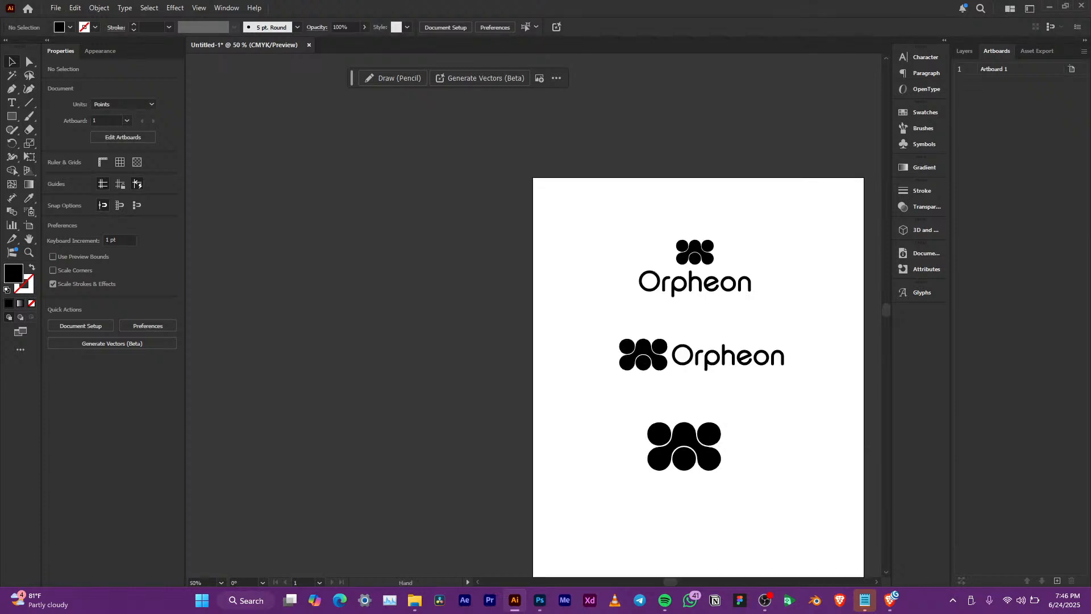
drag(765, 380, 640, 416)
click(570, 304)
drag(570, 304, 279, 308)
drag(572, 396, 339, 186)
drag(579, 490, 478, 130)
click(546, 170)
drag(540, 273, 502, 227)
scroll(457, 325, down, 1)
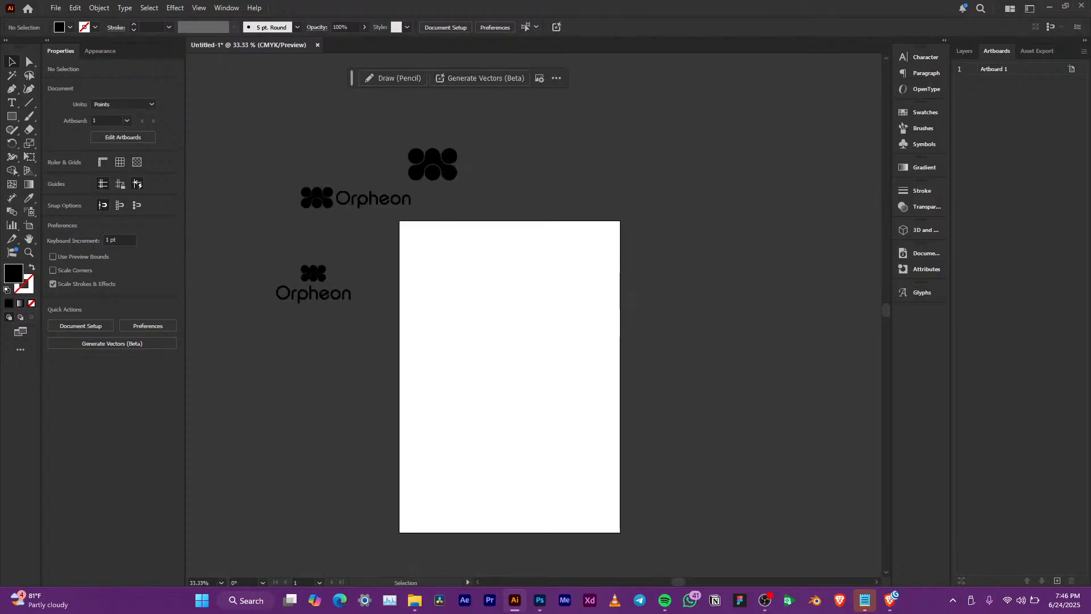
scroll(355, 184, up, 2)
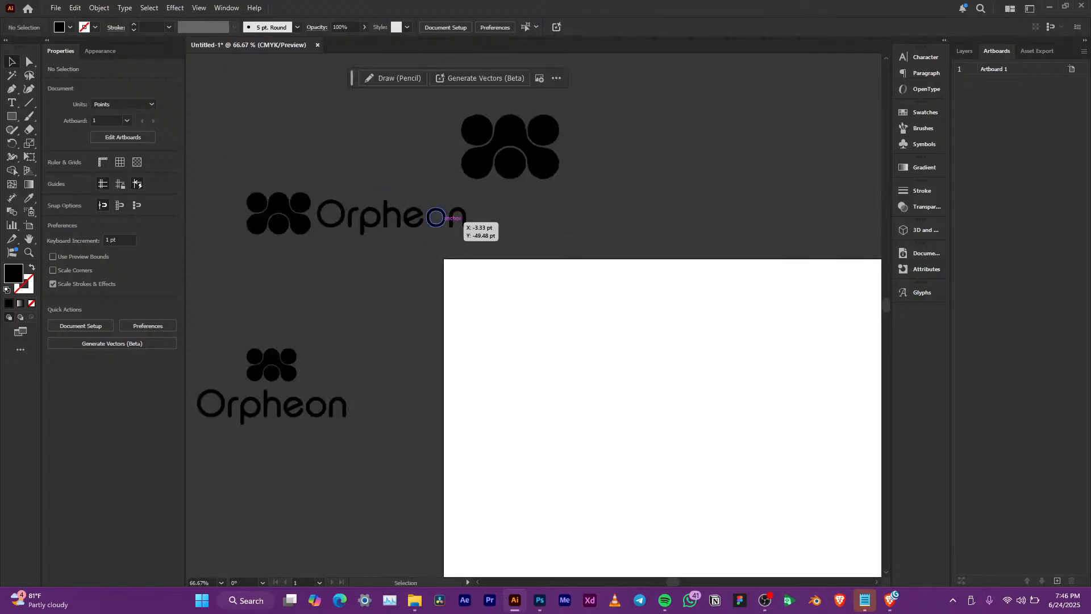
drag(456, 216, 424, 82)
scroll(487, 255, down, 1)
scroll(554, 233, down, 2)
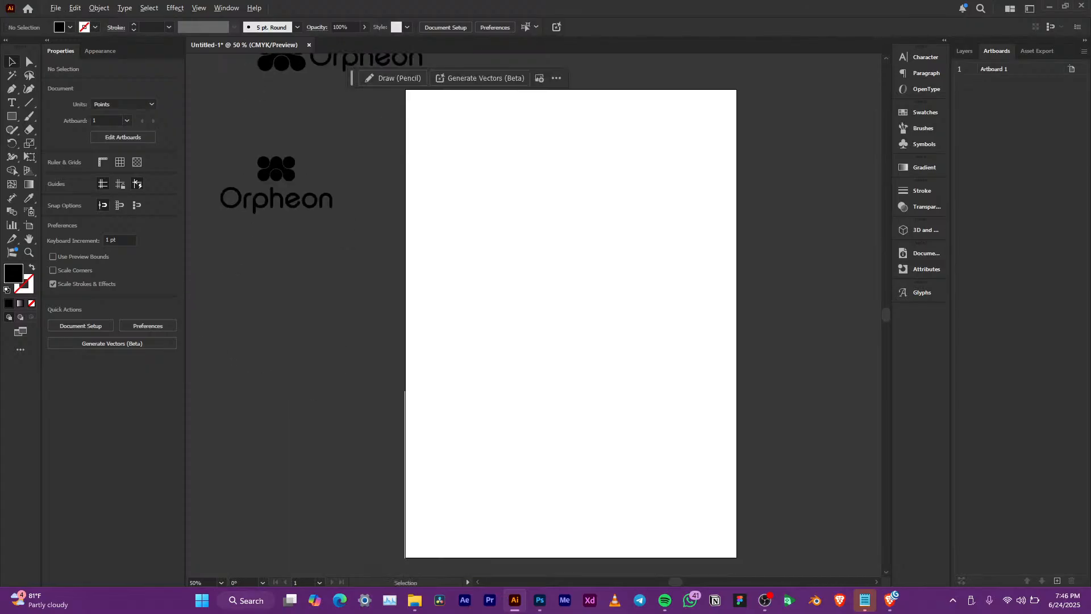
scroll(554, 233, down, 1)
drag(554, 233, 511, 266)
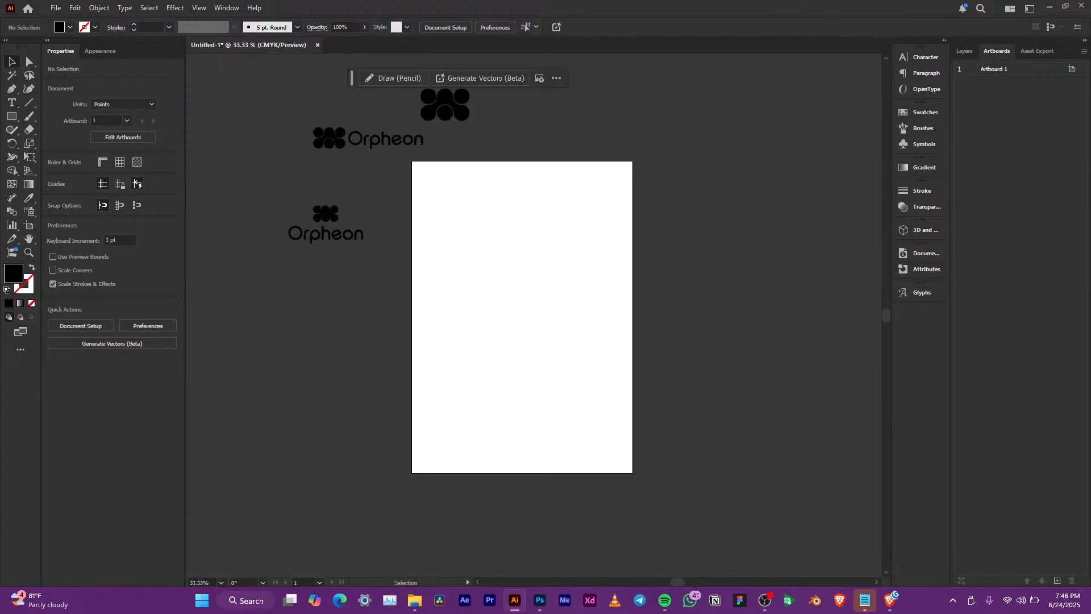
scroll(511, 266, up, 1)
key(m)
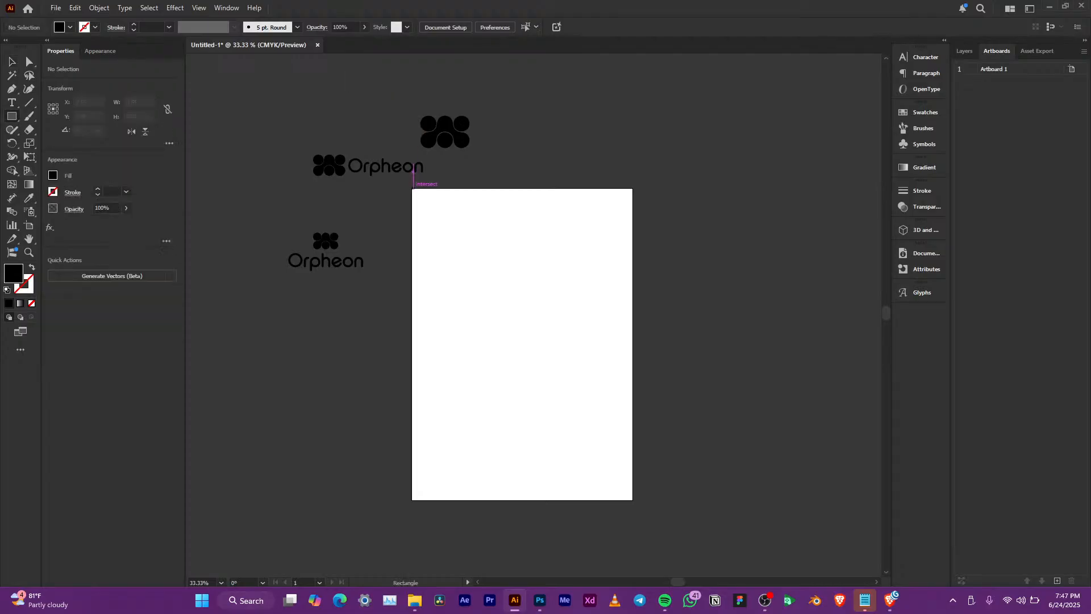
drag(413, 189, 632, 502)
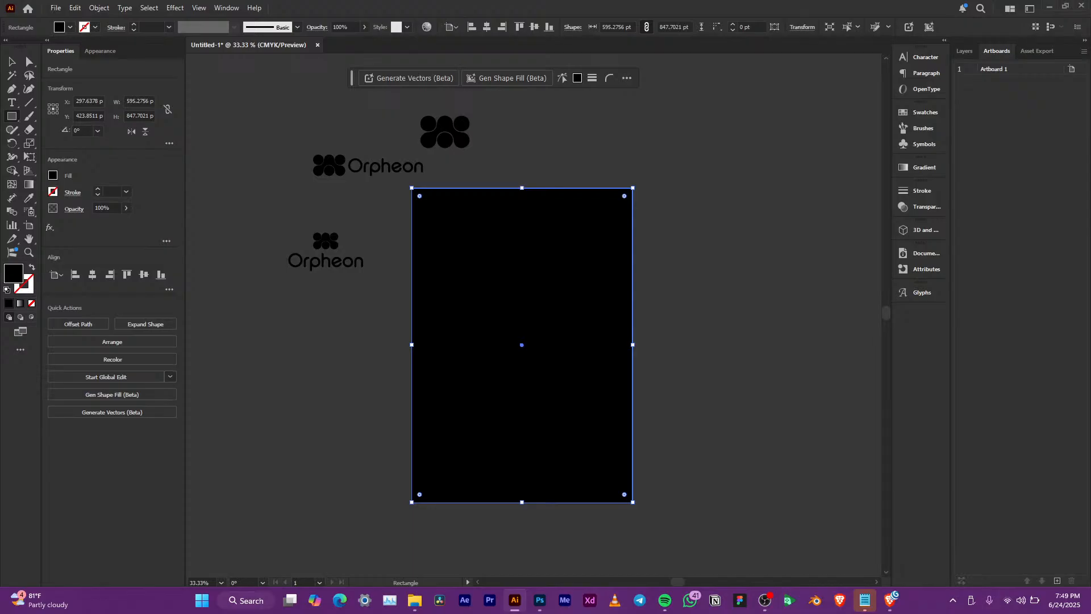
key(Delete)
Draw a black rectangle without a stroke, about 595 by 846 pt, covering the whole artboard
key(ctrl+equal)
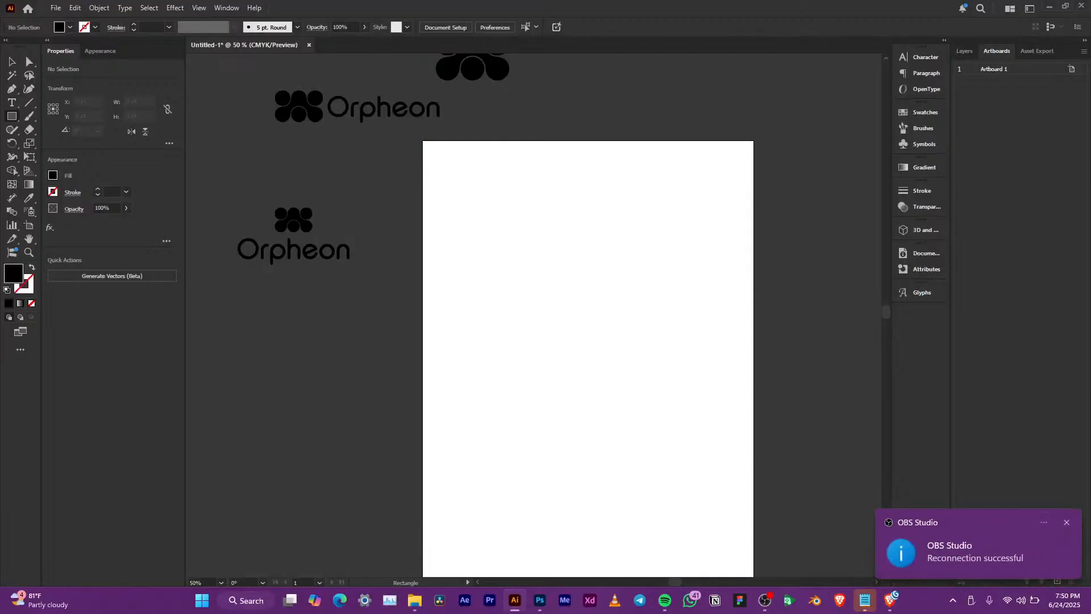
scroll(555, 136, down, 1)
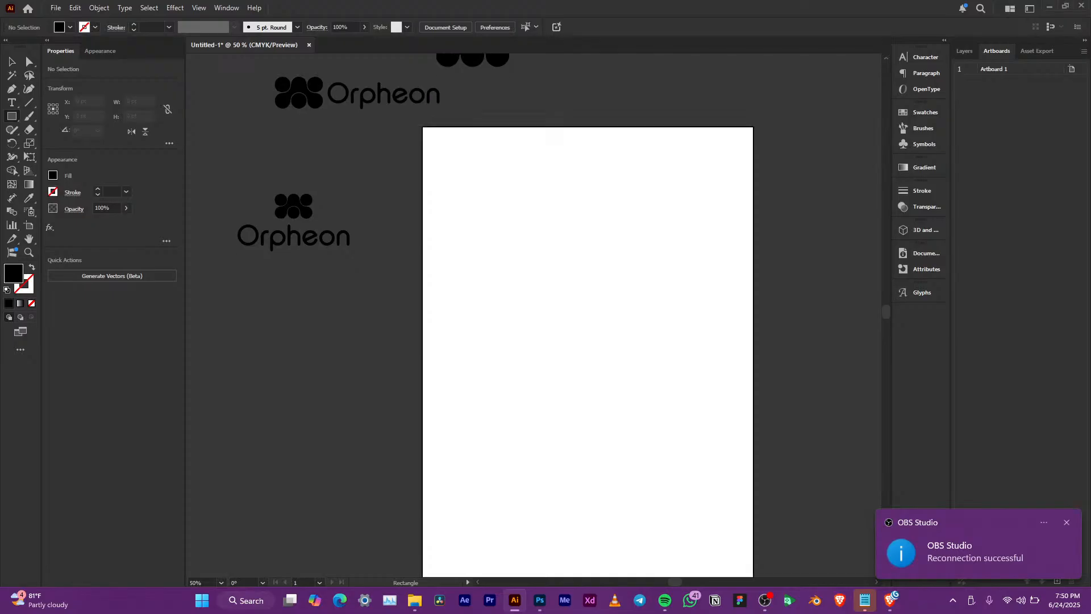
scroll(434, 137, down, 3)
scroll(434, 135, down, 1)
scroll(482, 132, up, 2)
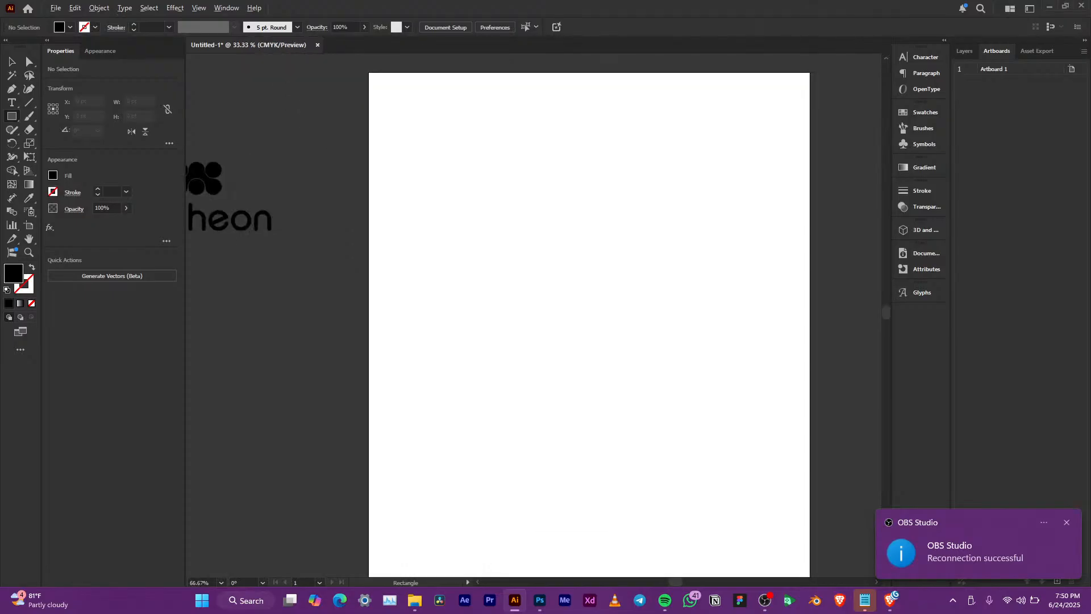
scroll(503, 102, down, 1)
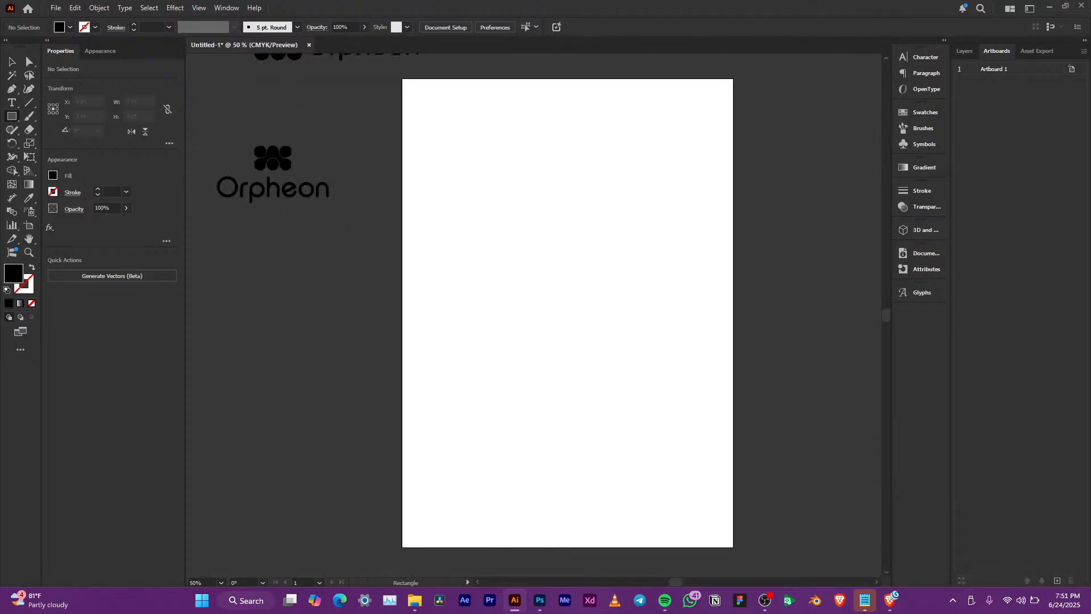
drag(403, 79, 733, 548)
key(v)
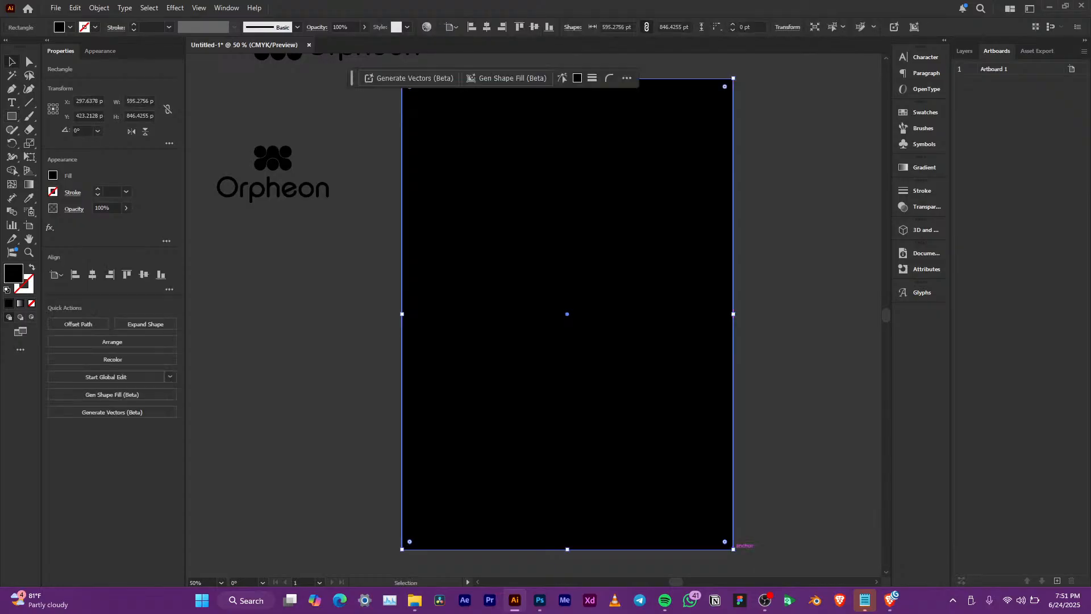
scroll(567, 314, up, 2)
scroll(567, 314, down, 1)
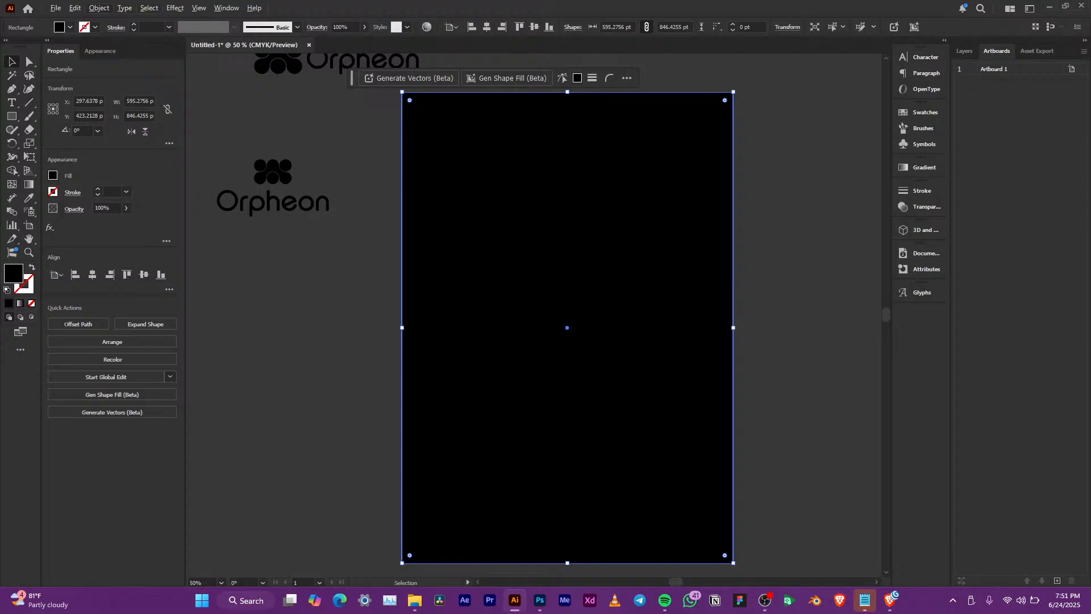
Try splitting the black artboard-sized rectangle into a grid of 3 rows and 2 columns with 20 pt row and column gutters
click(99, 8)
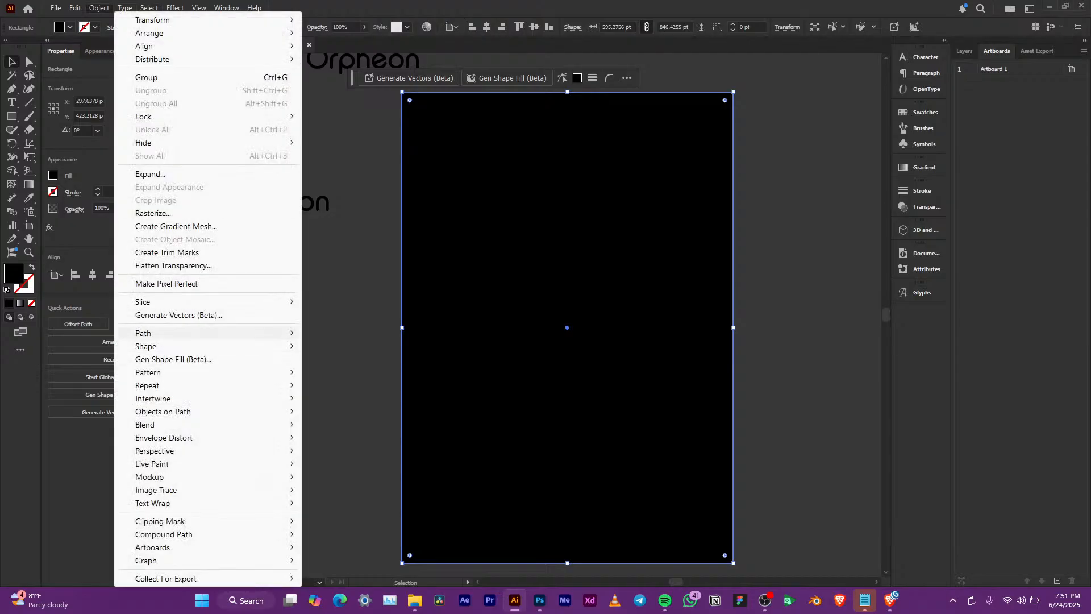
mouse_move(171, 334)
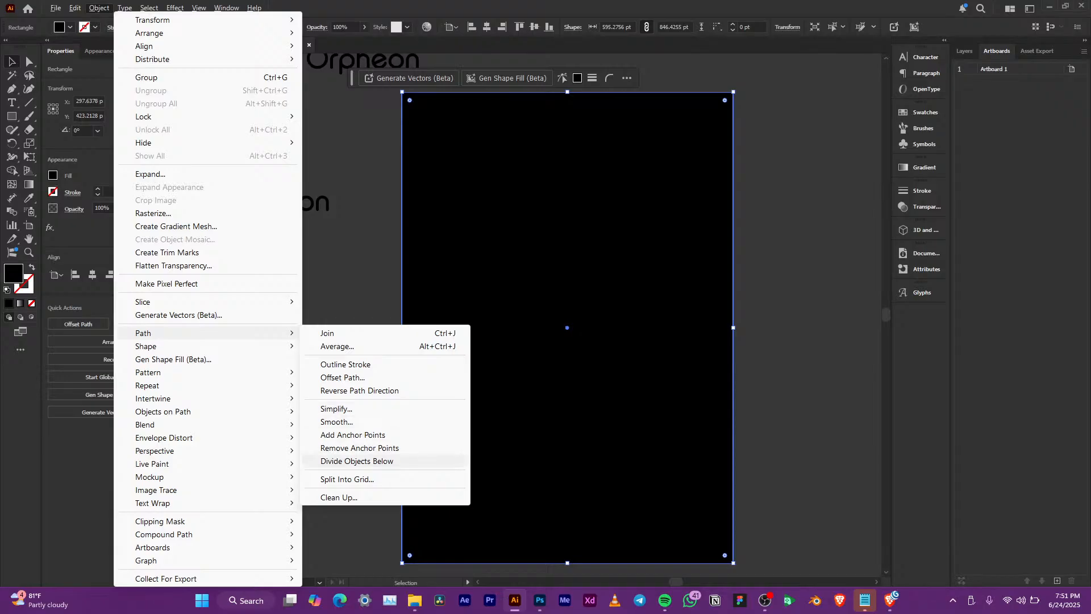
click(347, 479)
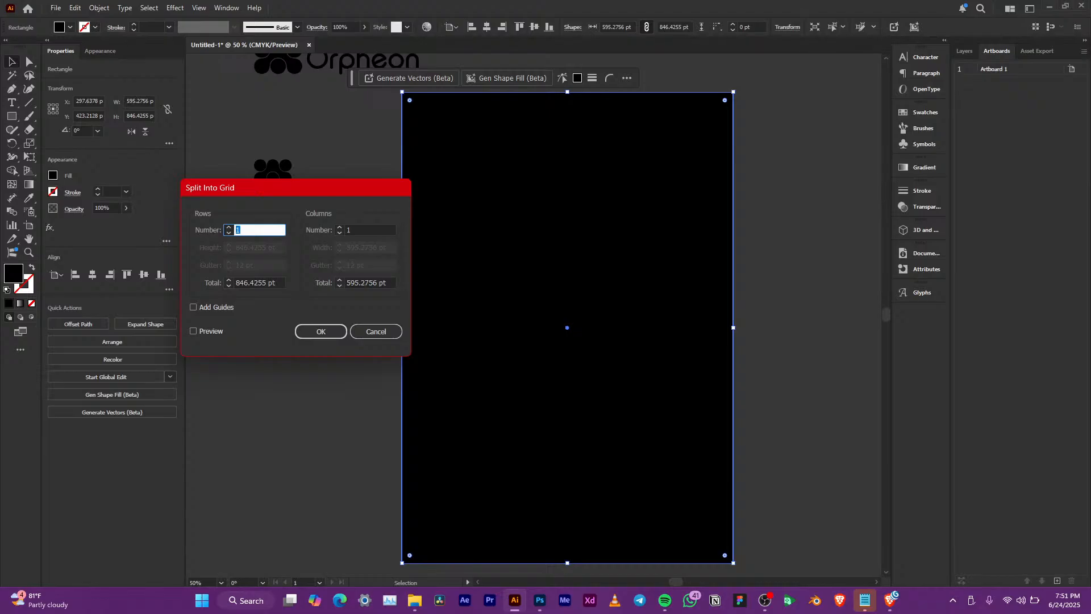
text(3)
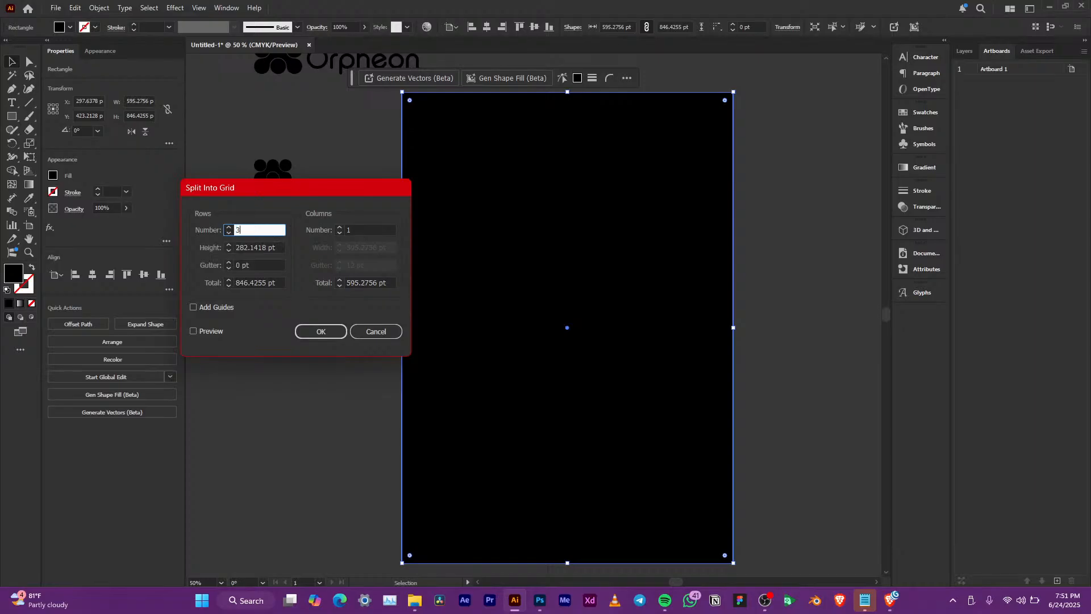
key(Tab)
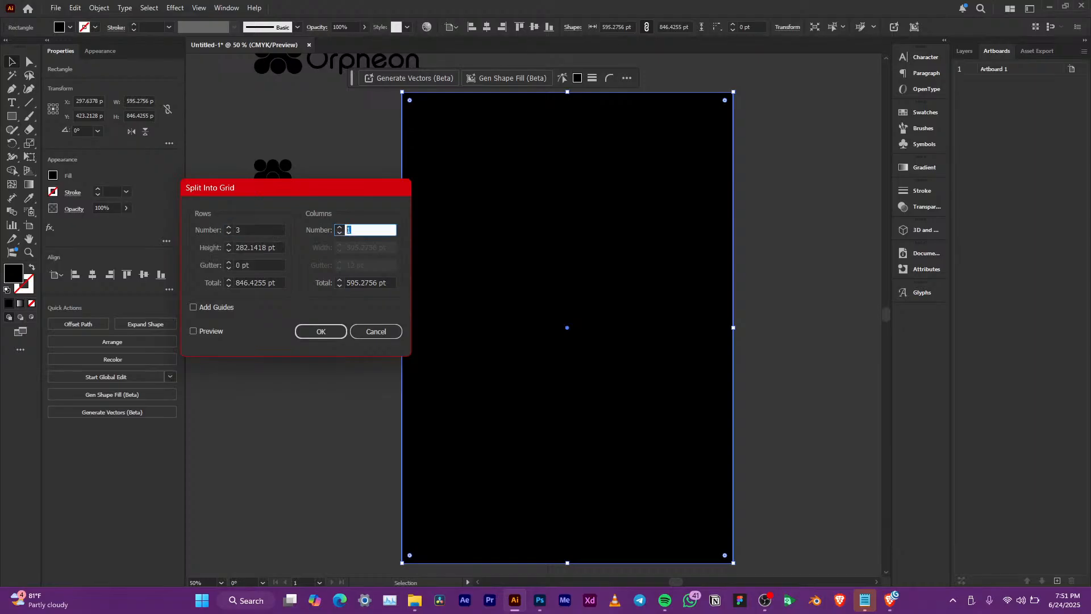
text(2)
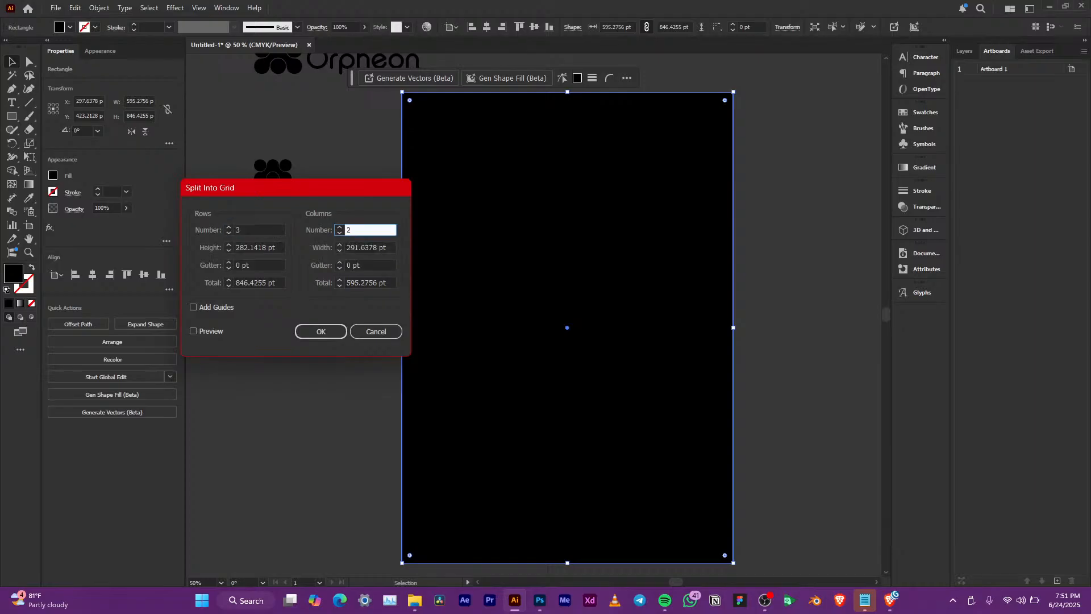
key(Tab)
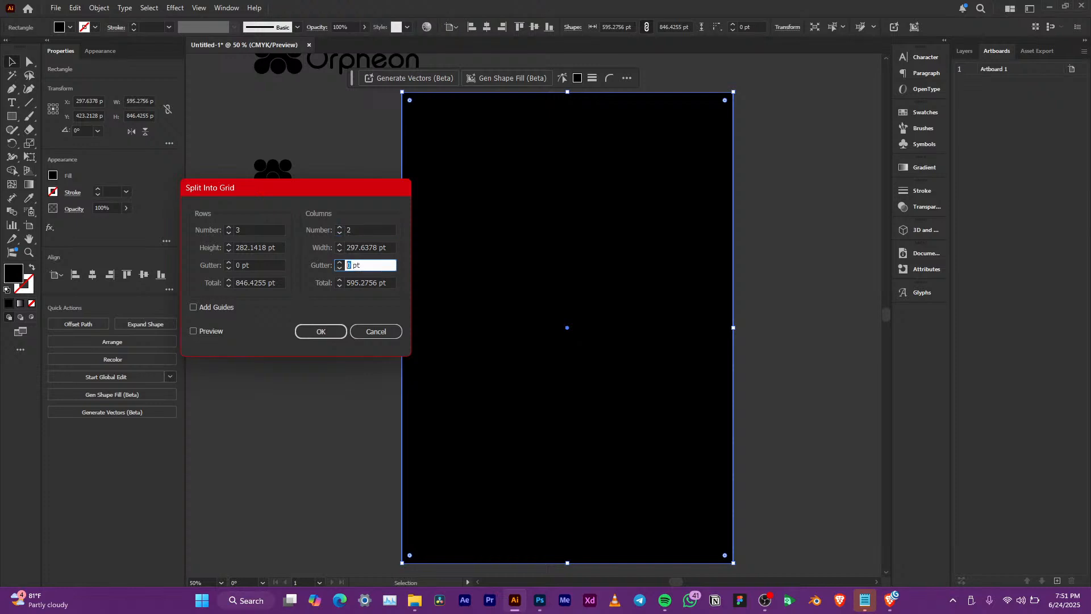
text(20)
click(240, 266)
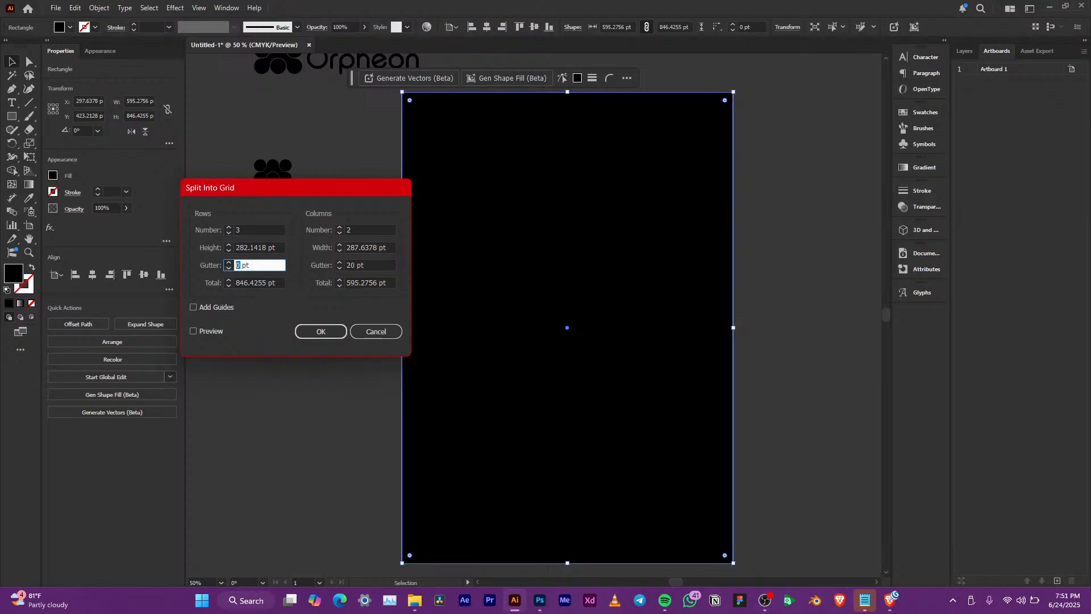
text(20)
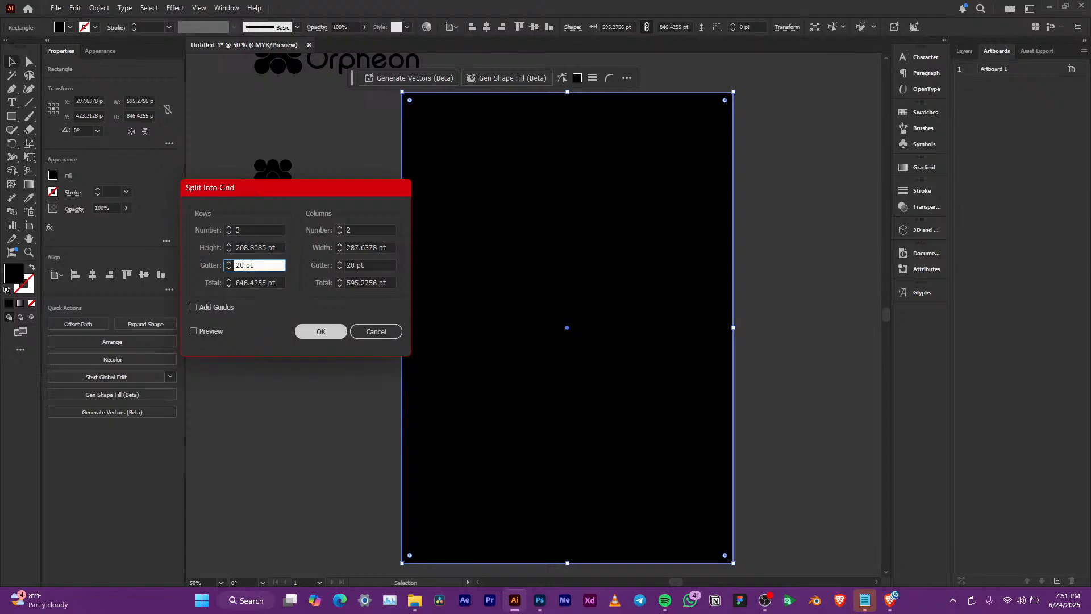
key(Return)
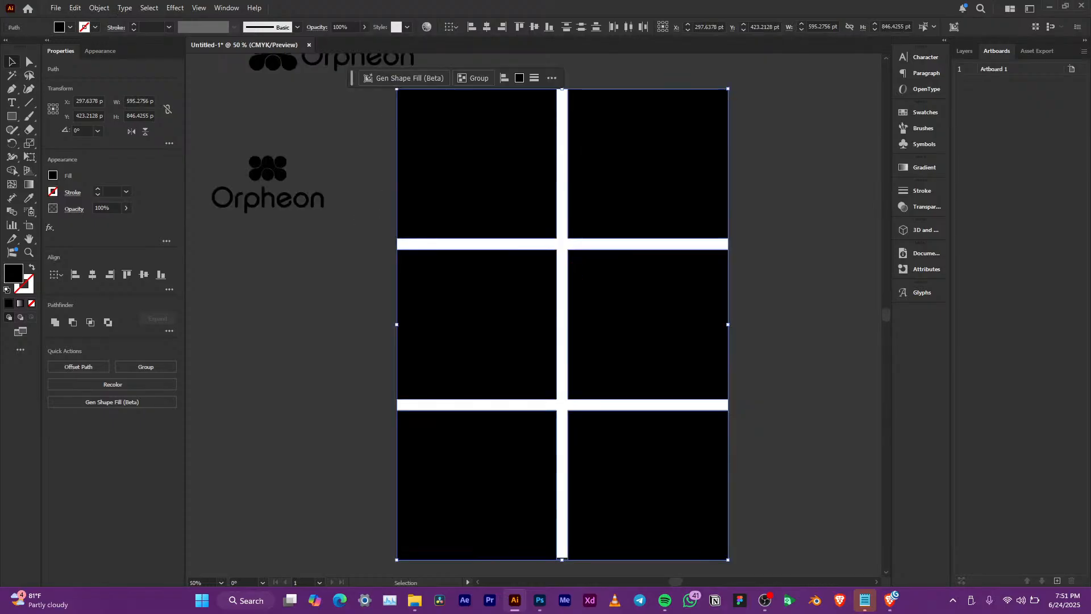
key(ctrl+z)
key(ctrl+z)
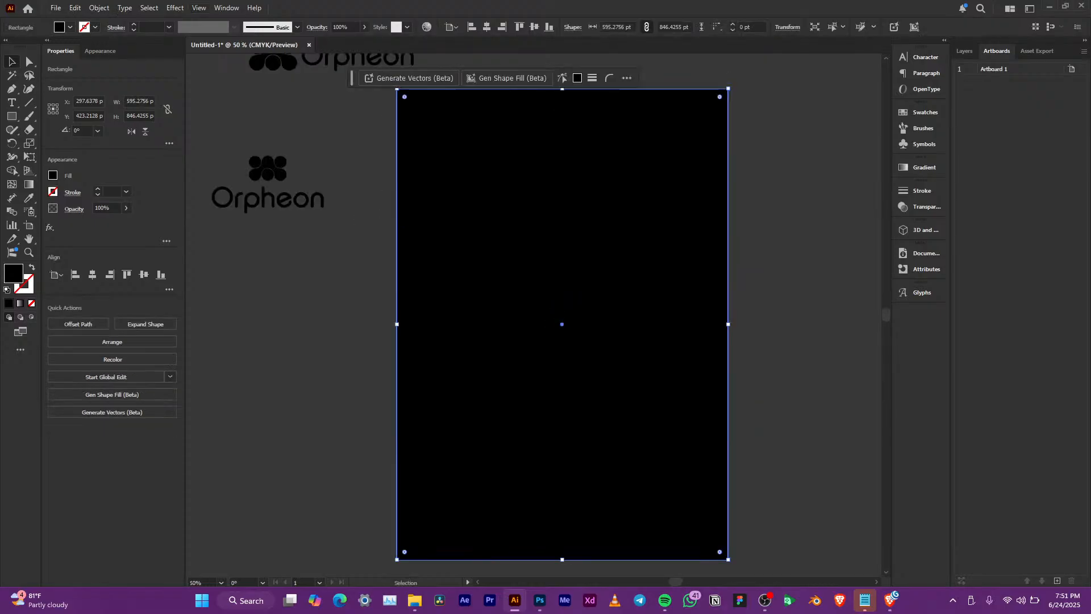
Split the black rectangle into a grid of 3 rows and 2 columns with 5 pt row and column gutters
click(99, 8)
mouse_move(170, 333)
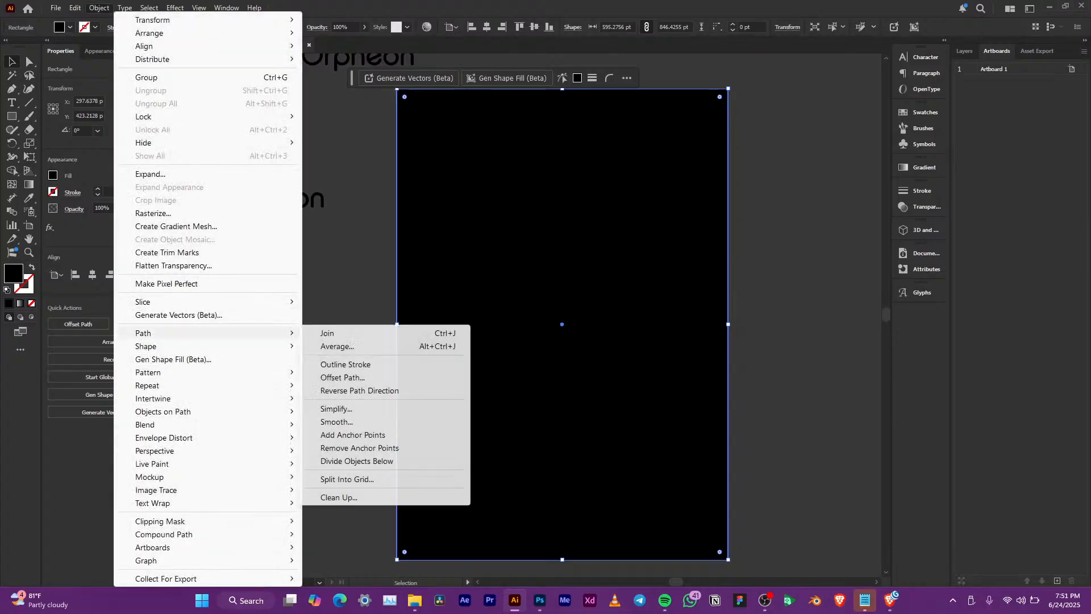
click(341, 480)
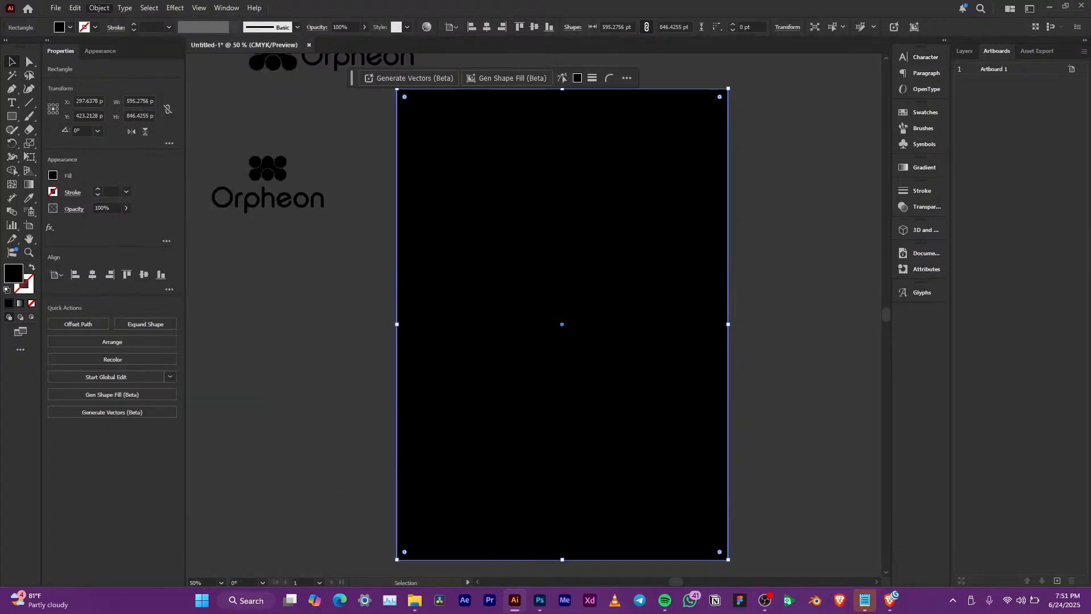
text(3)
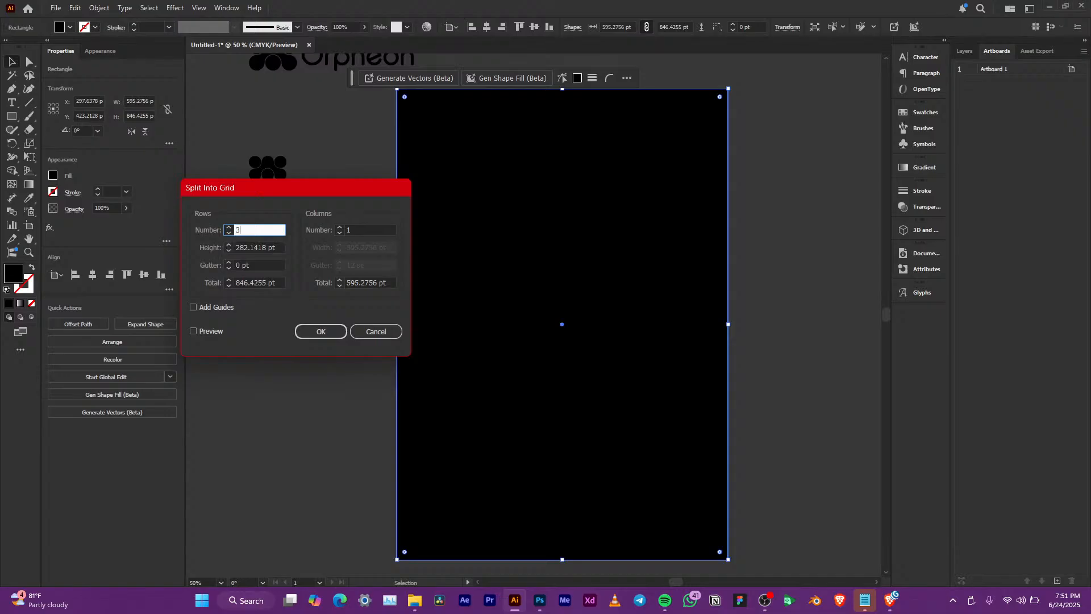
key(Tab)
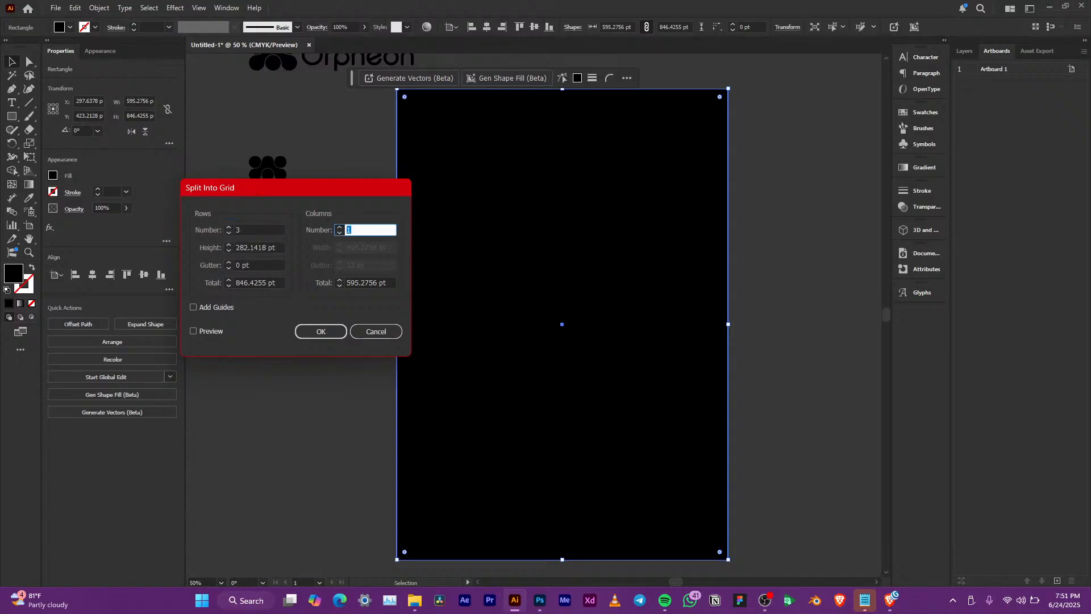
text(2)
key(Tab)
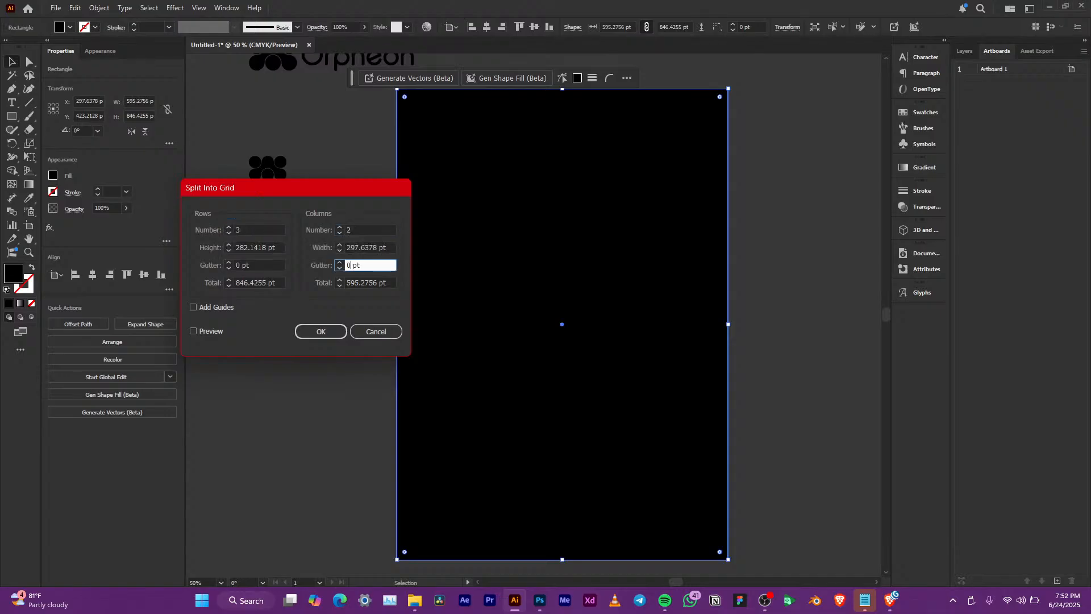
text(5)
double_click(238, 266)
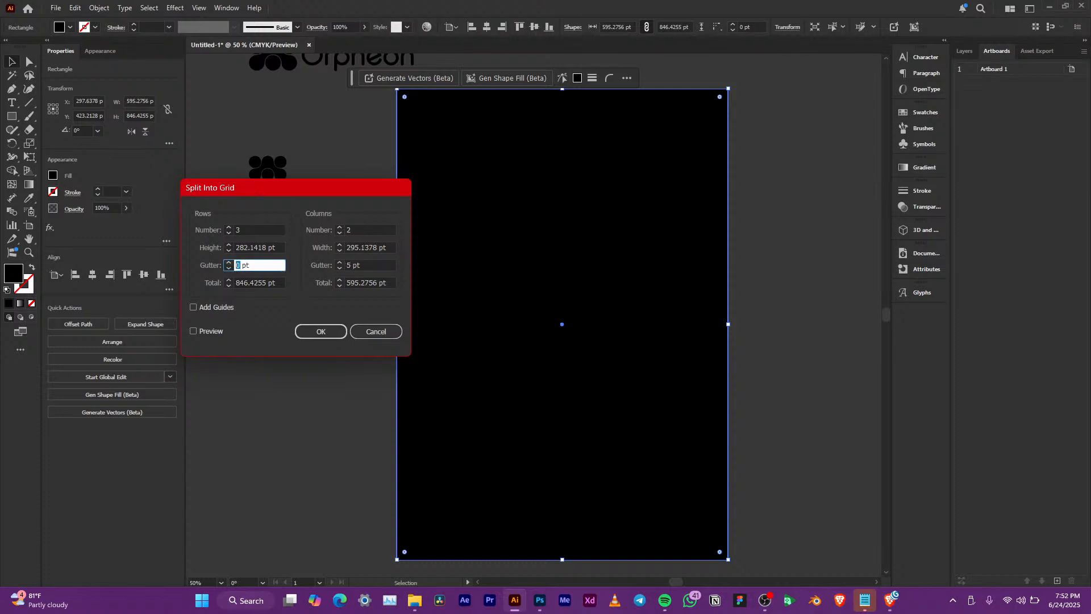
text(5)
key(Return)
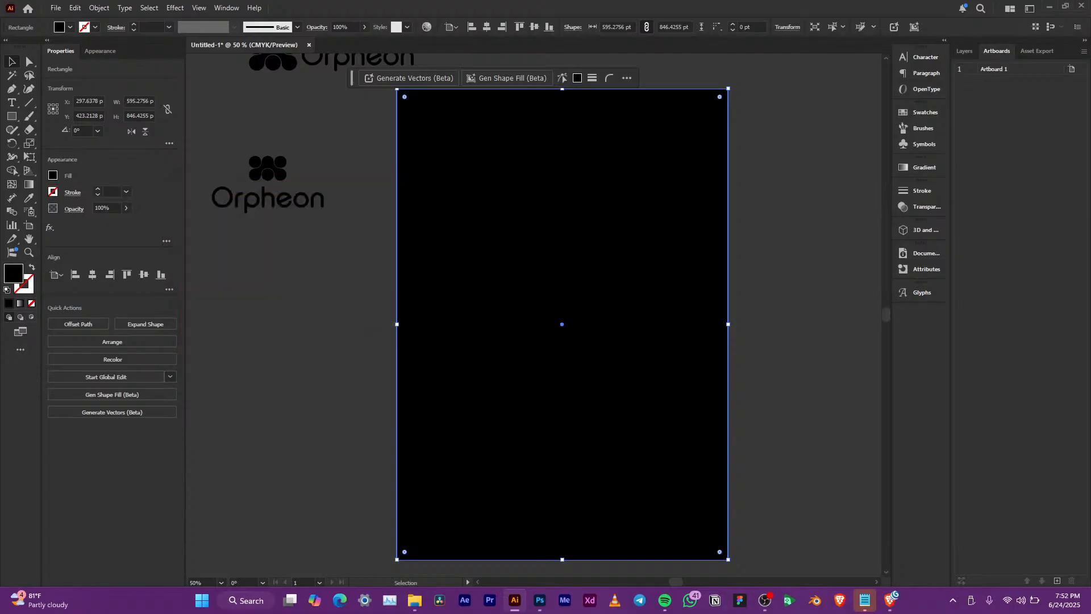
click(787, 274)
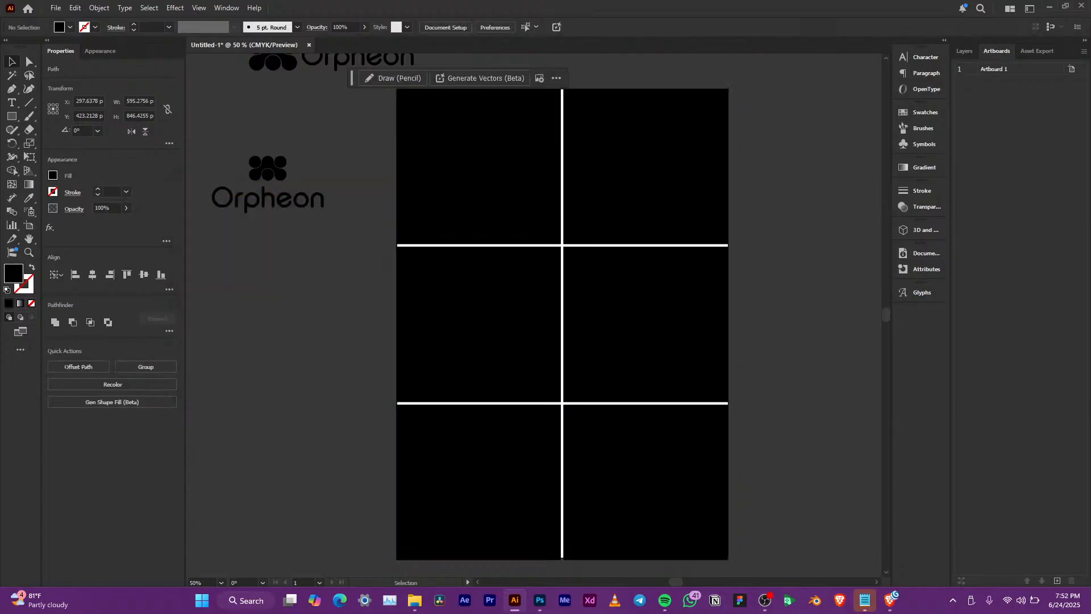
Inspect the grid cells together and one by one to review how the layout is divided
drag(746, 509, 424, 125)
click(780, 310)
click(645, 319)
click(488, 180)
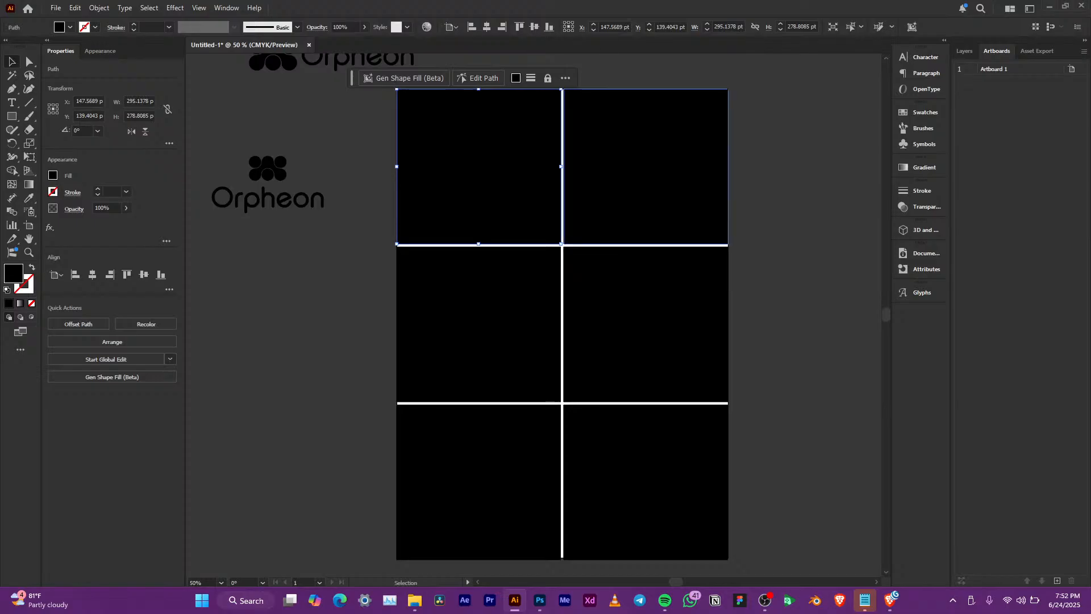
scroll(534, 284, up, 1)
click(646, 194)
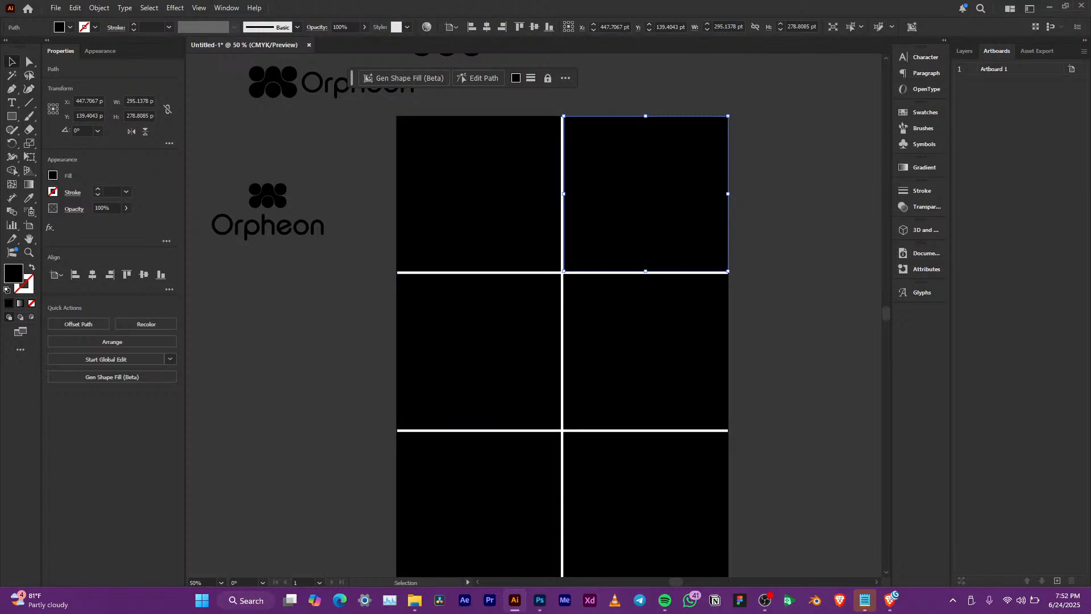
click(500, 352)
key(ctrl+d)
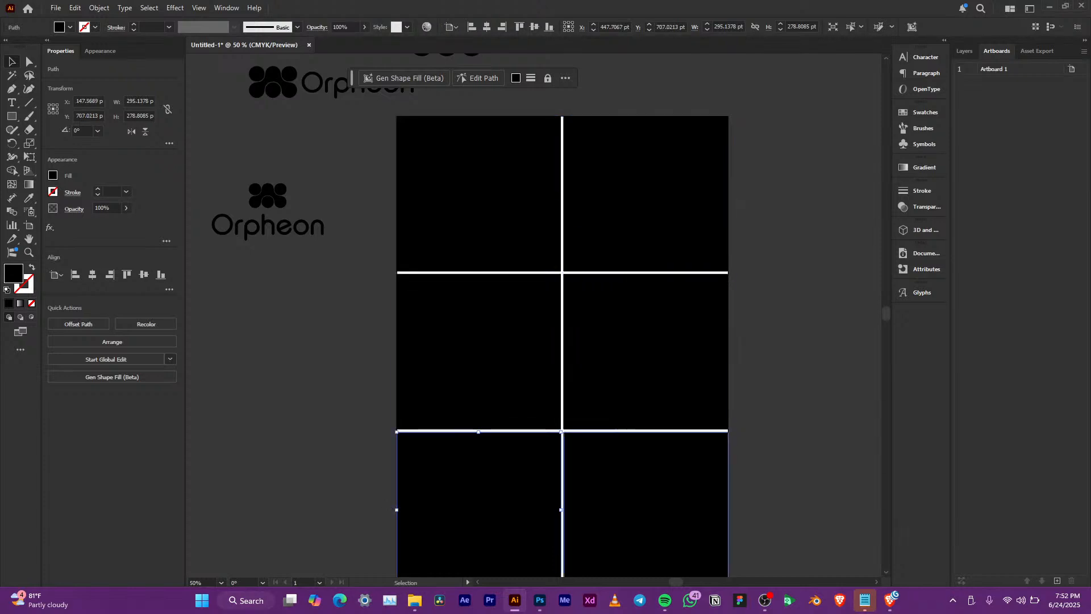
key(ctrl+minus)
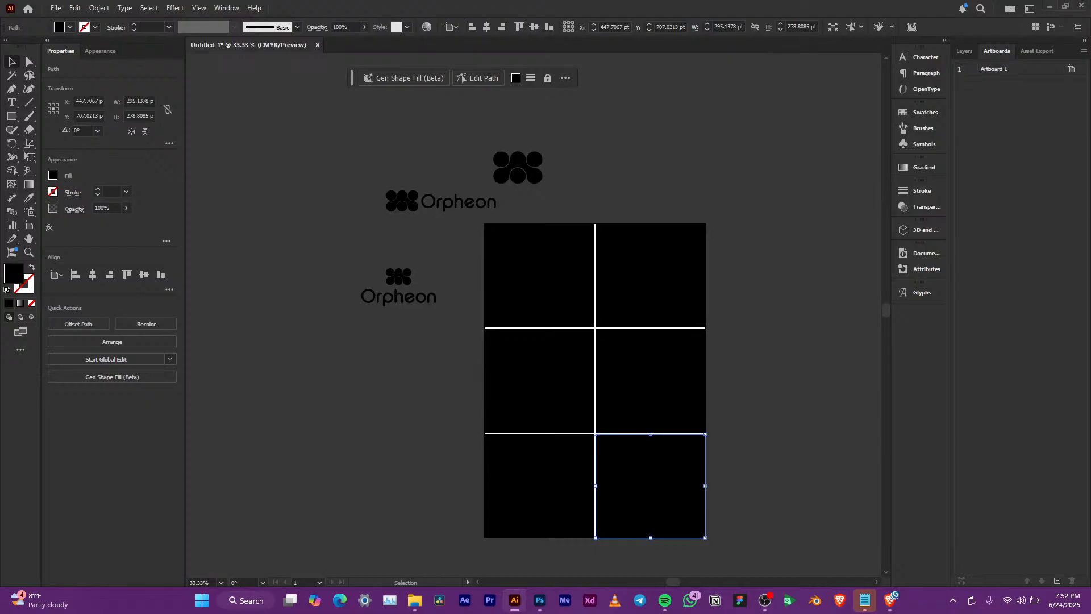
key(ctrl+plus)
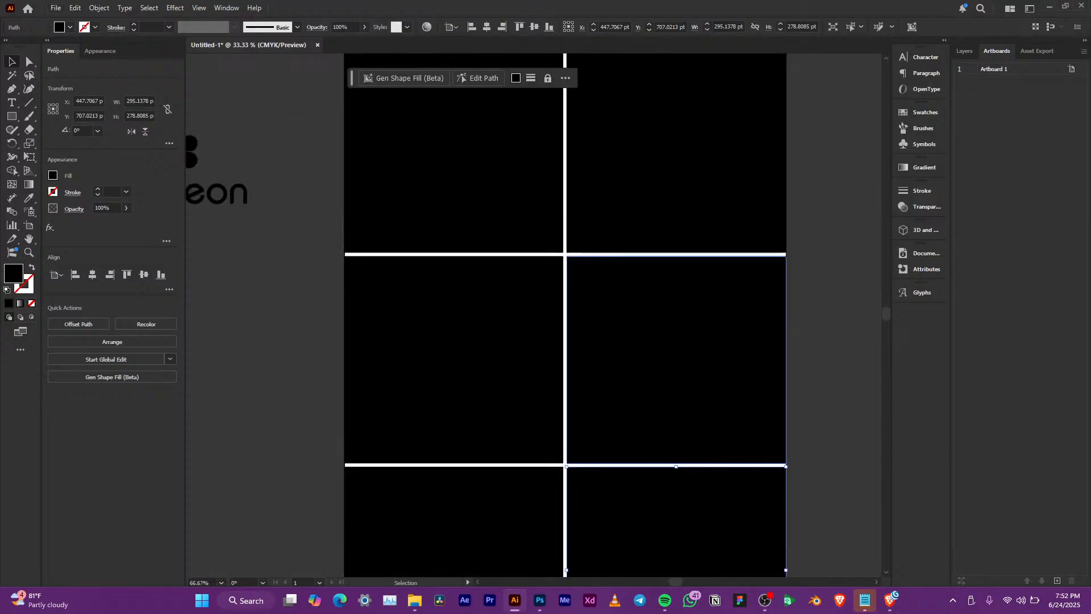
key(ctrl+z)
scroll(566, 315, down, 2)
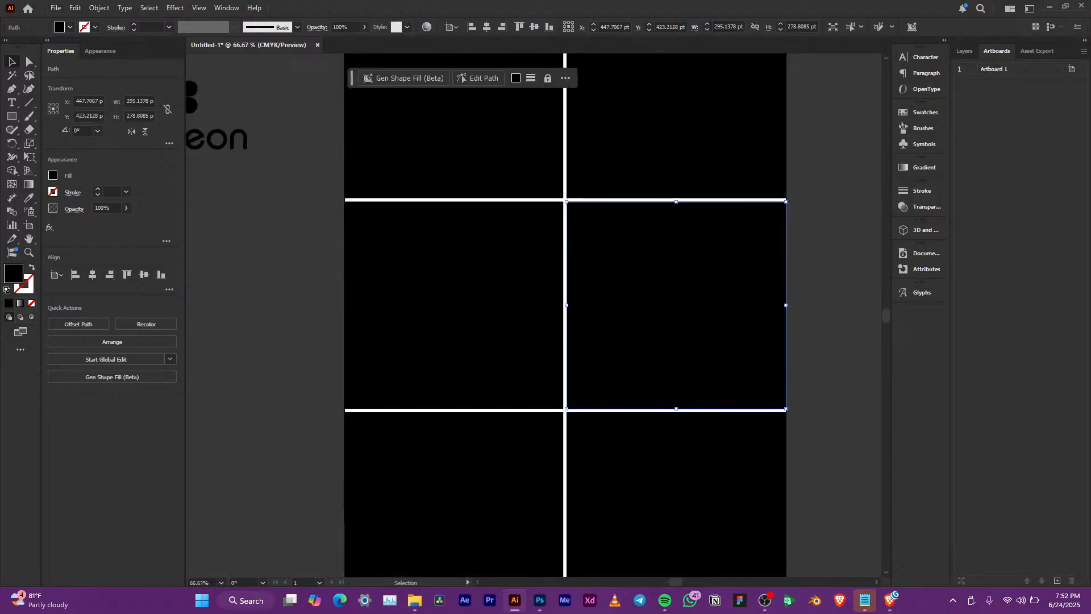
click(488, 364)
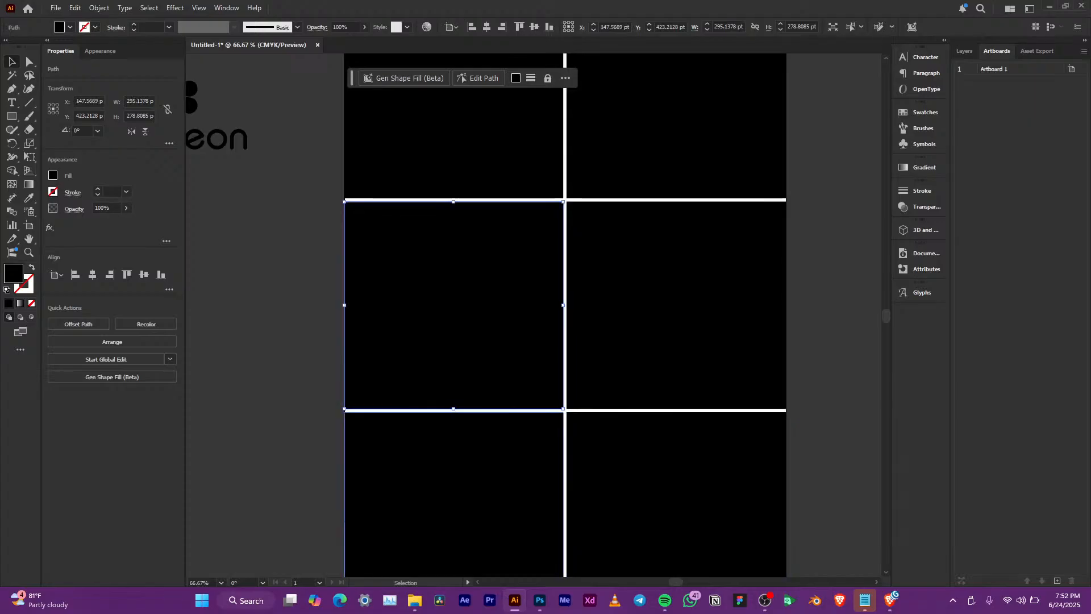
click(495, 460)
Extend the upper edge of the right column's lowest cell to overlap the cell above, making it about 291 pt tall
scroll(627, 326, down, 1)
click(642, 449)
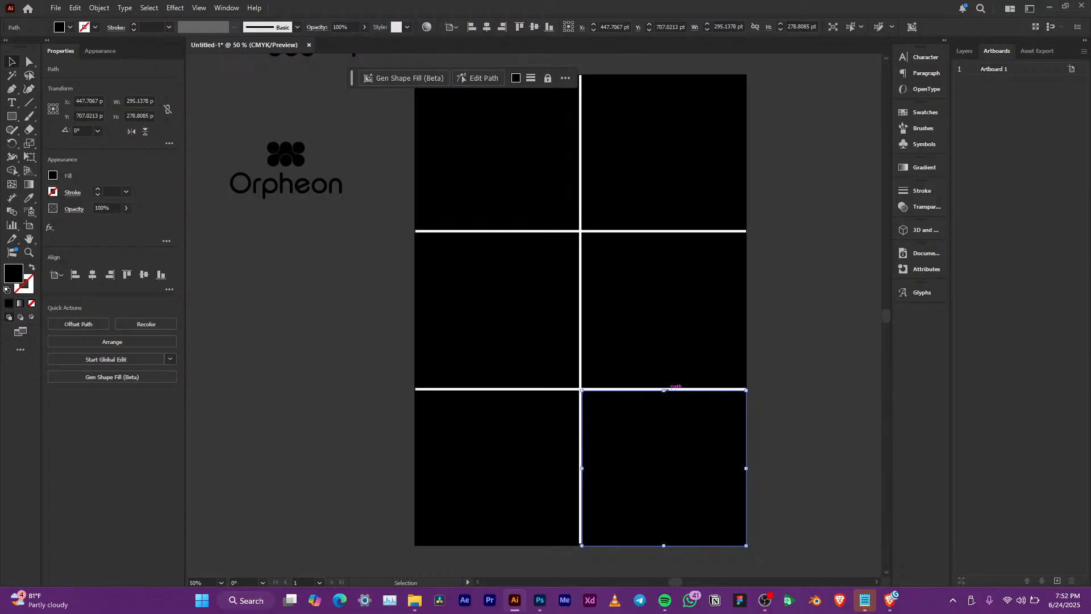
drag(664, 390, 664, 383)
click(787, 358)
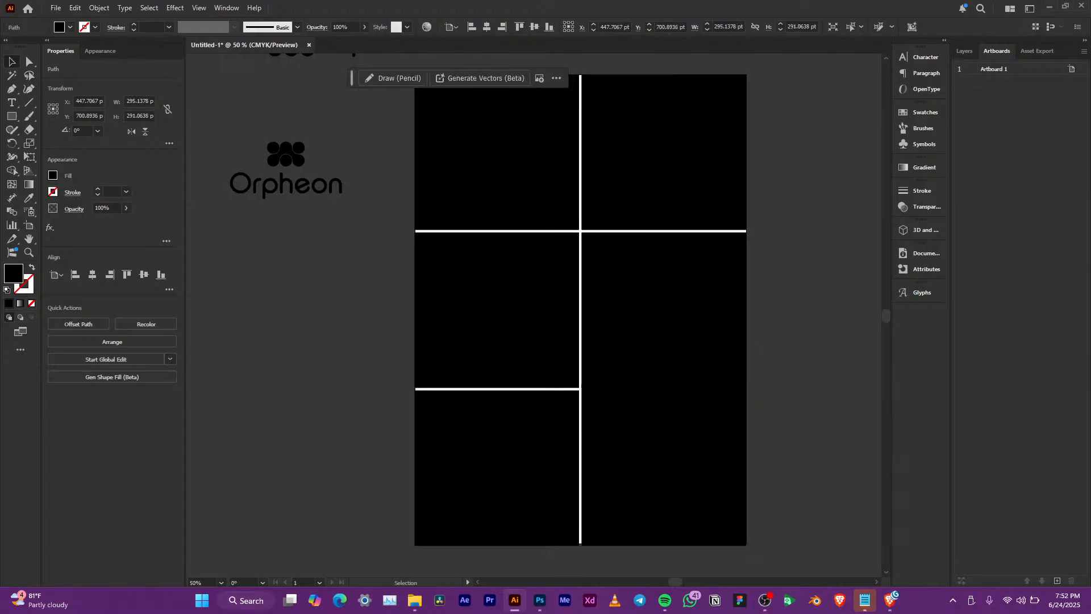
Merge the middle and lowest cells of the right column into one tall shape with Shape Builder, then clear the selection
click(677, 353)
shift+click(670, 440)
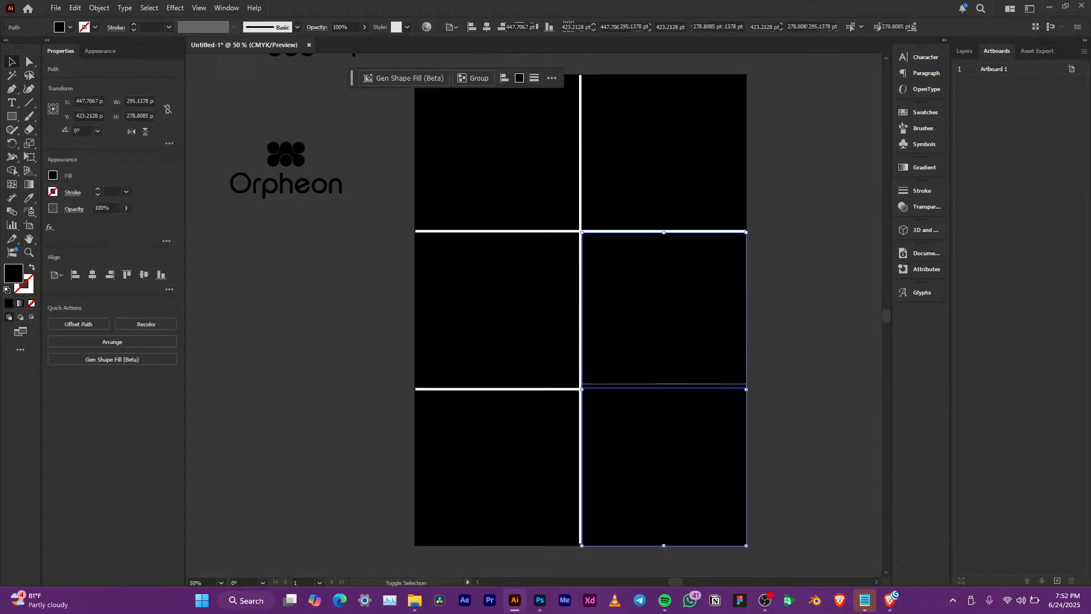
click(12, 170)
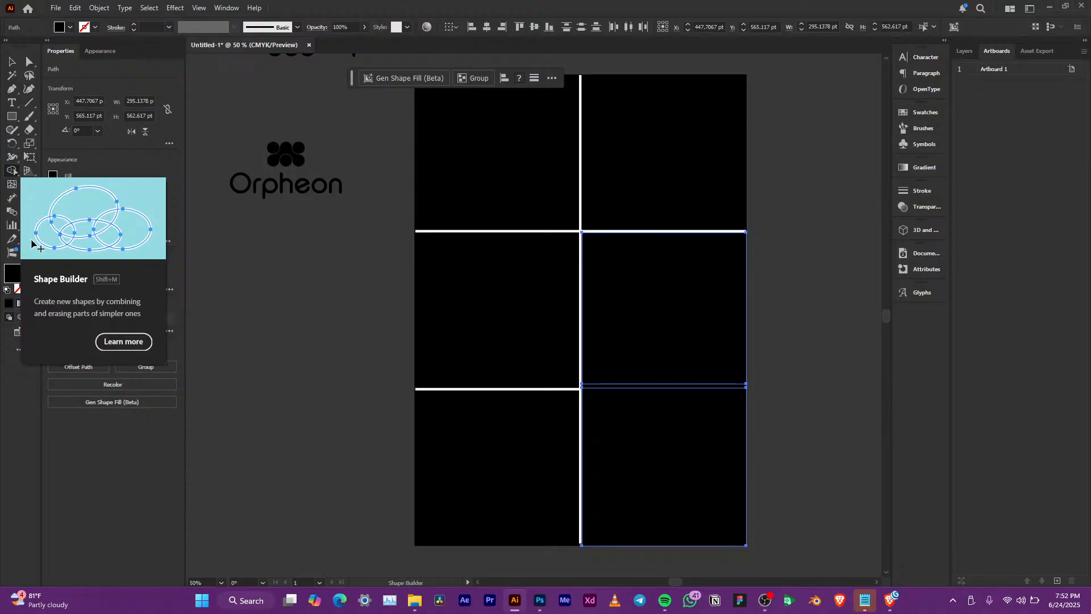
drag(664, 335, 664, 455)
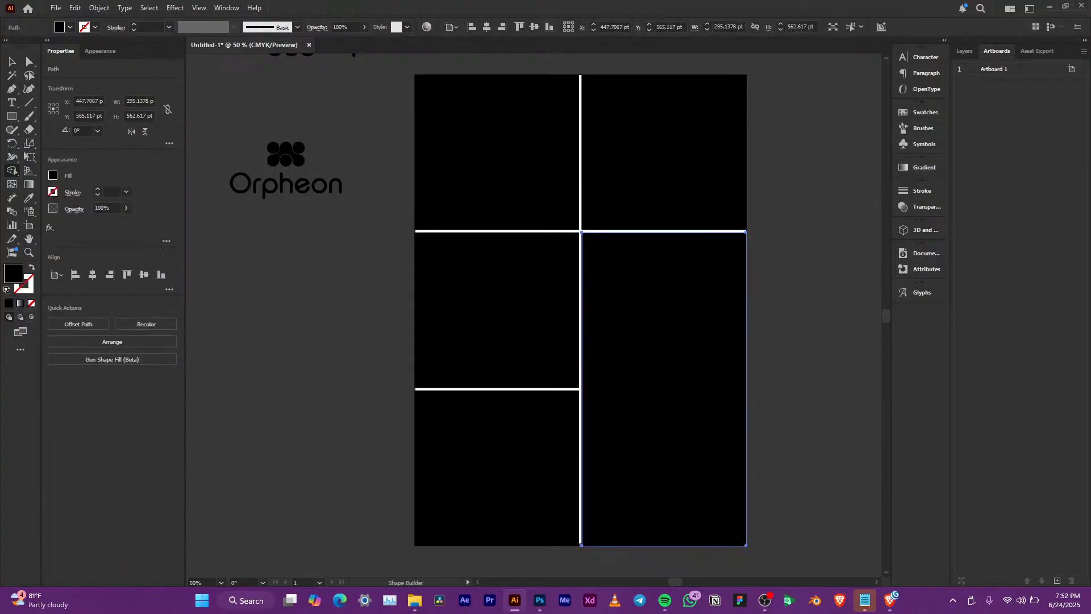
key(v)
key(ctrl+shift+a)
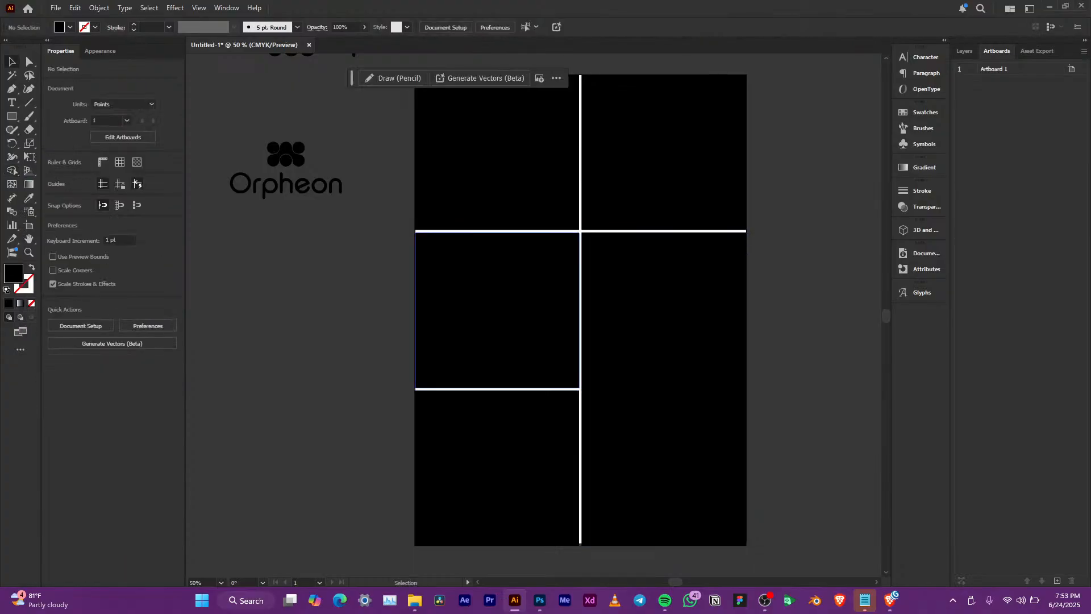
Scale all grid cells together about their centre to about 569 × 810 pt, leaving an even margin inside the artboard
scroll(580, 313, up, 2)
key(ctrl+minus)
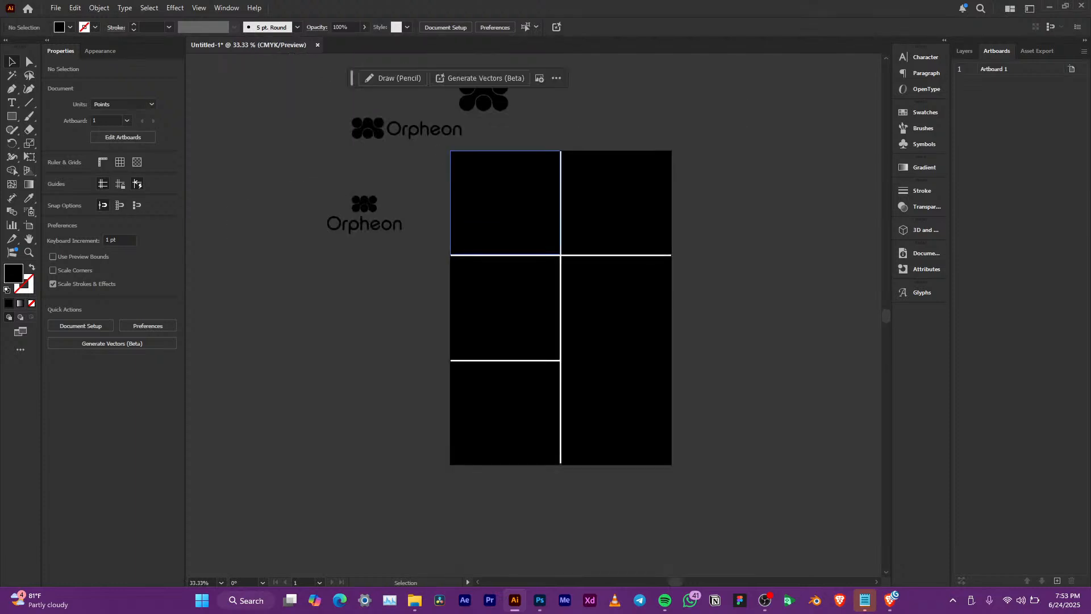
drag(435, 190, 620, 416)
drag(560, 465, 565, 458)
click(711, 376)
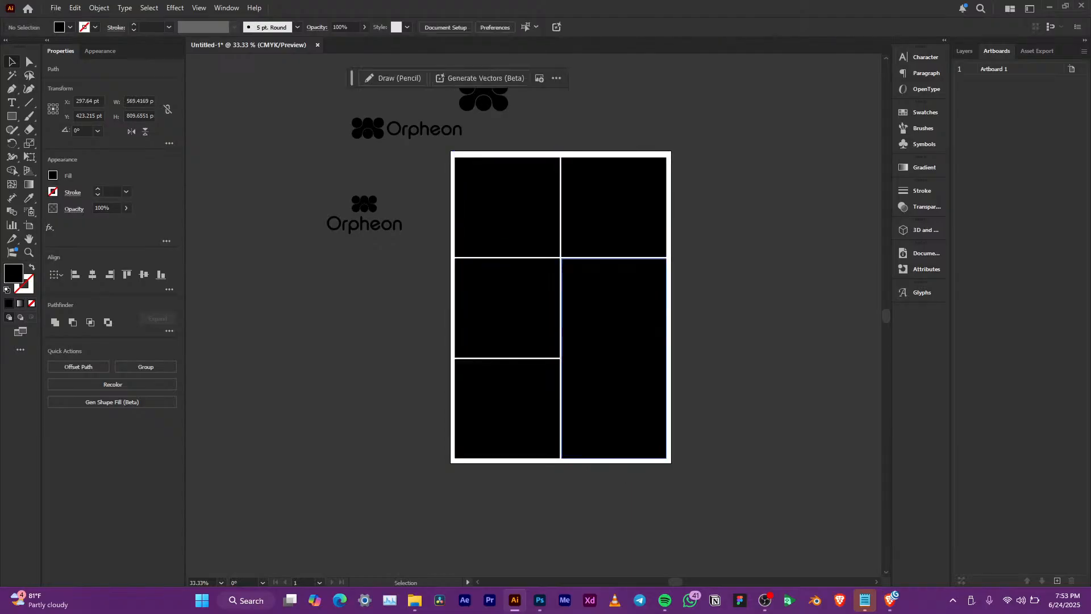
Round the corners of all grid cells together to a radius of about 17.57 pt, then clear the selection
drag(427, 178, 656, 423)
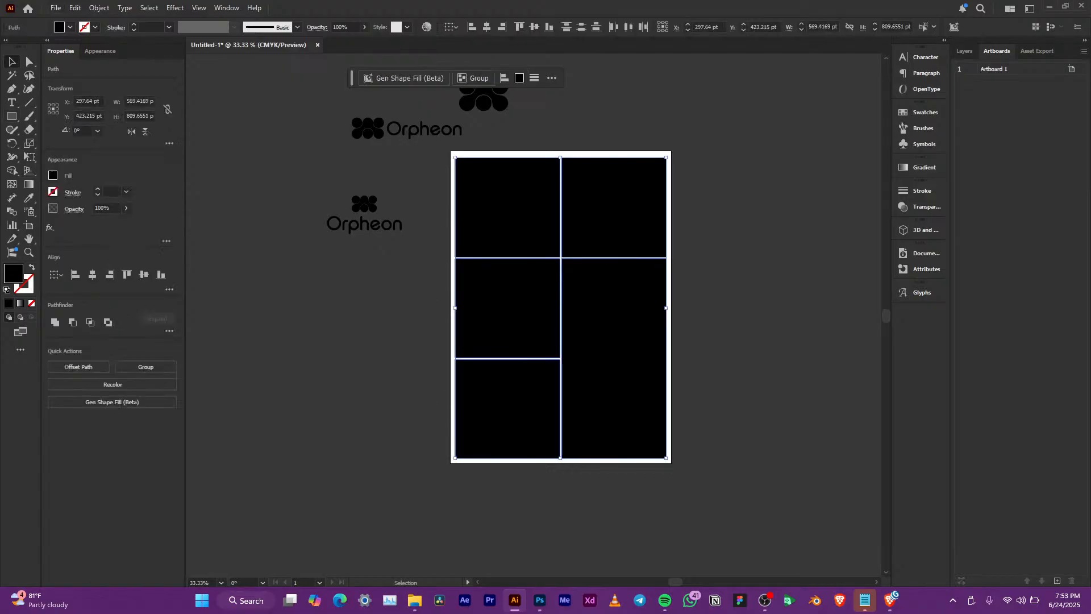
key(a)
key(ctrl+equal)
key(ctrl+equal)
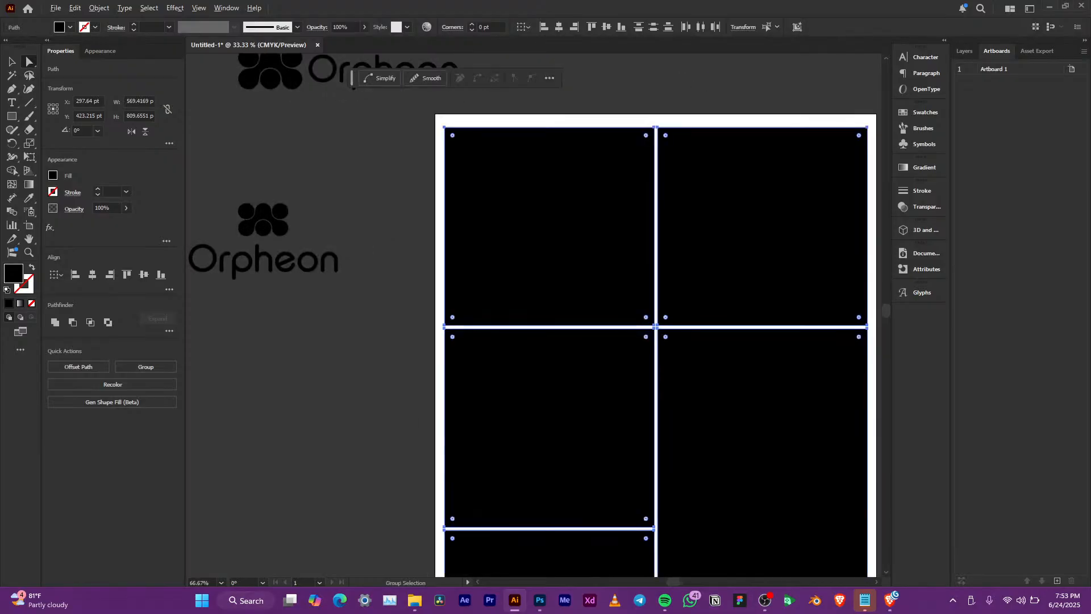
drag(453, 134, 458, 140)
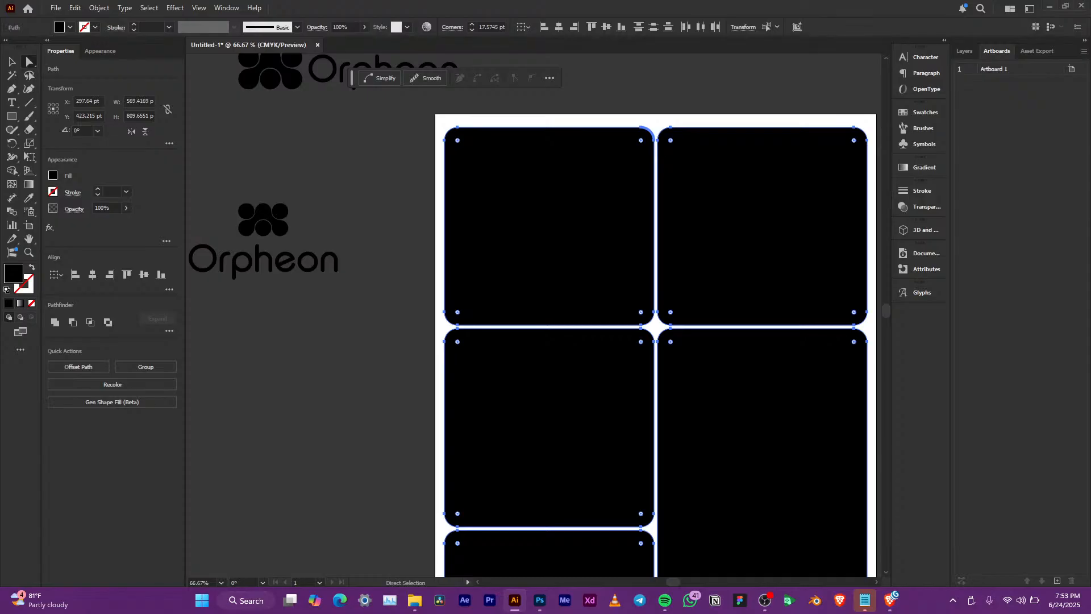
scroll(641, 140, down, 2)
drag(558, 164, 527, 175)
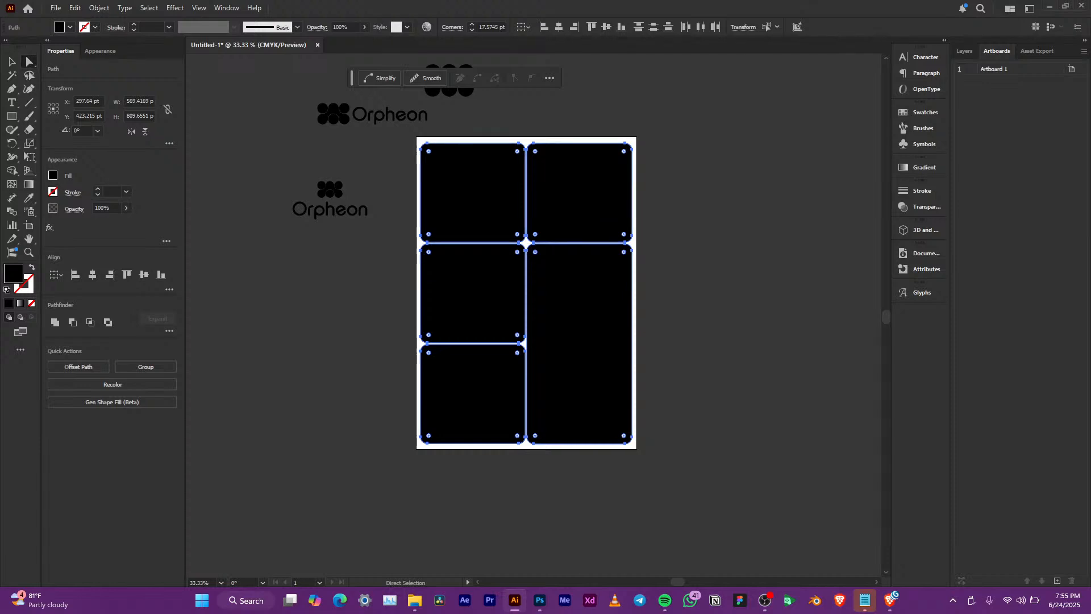
key(ctrl+equal)
key(ctrl+equal)
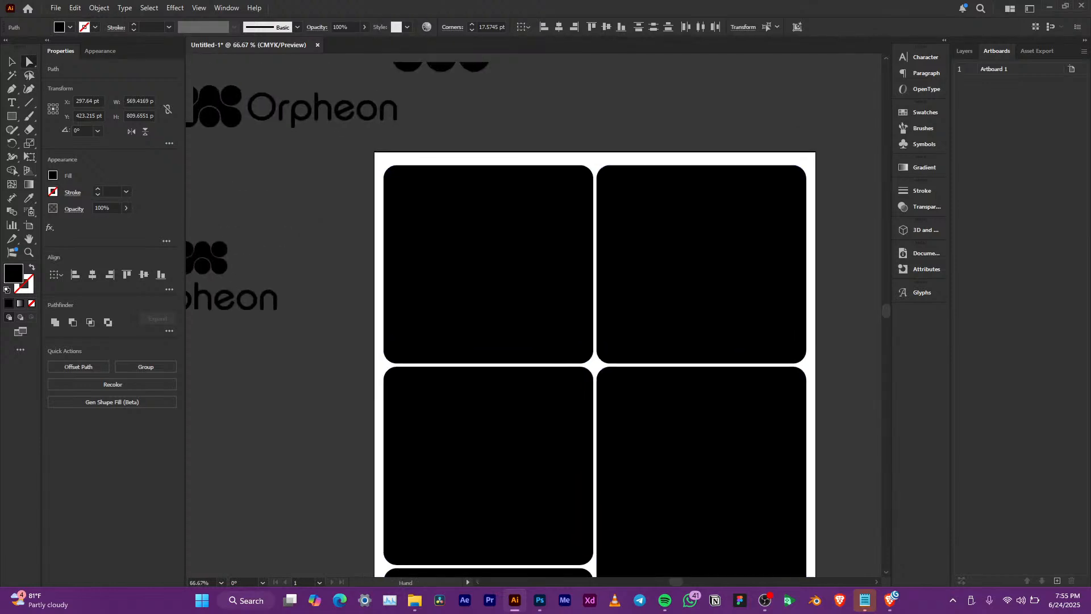
scroll(588, 164, down, 2)
click(586, 139)
scroll(552, 153, up, 2)
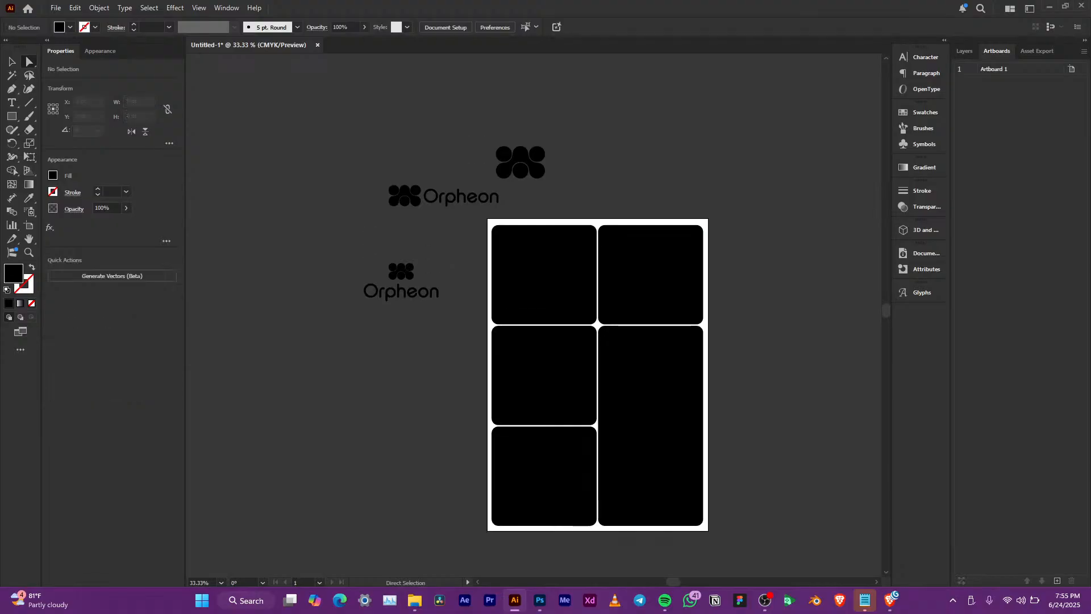
Examine the standalone Orpheon symbol and the horizontal logo beside the rounded grid, selecting each in turn
scroll(538, 164, up, 3)
click(486, 184)
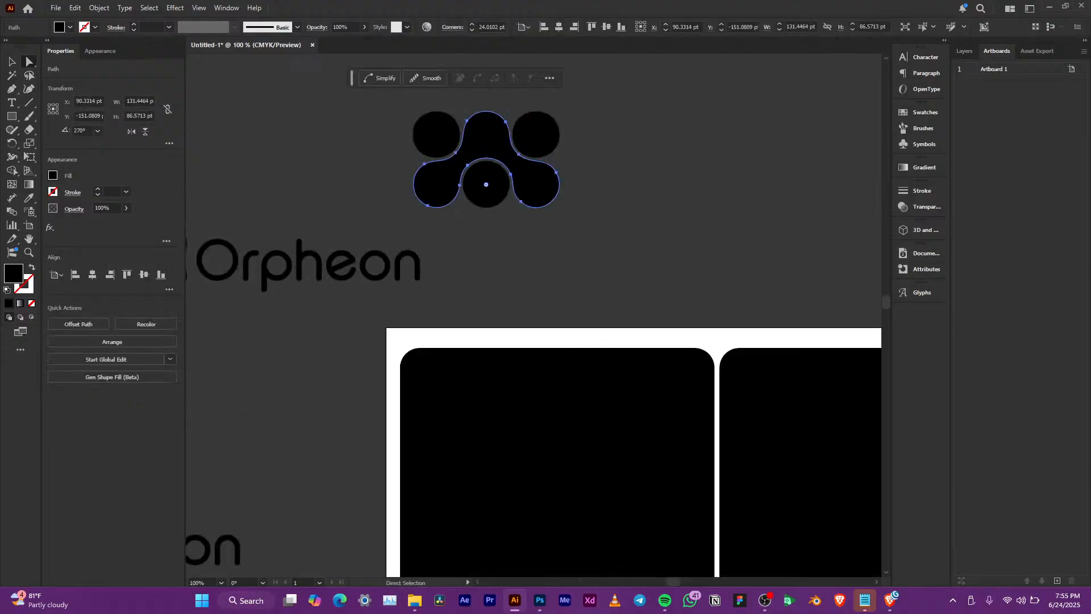
key(v)
click(591, 141)
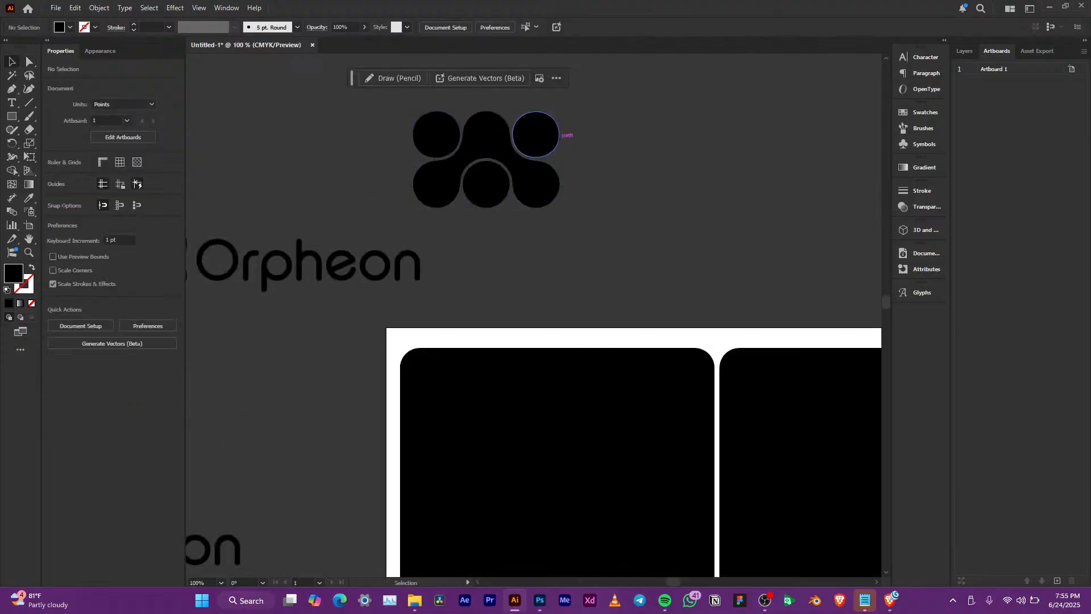
click(555, 137)
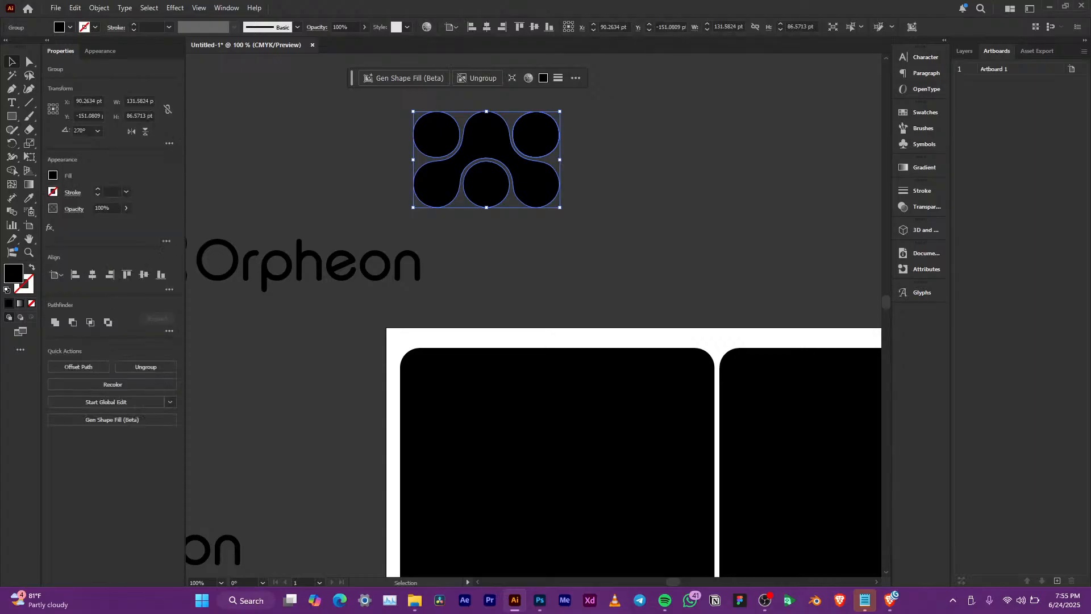
key(ctrl+minus)
key(ctrl+minus)
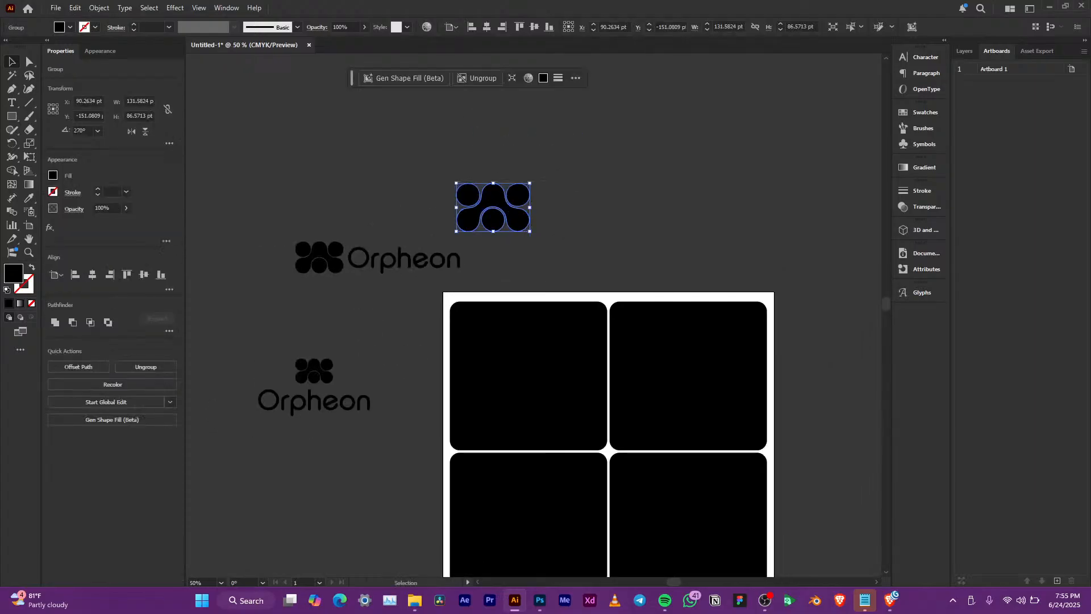
scroll(688, 227, down, 4)
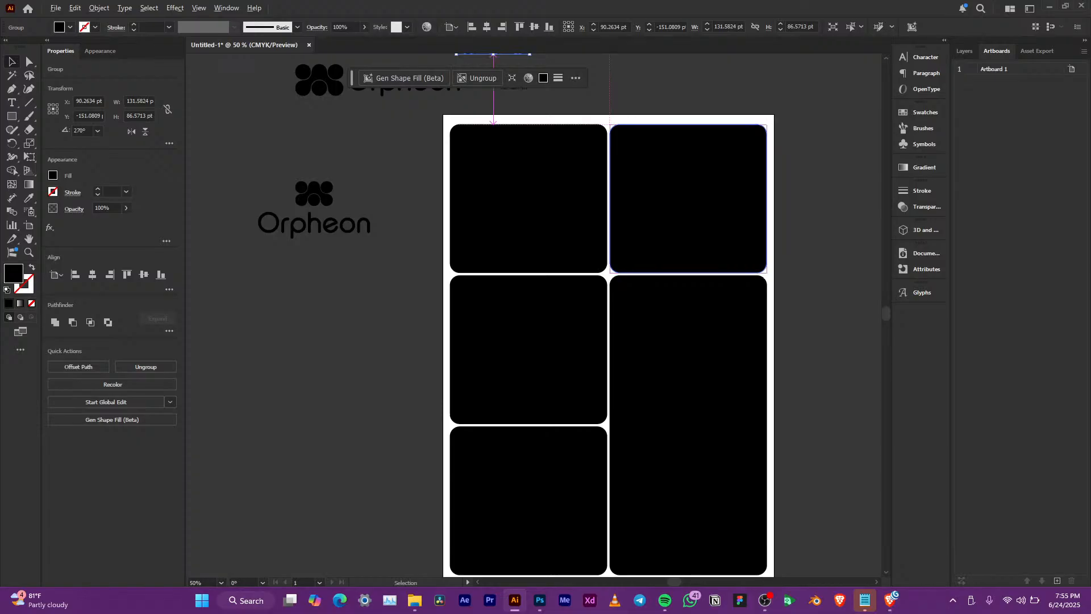
scroll(684, 244, down, 2)
scroll(680, 256, up, 2)
scroll(632, 253, up, 3)
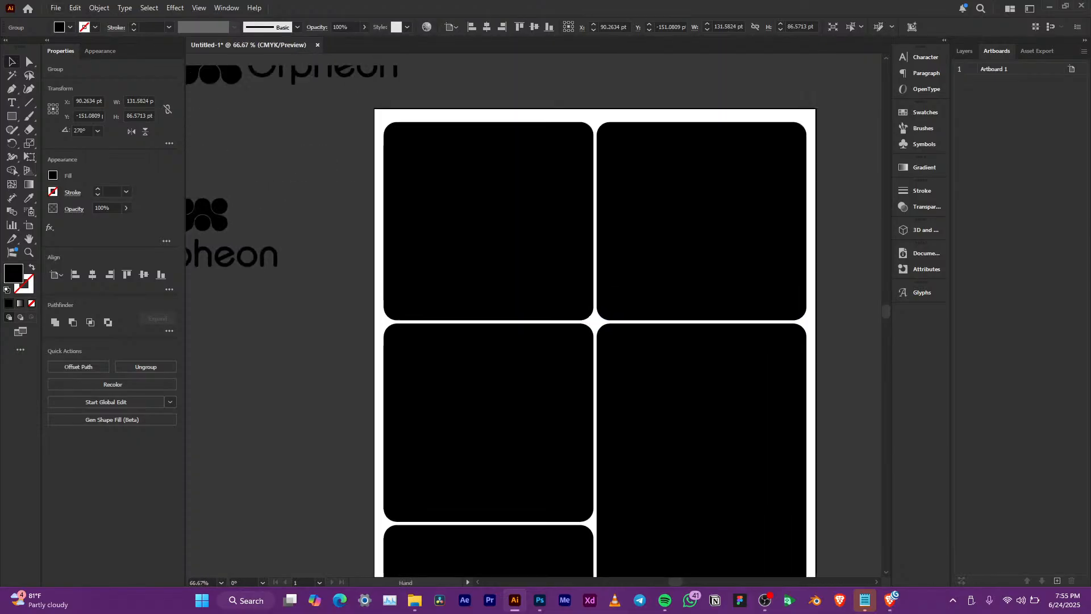
scroll(631, 252, down, 2)
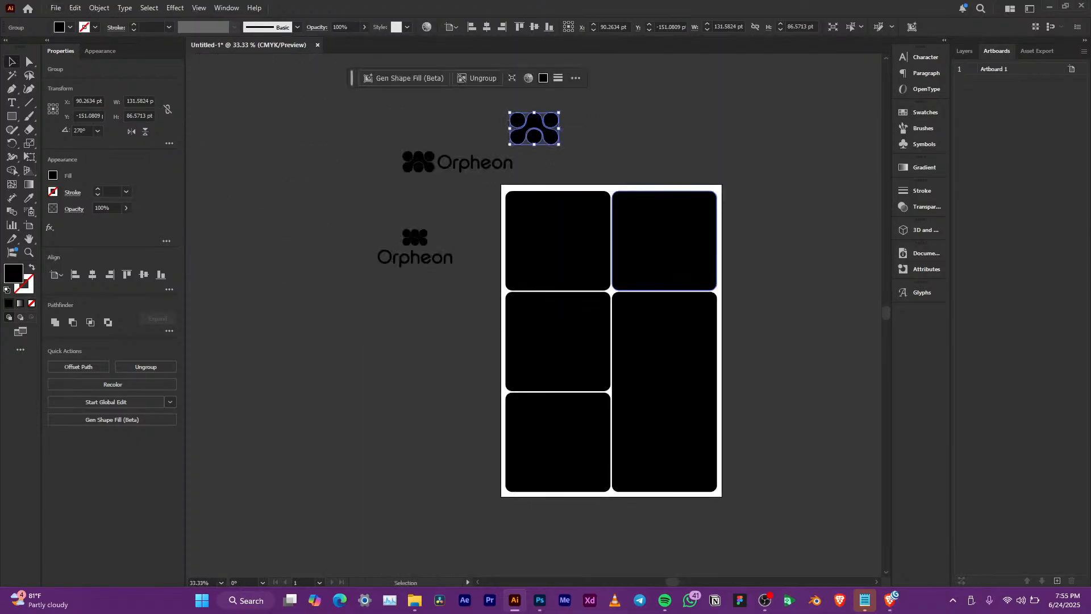
click(483, 162)
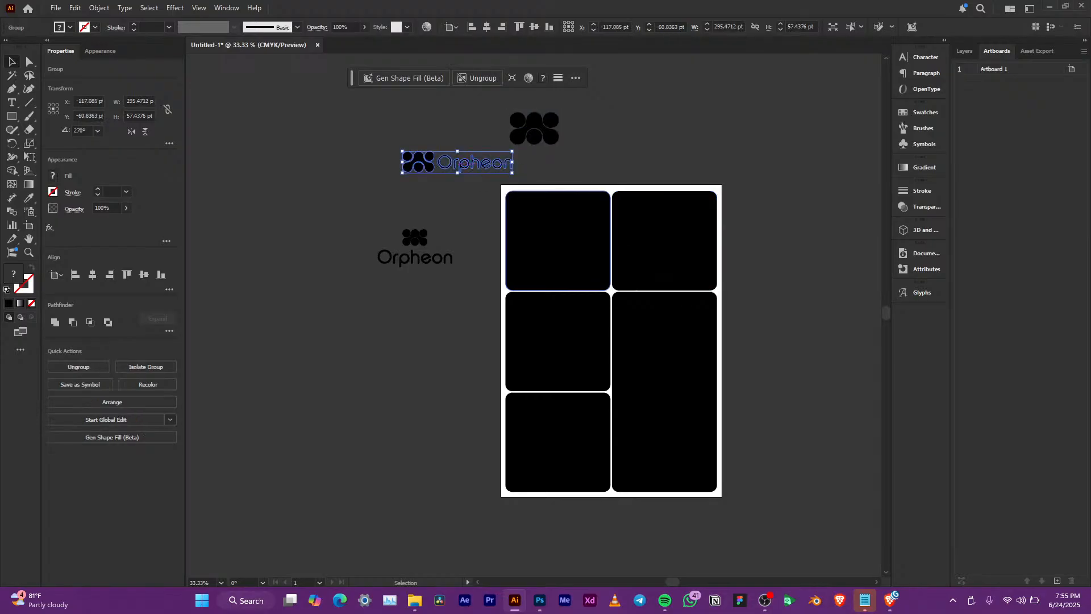
scroll(483, 162, up, 2)
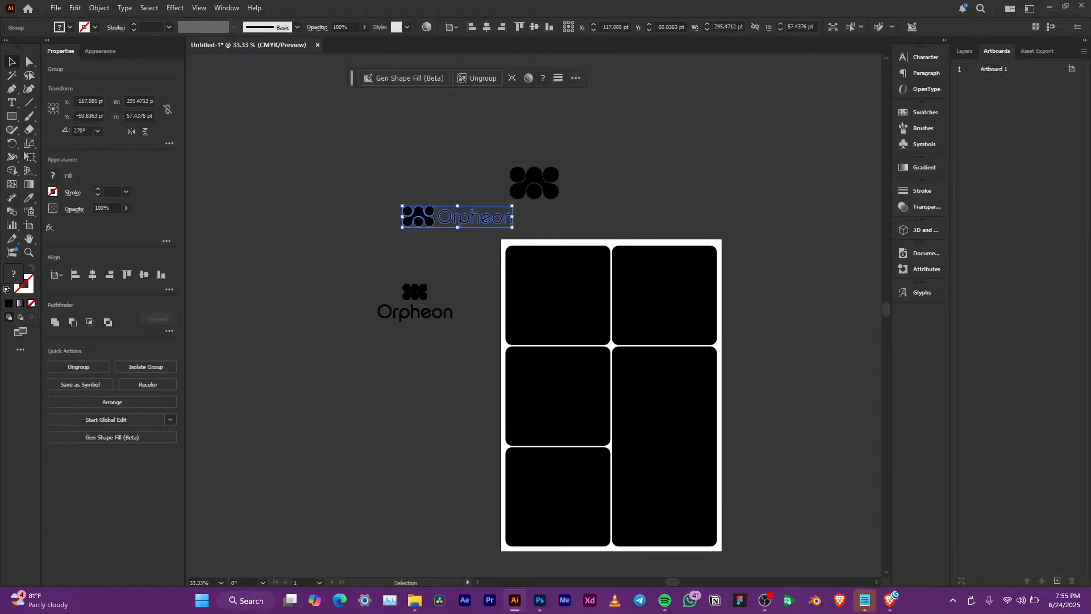
click(535, 178)
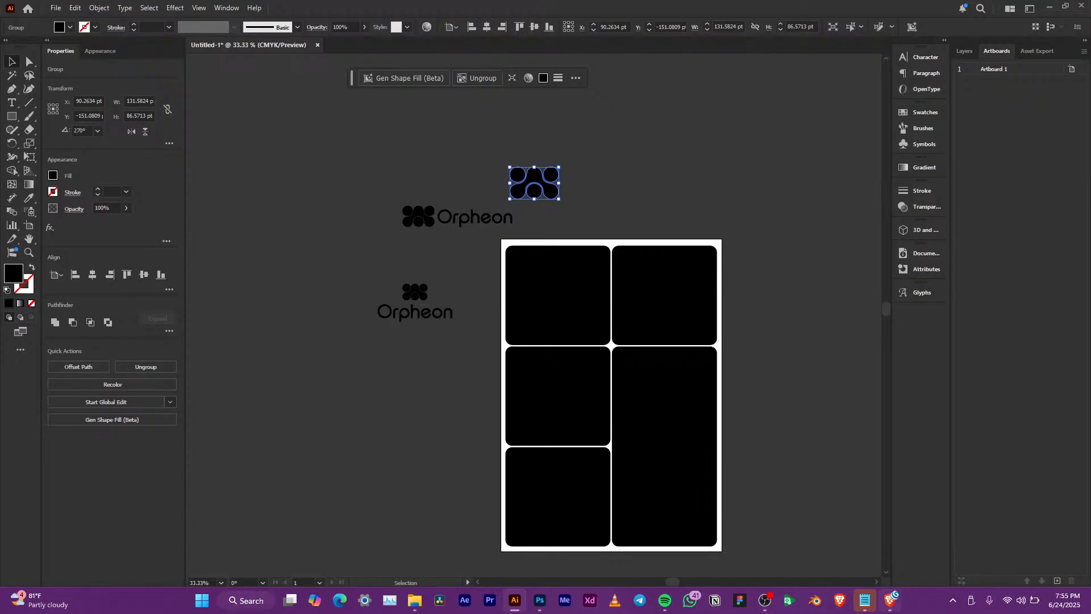
Switch to the Brave browser and look through the logo references on the open Pinterest pin page
click(890, 601)
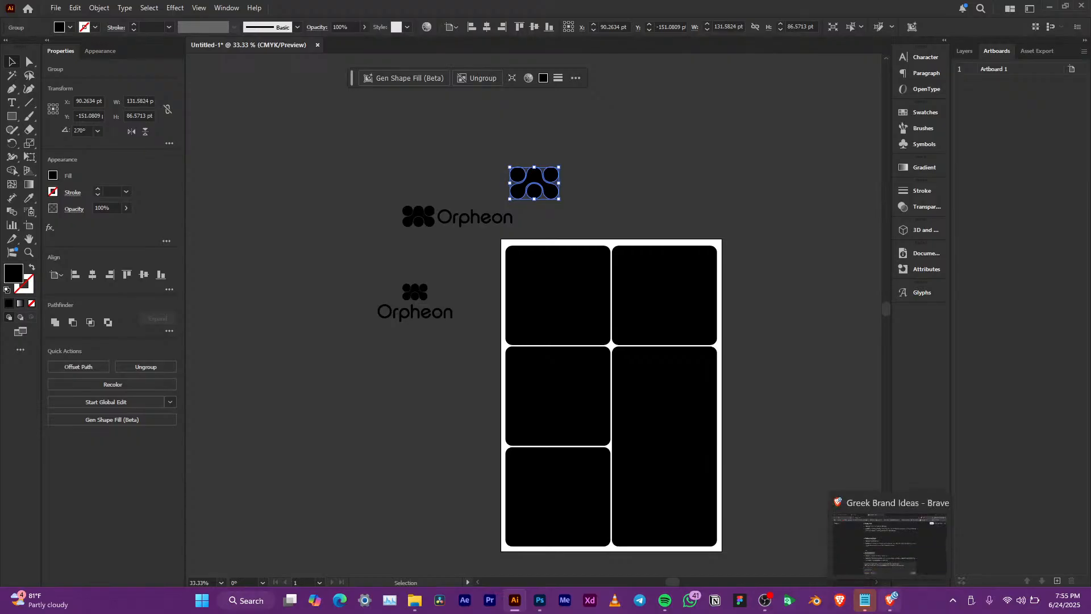
click(245, 14)
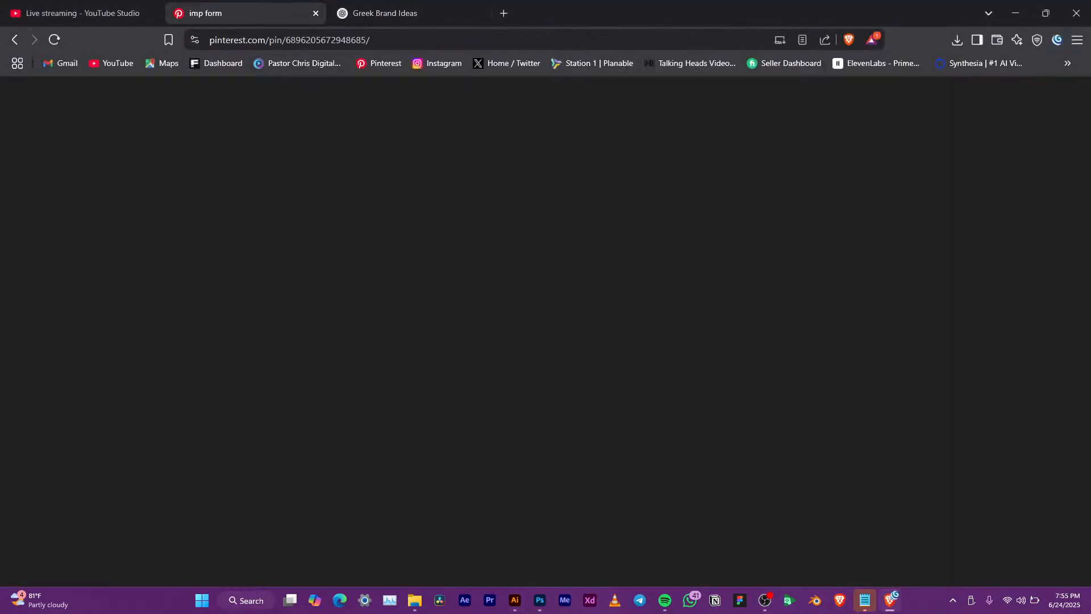
scroll(460, 176, up, 20)
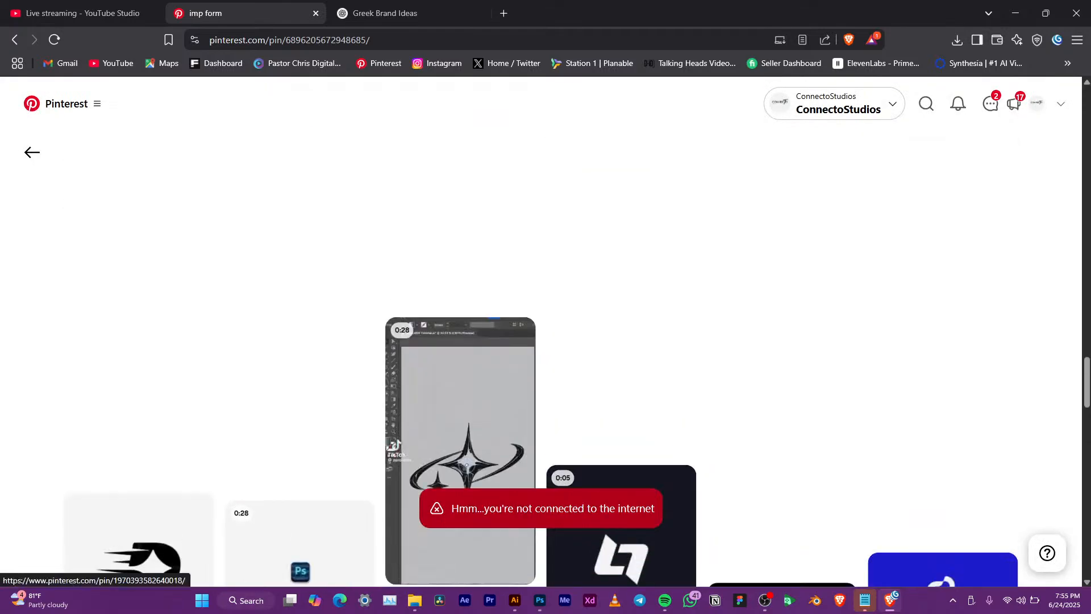
scroll(461, 176, up, 10)
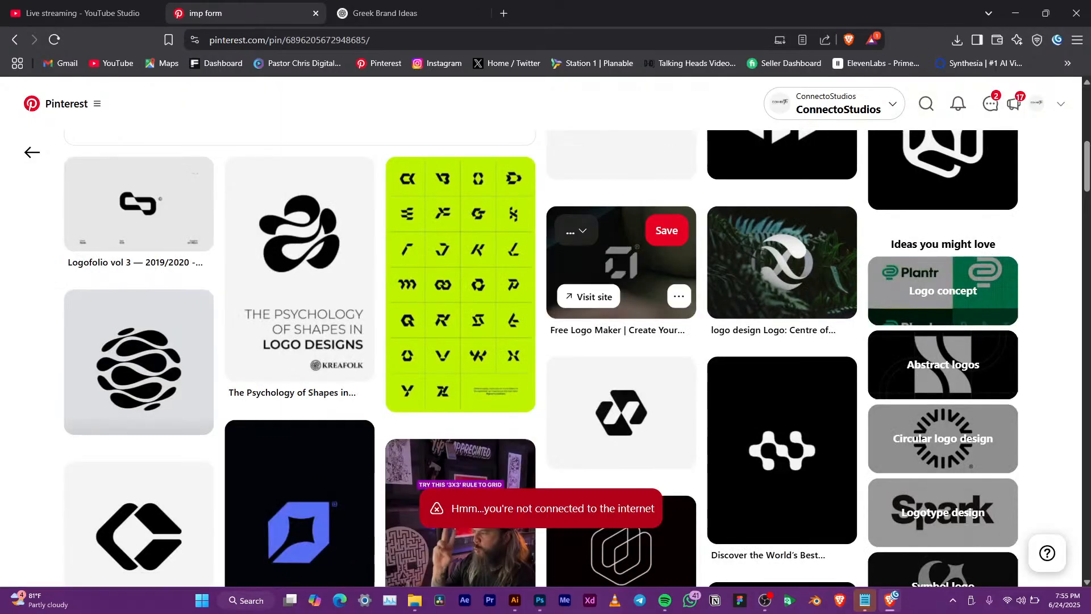
Search for coolors.co in a new browser tab, open the Coolors site and dismiss its What's new window
click(503, 13)
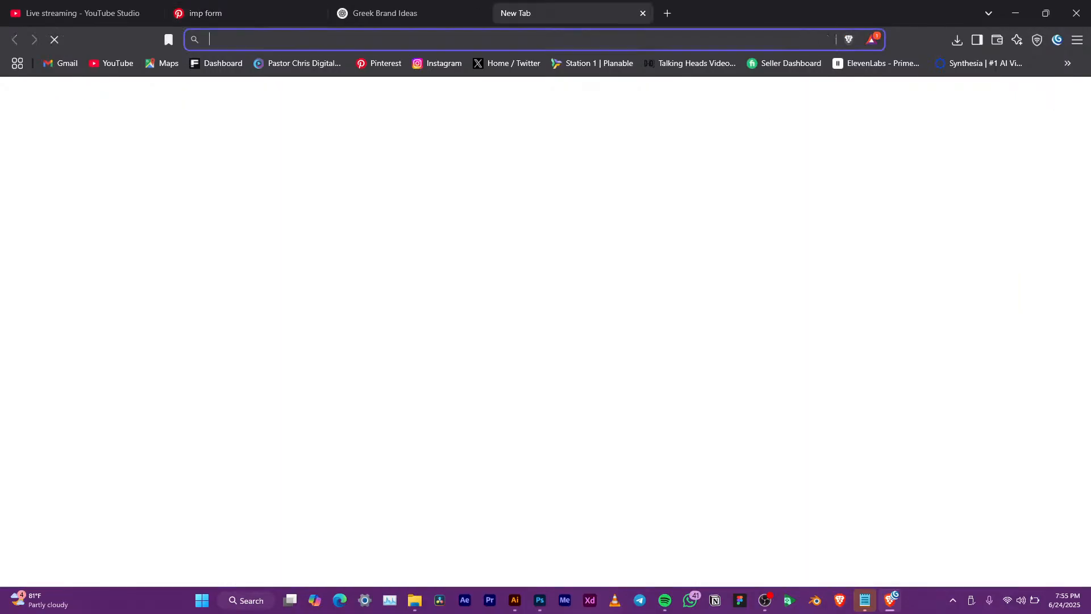
text(c)
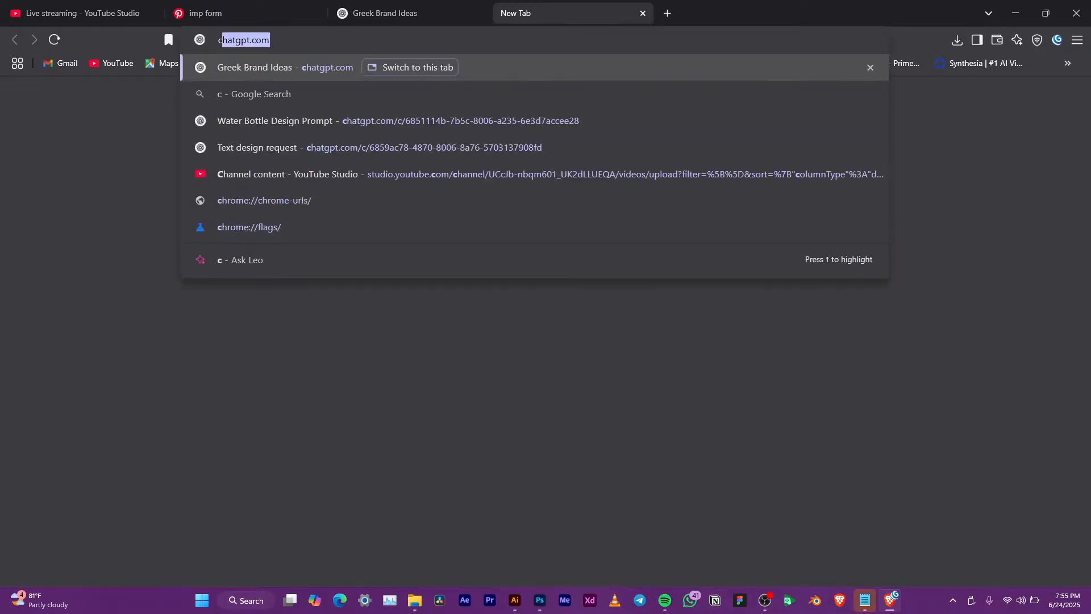
text(oolors)
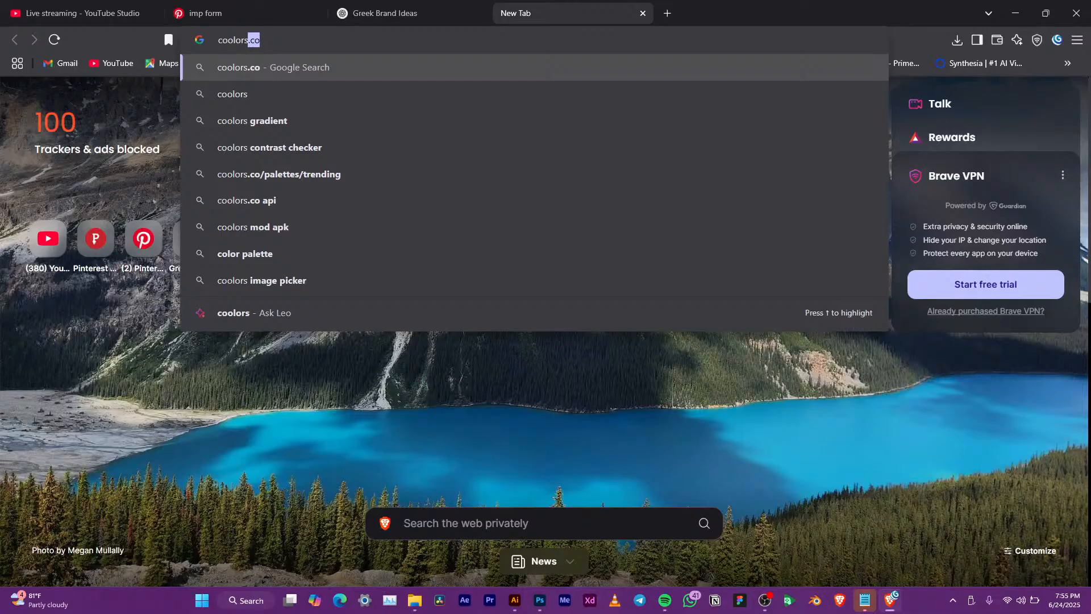
key(Return)
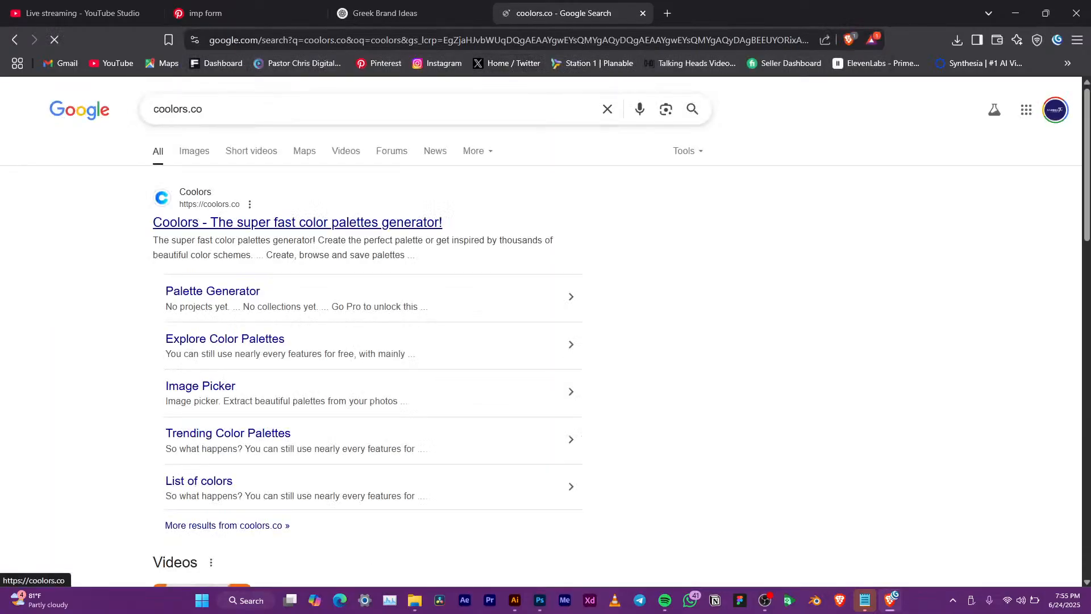
click(297, 222)
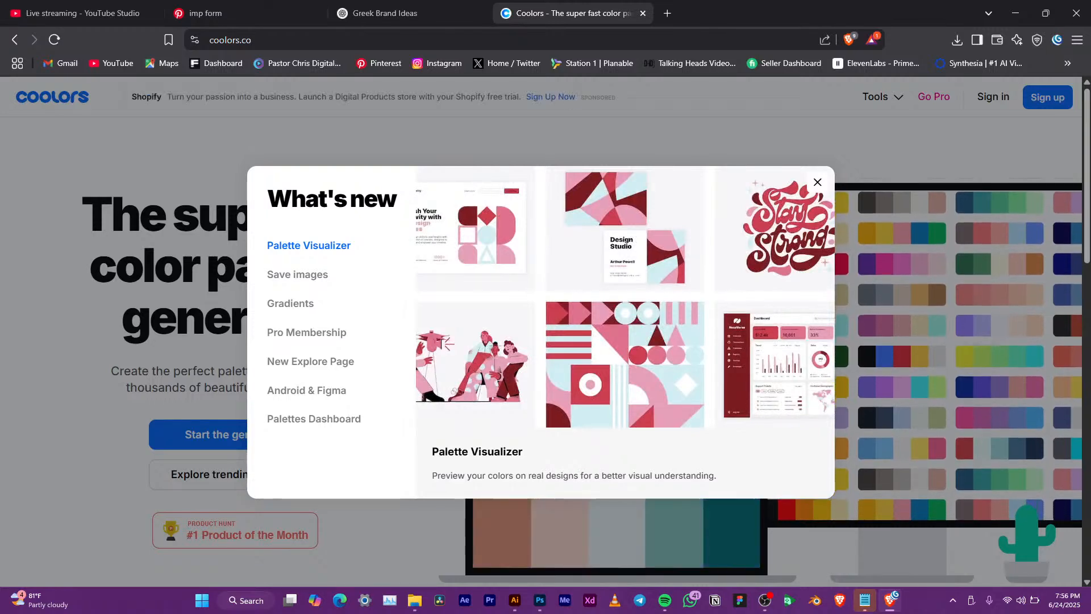
key(Escape)
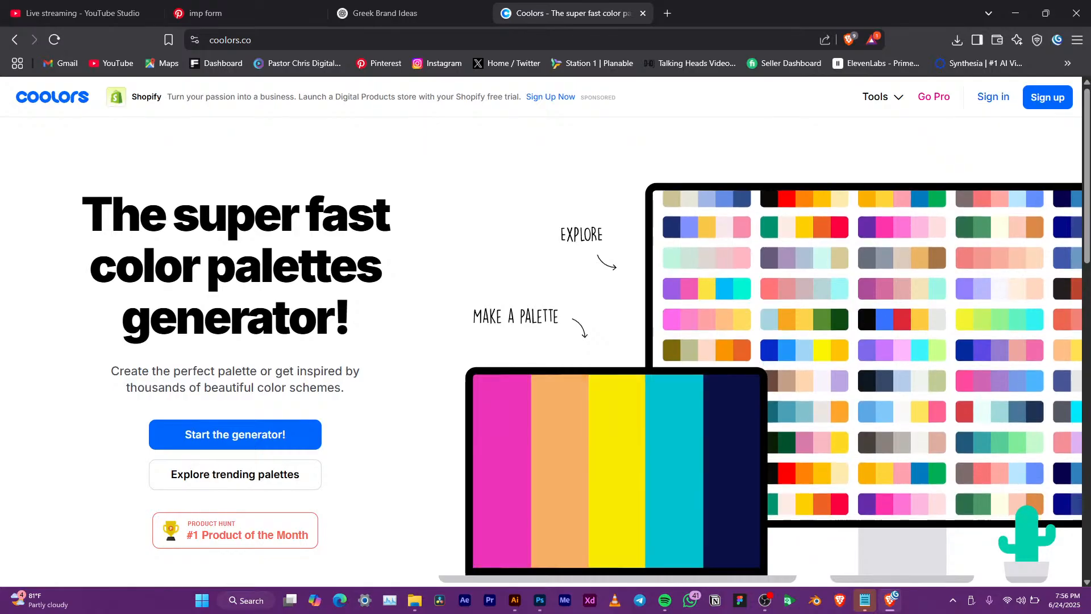
Start the Coolors palette generator and dismiss its introduction and tutorial
click(236, 434)
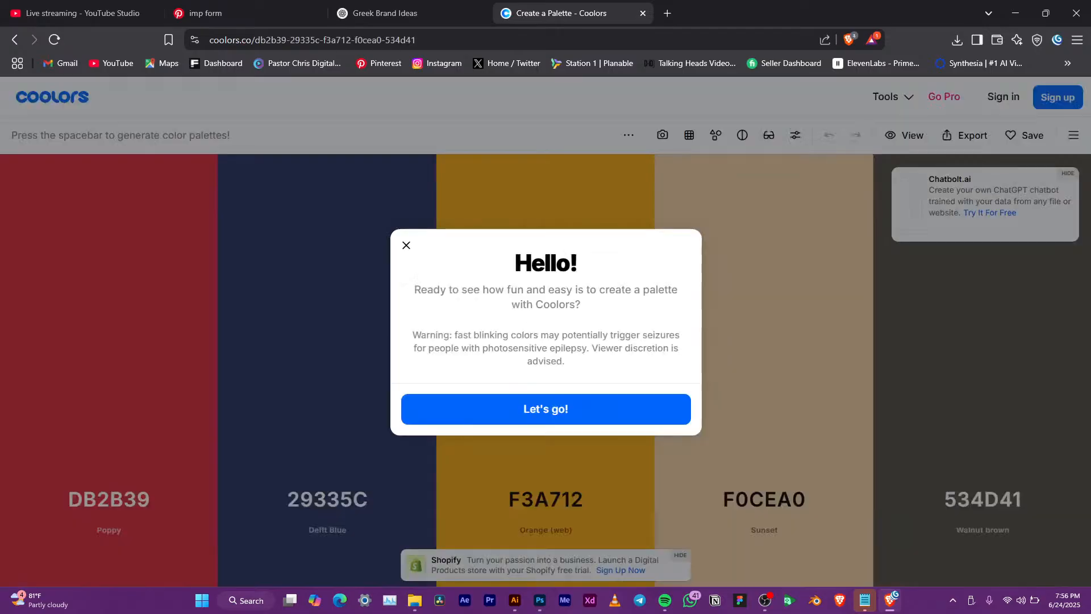
click(546, 409)
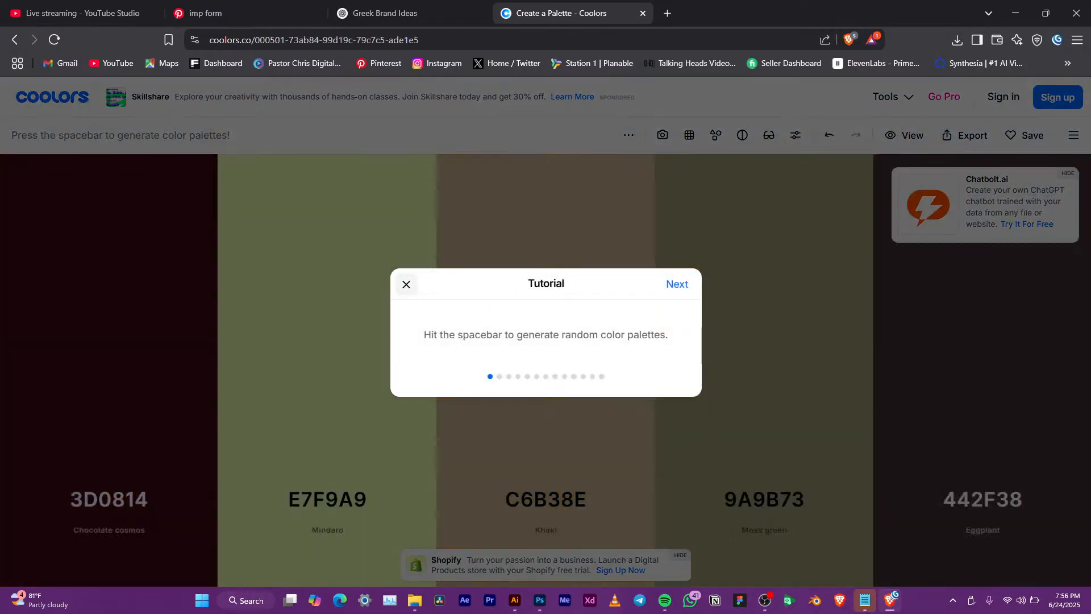
click(407, 284)
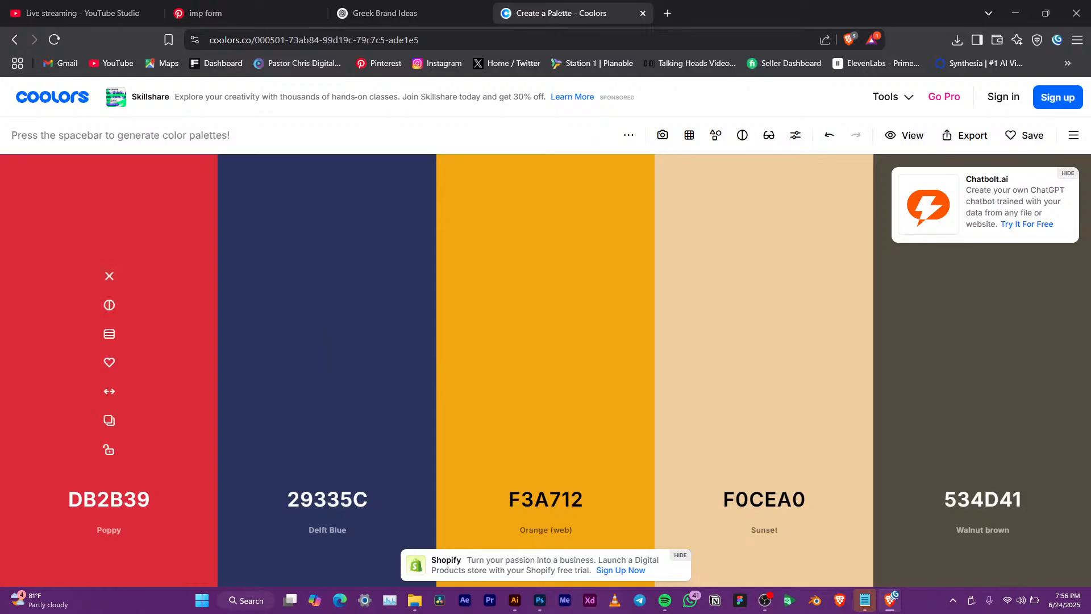
Generate a series of random five-colour palettes to browse colour schemes for the brand
key(space)
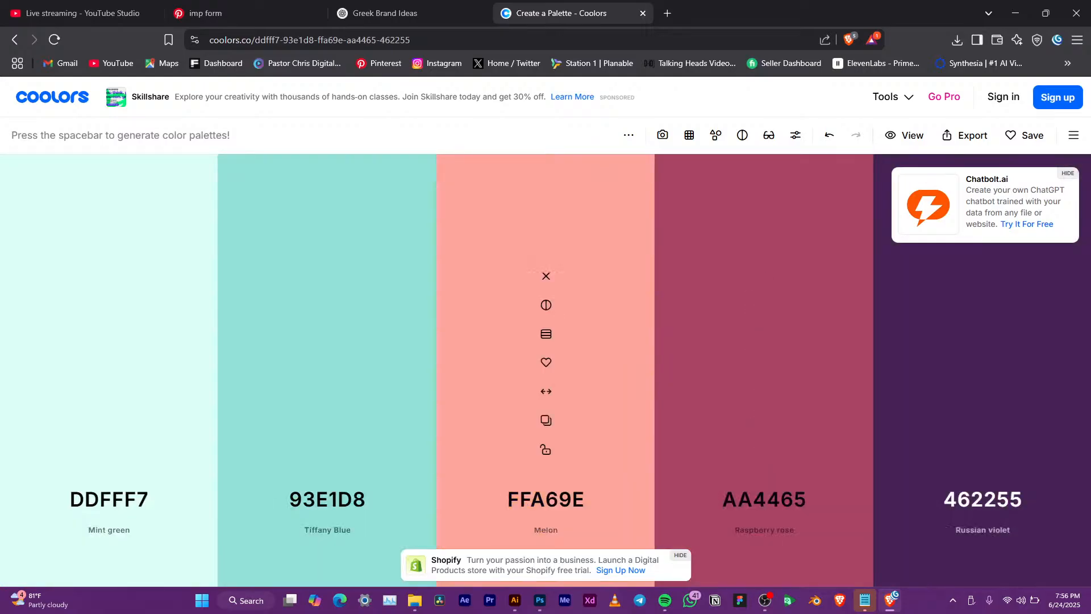
key(space)
key(space)
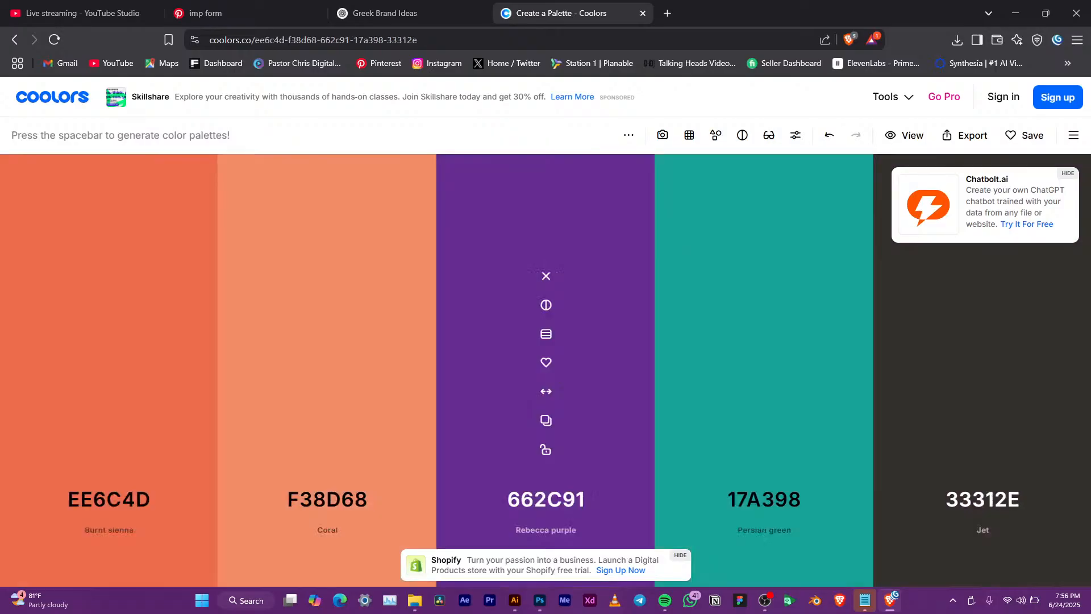
key(space)
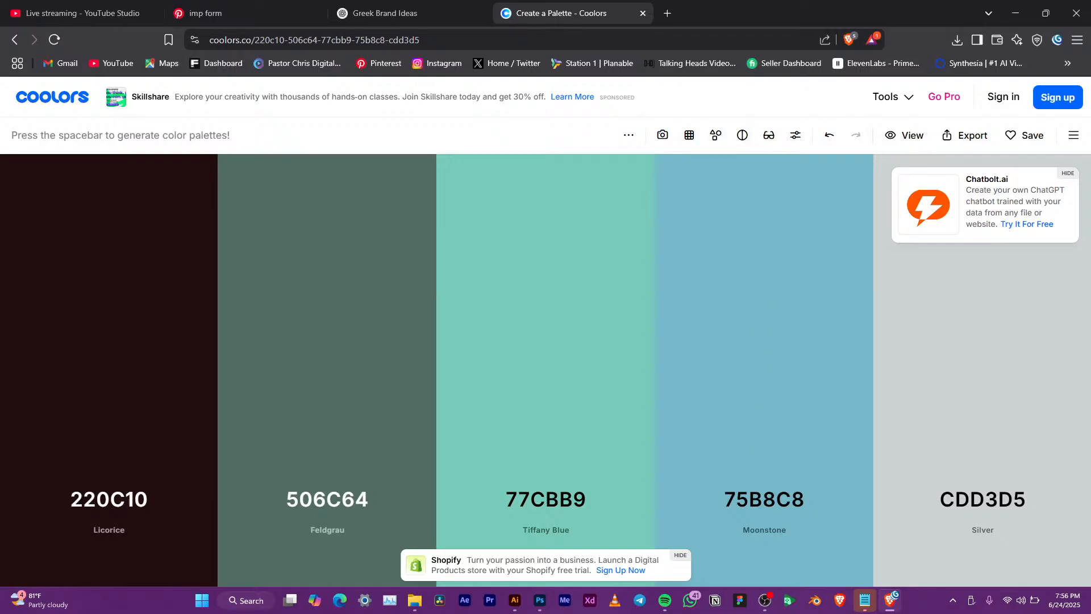
key(space)
key(space)
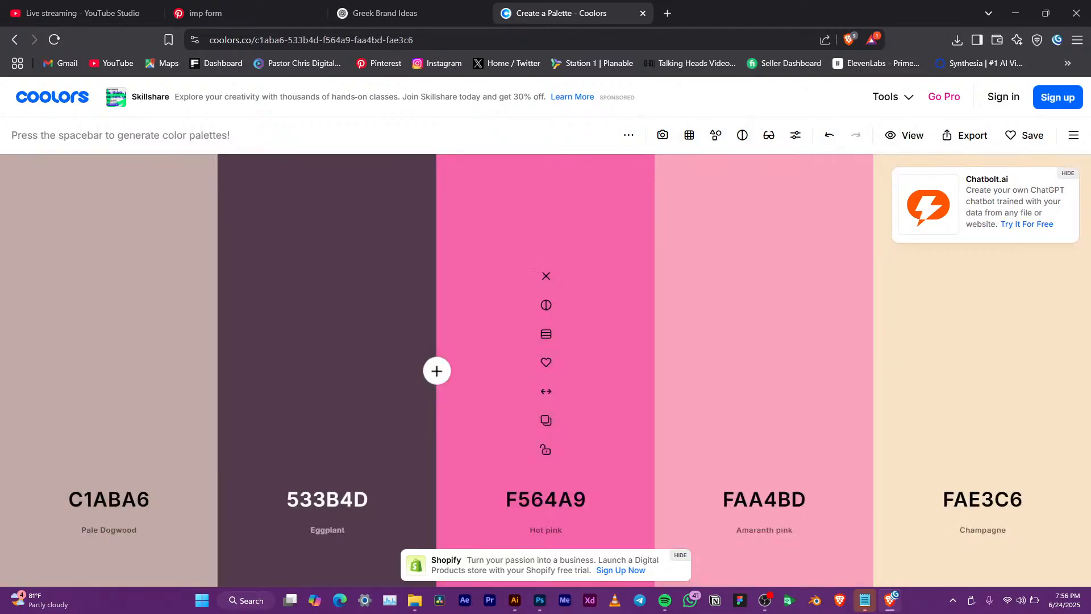
key(space)
key(space)
key(space)
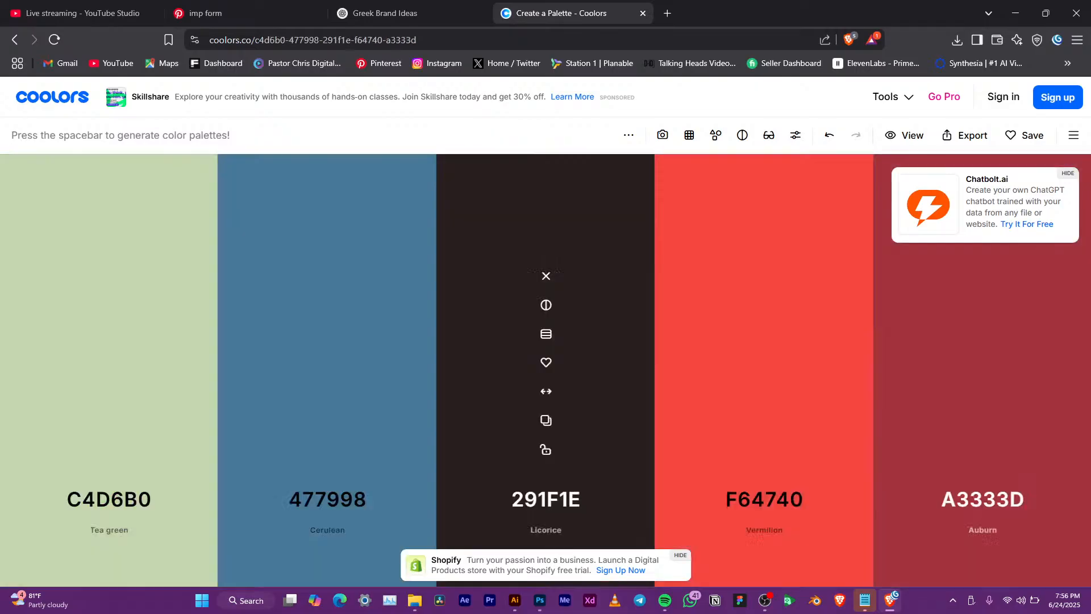
key(space)
key(space)
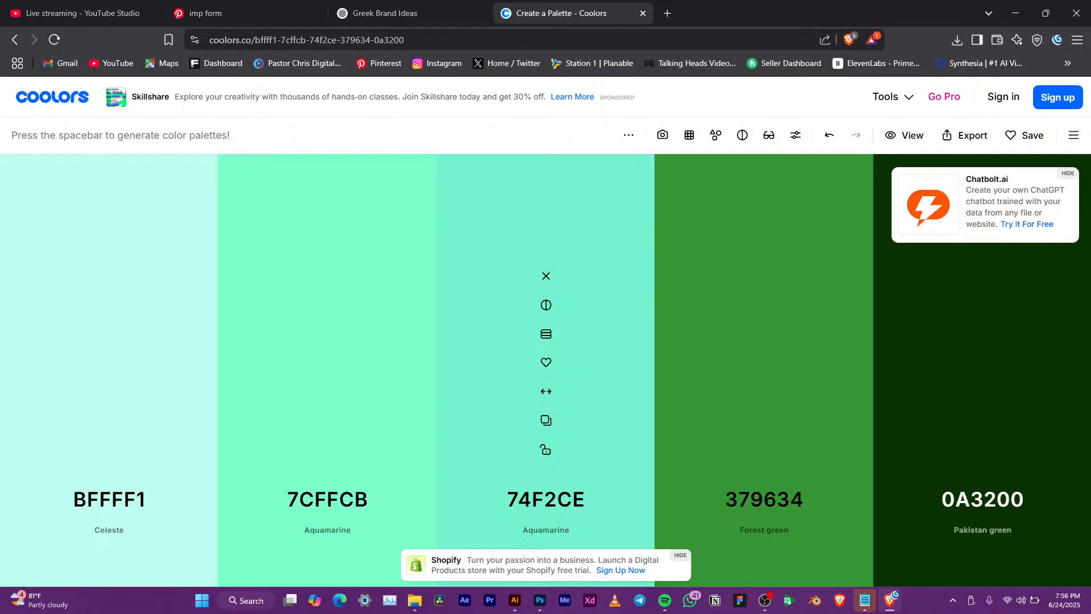
Generate palettes until one starts with 004E64, 00A5CF and 9FFFCB, and lock those three colours
key(space)
key(space)
key(space)
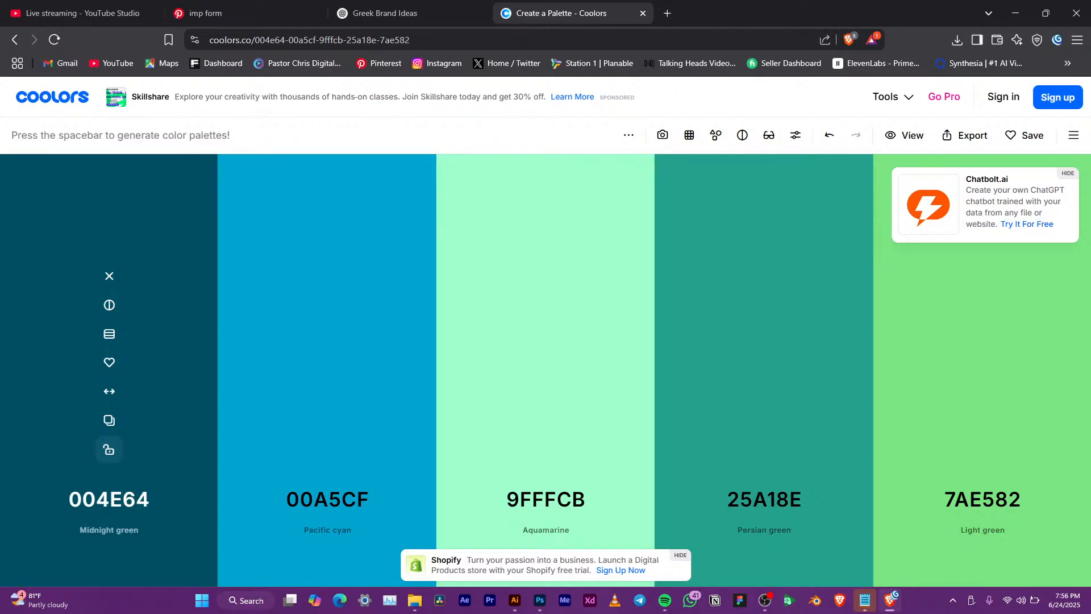
click(109, 449)
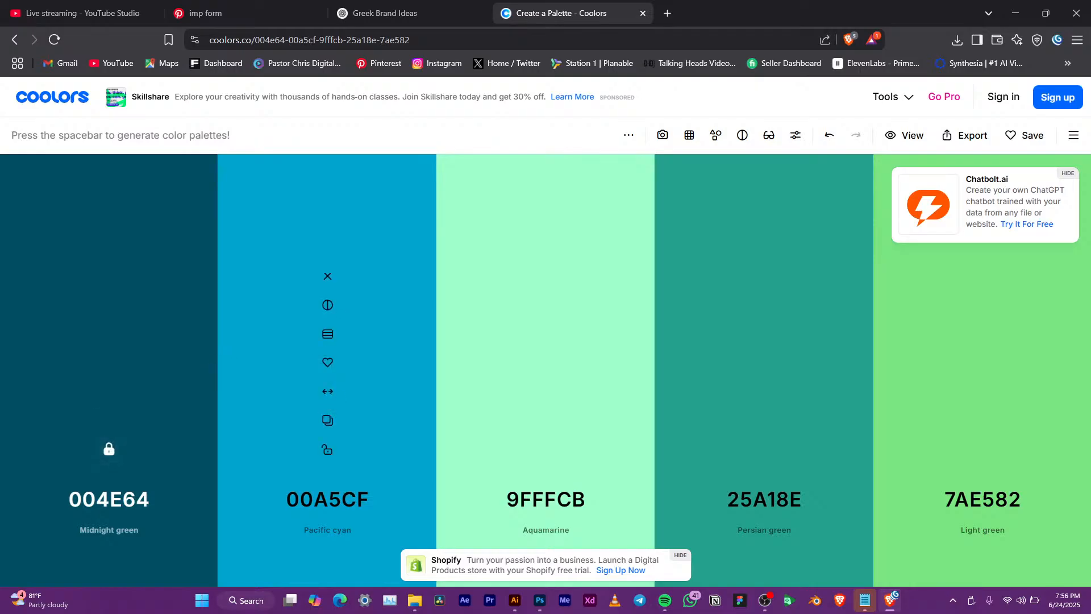
click(327, 449)
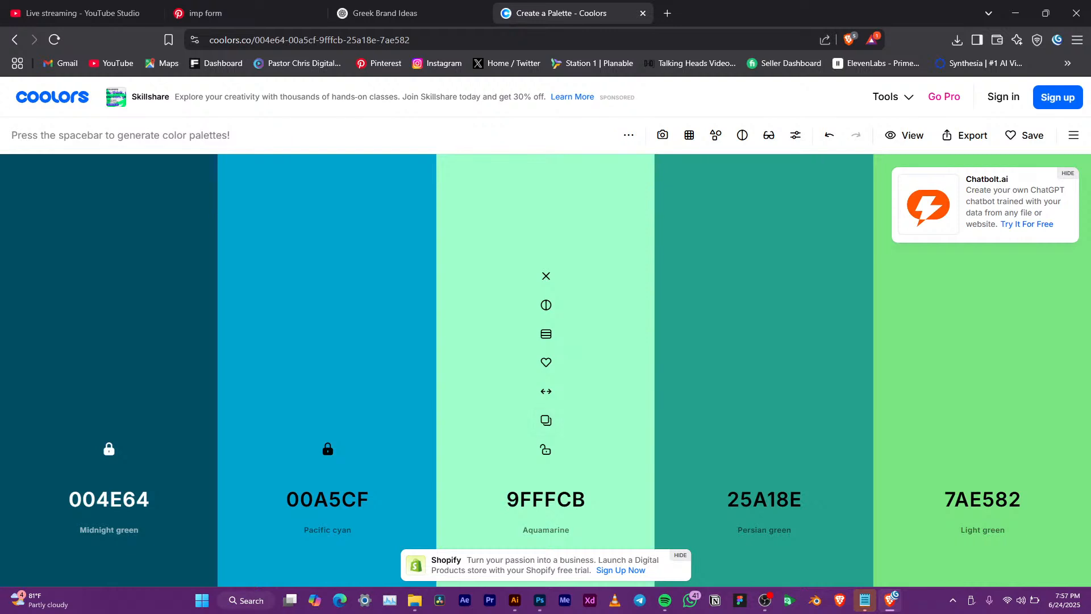
click(546, 449)
Generate alternatives for the two unlocked colours beside the locked 004E64, 00A5CF and 9FFFCB
key(space)
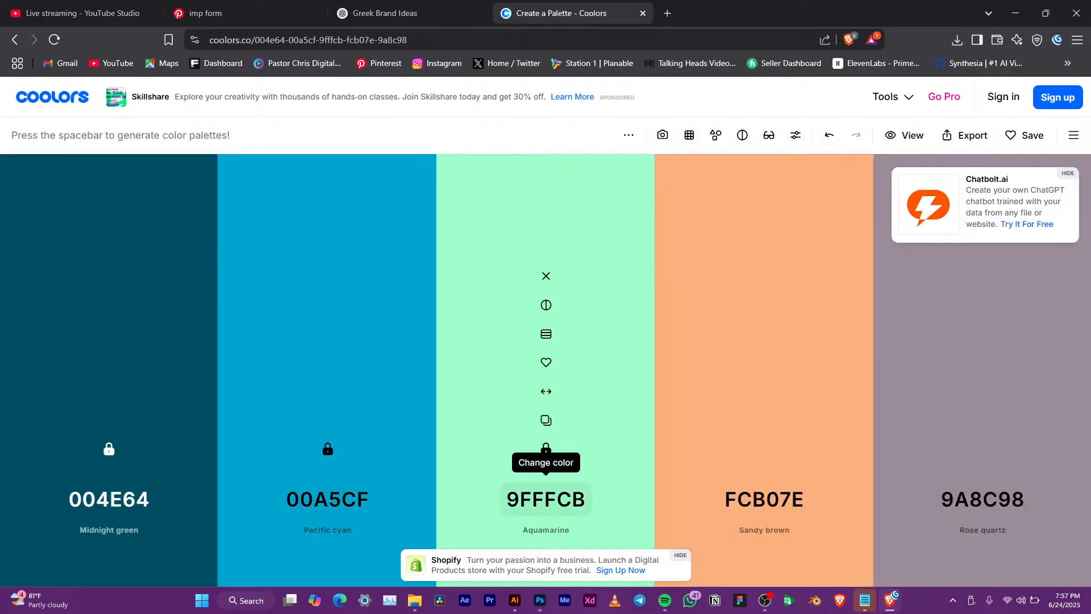
key(space)
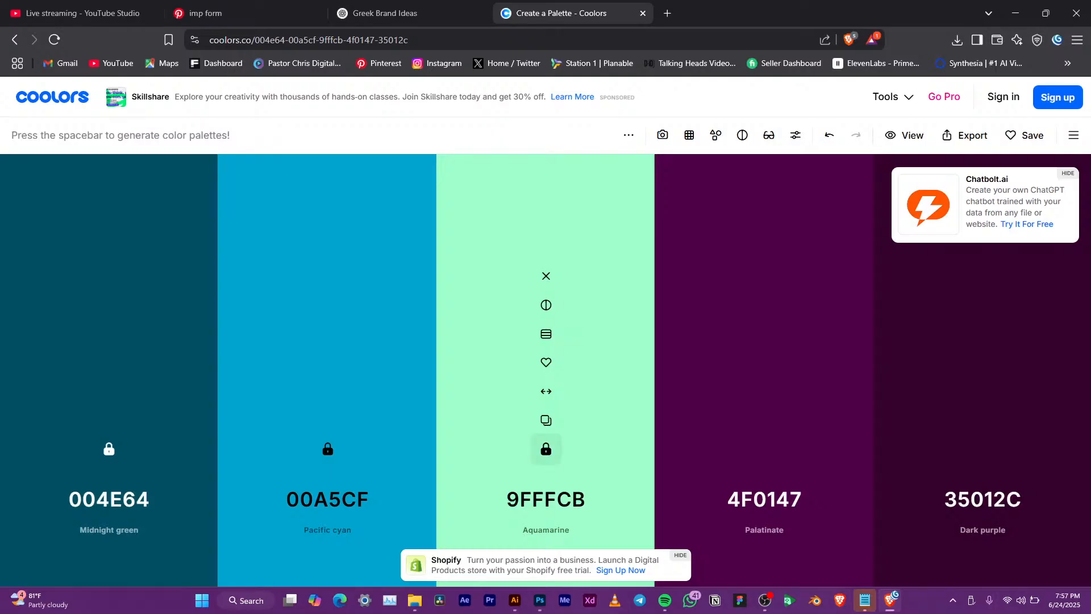
key(space)
key(space)
key(space)
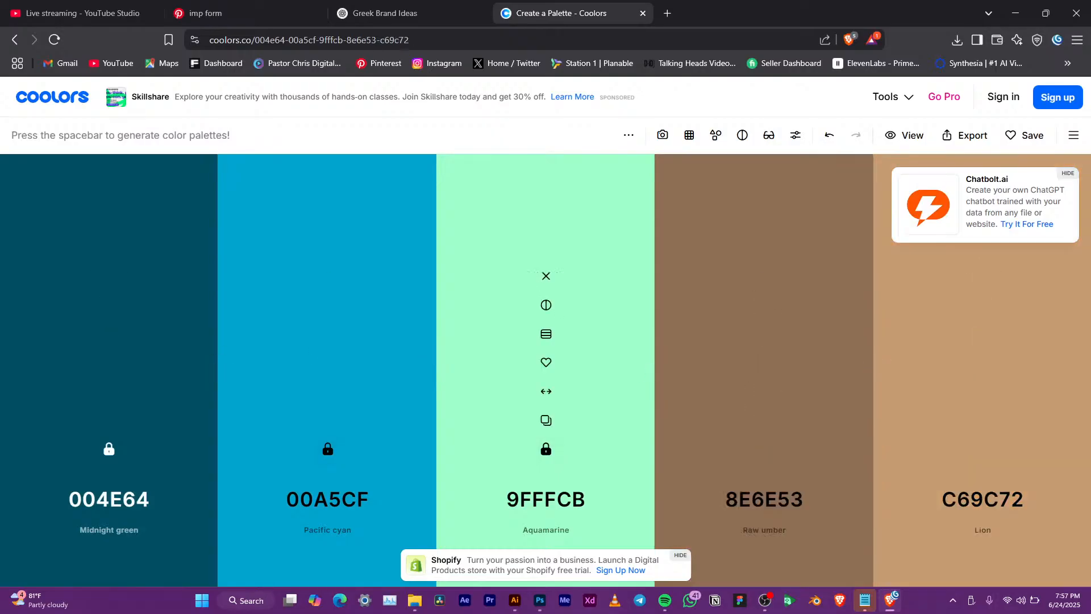
key(space)
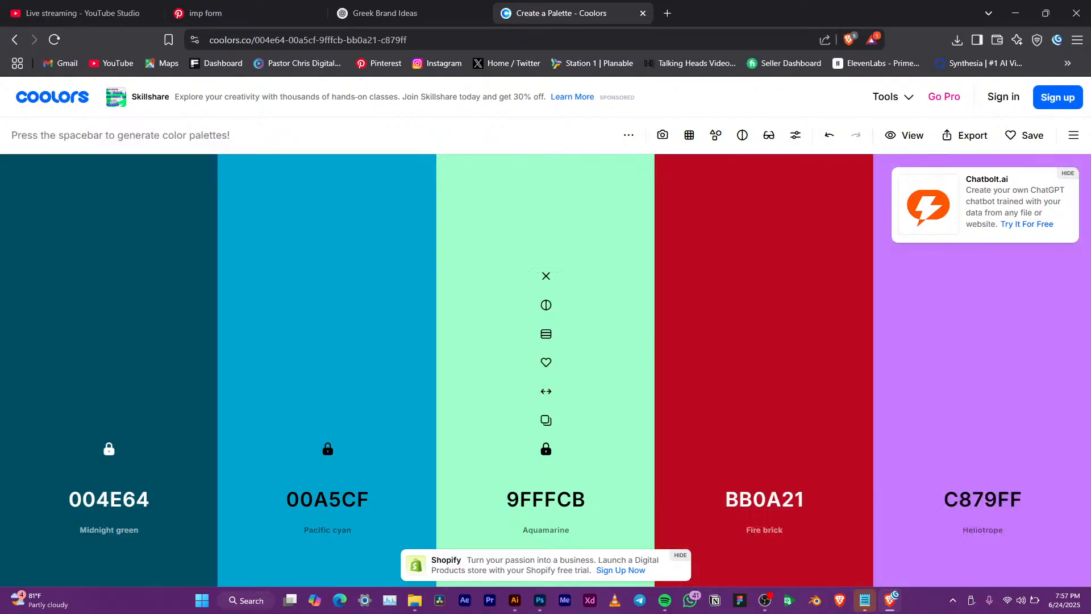
key(space)
key(space)
key(space)
key(space)
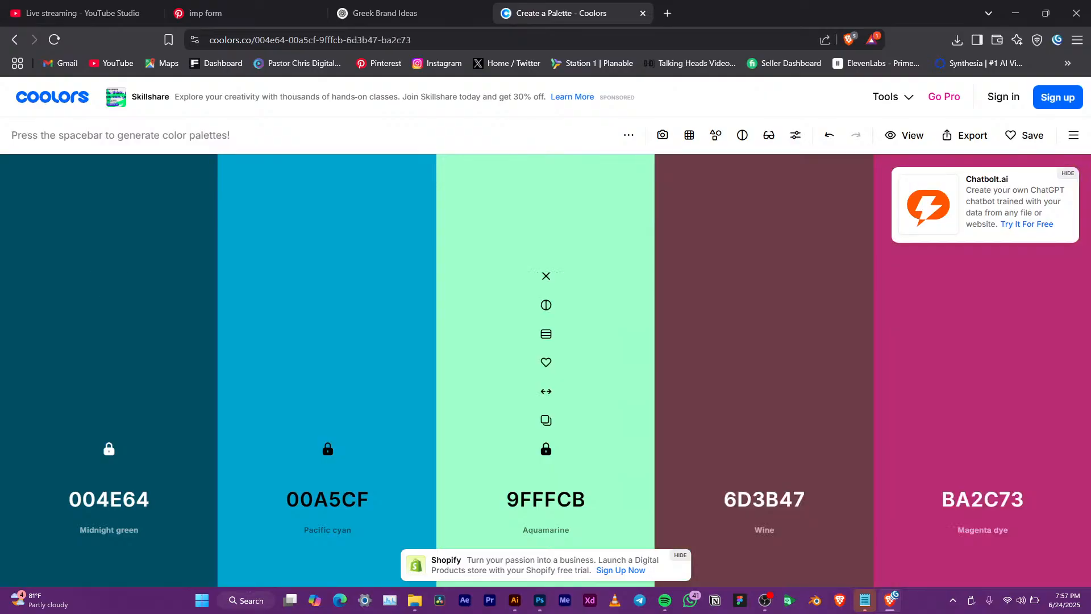
key(space)
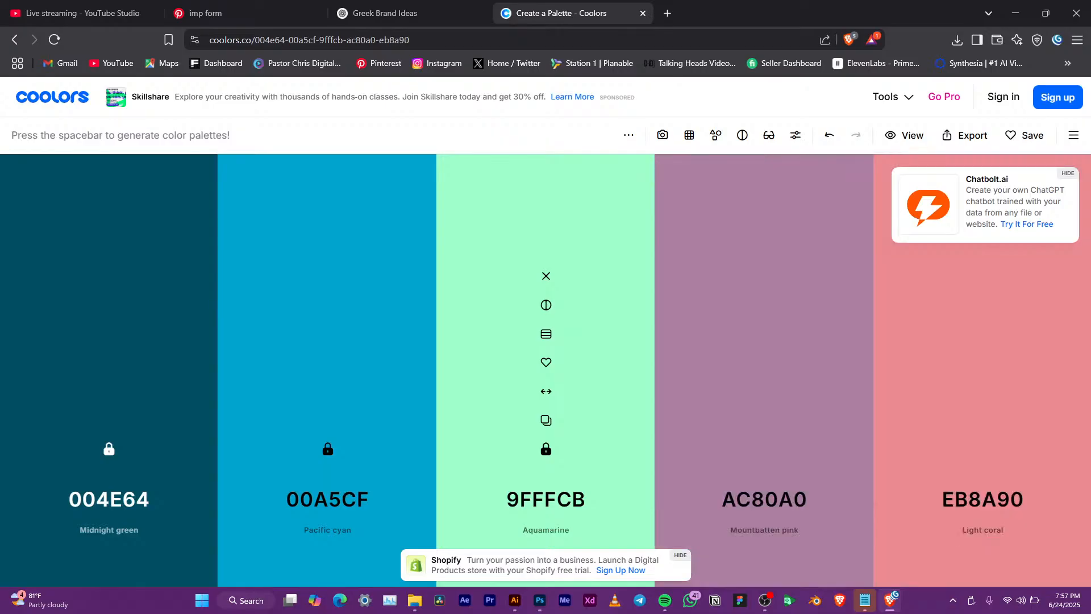
key(space)
key(space)
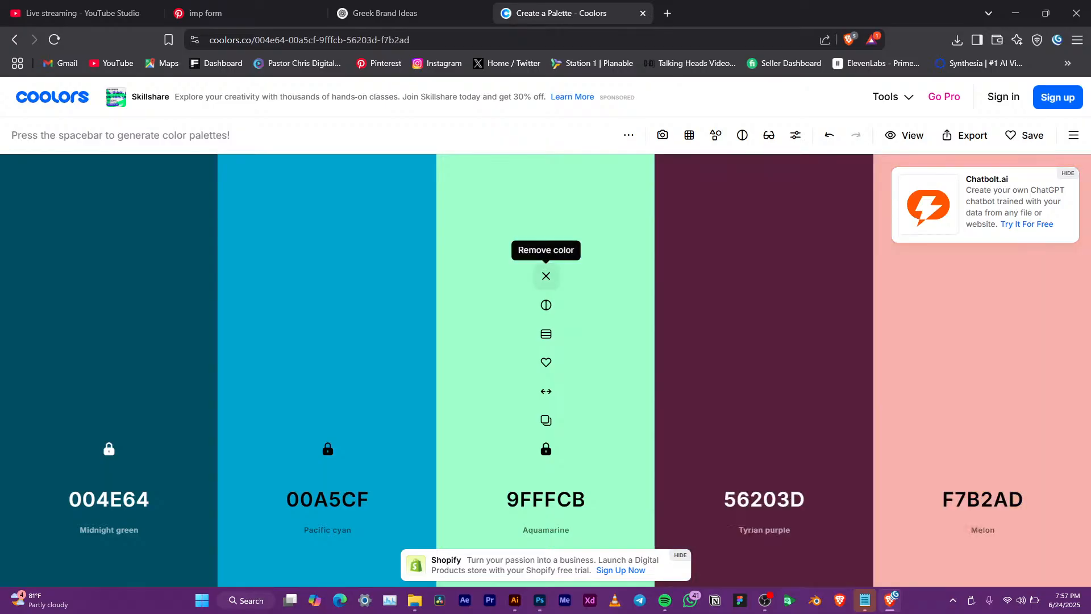
Remove the Aquamarine colour 9FFFCB from the palette and regenerate the two unlocked colours
click(546, 276)
key(space)
key(space)
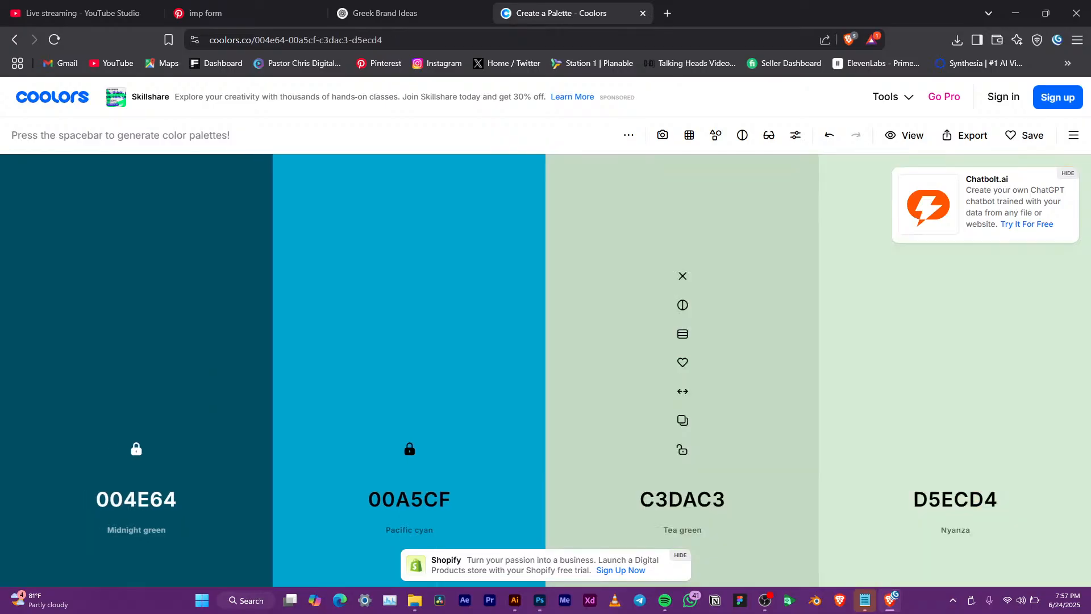
Keep regenerating the two unlocked colours until Mustard FED766 and Anti-flash white EFF1F3 come up, and lock both
key(space)
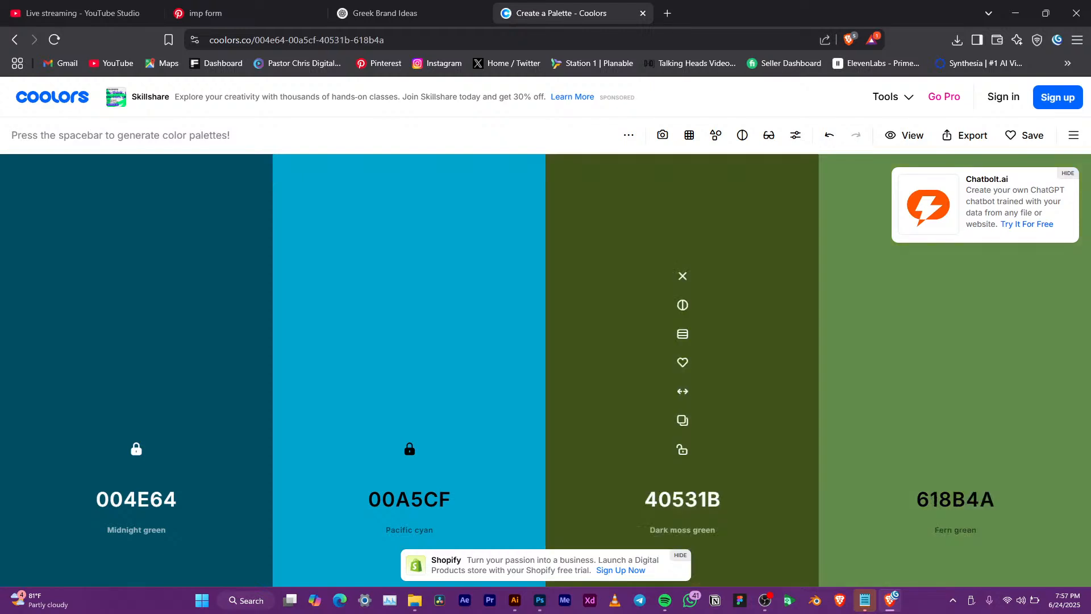
key(space)
key(space)
key(space)
key(space)
key(space)
key(space)
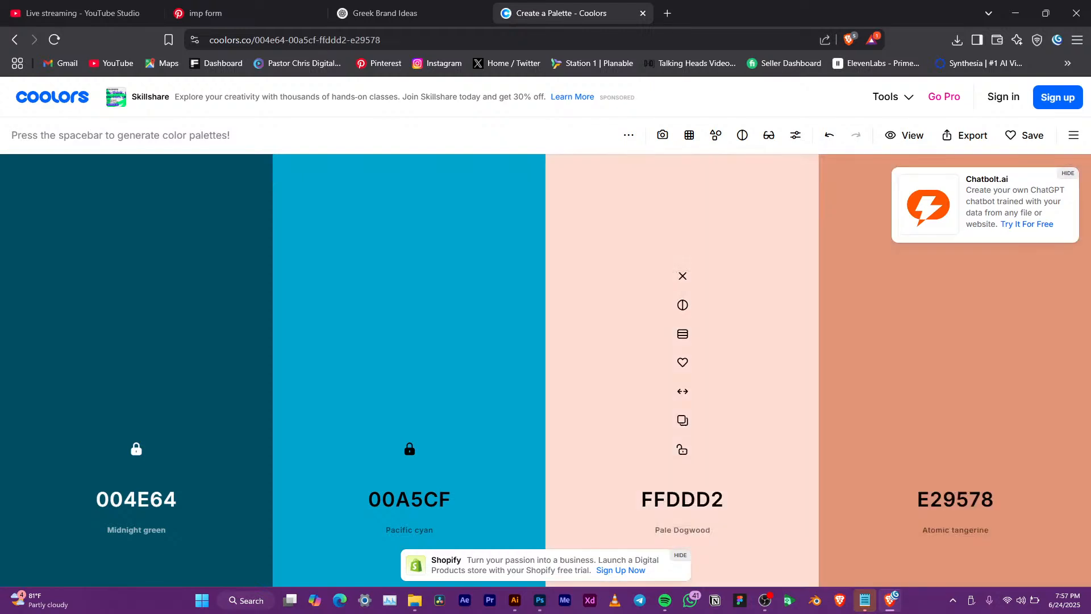
key(space)
key(space)
key(space)
key(space)
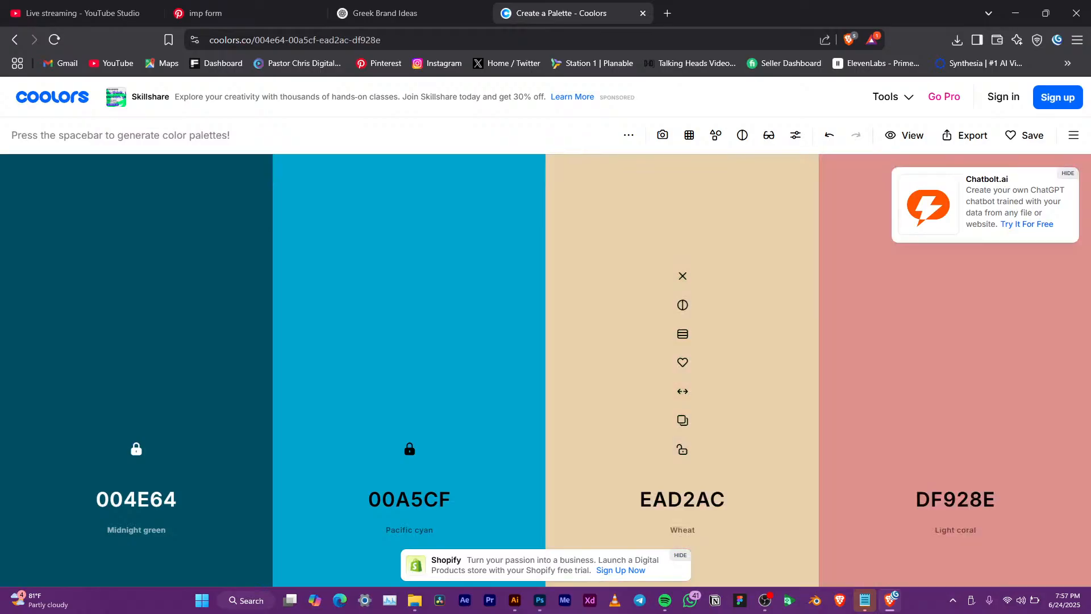
key(space)
key(space)
key(space)
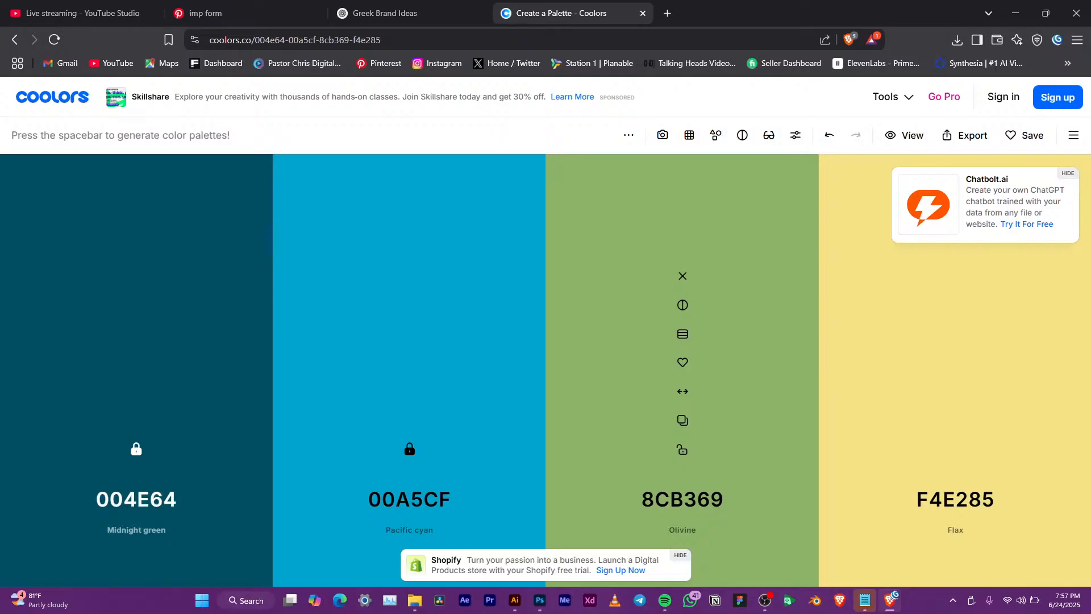
key(space)
key(space)
key(space)
key(space)
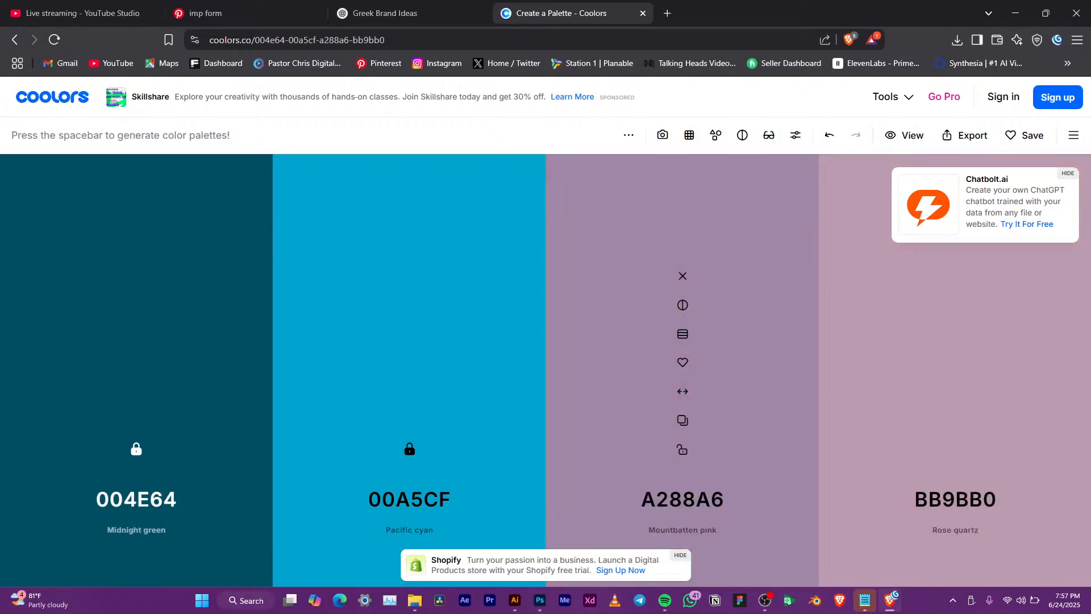
key(space)
key(space)
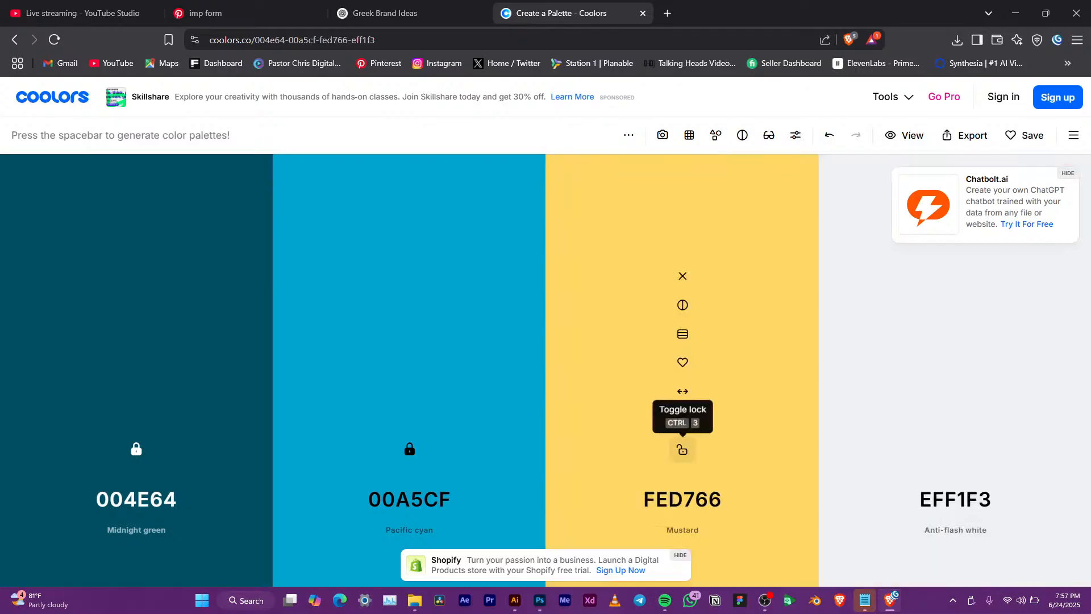
click(683, 450)
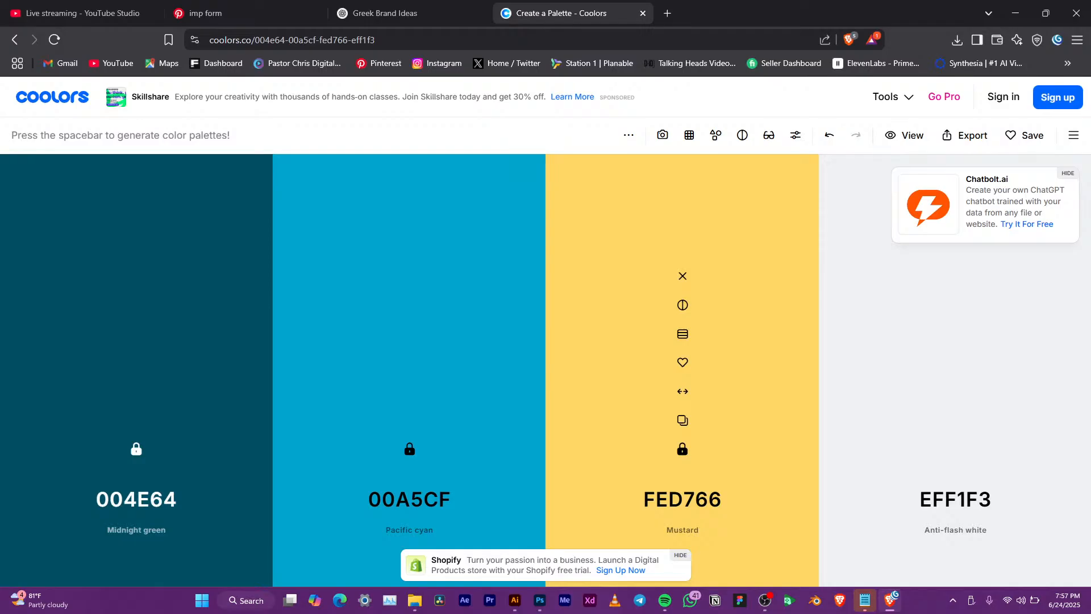
click(956, 449)
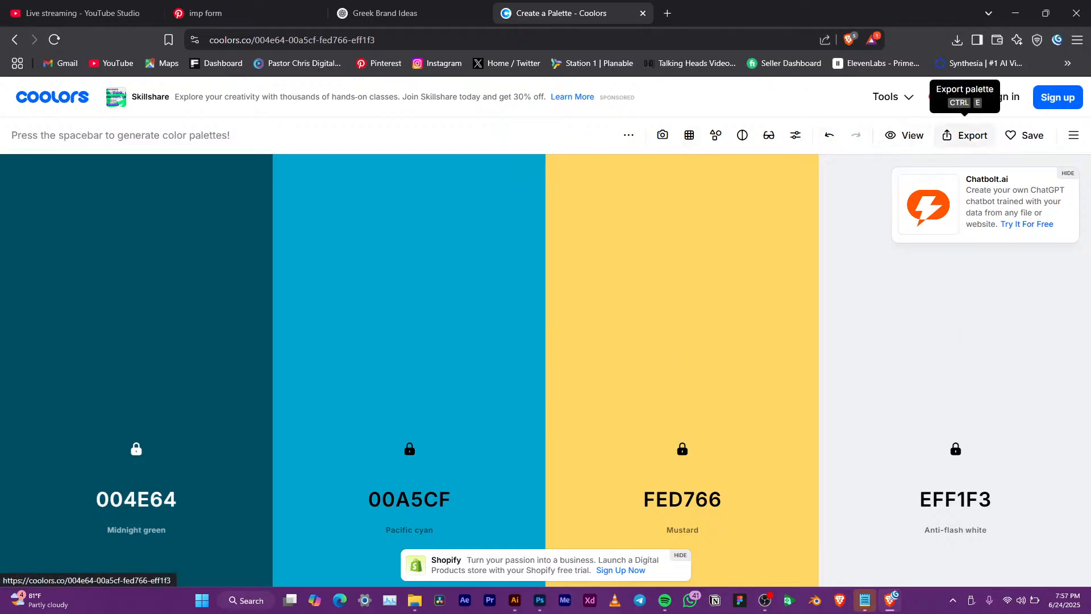
Export the four-colour palette as a PDF with the title Opheon
click(965, 135)
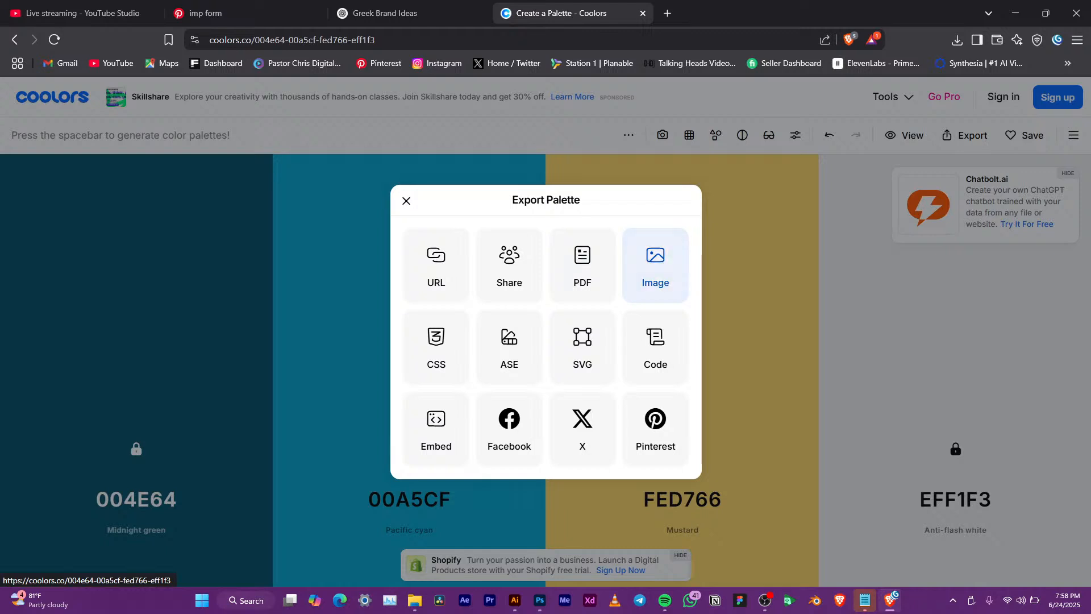
click(582, 264)
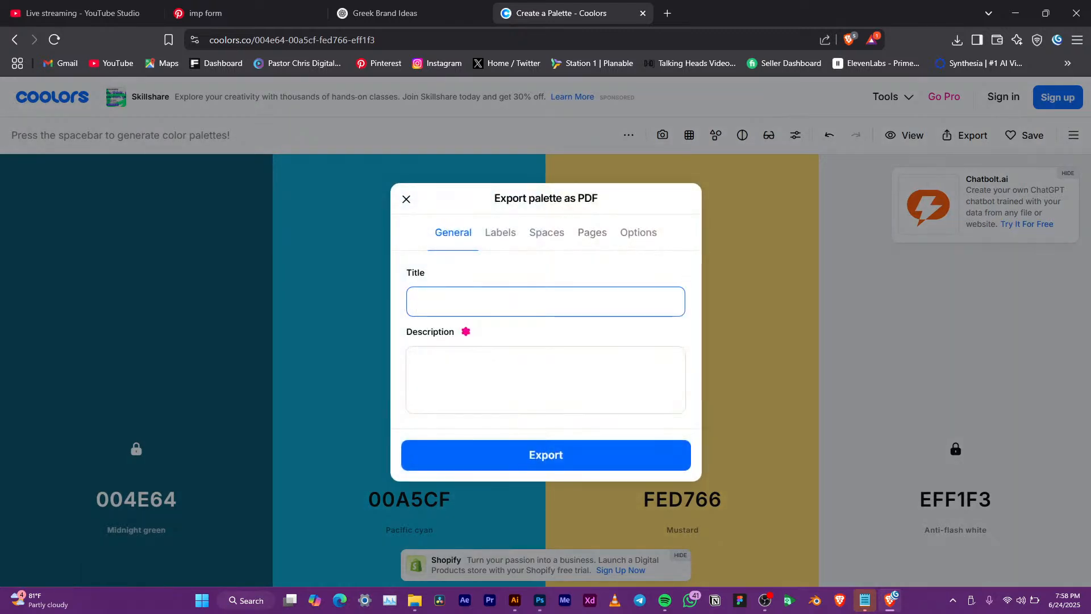
text(Opheon)
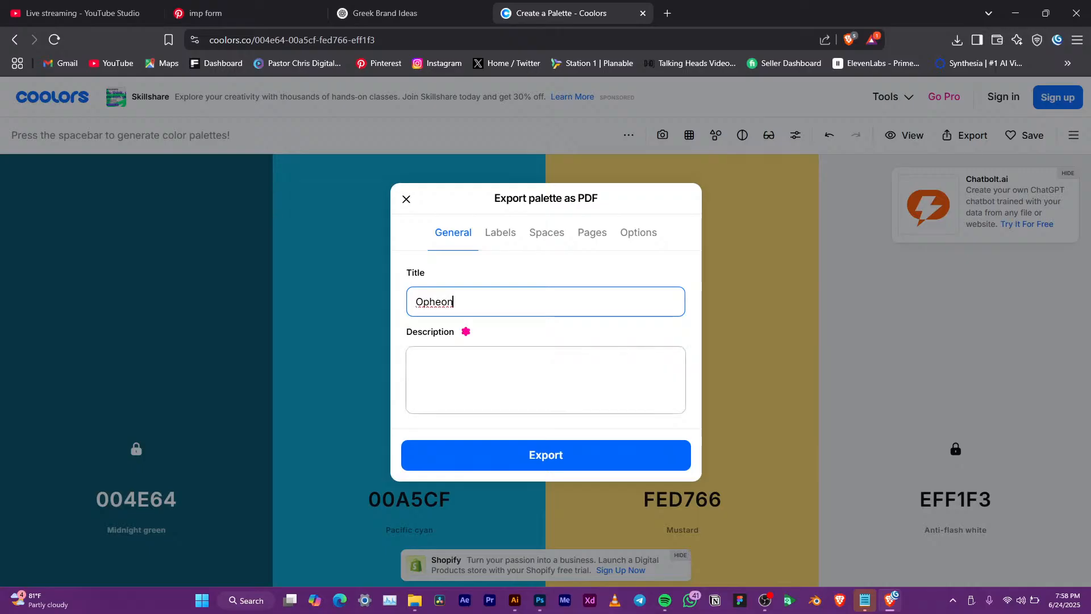
key(Return)
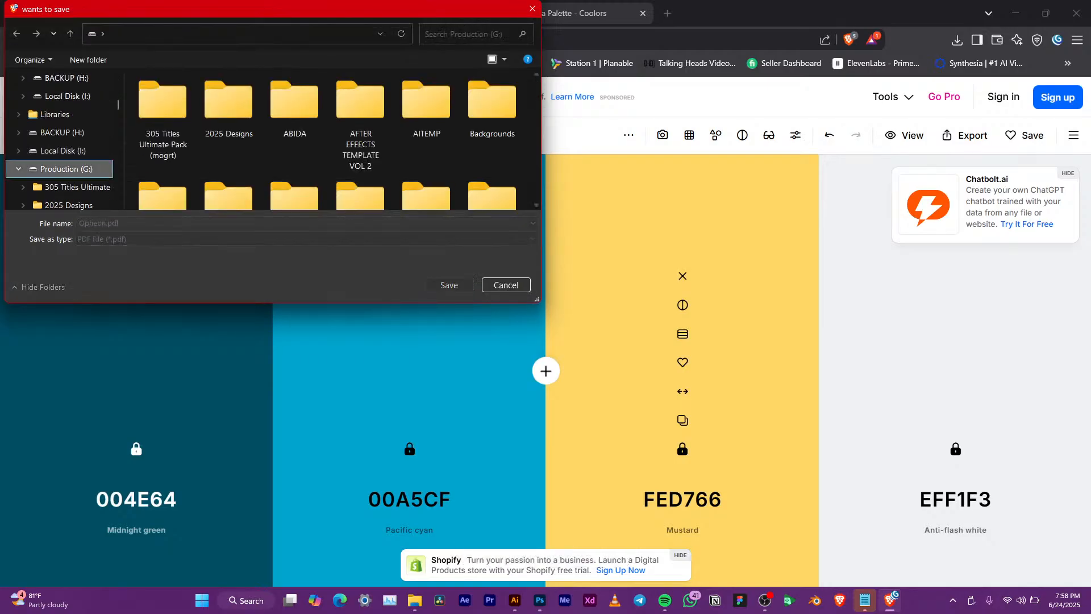
Browse the save location to the New Design Projects folder inside PSD FILES on Production (G:)
click(294, 106)
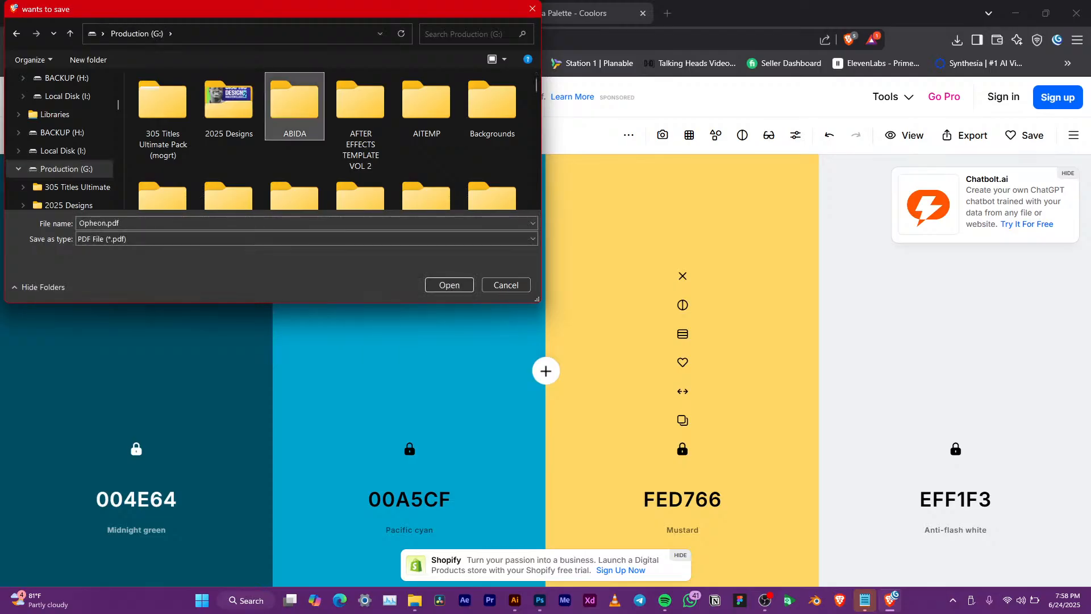
key(p)
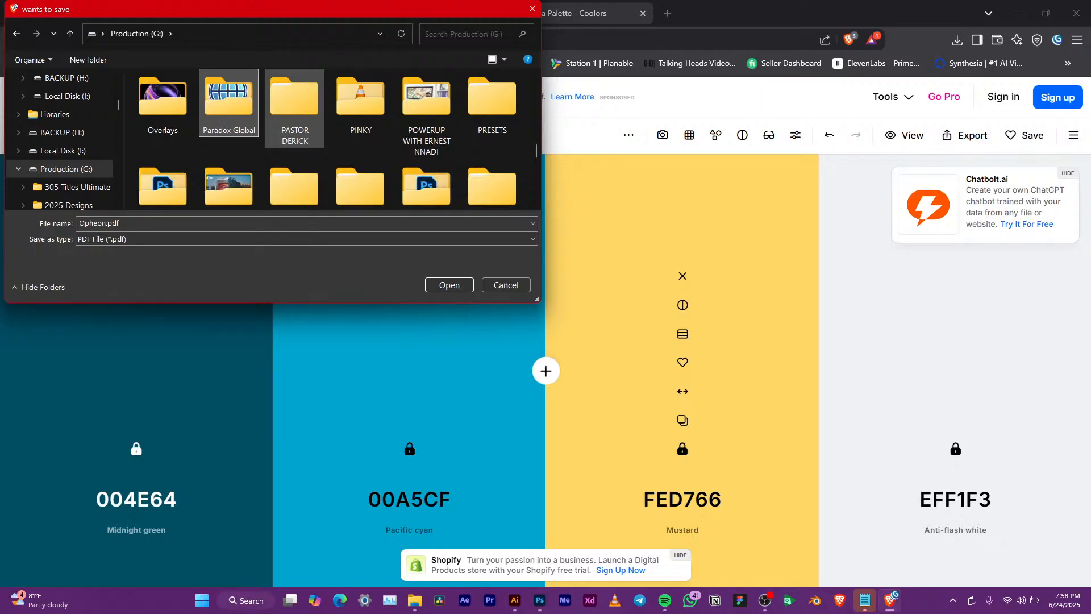
scroll(295, 142, down, 4)
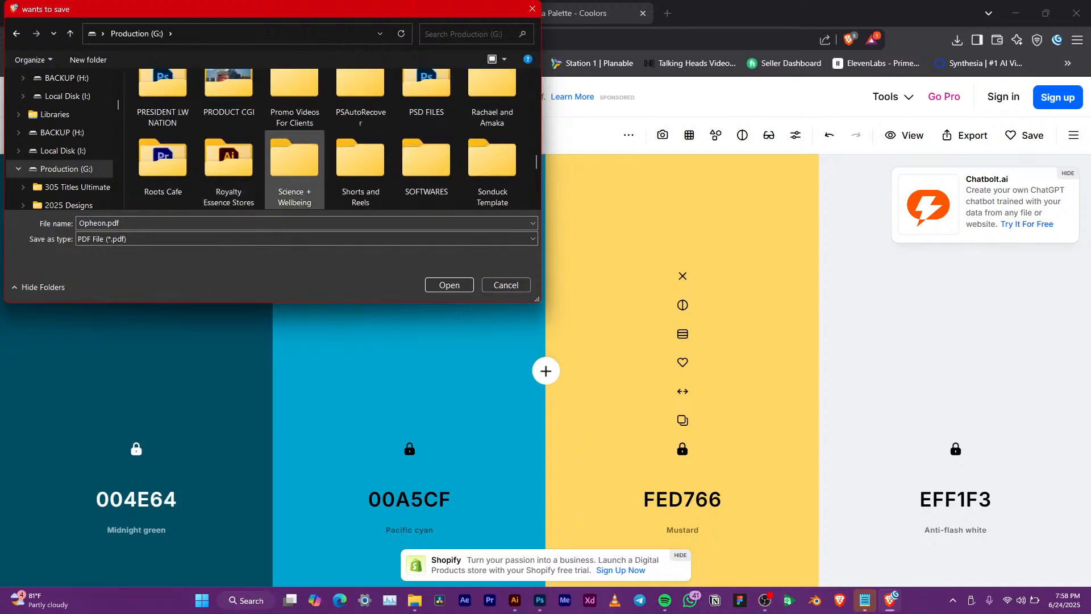
double_click(426, 90)
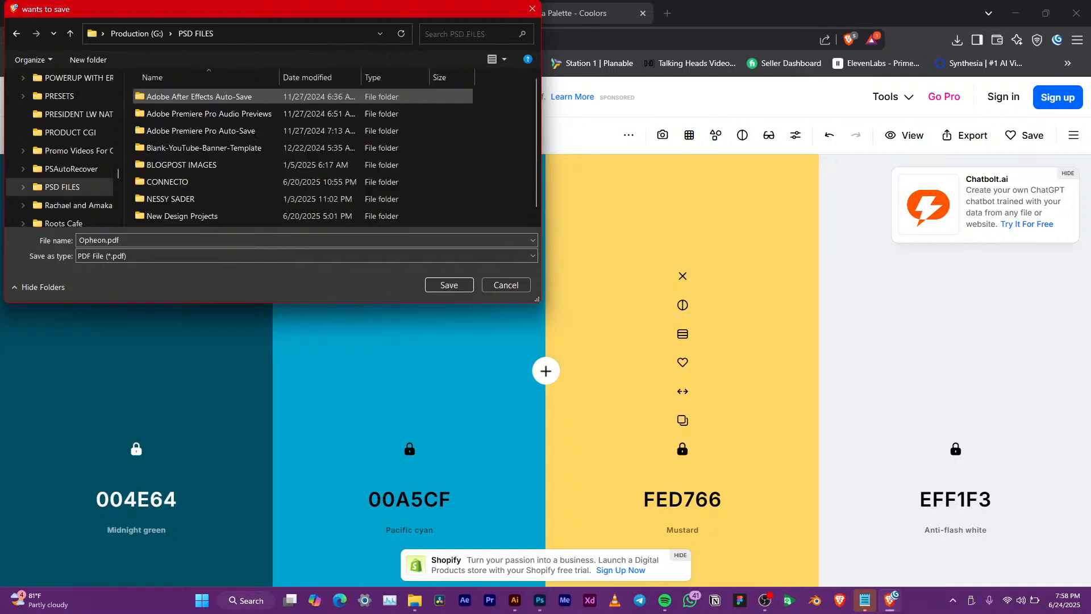
scroll(302, 165, down, 1)
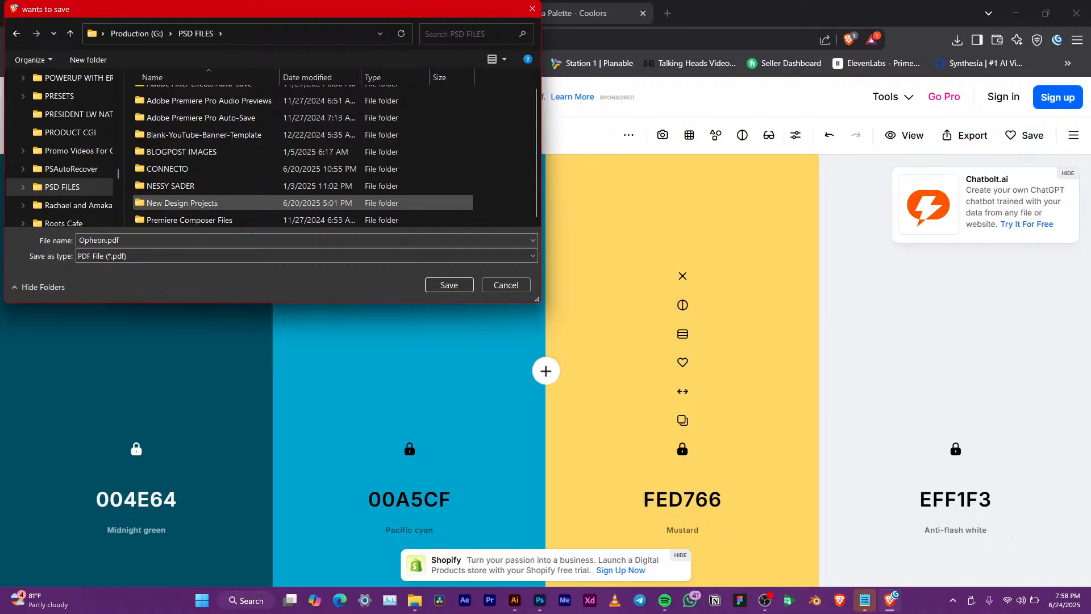
double_click(360, 203)
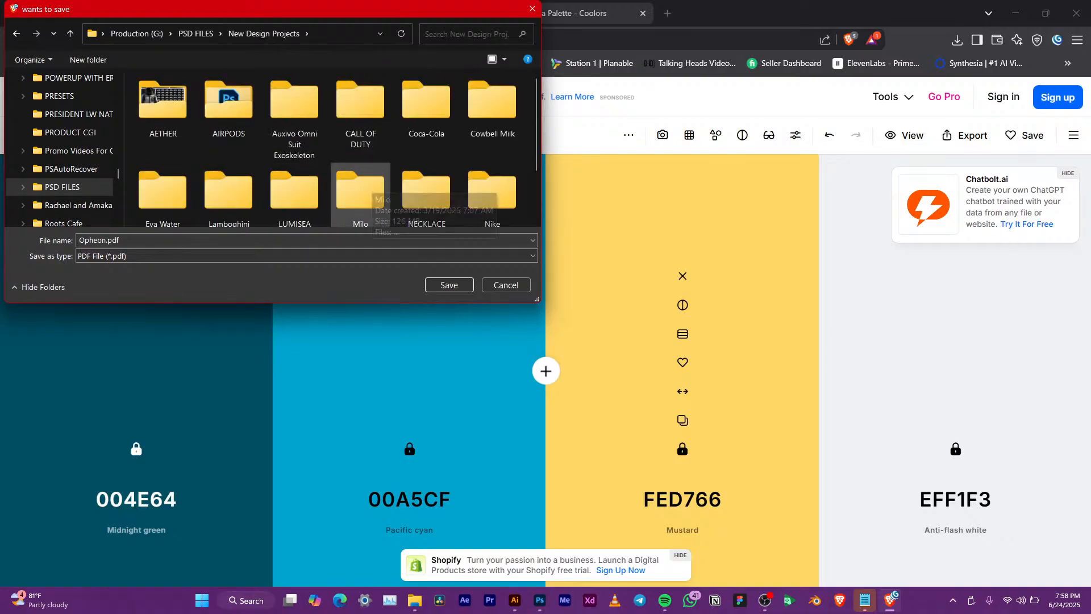
Create a folder named Opheon in New Design Projects and save Opheon.pdf inside it
key(ctrl+shift+n)
text(O)
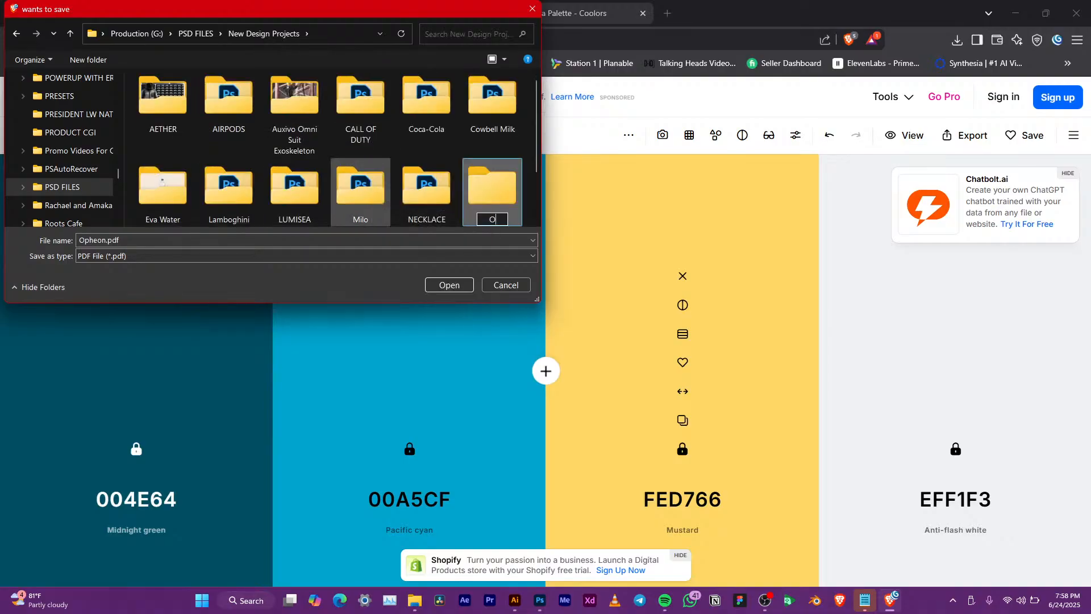
text(pheon)
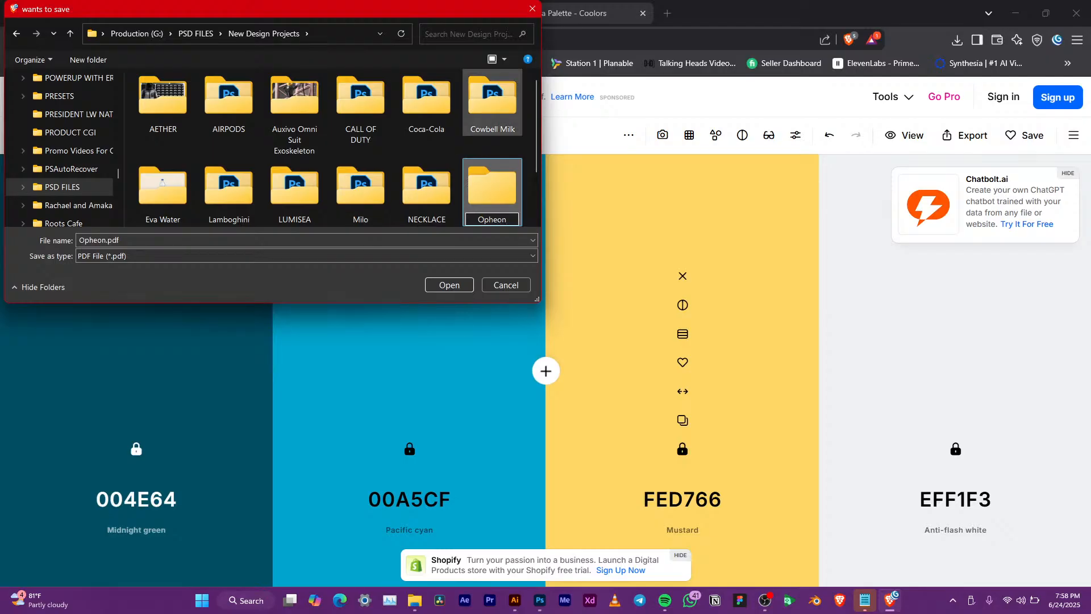
key(Return)
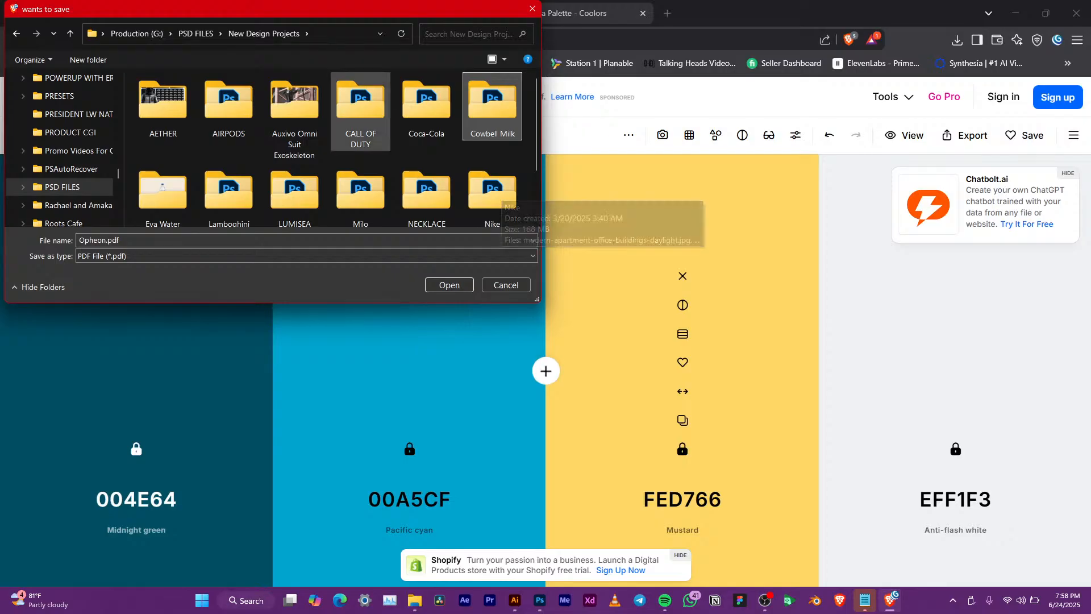
scroll(492, 193, down, 1)
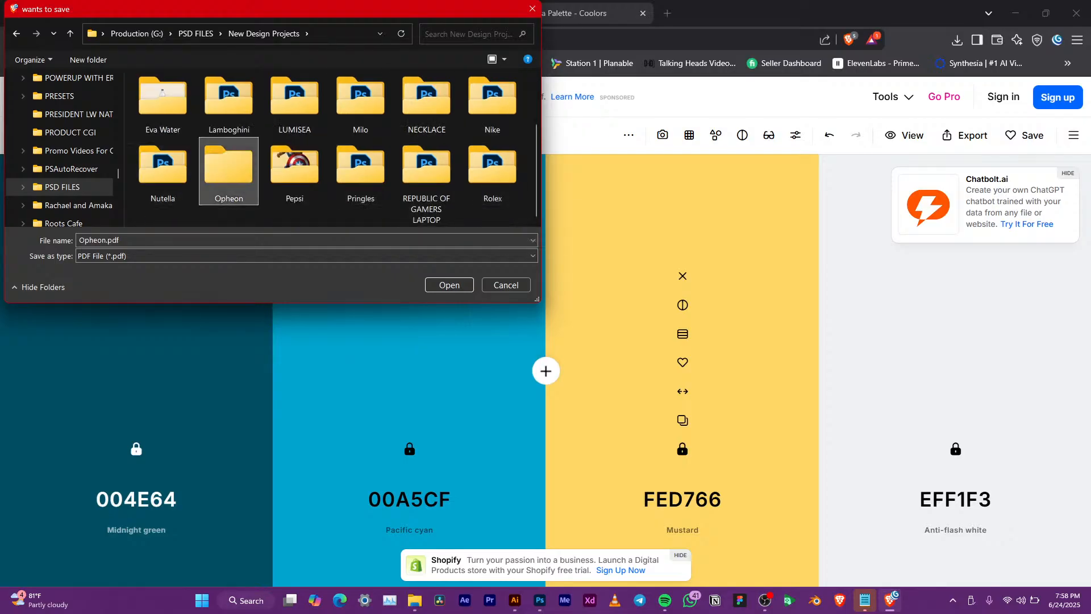
double_click(229, 168)
key(Return)
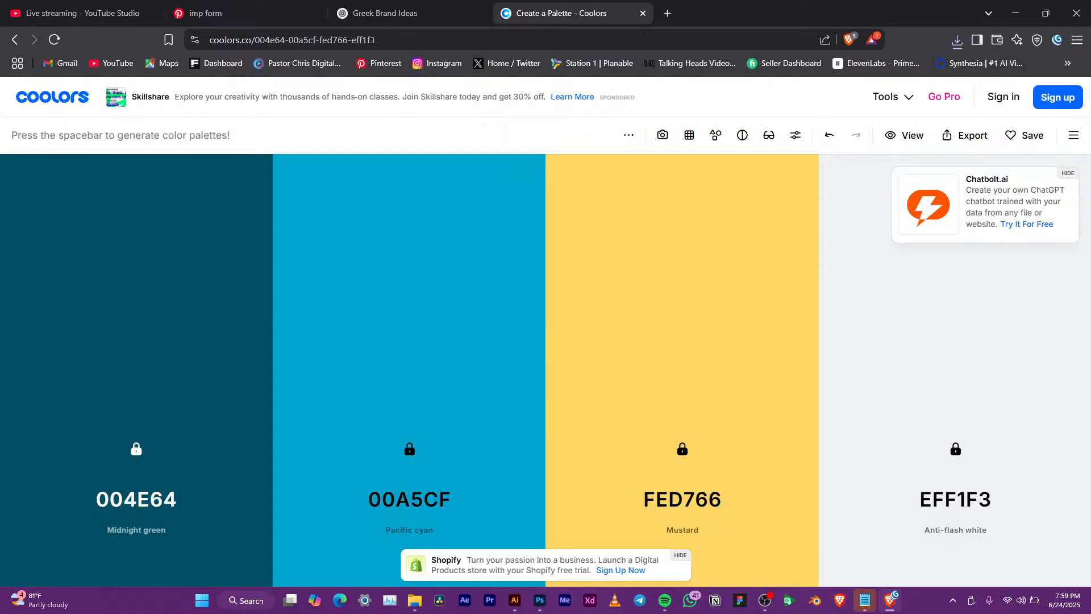
Show the downloaded Opheon.pdf in its folder and switch back to the grid layout in Illustrator
click(957, 39)
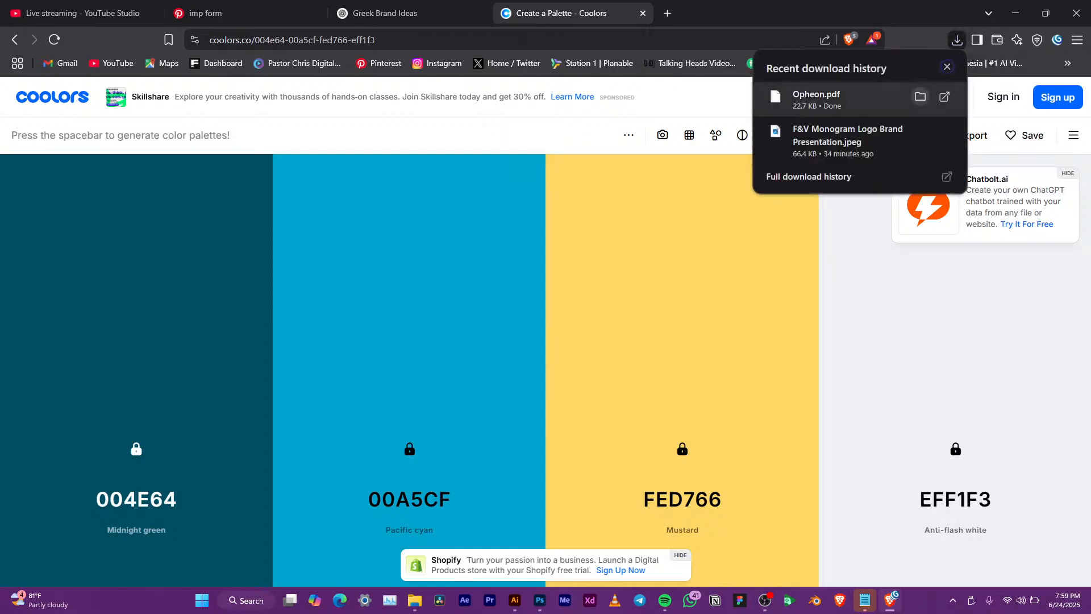
click(920, 97)
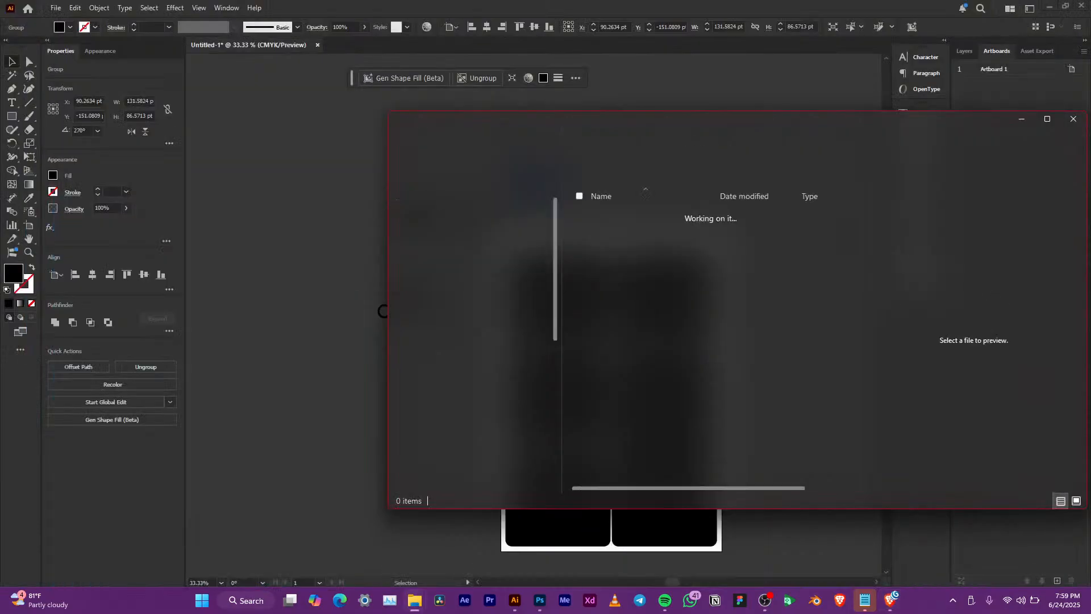
key(alt+Tab)
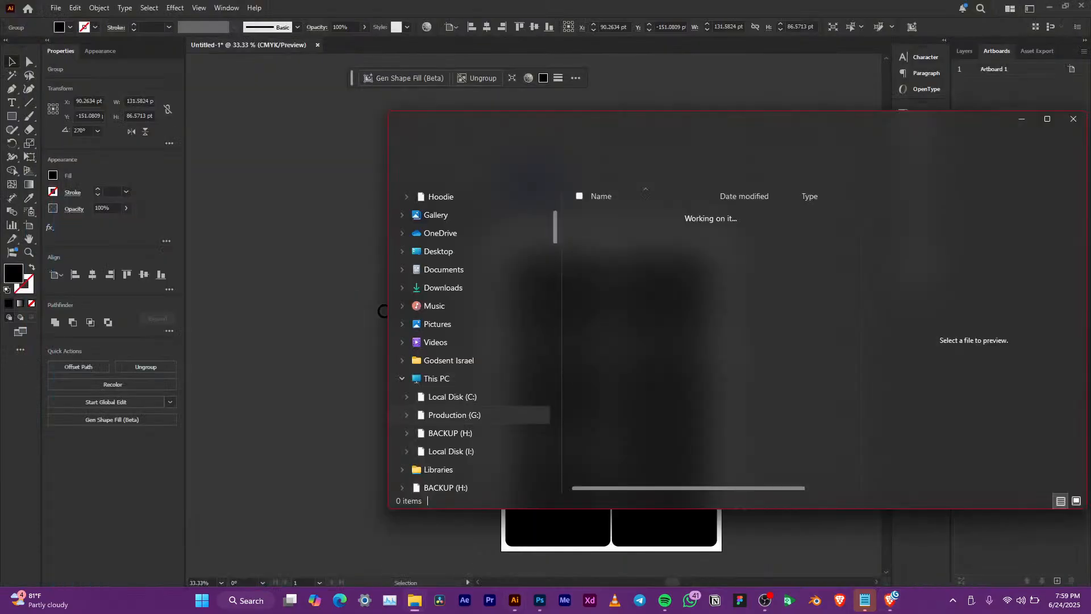
click(301, 238)
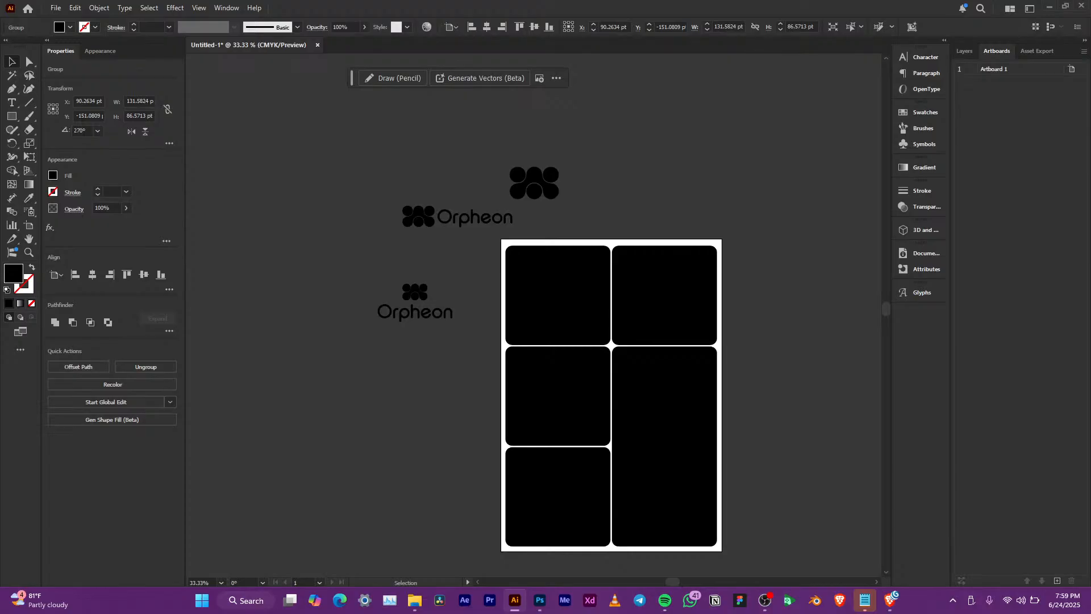
key(ctrl+equal)
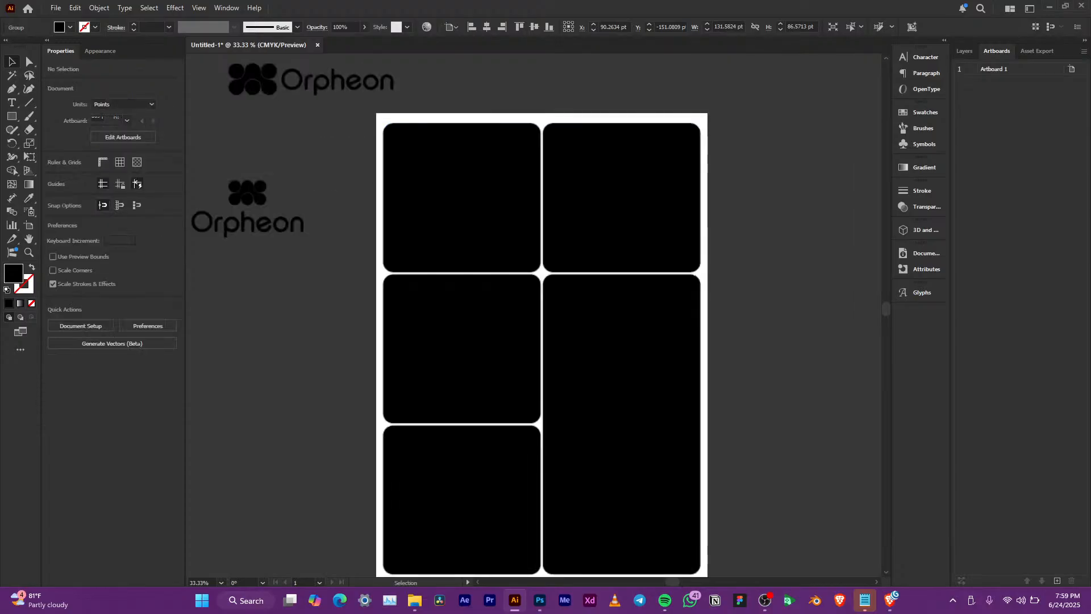
scroll(477, 199, left, 1)
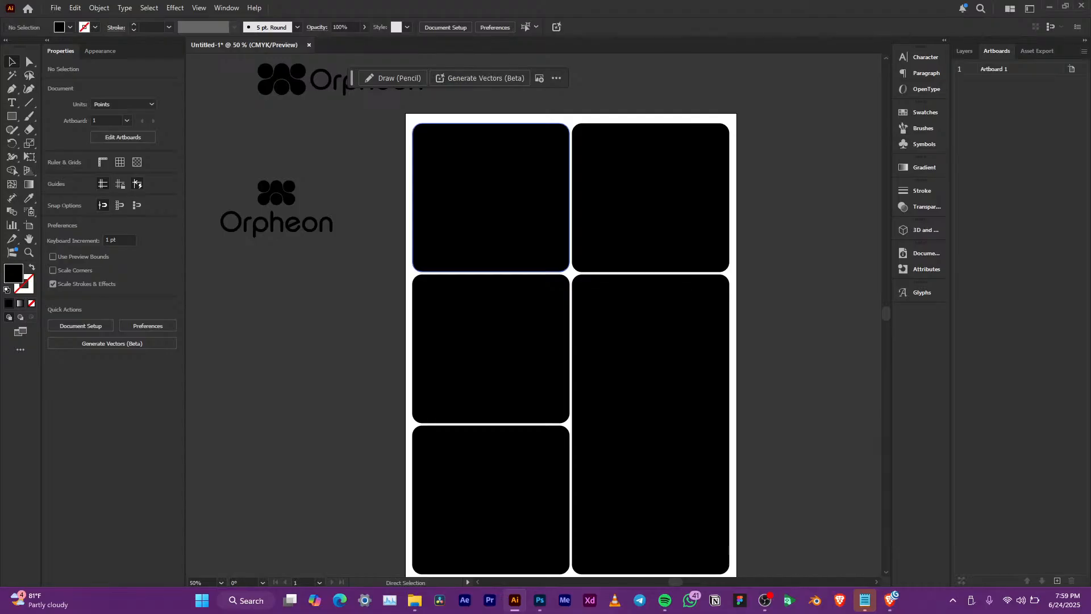
Start saving the layout and browse to the Opheon folder in New Design Projects, inside PSD FILES on Production (G:)
key(ctrl+s)
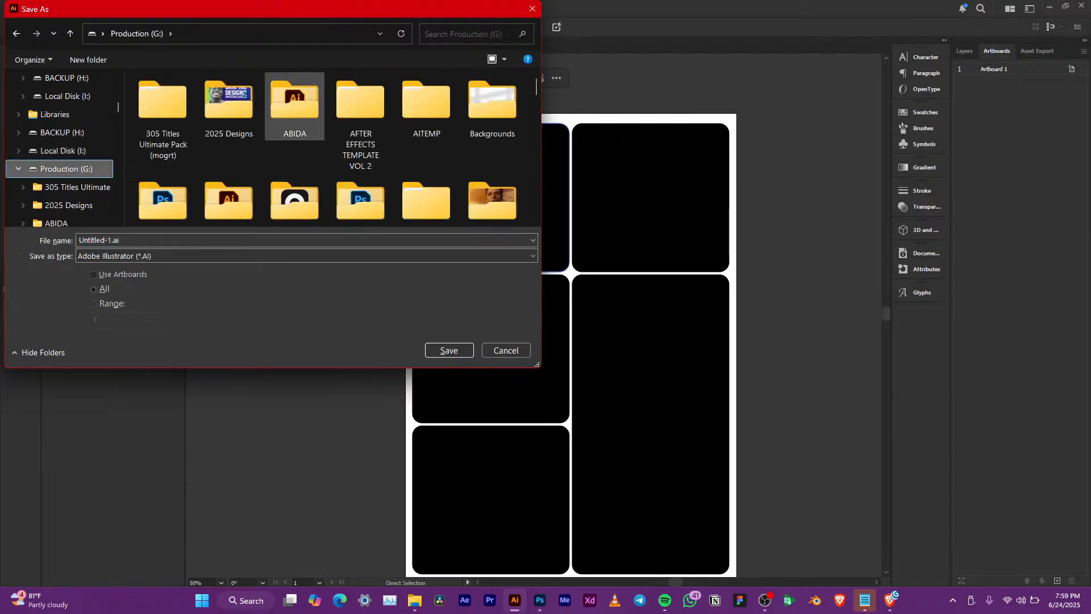
click(294, 108)
key(p)
scroll(359, 113, down, 3)
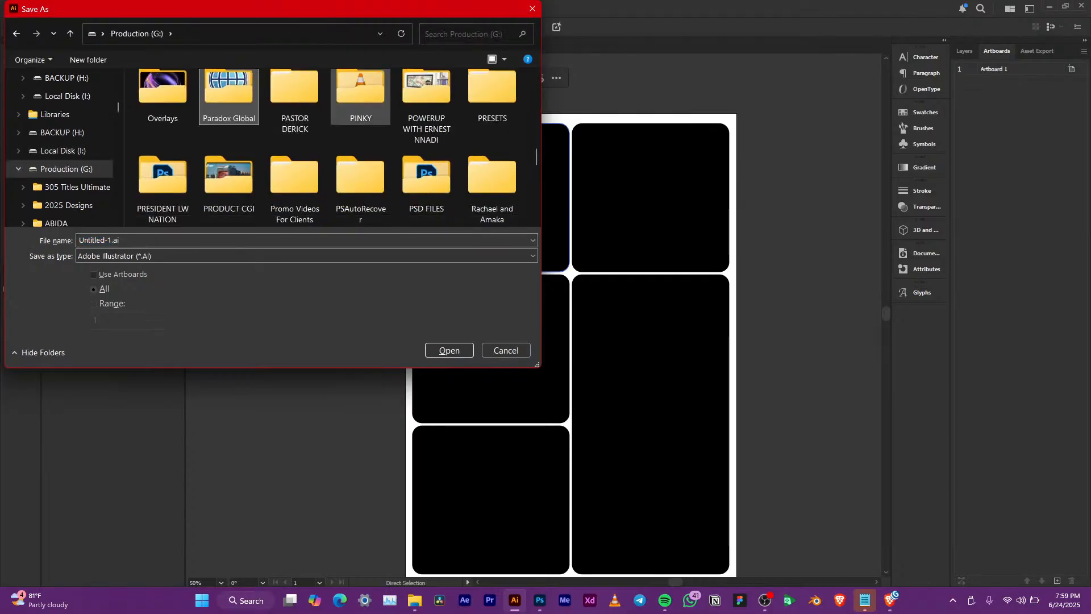
double_click(427, 96)
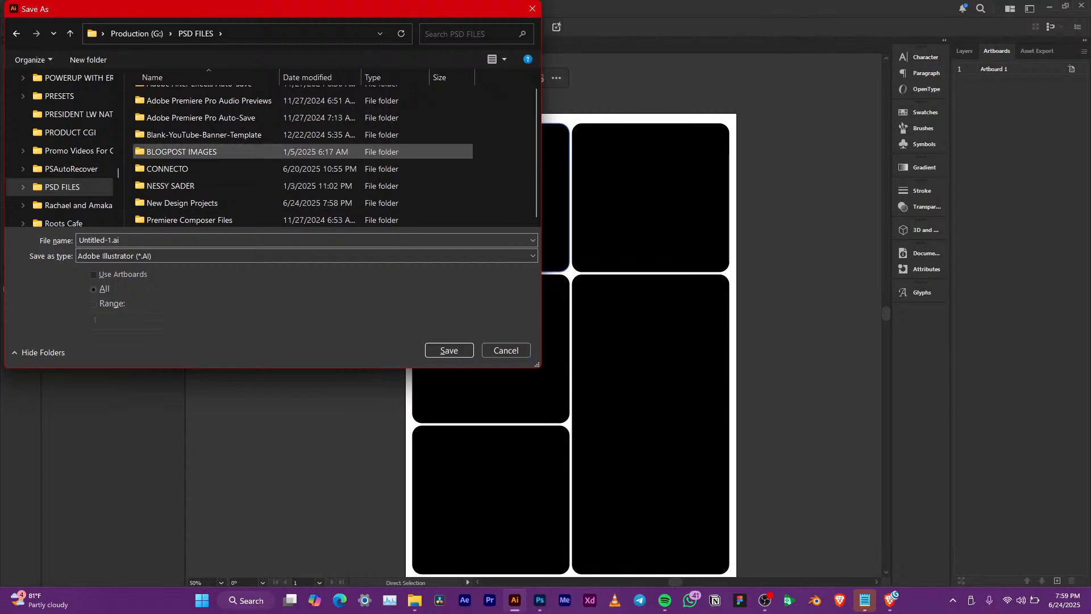
scroll(219, 200, up, 1)
scroll(219, 171, down, 1)
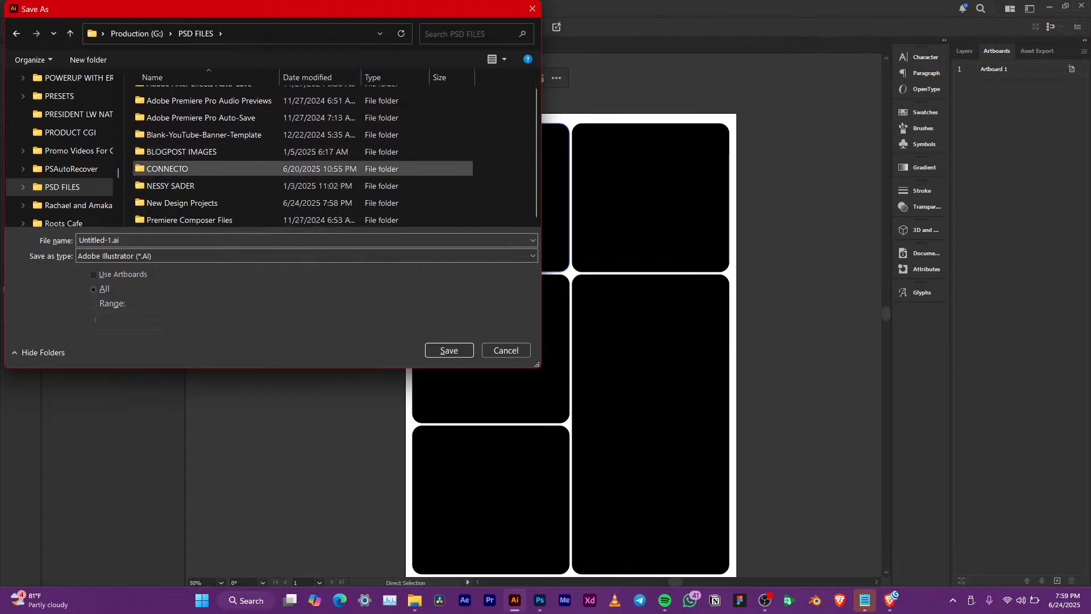
click(210, 202)
double_click(211, 203)
scroll(165, 182, down, 1)
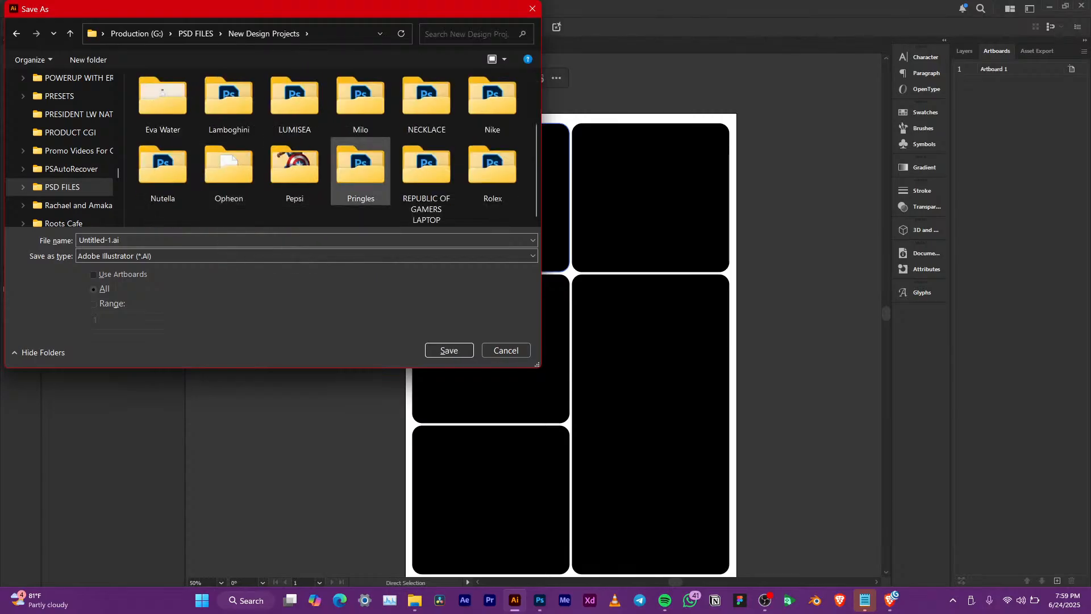
double_click(228, 170)
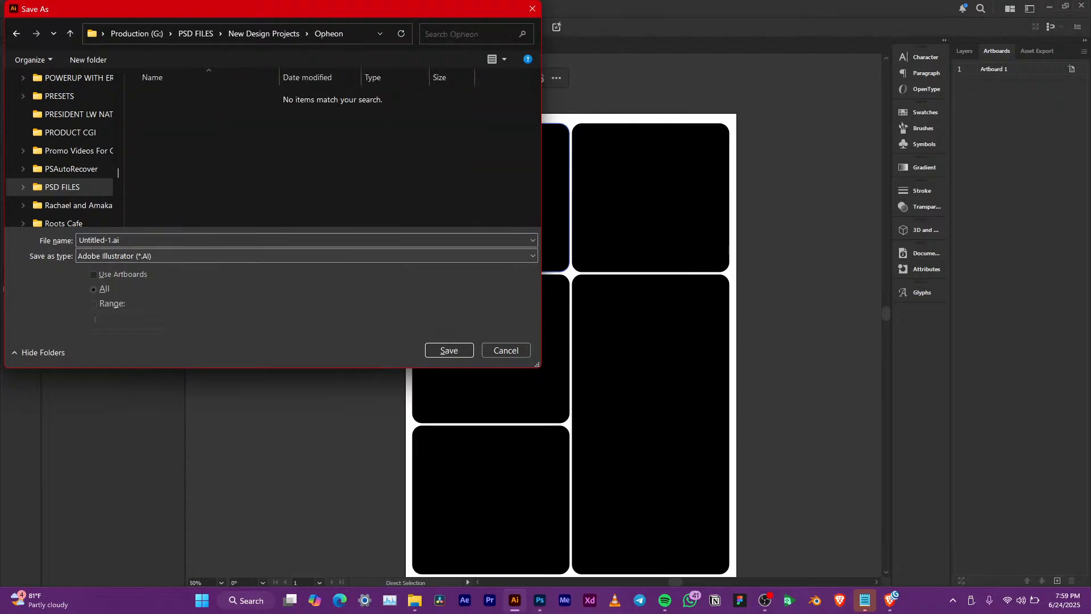
Save the document as Opheon in Adobe Illustrator format, accepting the default Illustrator options
text(Opheon)
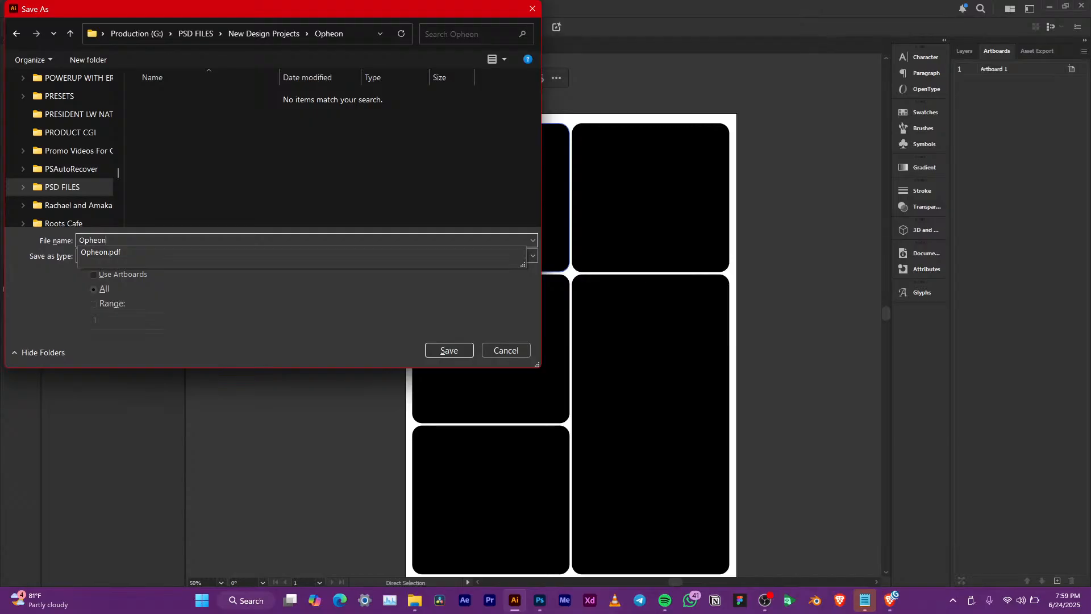
key(Return)
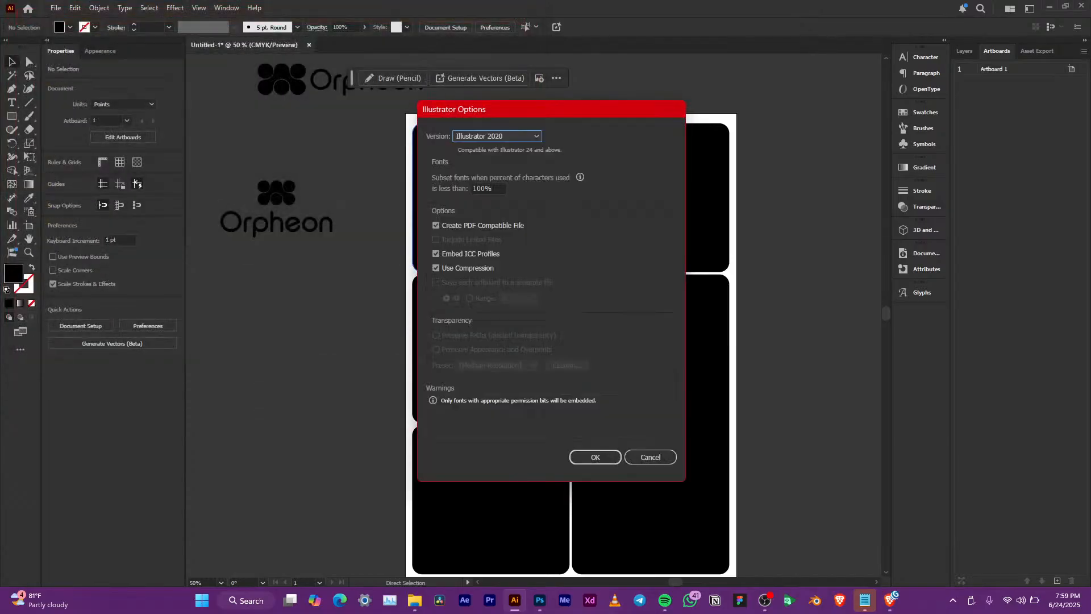
key(Return)
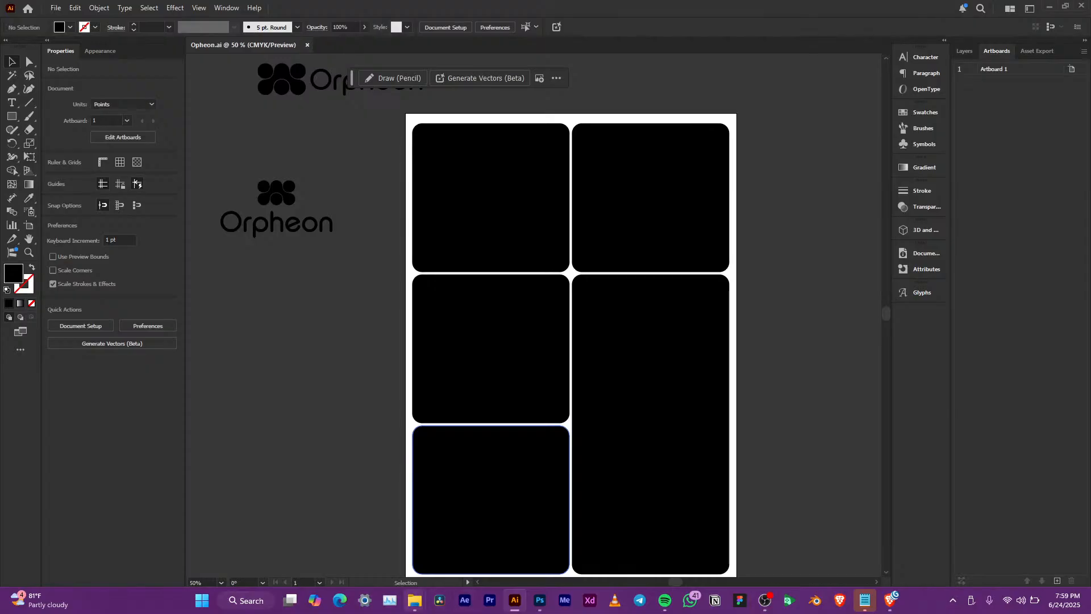
Open Opheon.pdf from the Opheon folder as a separate document in Illustrator
mouse_move(415, 600)
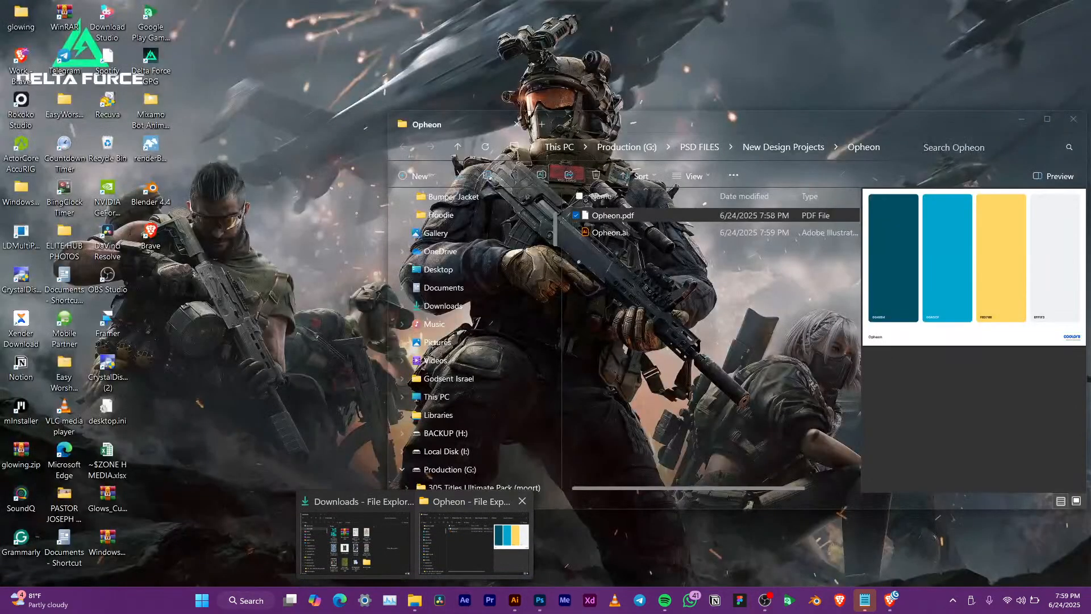
click(474, 540)
drag(861, 125, 514, 128)
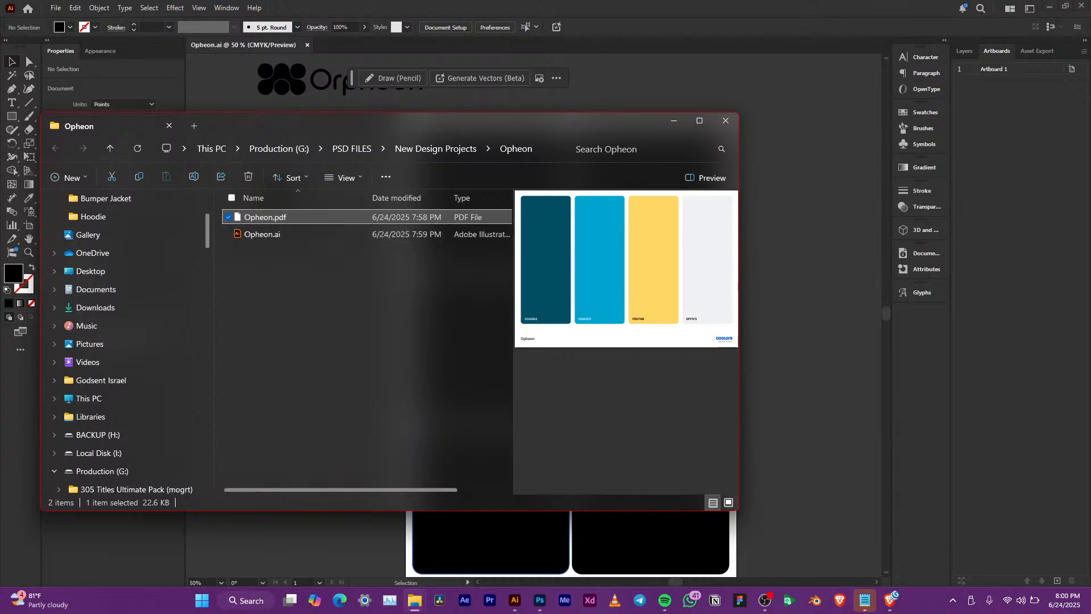
drag(265, 217, 1008, 401)
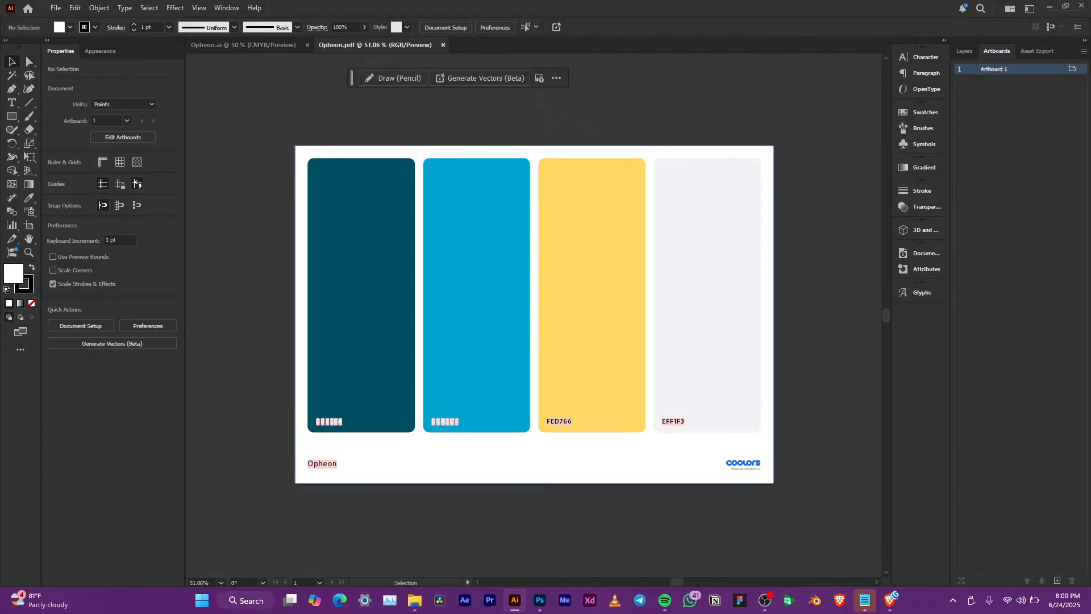
Copy the palette artwork from Opheon.pdf into Opheon.ai and place it on the canvas left of the artboard and logos
click(488, 348)
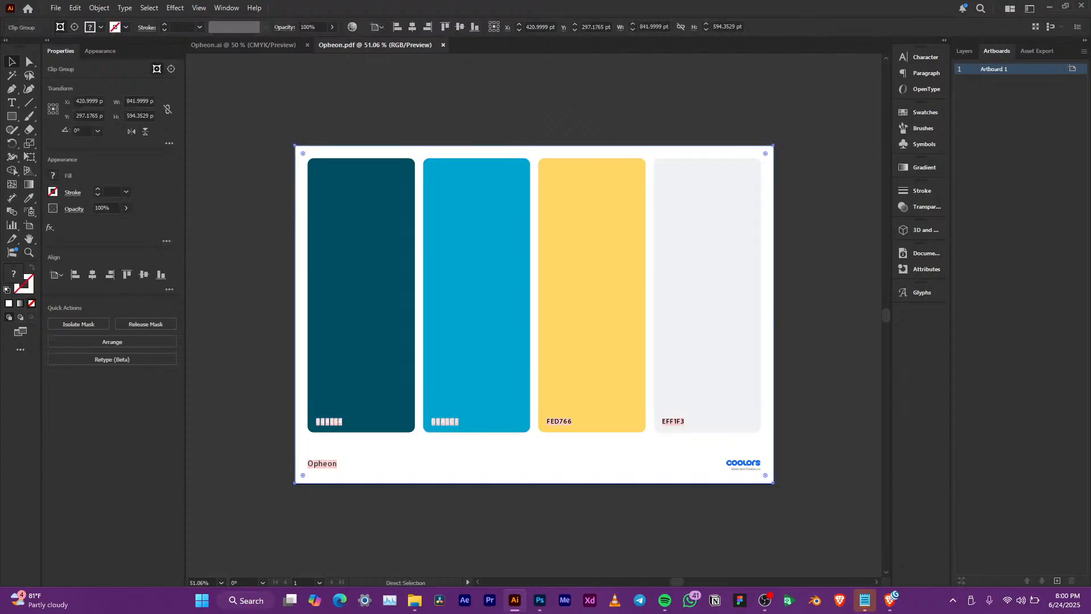
key(v)
key(ctrl+Tab)
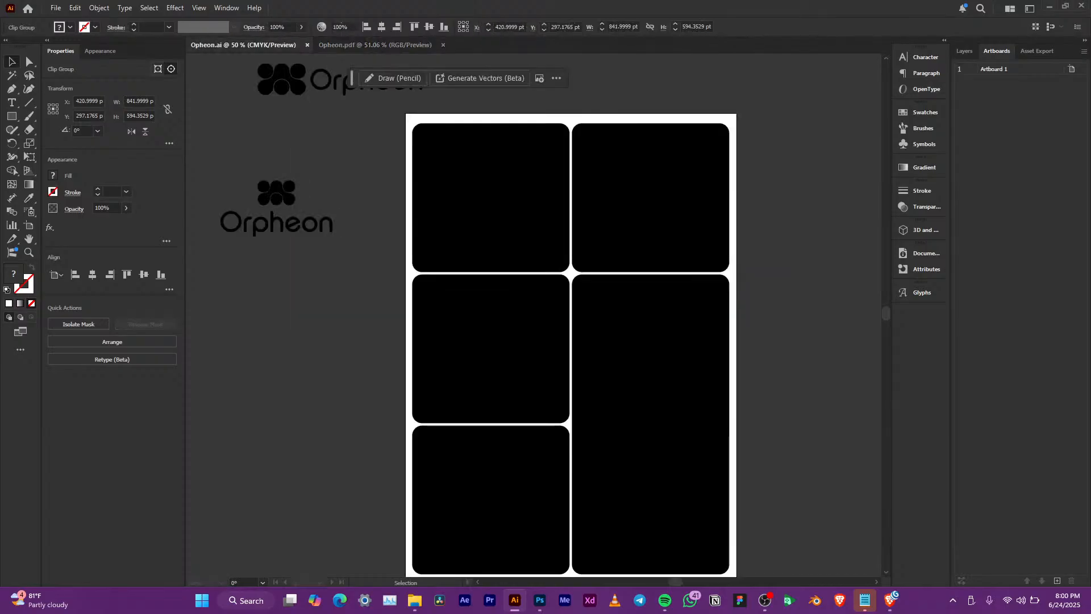
key(ctrl+v)
key(ctrl+minus)
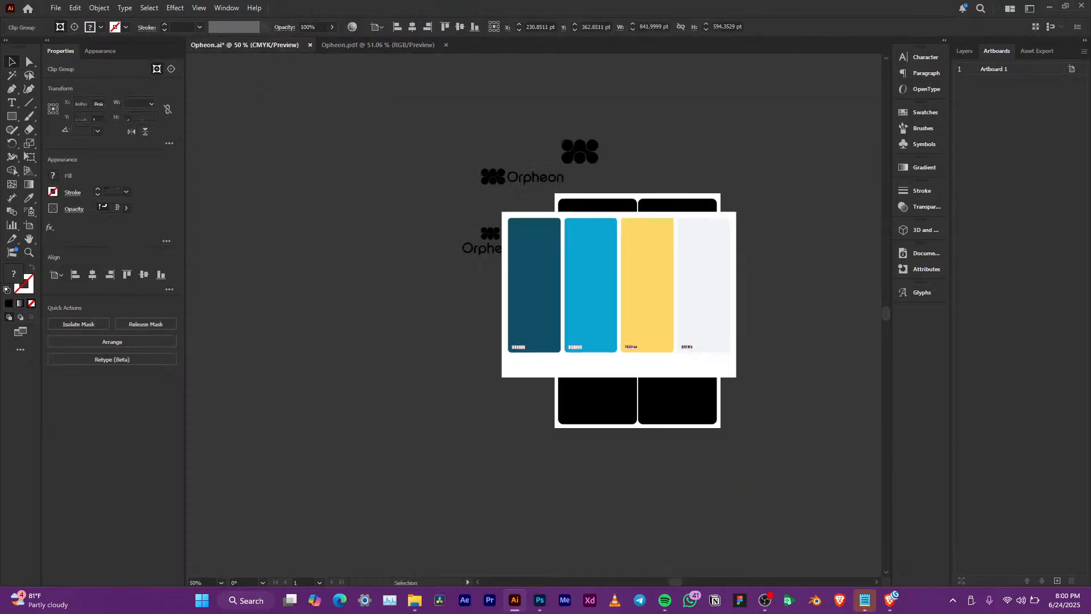
drag(580, 291, 326, 273)
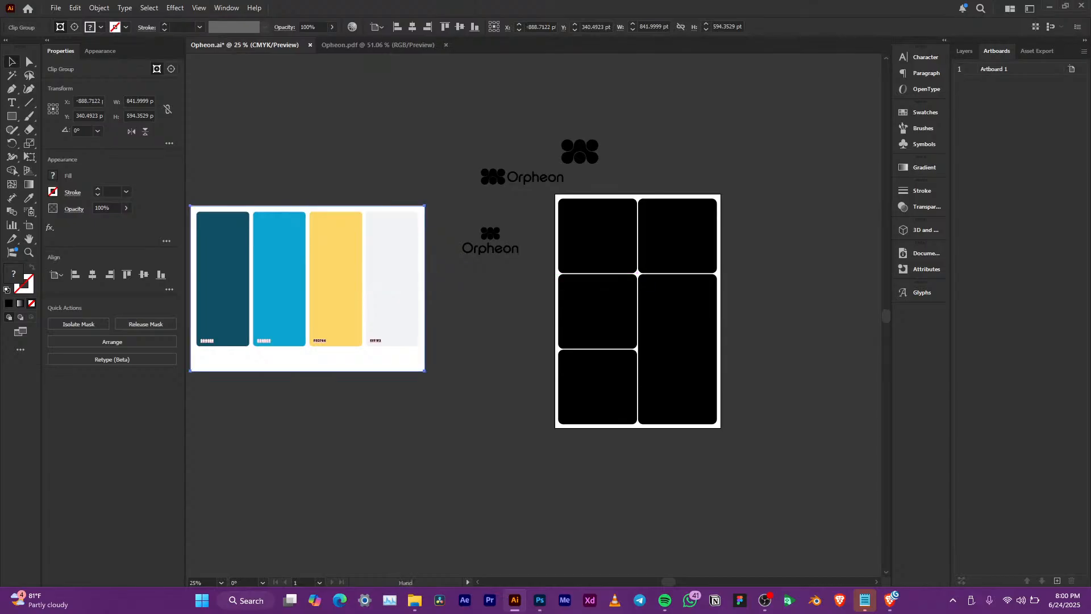
Fill the grid's top-left cell with the palette's dark teal and the top-right cell with its cyan, using the Eyedropper
drag(676, 236, 756, 286)
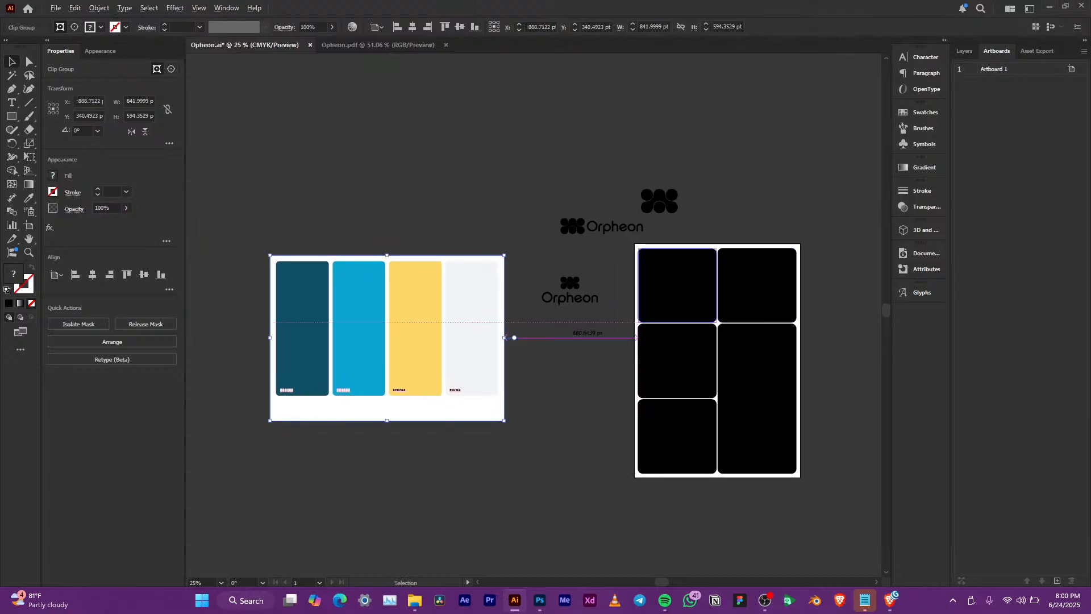
key(ctrl+plus)
click(728, 282)
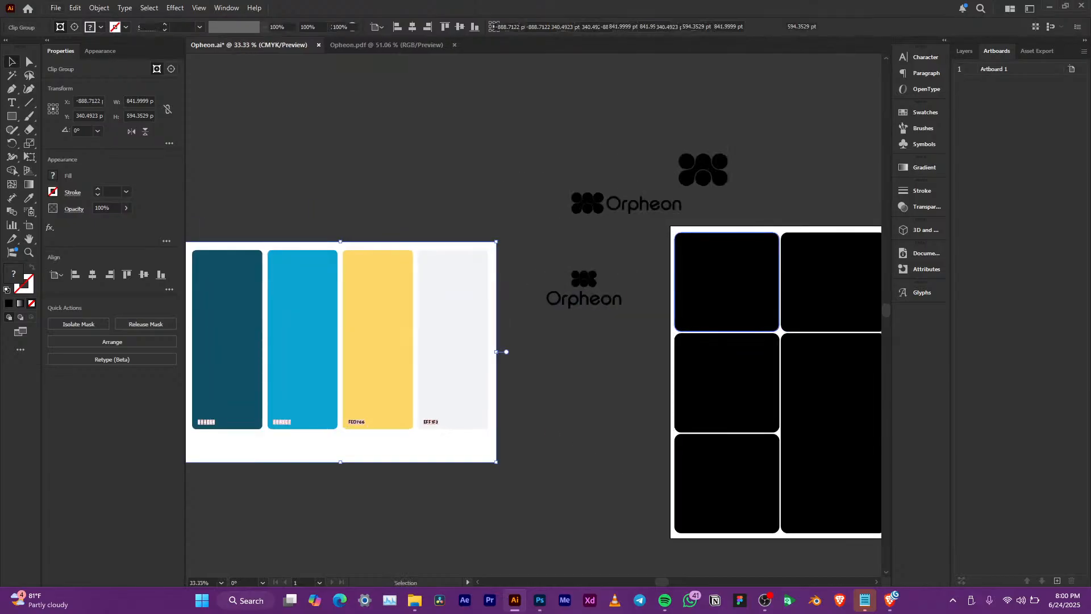
key(i)
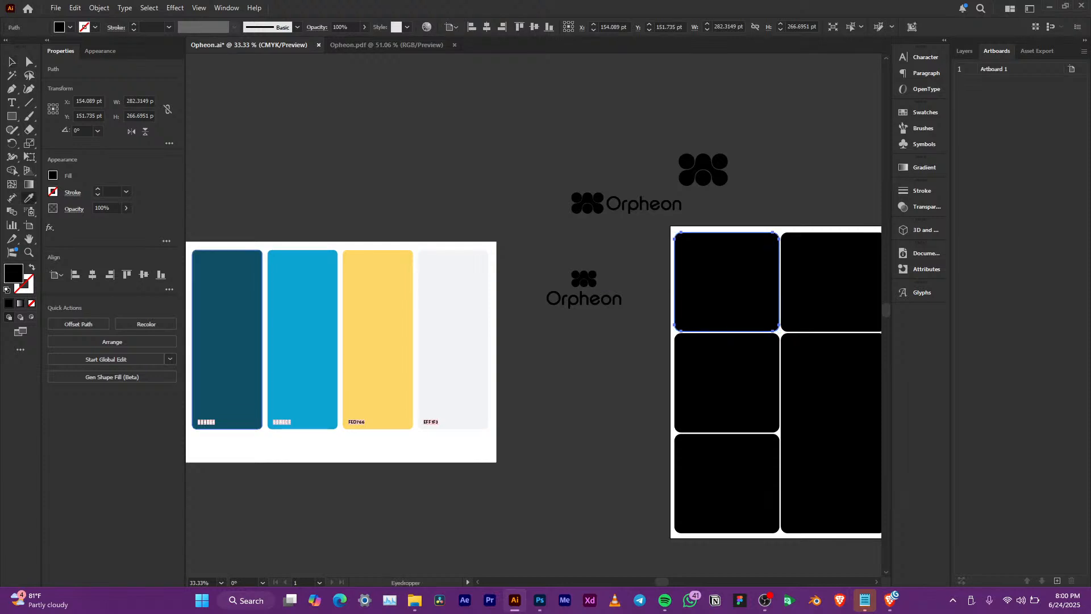
click(227, 342)
key(v)
click(831, 282)
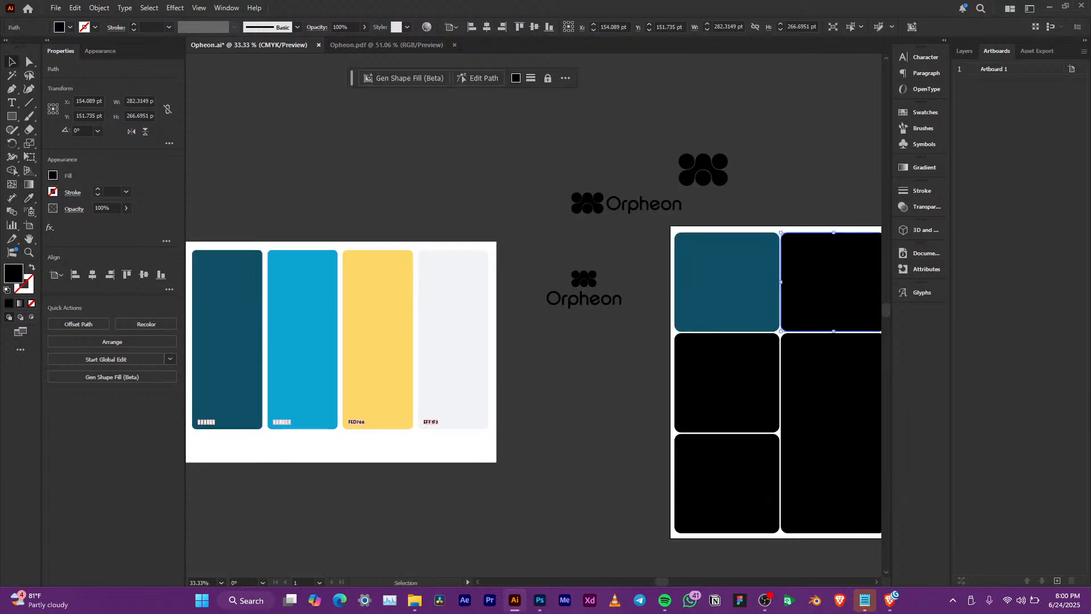
key(i)
click(302, 341)
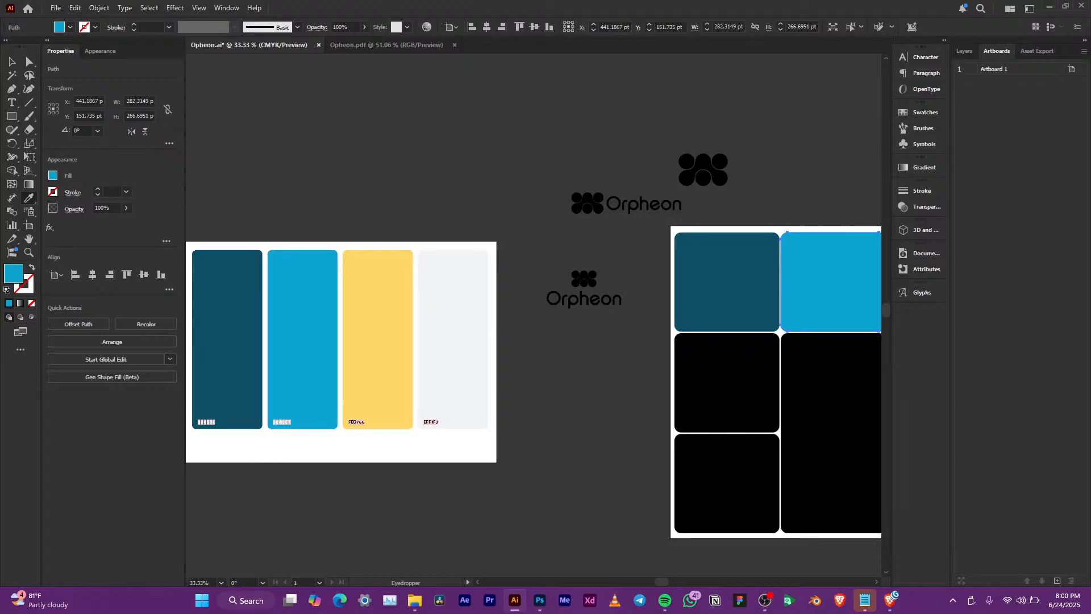
Fill the tall right cell with the palette's dark teal and the middle-left cell with yellow FED766
key(v)
click(789, 370)
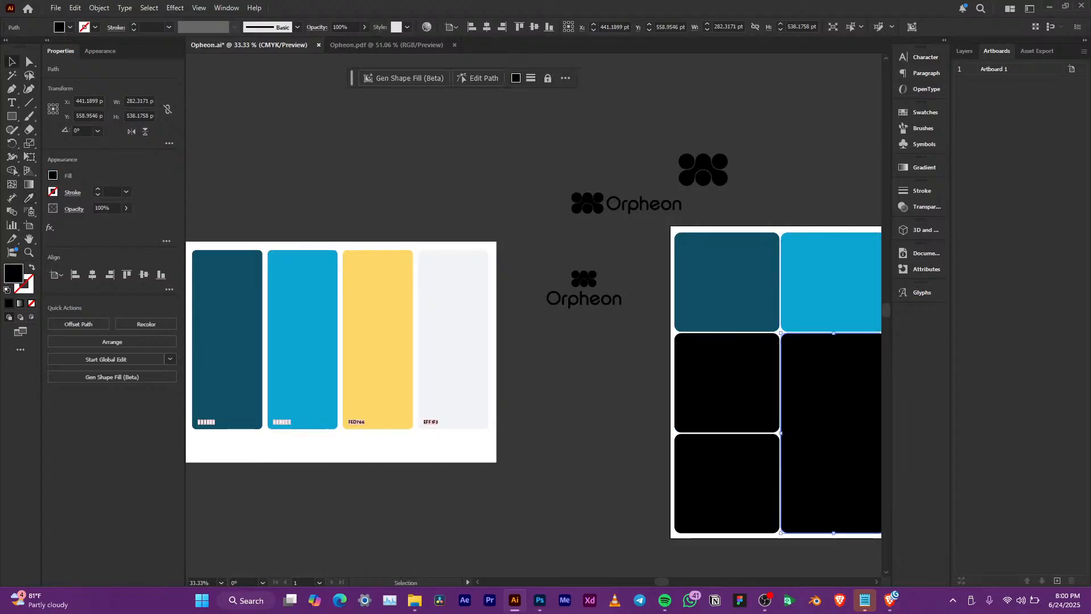
key(i)
click(228, 341)
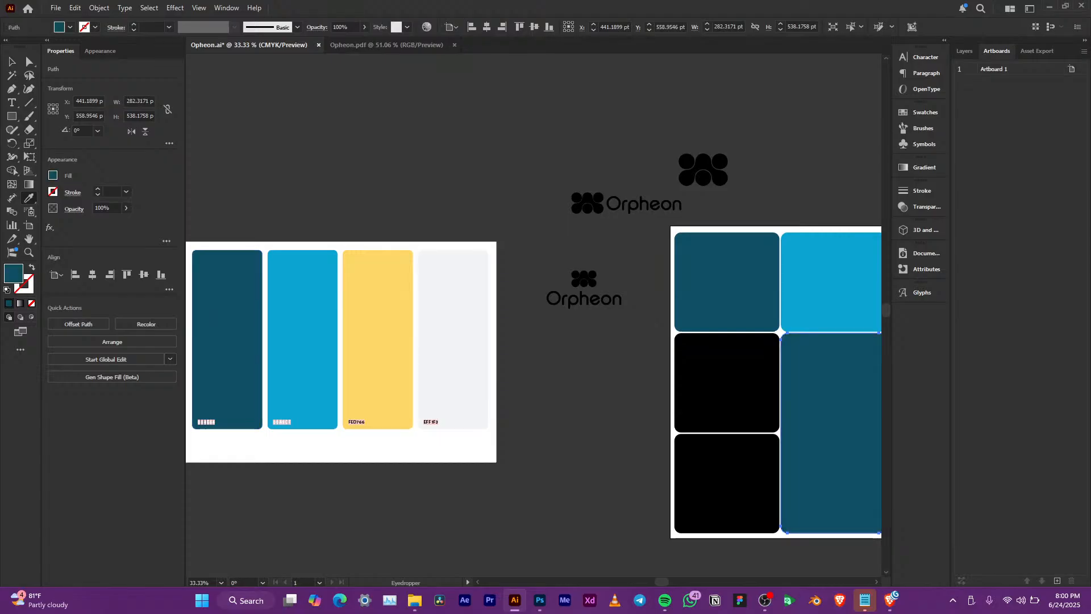
key(v)
click(727, 382)
key(i)
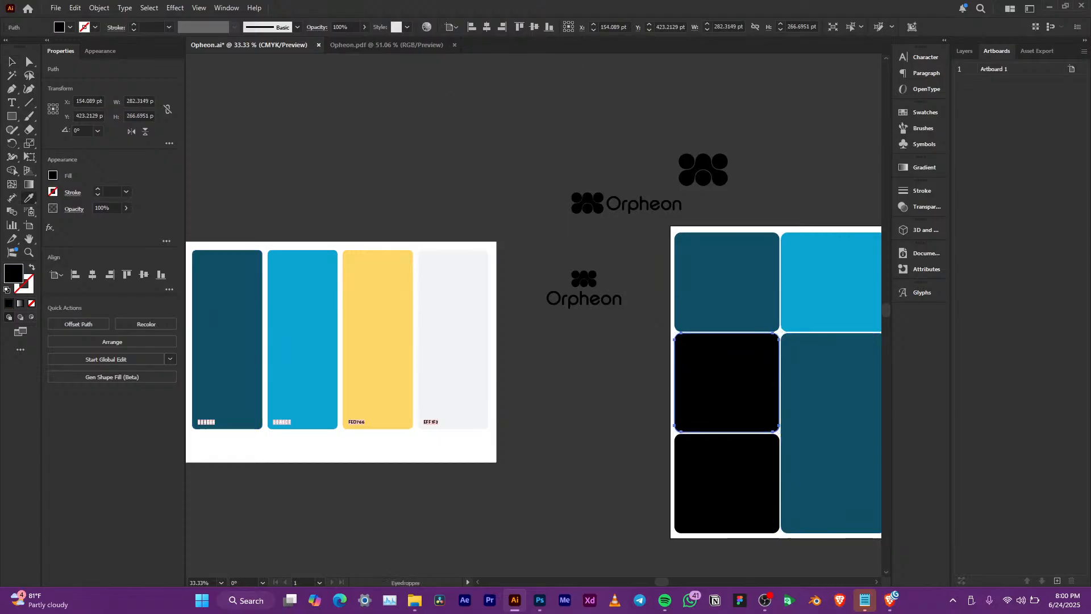
click(378, 341)
Sample cyan, off-white EFF1F3 and yellow FED766 on the bottom-left cell, ending with the palette's dark teal
key(v)
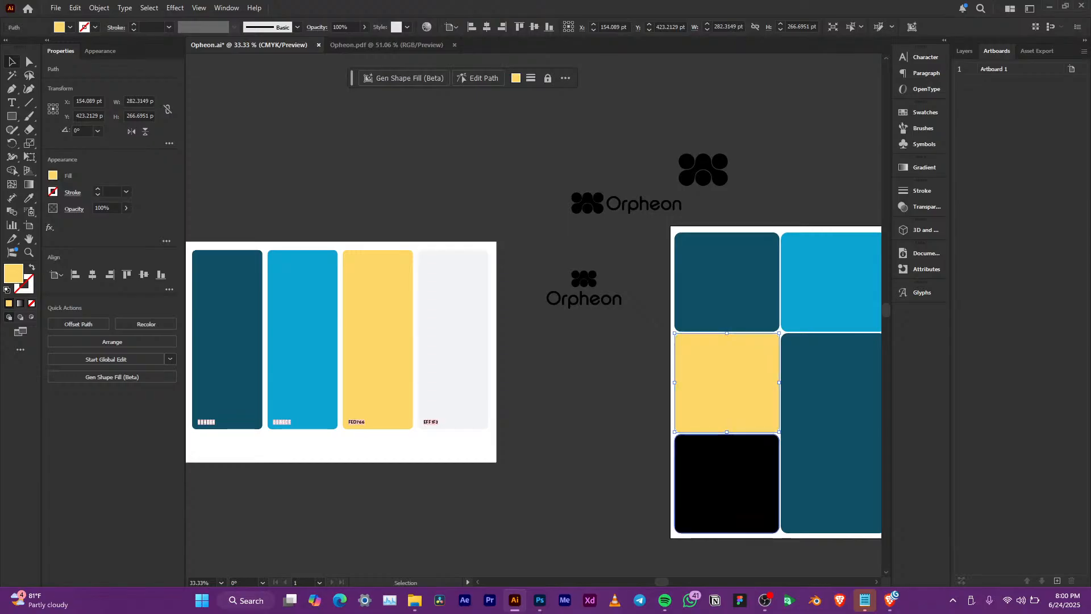
click(727, 484)
key(i)
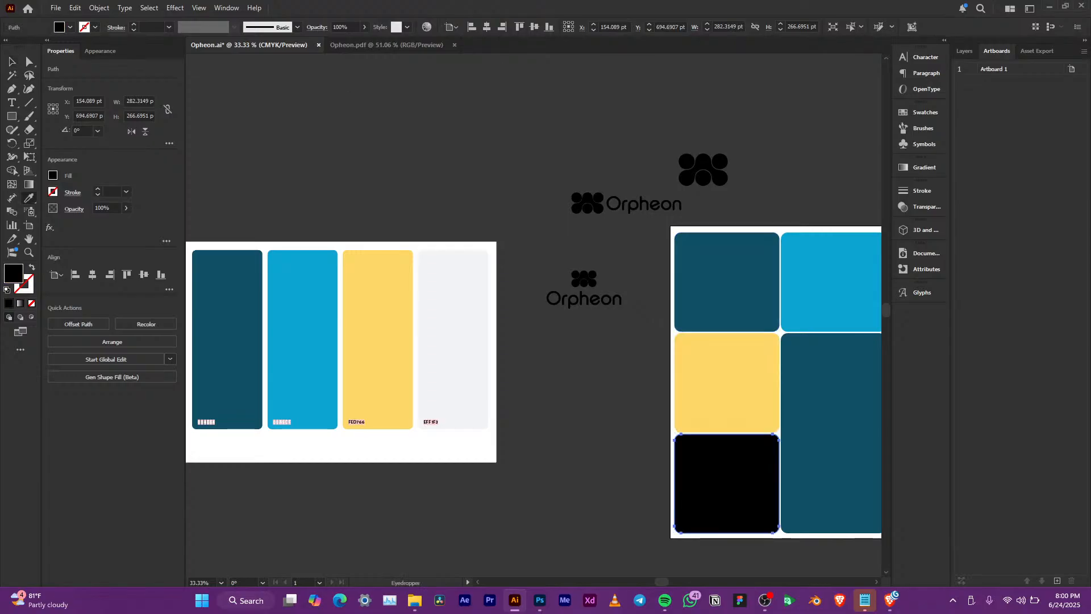
click(303, 341)
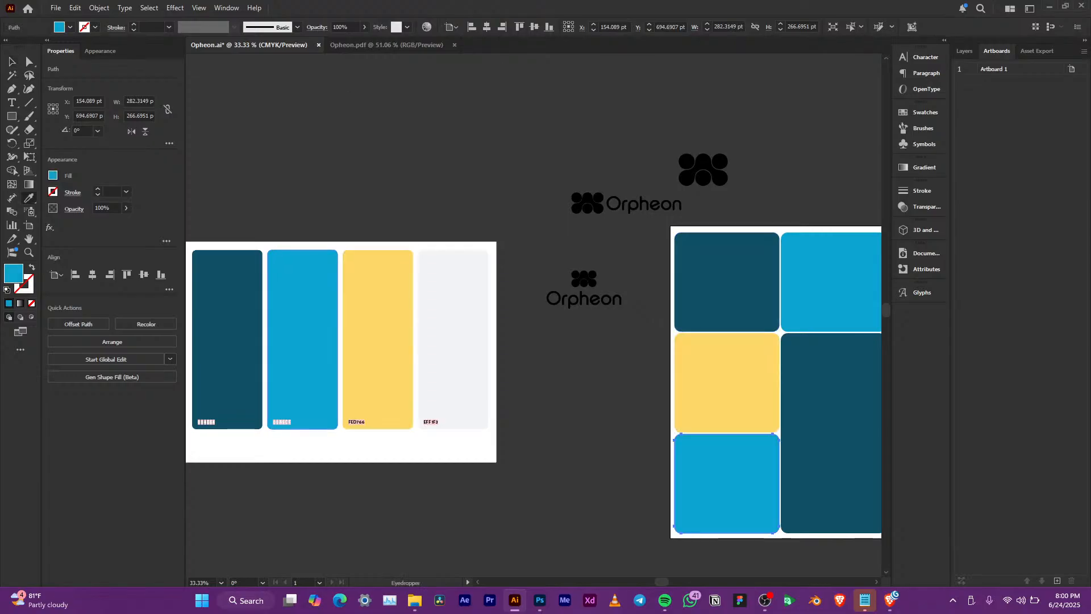
click(454, 341)
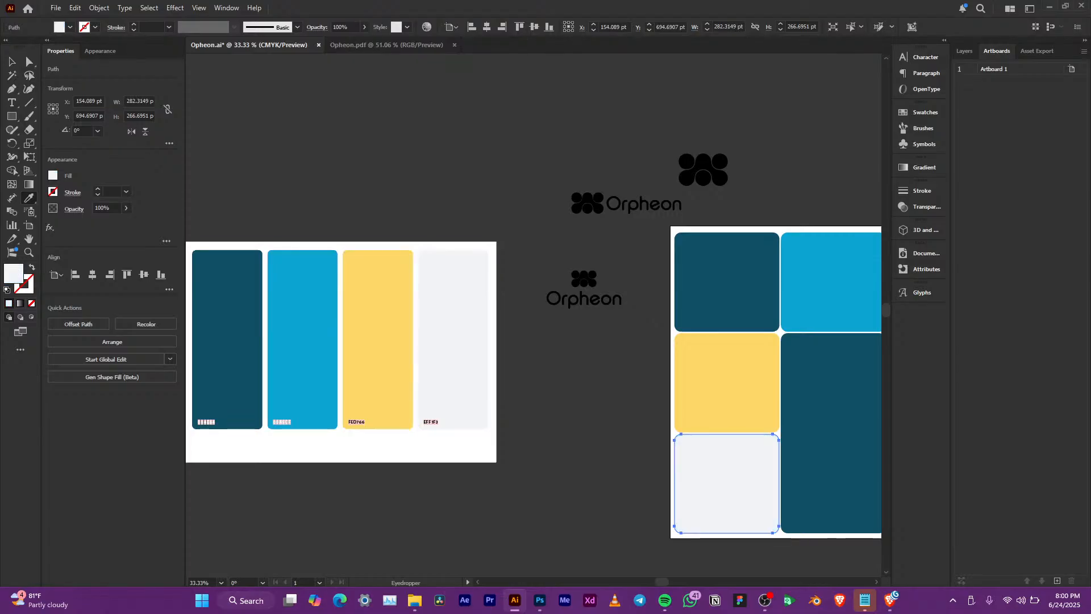
click(377, 341)
click(227, 341)
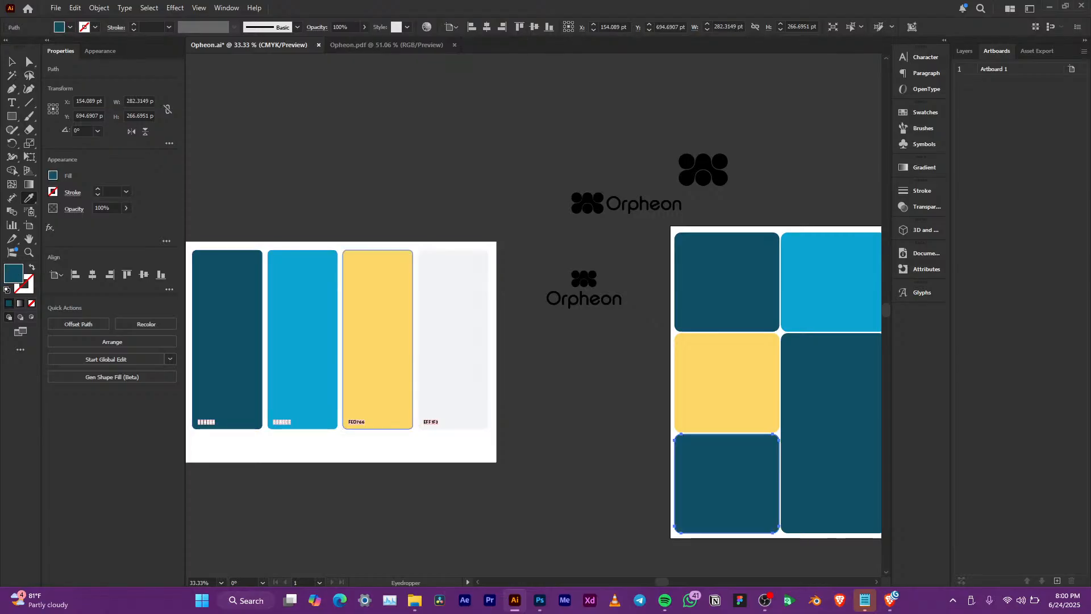
Fill the grid's bottom-left cell with the palette's cyan and clear the selection
click(302, 341)
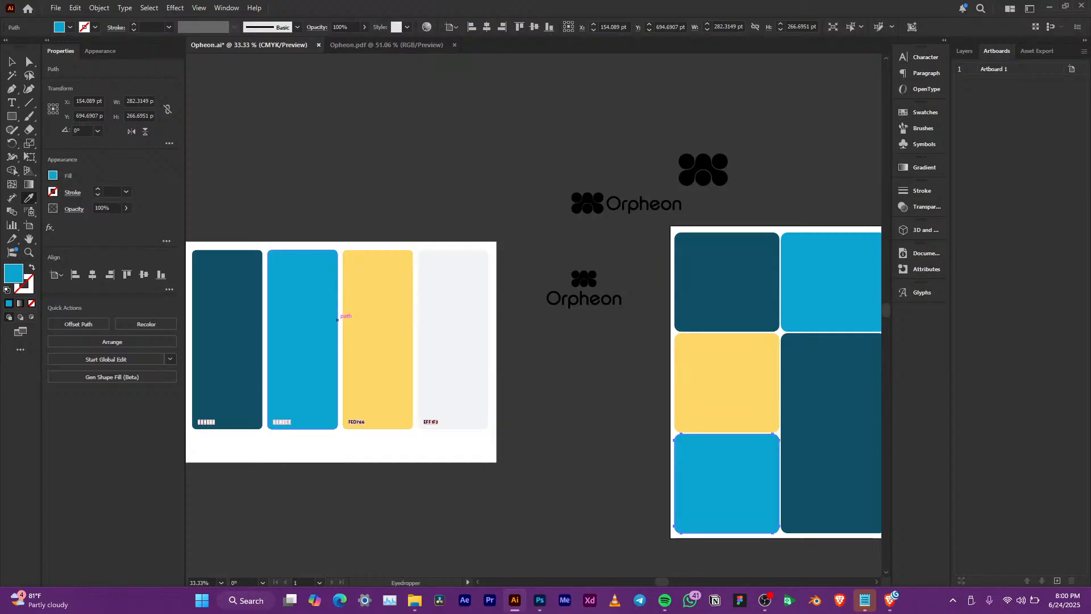
key(v)
click(727, 382)
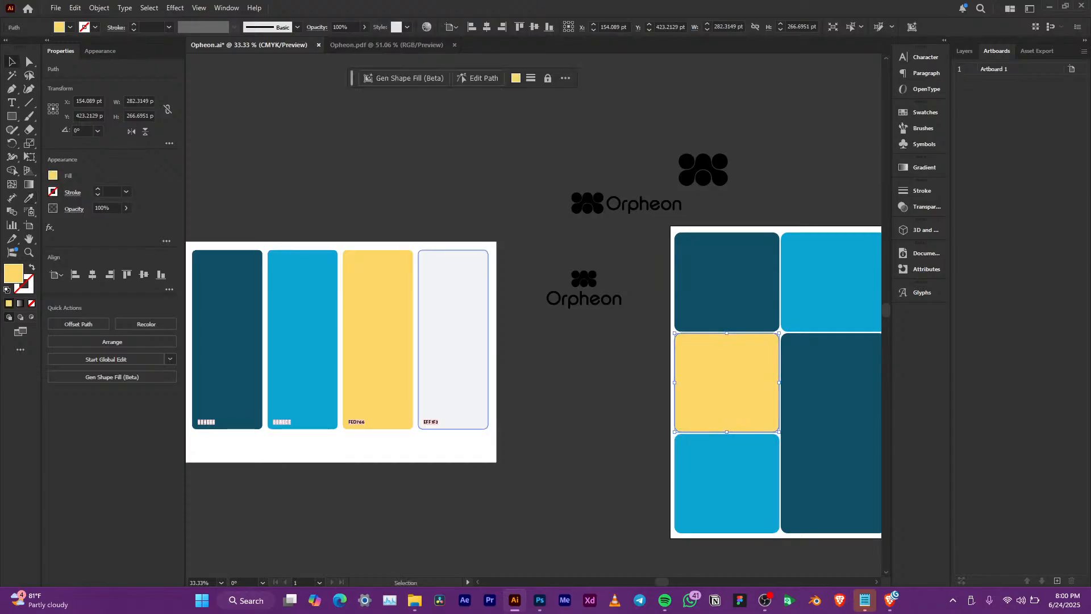
click(586, 380)
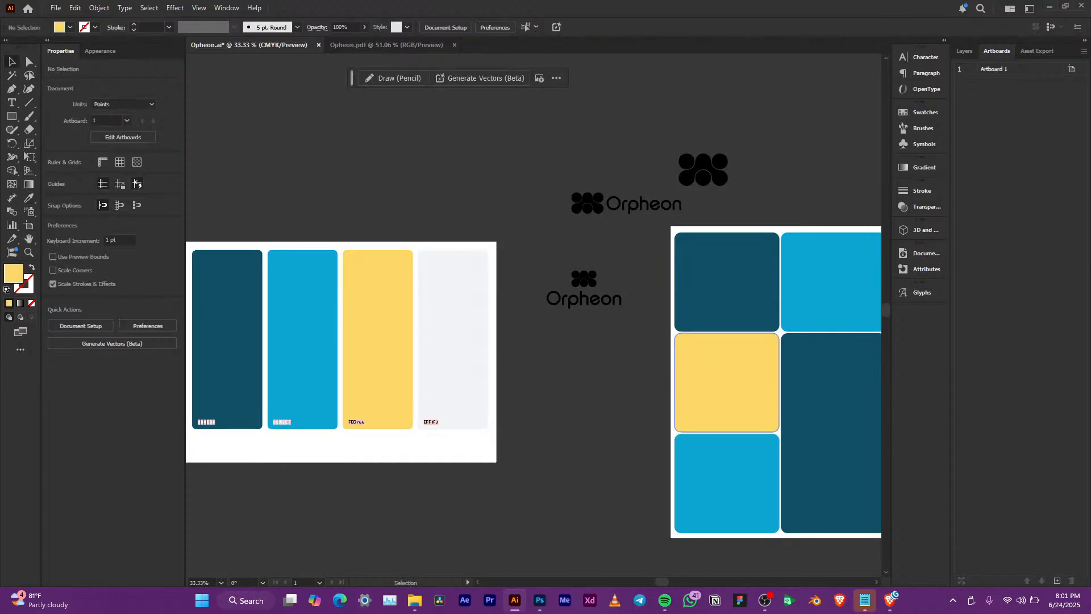
Narrow the dark teal top-left cell and widen the cyan top-right cell toward it to about 337 pt
scroll(767, 308, up, 3)
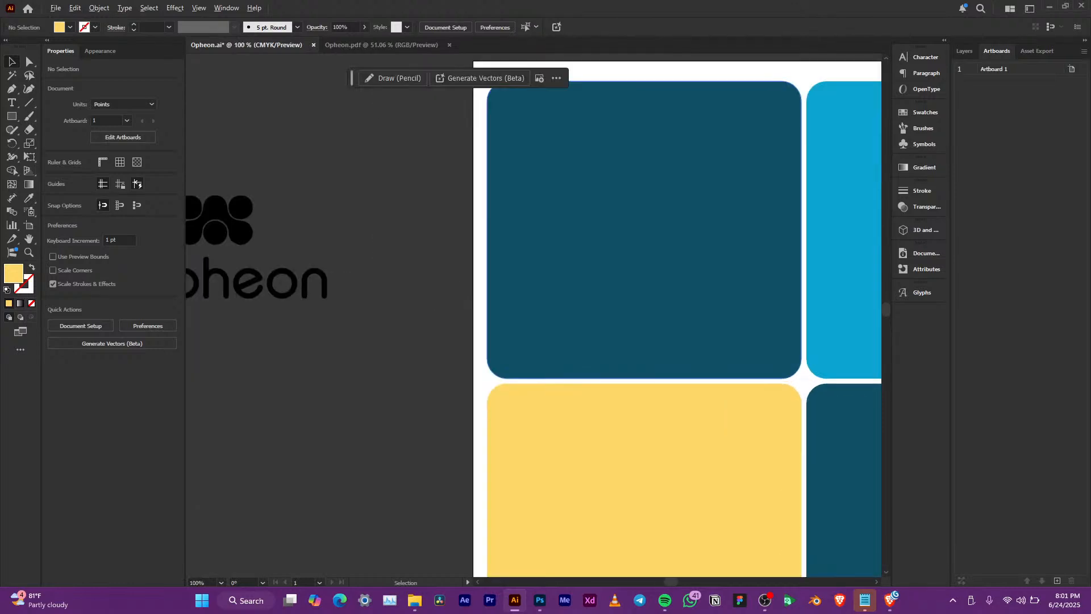
scroll(767, 308, down, 2)
drag(767, 308, 723, 359)
click(682, 333)
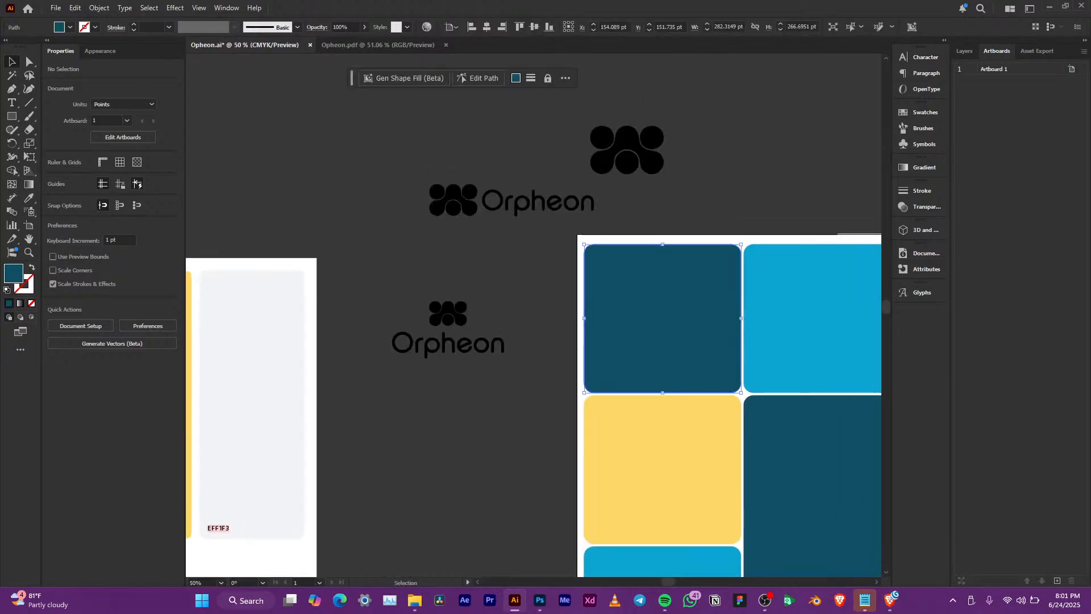
drag(741, 318, 713, 318)
click(782, 325)
click(782, 232)
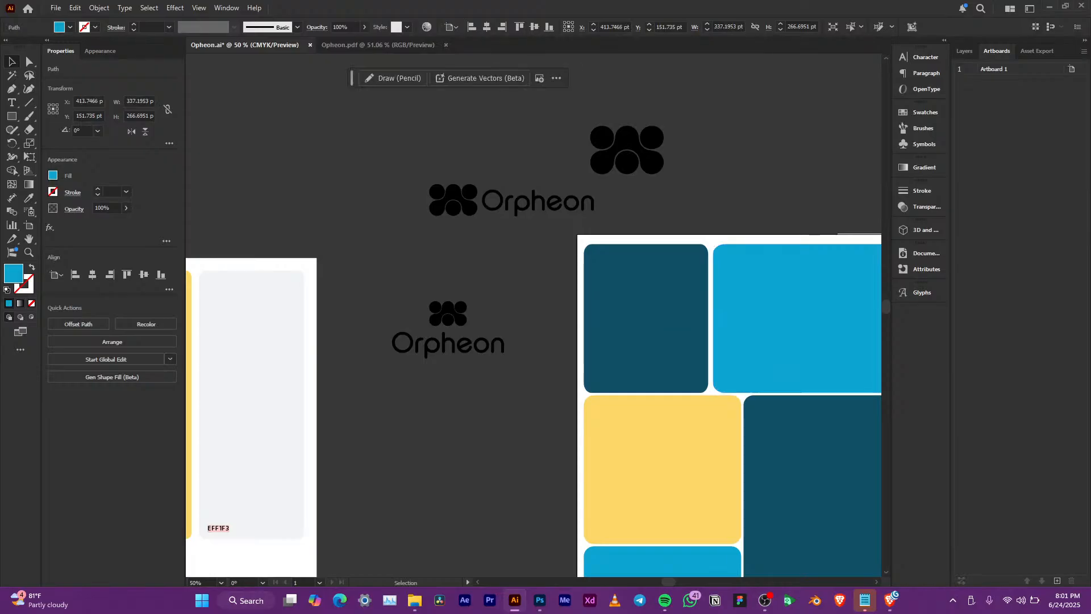
Move the standalone Orpheon symbol from above the artboard onto the dark teal top-left cell
scroll(783, 232, down, 3)
drag(782, 233, 675, 257)
scroll(683, 291, up, 3)
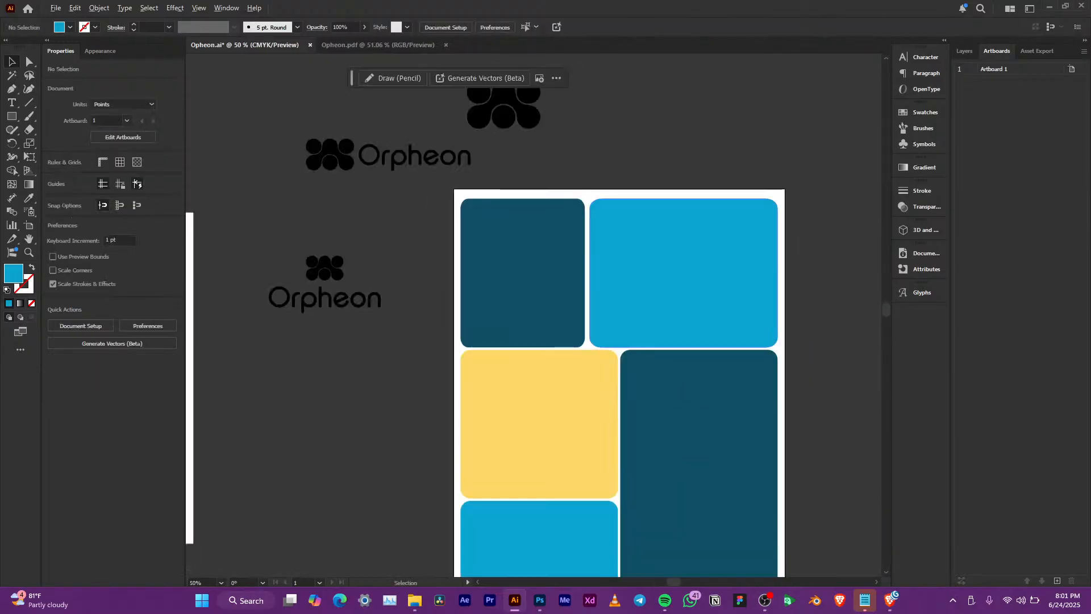
drag(502, 97, 472, 216)
click(472, 216)
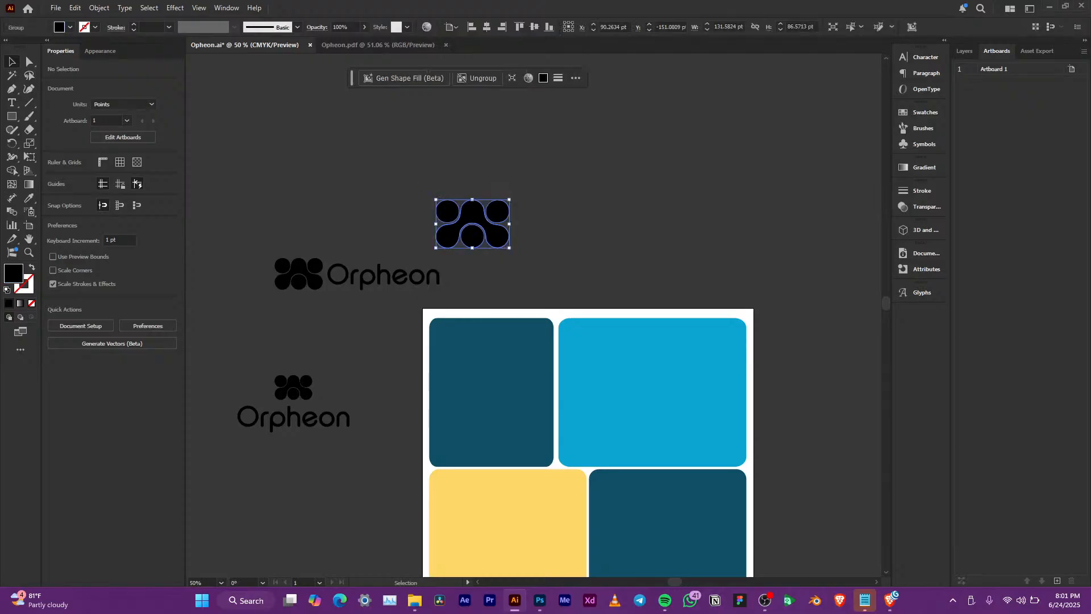
drag(270, 210, 292, 266)
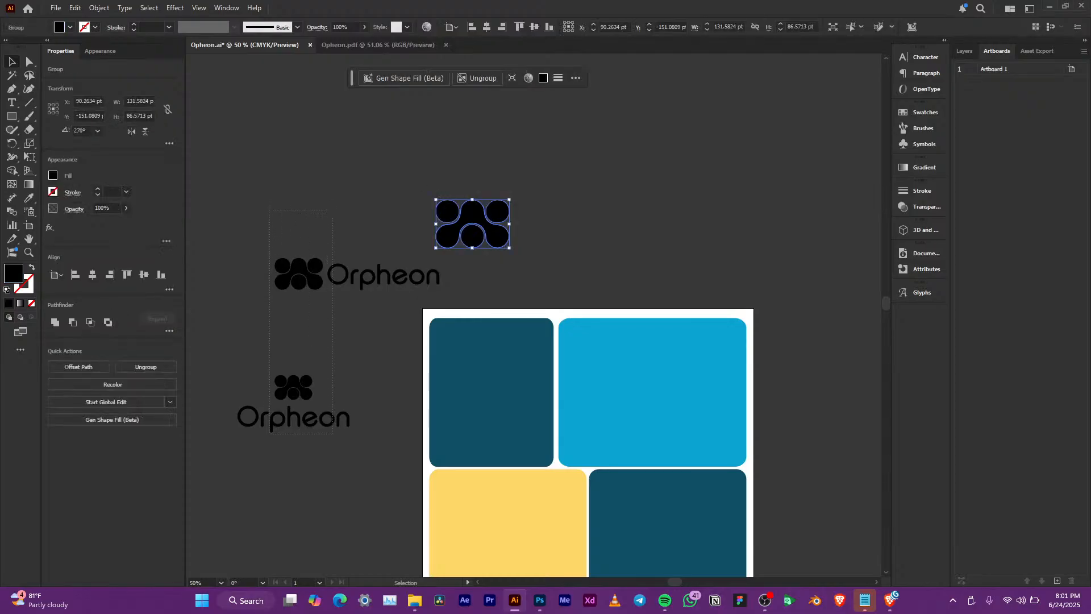
drag(349, 344, 350, 345)
drag(497, 216, 512, 386)
scroll(576, 371, down, 2)
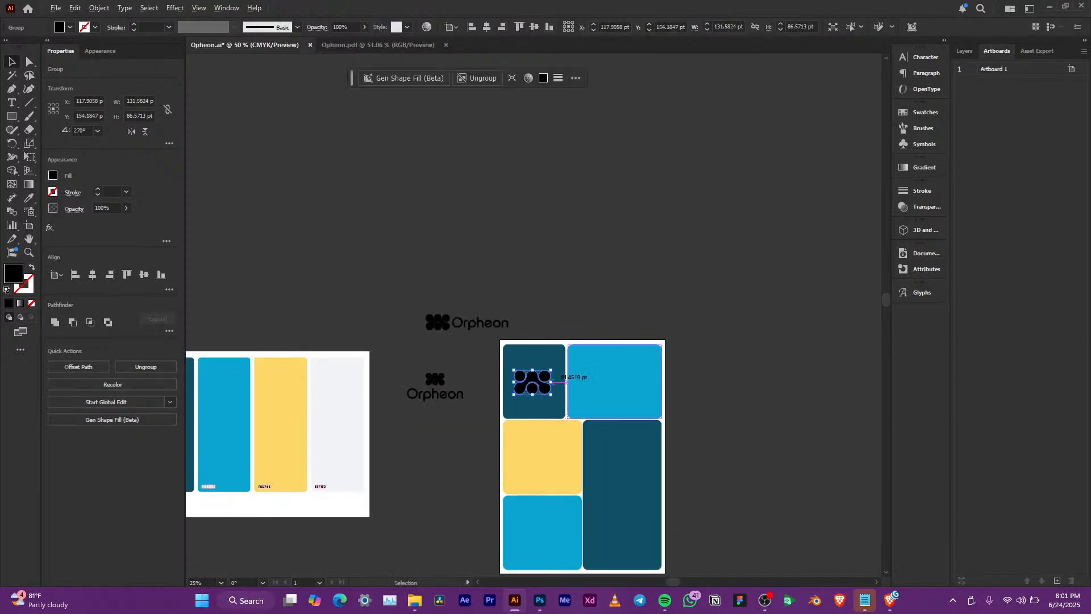
Recolour the symbol with the palette's off-white EFF1F3 and centre it in the top-left cell
key(i)
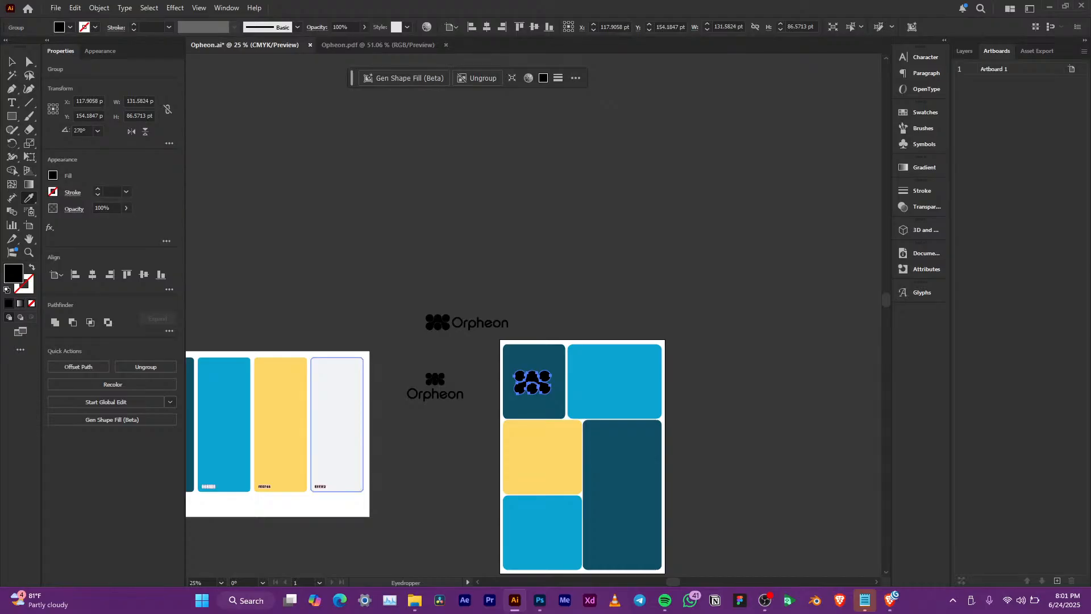
click(338, 423)
key(v)
scroll(535, 380, up, 3)
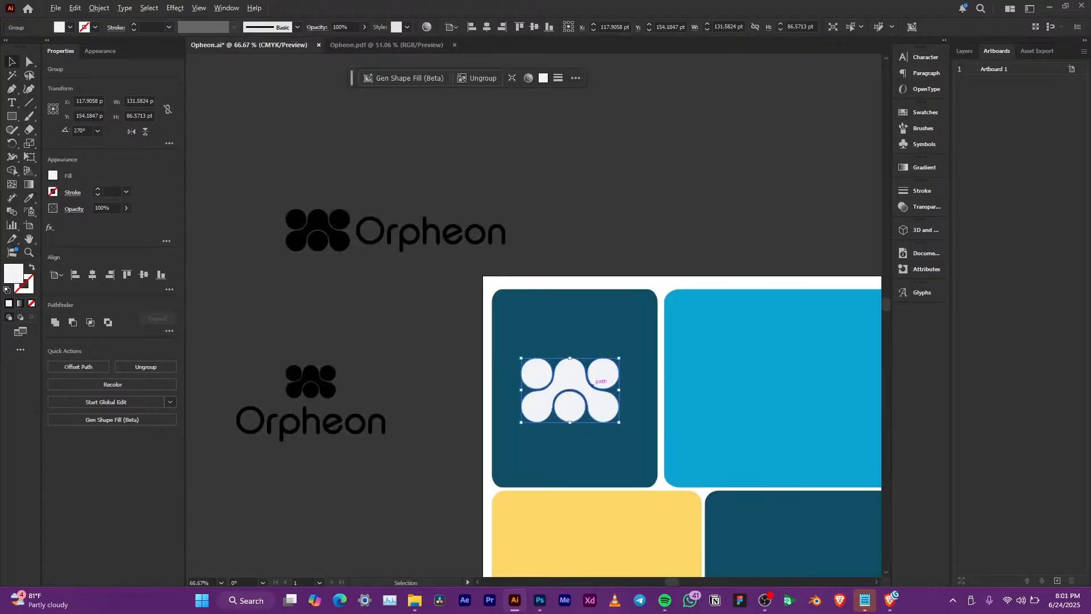
drag(571, 388, 575, 388)
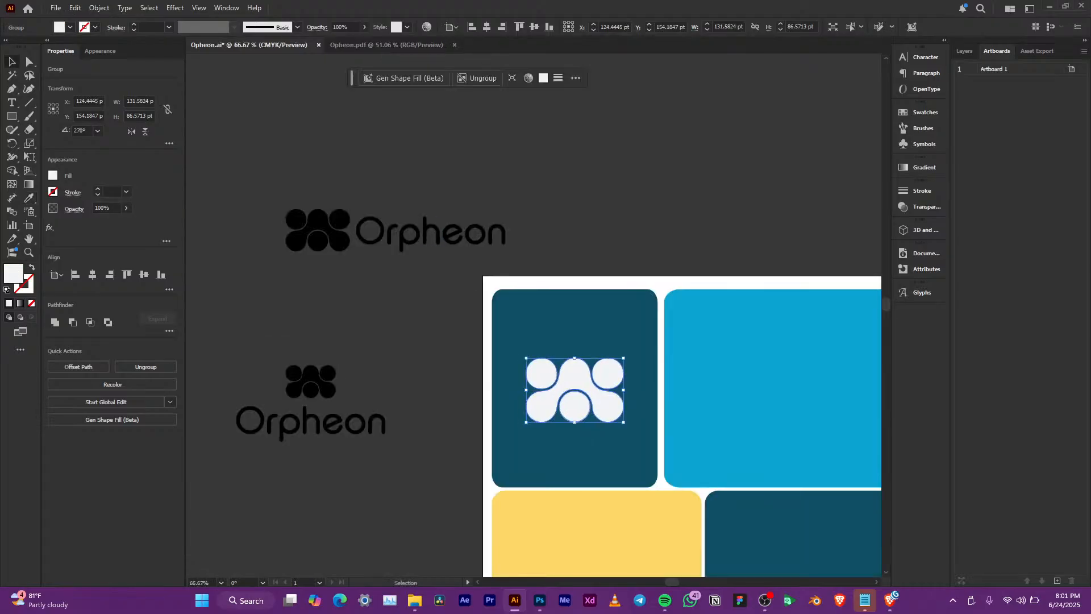
Move the horizontal Orpheon logo onto the cyan top-right cell and recolour it with the symbol's off-white
click(426, 232)
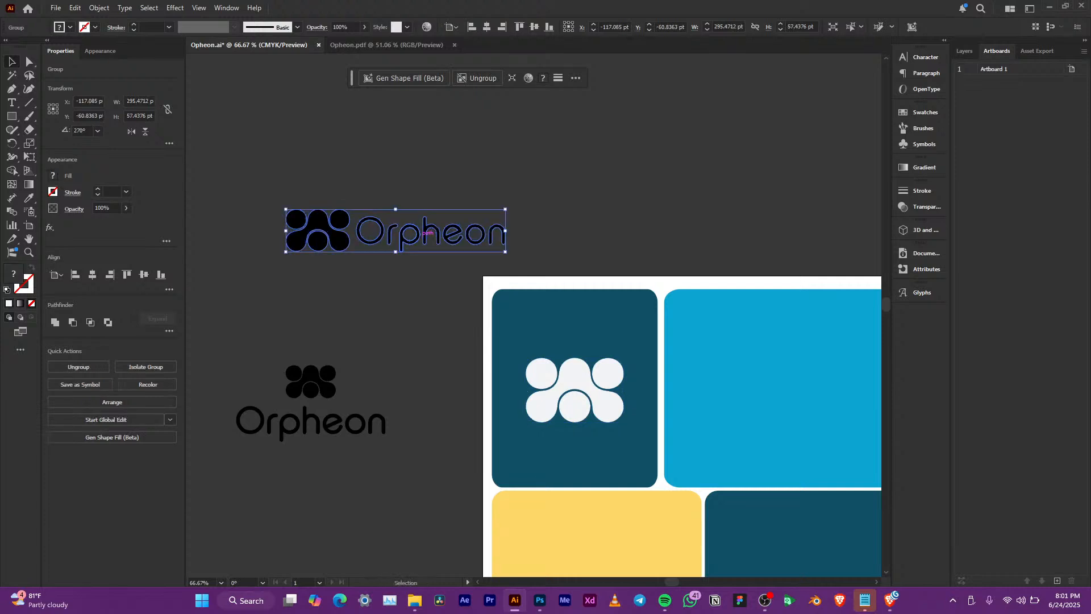
drag(426, 232, 846, 392)
drag(846, 391, 777, 393)
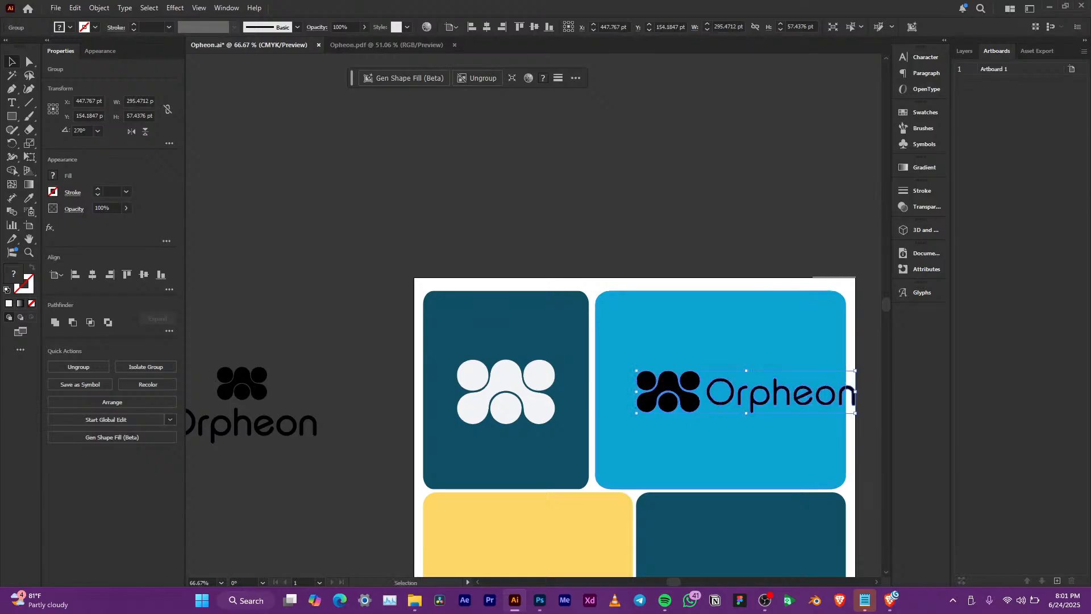
key(i)
click(506, 392)
key(v)
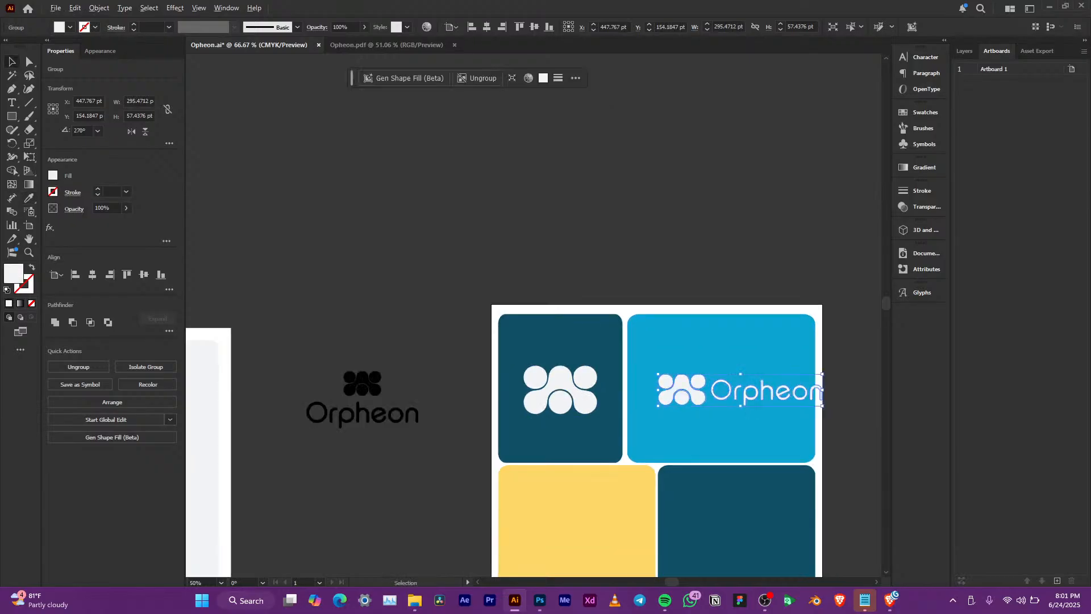
Scale the horizontal logo down to about 237 pt wide and centre it in the top-right cell
scroll(724, 387, down, 1)
drag(822, 390, 790, 391)
drag(709, 392, 723, 389)
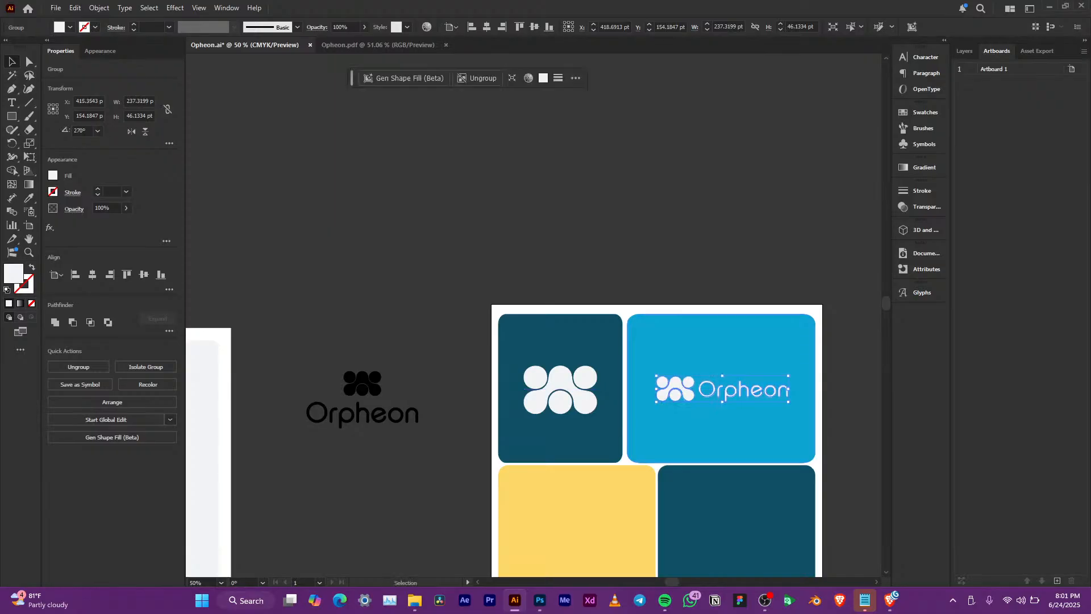
Fill the wide top-right cell with the dark teal sampled from the tall right cell
click(726, 430)
key(i)
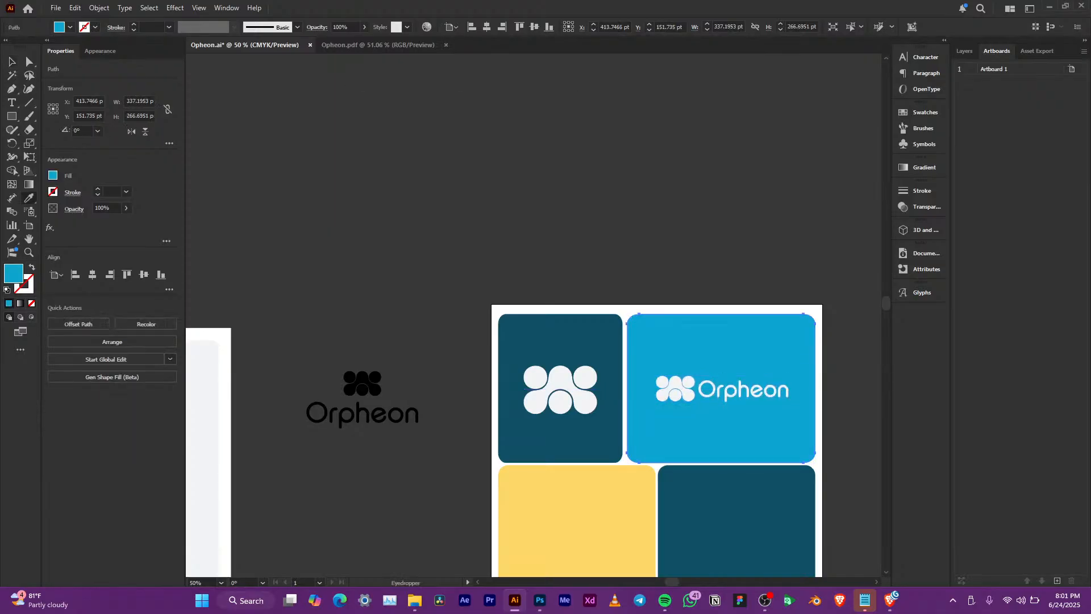
click(727, 500)
key(v)
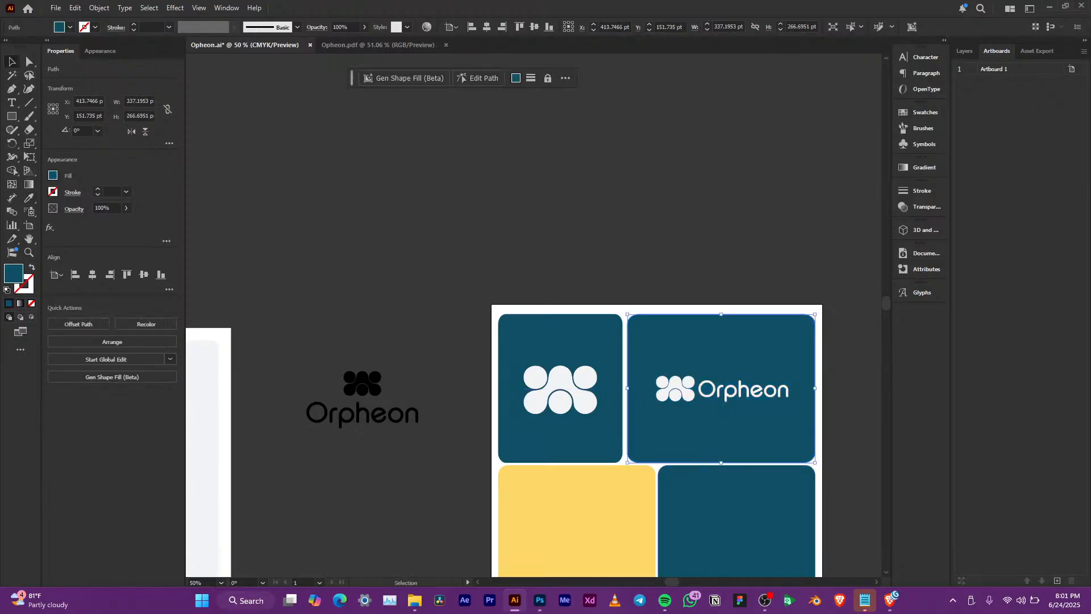
Apply a linear gradient fill to the wide top-right cell behind the horizontal logo
click(776, 391)
scroll(743, 327, down, 1)
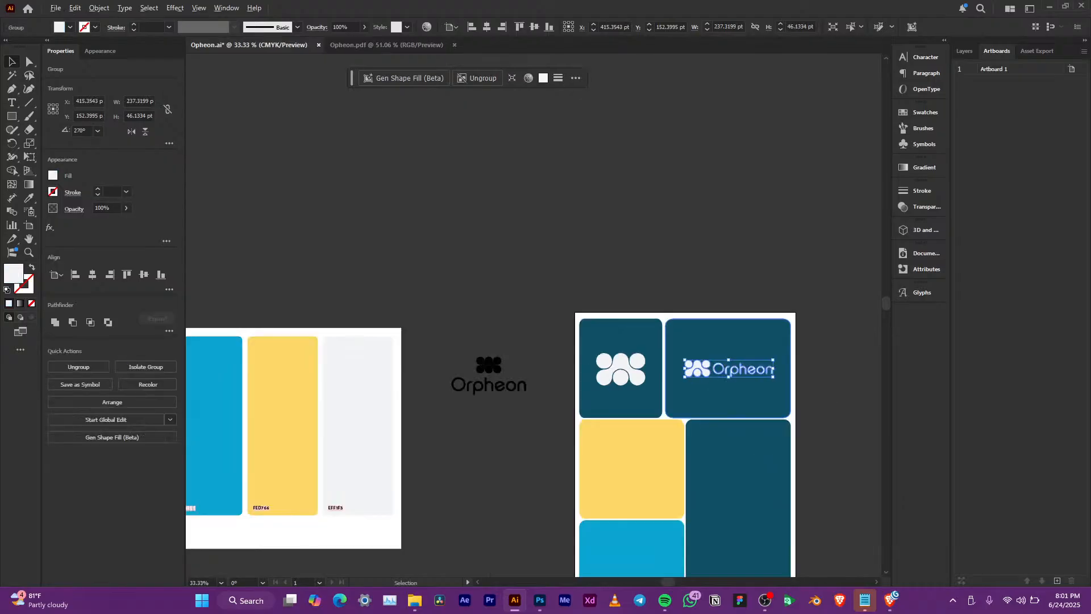
click(743, 338)
drag(739, 363, 813, 341)
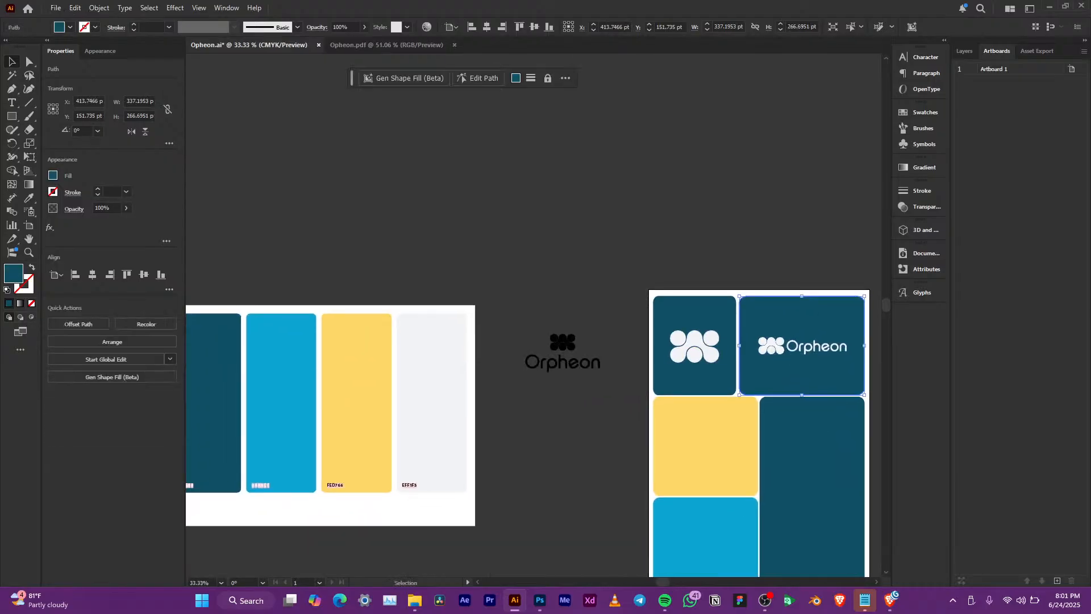
click(920, 167)
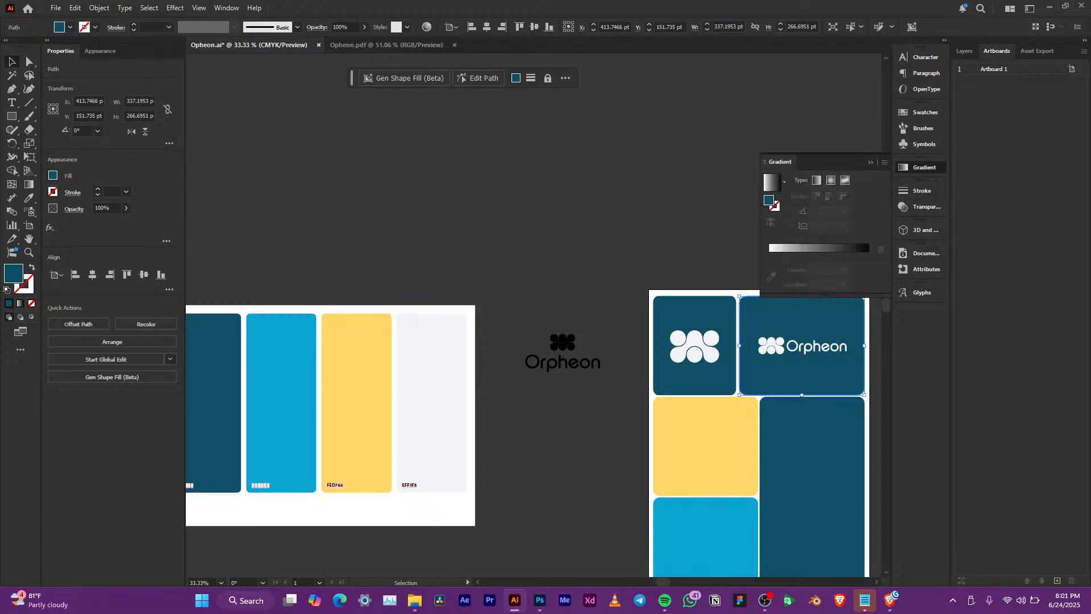
click(817, 180)
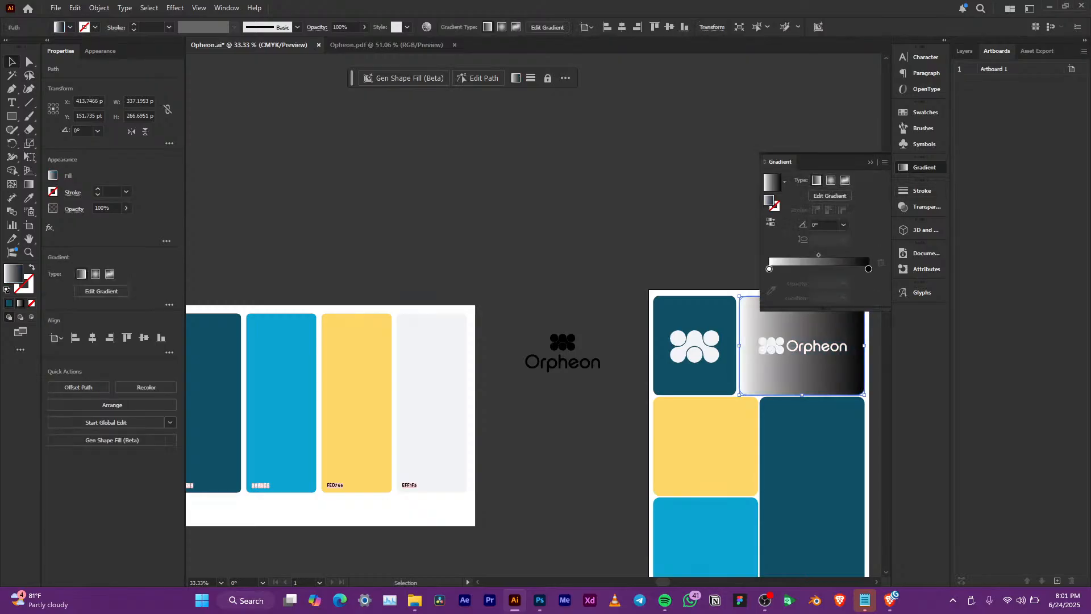
Set the gradient's end stop at 100% to the palette's dark teal
click(869, 269)
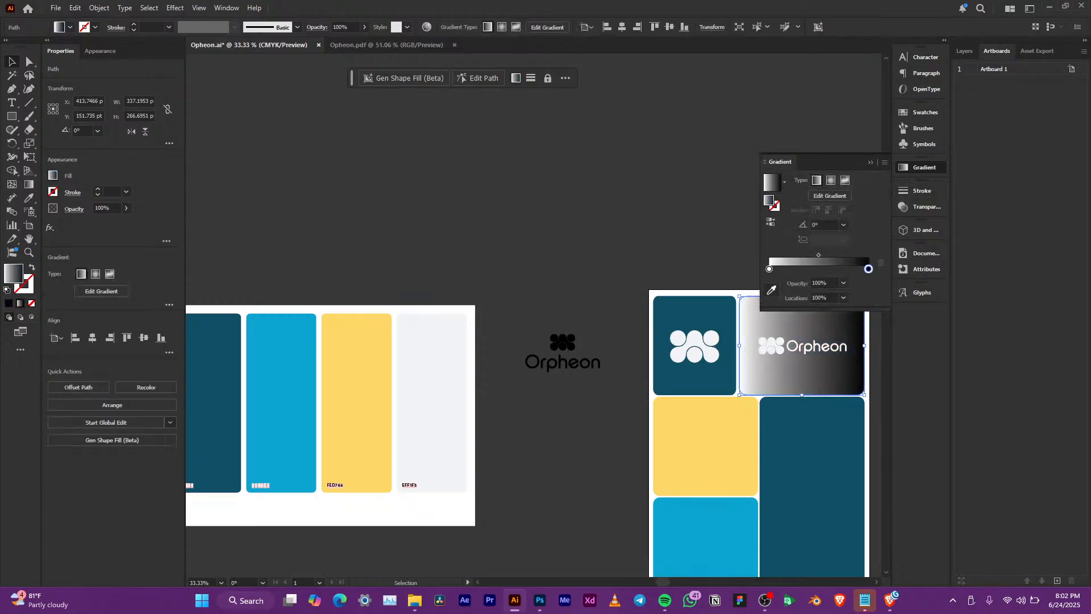
click(771, 291)
click(218, 398)
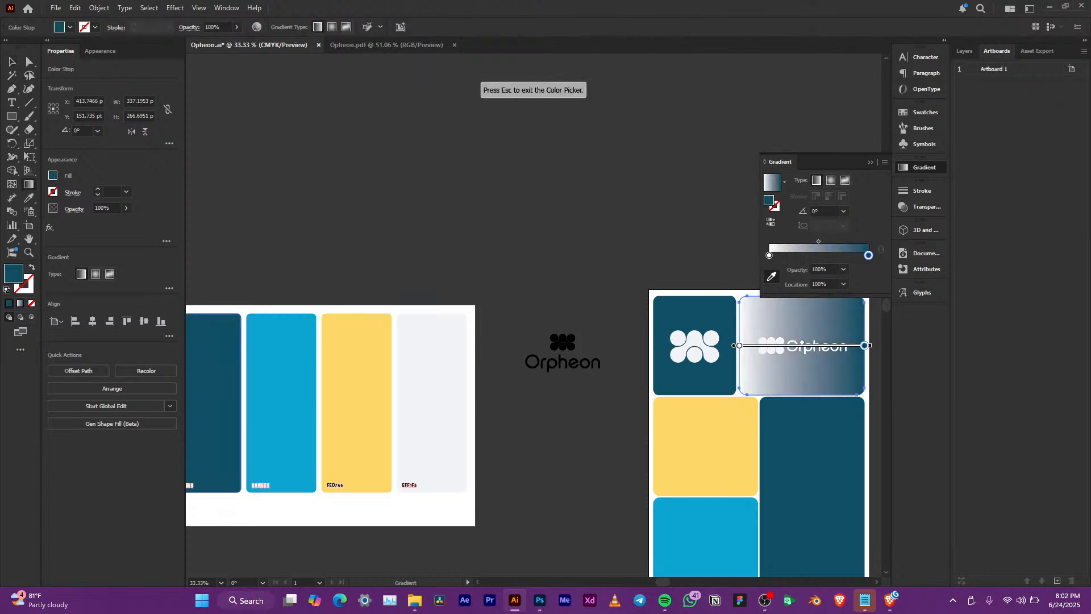
key(Escape)
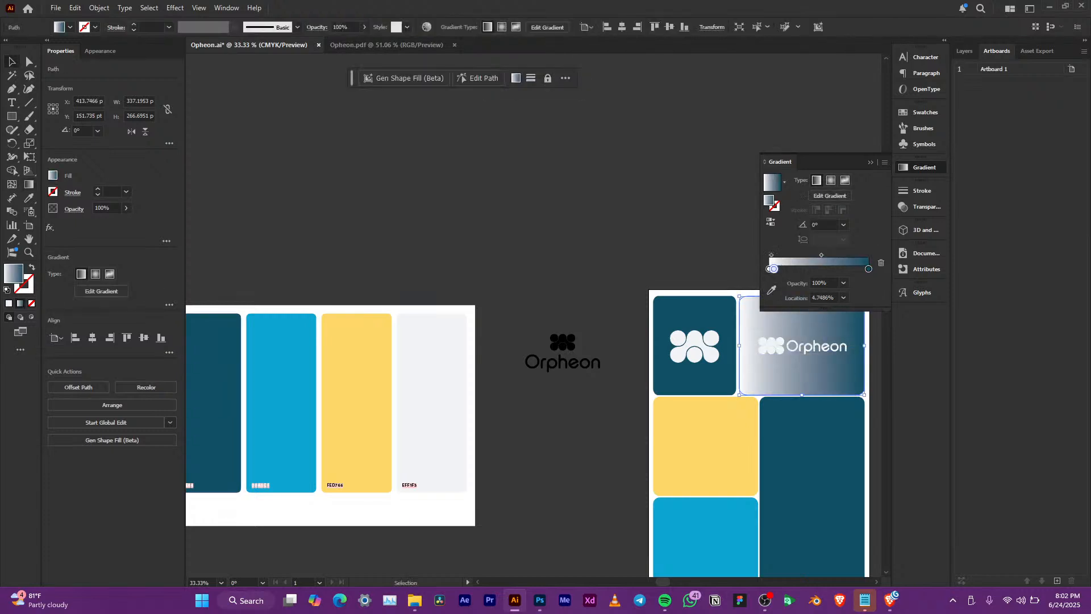
Remove the stray extra gradient stop, set the start stop at 0% to the palette's cyan, and clear the selection
drag(773, 268, 779, 290)
click(769, 269)
click(772, 290)
click(282, 398)
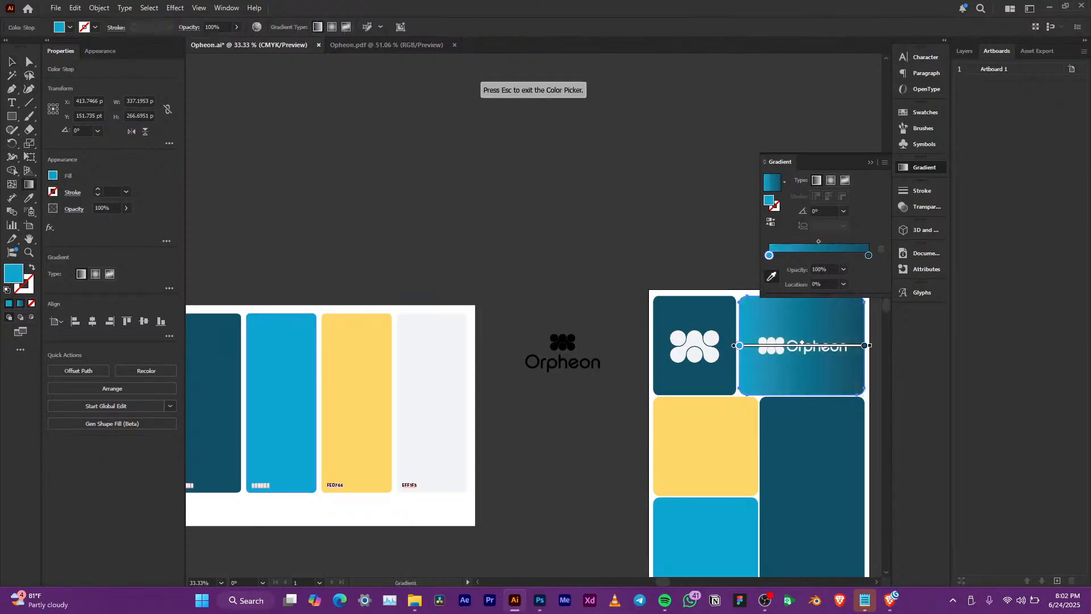
key(Escape)
key(v)
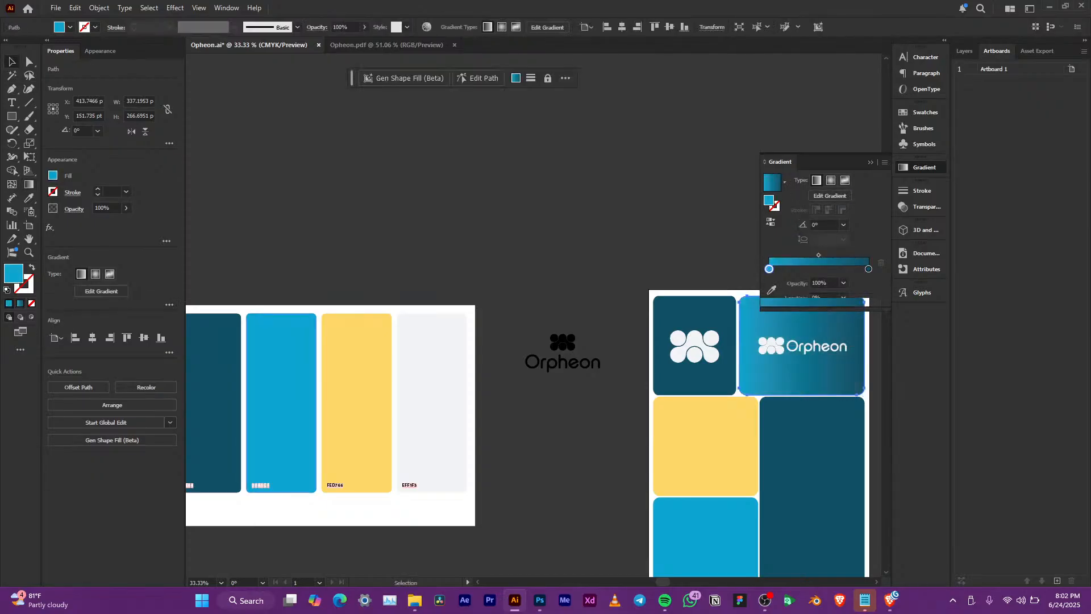
scroll(681, 312, down, 1)
drag(590, 316, 487, 342)
scroll(700, 375, up, 2)
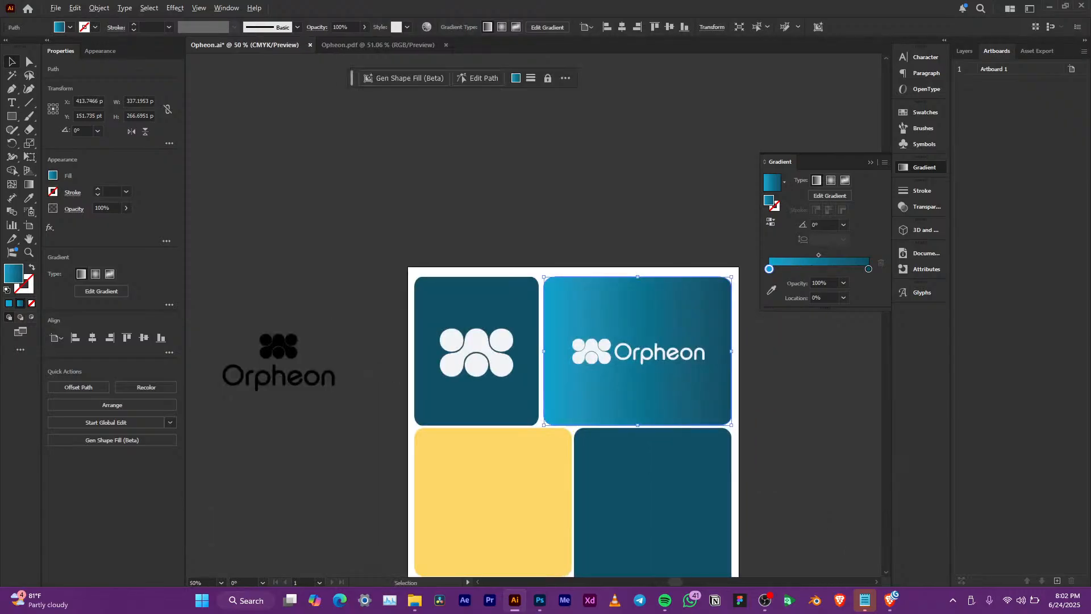
click(632, 350)
click(780, 352)
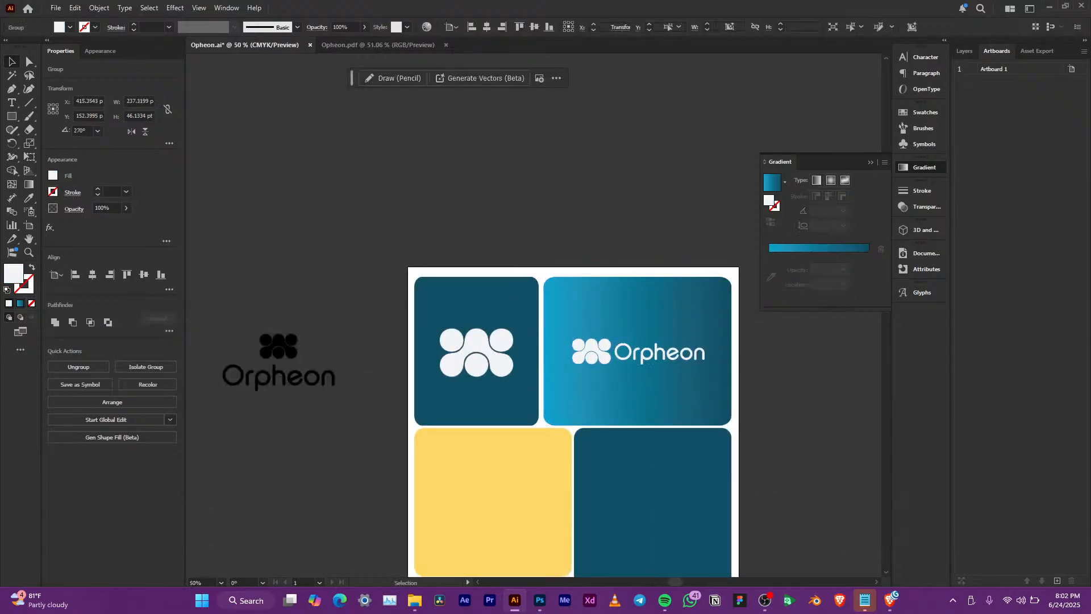
Move the stacked Orpheon logo from between the palette and the grid to just above the artboard
scroll(547, 327, down, 2)
drag(411, 317, 568, 319)
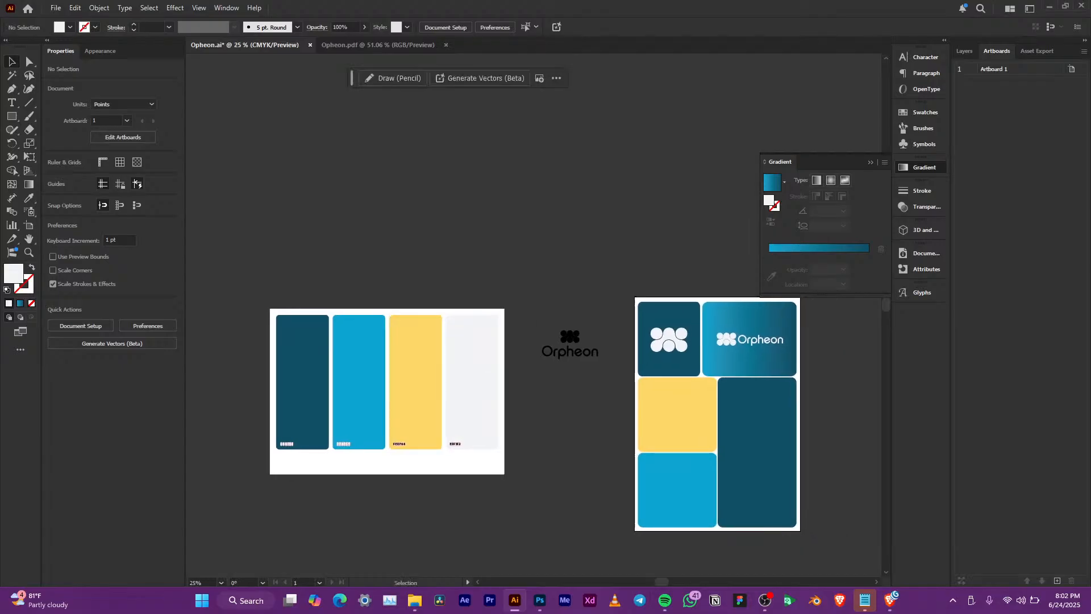
click(570, 340)
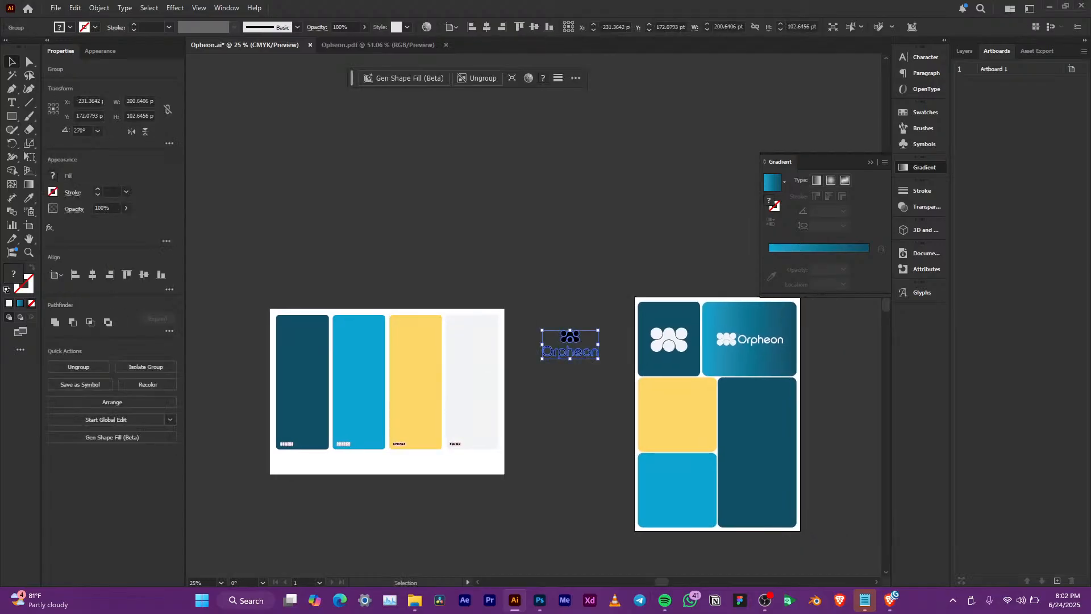
drag(571, 340, 706, 238)
scroll(785, 376, up, 1)
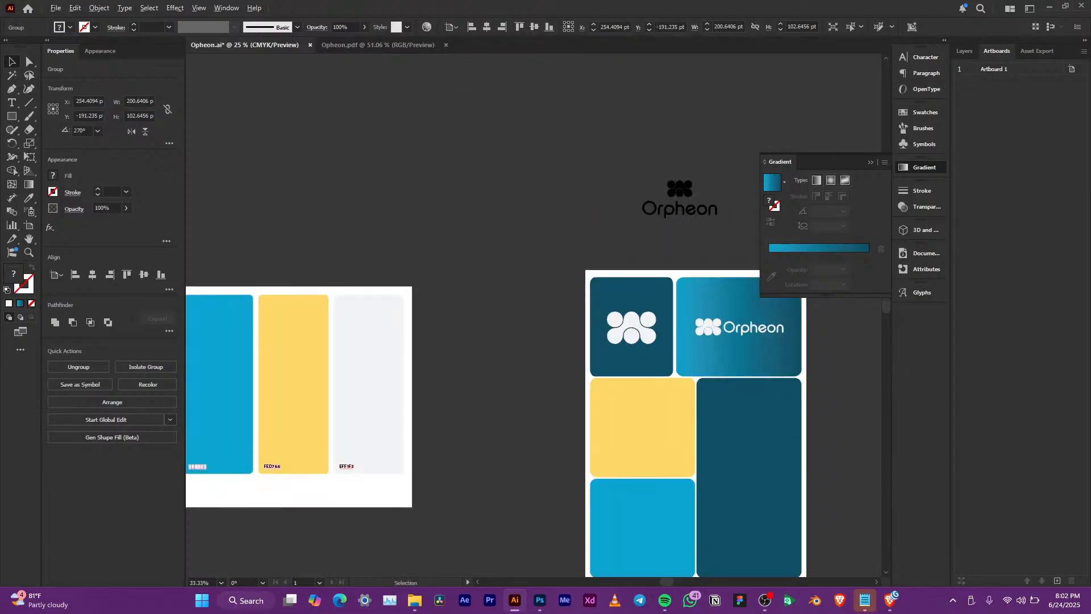
drag(782, 373, 731, 314)
click(250, 332)
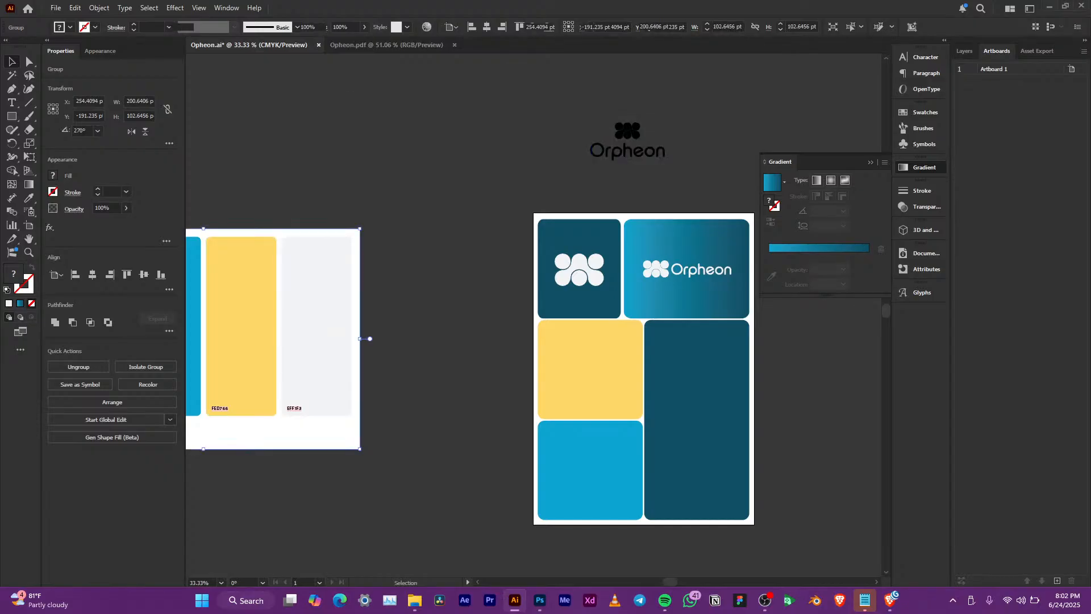
drag(250, 333, 322, 402)
scroll(383, 349, down, 1)
drag(699, 437, 622, 319)
scroll(607, 411, up, 1)
scroll(603, 413, up, 1)
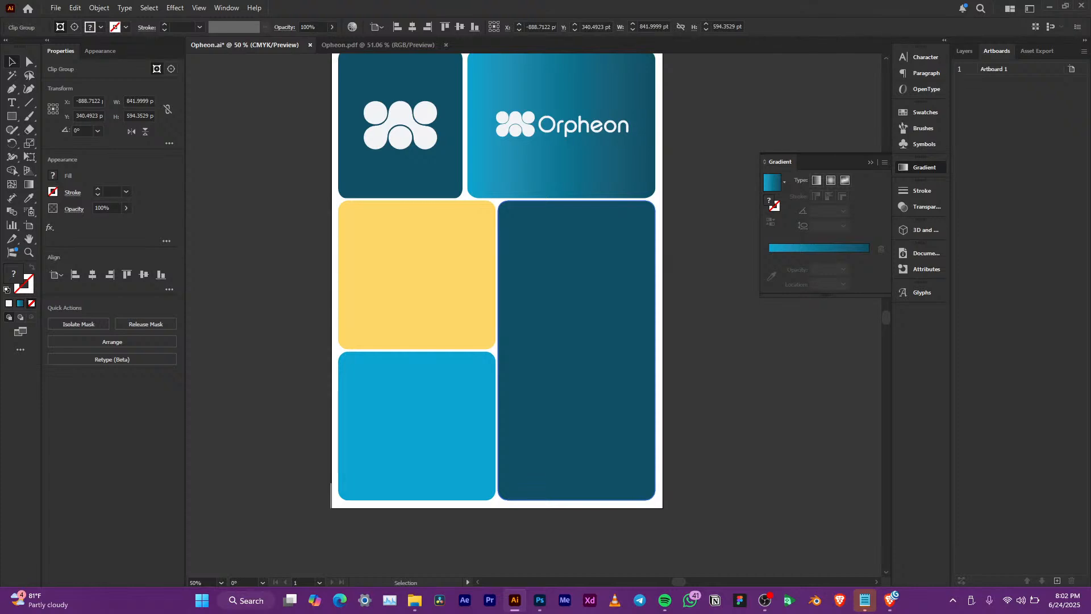
Switch to Photoshop and examine the F&V Monogram Logo Brand Presentation reference for its mockup arrangement
mouse_move(540, 600)
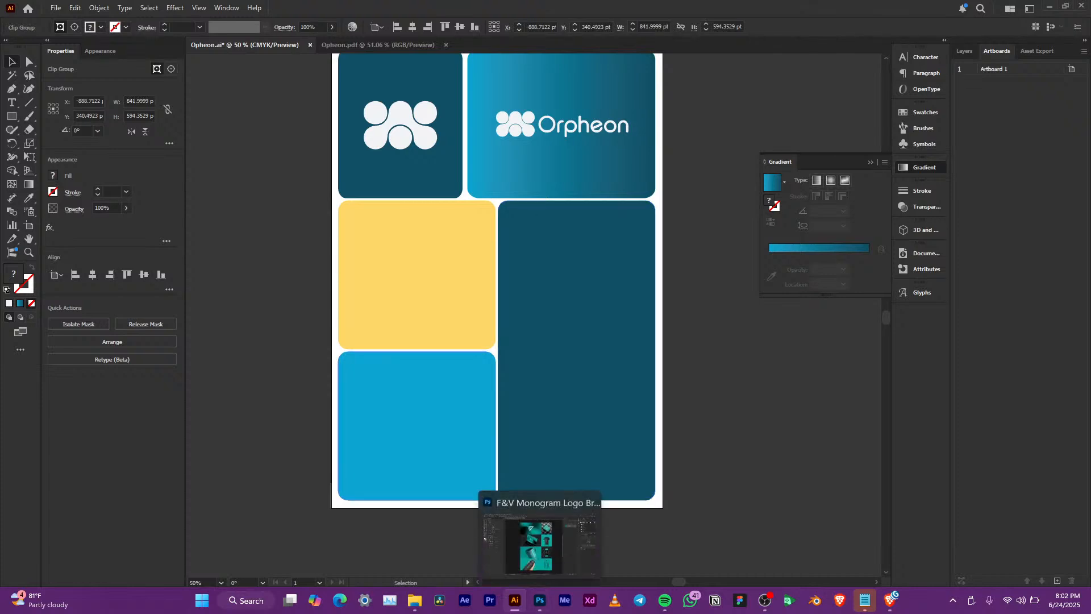
click(540, 543)
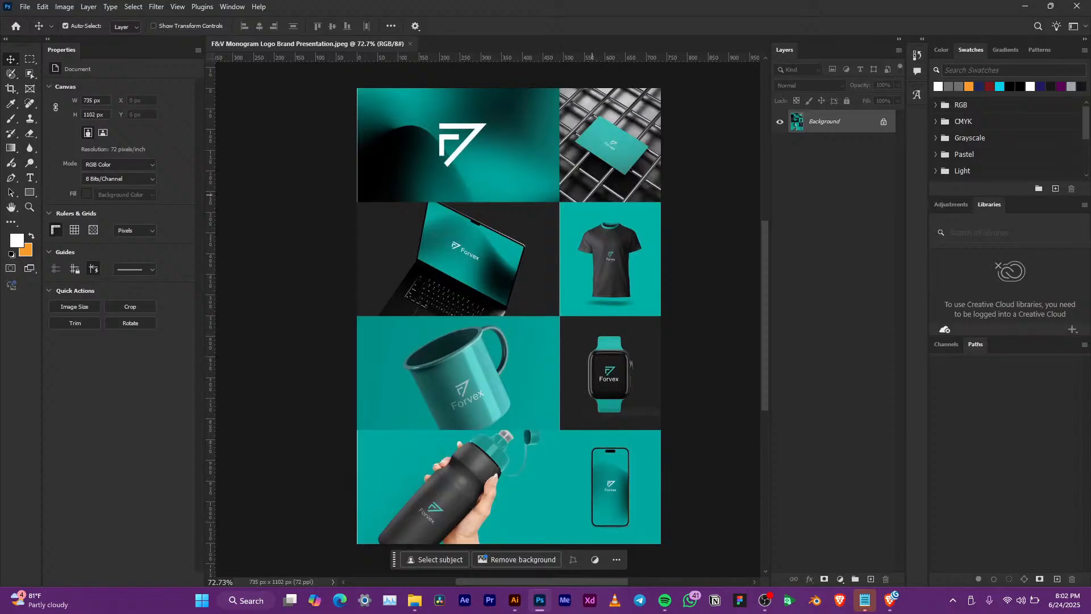
scroll(581, 221, up, 3)
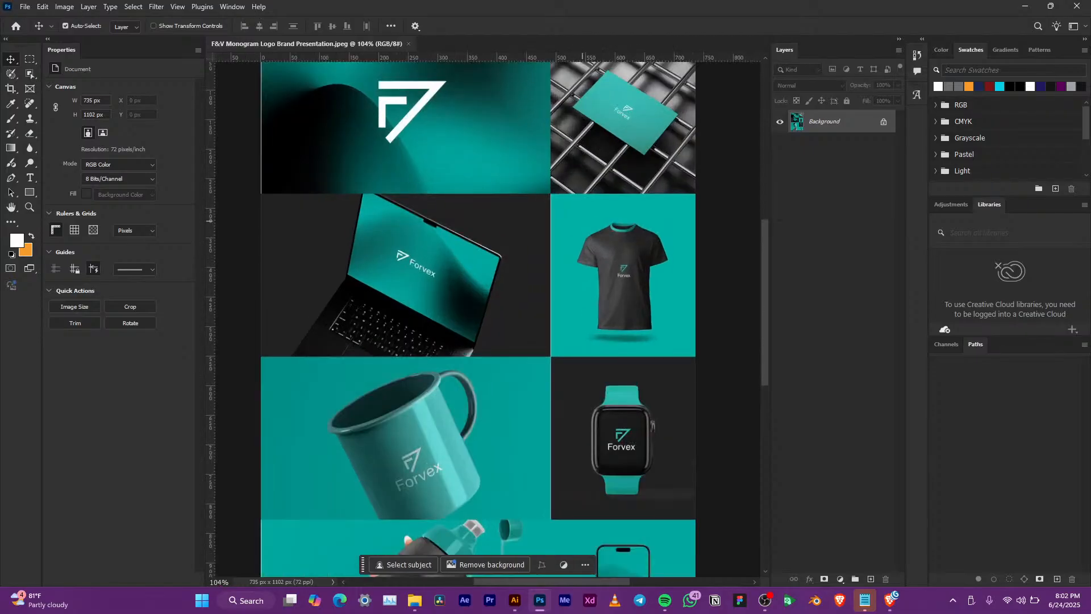
scroll(474, 228, down, 3)
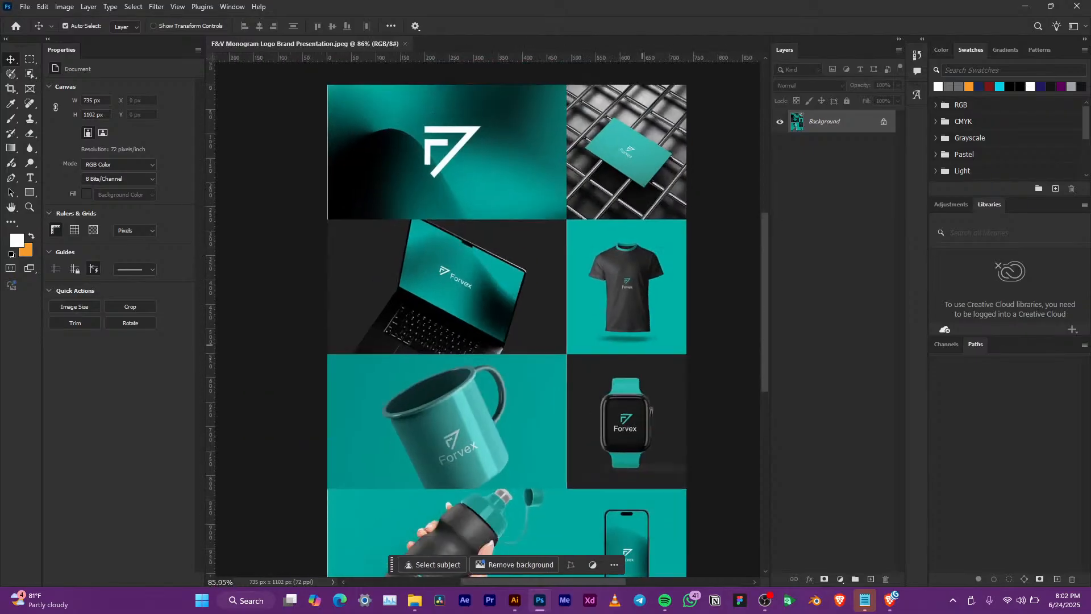
scroll(431, 449, up, 2)
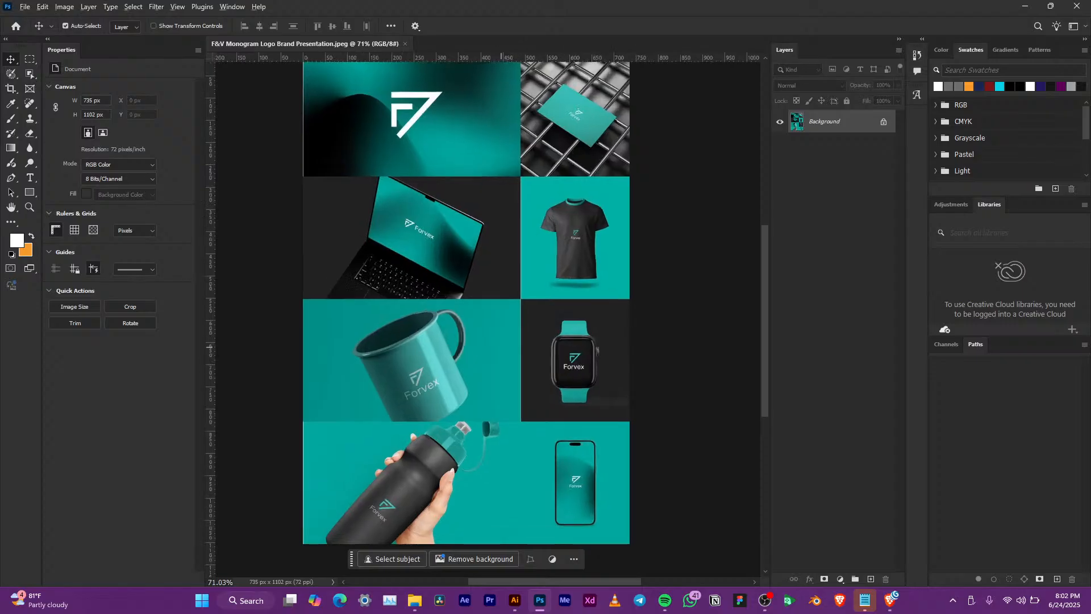
drag(494, 336, 495, 328)
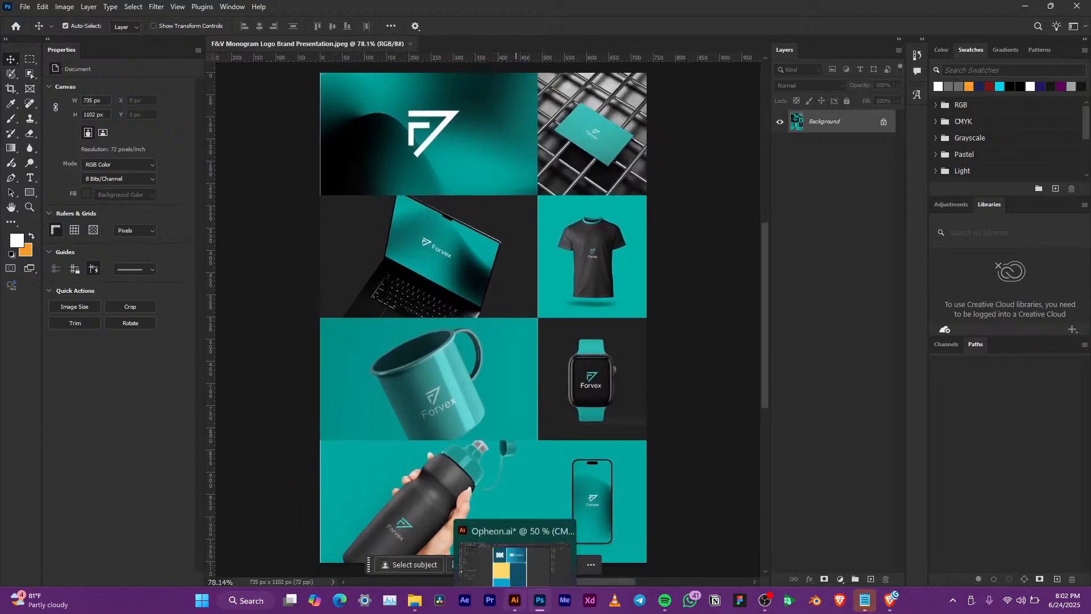
Switch to File Explorer and browse from the Opheon project folder to the AETHER folder inside New Design Projects
mouse_move(415, 599)
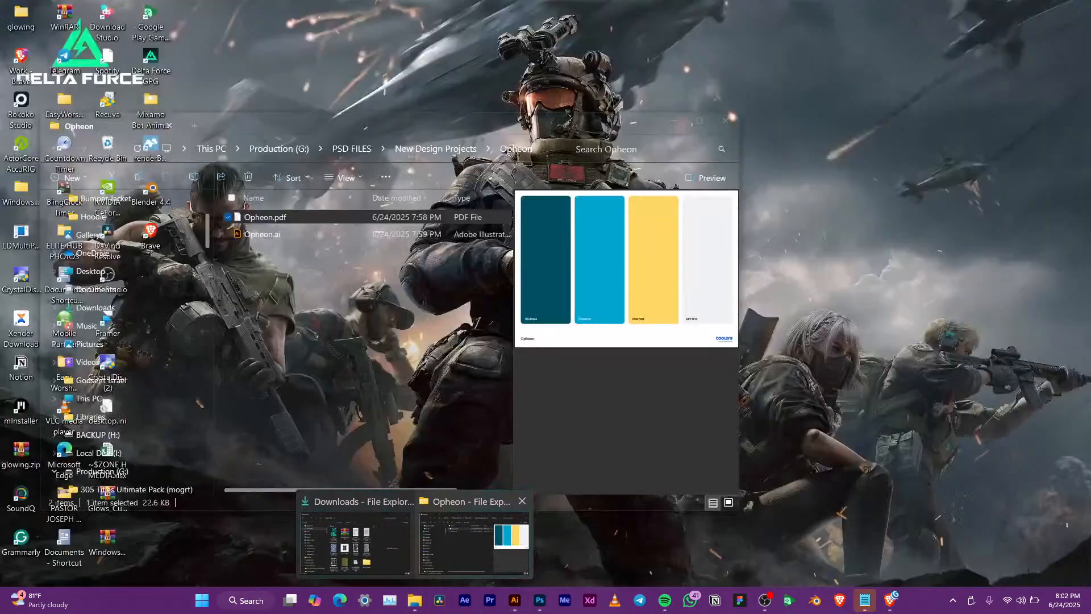
mouse_move(356, 543)
click(475, 543)
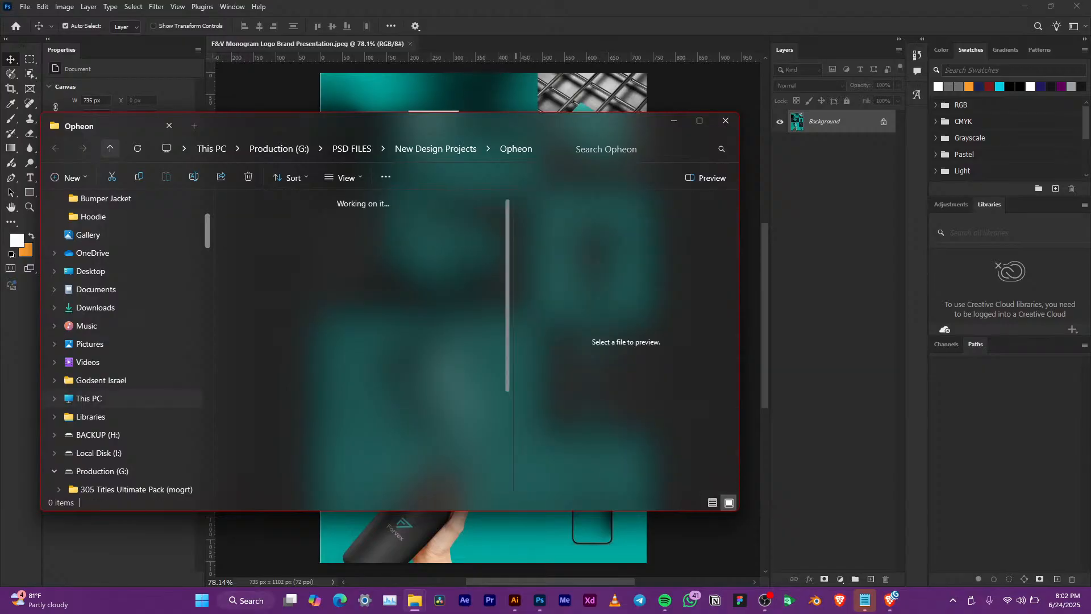
click(110, 149)
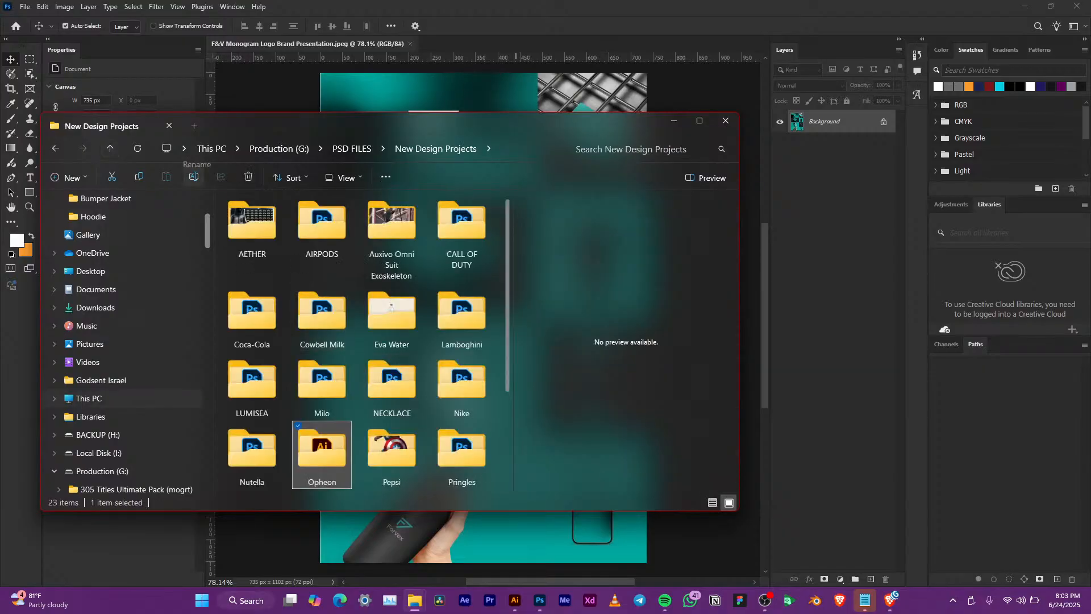
scroll(322, 324, down, 3)
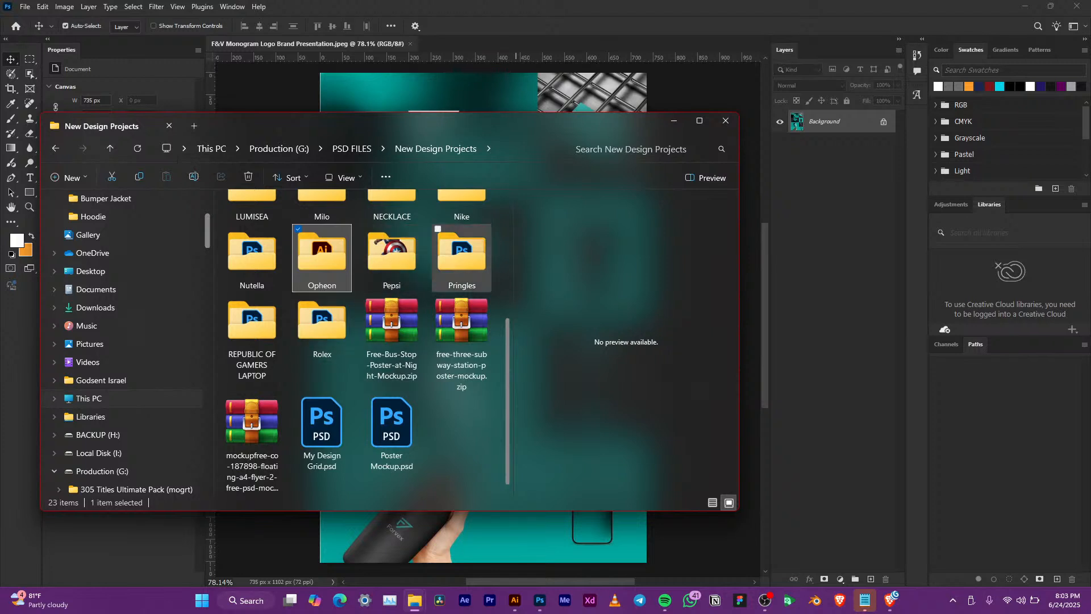
scroll(322, 287, up, 3)
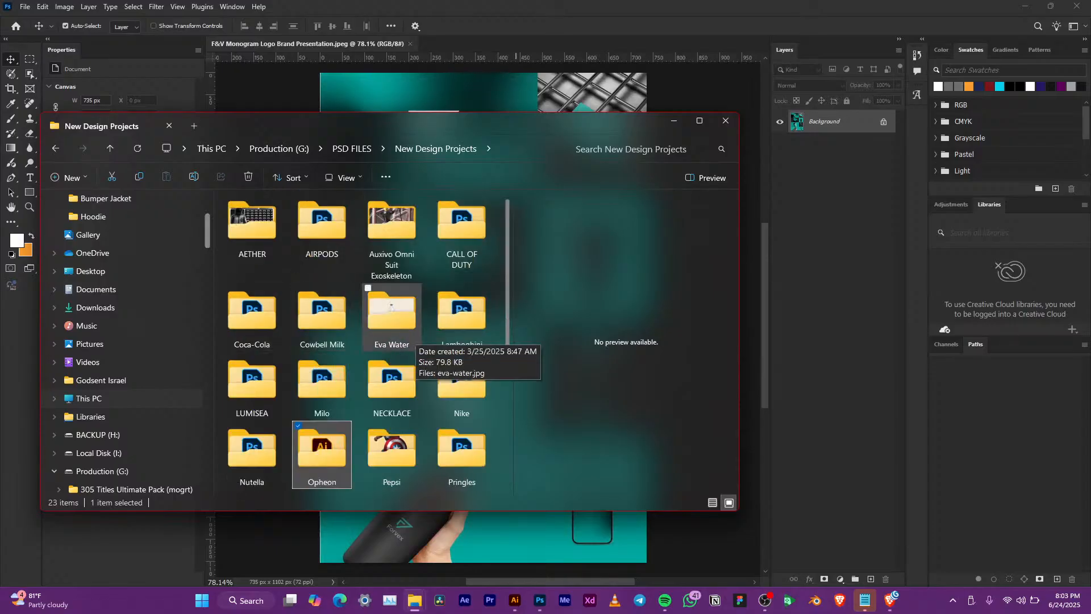
click(269, 231)
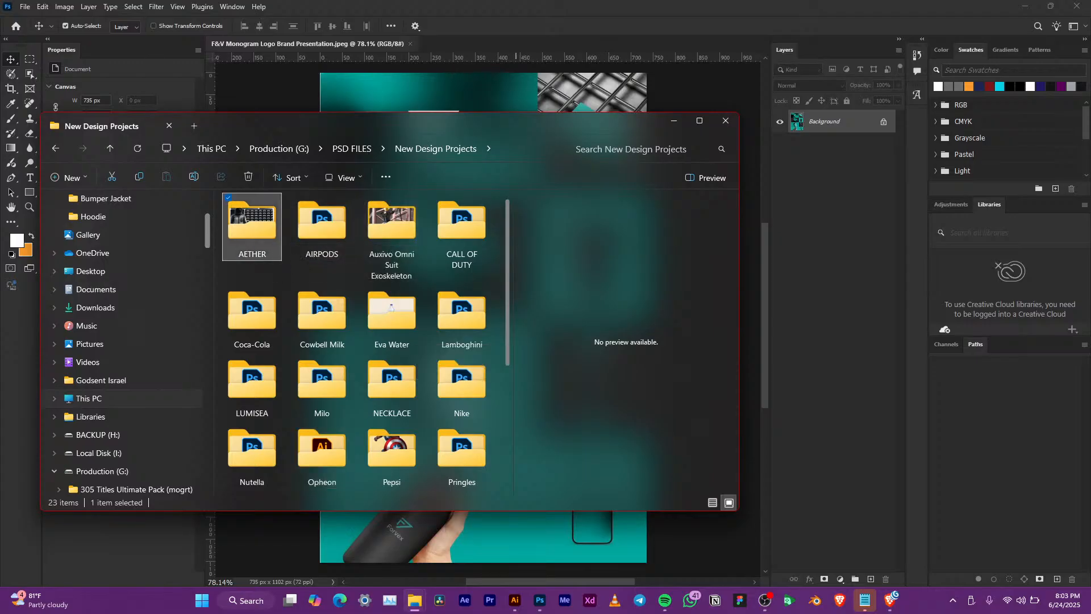
double_click(263, 231)
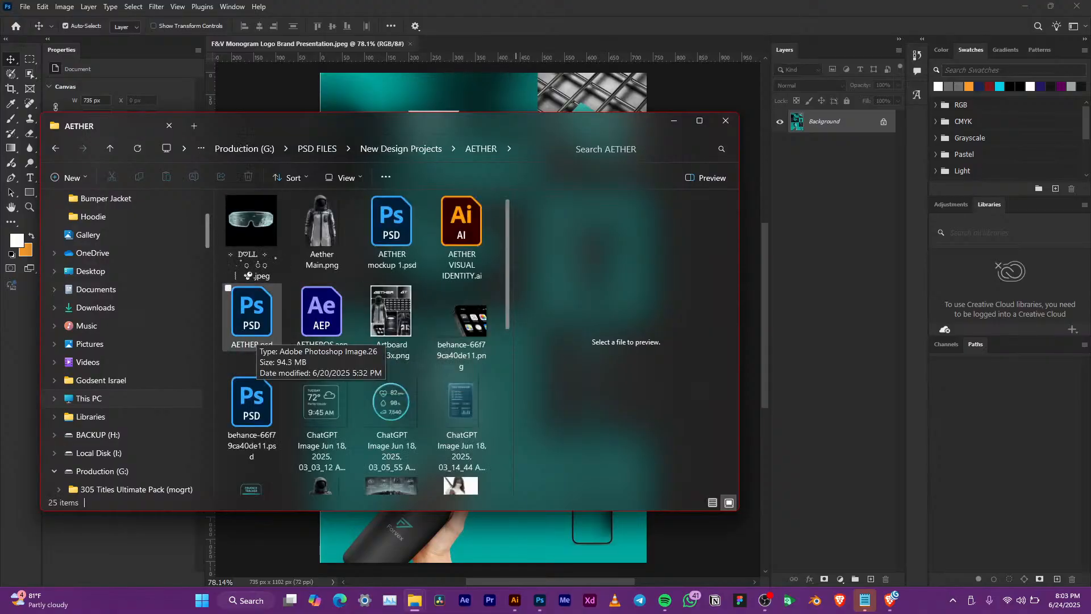
Open the phone app icon mockup behance-66f79ca40de11.psd from the AETHER folder in Photoshop
scroll(255, 336, down, 4)
scroll(272, 261, up, 4)
click(252, 409)
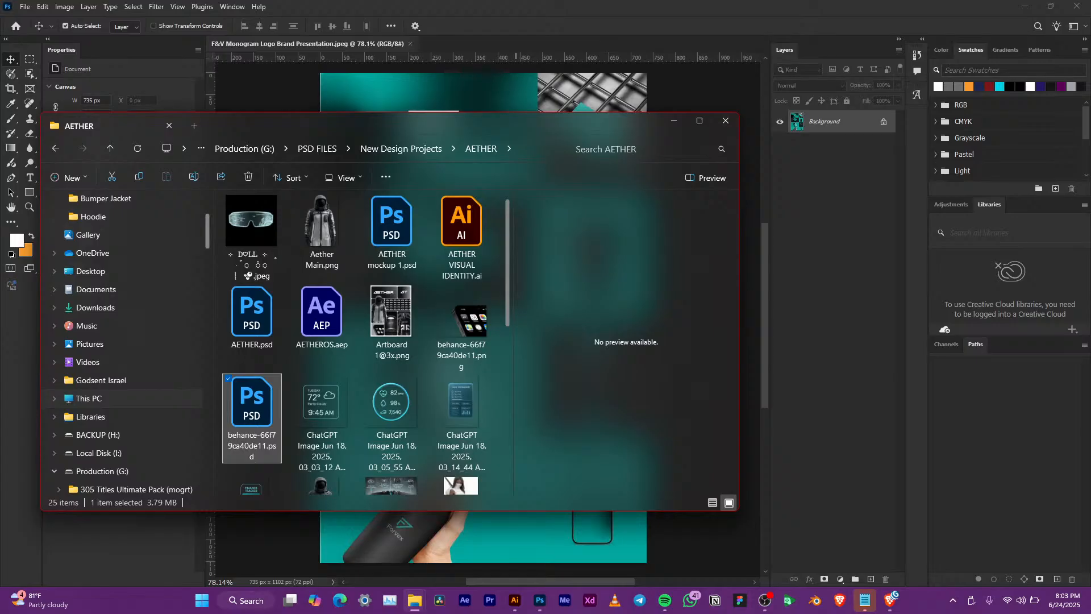
double_click(261, 406)
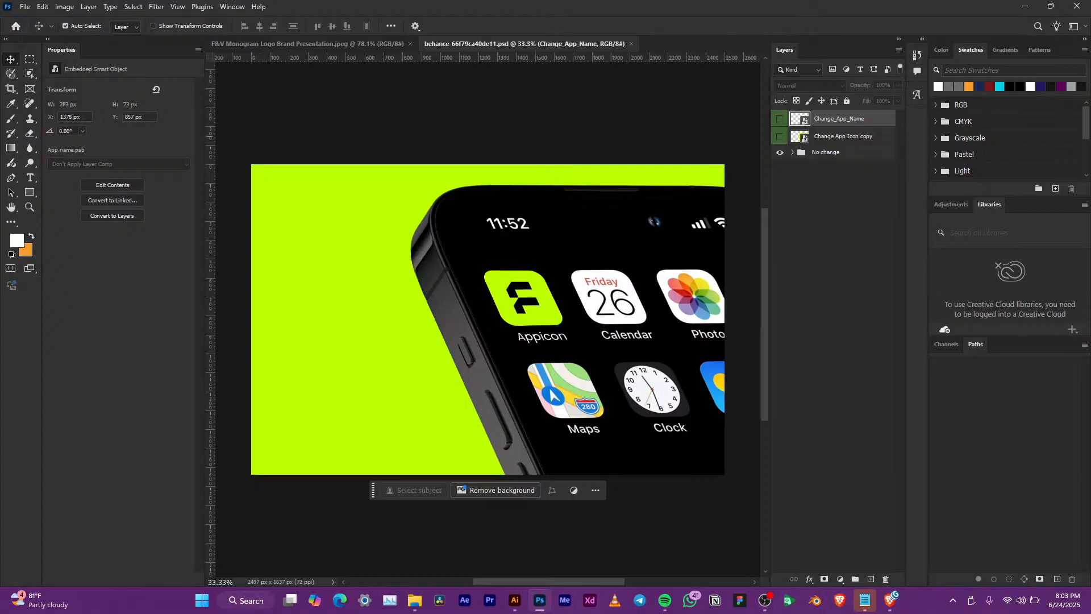
Hide the Color Fill 1 background layer inside the No change group of the phone mockup
drag(779, 119, 780, 153)
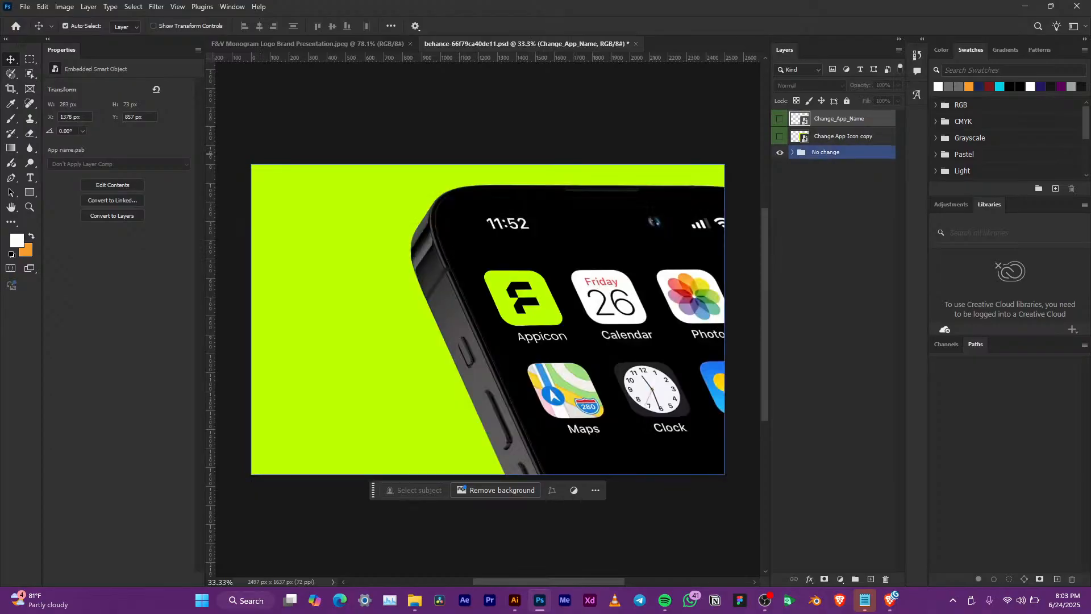
click(793, 153)
click(779, 221)
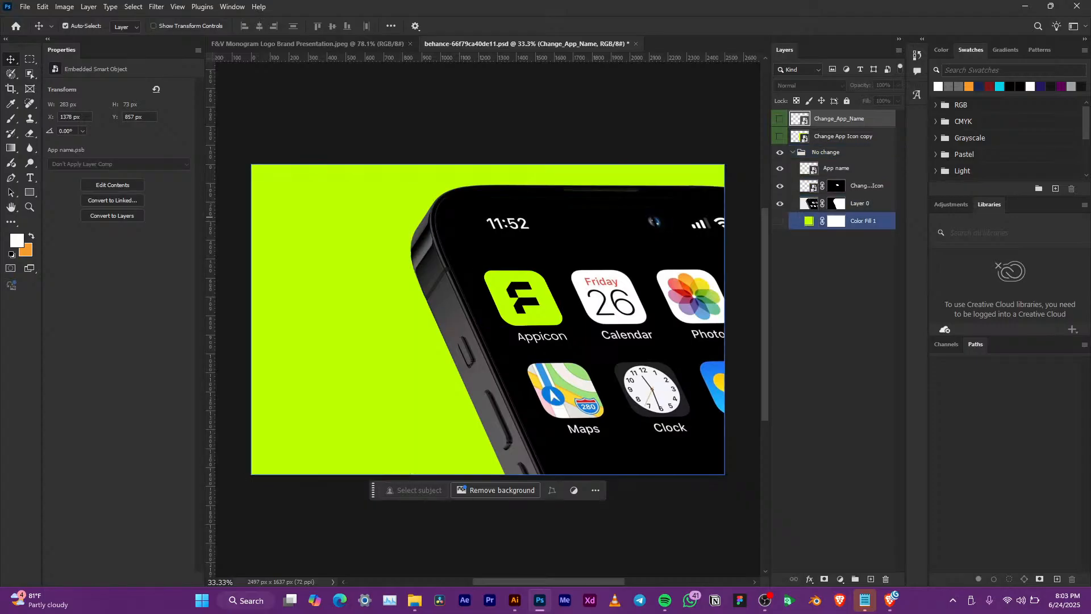
scroll(455, 268, down, 3)
scroll(480, 265, up, 4)
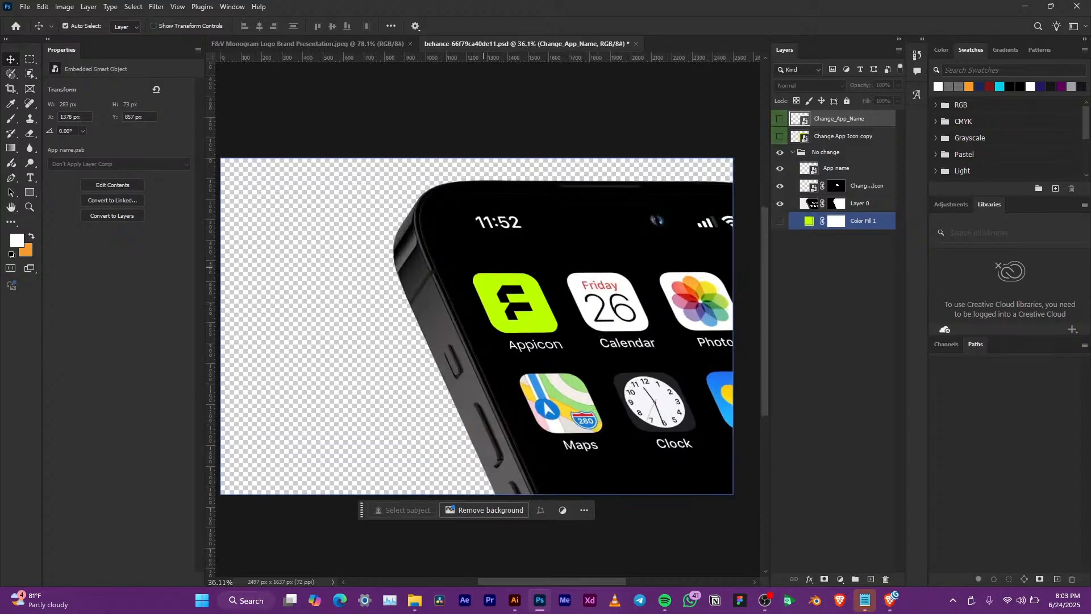
drag(605, 286, 565, 293)
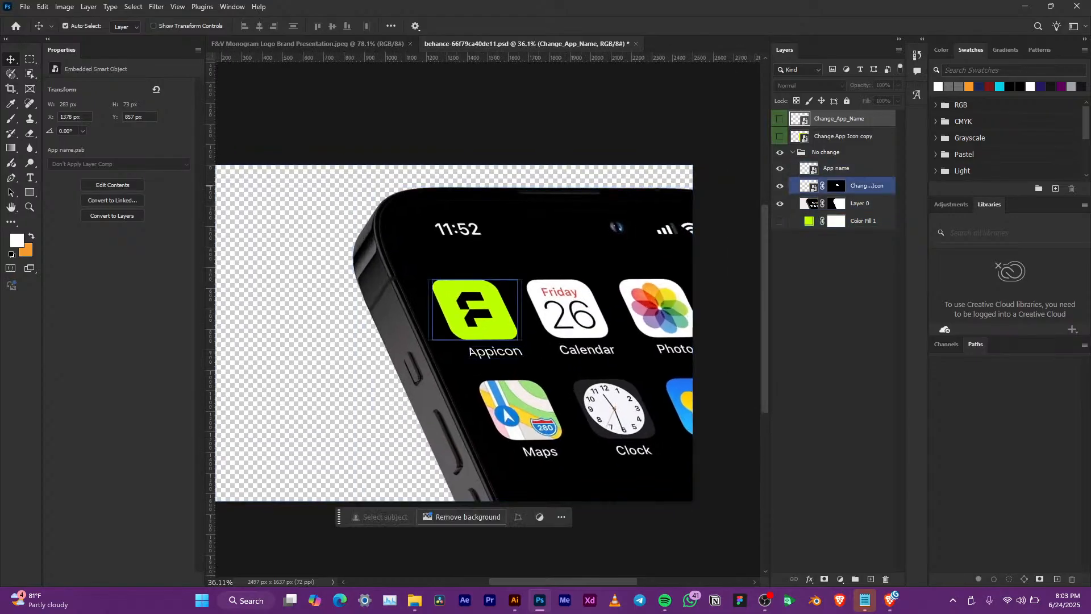
Collapse the No change group and open the contents of the Change App Icon copy smart object
click(793, 152)
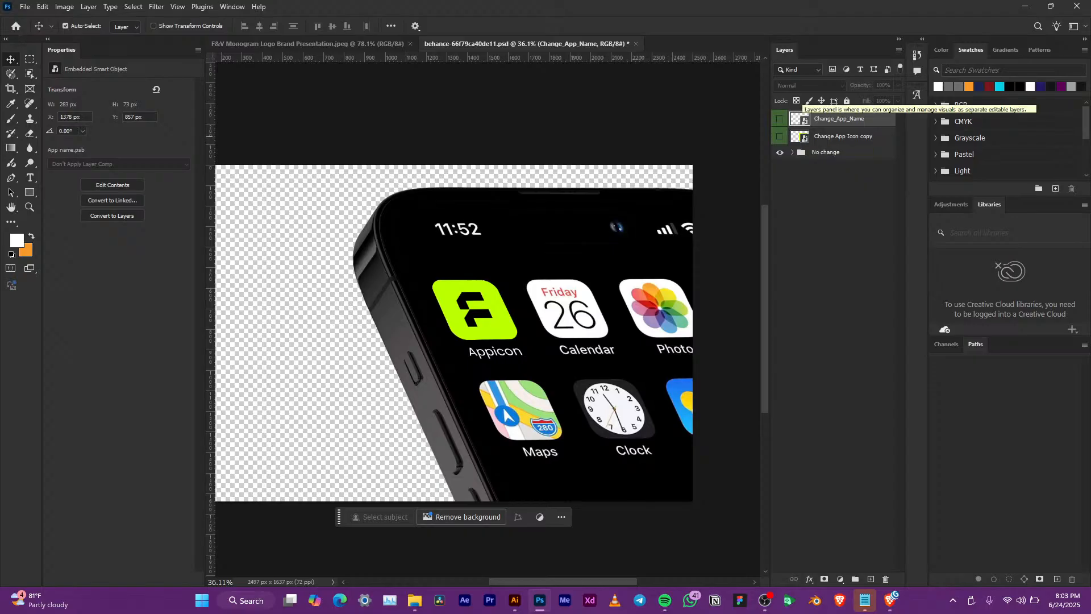
click(801, 137)
double_click(800, 136)
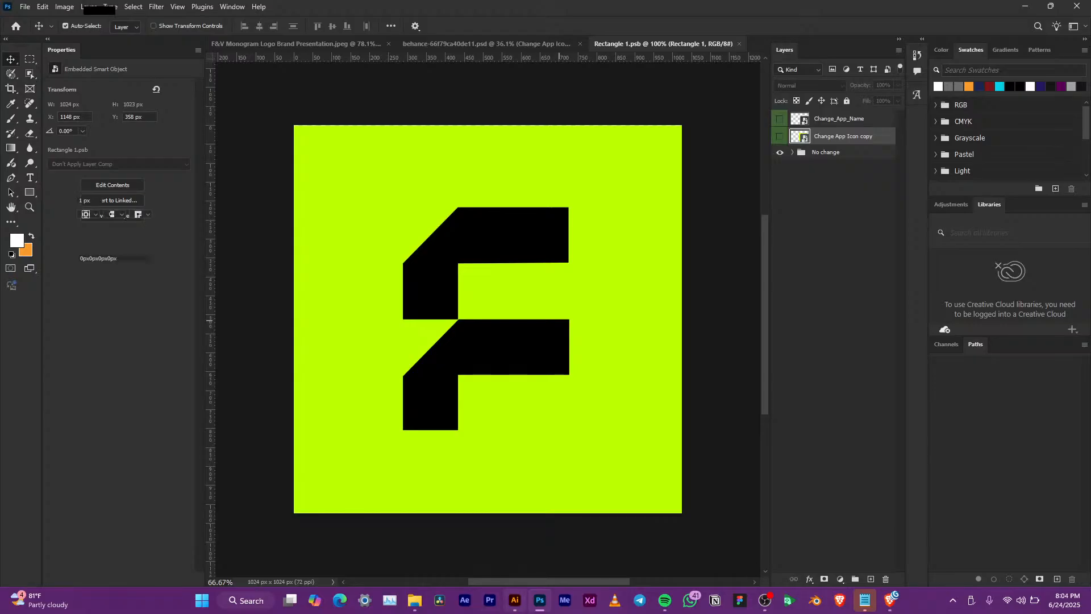
Switch to Illustrator and copy the brand colour palette group beside the Orpheon presentation artboard
click(515, 600)
scroll(387, 282, up, 2)
scroll(387, 282, down, 2)
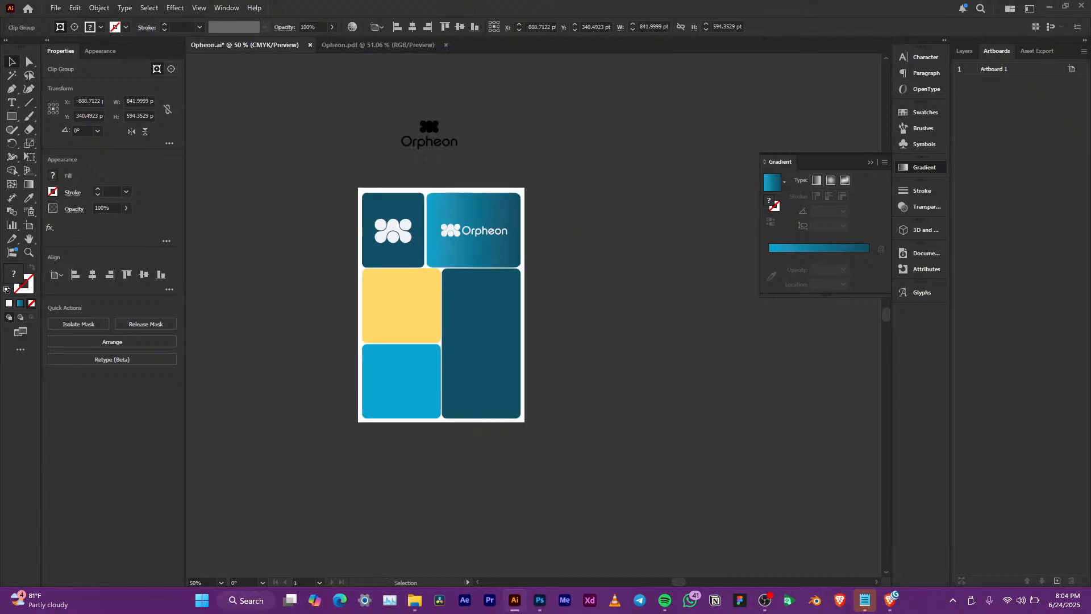
drag(386, 282, 680, 321)
scroll(681, 321, down, 2)
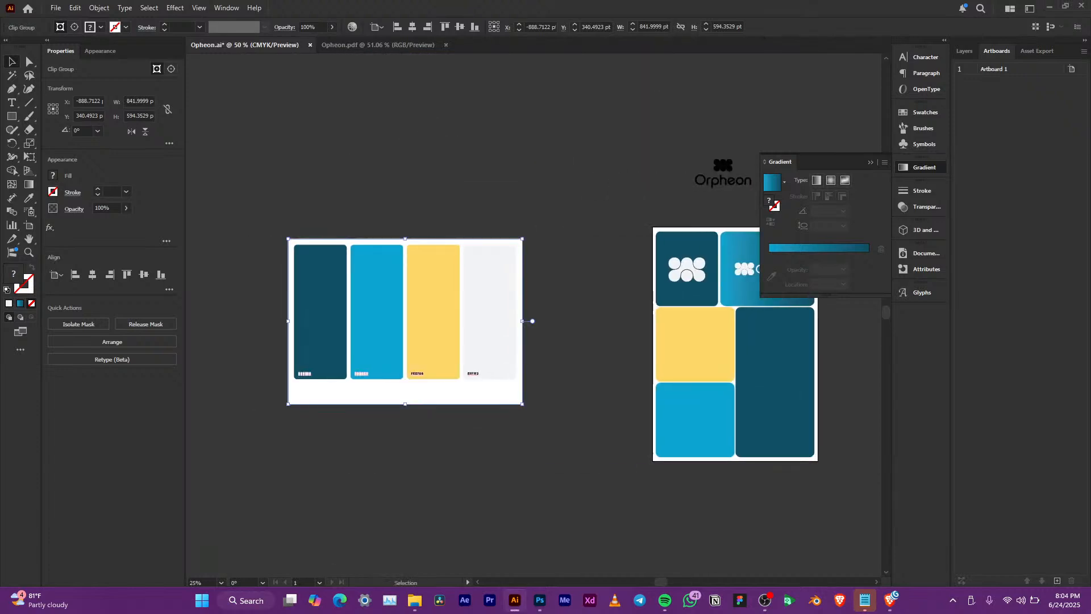
scroll(408, 333, up, 3)
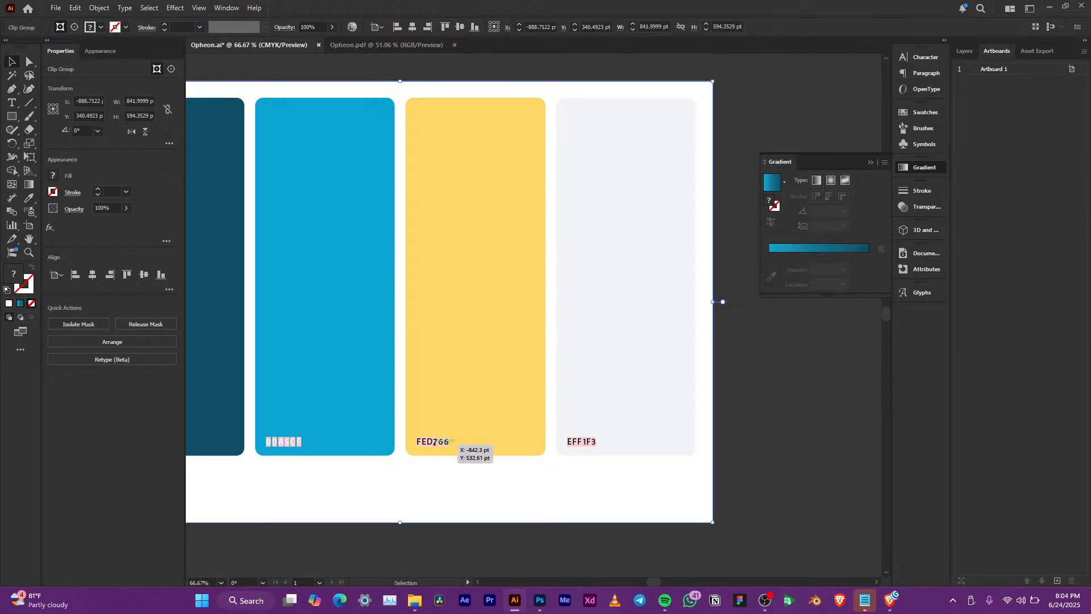
key(space)
drag(446, 438, 665, 461)
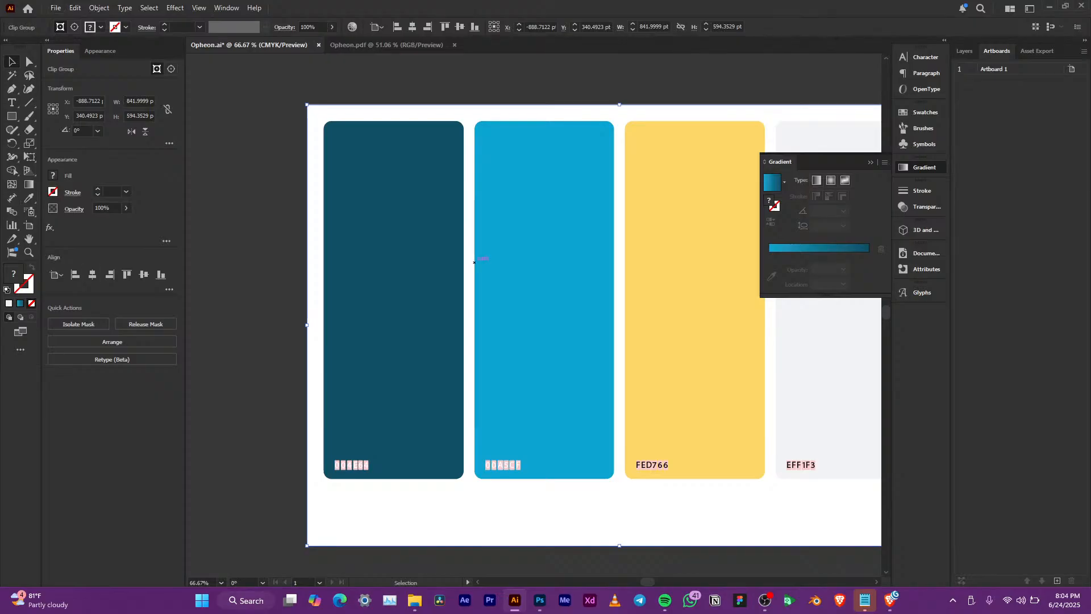
scroll(474, 262, down, 3)
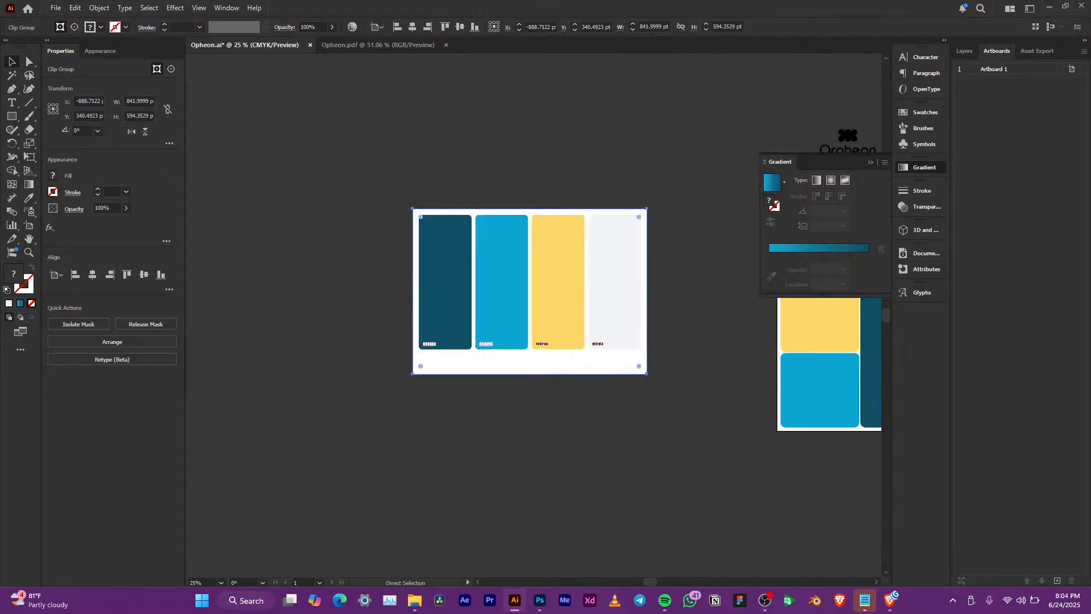
Return to Photoshop, paste the palette into the app icon document as a Smart Object, and place it along the canvas's top edge
key(alt+Tab)
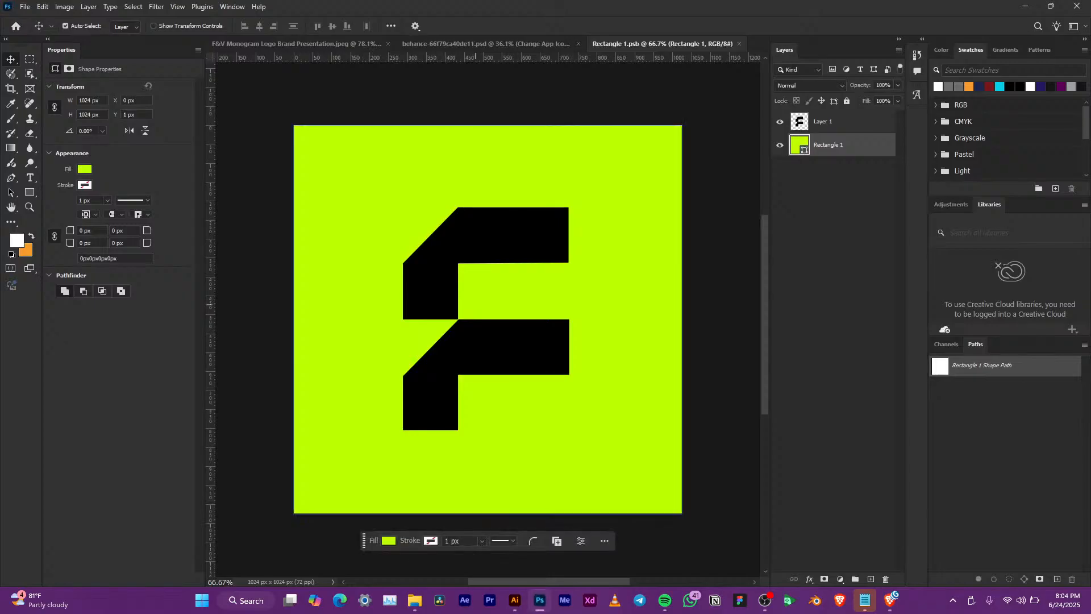
key(ctrl+v)
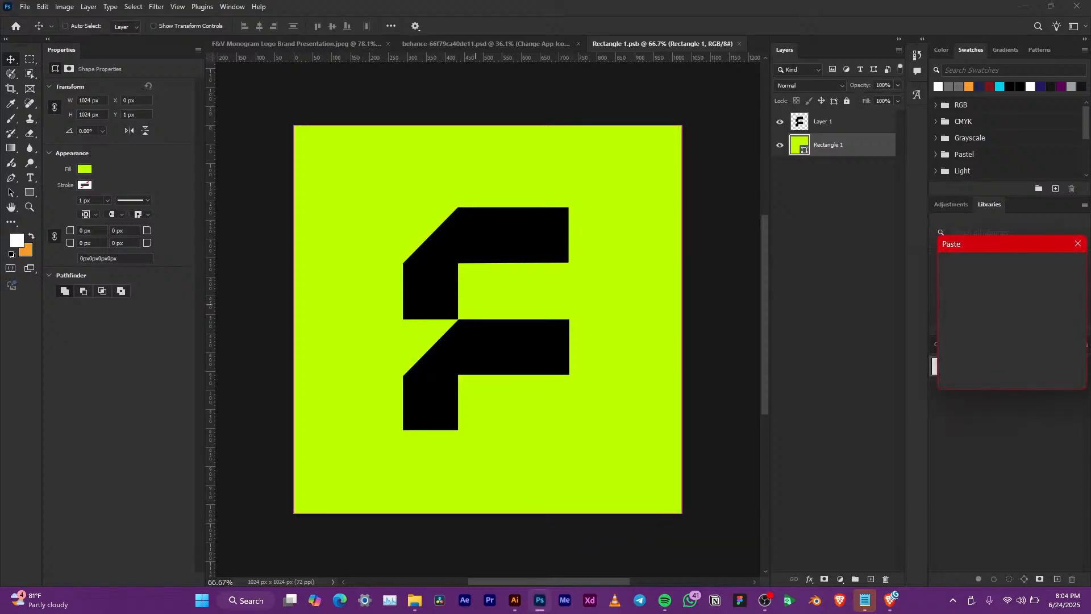
drag(1024, 247, 825, 254)
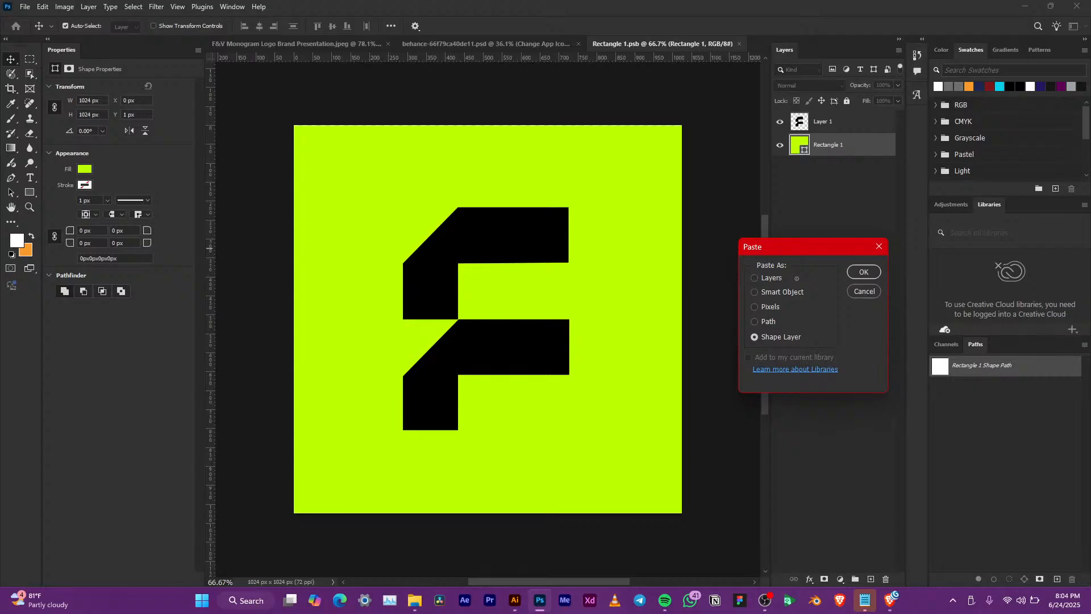
click(755, 292)
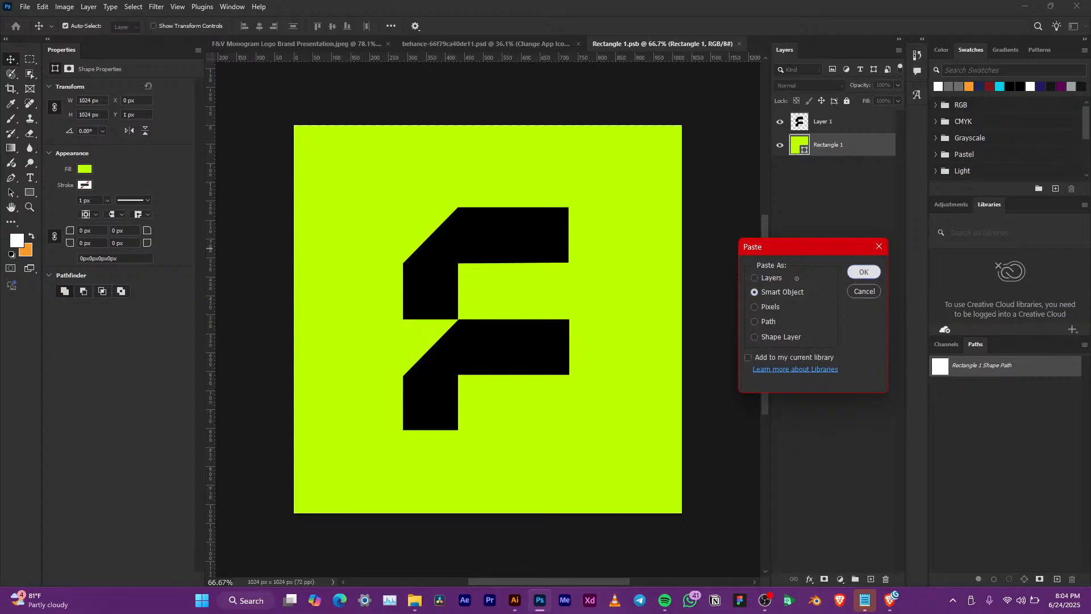
click(864, 272)
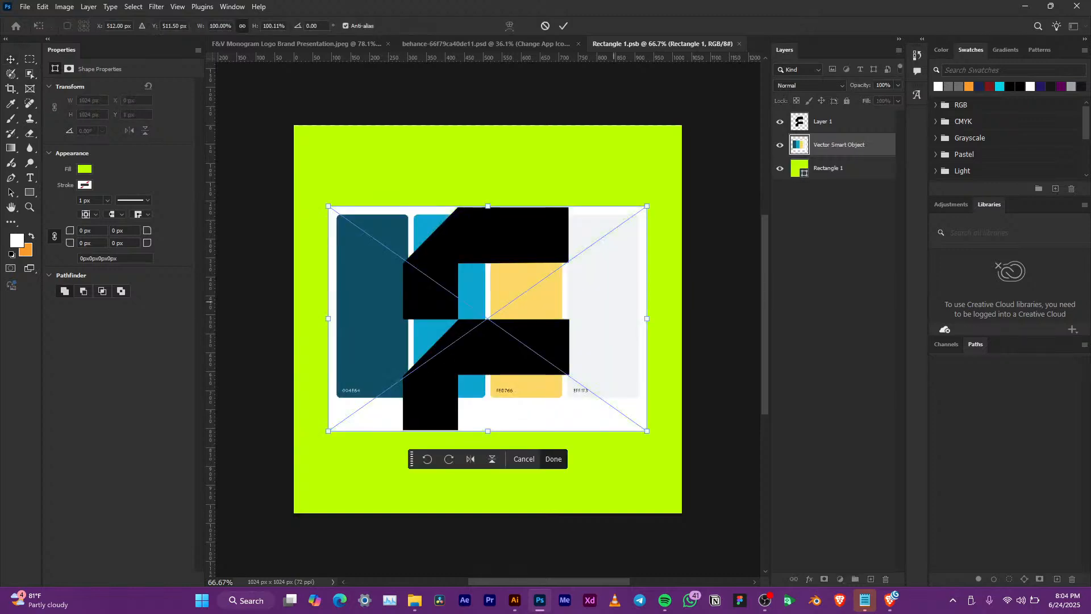
drag(586, 301, 581, 219)
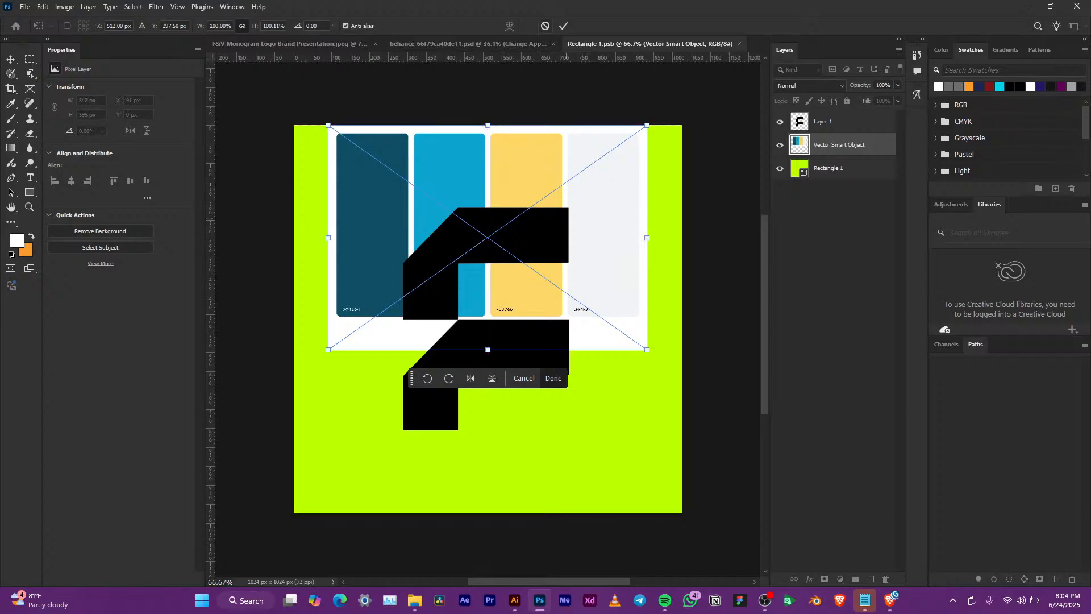
click(563, 25)
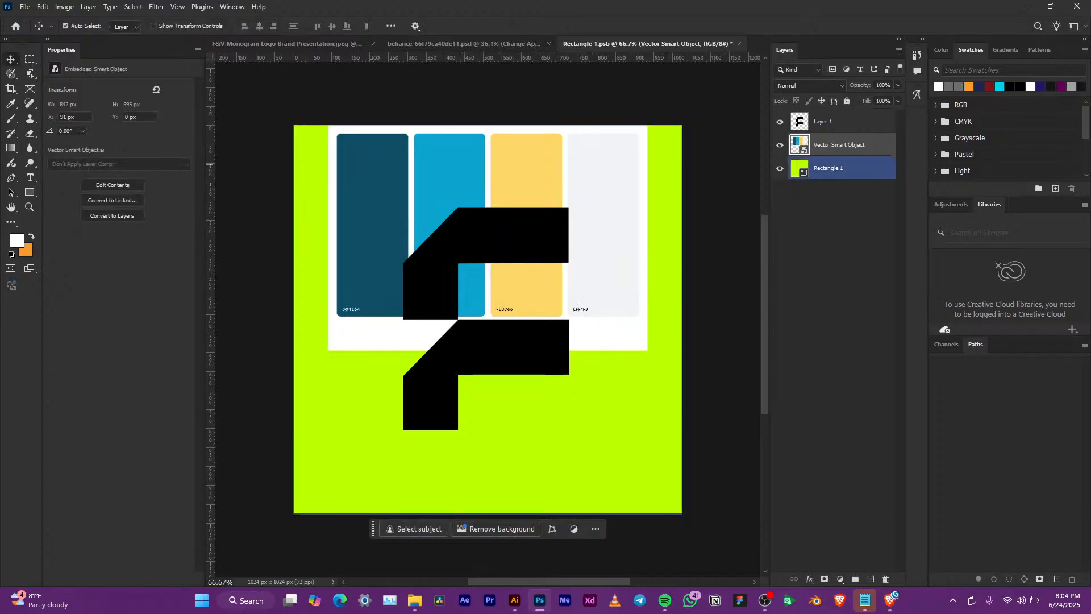
Fill Rectangle 1 with the palette's bright blue (0ca5d0) and hide the palette and black F logo layers
click(841, 168)
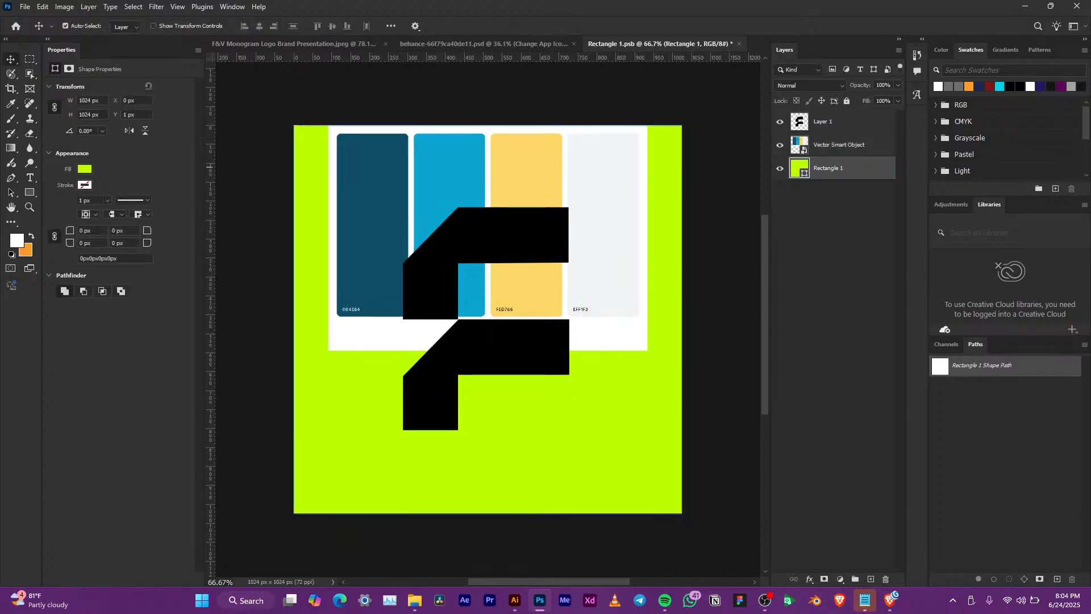
double_click(800, 169)
click(449, 209)
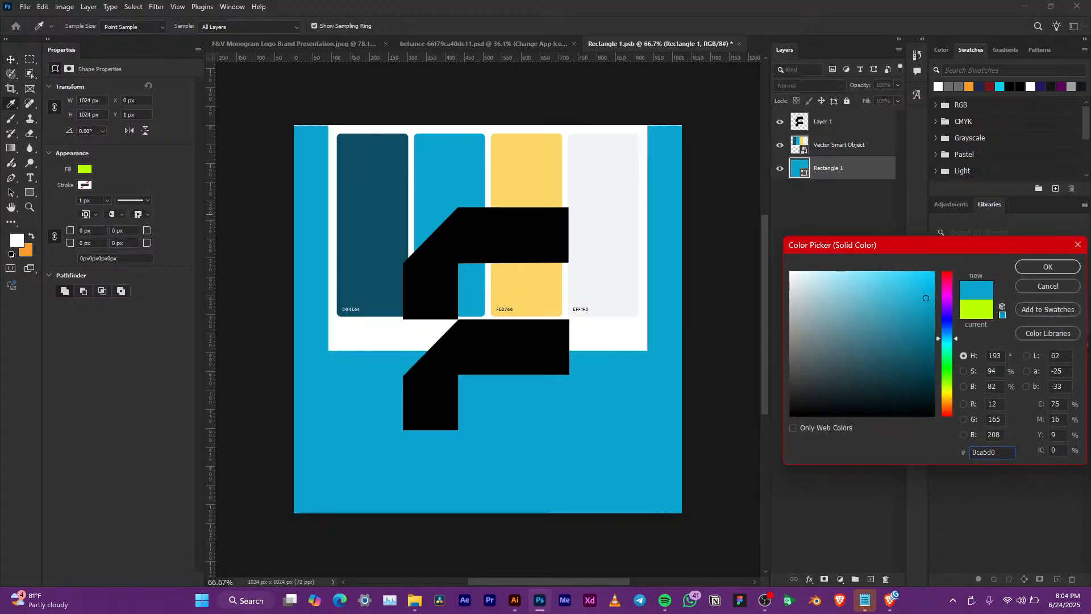
click(1047, 266)
click(780, 145)
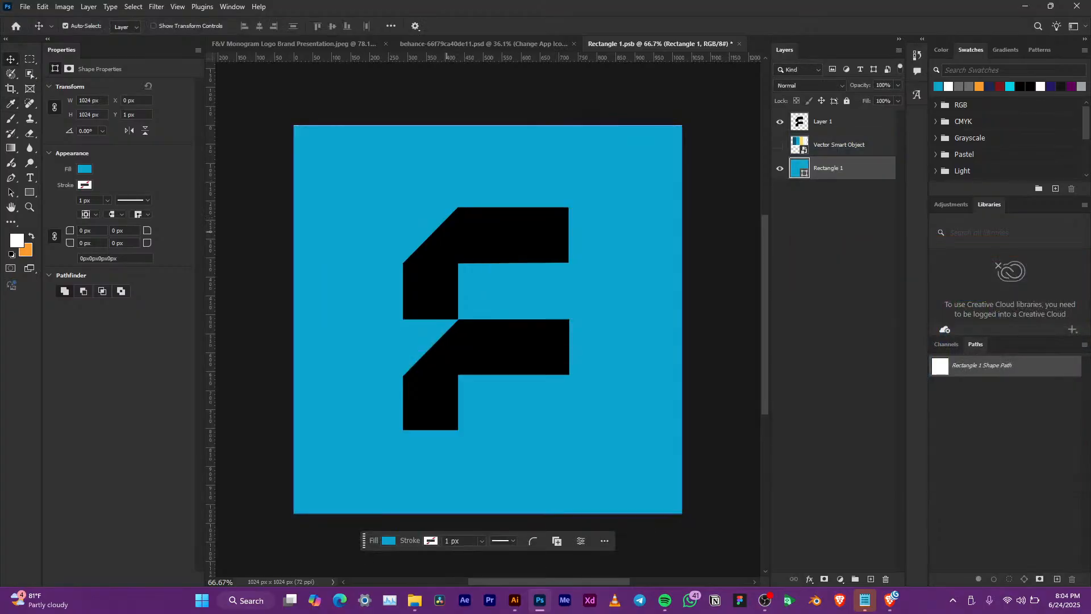
click(780, 121)
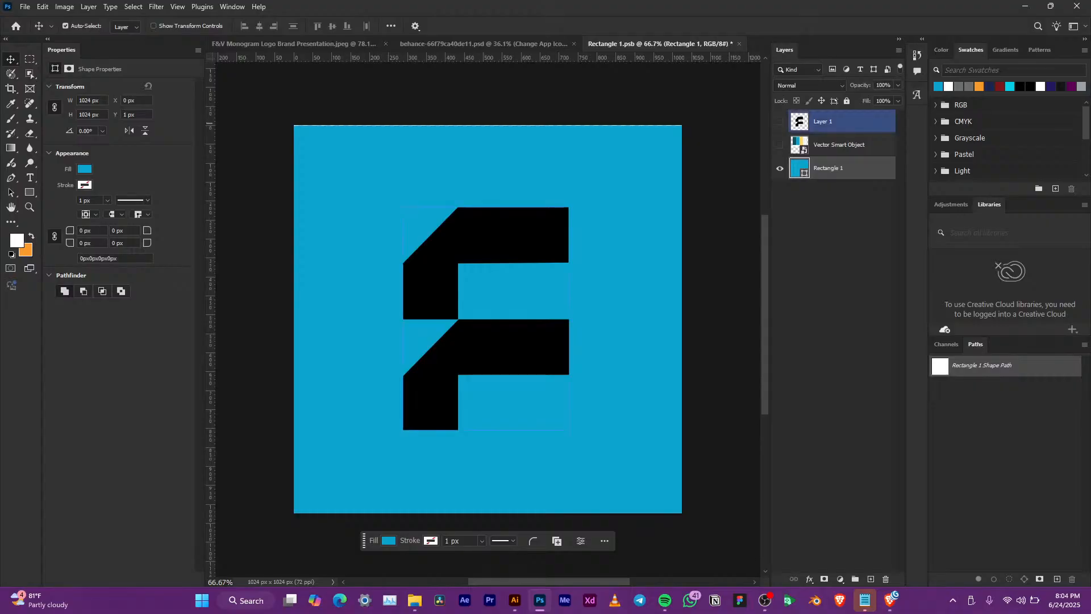
Switch to Illustrator and select the white Orpheon symbol in the presentation's first dark teal cell
click(515, 601)
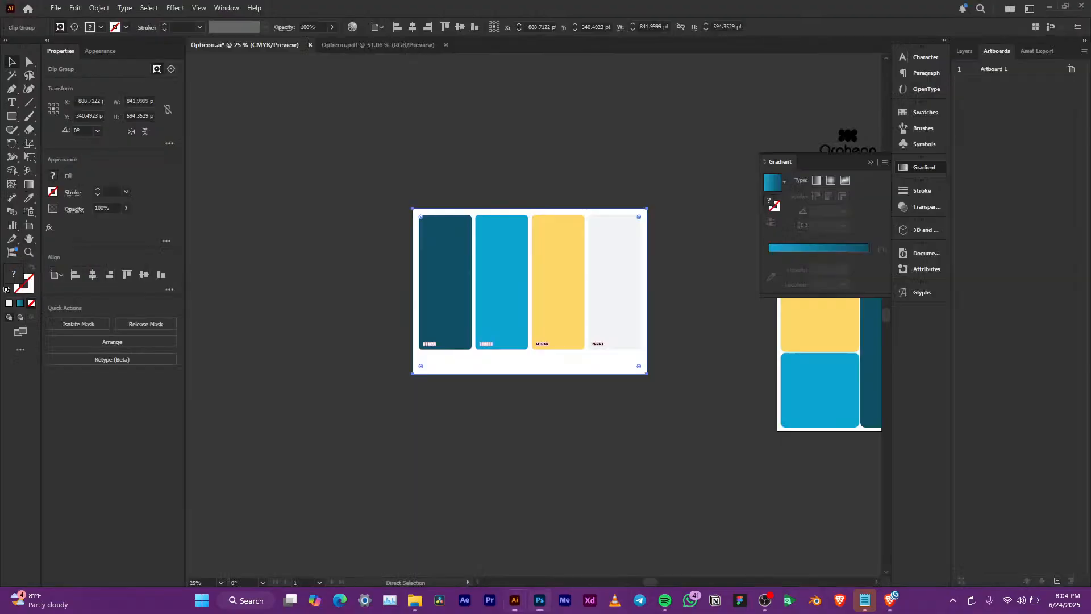
click(705, 312)
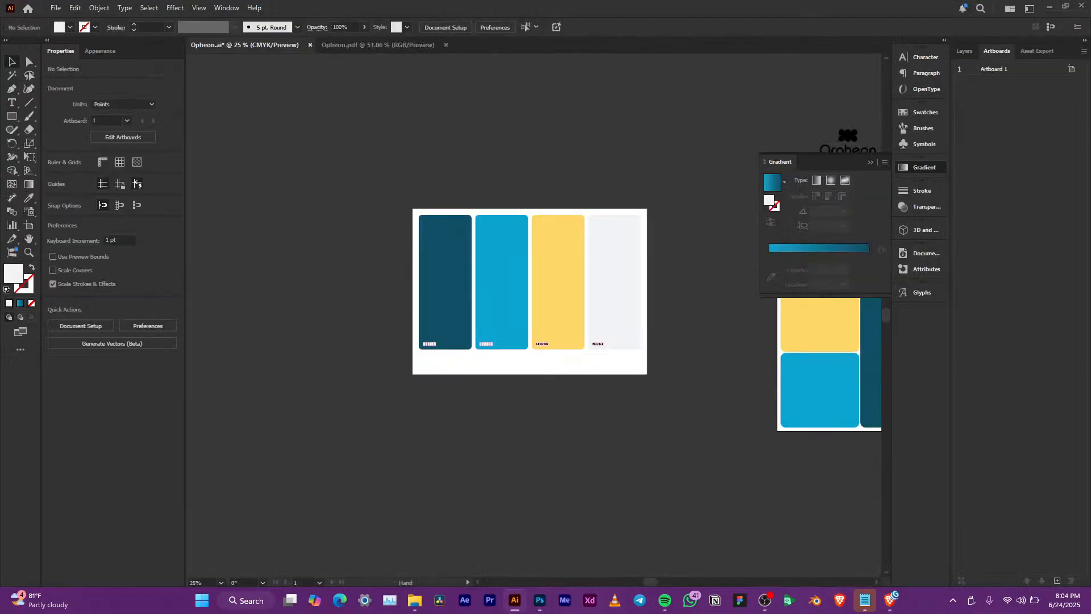
drag(705, 313, 406, 350)
scroll(518, 278, up, 3)
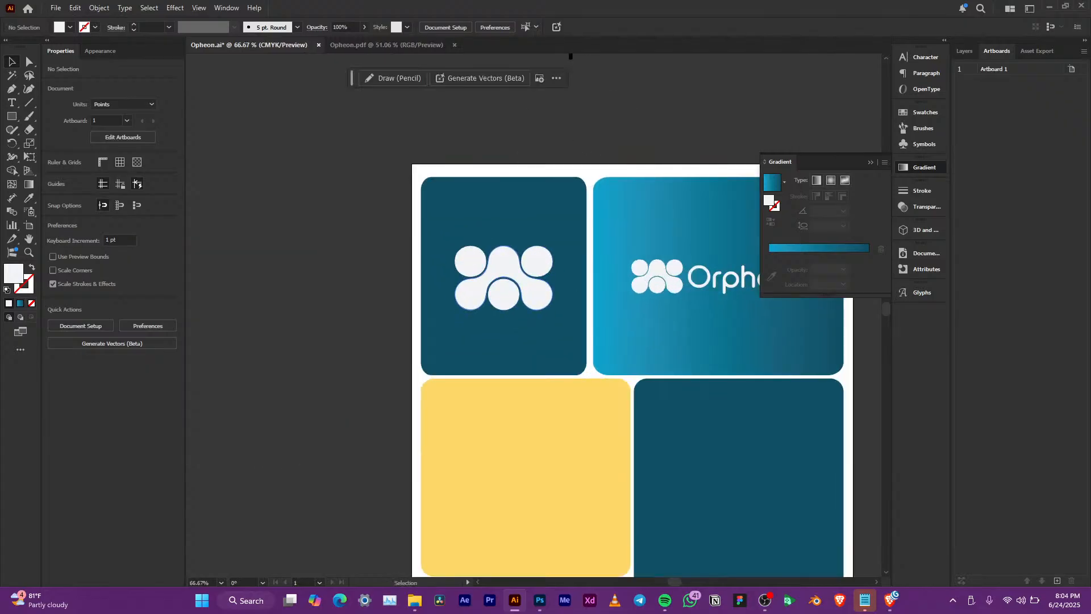
drag(519, 286, 419, 352)
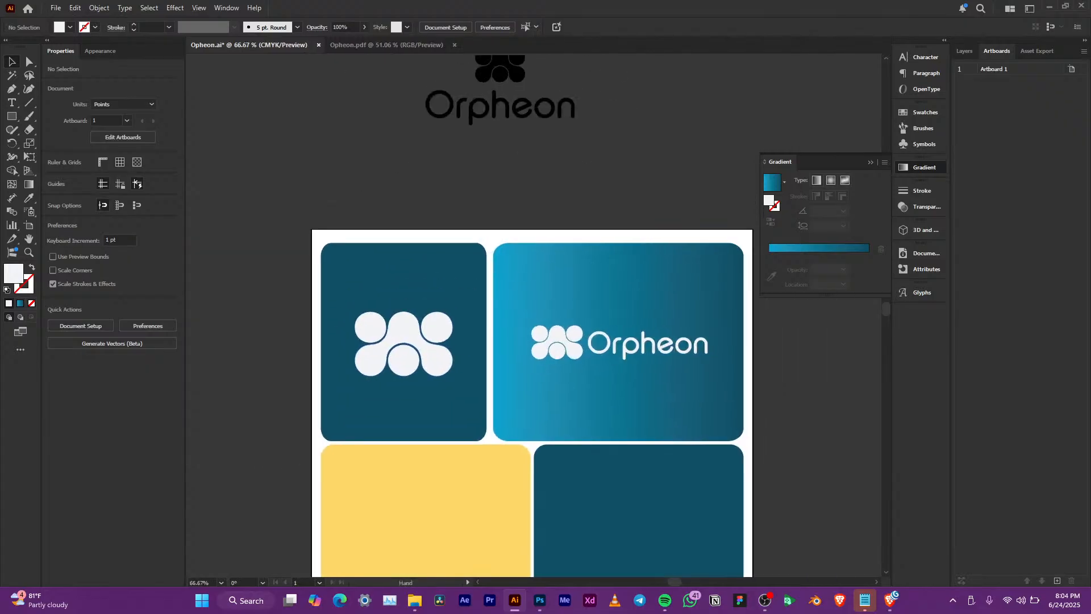
click(420, 352)
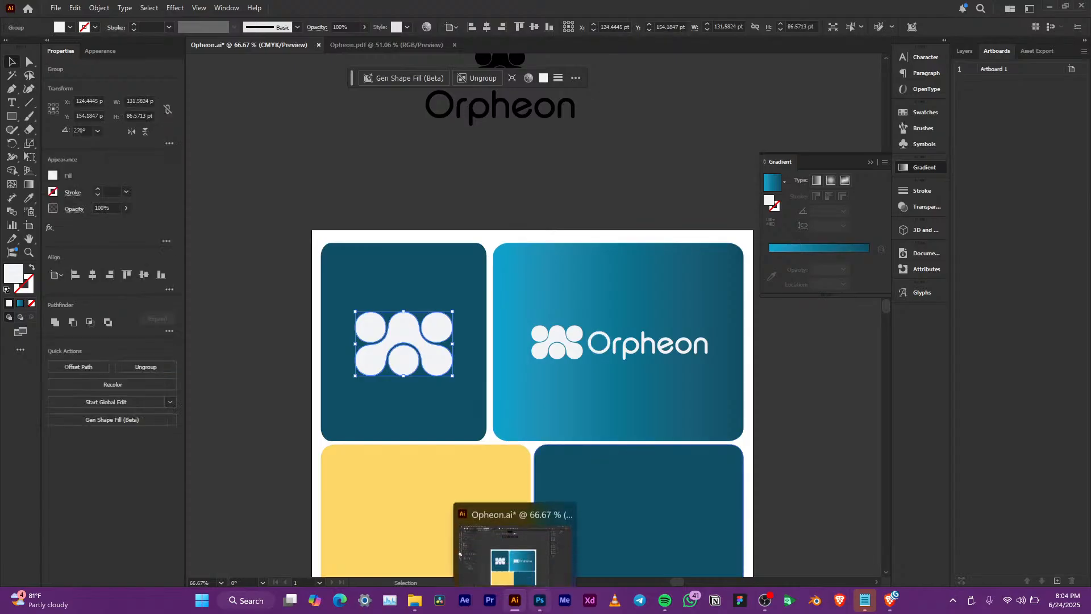
click(540, 600)
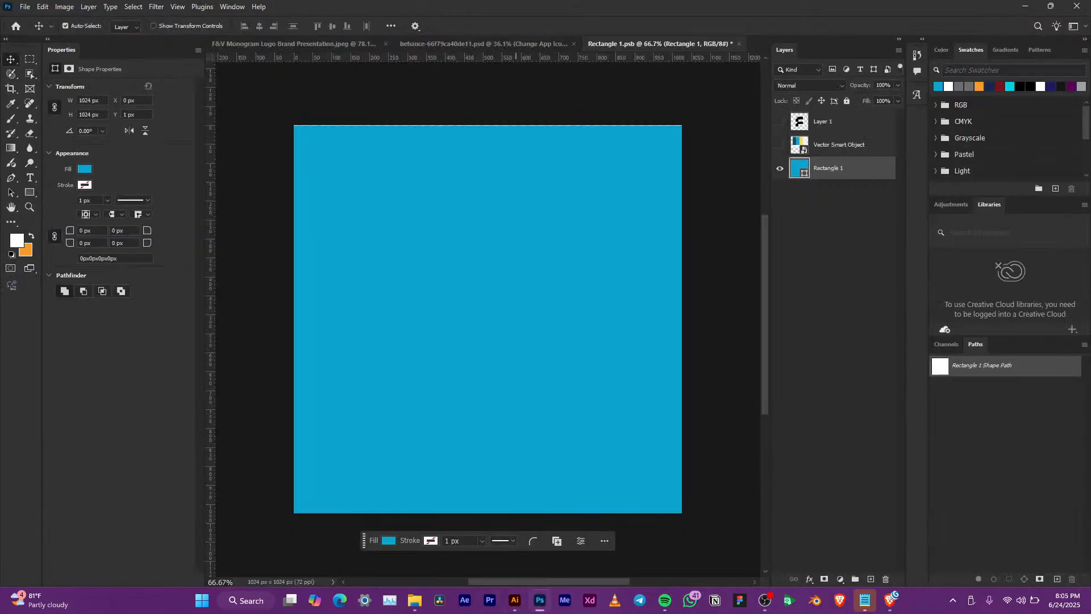
click(515, 600)
Move the black stacked Orpheon logo beside the presentation artboard's upper-left corner
click(557, 337)
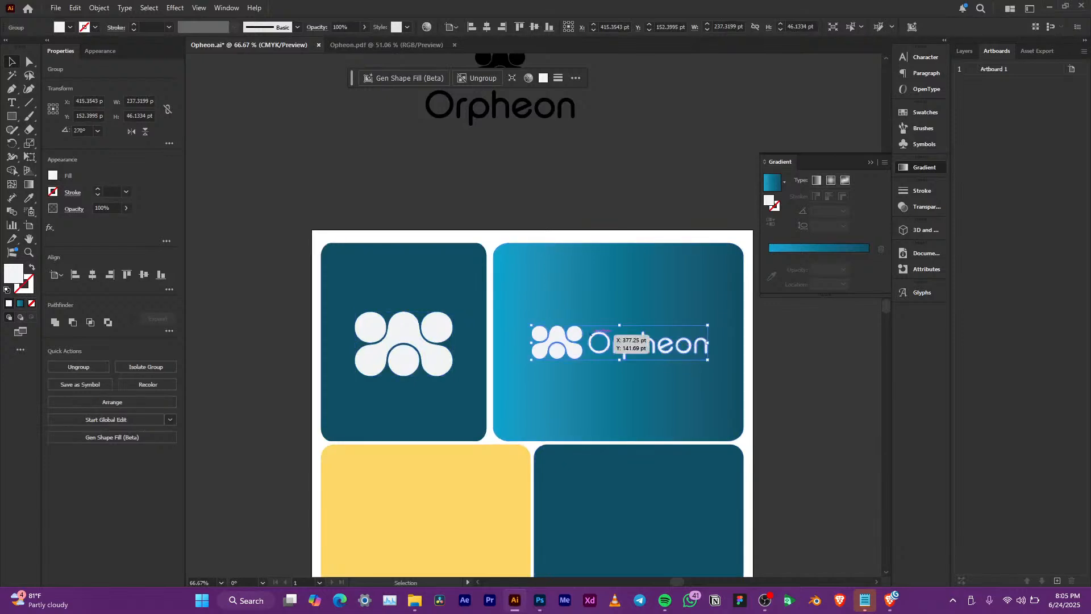
scroll(533, 403, up, 2)
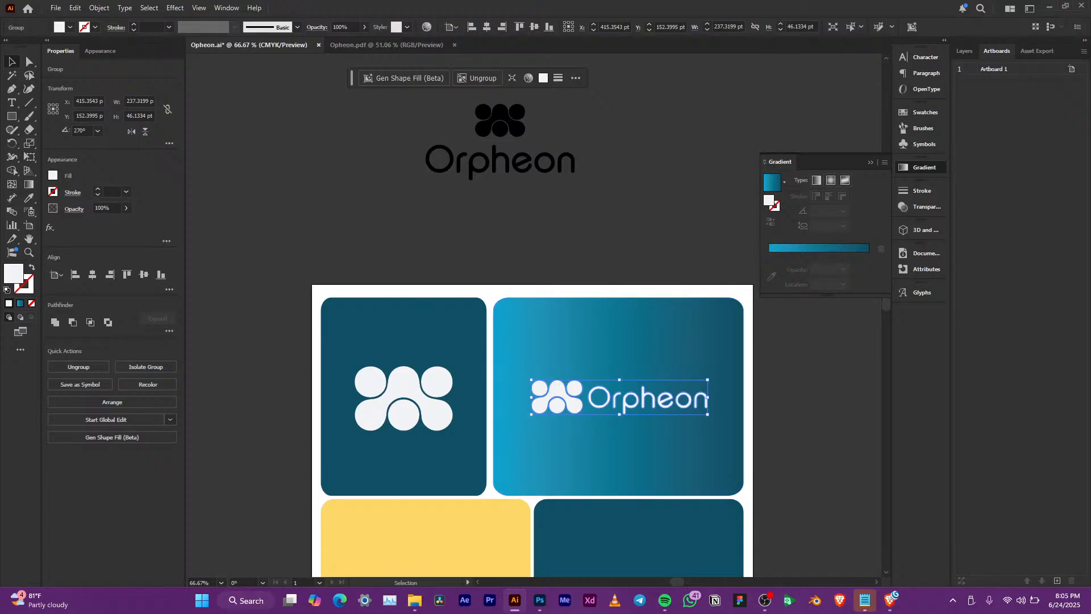
drag(510, 117, 286, 142)
scroll(442, 498, down, 1)
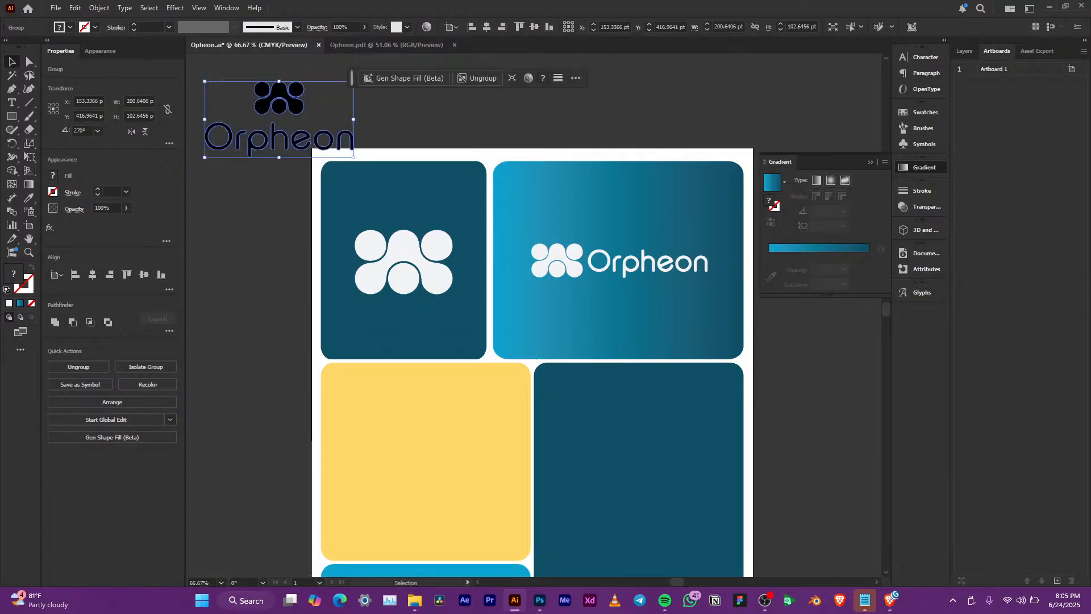
Shift the white Orpheon symbol slightly left within its dark teal cell and copy it
click(414, 258)
drag(418, 257, 413, 258)
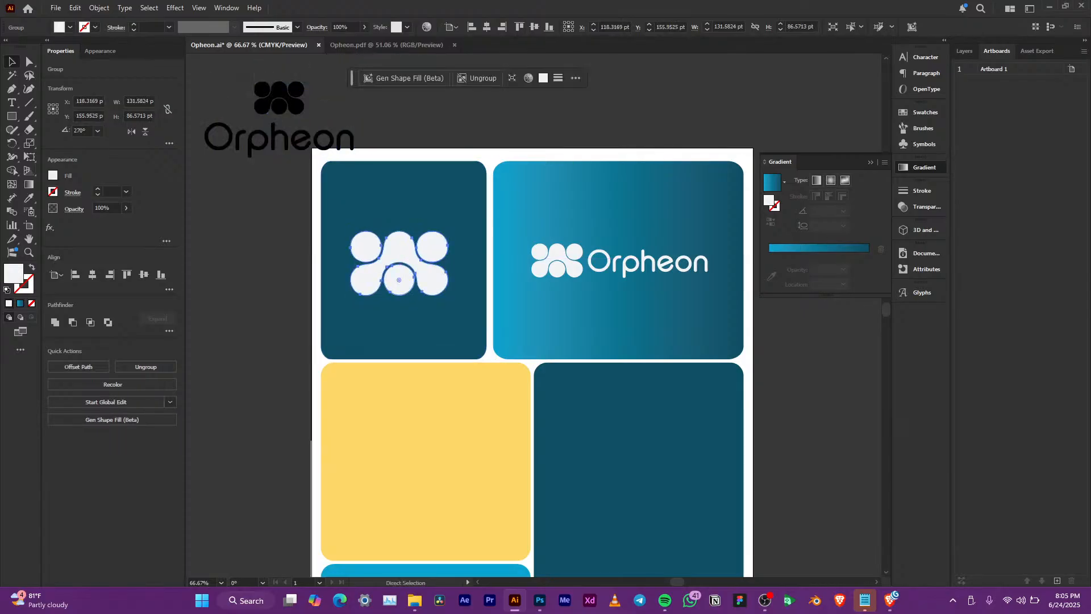
key(ctrl+c)
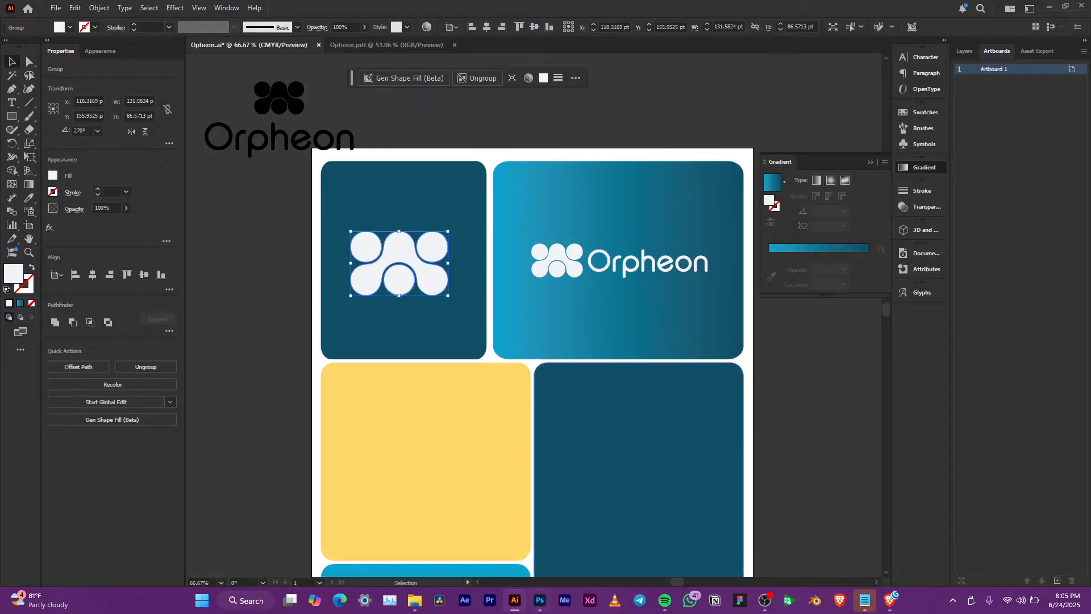
Switch to Photoshop, paste the symbol into the app icon document as a Shape Layer, and fill it with white
key(alt+Tab)
key(ctrl+v)
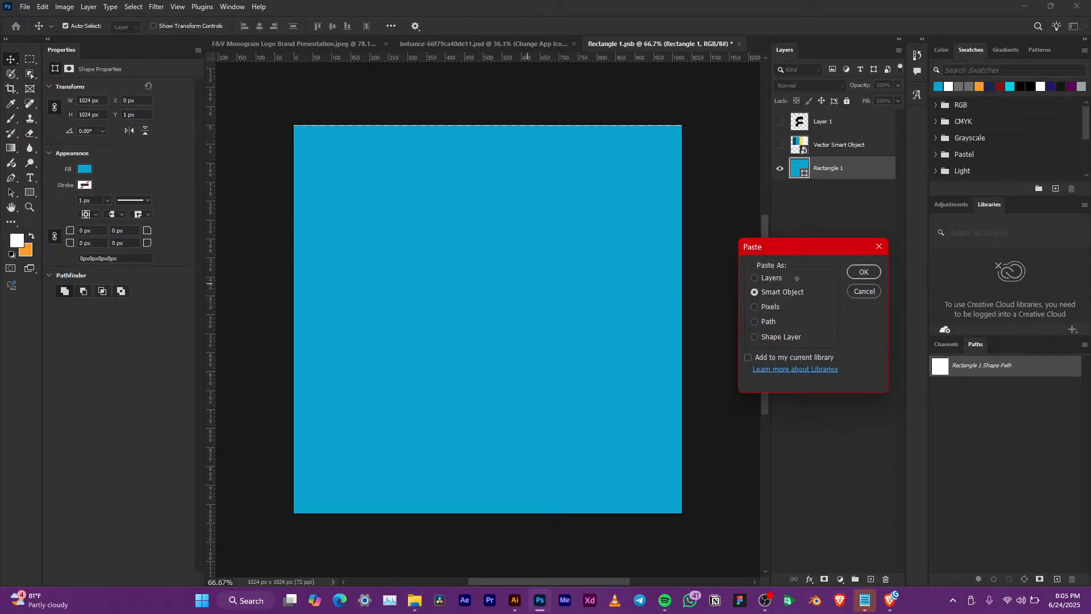
click(781, 338)
key(Return)
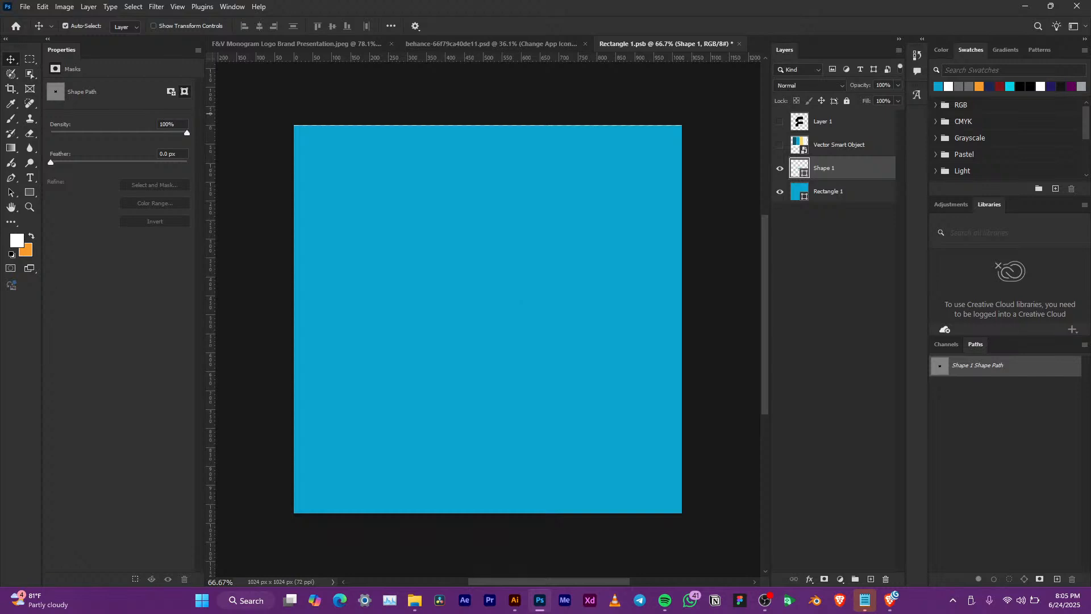
key(alt+BackSpace)
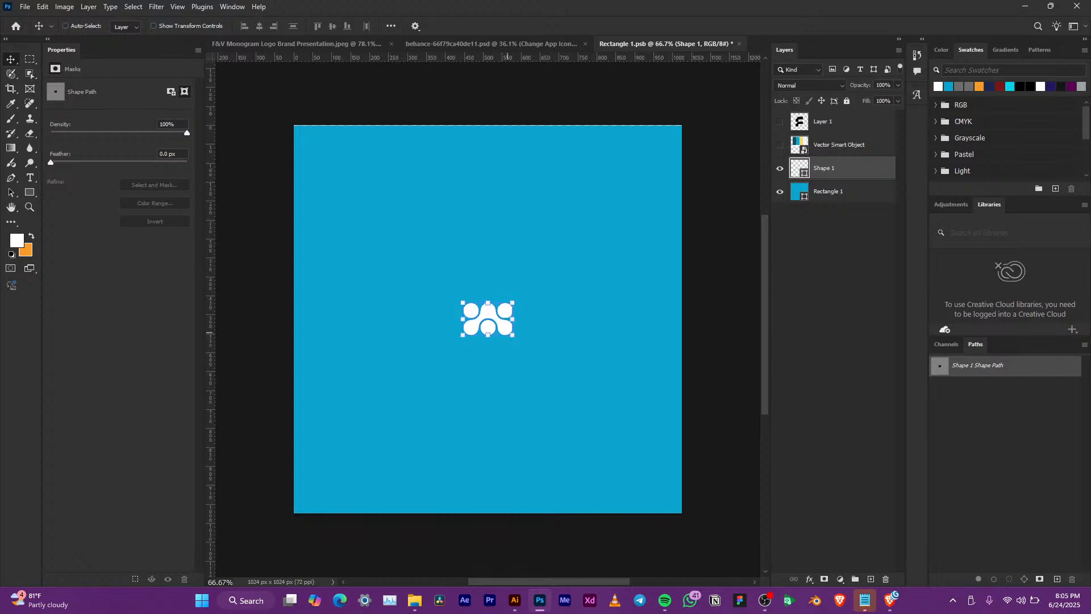
Scale the white symbol up from its centre to about 460% so it dominates the icon canvas
key(ctrl+t)
drag(513, 334, 602, 393)
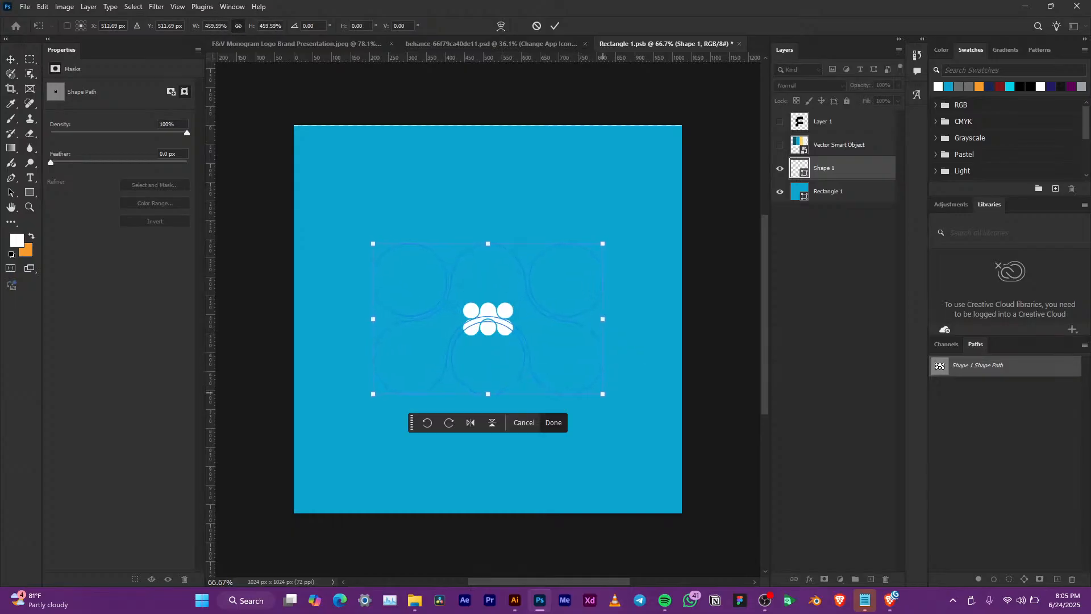
key(Return)
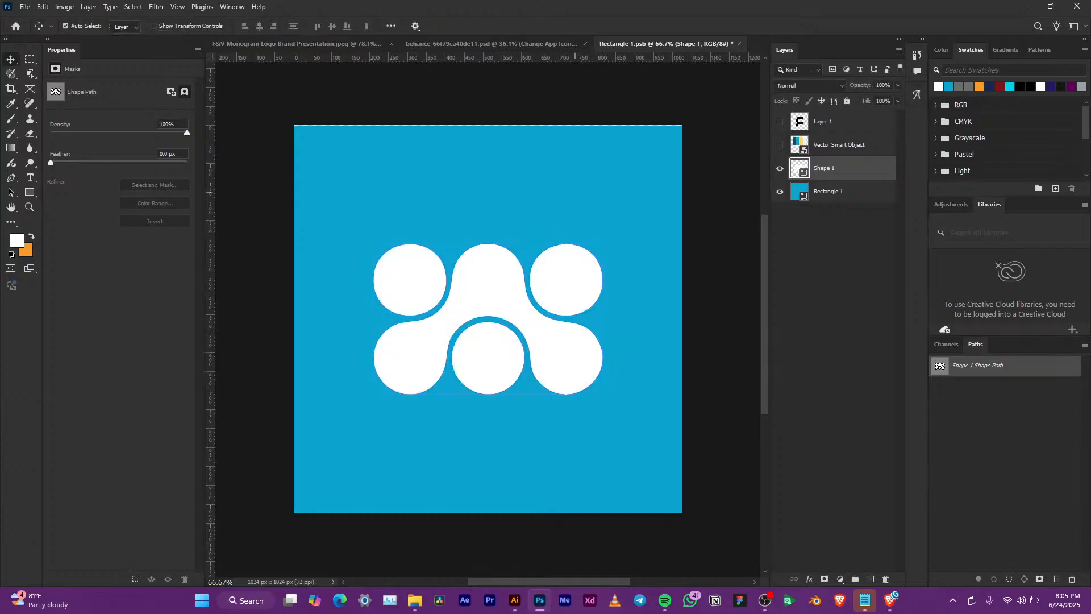
Show the palette layer again and change Rectangle 1's fill to a linear gradient
key(alt+bracketleft)
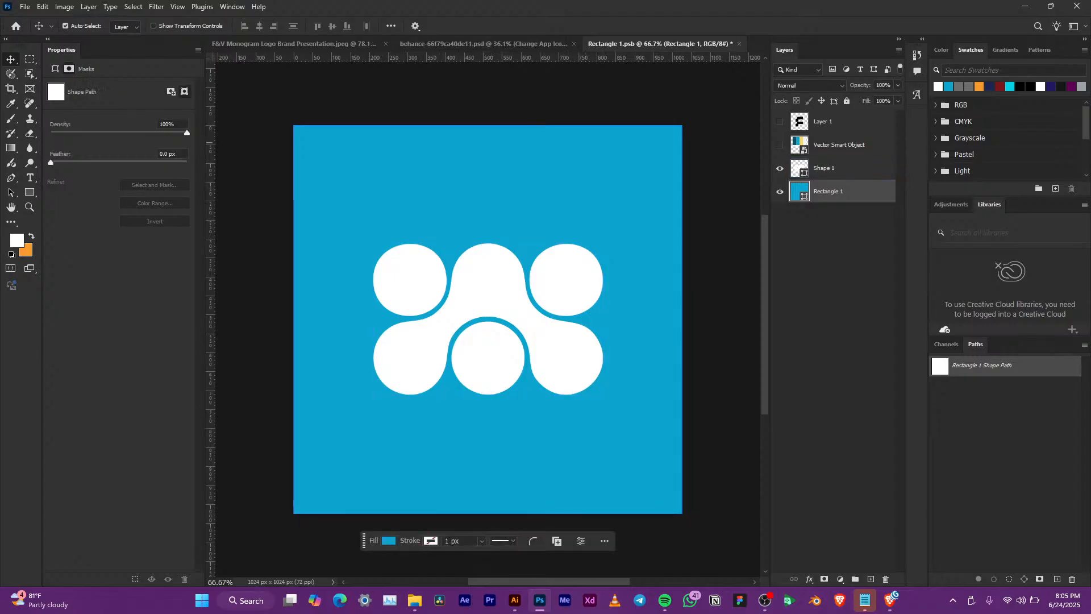
click(779, 145)
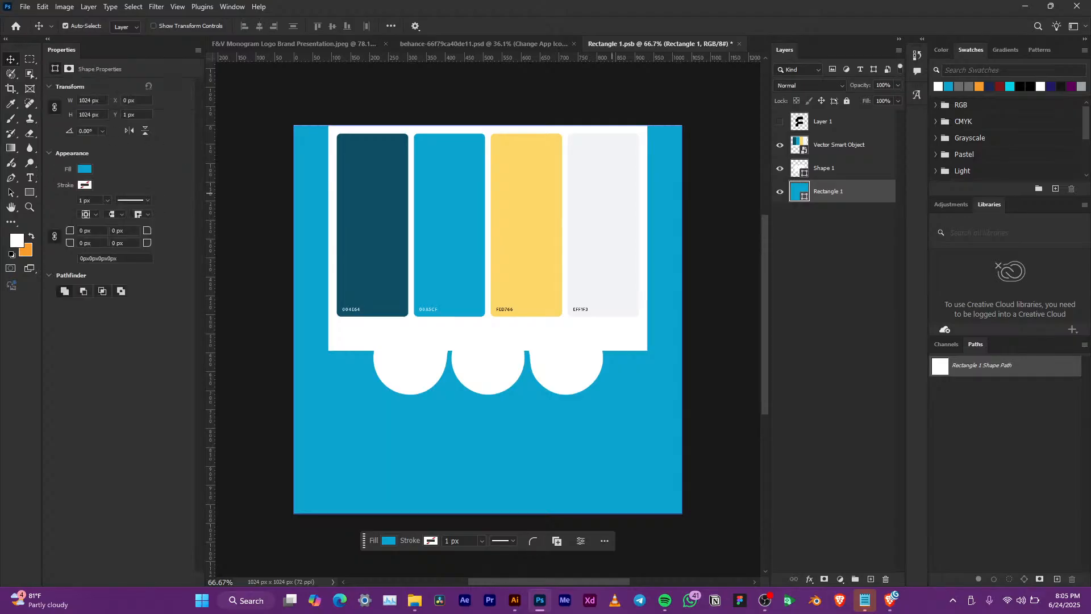
click(85, 169)
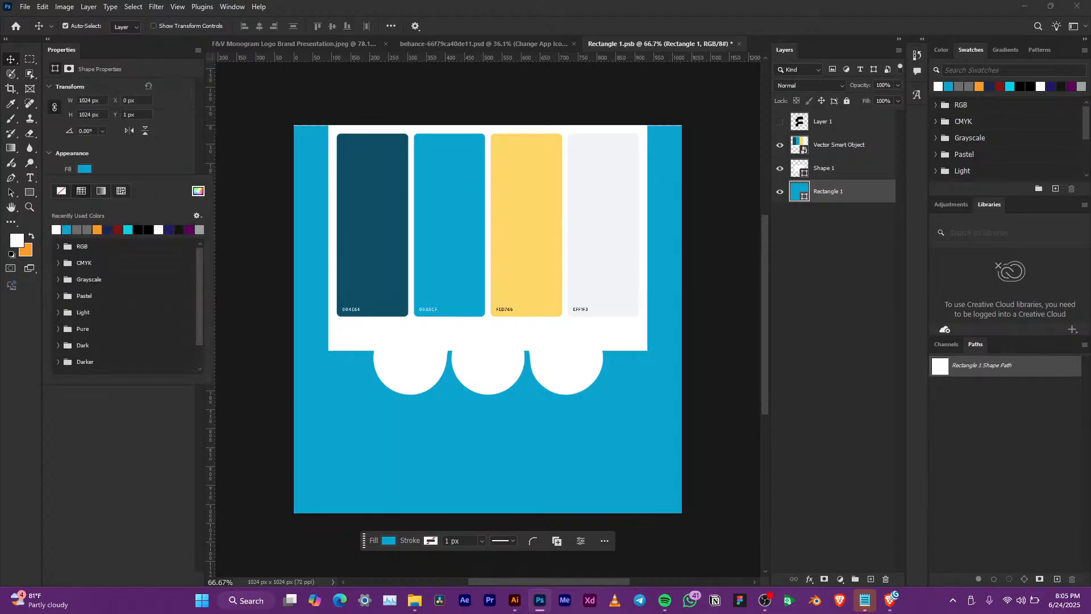
click(101, 191)
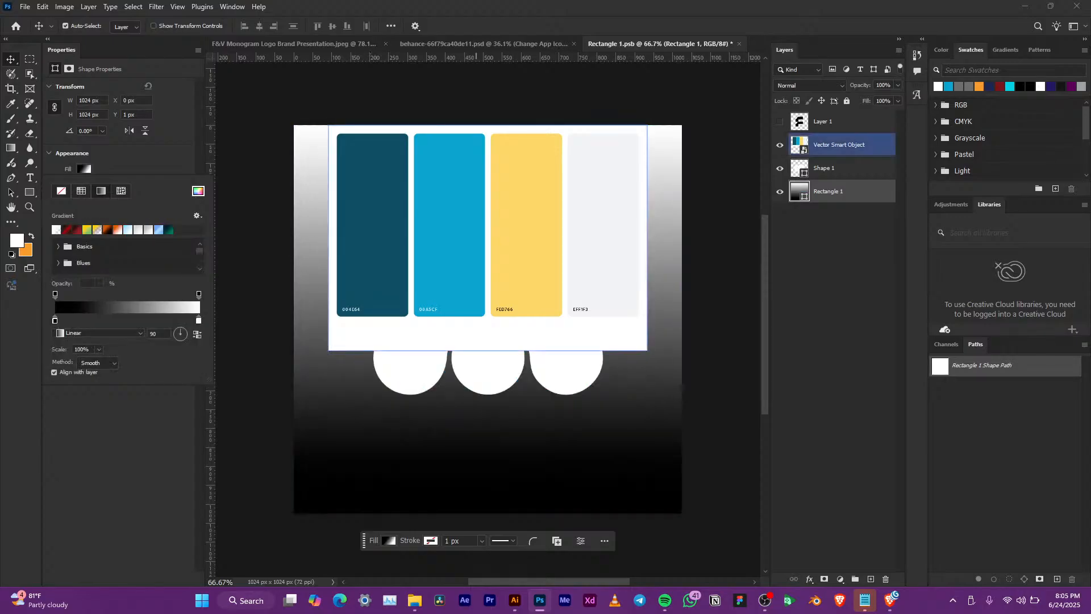
Shrink the palette smart object to about 25.67% and place it centred below the white symbol
ctrl+click(477, 250)
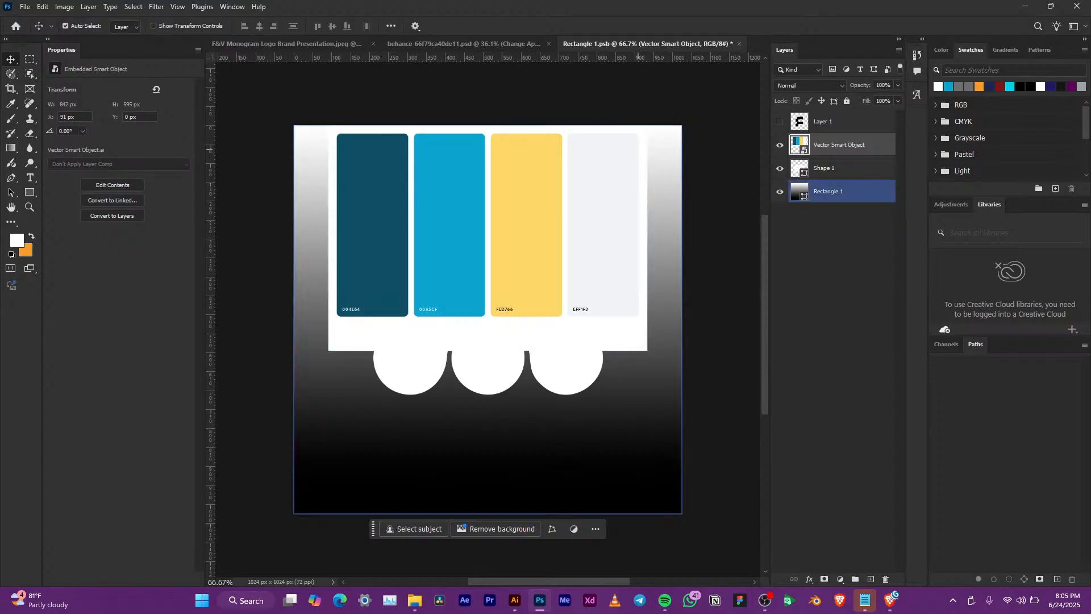
key(ctrl+t)
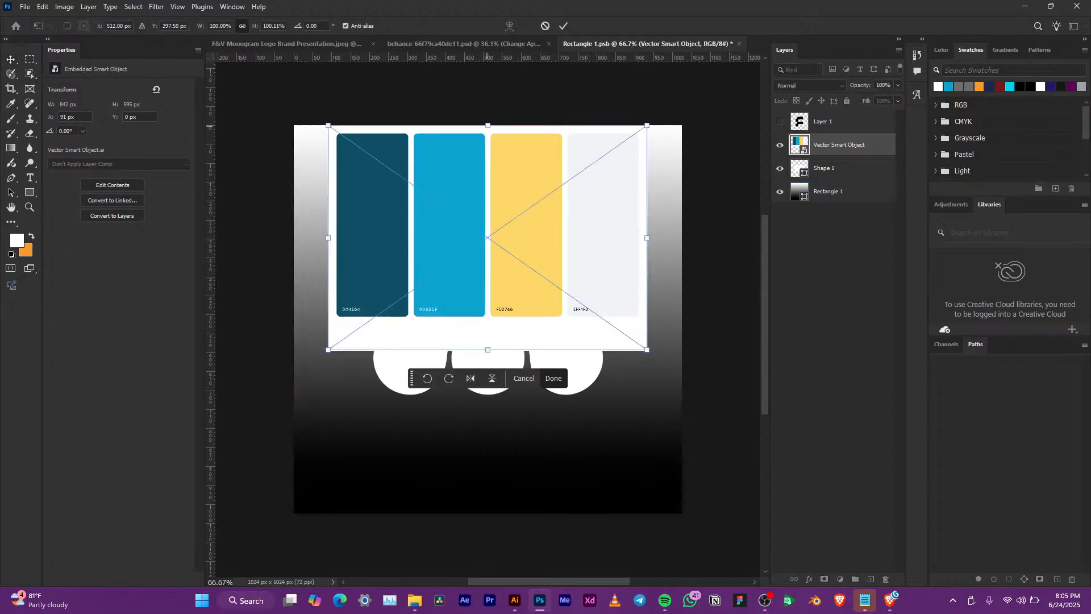
drag(487, 126, 507, 451)
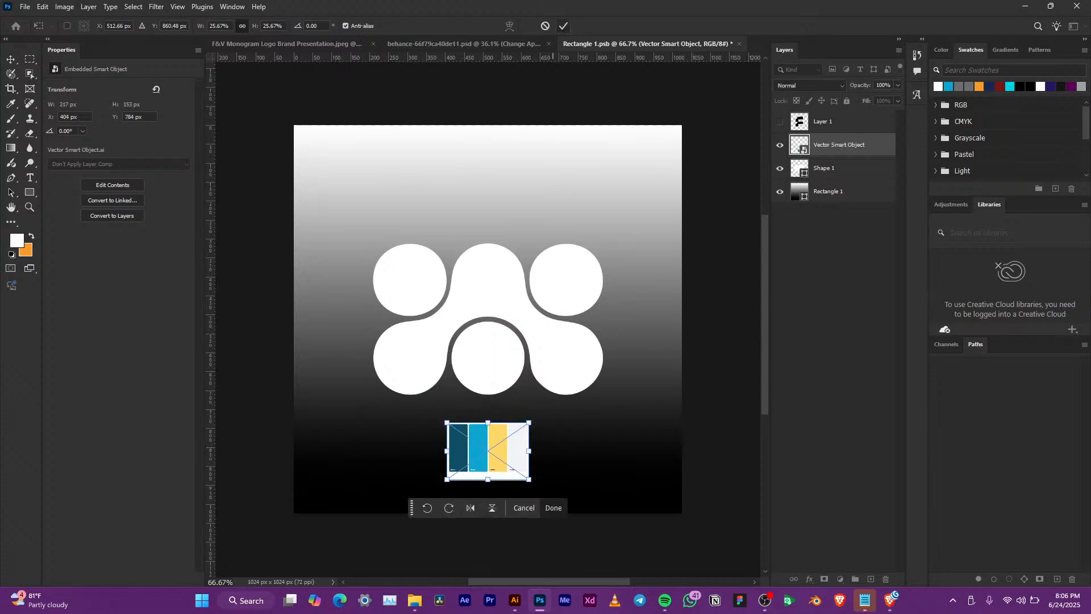
click(563, 27)
Set the starting colour stop of Rectangle 1's gradient to the palette's dark teal (0e4f65)
click(843, 191)
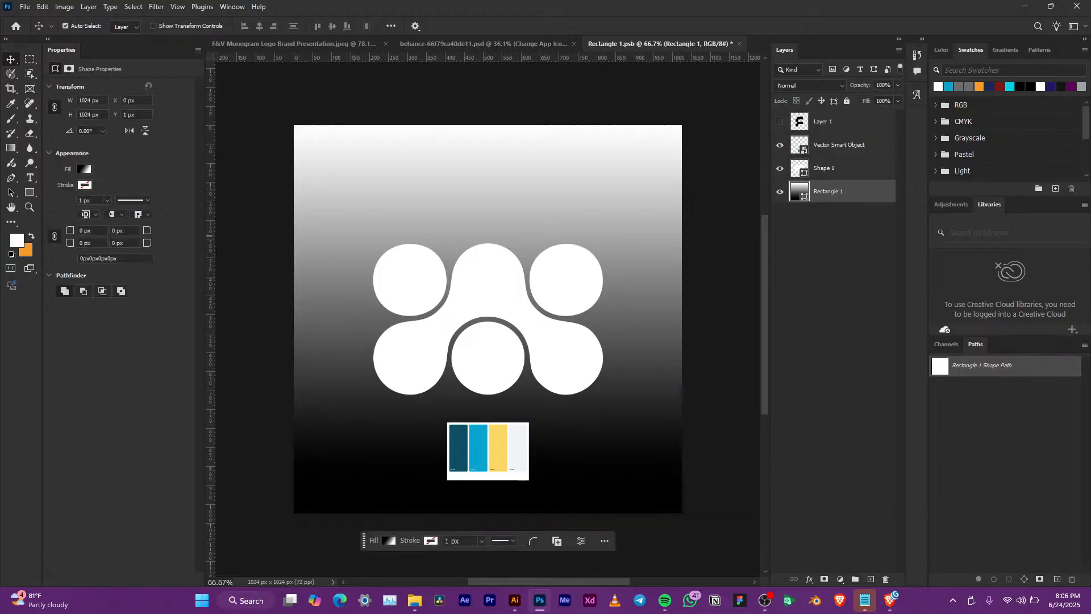
click(84, 169)
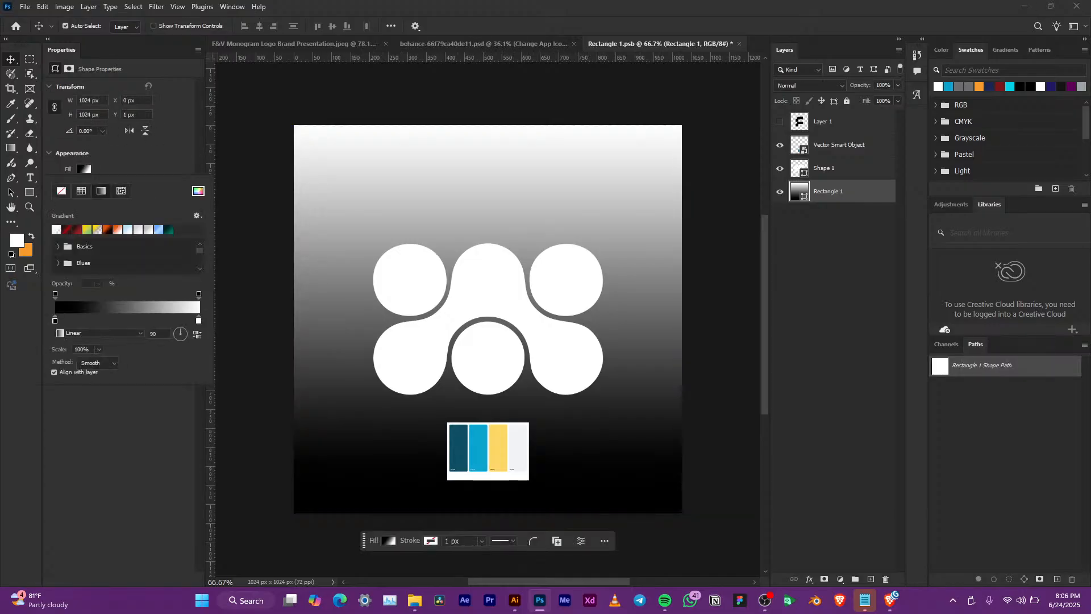
double_click(55, 321)
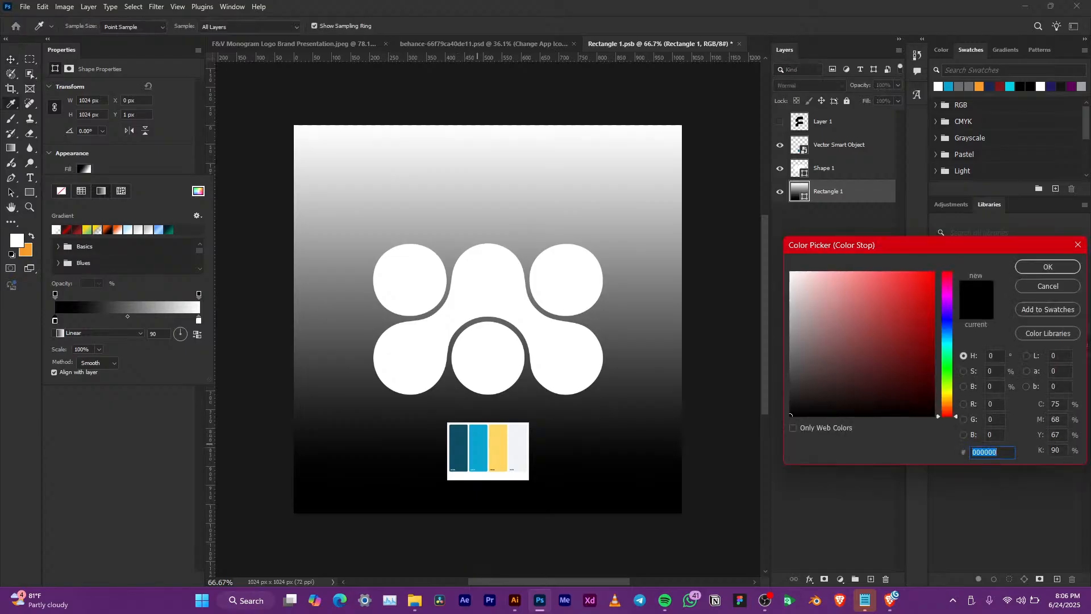
click(463, 449)
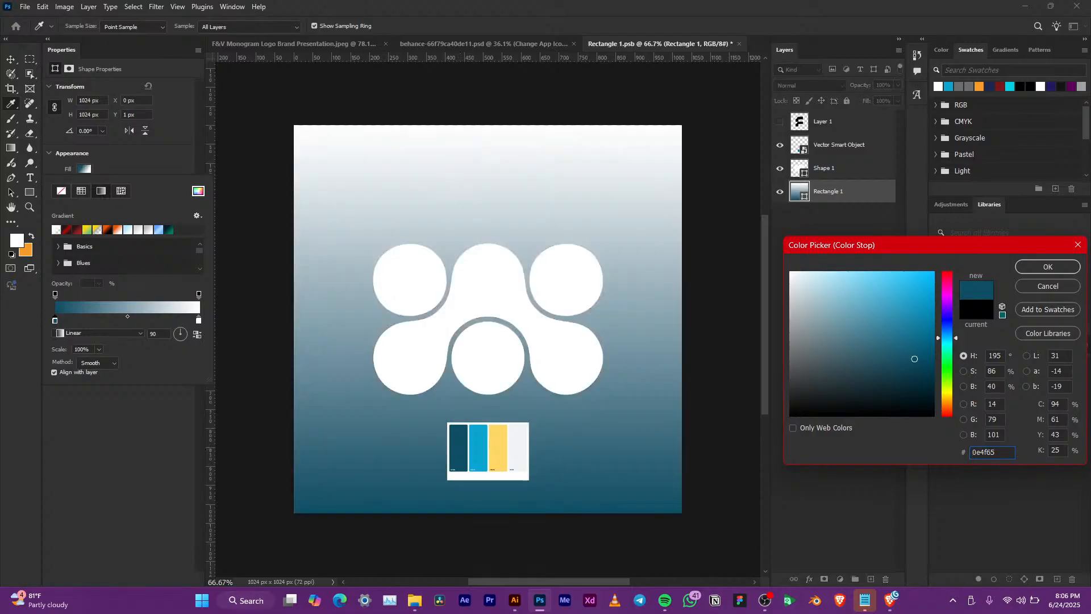
key(Return)
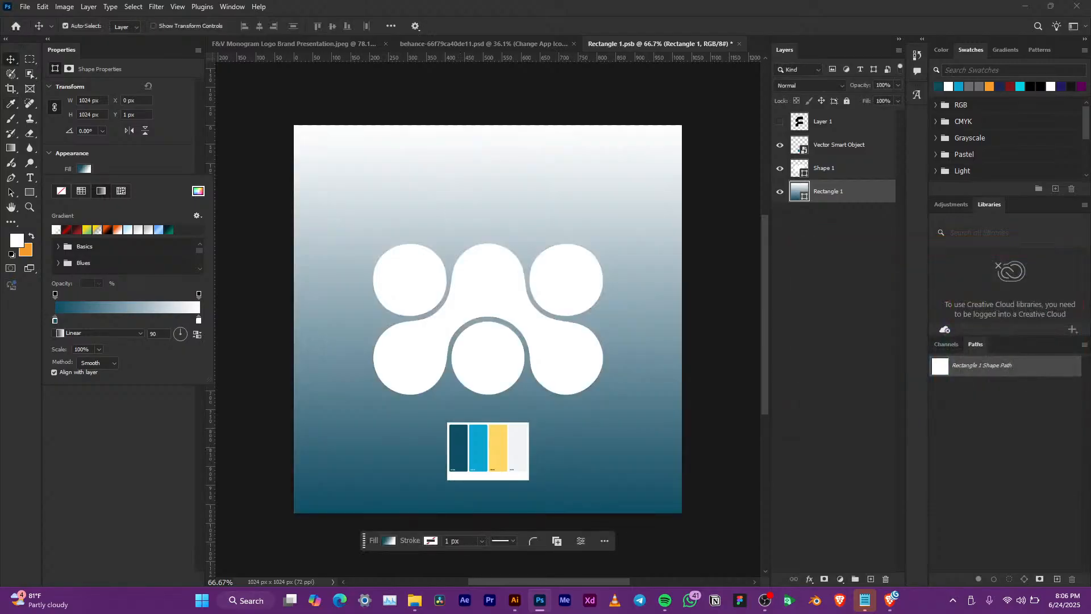
Set the end colour stop of Rectangle 1's gradient to the palette's bright blue (0ca5d0)
double_click(199, 321)
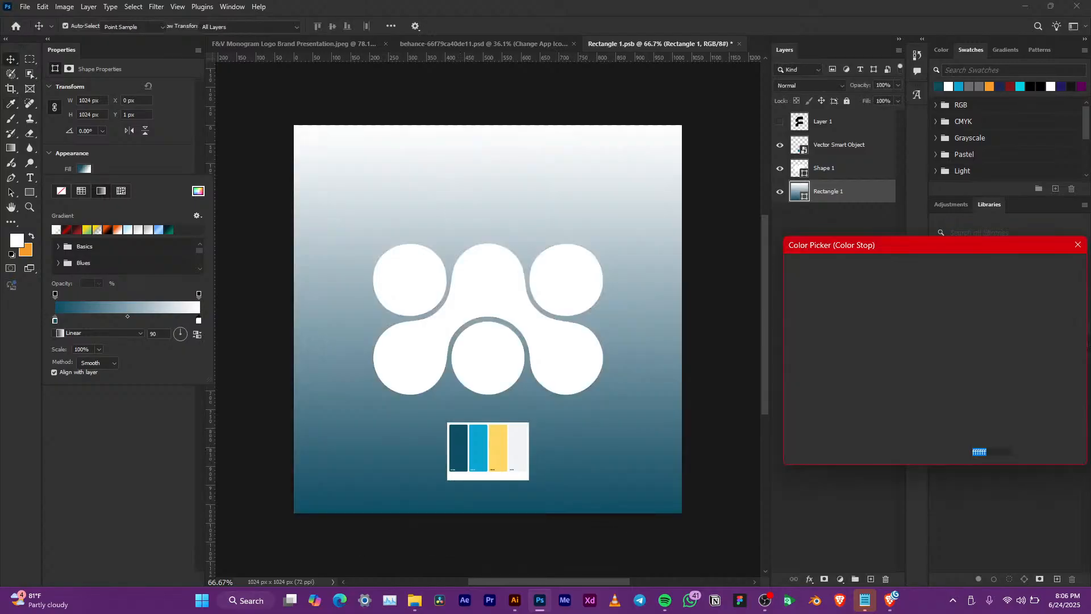
click(478, 449)
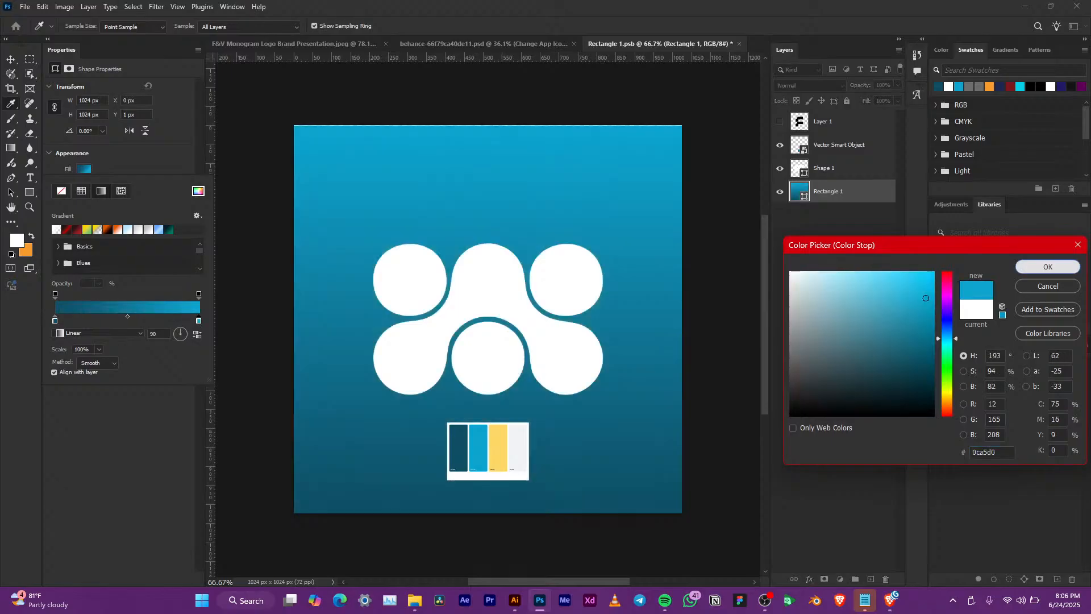
key(Return)
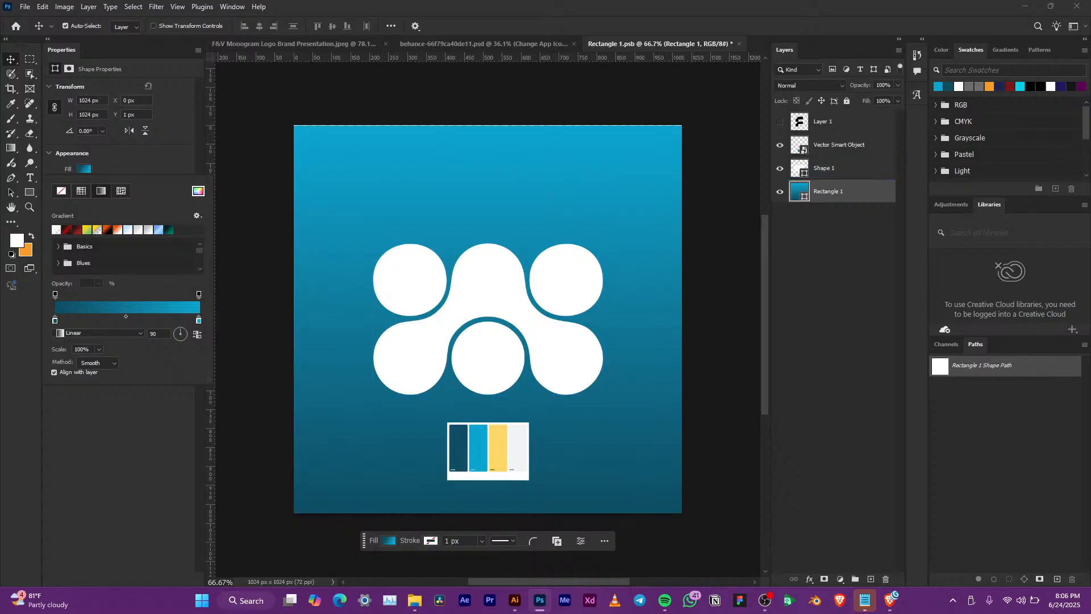
Shift the midpoint of Rectangle 1's gradient slightly towards the bright blue stop and set the gradient angle to 82°
drag(161, 317, 162, 317)
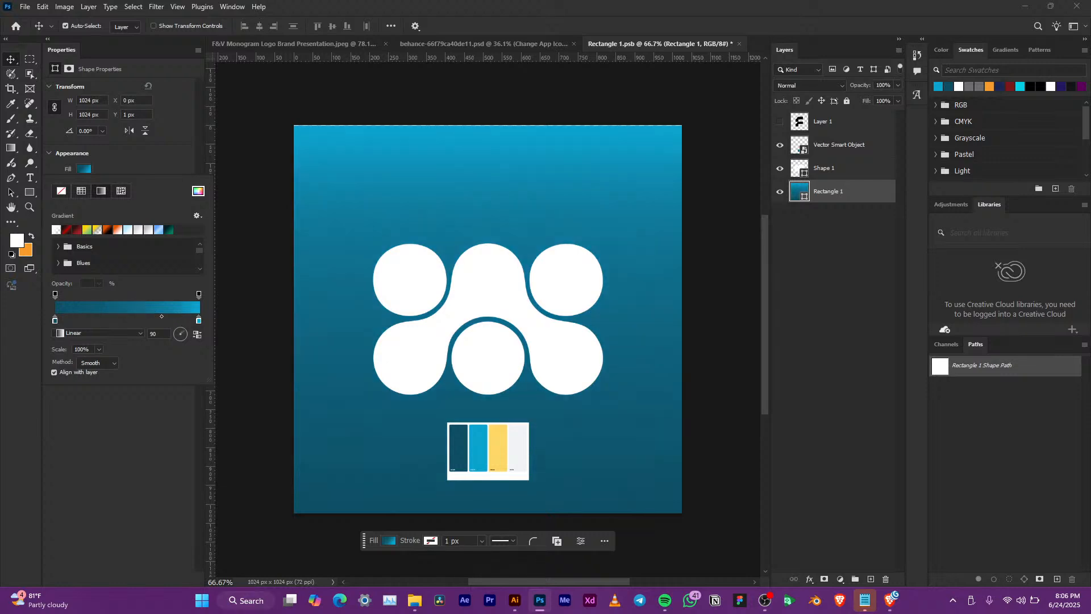
click(183, 332)
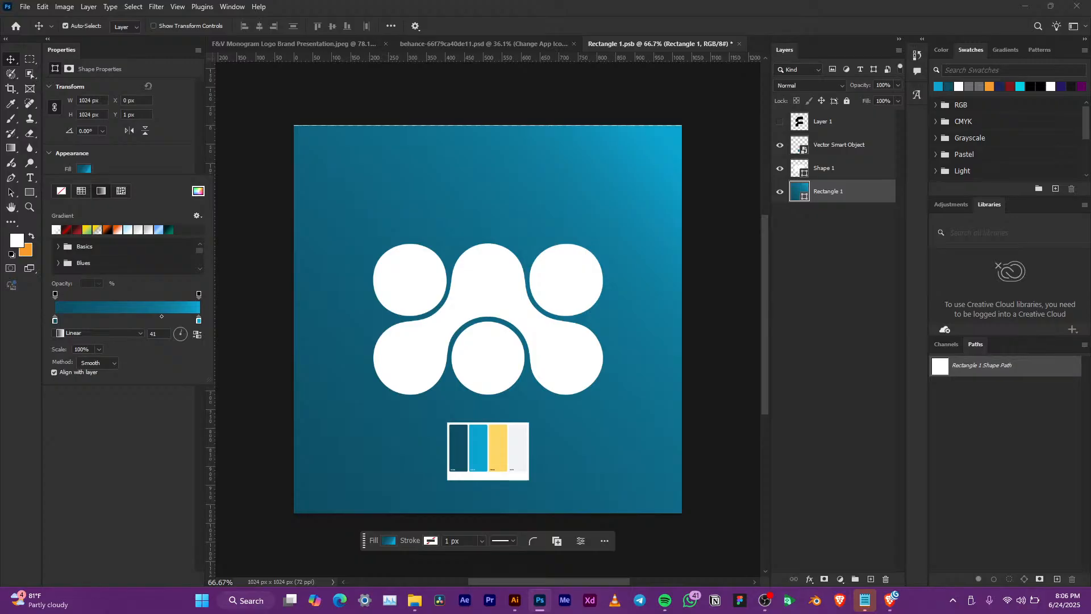
click(181, 330)
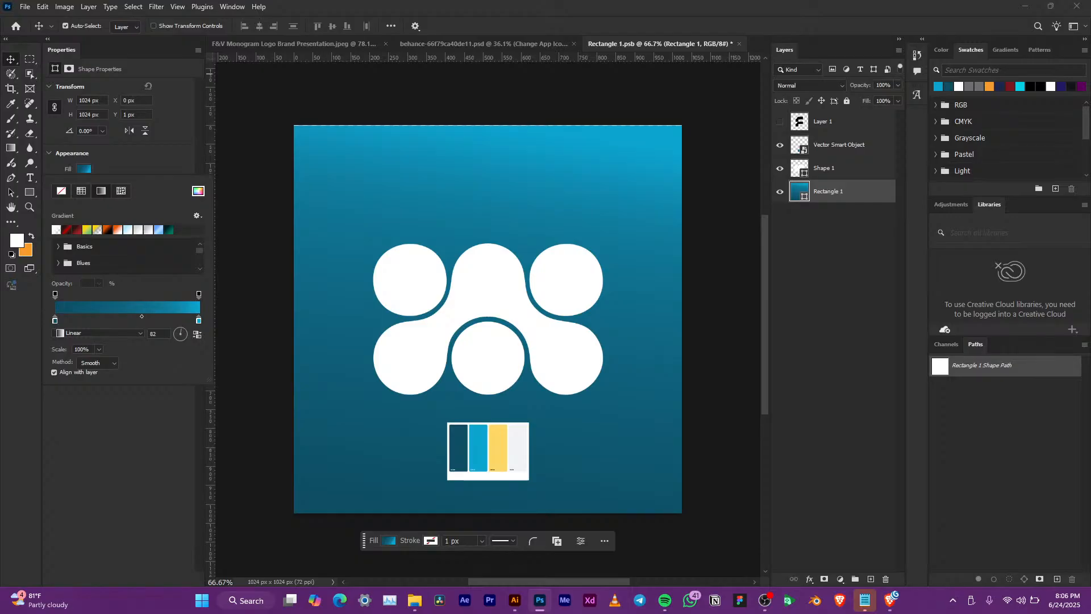
drag(164, 316, 141, 316)
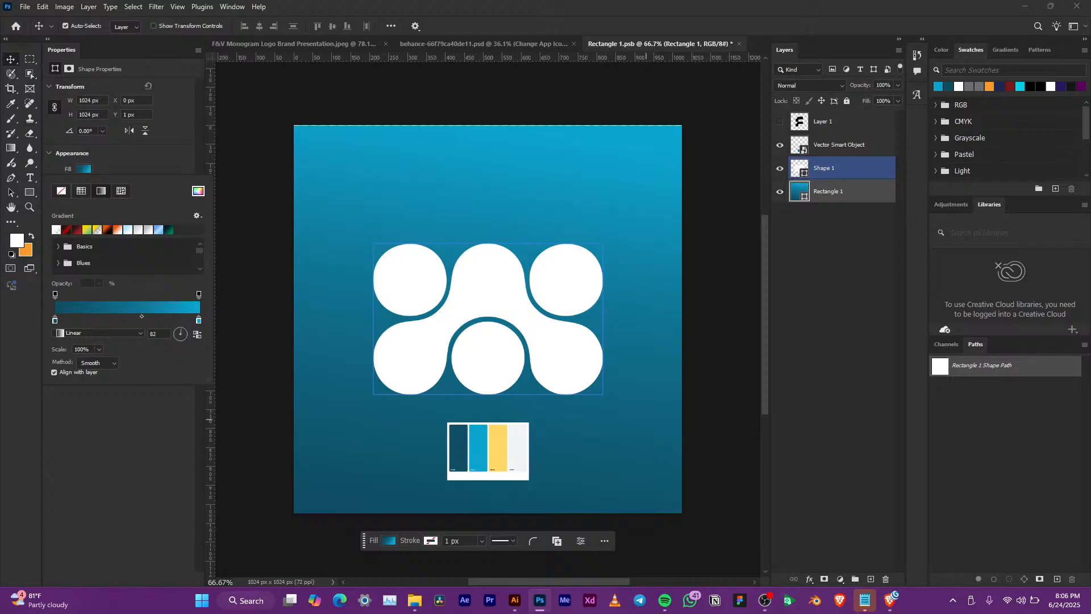
Hide the colour palette's Vector Smart Object layer, then save and close the app icon smart object
click(780, 145)
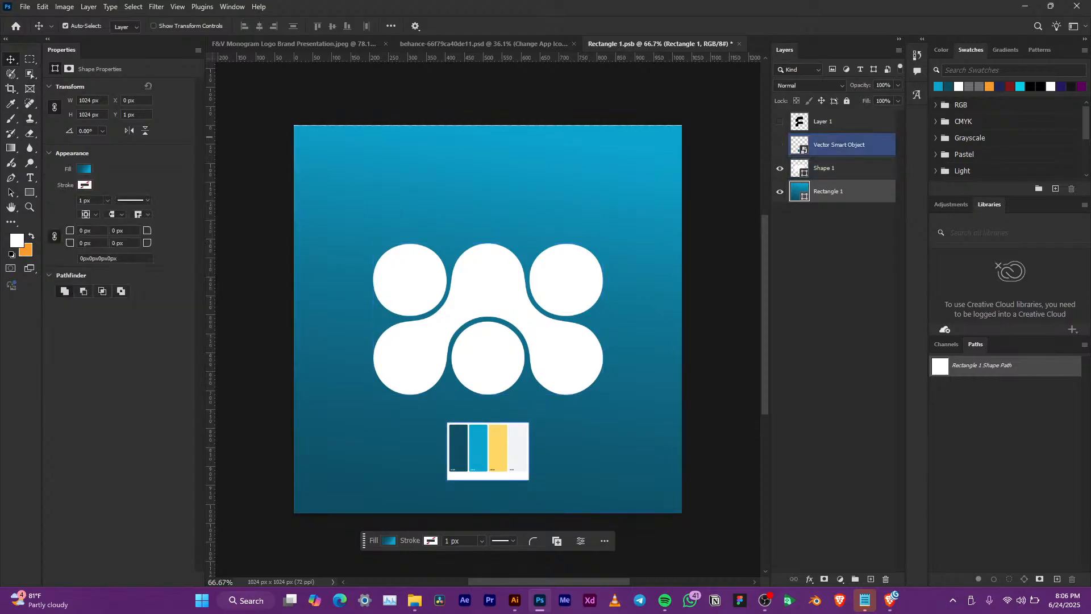
key(ctrl+s)
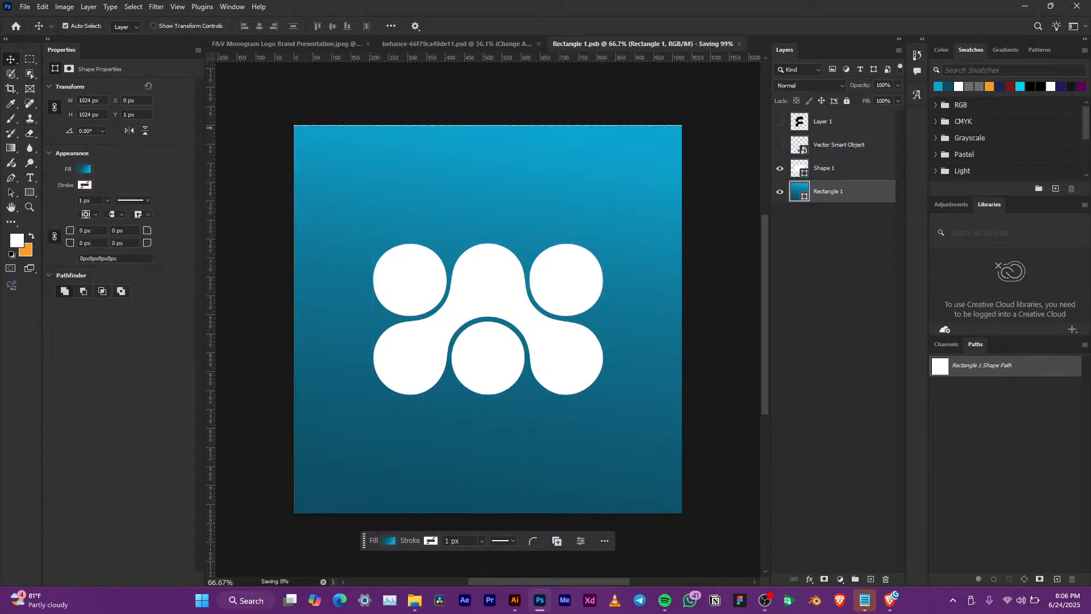
key(ctrl+w)
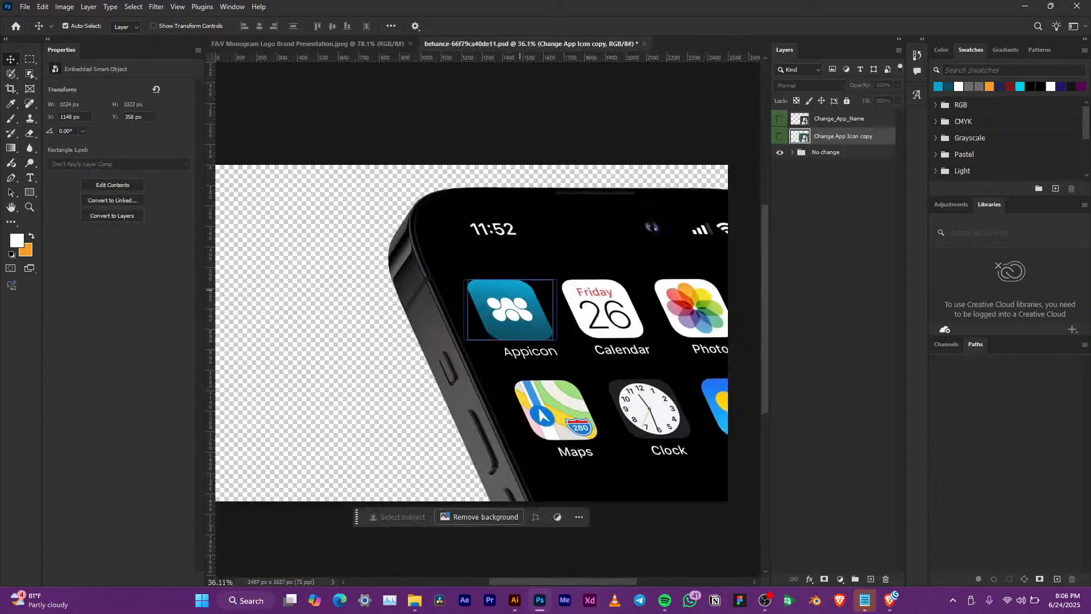
Examine the updated app icon on the phone mockup up close and in the full composition
scroll(511, 309, up, 3)
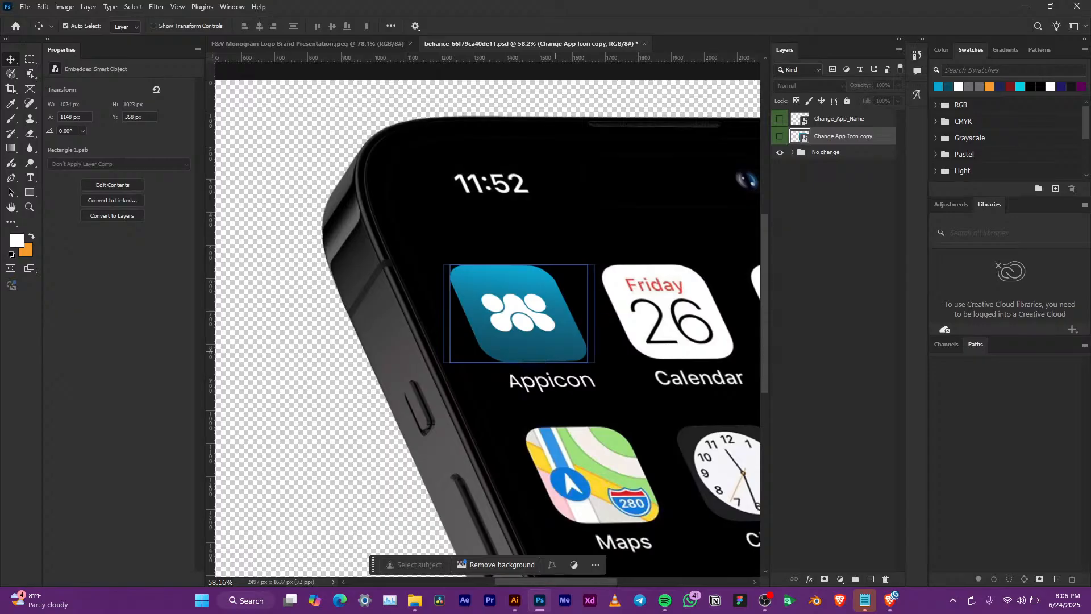
scroll(555, 352, down, 2)
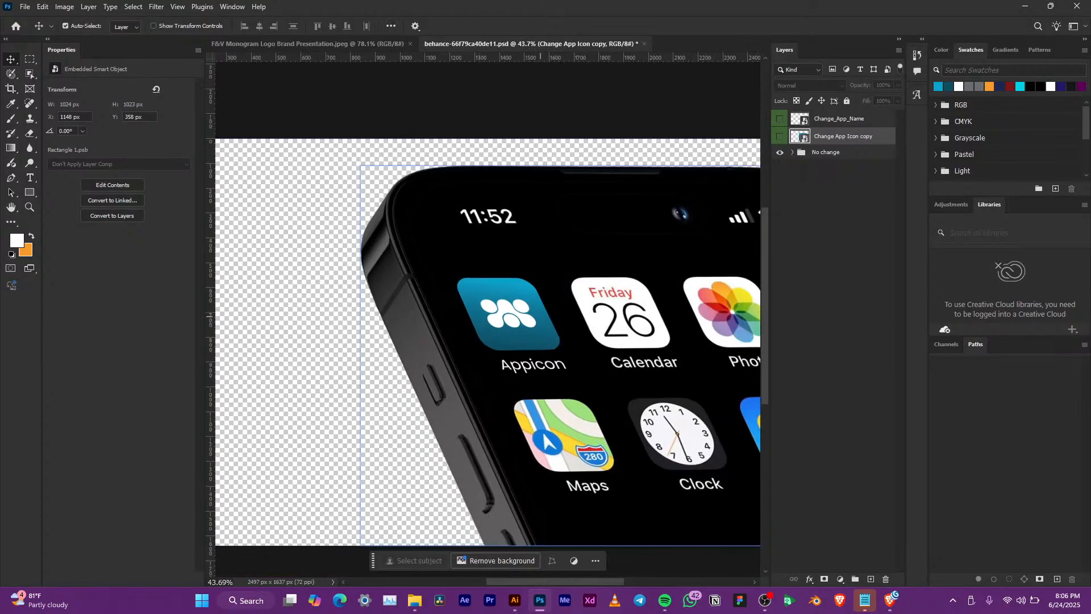
scroll(516, 327, up, 8)
scroll(517, 327, down, 6)
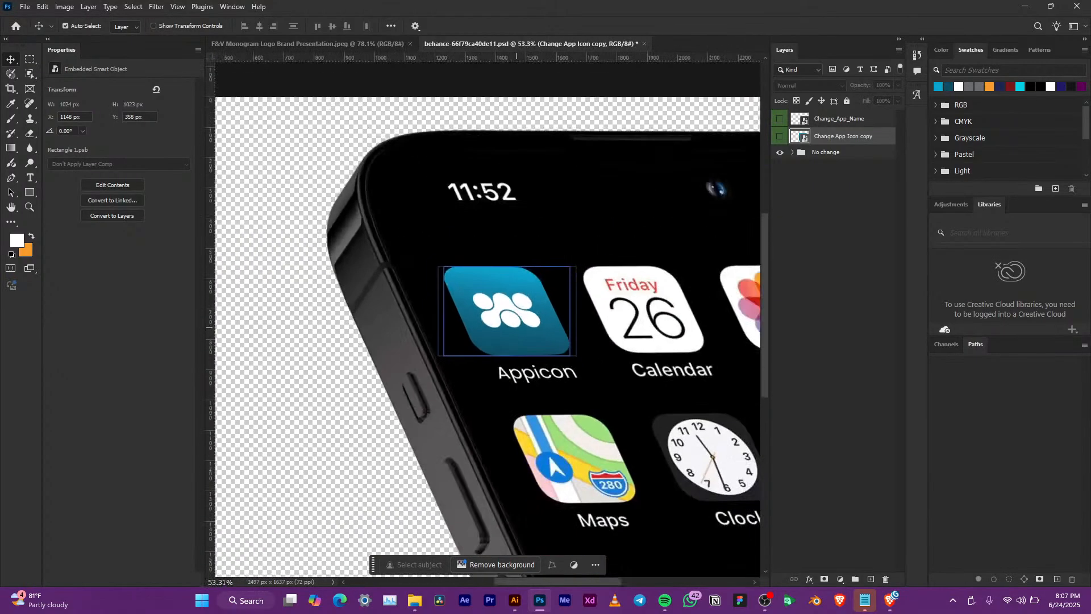
scroll(511, 319, down, 3)
scroll(511, 318, up, 2)
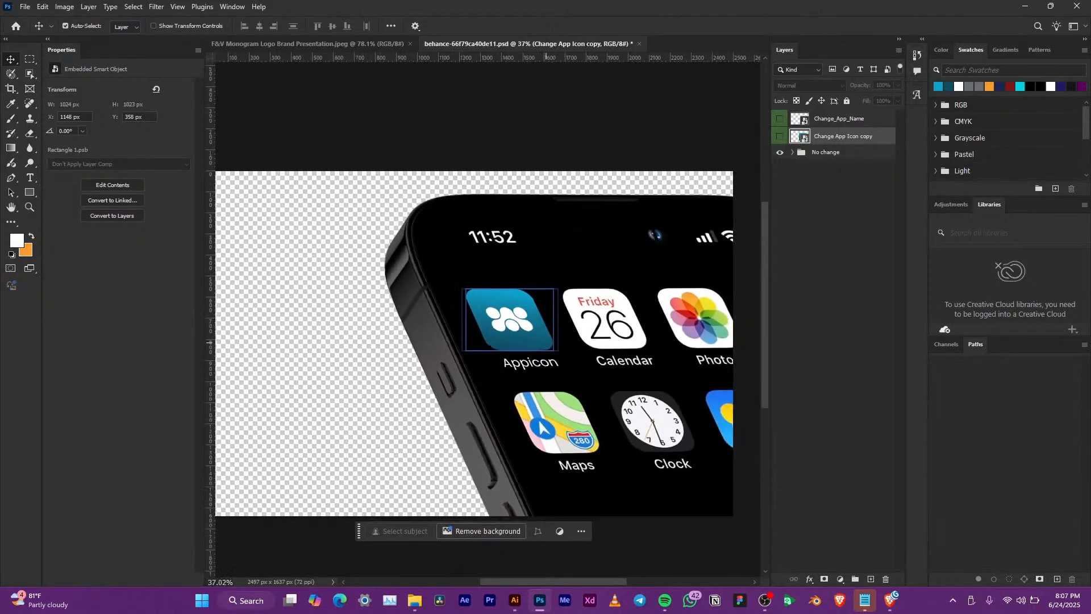
scroll(511, 321, down, 1)
drag(598, 332, 567, 354)
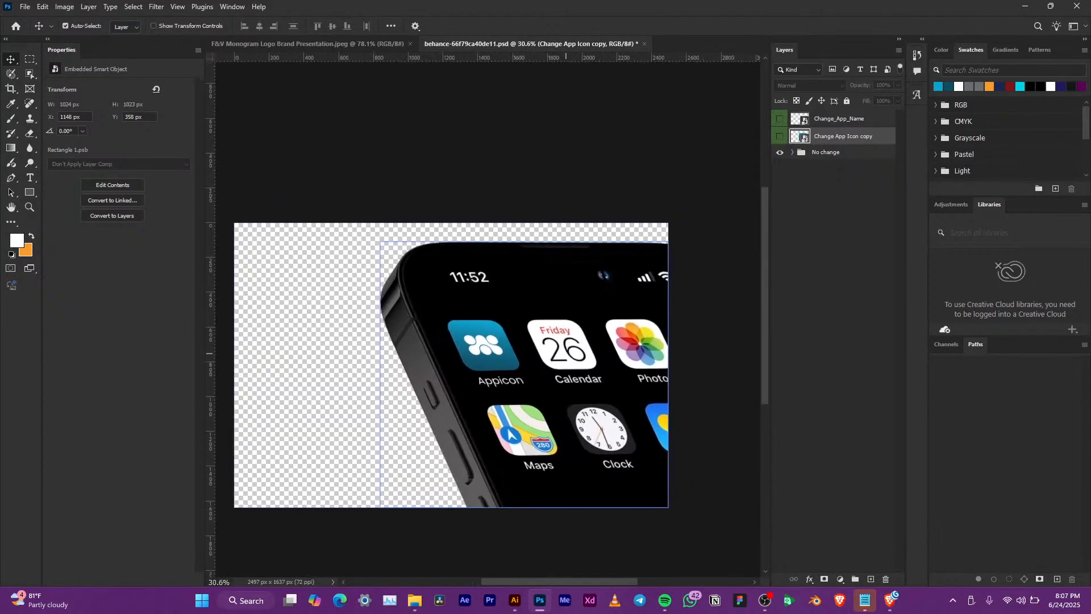
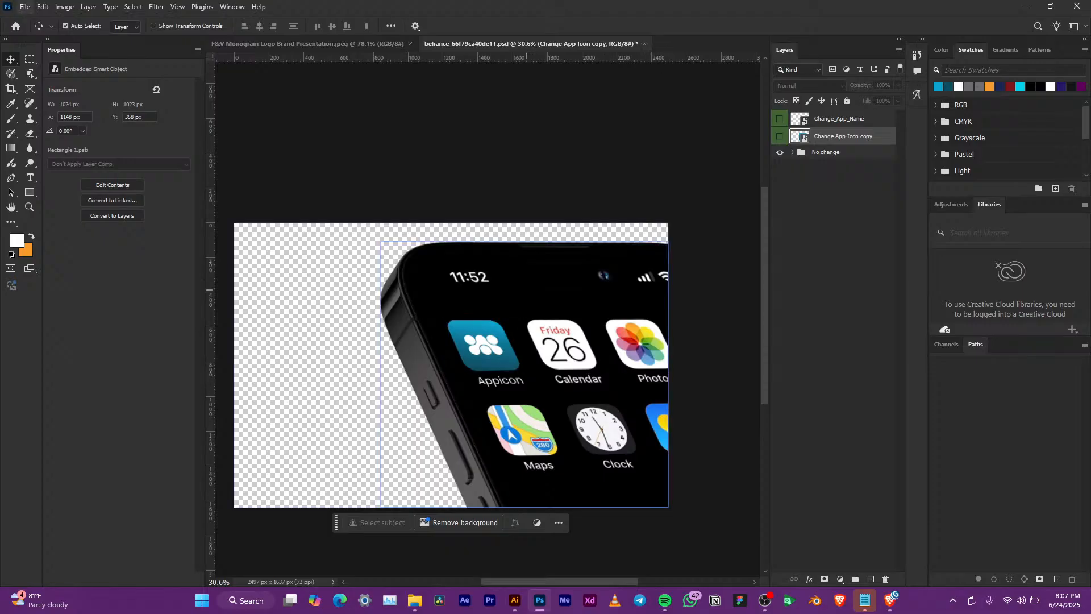
Open the contents of the Change_App_Name smart object for editing
scroll(528, 290, up, 2)
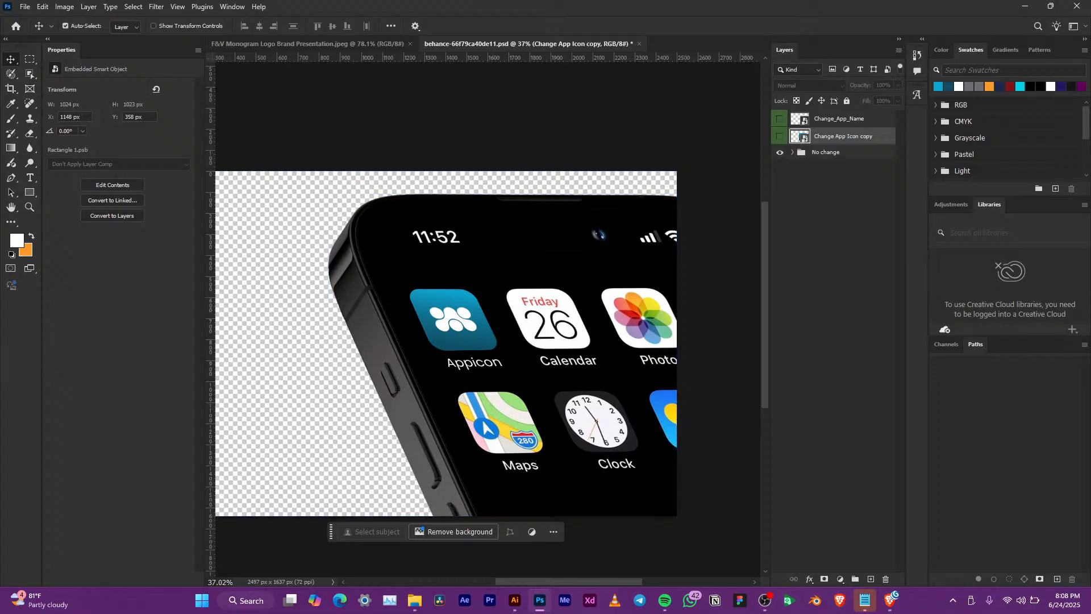
scroll(472, 365, up, 3)
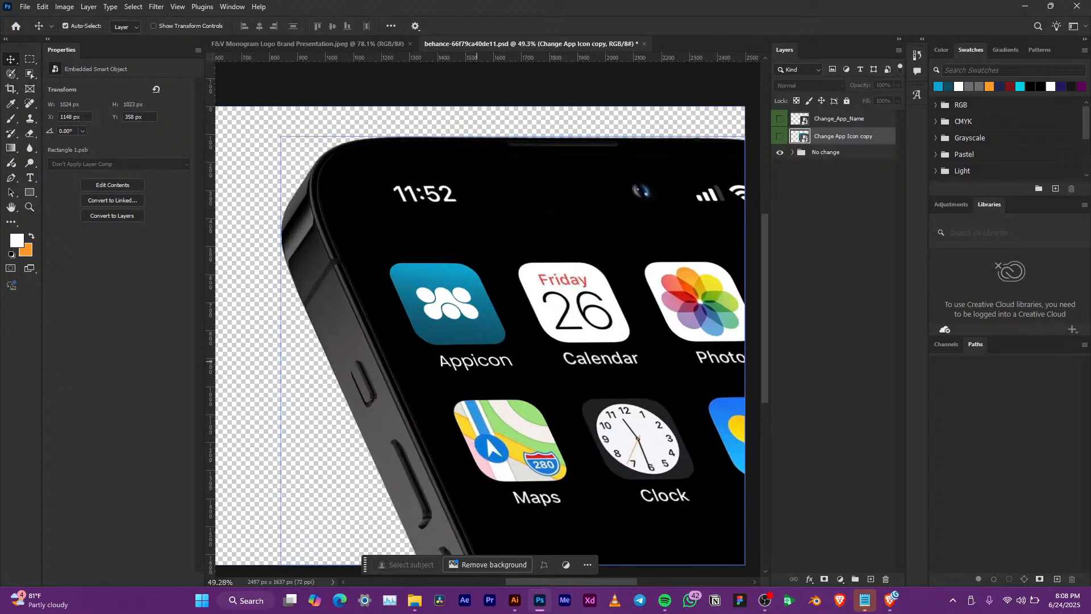
double_click(801, 119)
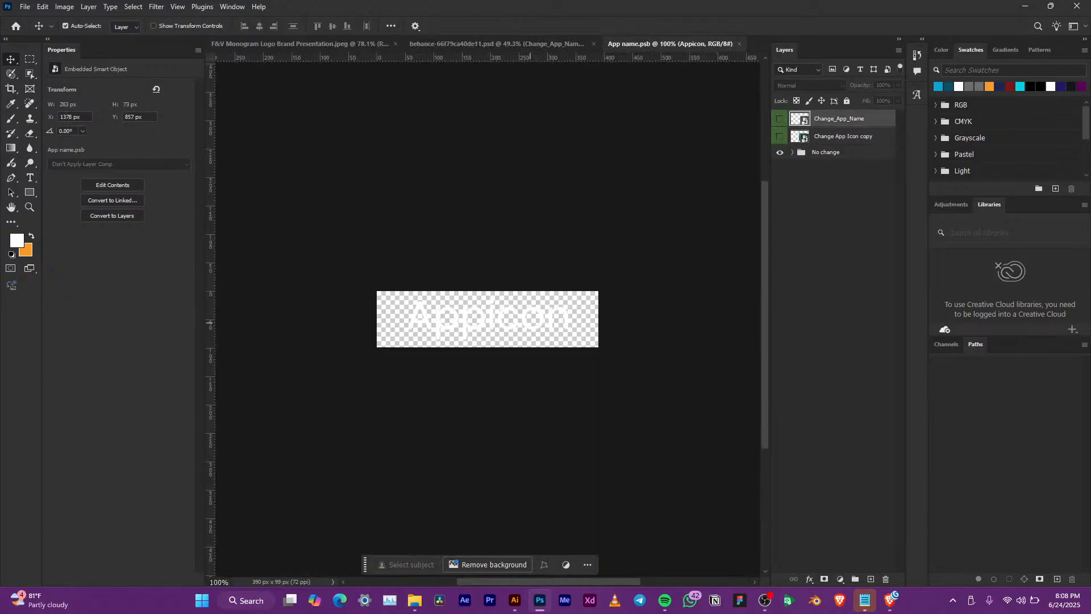
scroll(493, 308, up, 6)
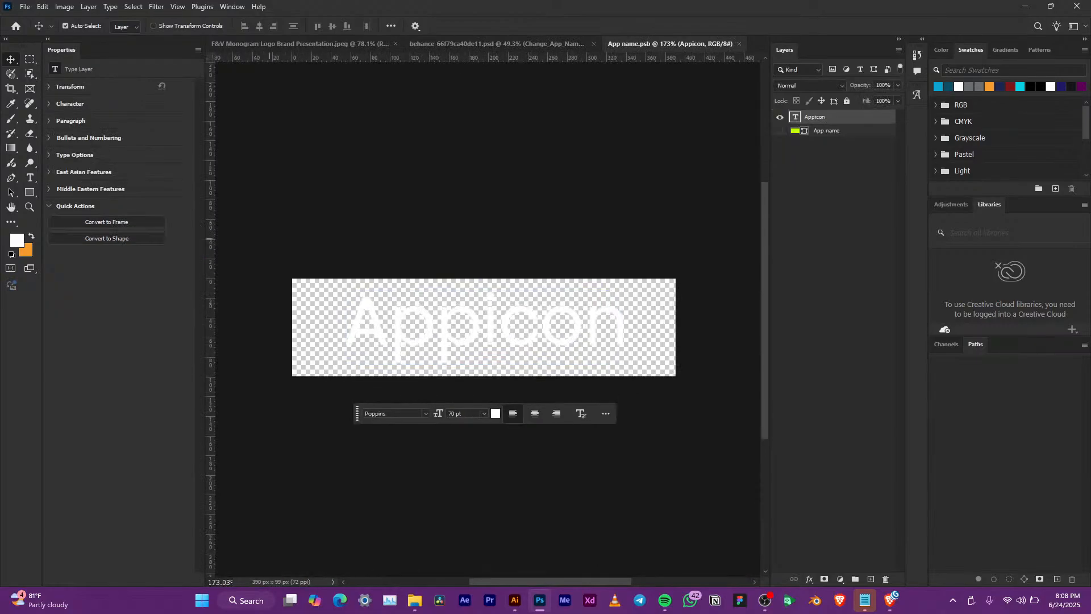
Replace the app name text with "Opheon", then save and close the smart object
click(30, 177)
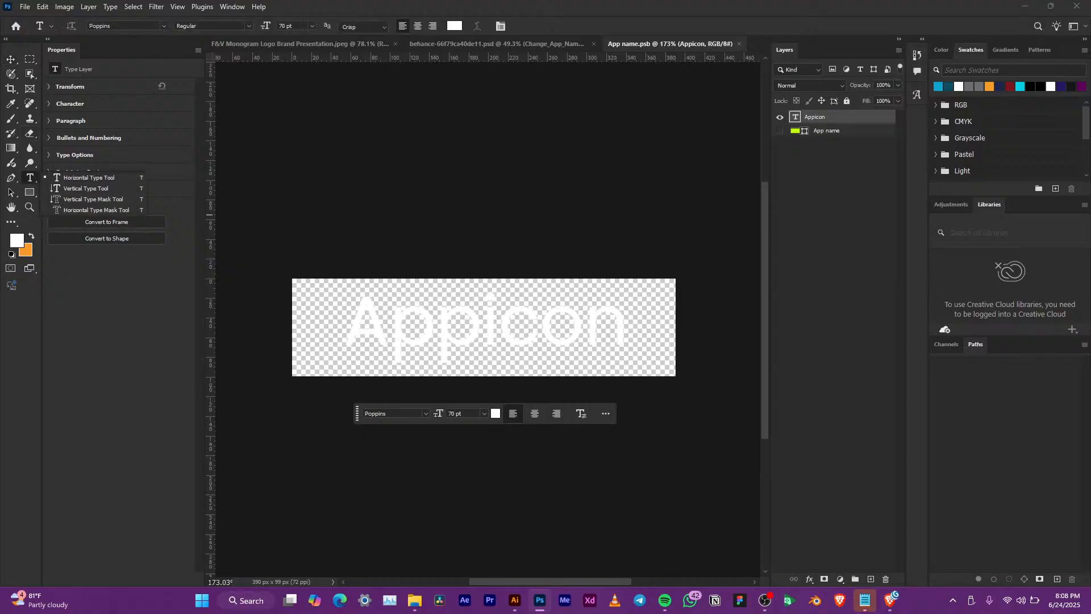
click(389, 333)
key(ctrl+a)
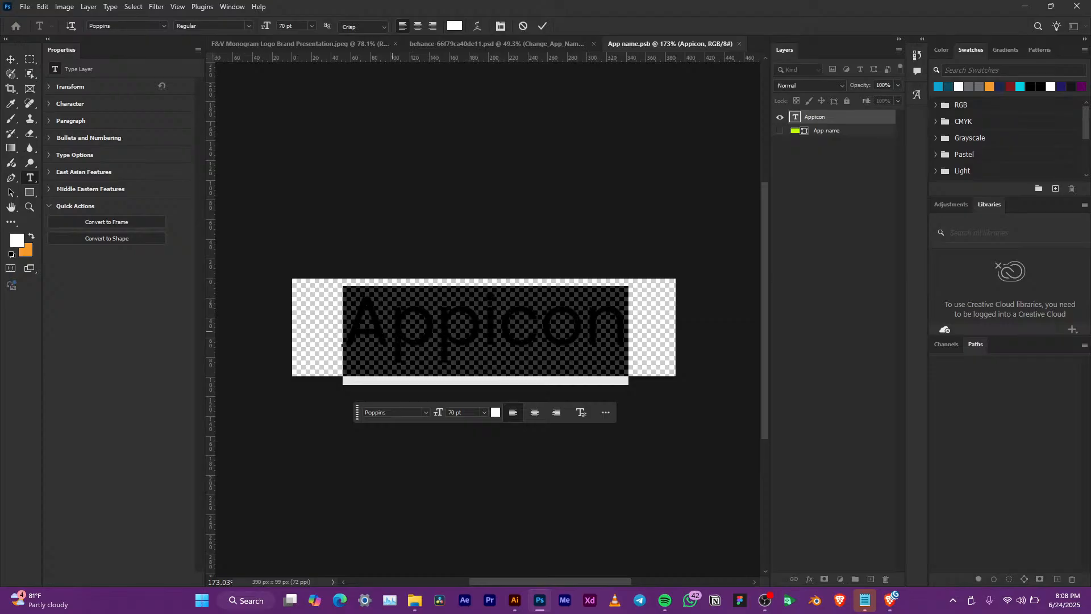
text(Opheo)
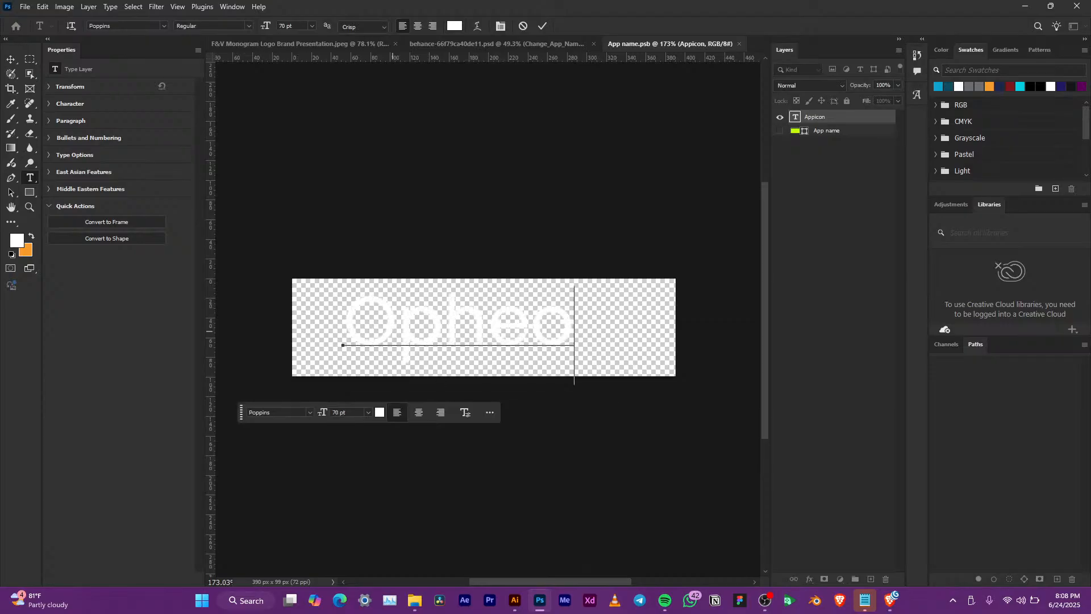
text(n)
key(ctrl+Return)
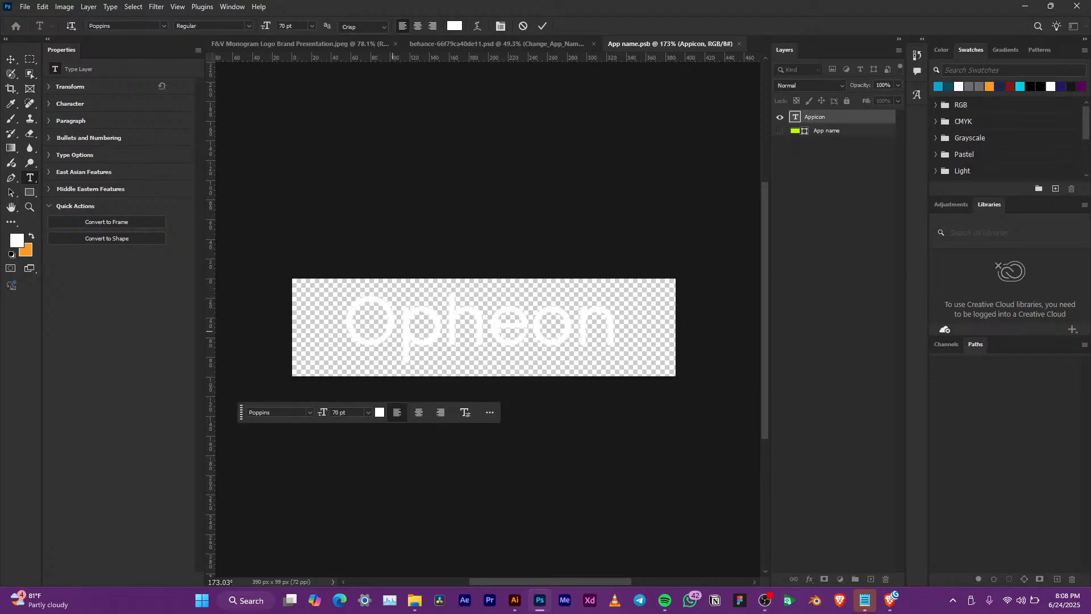
key(ctrl+s)
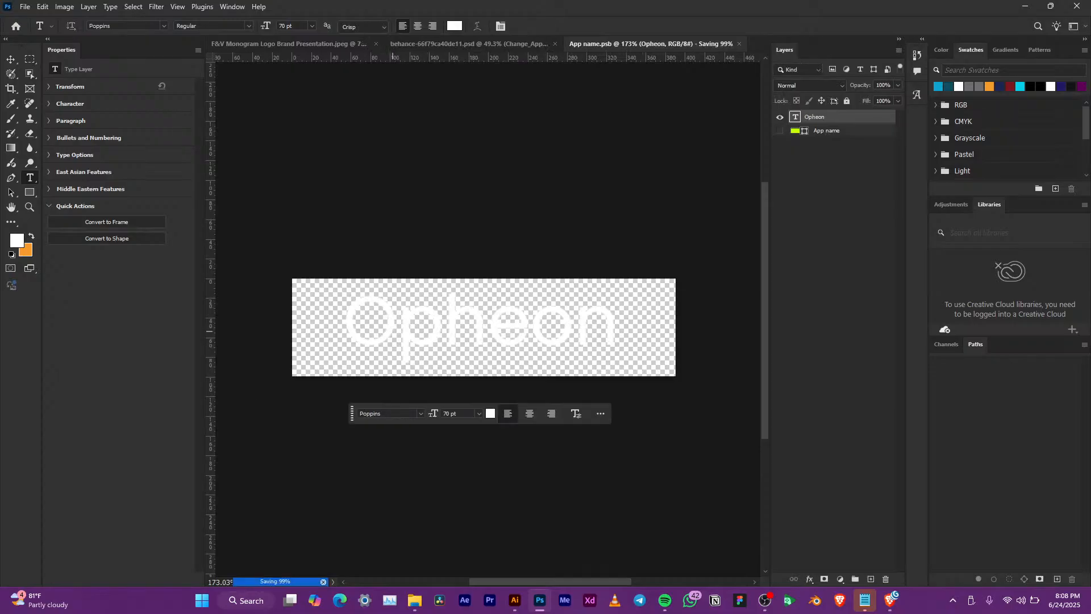
key(ctrl+w)
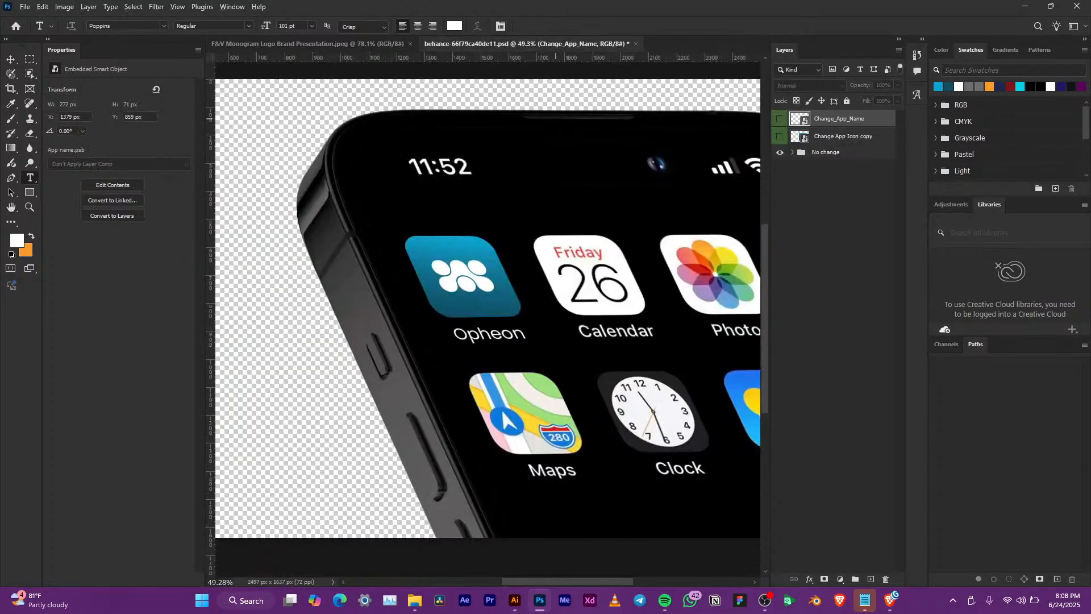
click(556, 119)
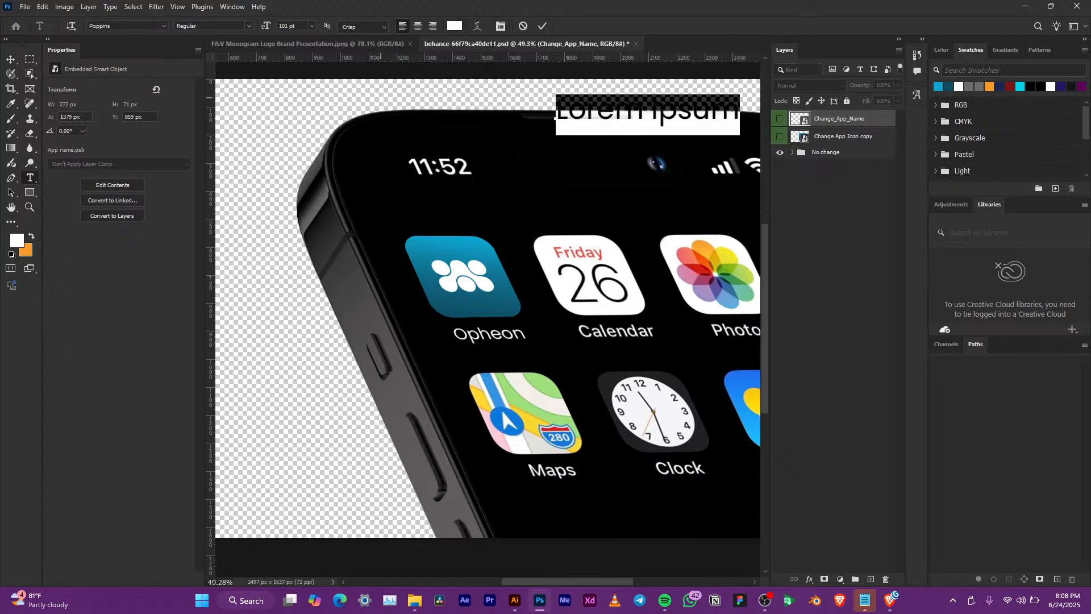
click(11, 59)
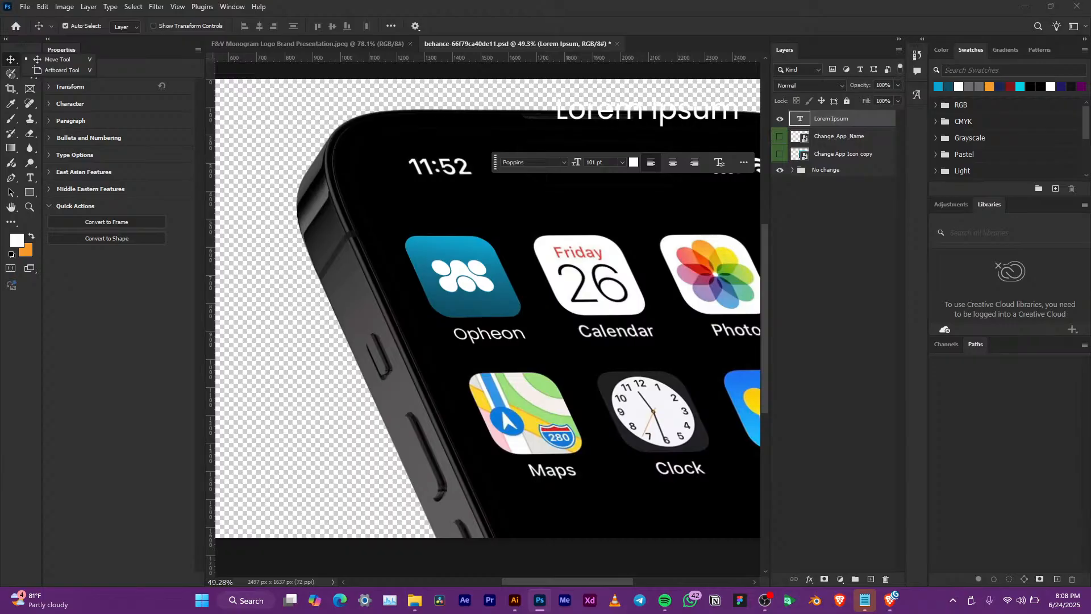
scroll(537, 324, down, 3)
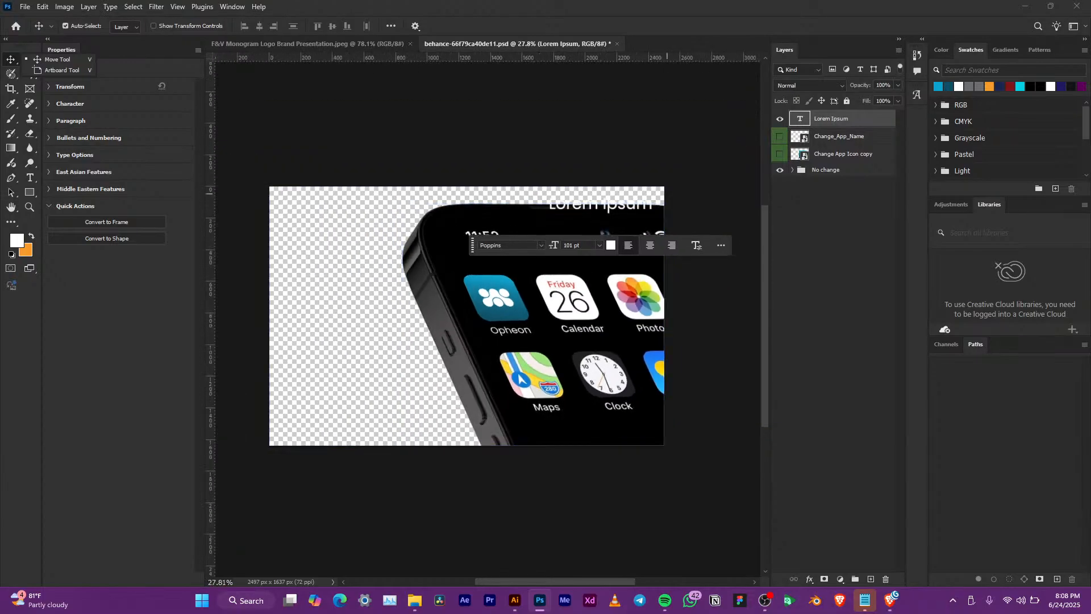
click(835, 120)
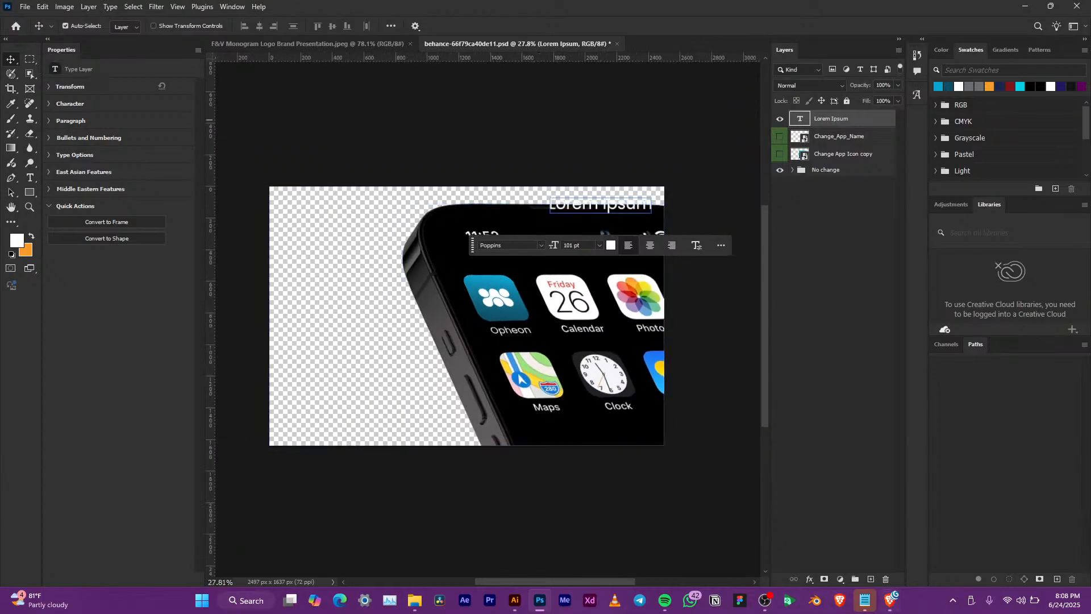
click(886, 579)
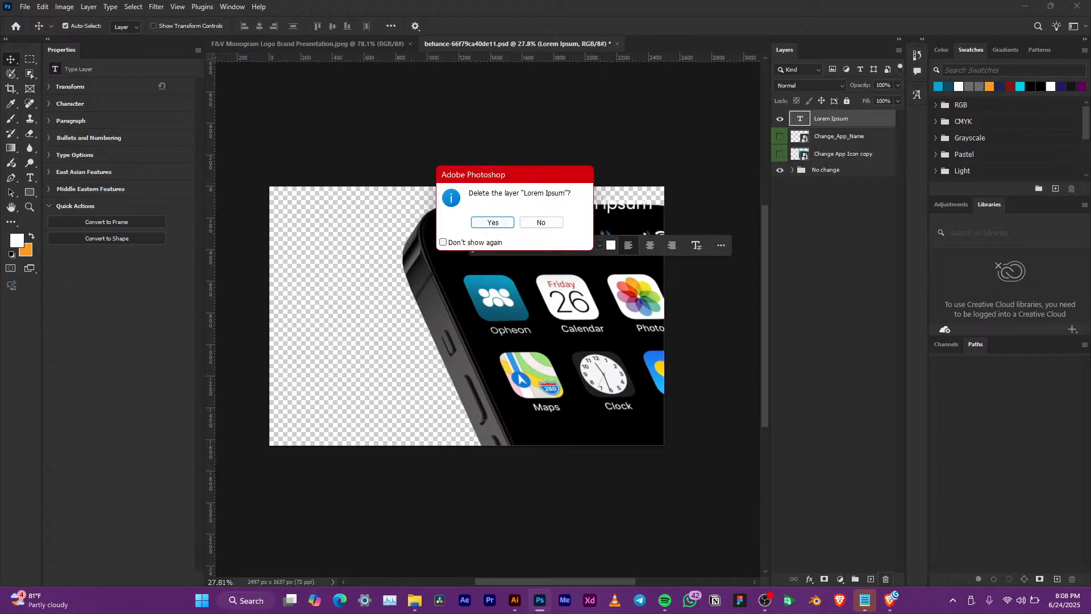
key(Return)
scroll(598, 262, up, 1)
scroll(598, 263, up, 2)
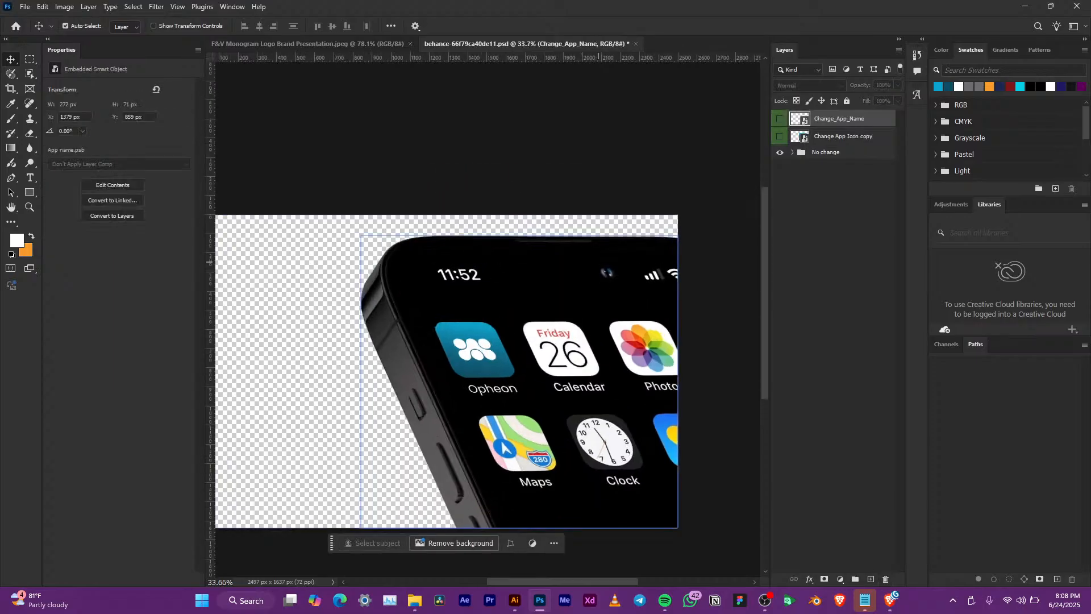
scroll(598, 262, down, 1)
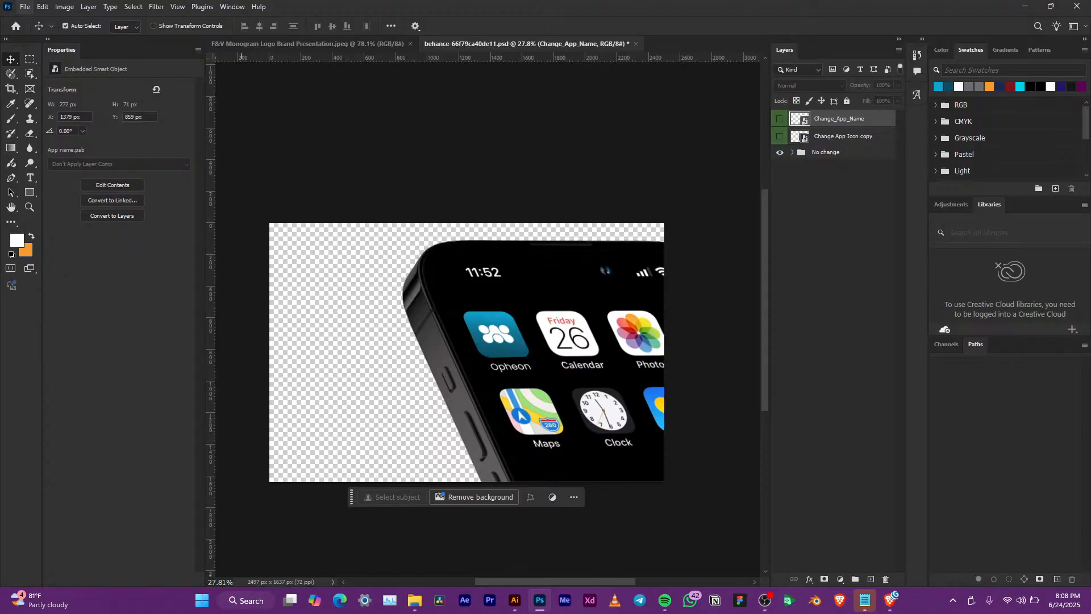
Save the phone mockup as a Photoshop file named "App Icon" in the New Design Projects > Opheon folder, with Maximize Compatibility on
click(25, 7)
click(47, 172)
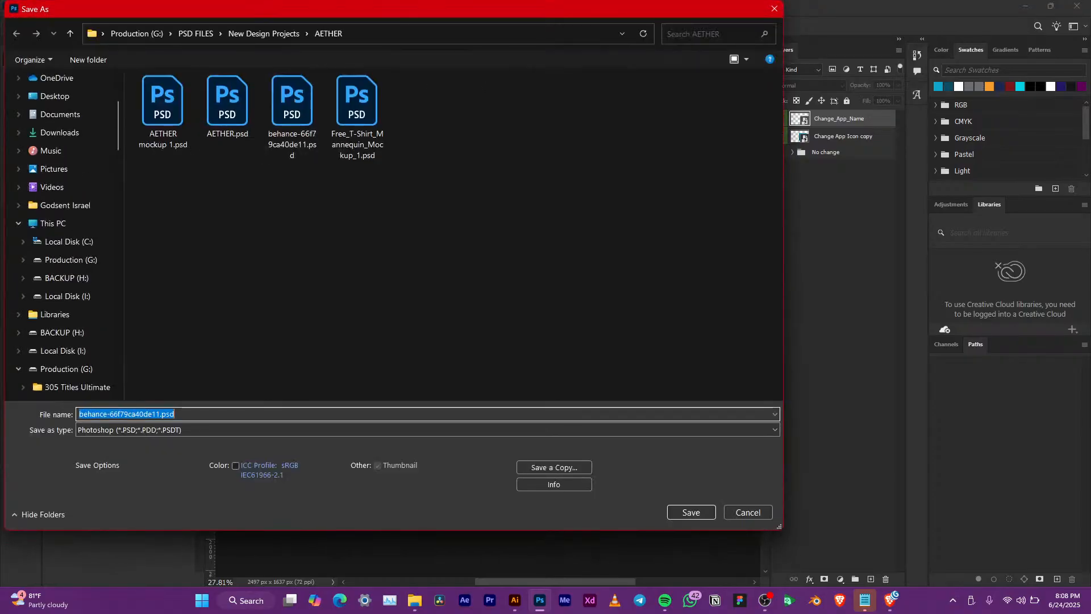
click(264, 34)
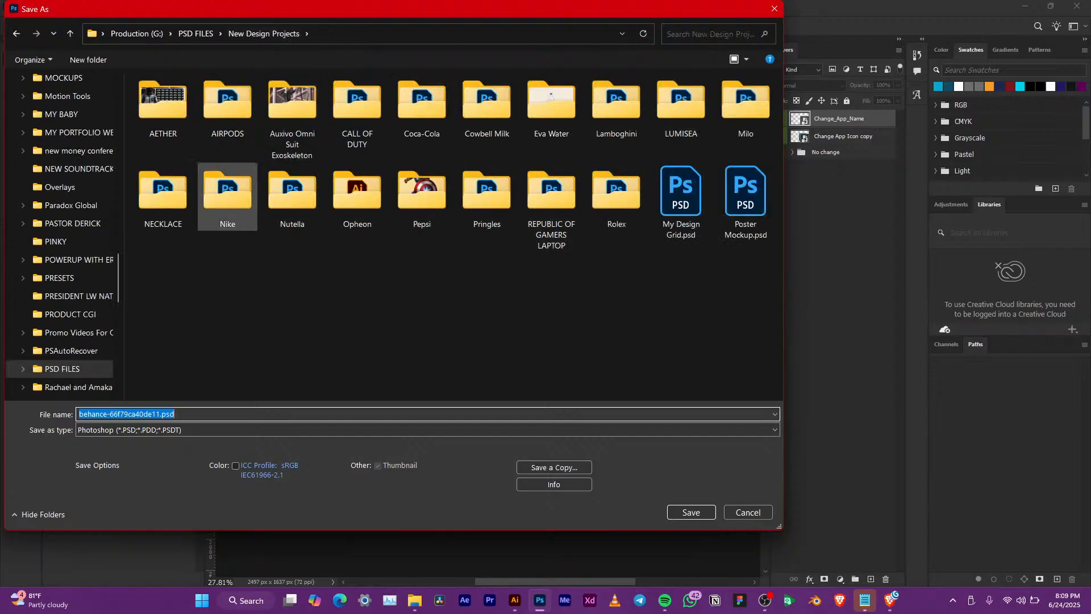
click(357, 196)
key(Return)
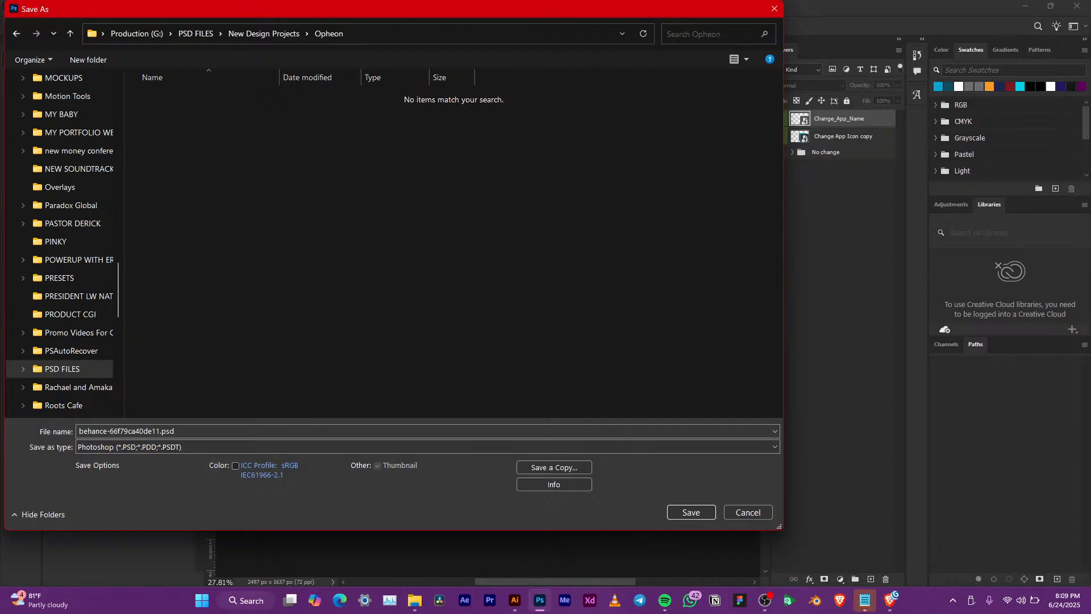
click(170, 431)
text(A)
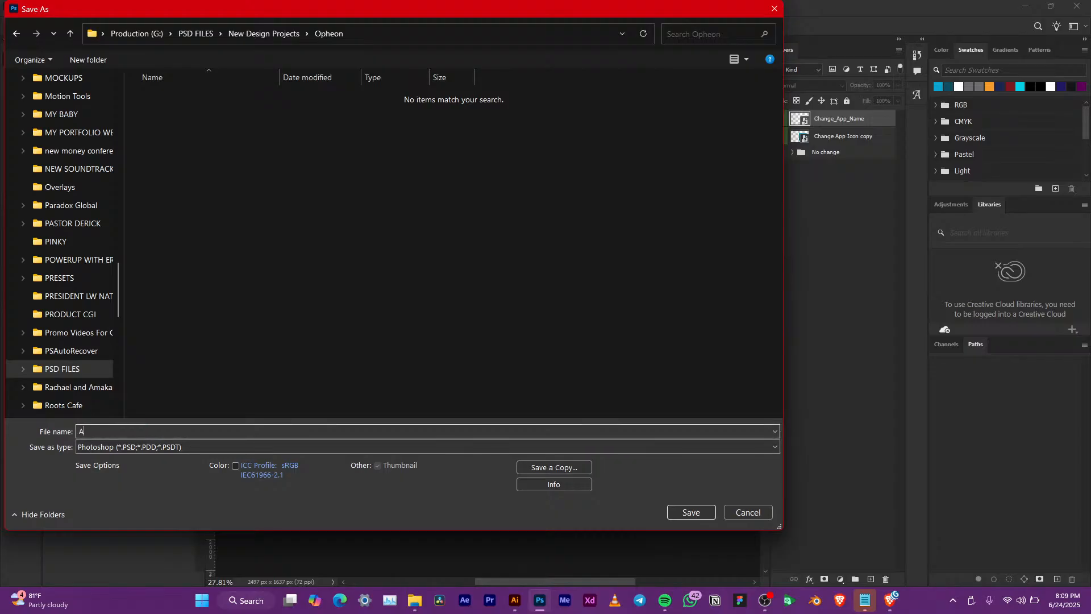
text(pp Icon)
key(Return)
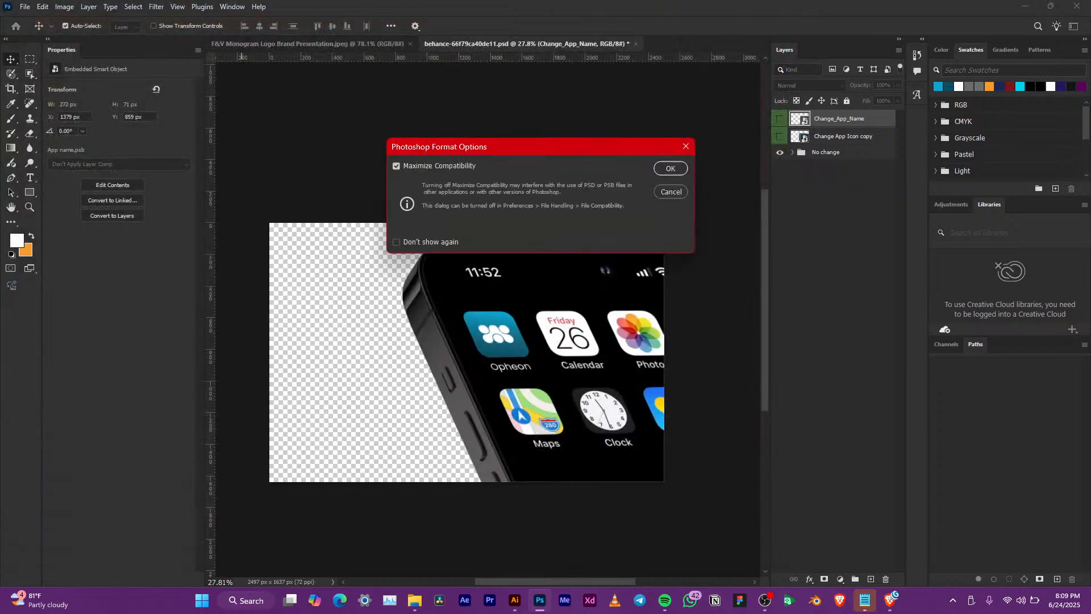
key(Return)
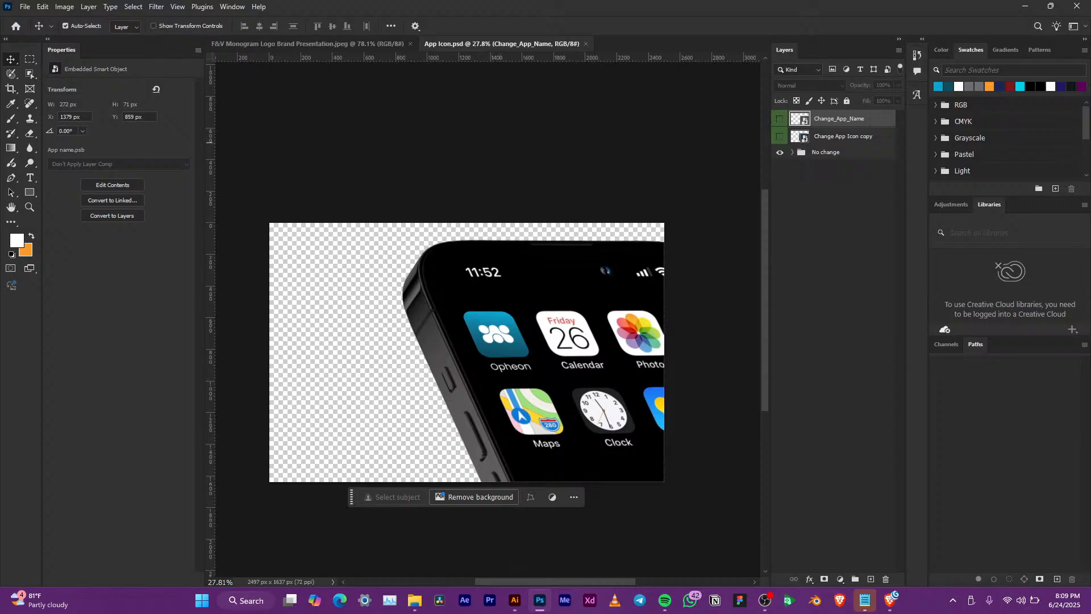
Quick-export the mockup as App Icon.png into PSD FILES > New Design Projects > Opheon on drive G, then close the App Icon document
click(25, 7)
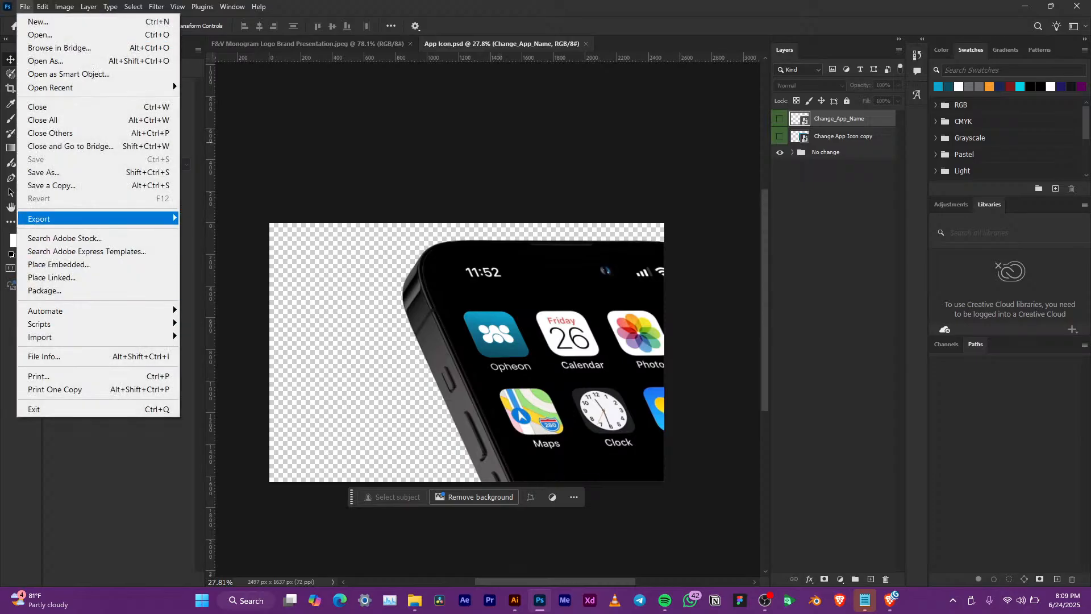
mouse_move(85, 219)
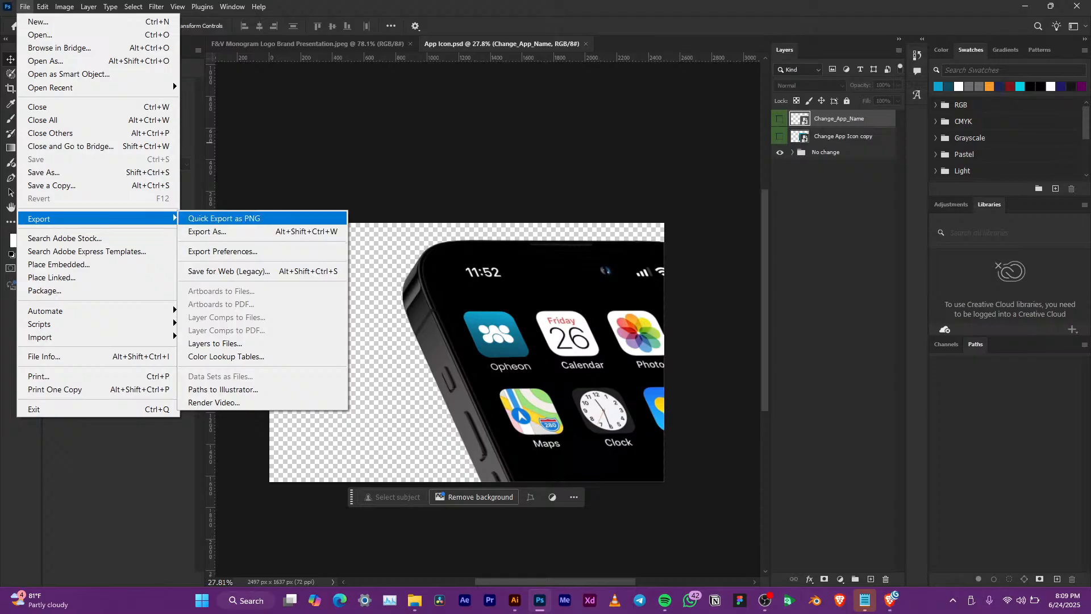
click(224, 218)
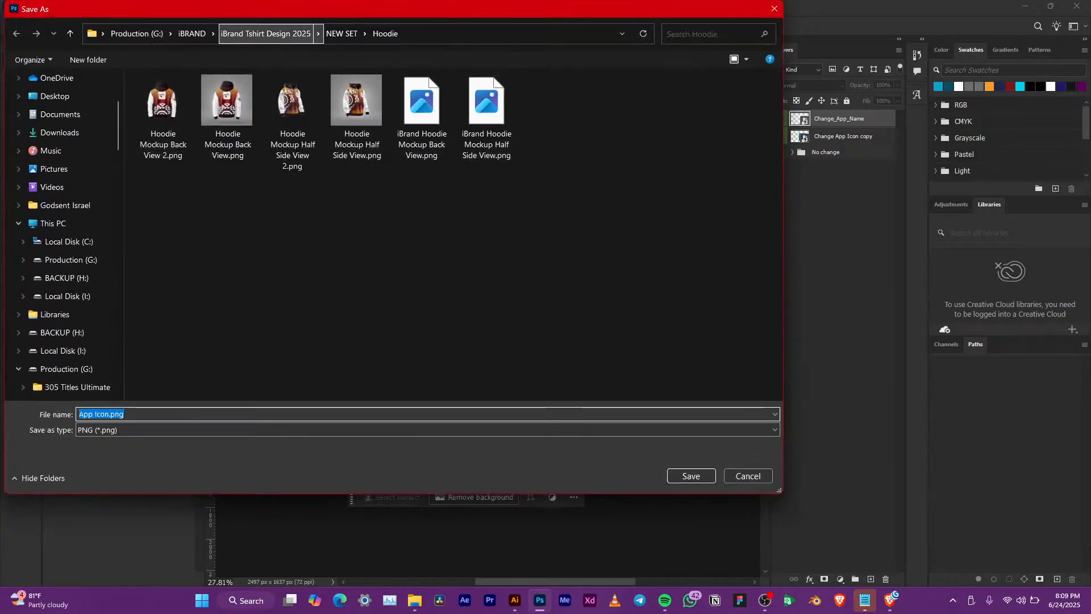
click(137, 34)
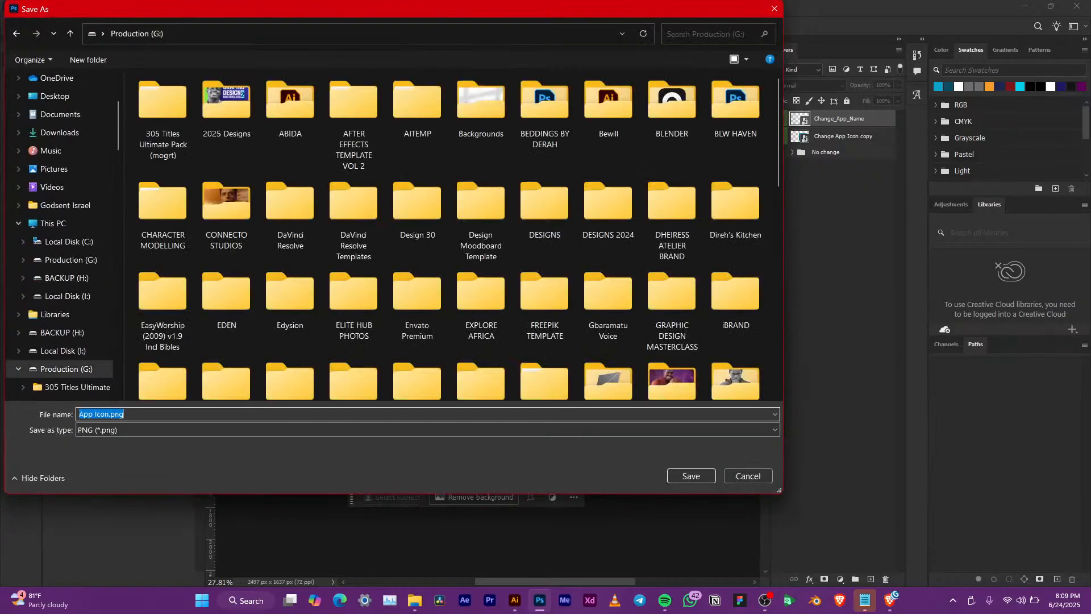
click(417, 208)
key(p)
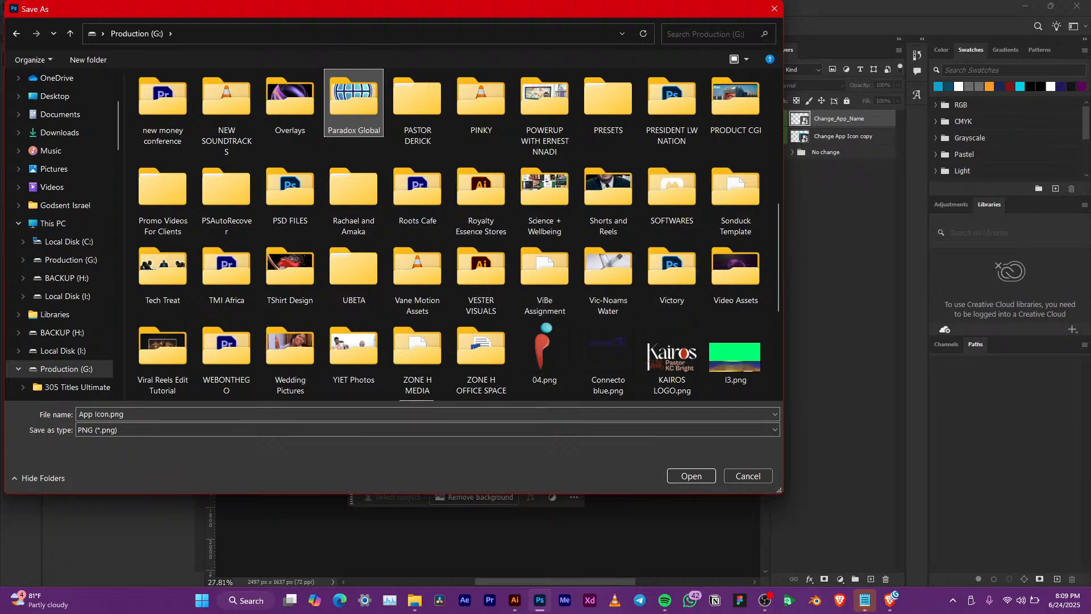
double_click(289, 190)
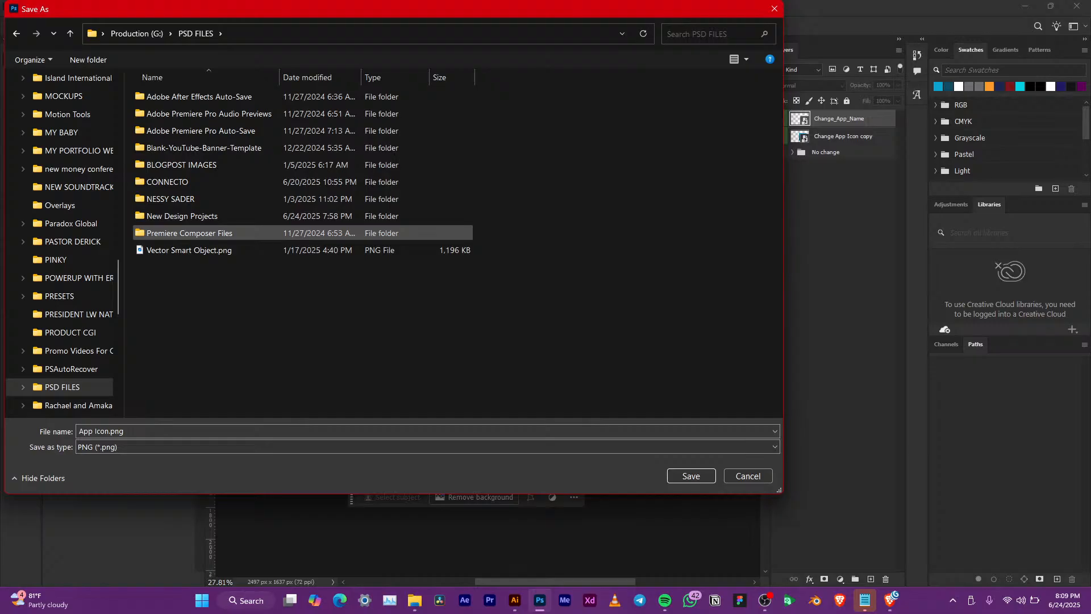
double_click(210, 216)
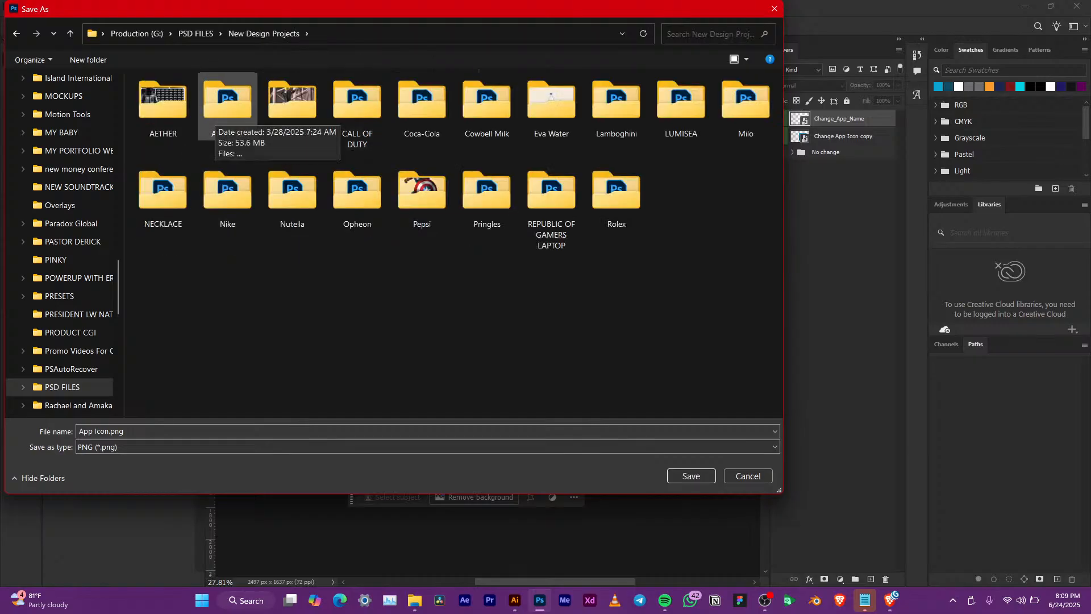
click(227, 103)
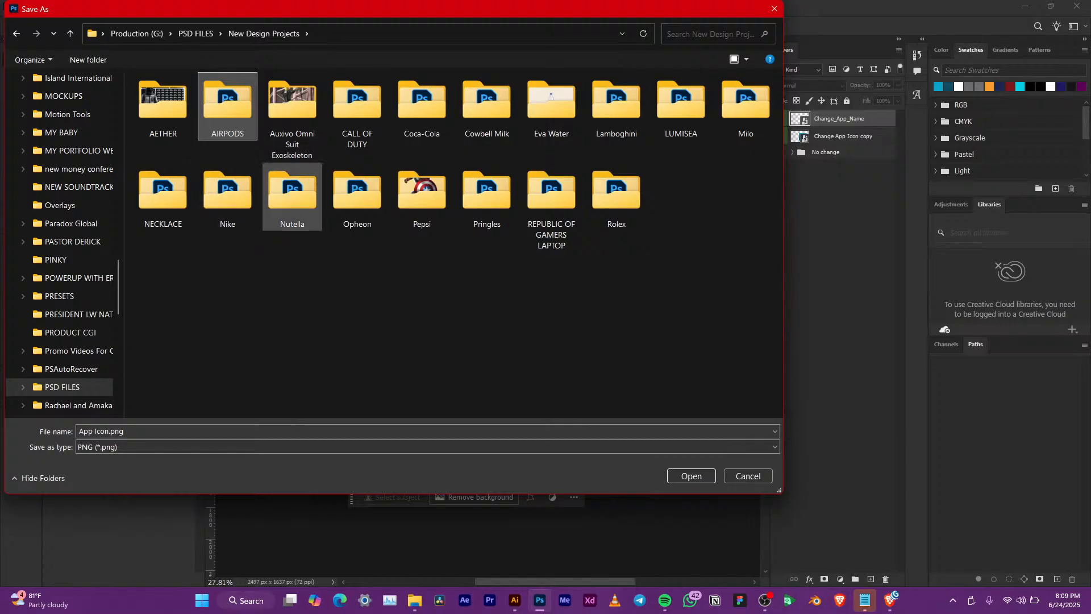
double_click(357, 193)
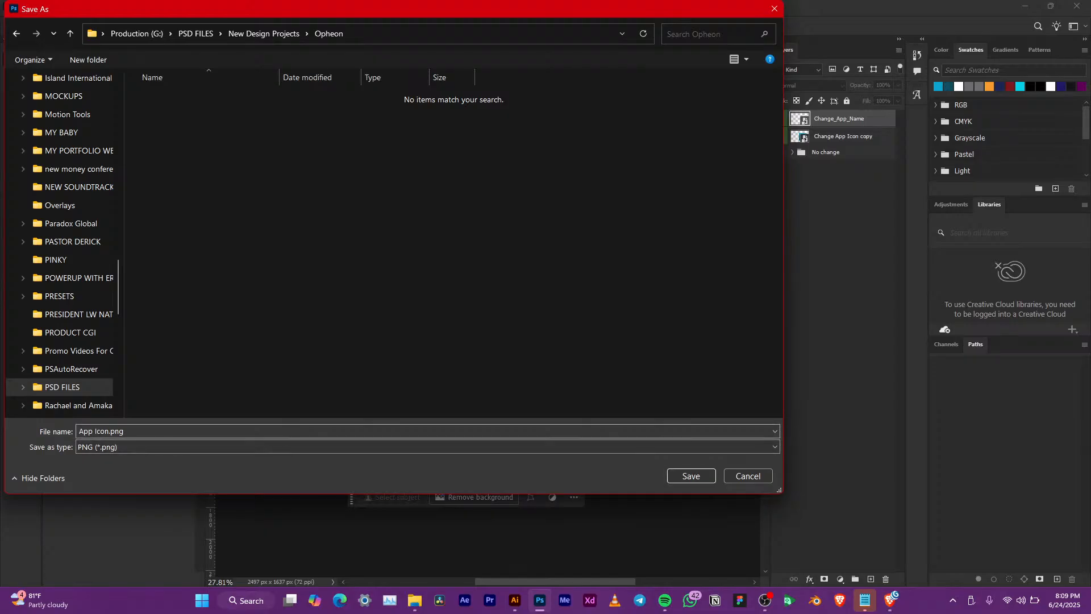
click(691, 475)
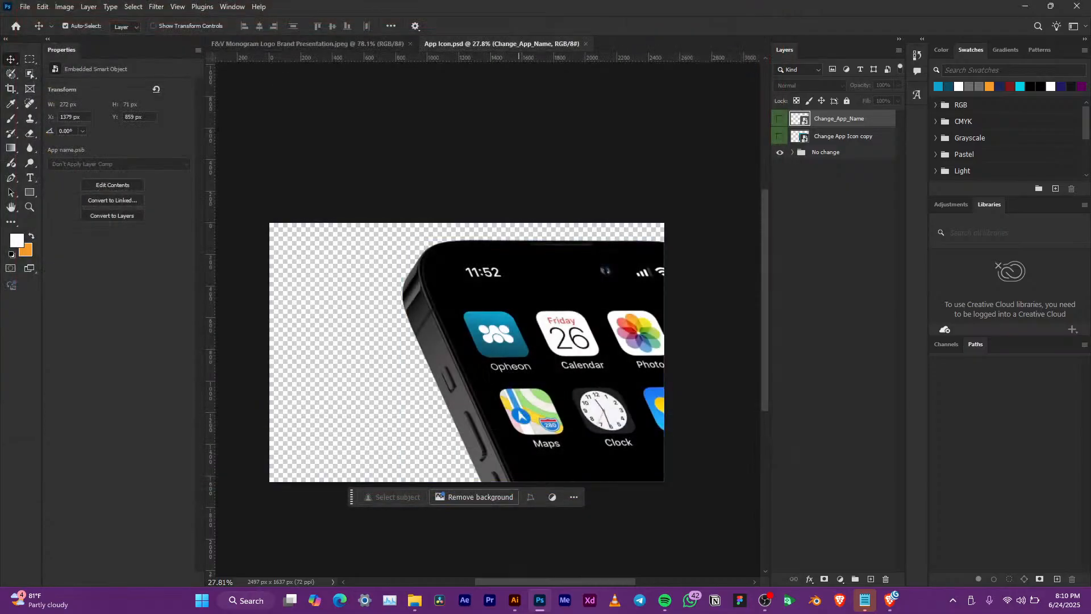
key(ctrl+w)
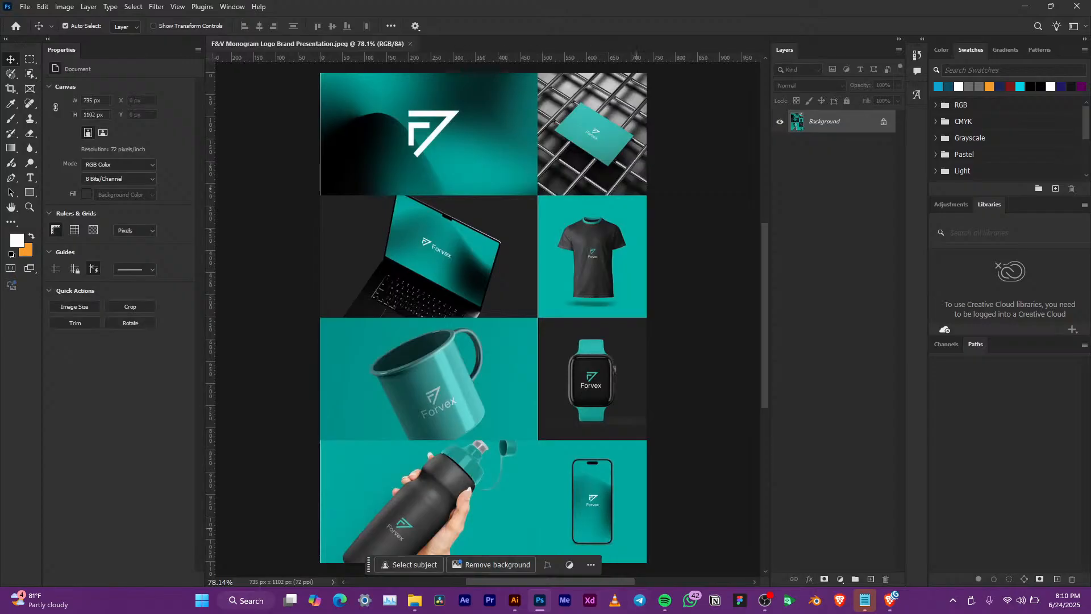
Switch to Illustrator and select the yellow tile in the Orpheon brand layout
click(515, 601)
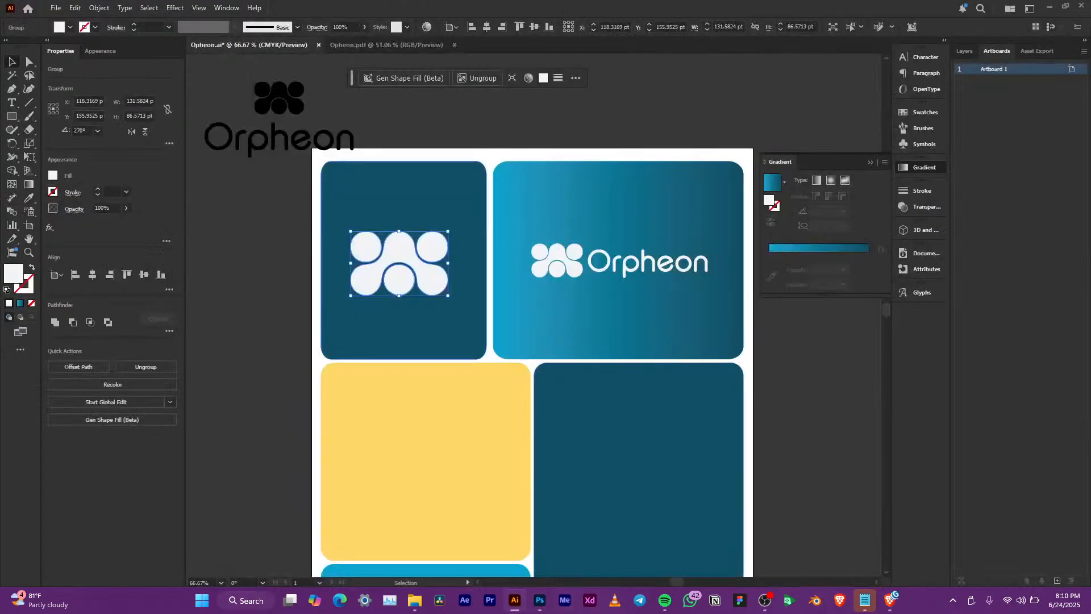
scroll(501, 324, down, 3)
click(425, 325)
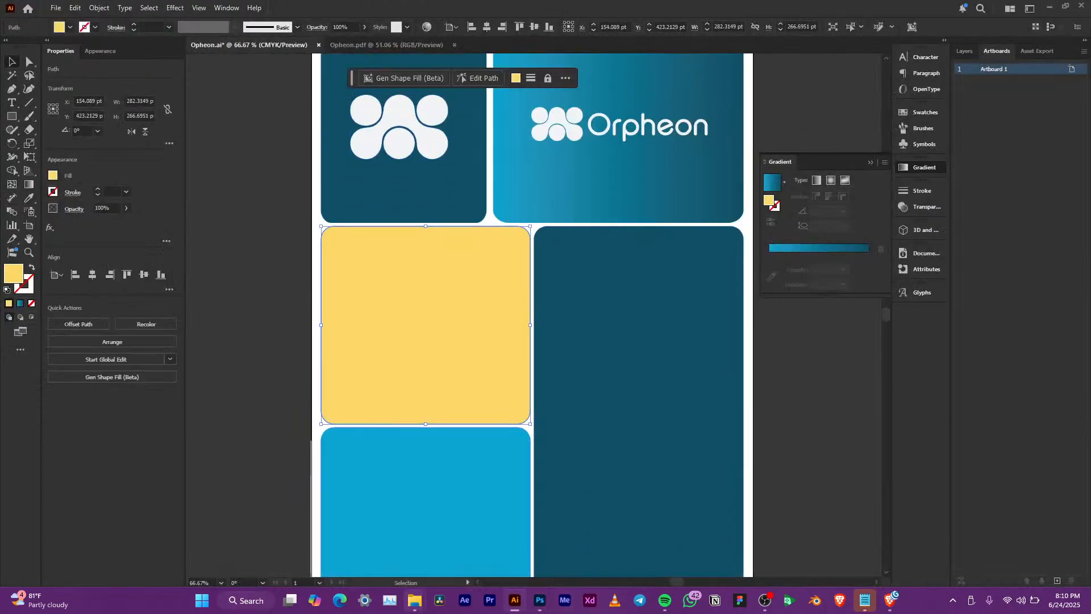
Open the Opheon folder inside New Design Projects in File Explorer
click(414, 600)
click(475, 543)
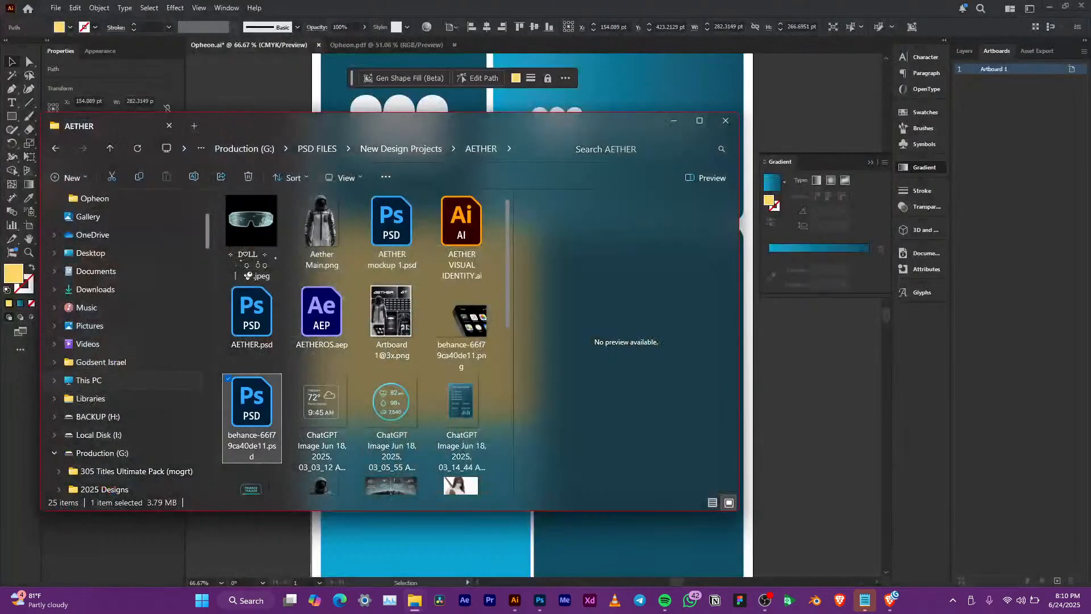
click(675, 121)
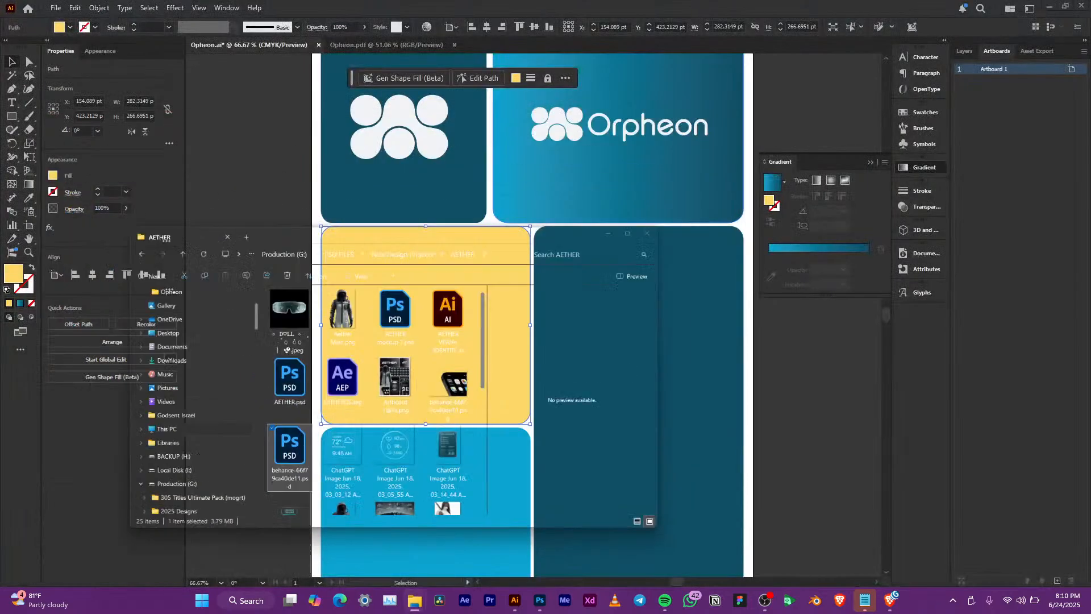
mouse_move(414, 600)
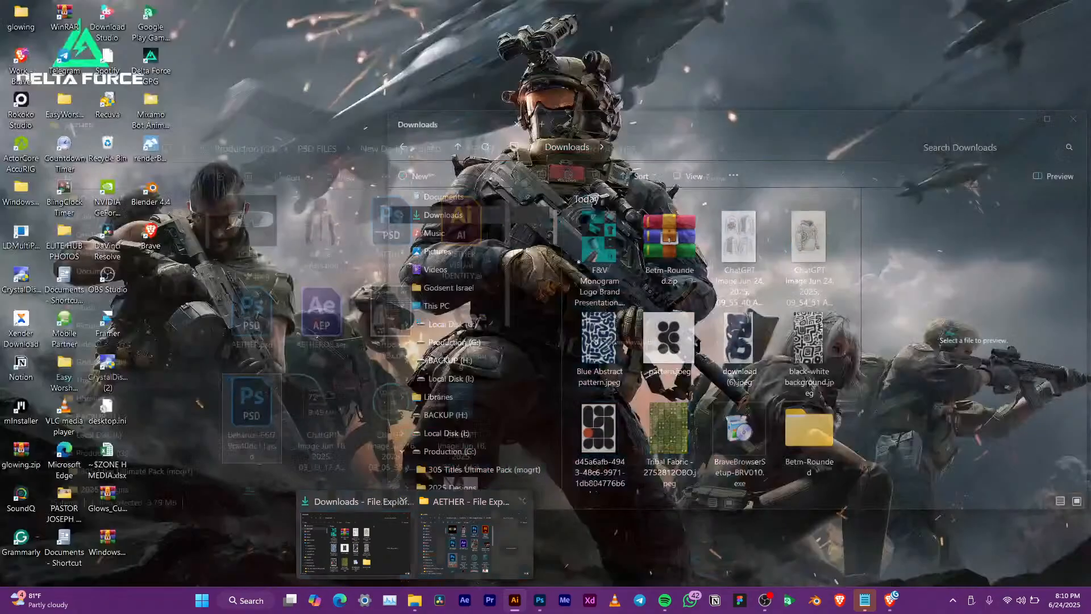
click(475, 540)
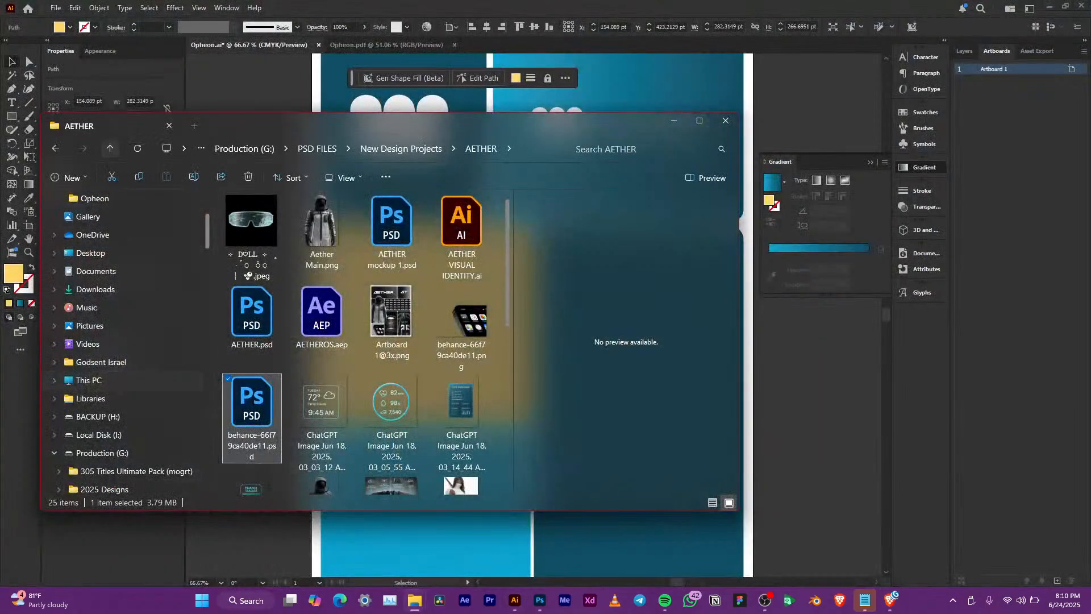
click(110, 148)
scroll(369, 286, down, 4)
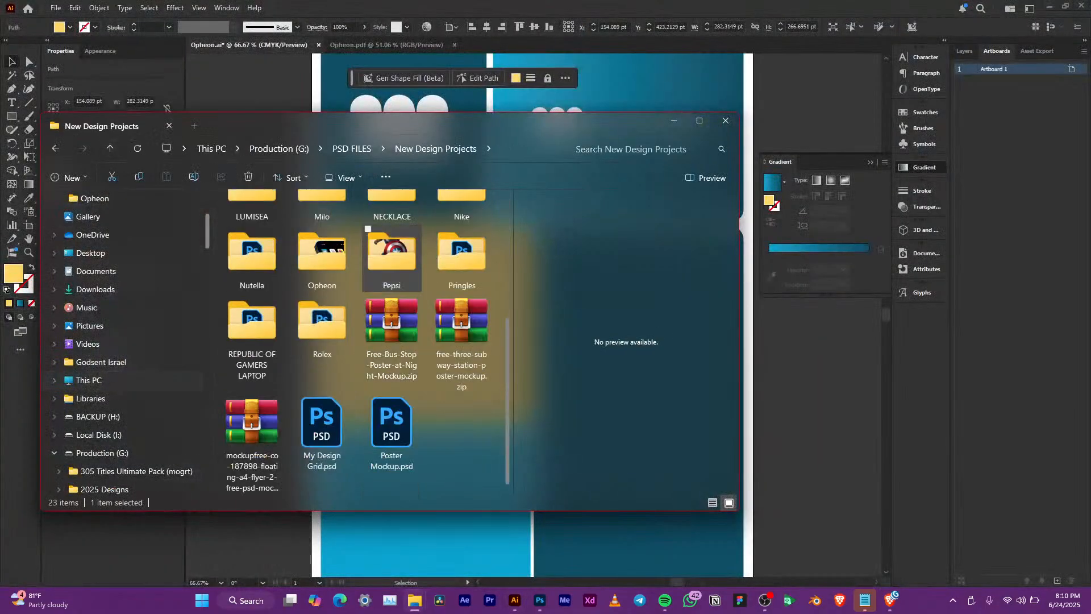
scroll(375, 271, up, 4)
scroll(375, 271, down, 4)
double_click(327, 266)
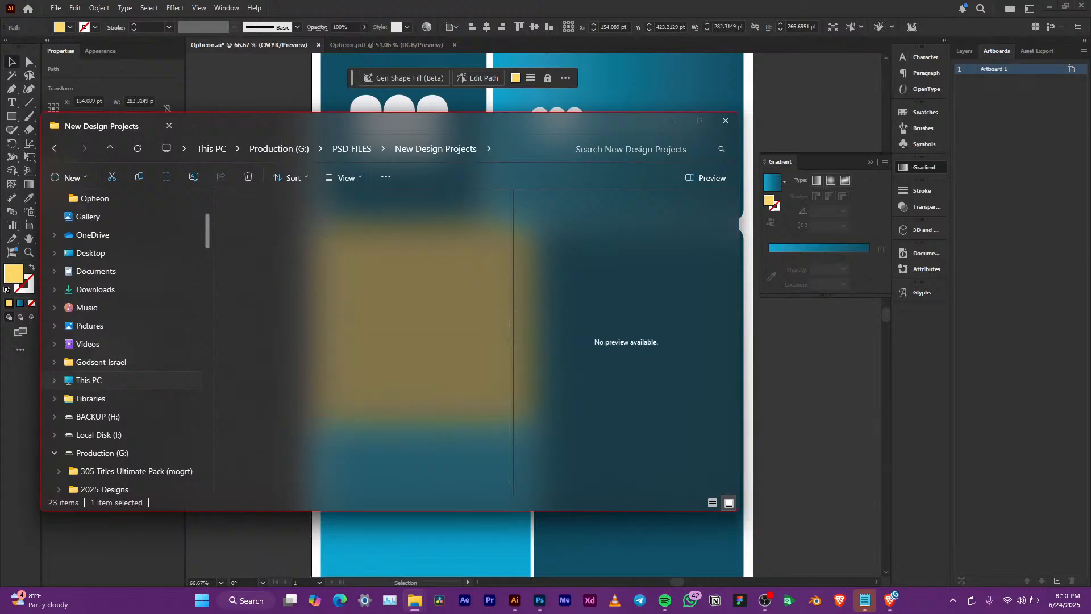
Place App Icon.png from the Opheon folder into the open Illustrator layout
click(252, 228)
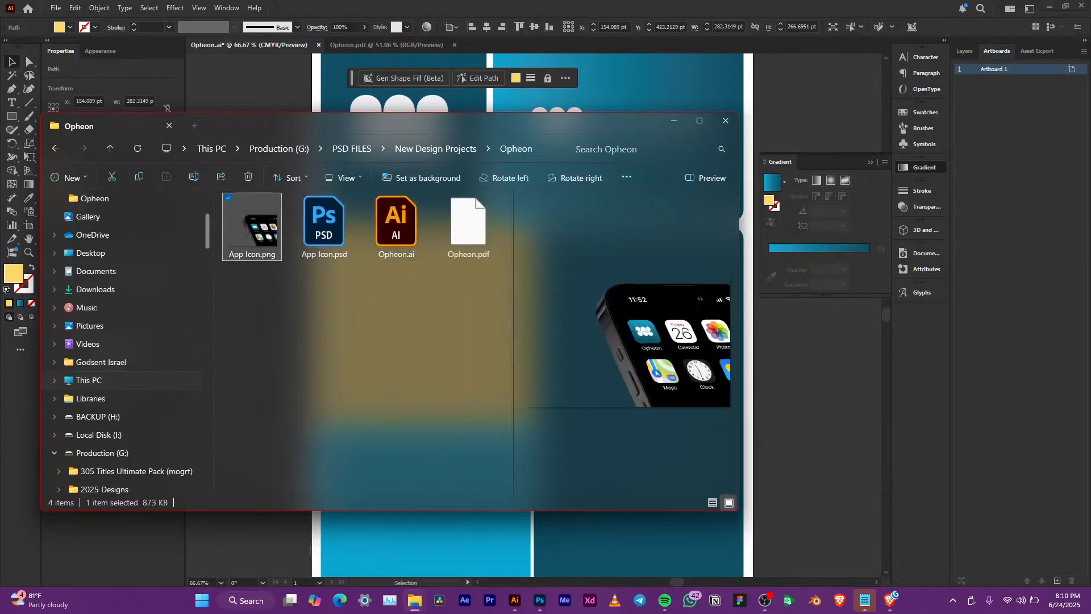
drag(252, 228, 539, 537)
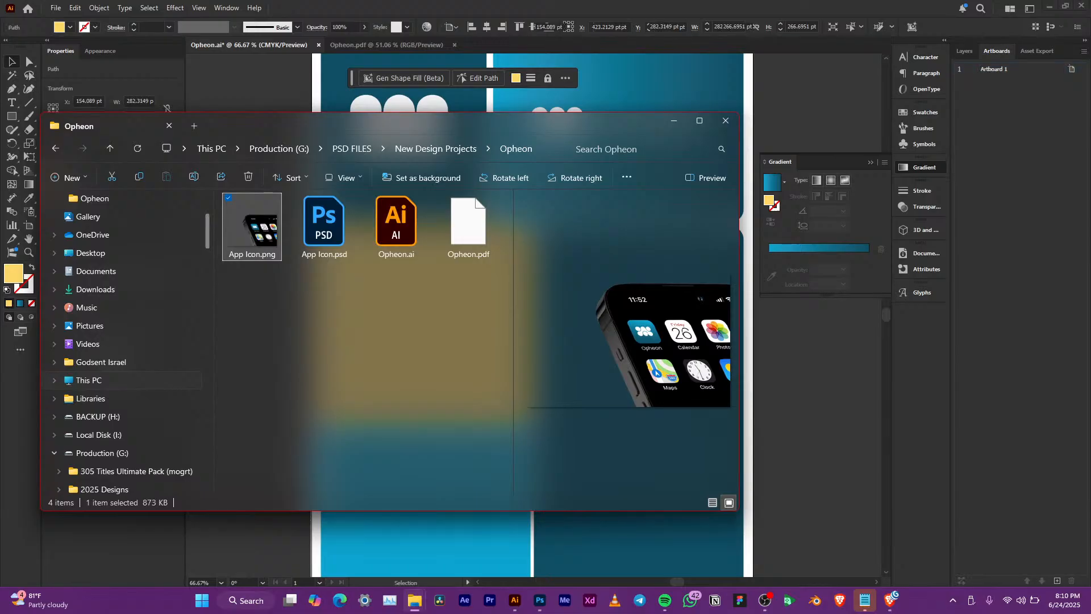
key(alt+Tab)
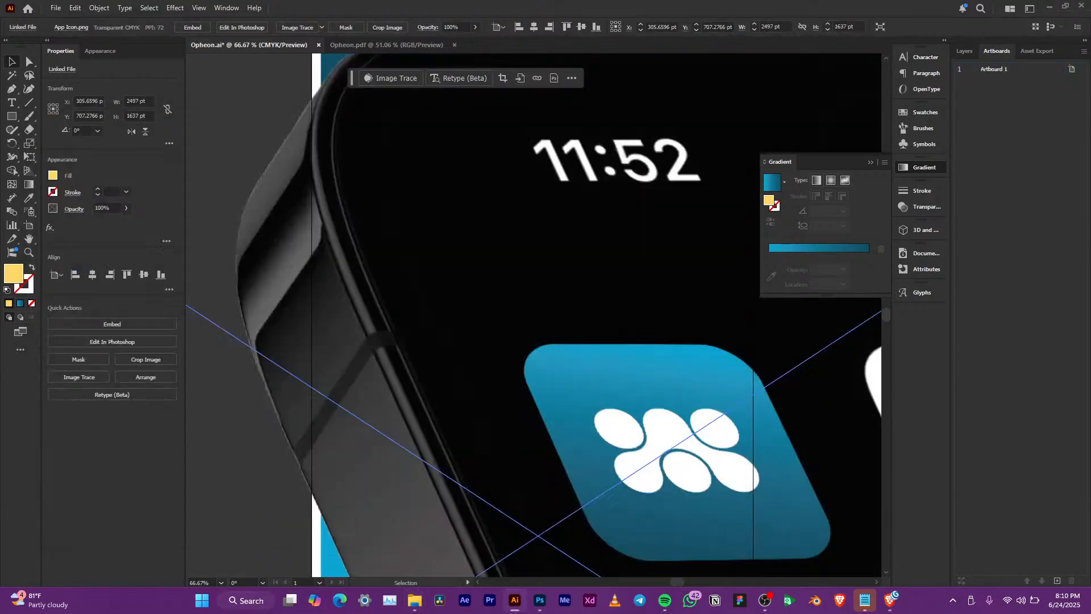
Scale the placed phone image down to about 386 pt wide and position it over the yellow tile
scroll(441, 325, down, 6)
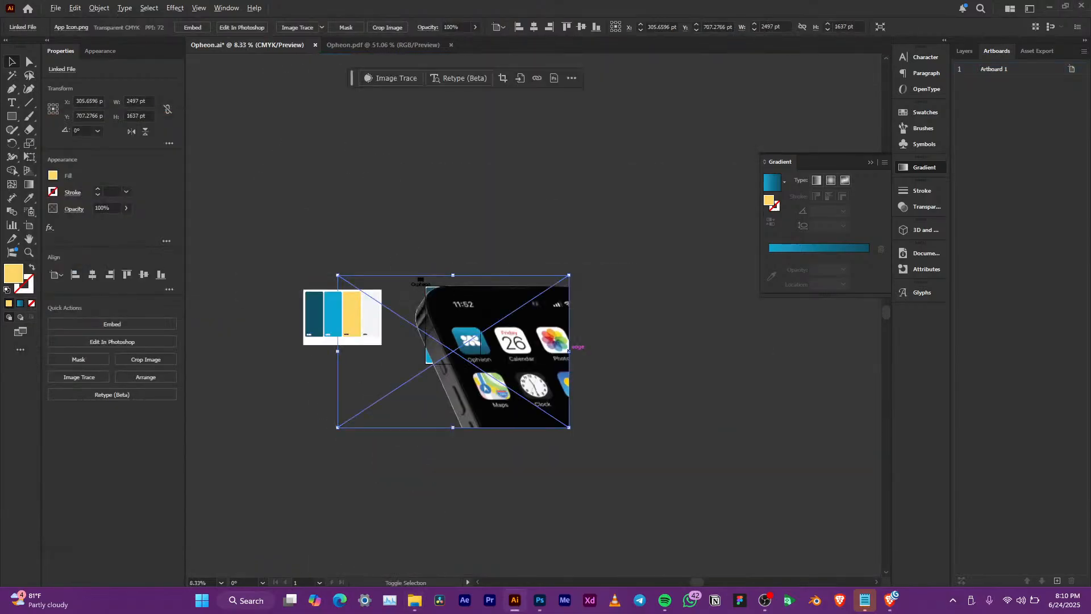
drag(569, 352, 470, 350)
scroll(447, 345, up, 1)
scroll(445, 344, up, 4)
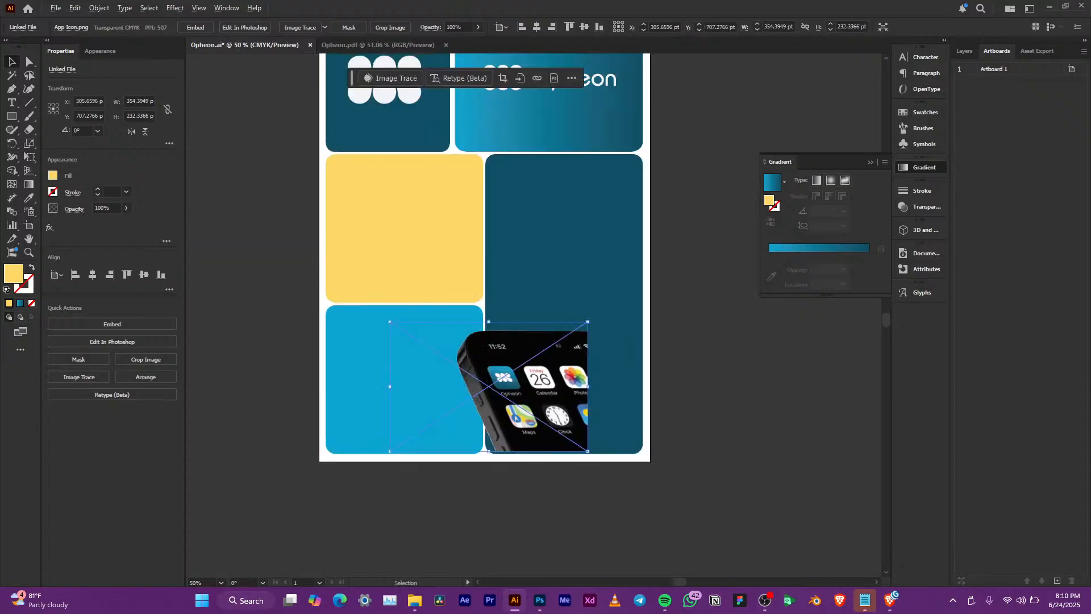
drag(540, 373, 483, 233)
Try to bring the yellow tile in front of the phone image
click(418, 159)
key(a)
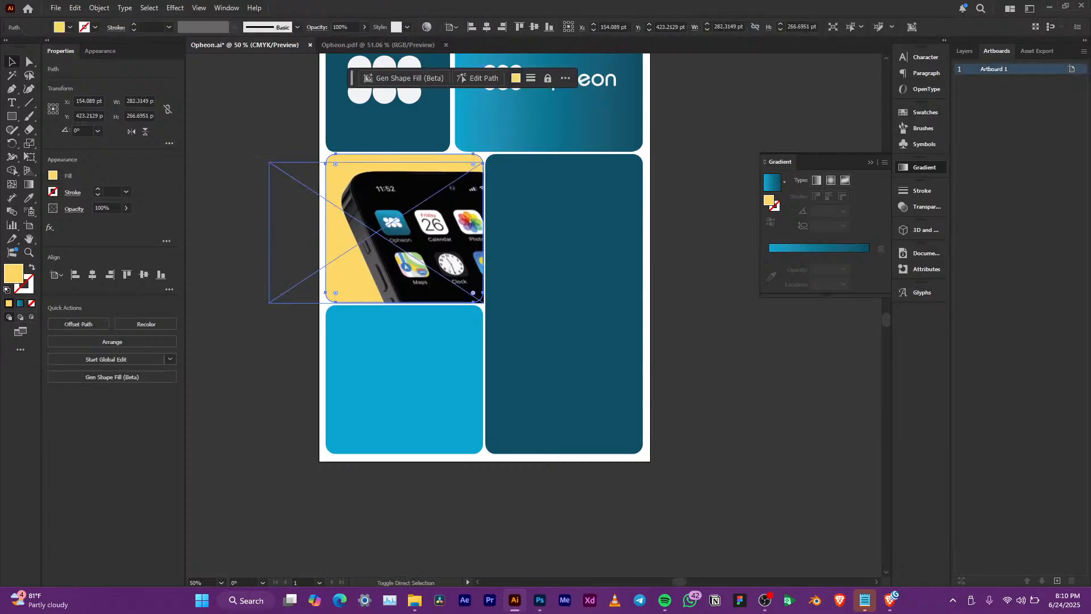
key(ctrl+shift+bracketright)
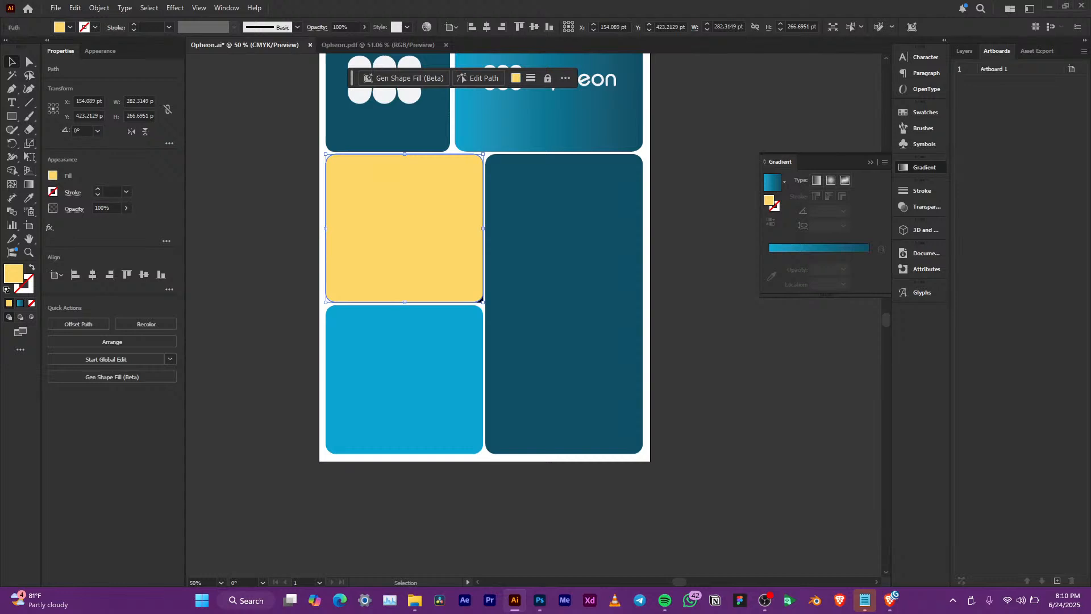
key(ctrl+z)
Enlarge the phone image to about 401 pt wide so it overlaps the yellow tile's lower edge, and embed it
click(384, 301)
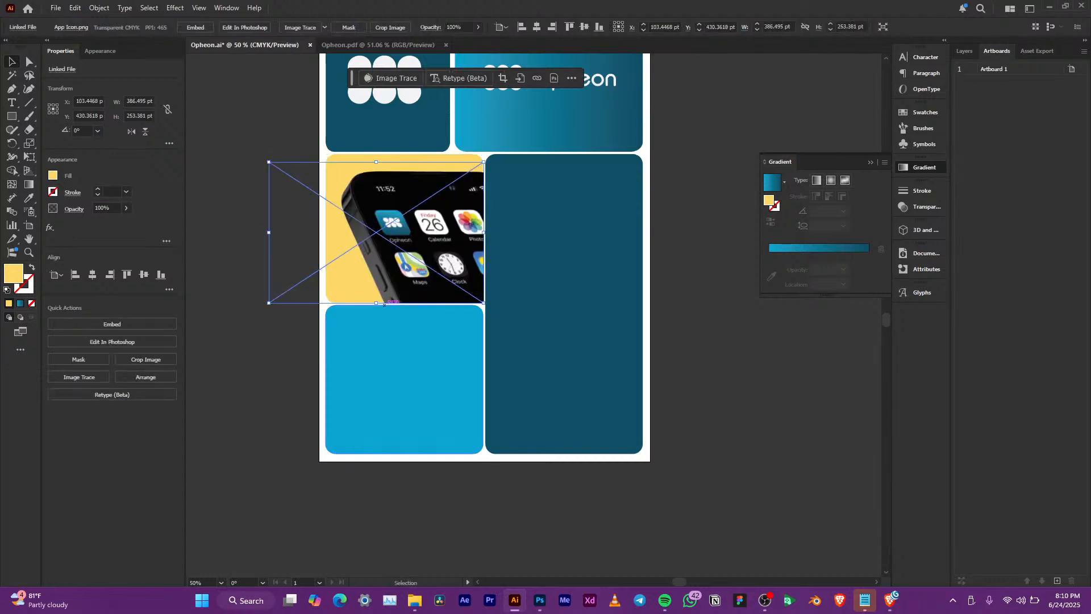
drag(376, 304, 377, 308)
click(196, 27)
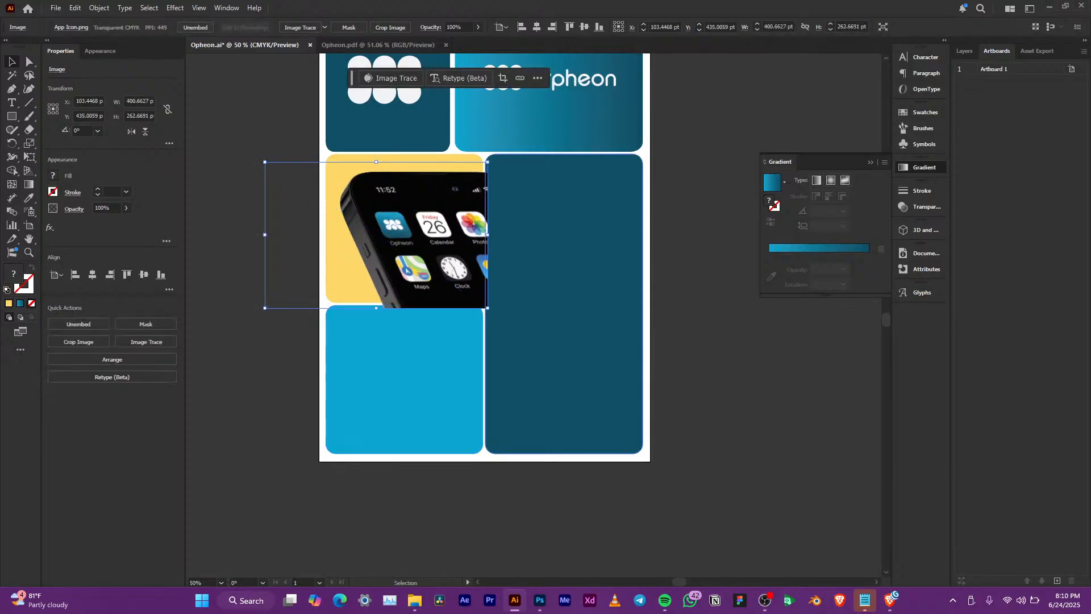
Bring the yellow tile to the front, clip the phone image to it with a clipping mask, and clear the selection
click(398, 158)
key(ctrl+shift+])
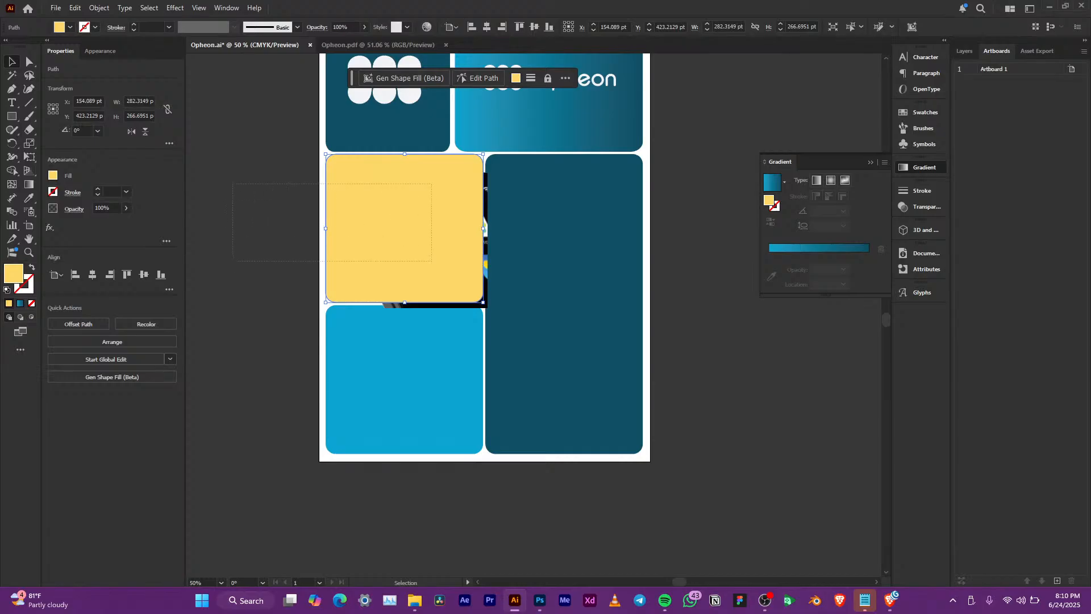
drag(437, 268, 437, 267)
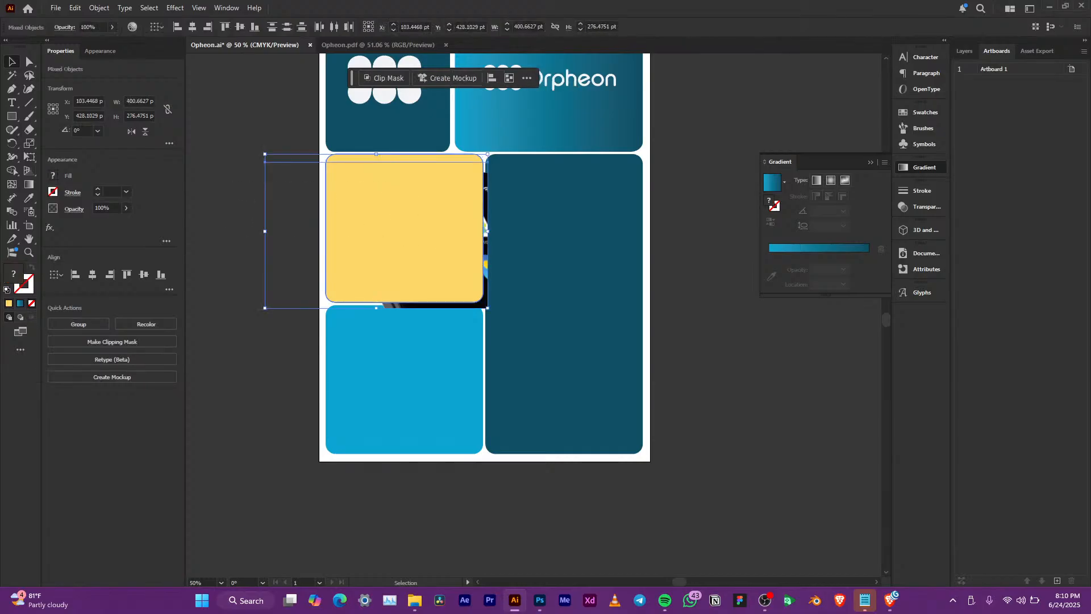
key(a)
key(ctrl+7)
key(v)
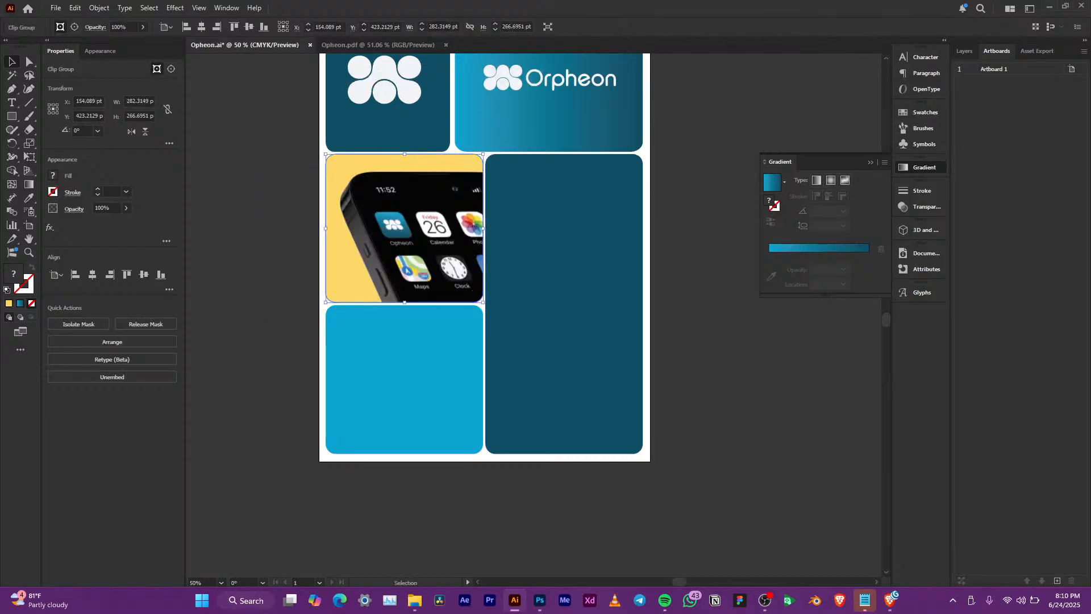
key(ctrl+shift+a)
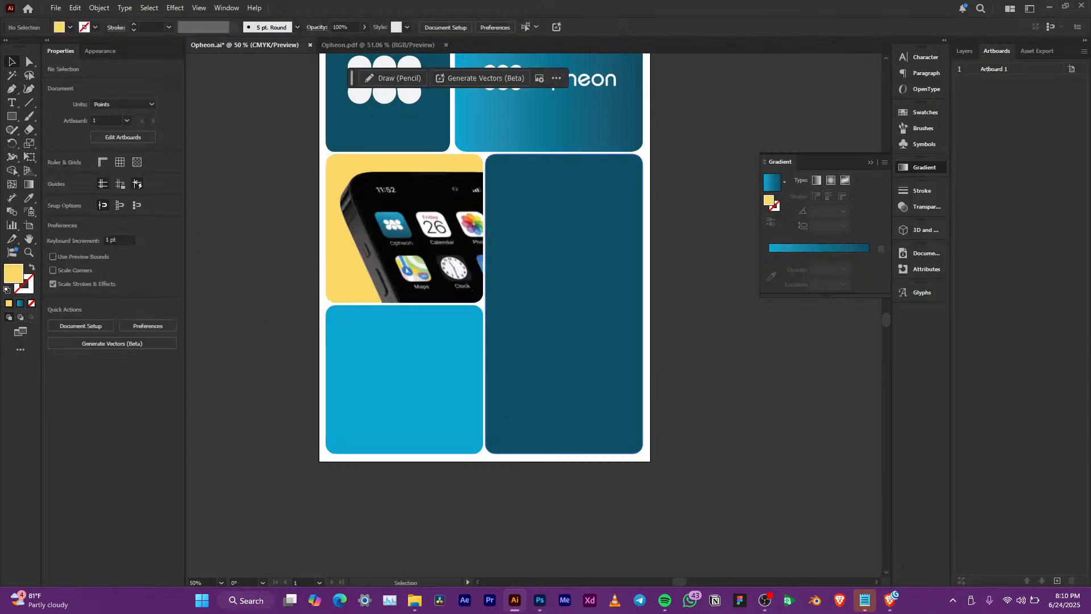
Examine the clipped phone tile and the tall empty dark blue tile beside it
key(ctrl+1)
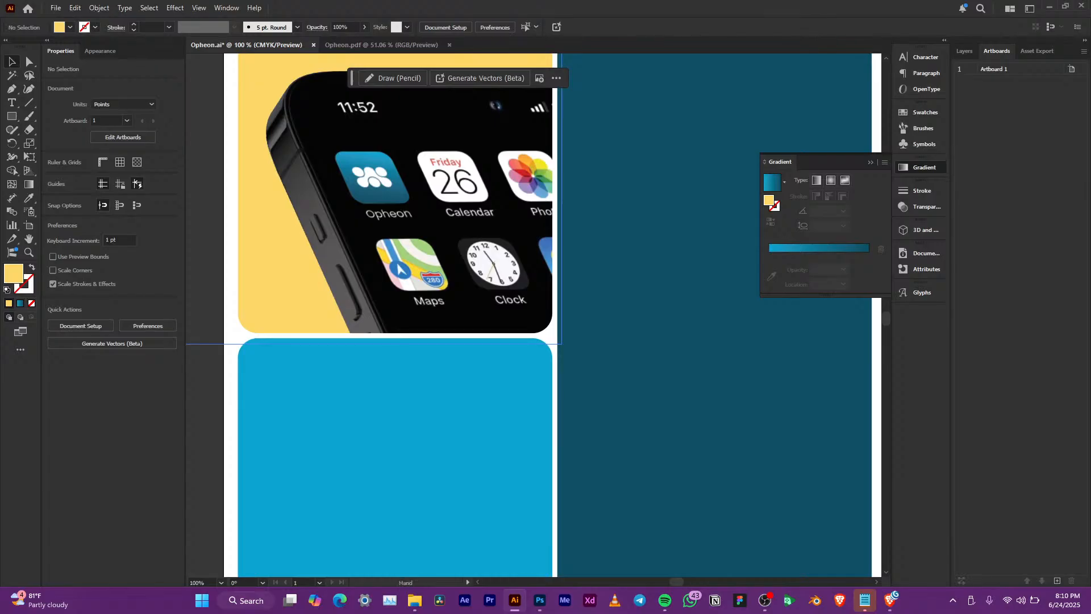
drag(409, 205, 410, 233)
scroll(410, 233, down, 2)
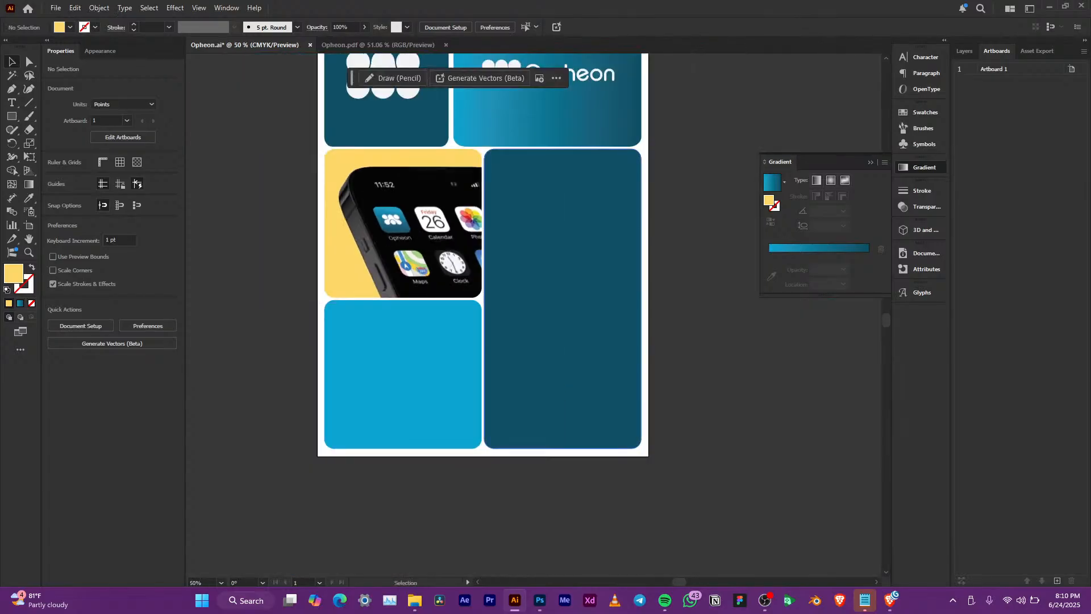
click(545, 262)
key(ctrl+1)
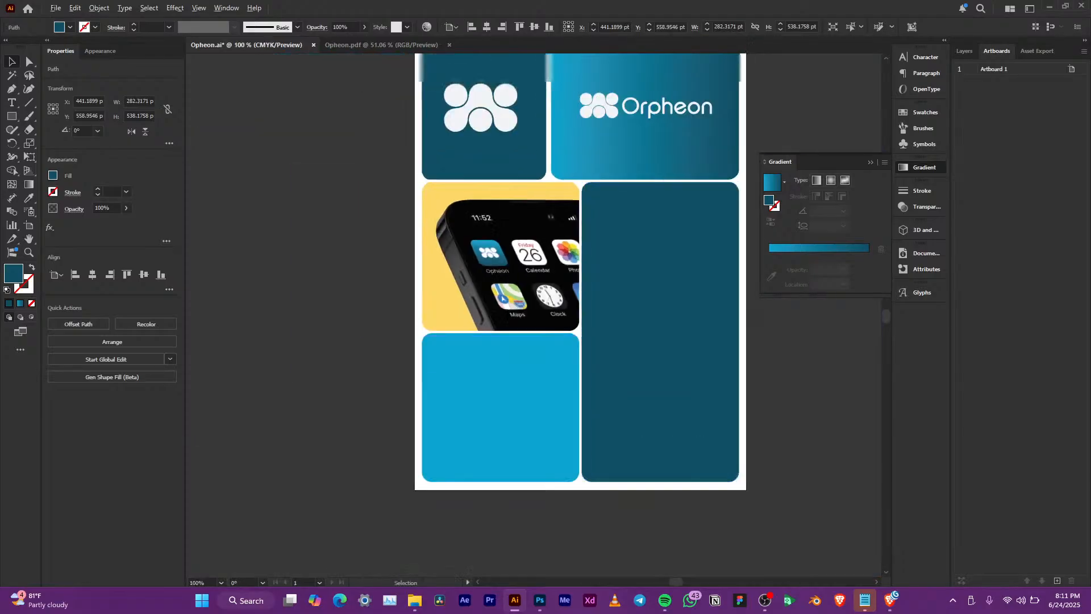
drag(579, 336, 521, 357)
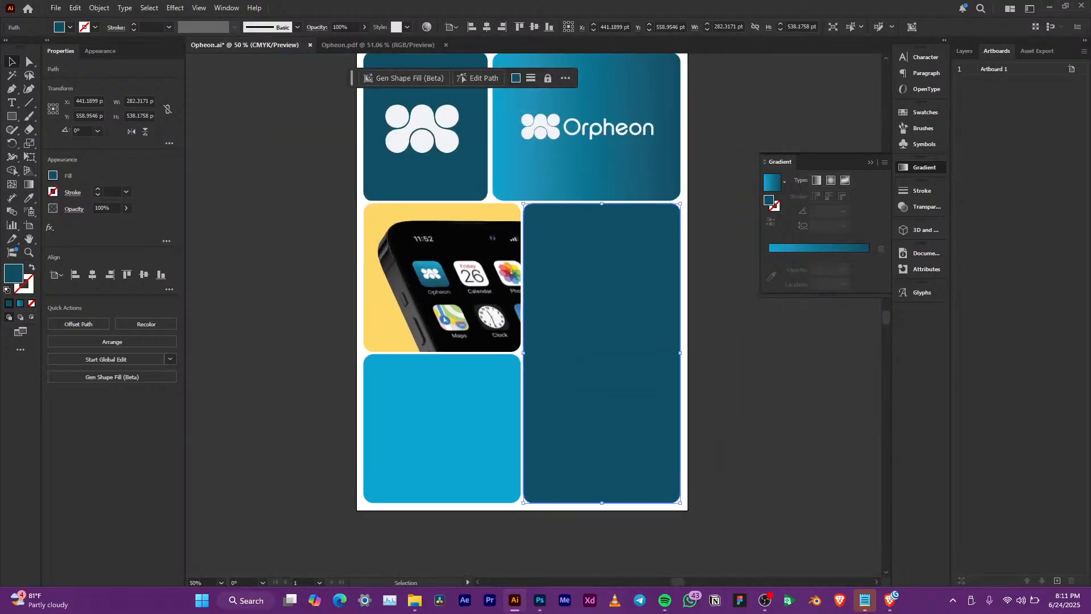
scroll(588, 295, down, 3)
scroll(585, 294, up, 4)
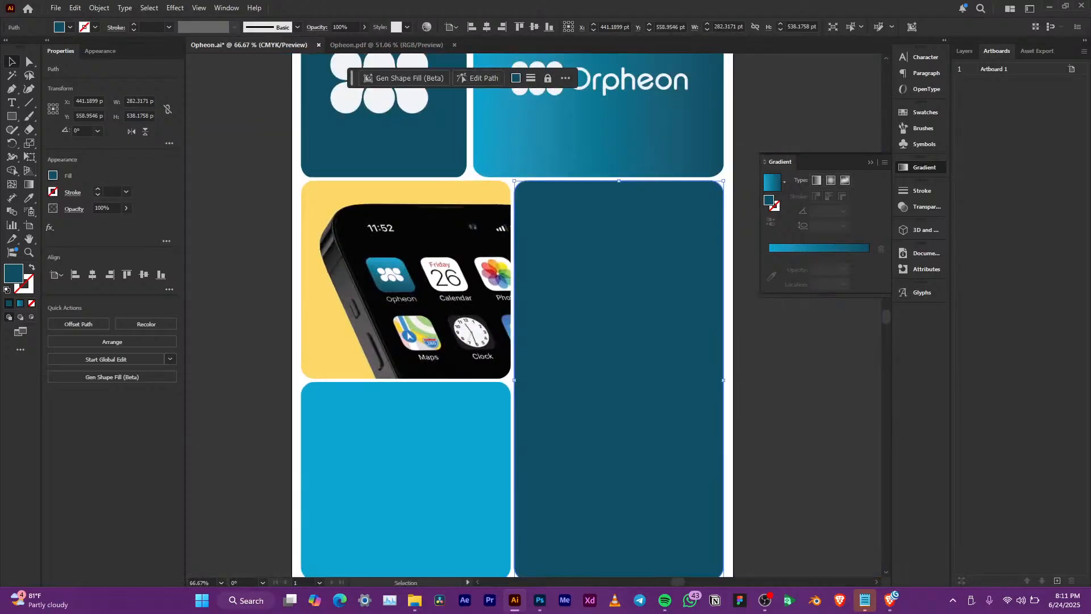
Switch to Photoshop, bring up the Opheon folder in File Explorer and duplicate its tab, returning to the original one
click(540, 600)
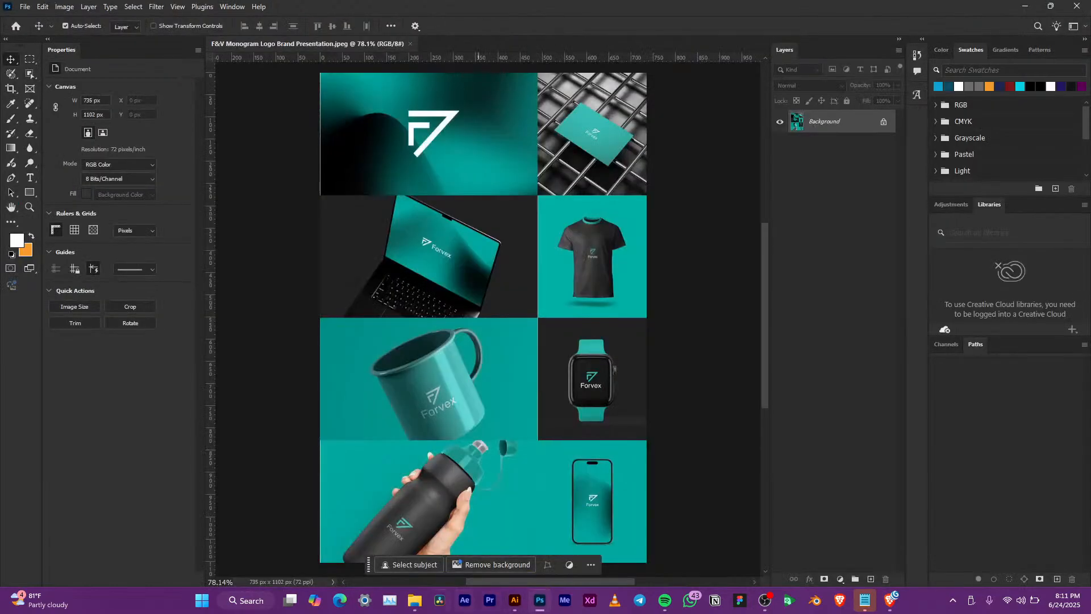
click(415, 600)
click(476, 539)
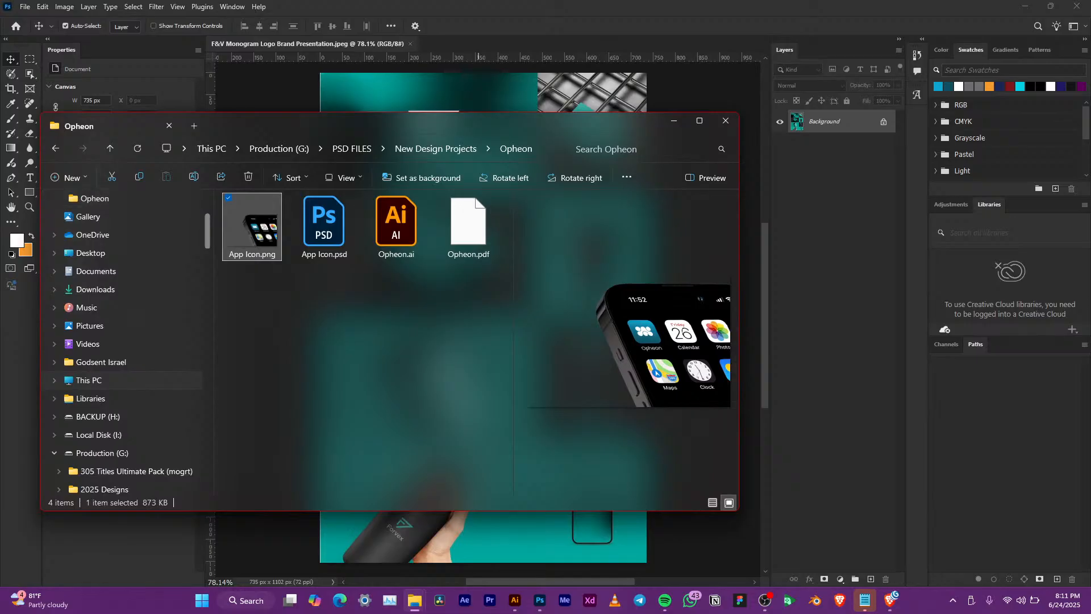
right_click(119, 127)
click(165, 196)
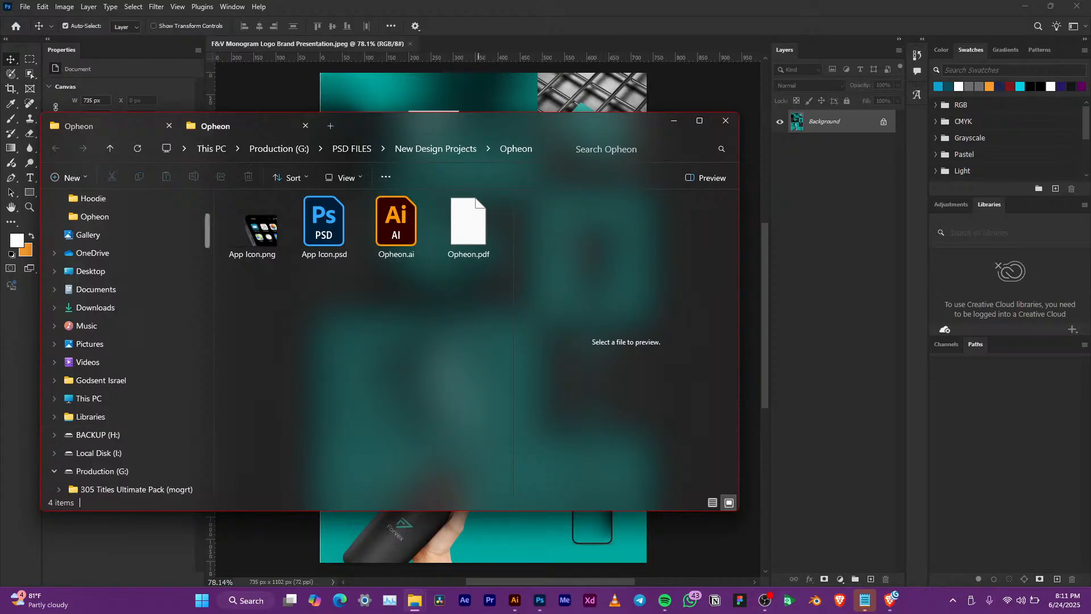
click(108, 127)
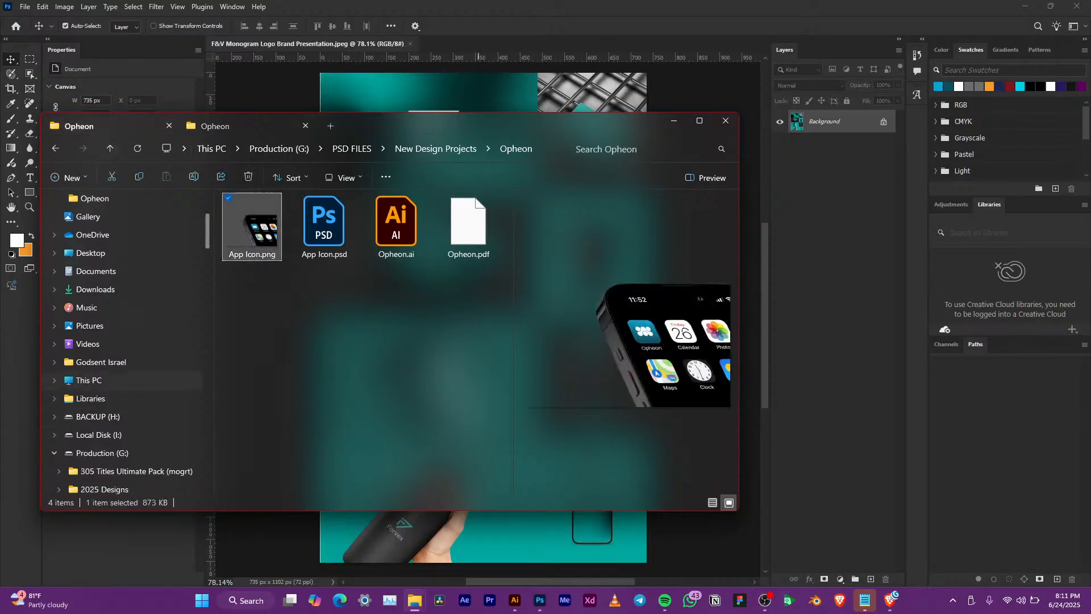
Open Free_T-Shirt_Mannequin_Mockup_1.psd from the AETHER project folder in Photoshop
click(110, 148)
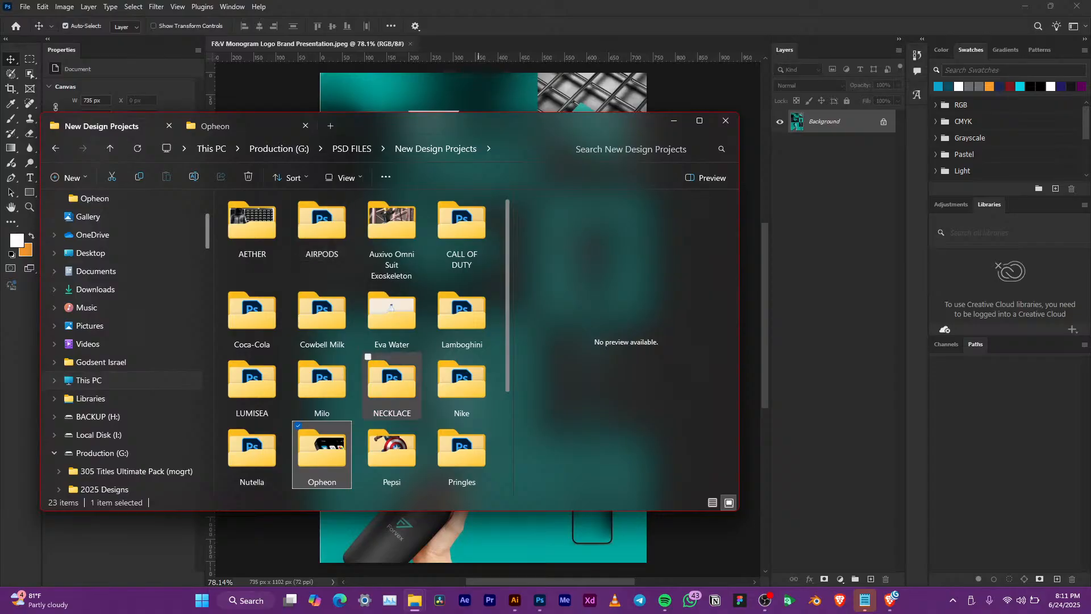
double_click(251, 228)
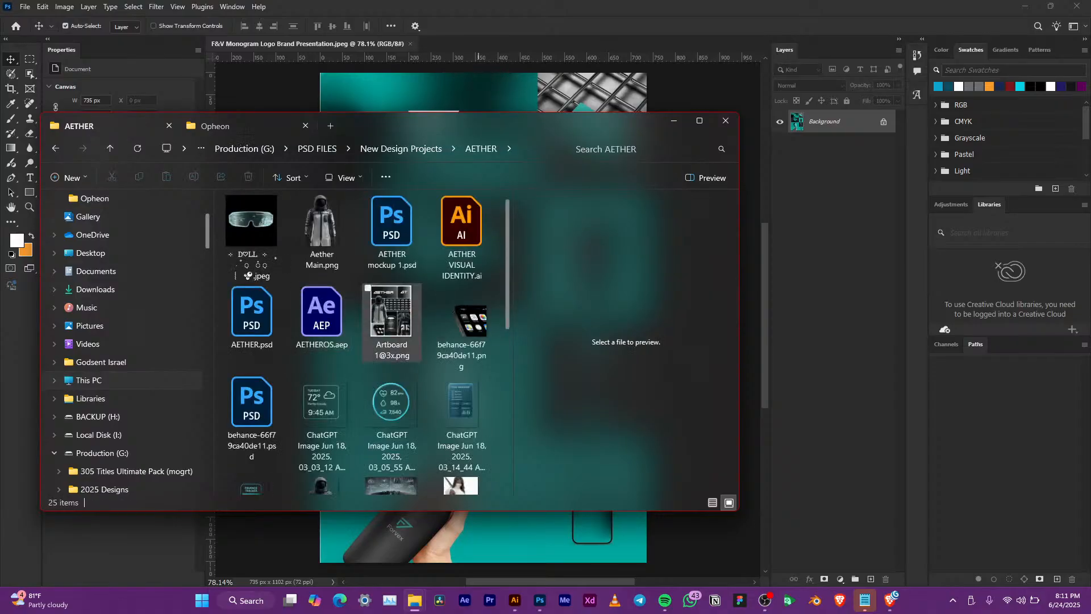
scroll(392, 228, down, 5)
scroll(392, 227, up, 5)
scroll(392, 227, down, 5)
scroll(392, 227, up, 5)
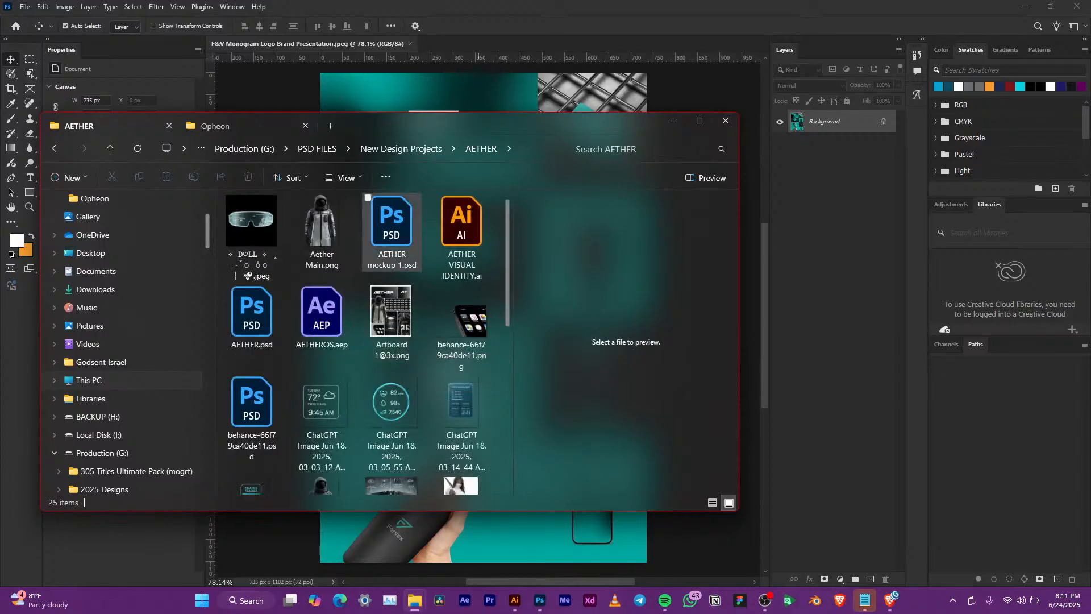
scroll(397, 238, down, 5)
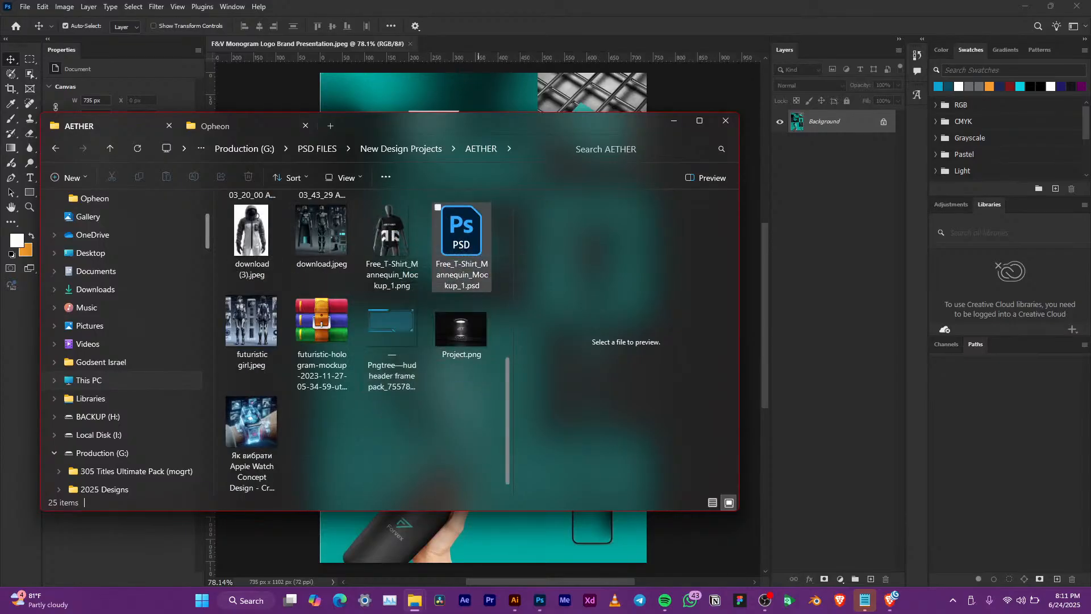
click(462, 244)
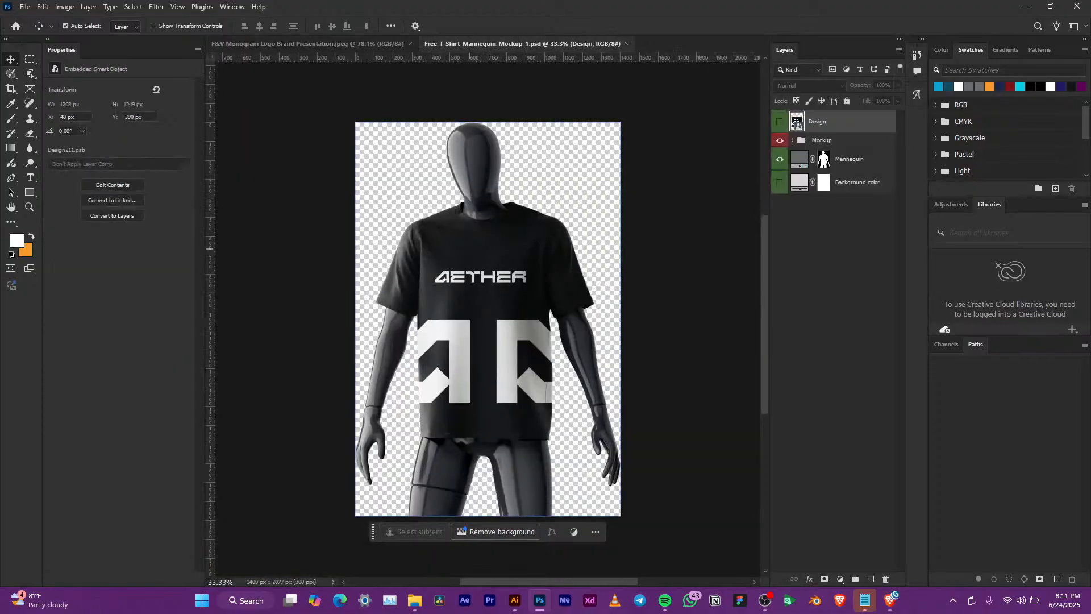
Open the contents of the T-shirt mockup's Design smart object for editing
double_click(797, 121)
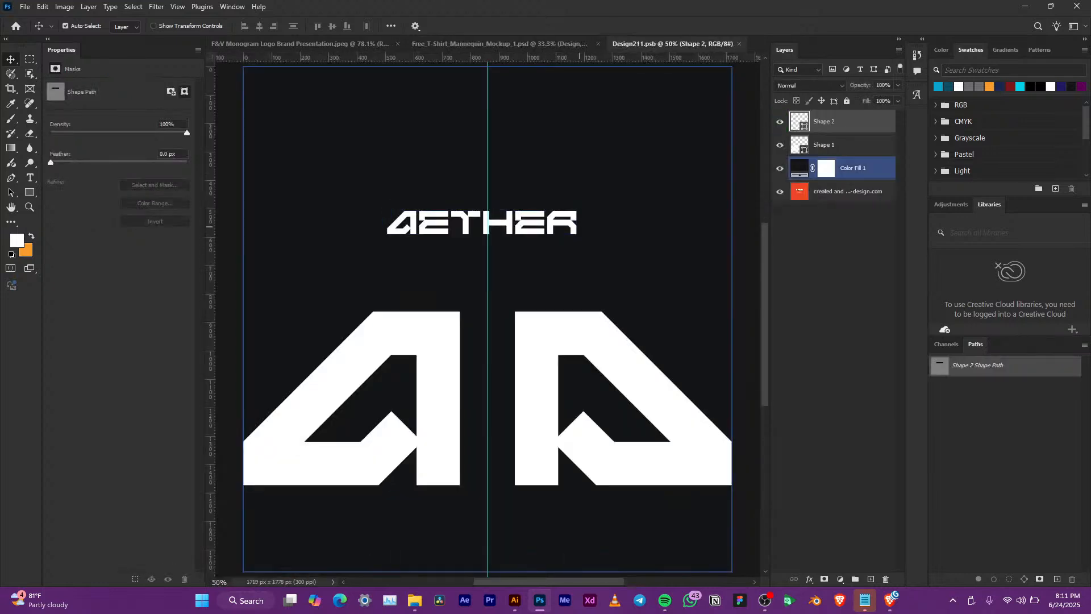
scroll(581, 229, down, 4)
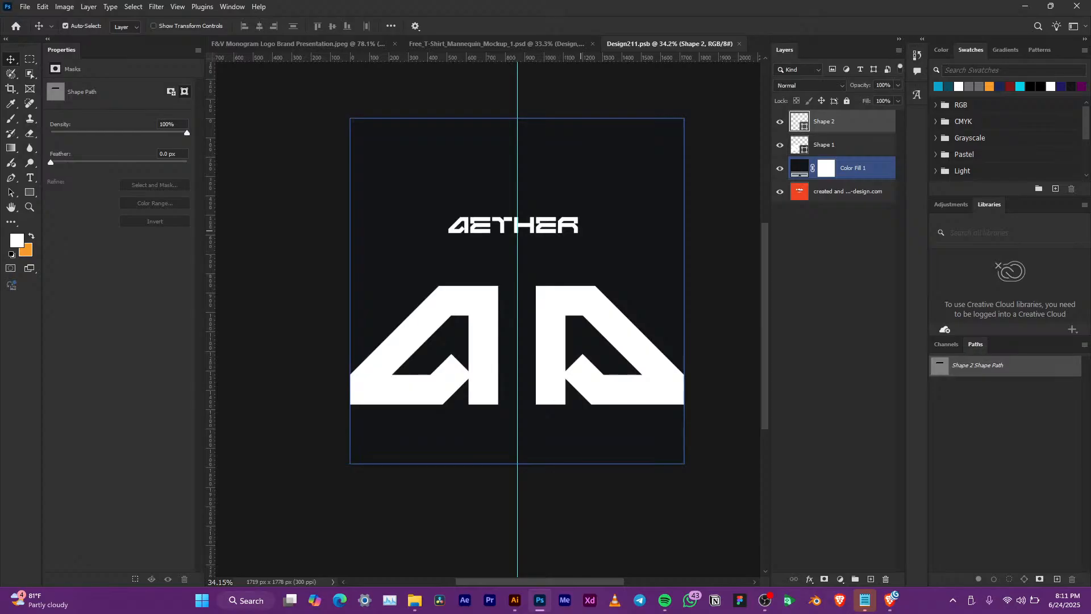
Try to paste an item from the clipboard history into the shirt design as a shape layer
key(super+v)
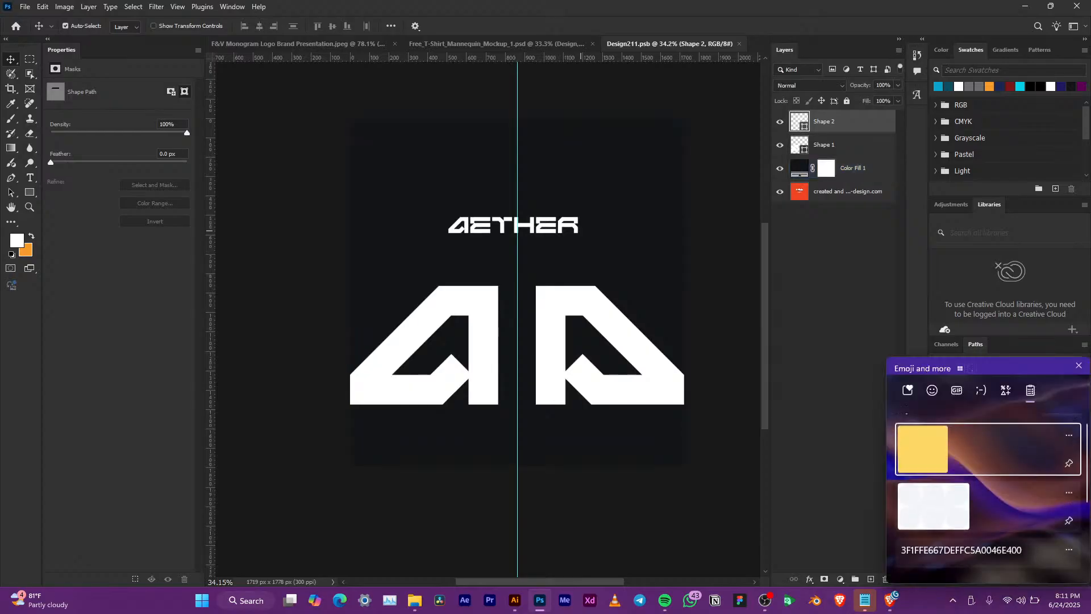
scroll(989, 495, down, 1)
scroll(989, 494, up, 2)
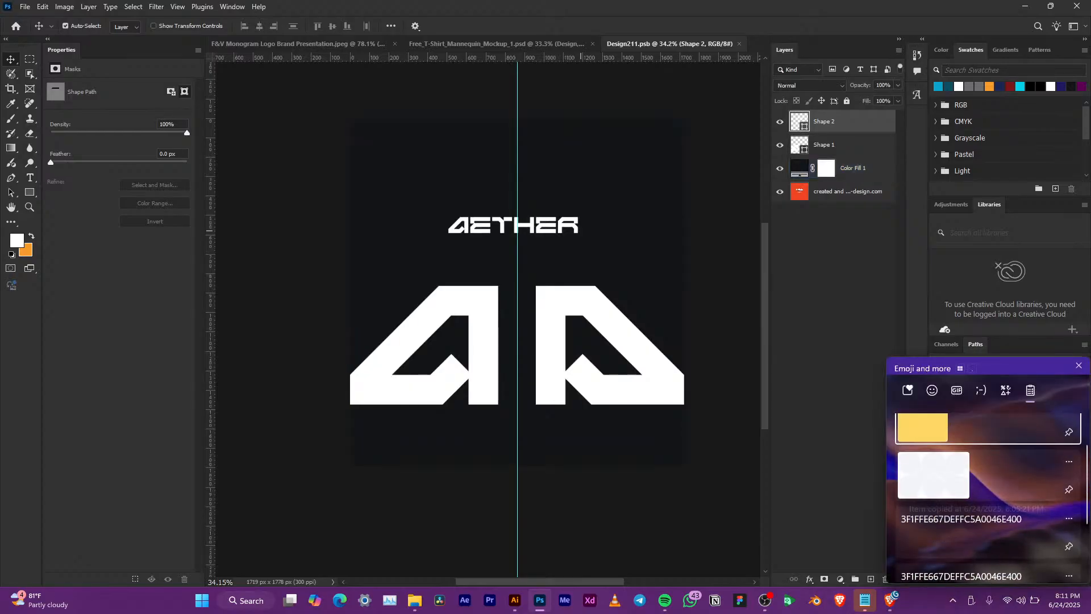
click(983, 476)
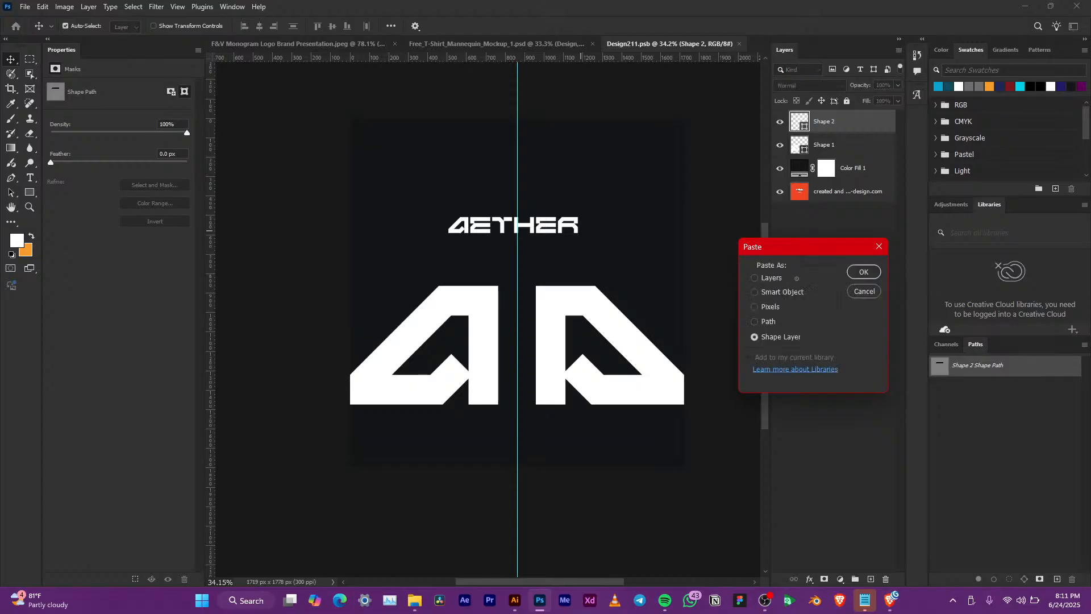
click(864, 272)
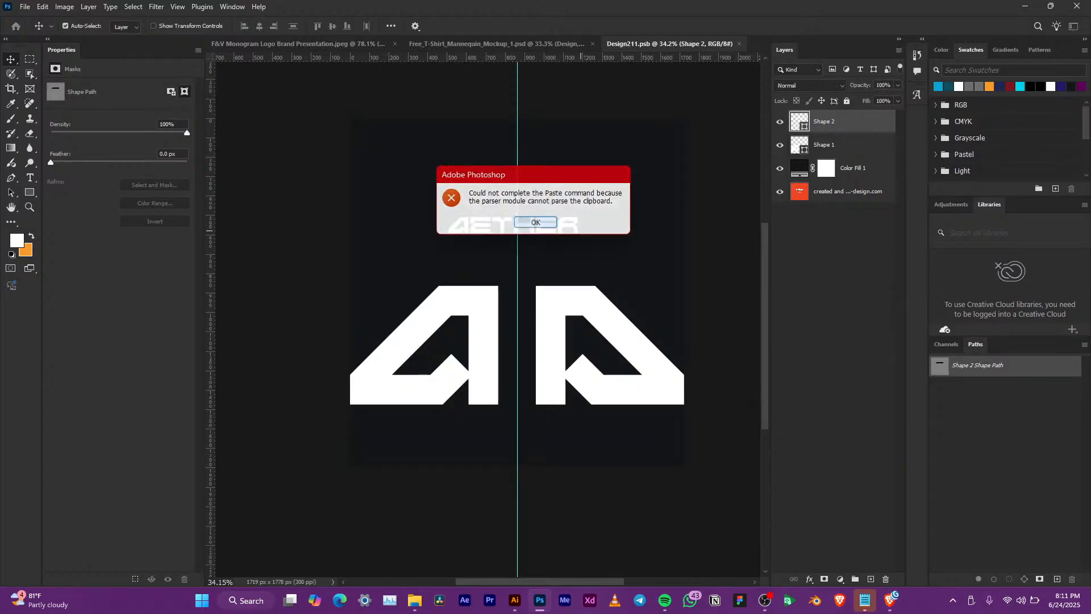
key(Return)
key(super+v)
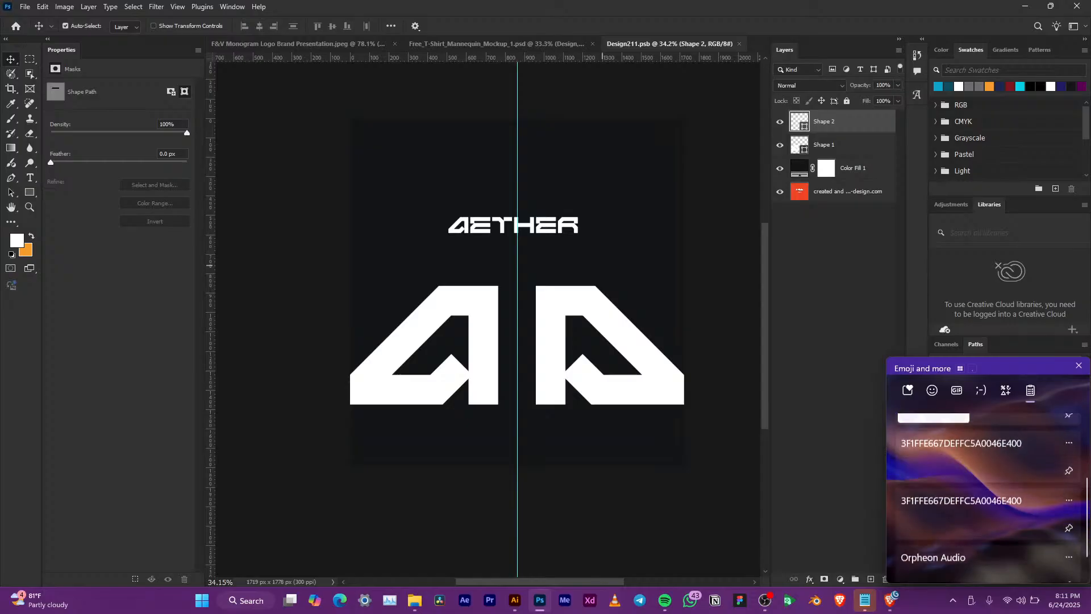
scroll(988, 497, down, 1)
key(Escape)
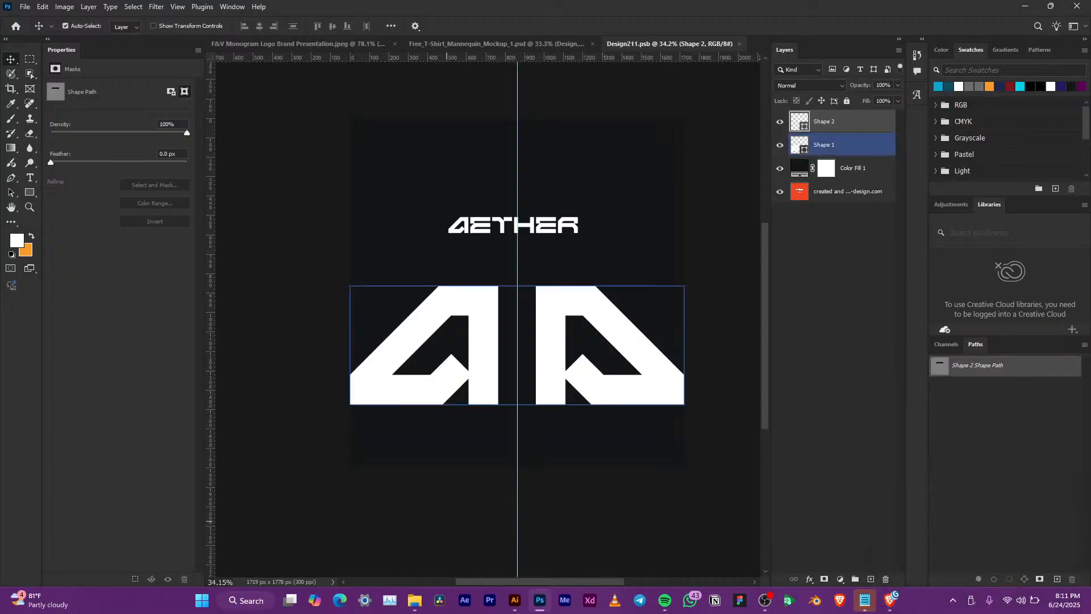
Switch to Illustrator and copy the four-colour brand palette beside the presentation artboard
click(515, 601)
scroll(488, 326, down, 3)
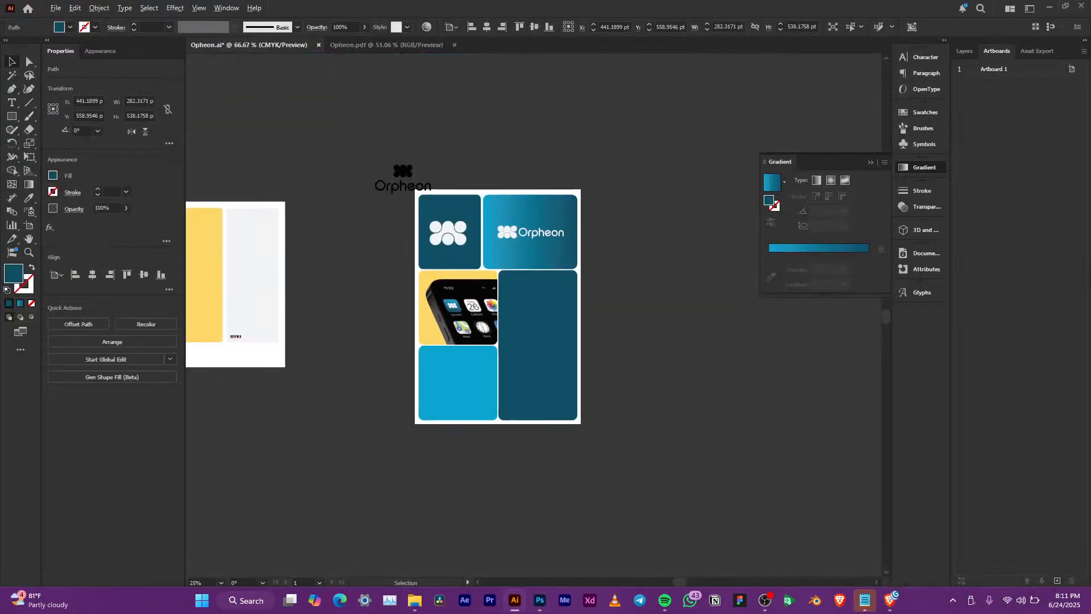
drag(250, 285, 568, 369)
click(514, 364)
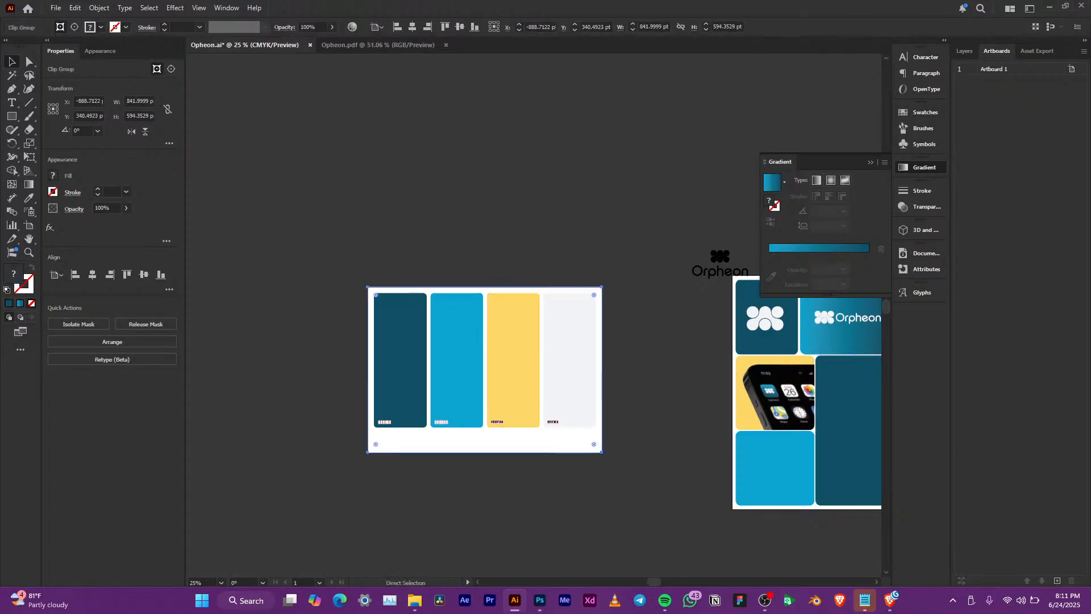
Switch to Photoshop, paste the palette as a Smart Object, scale it to about 9% and centre it above the AETHER lettering
click(540, 600)
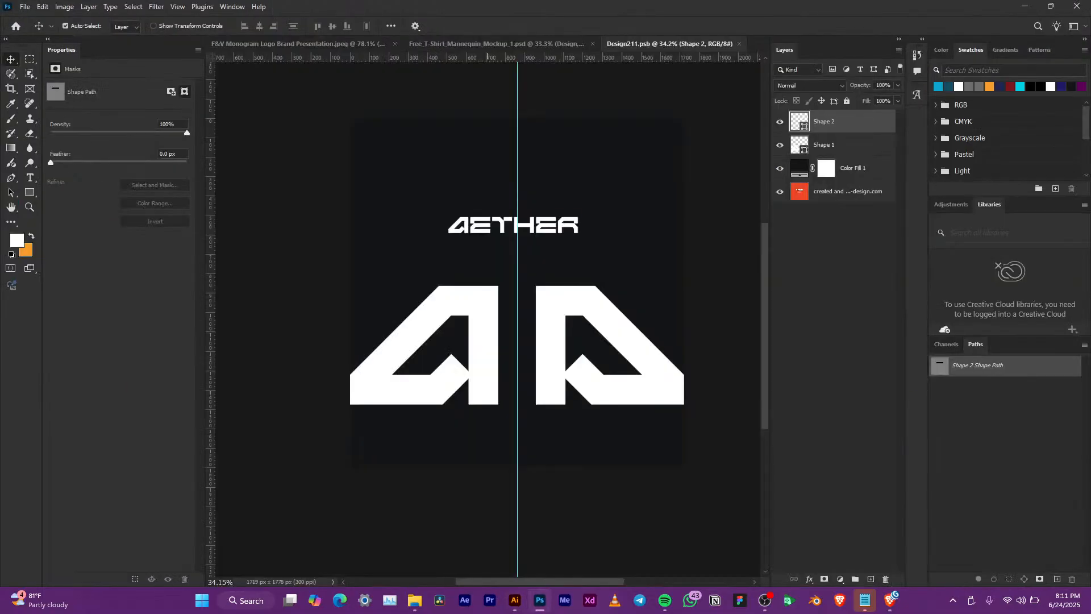
key(ctrl+v)
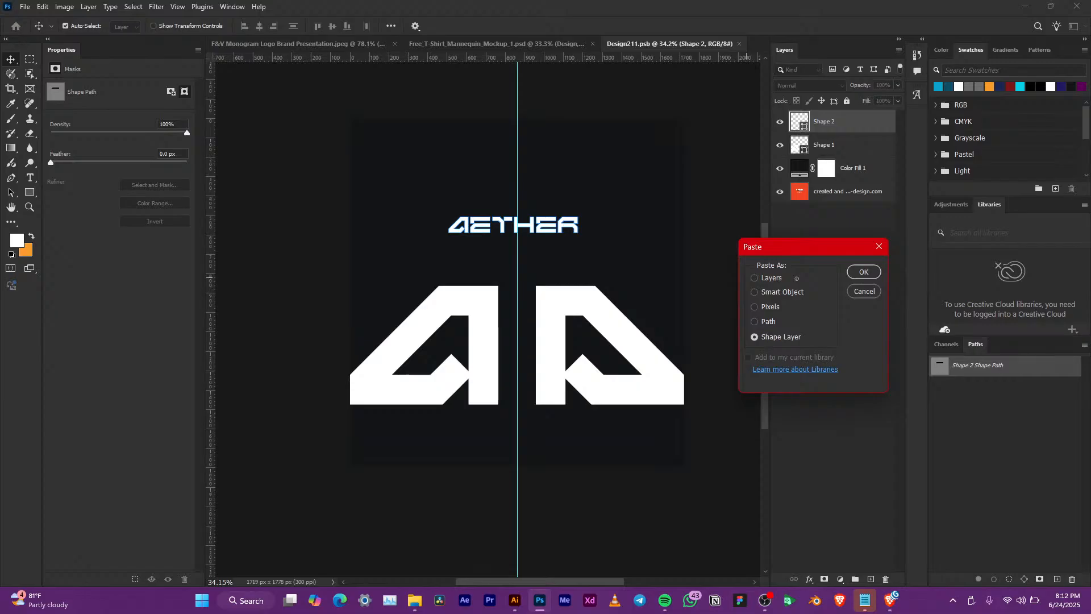
click(755, 292)
key(Return)
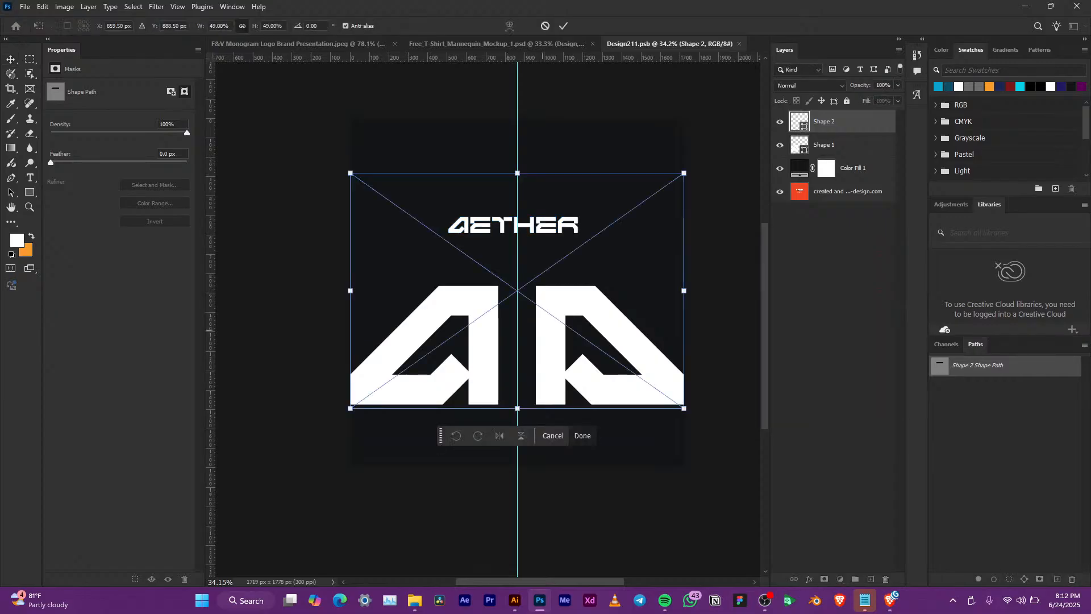
drag(535, 307, 541, 218)
drag(541, 198, 541, 172)
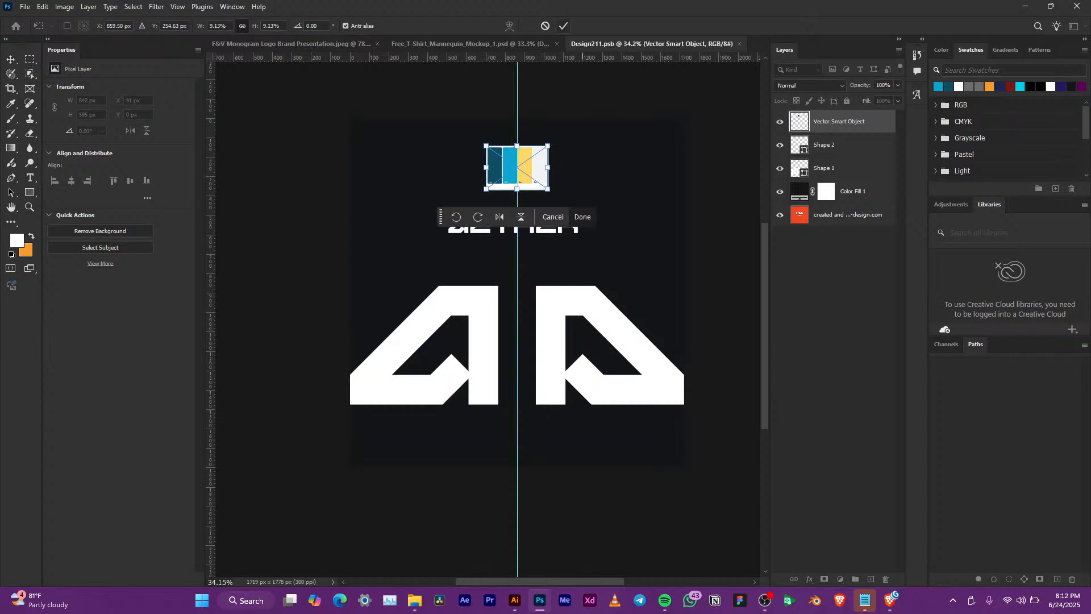
key(Return)
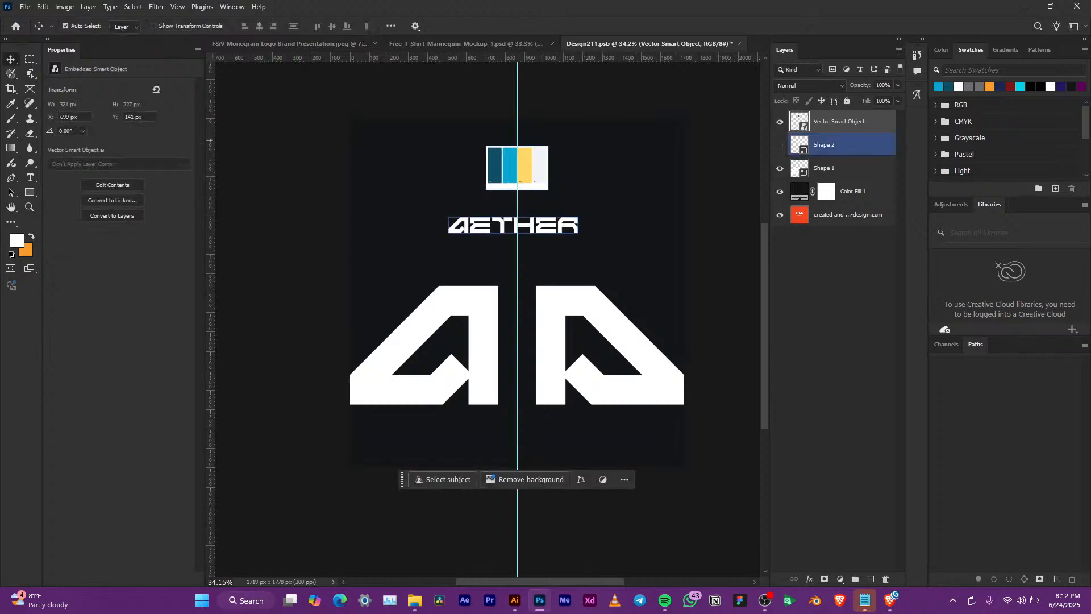
Hide the AETHER lettering and monogram shapes and recolour Color Fill 1 to the palette's dark teal, 0e4f65
click(852, 192)
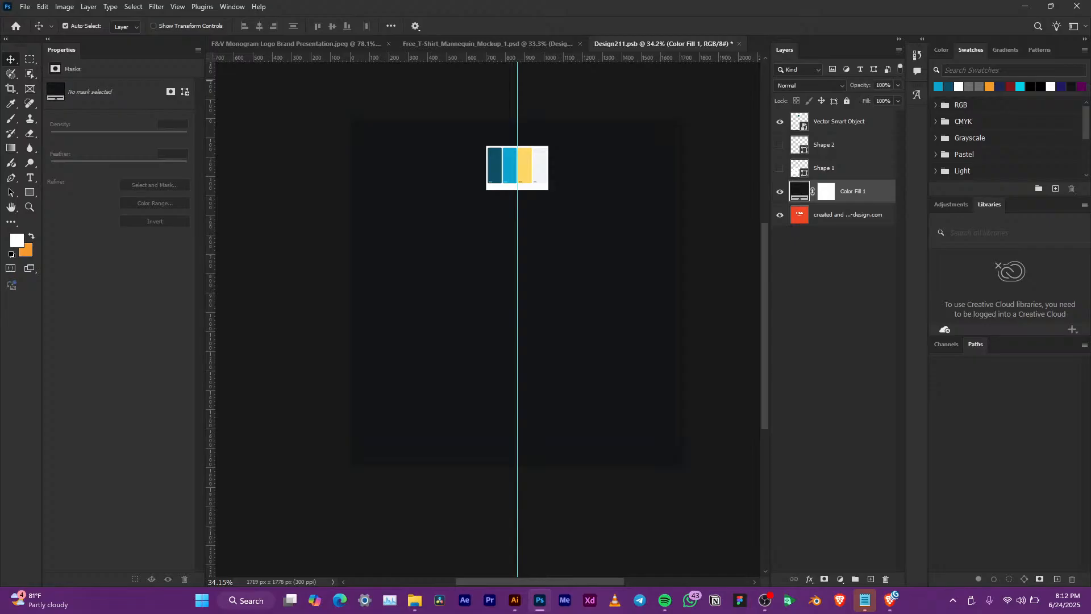
click(524, 168)
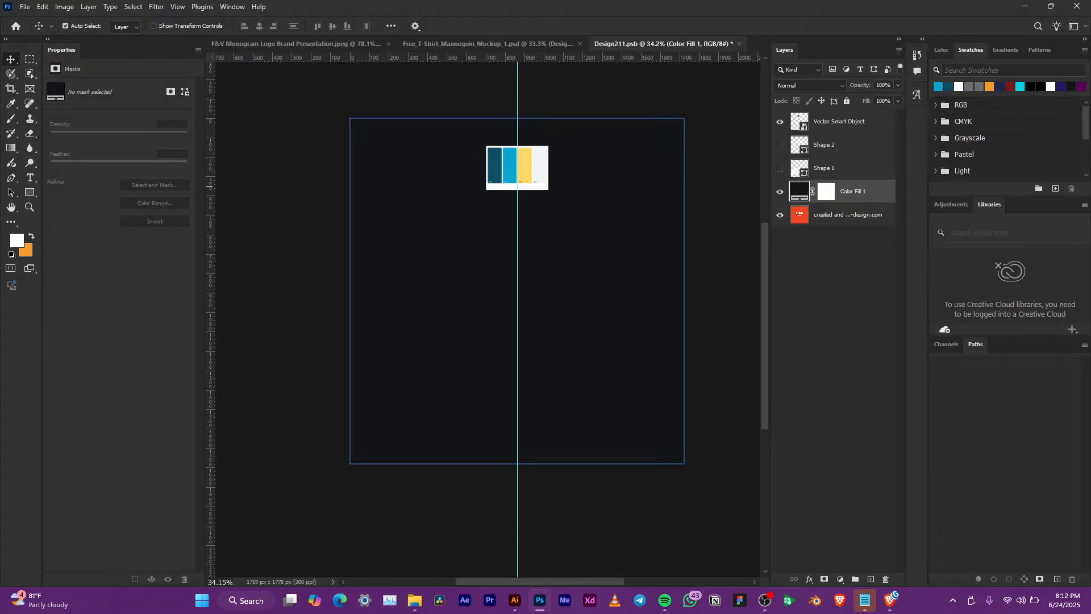
double_click(799, 190)
click(524, 163)
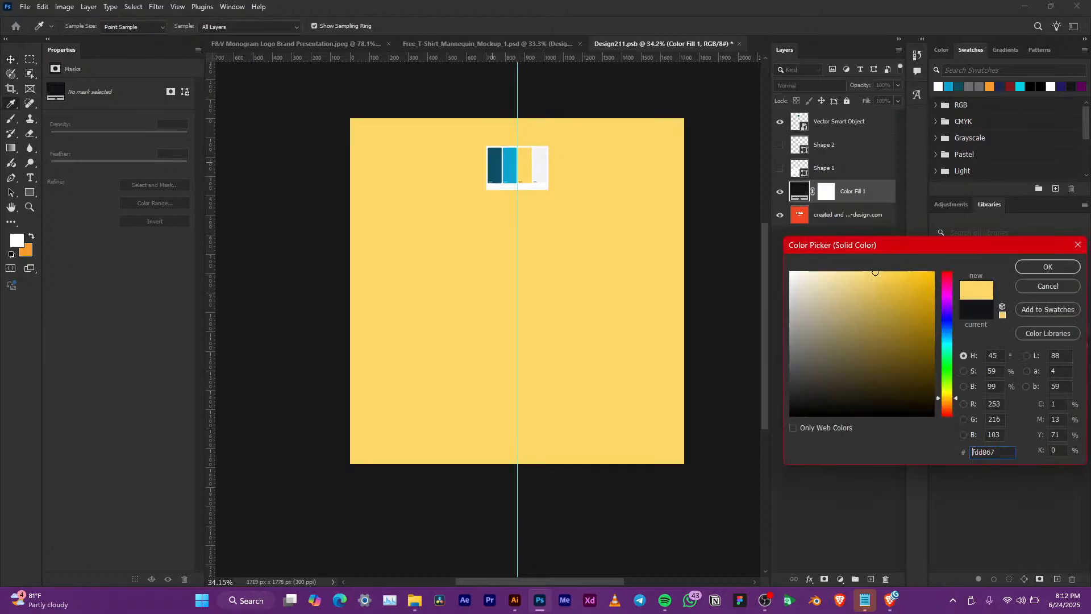
click(497, 164)
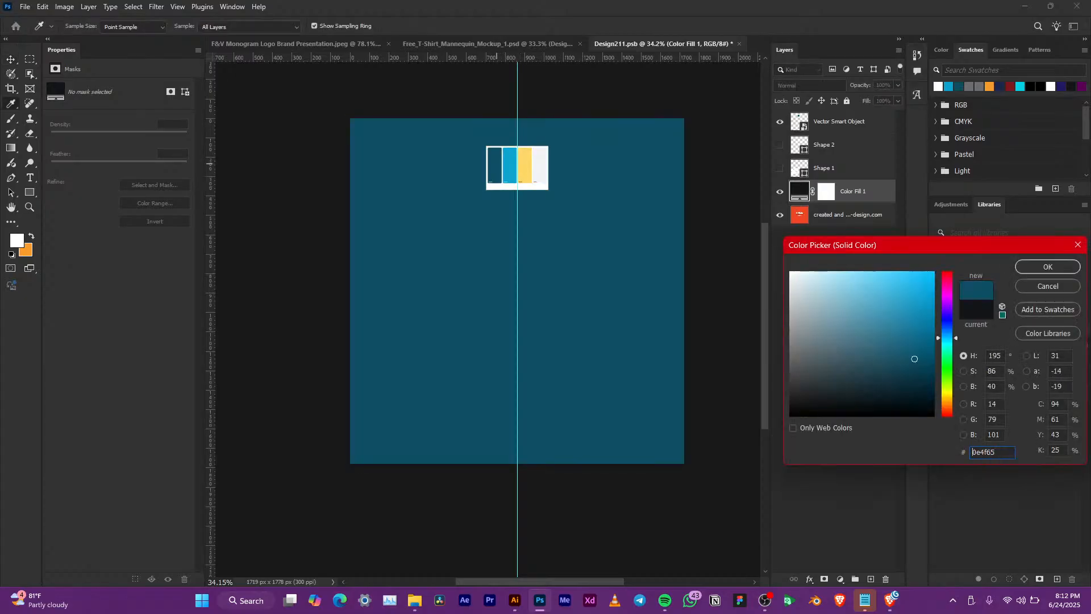
click(1049, 267)
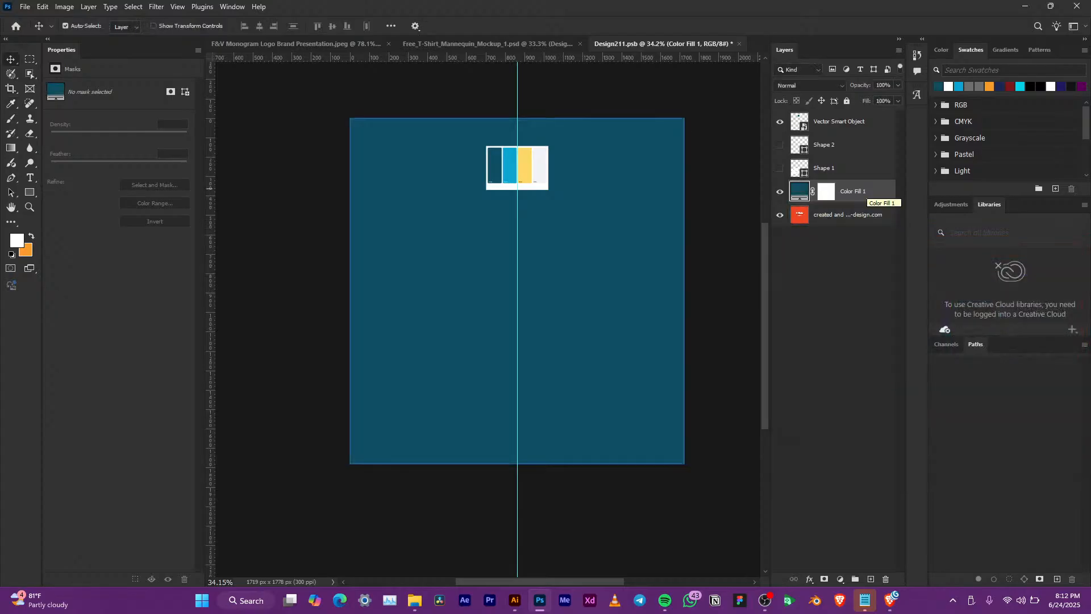
Hide Color Fill 1 and add a linear Gradient fill layer based on the Foreground to Background preset
click(779, 192)
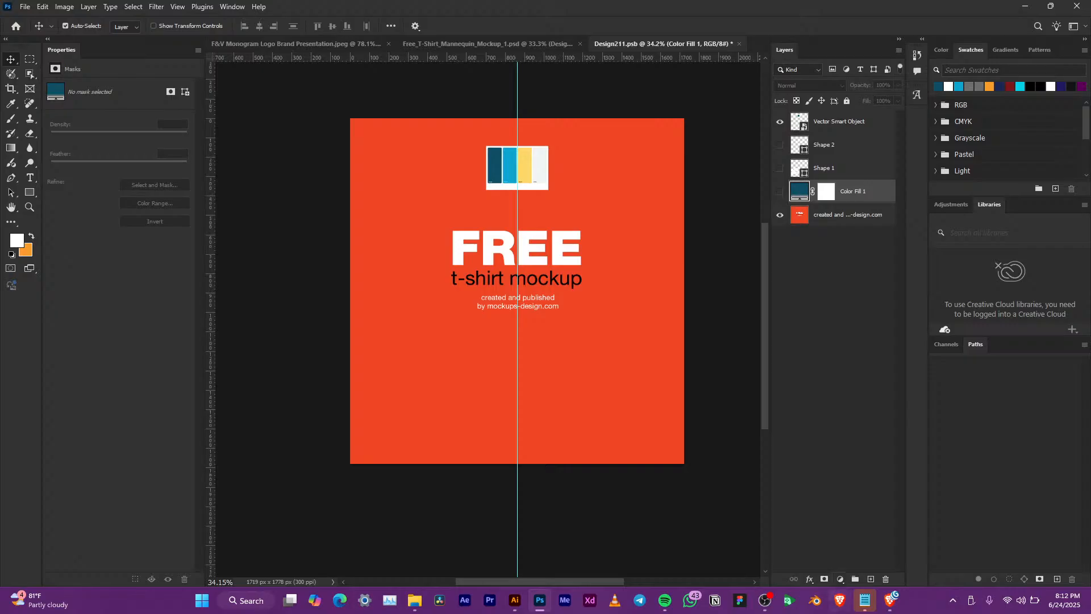
click(840, 579)
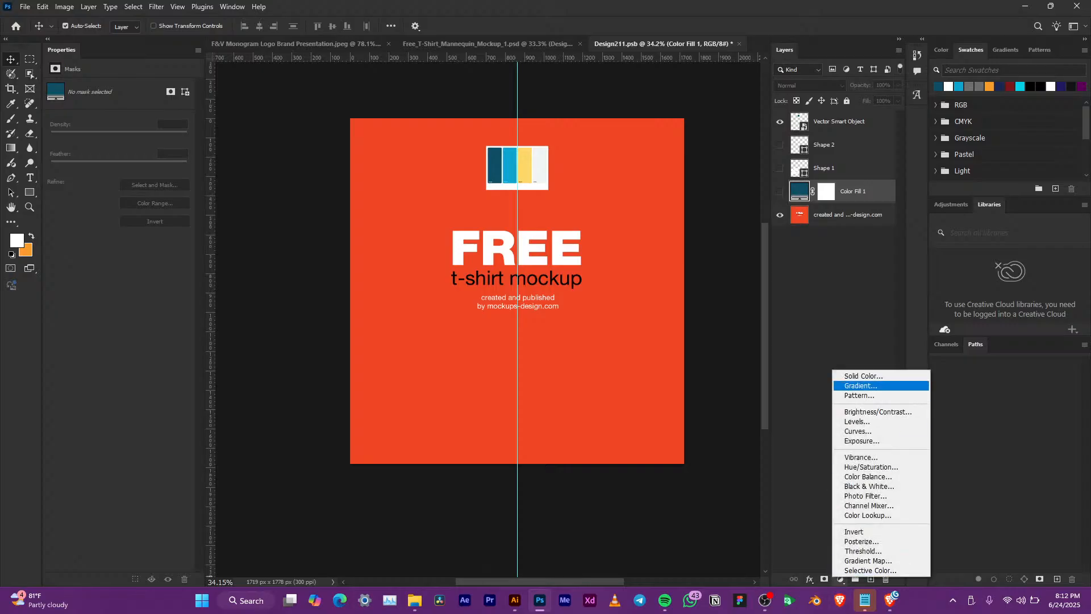
click(859, 385)
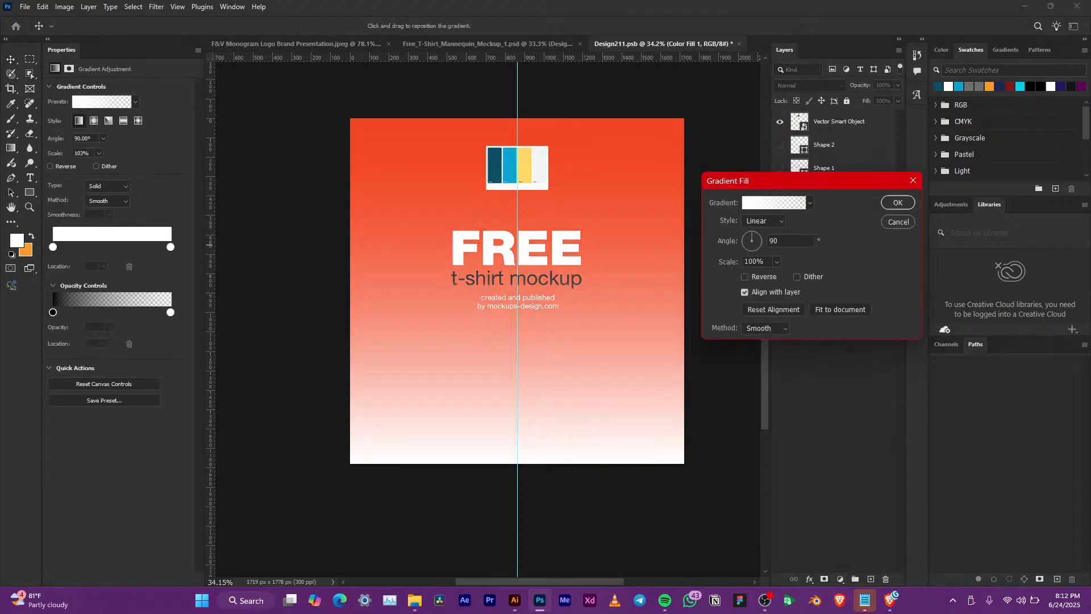
click(810, 203)
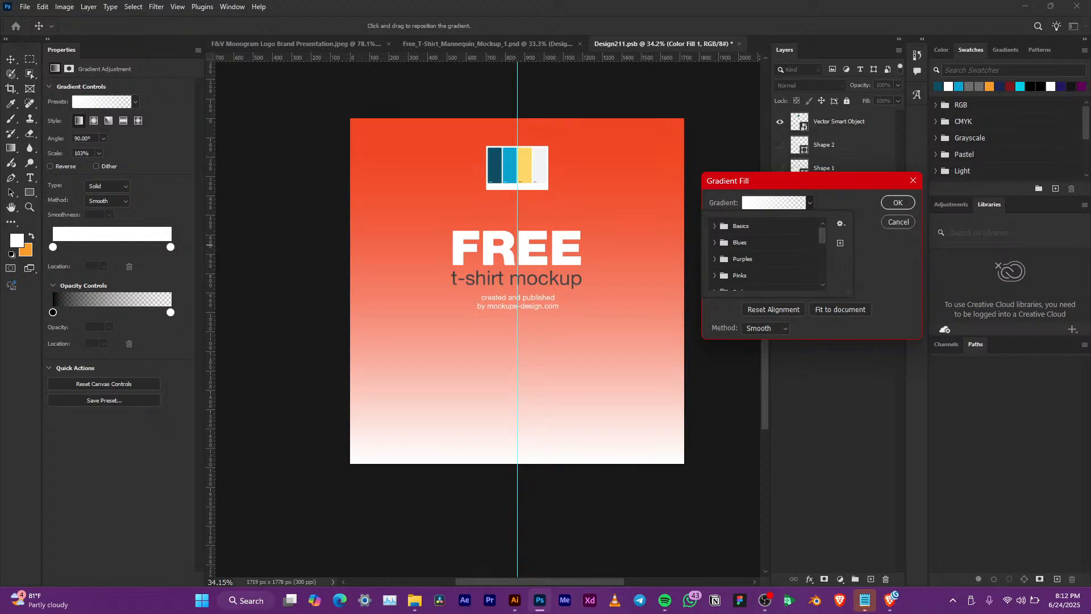
click(715, 226)
click(729, 243)
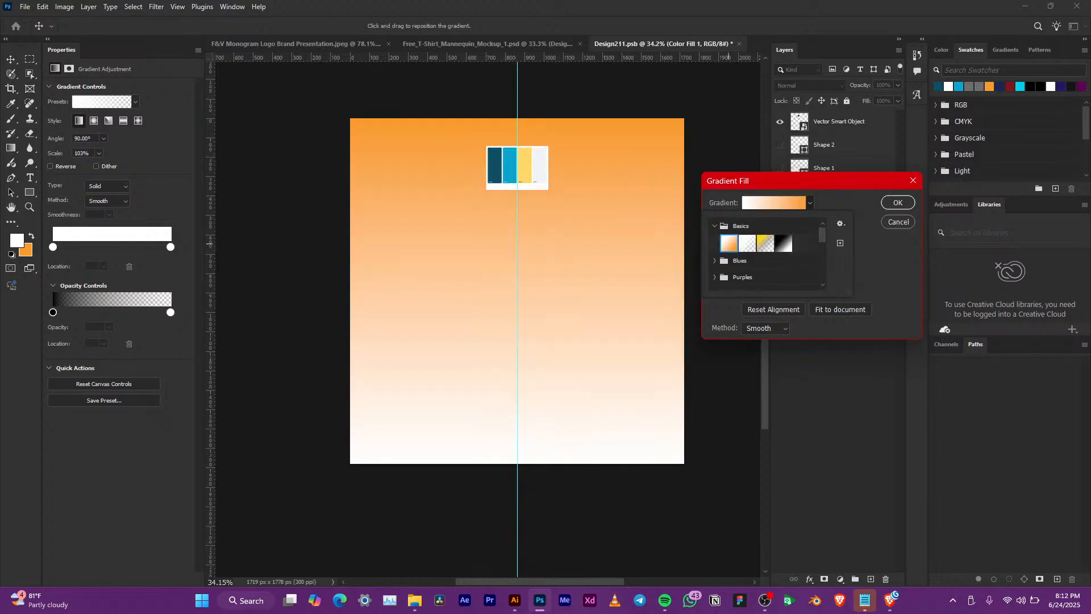
key(Return)
Set the gradient's starting colour stop to the dark teal 0e4f65 sampled from the palette
click(773, 203)
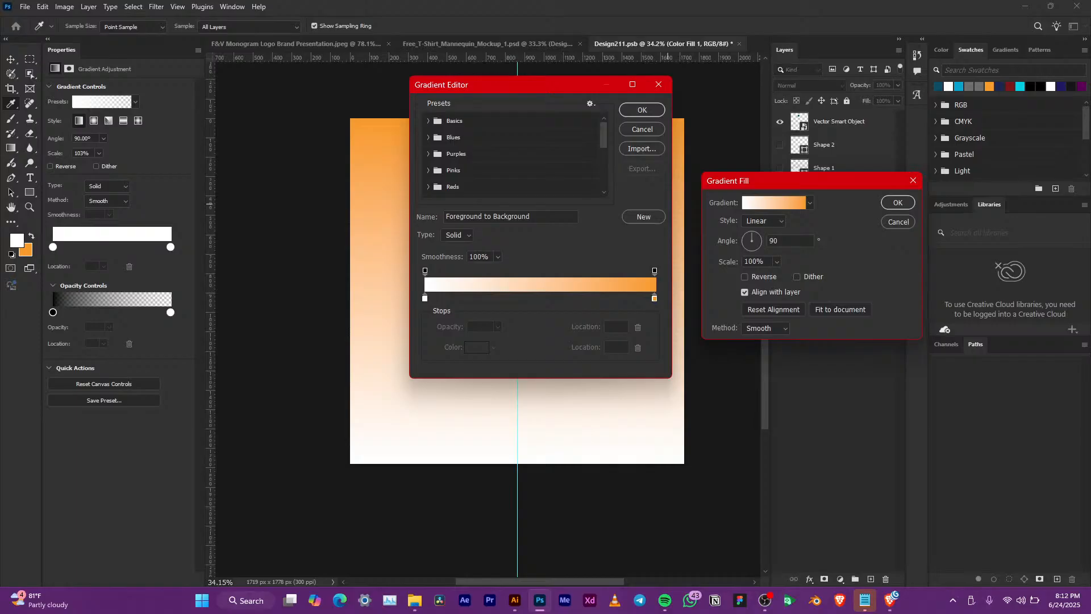
drag(569, 94, 933, 139)
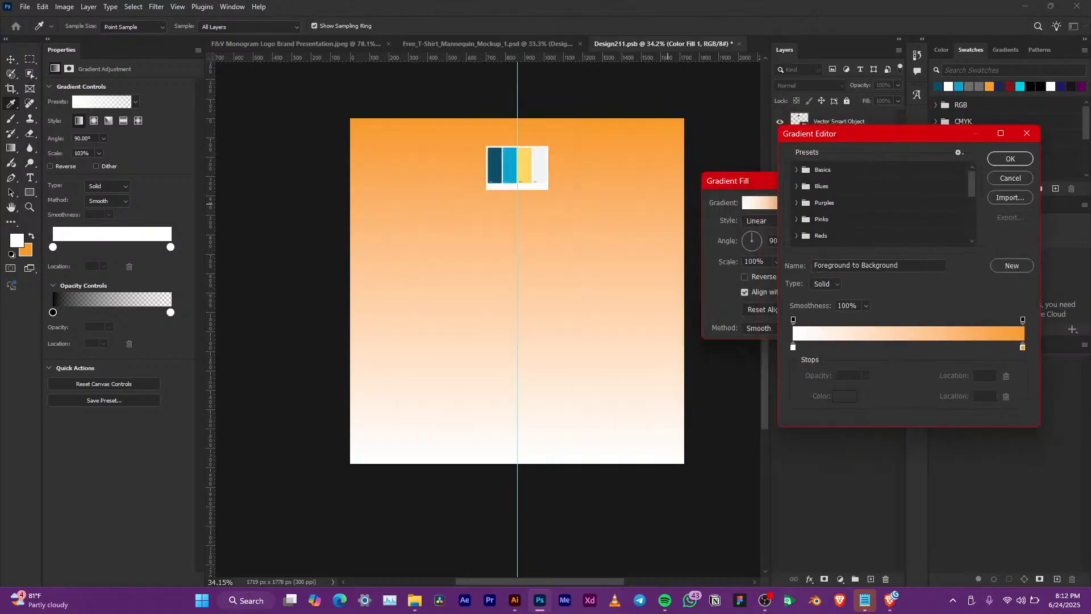
click(793, 347)
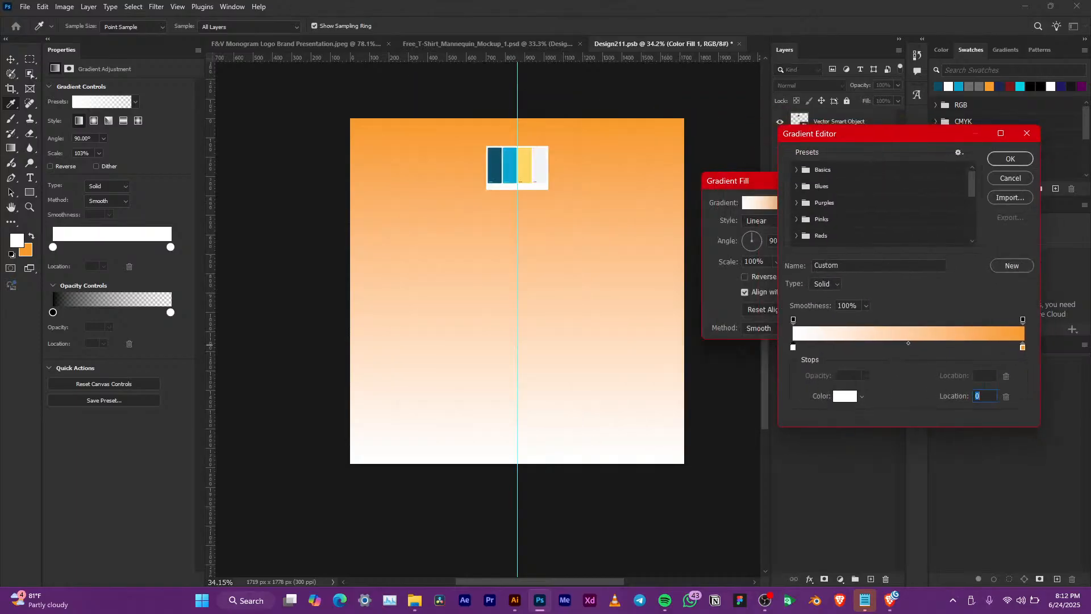
double_click(794, 346)
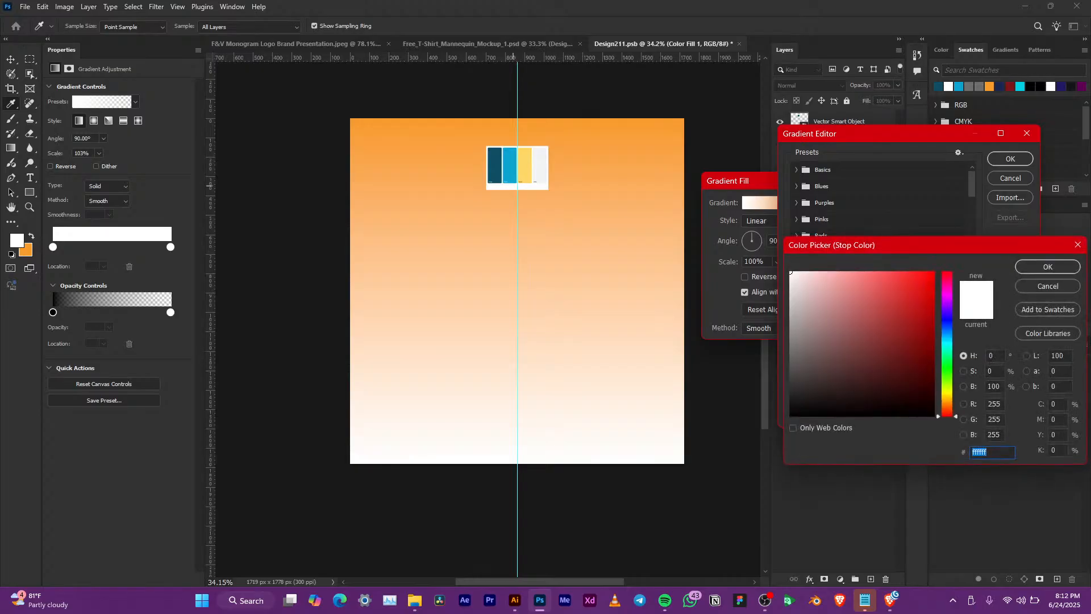
click(492, 165)
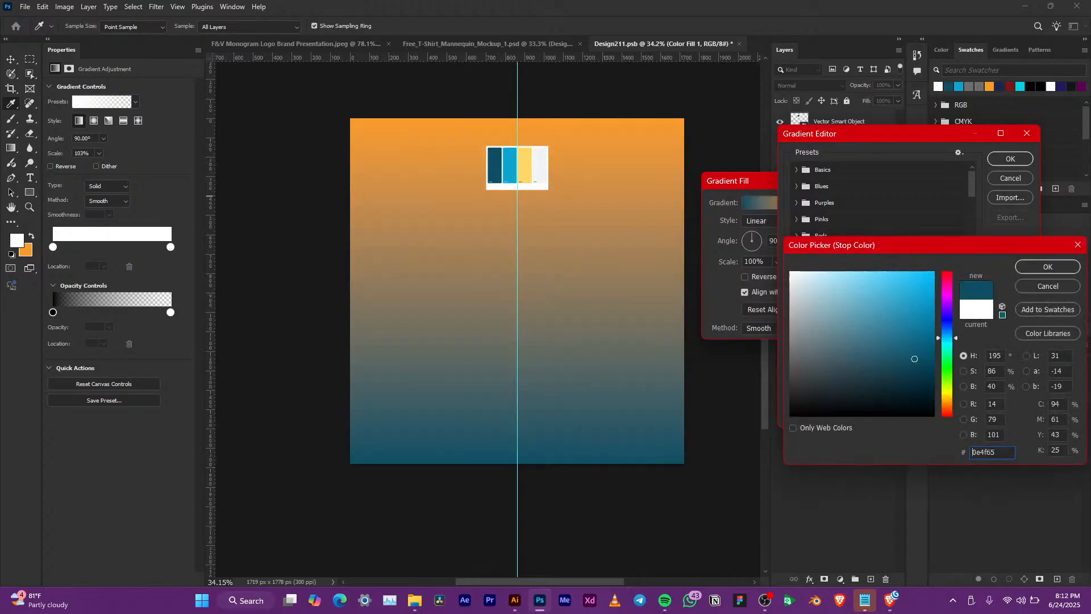
key(Return)
Set the gradient's end colour stop to the palette's bright blue 0ca5d0, apply the fill and hide the palette layer
double_click(1023, 346)
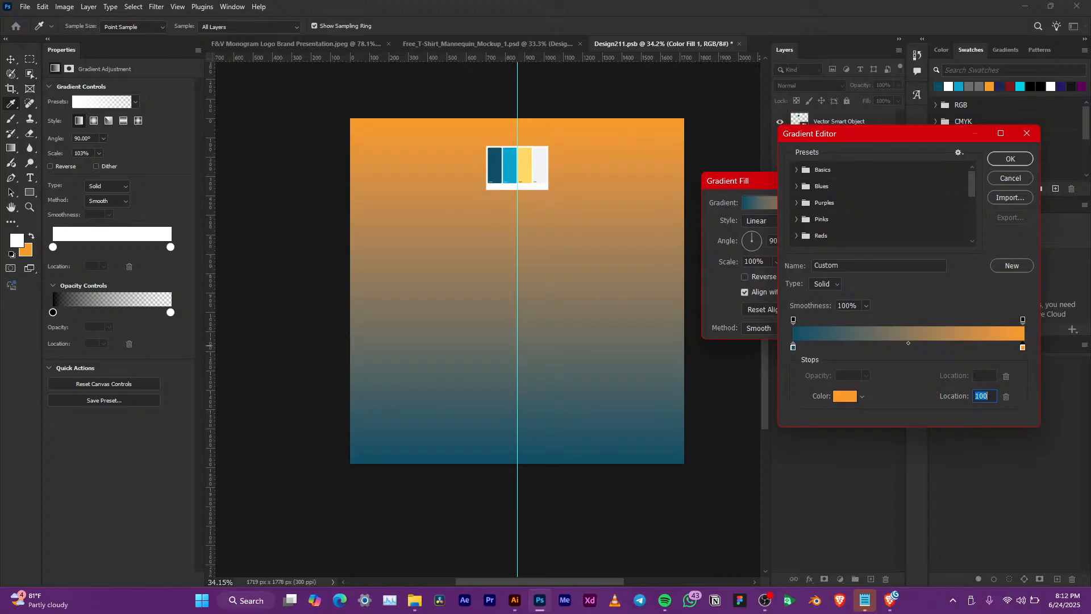
click(525, 166)
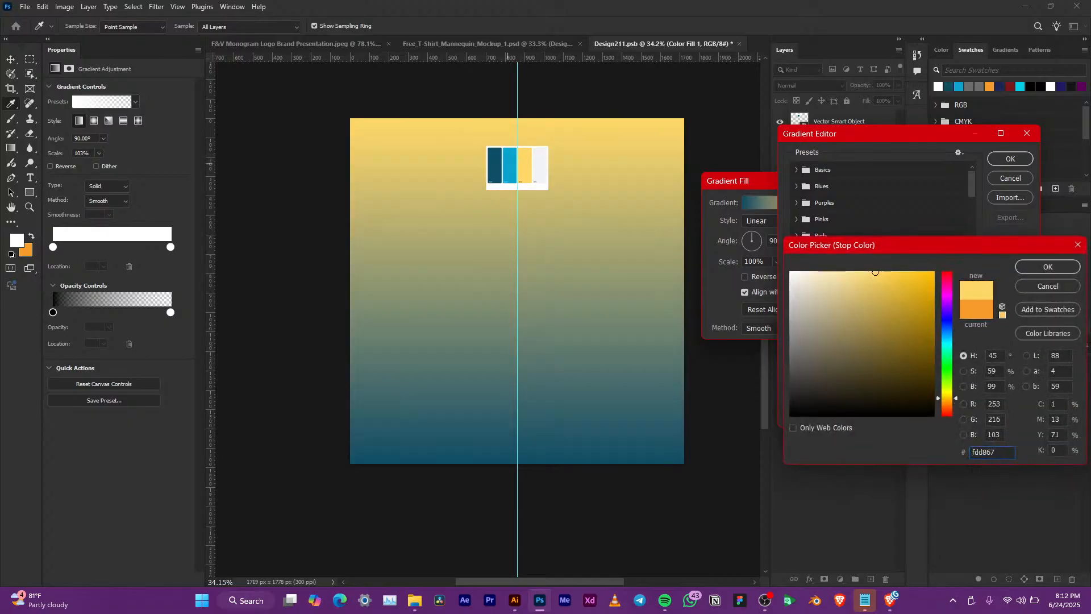
click(509, 166)
click(1048, 267)
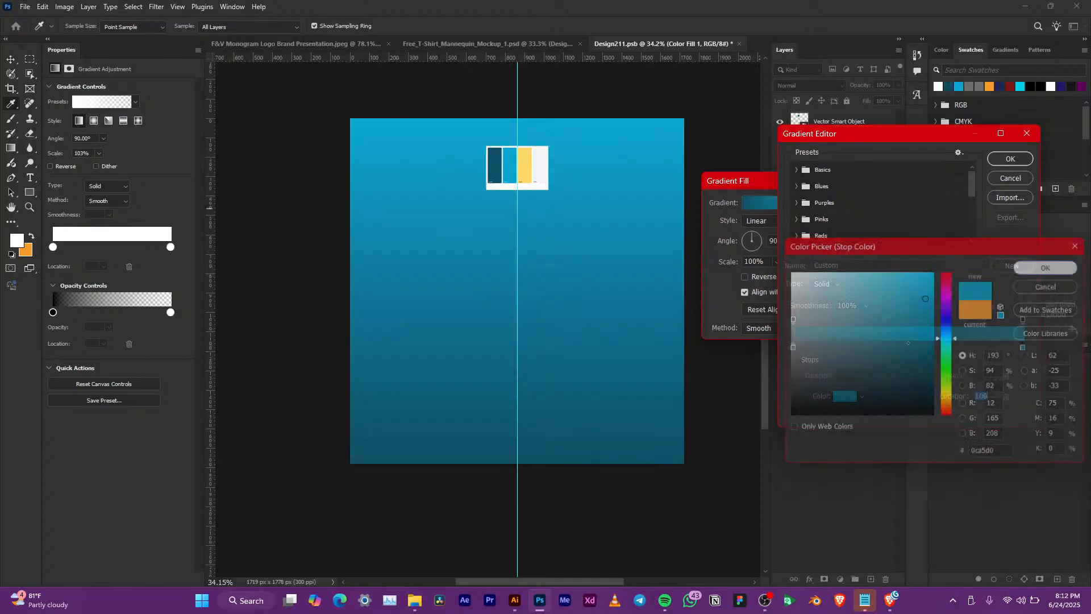
click(1010, 158)
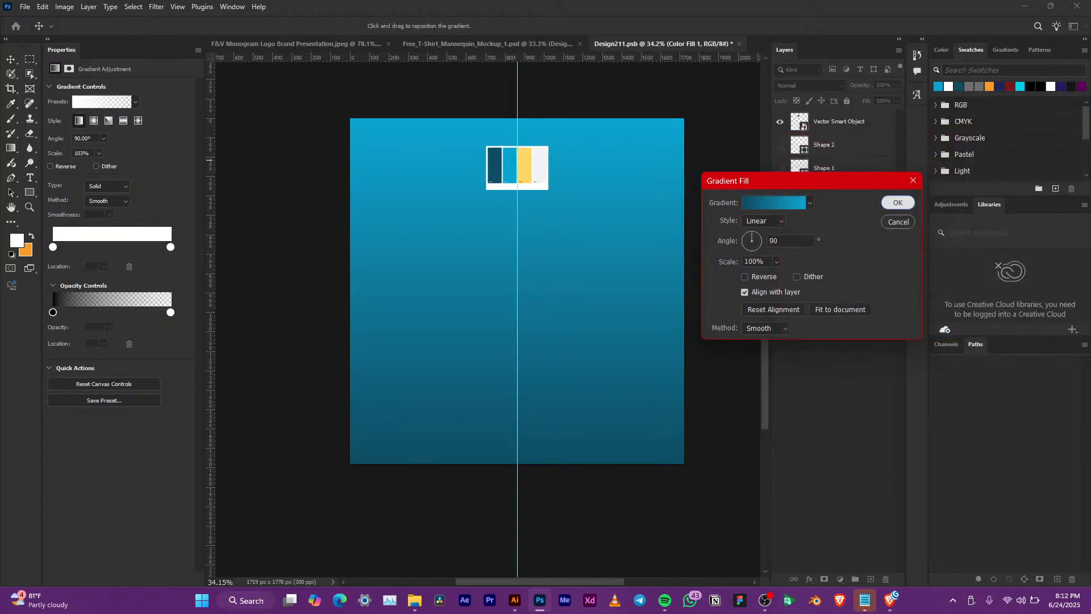
click(898, 202)
click(780, 123)
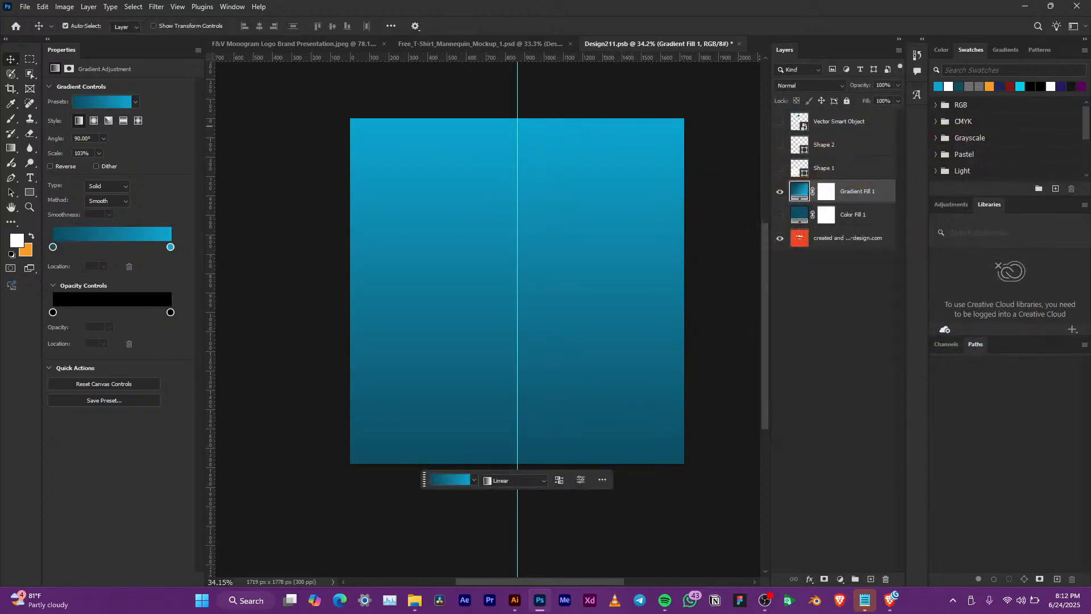
Save the gradient artwork and return to the T-shirt mannequin mockup
key(ctrl+s)
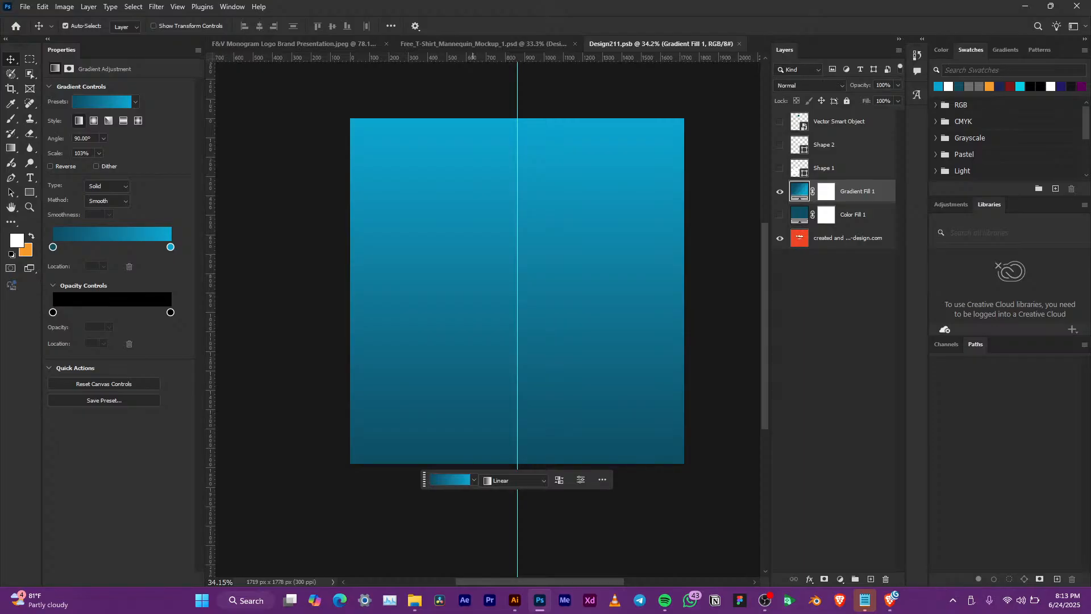
click(483, 44)
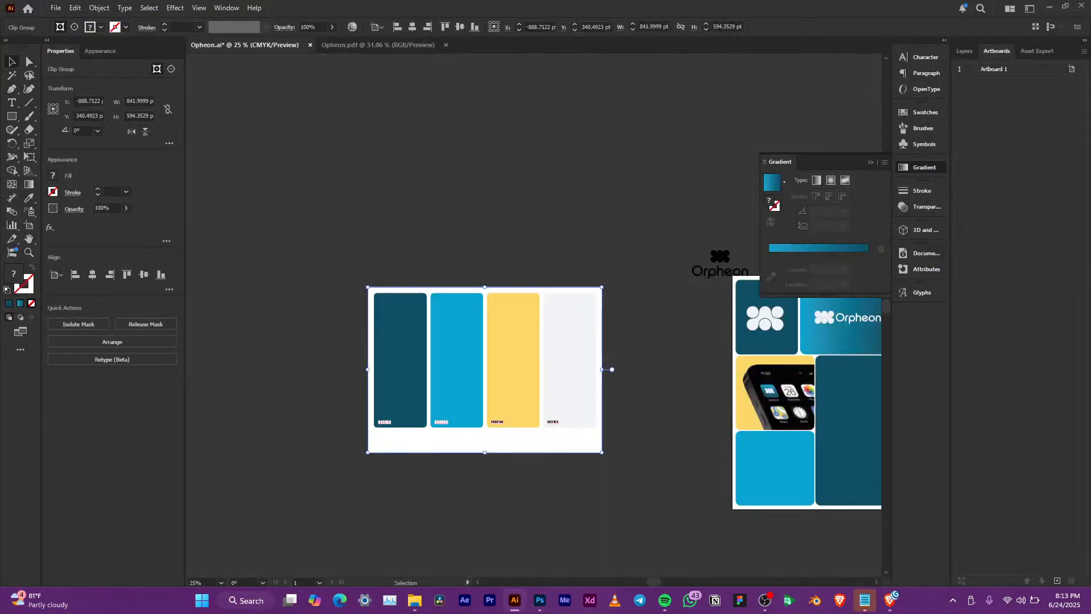
Copy the white Orpheon symbol from the dark teal tile in Illustrator and paste it into the Photoshop T-shirt artwork as a shape layer
drag(718, 238, 555, 259)
scroll(594, 347, up, 2)
click(594, 347)
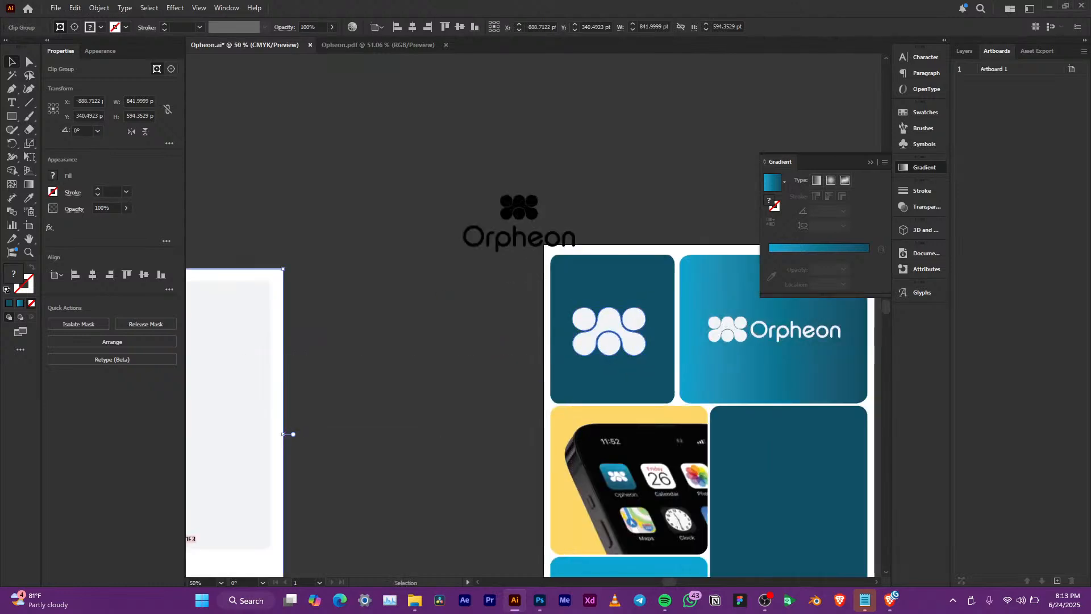
key(a)
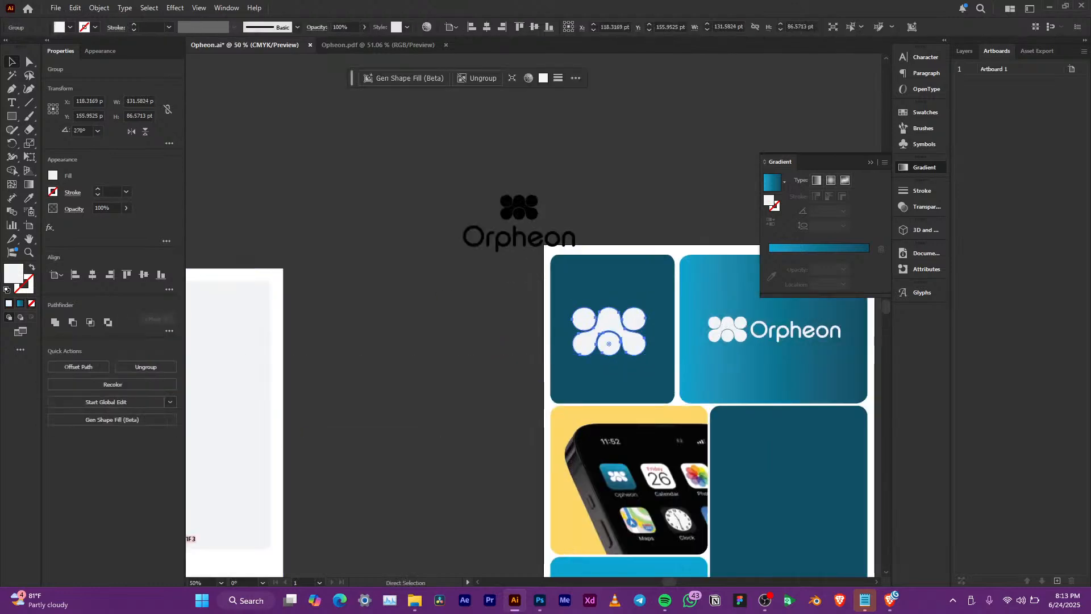
key(v)
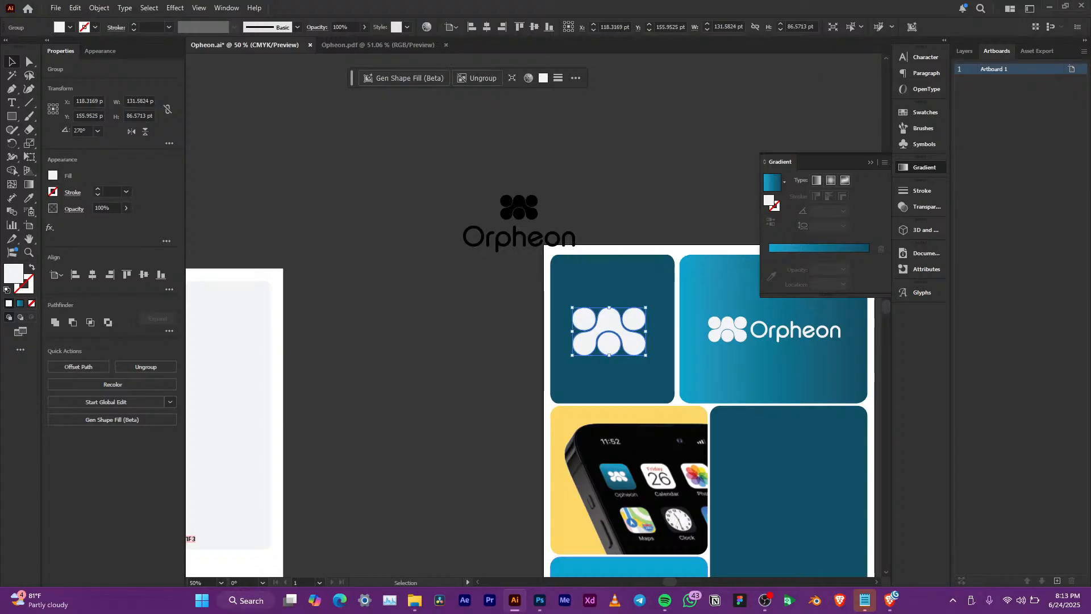
key(alt+Tab)
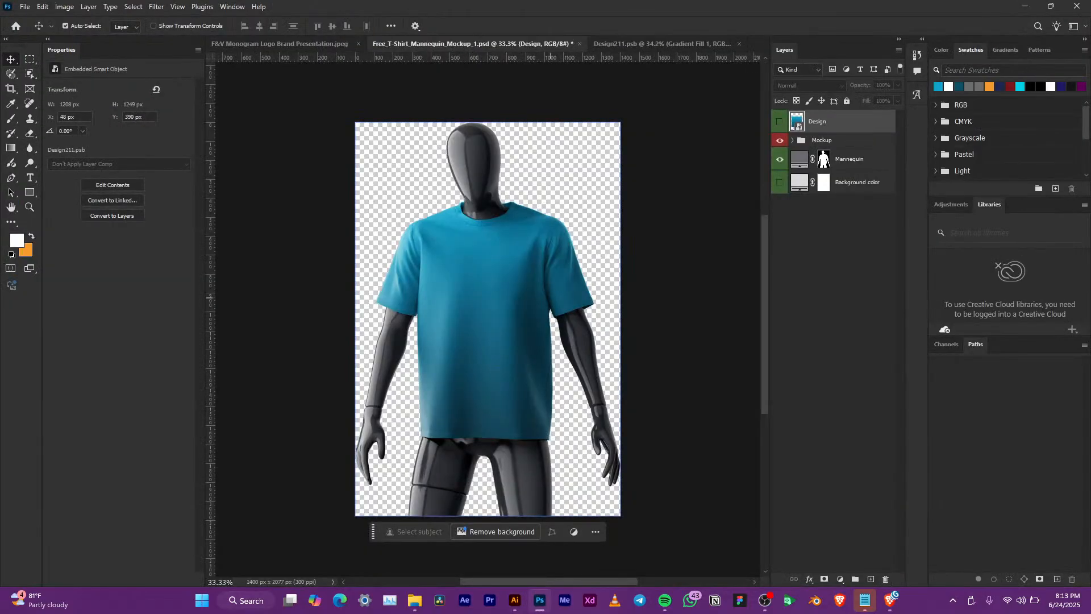
key(ctrl+Tab)
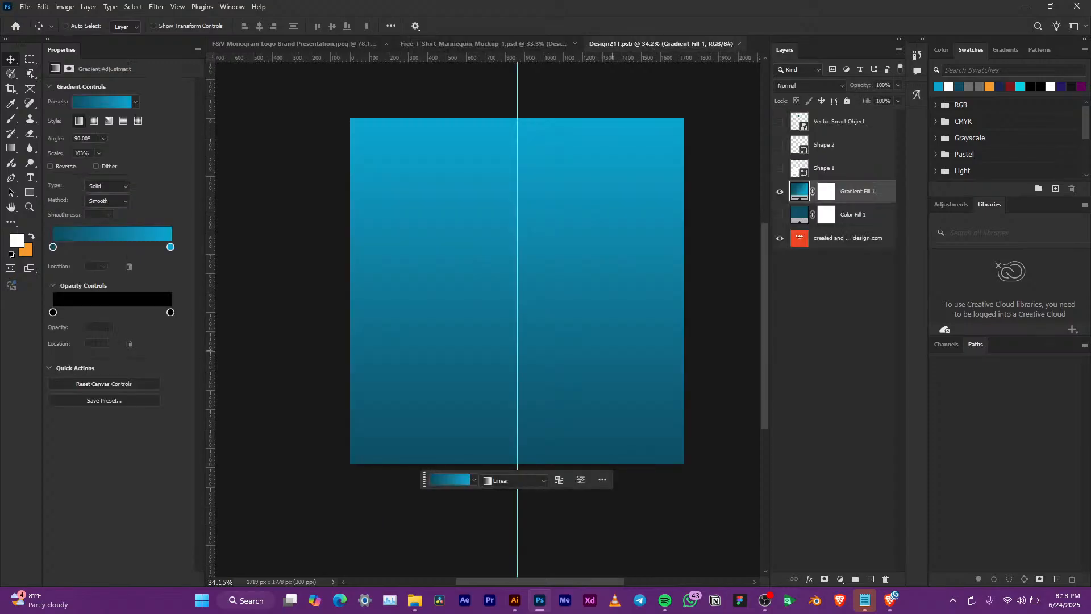
key(ctrl+v)
click(780, 337)
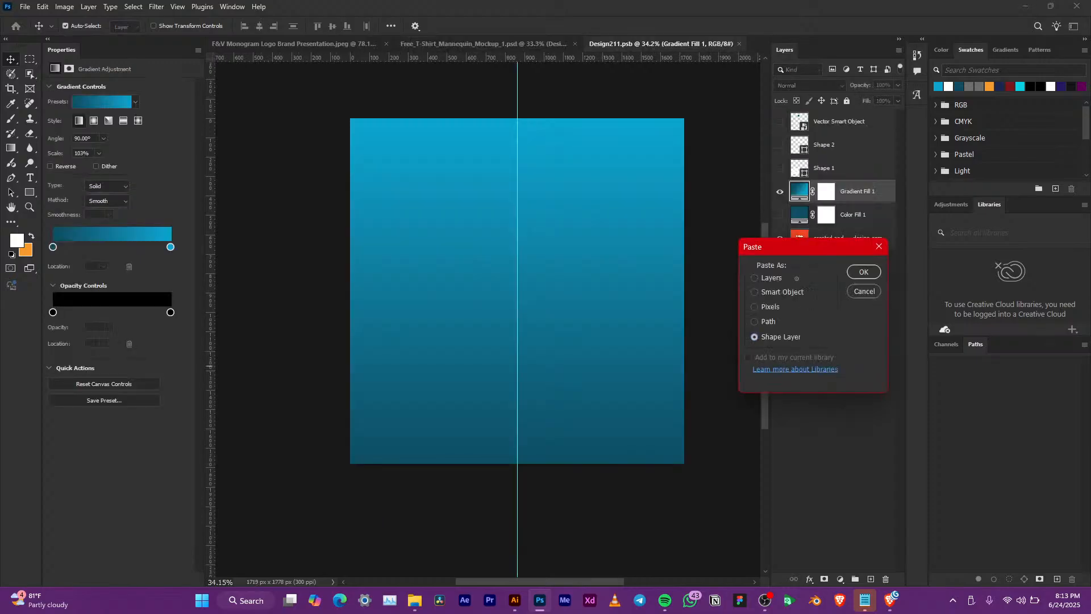
click(864, 272)
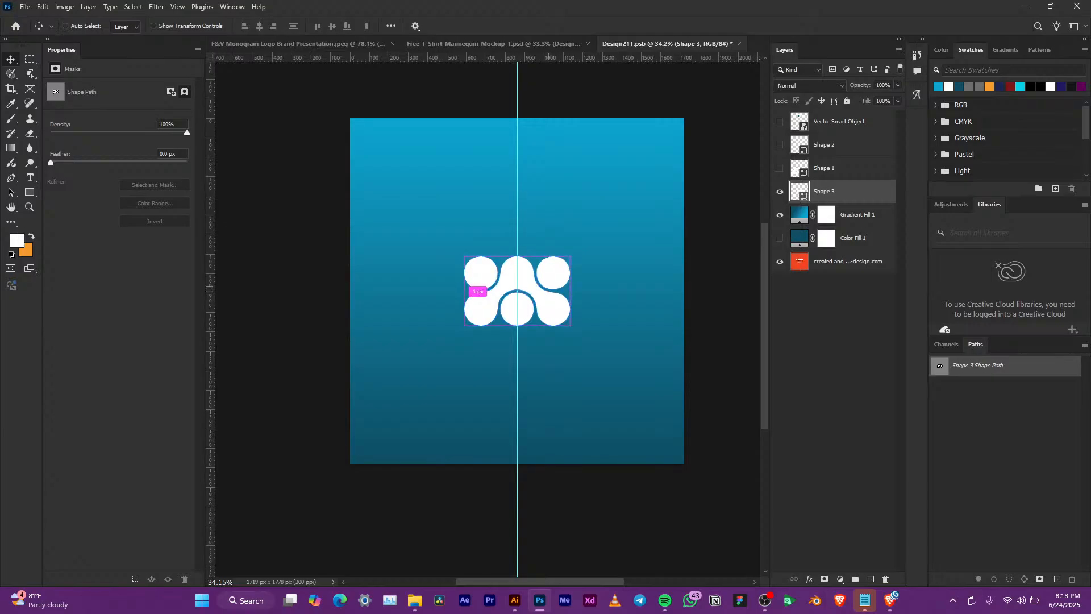
Enlarge the white symbol to about 219%, move it to the artwork's lower-right corner, then save and check the mockup
key(ctrl+t)
drag(571, 326, 638, 378)
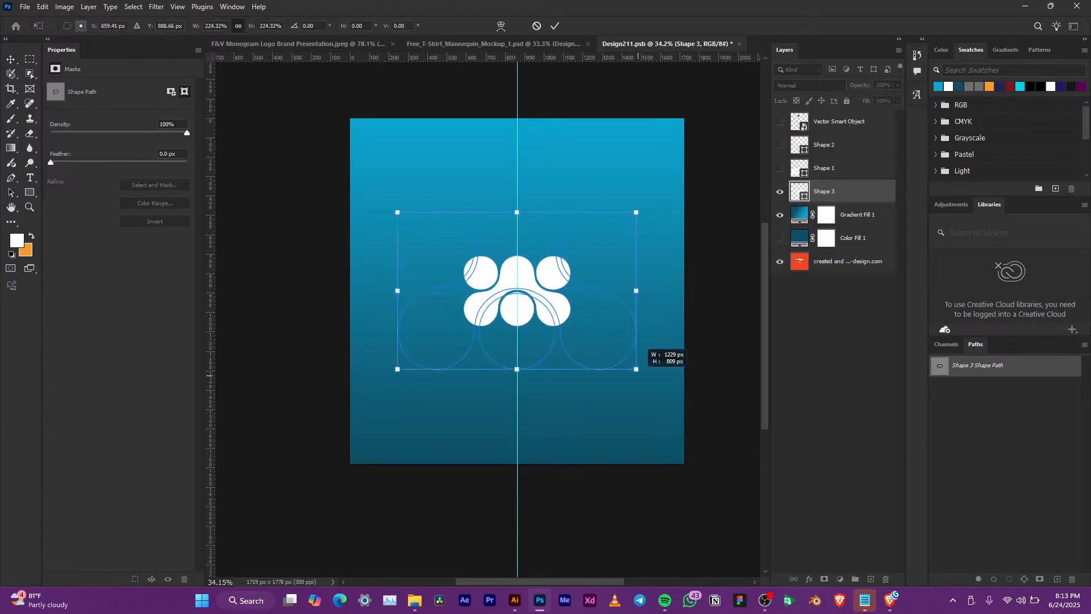
drag(562, 302, 634, 411)
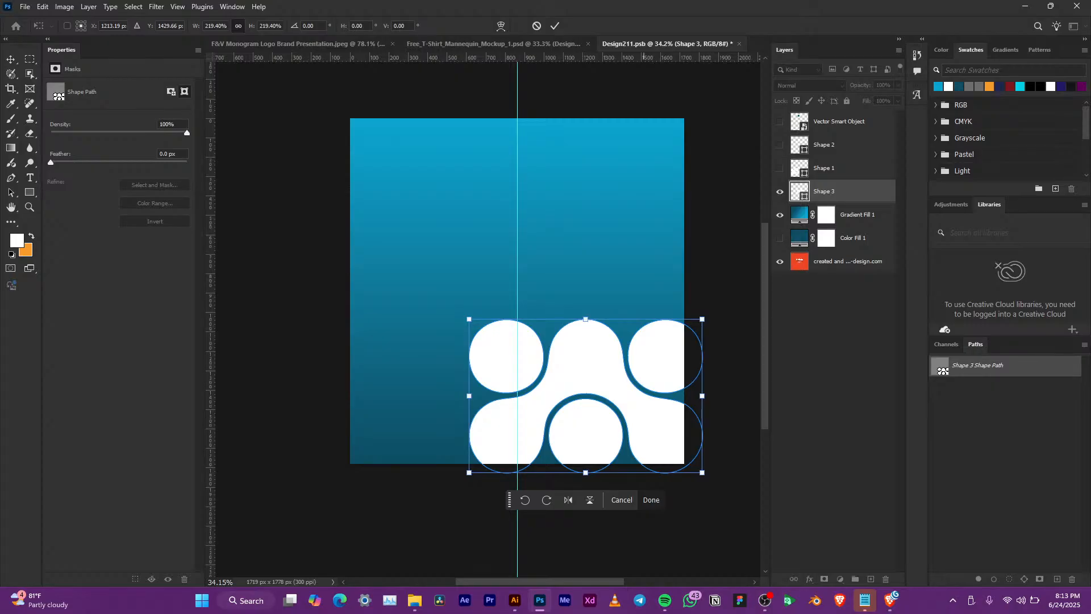
key(Return)
key(ctrl+s)
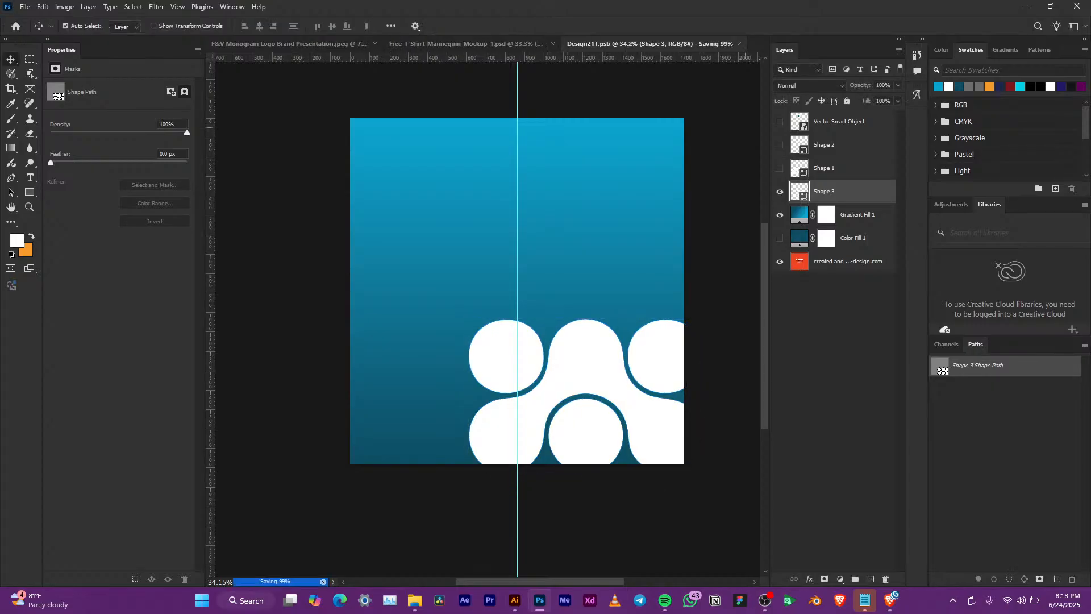
click(466, 43)
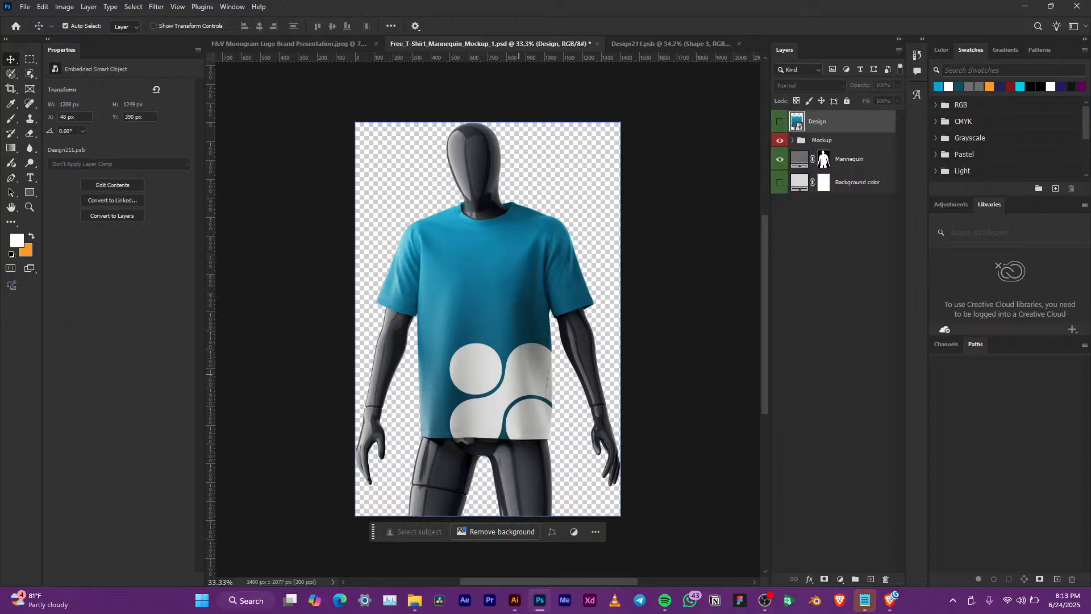
Try the white symbol rotated 90 degrees along the artwork's right edge, preview it on the mockup, and undo the transform
click(671, 44)
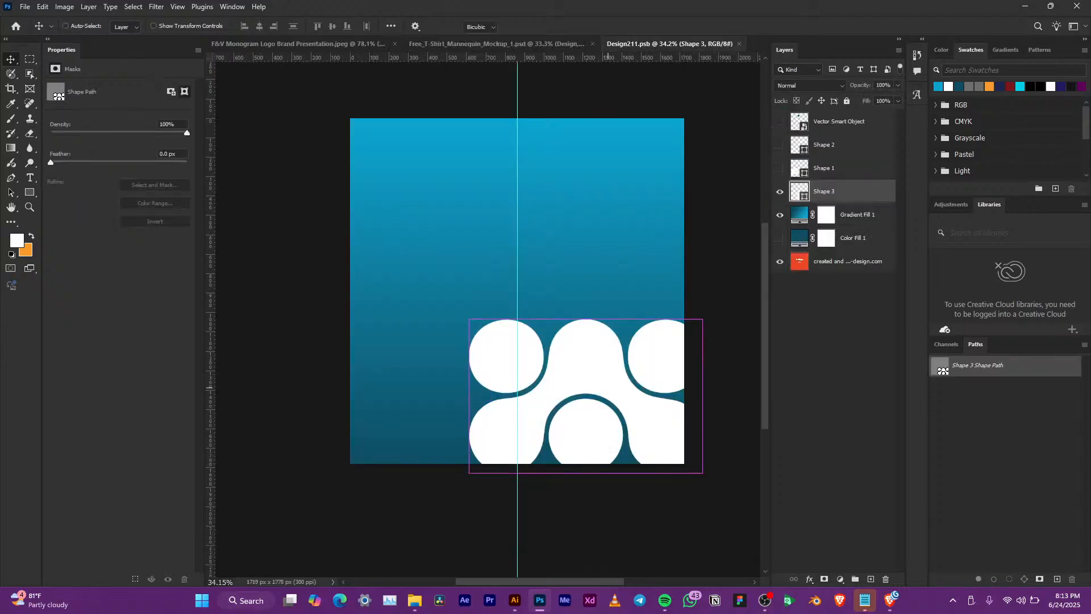
key(ctrl+t)
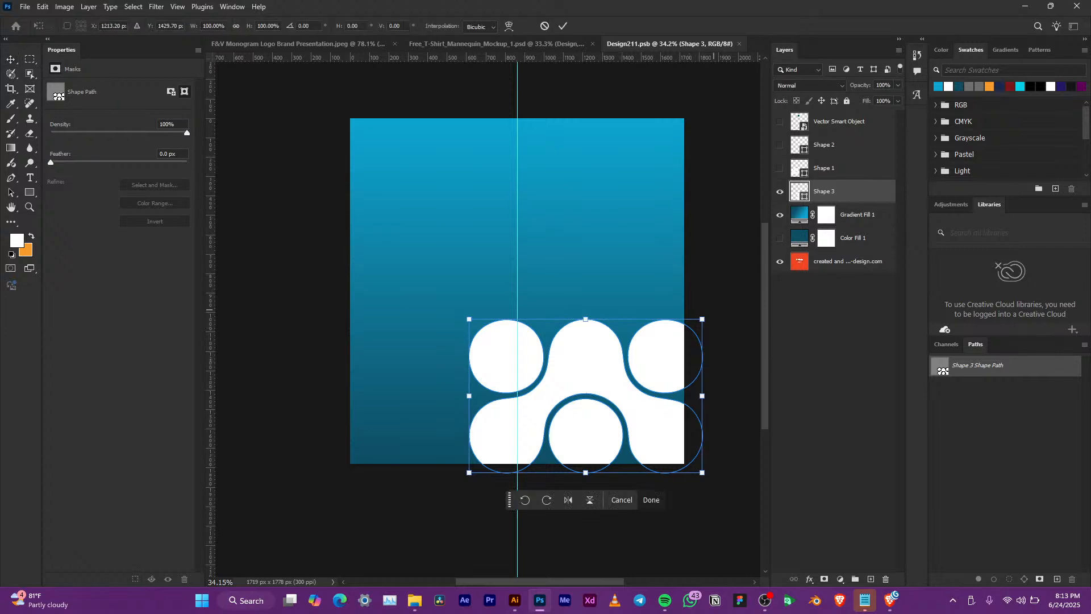
drag(714, 310, 628, 446)
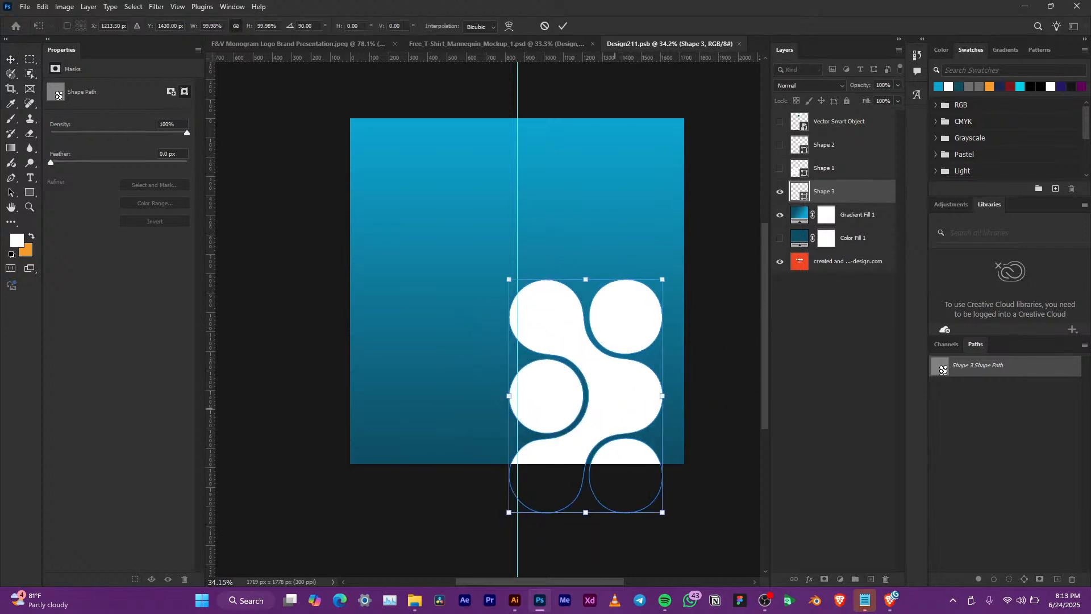
drag(615, 408, 664, 365)
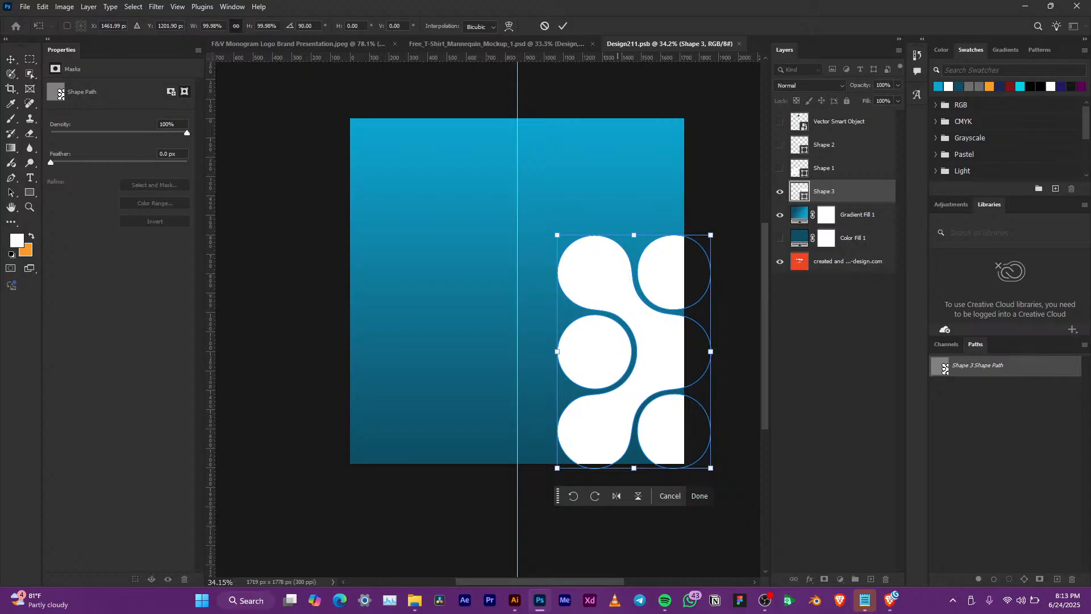
key(Return)
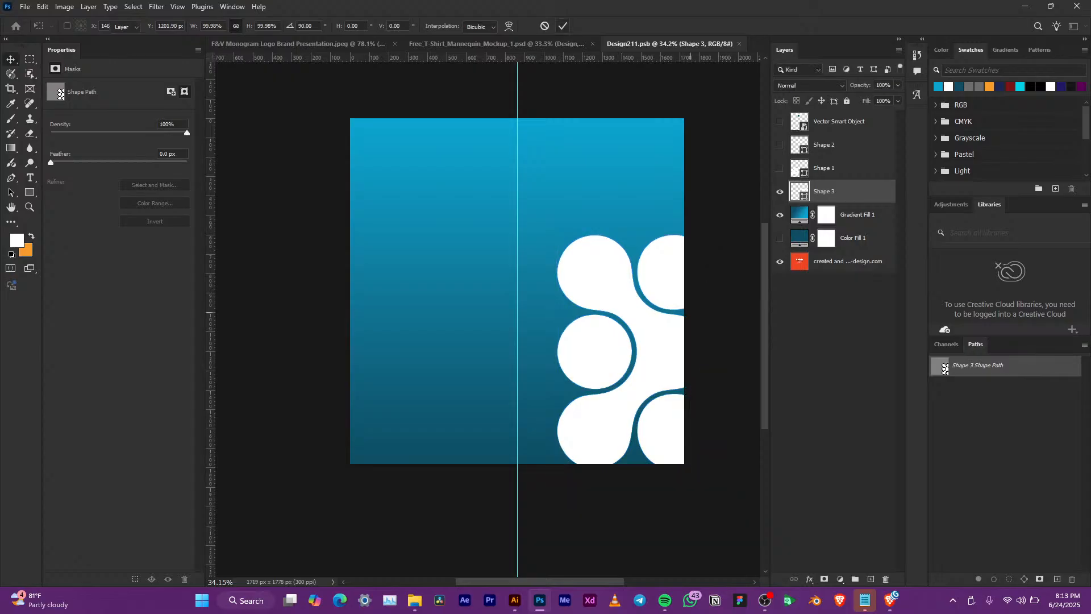
click(546, 43)
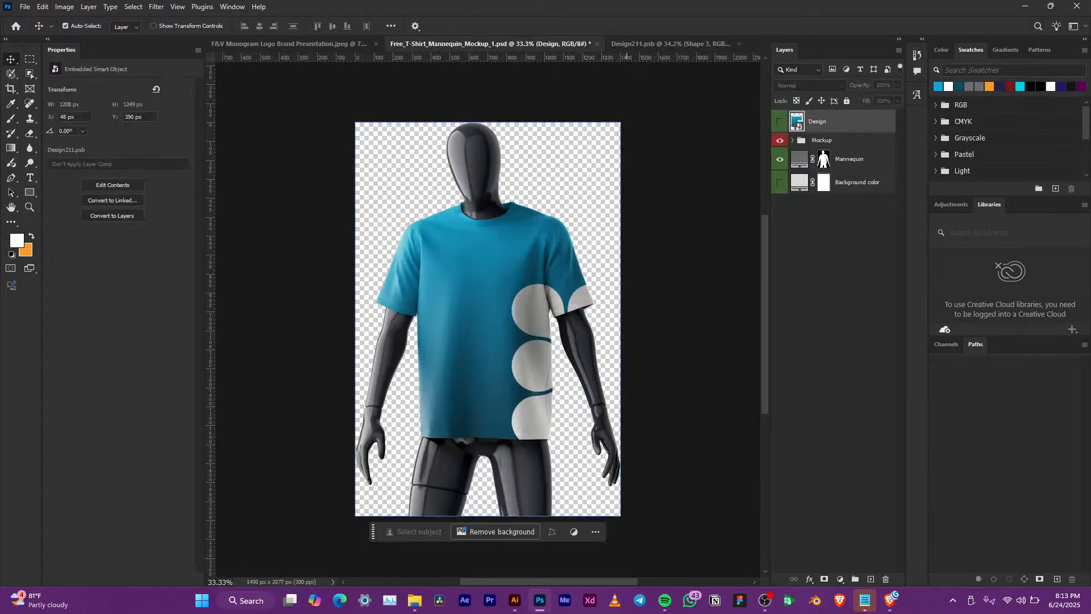
click(627, 43)
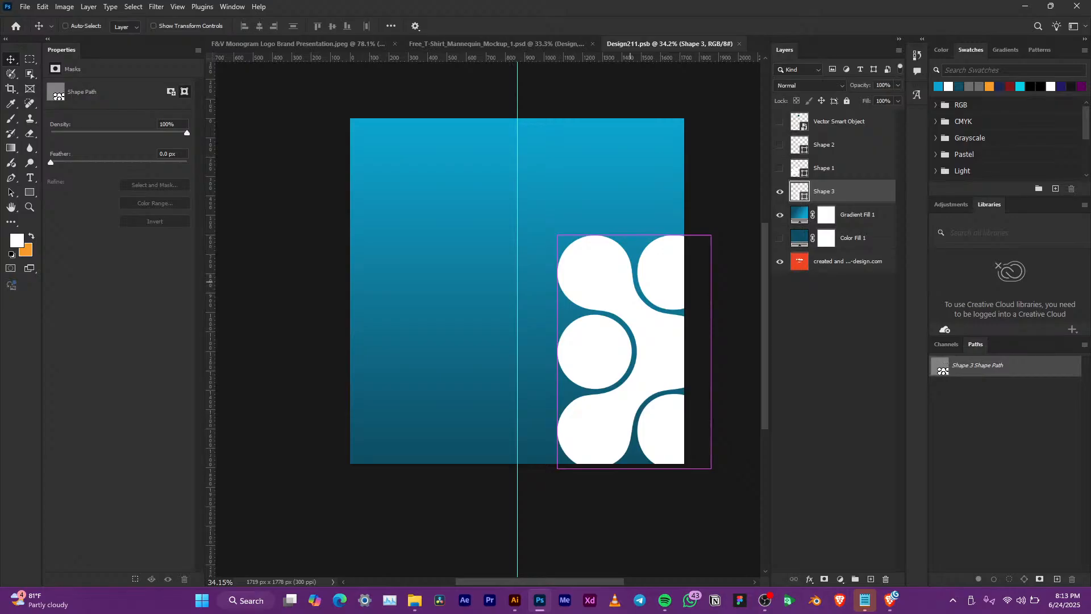
key(ctrl+z)
Scale the white symbol to about 79% between the centre guide and the lower-right corner, then save and check the mockup
key(ctrl+t)
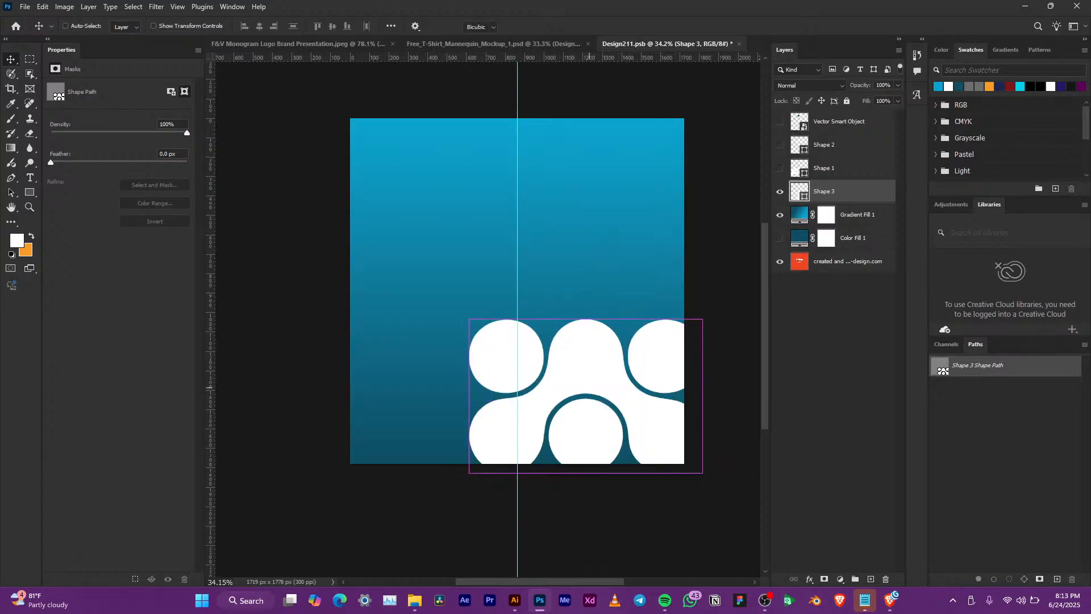
drag(586, 319, 623, 376)
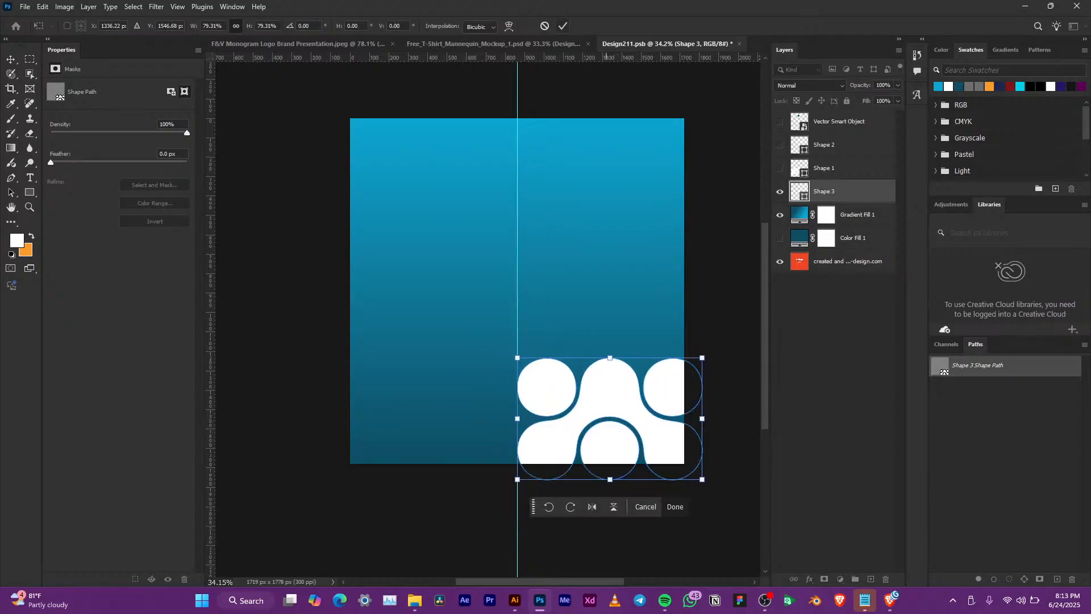
key(Return)
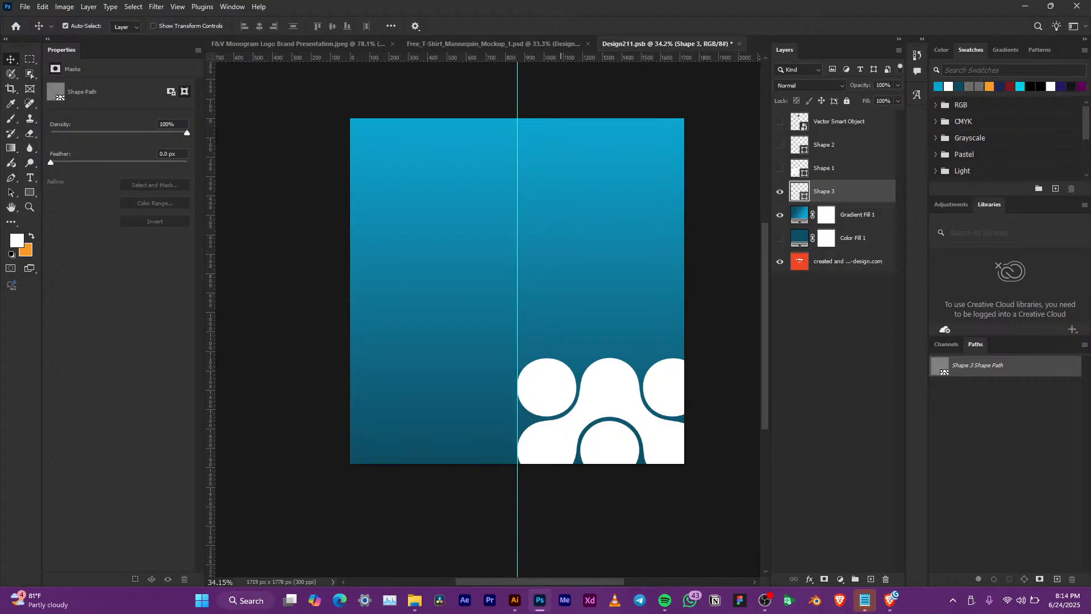
key(ctrl+s)
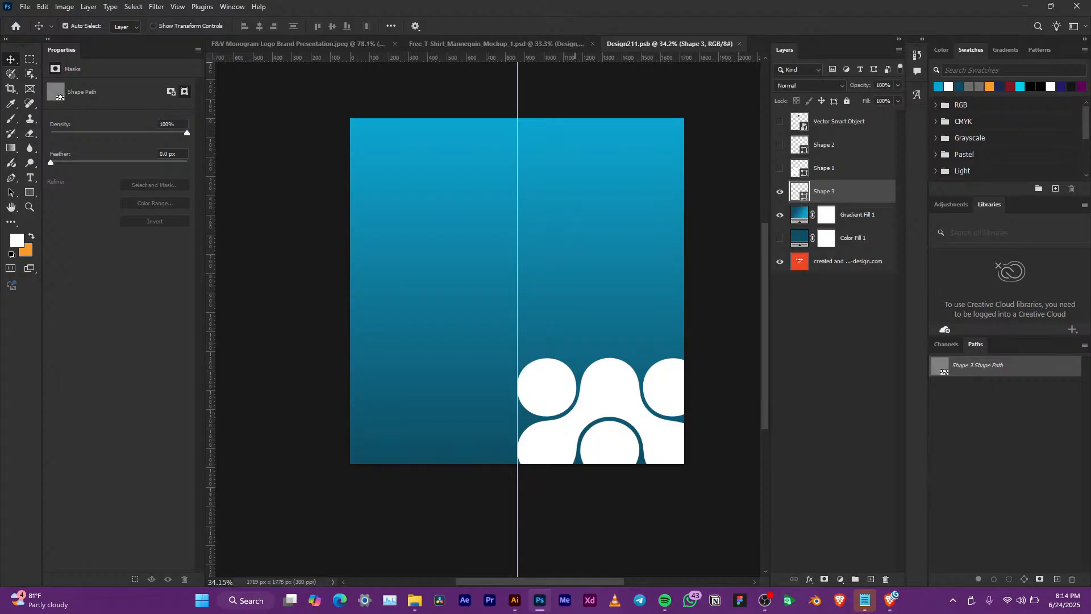
key(ctrl+shift+Tab)
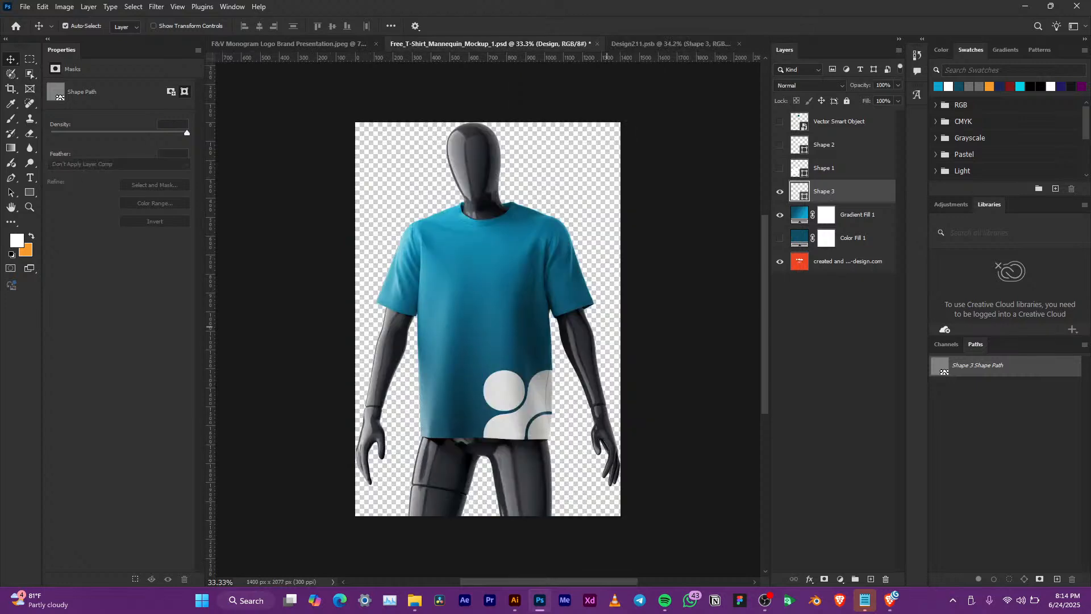
Move the white symbol left and enlarge it slightly to meet the artwork's right edge, then save and check the mockup
key(ctrl+Tab)
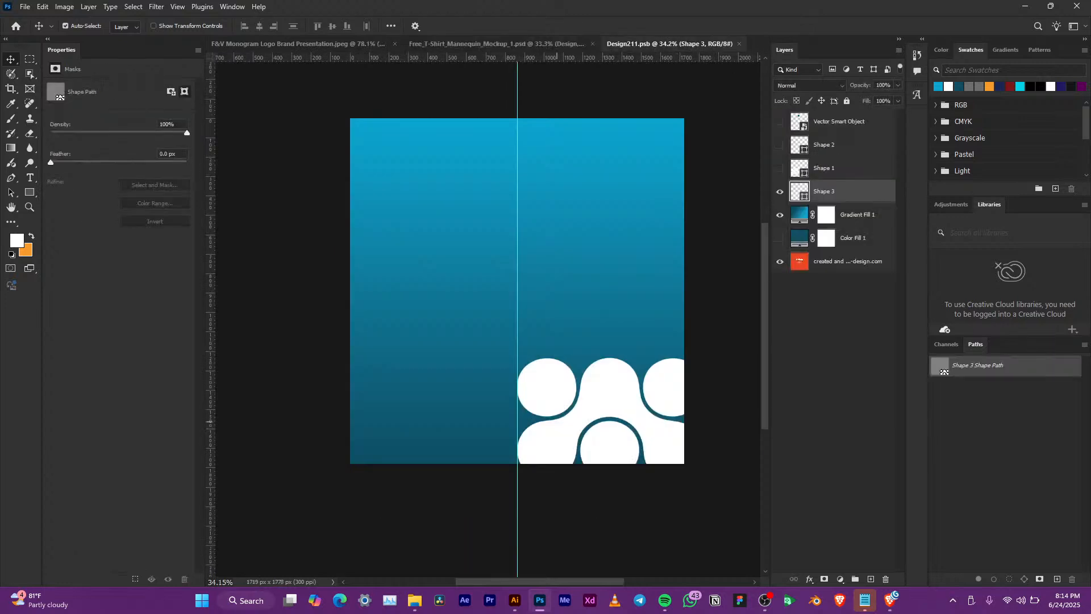
drag(618, 412, 589, 412)
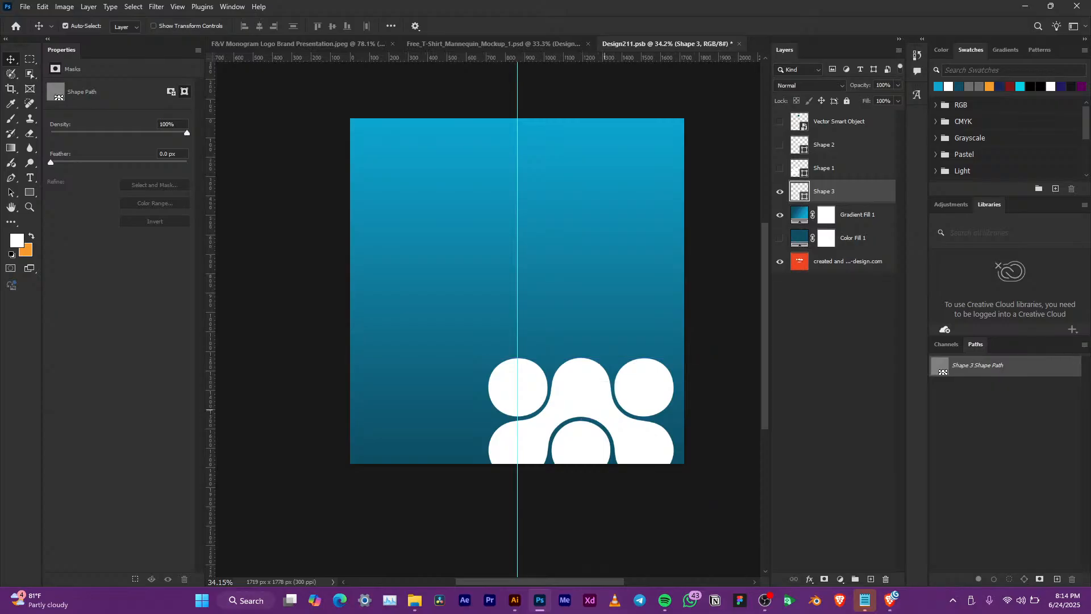
key(ctrl+t)
drag(674, 393, 686, 393)
key(Return)
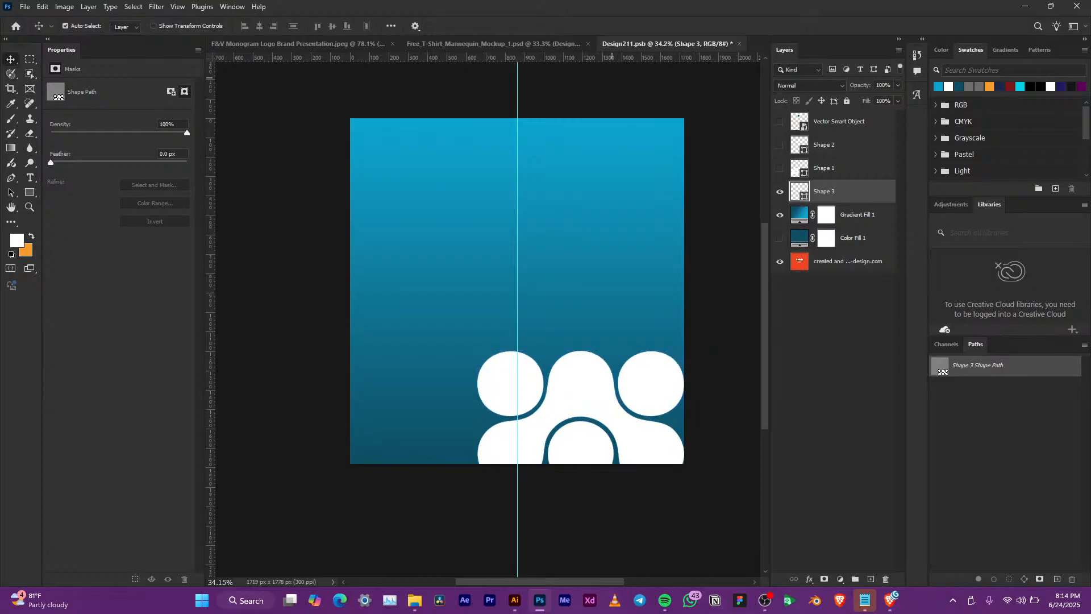
key(ctrl+s)
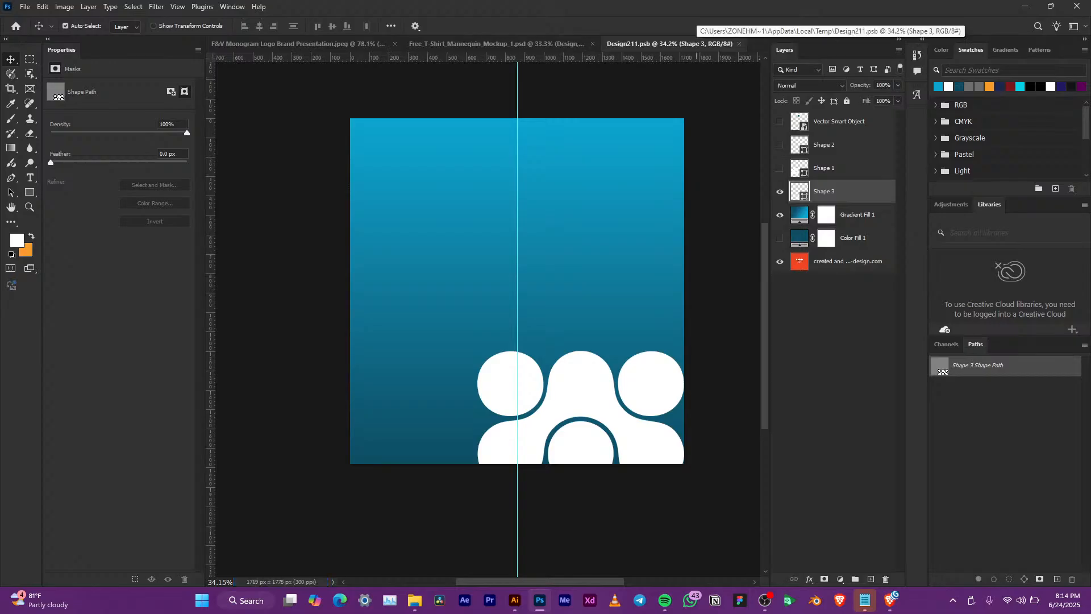
scroll(642, 199, up, 3)
drag(493, 426, 520, 420)
click(489, 43)
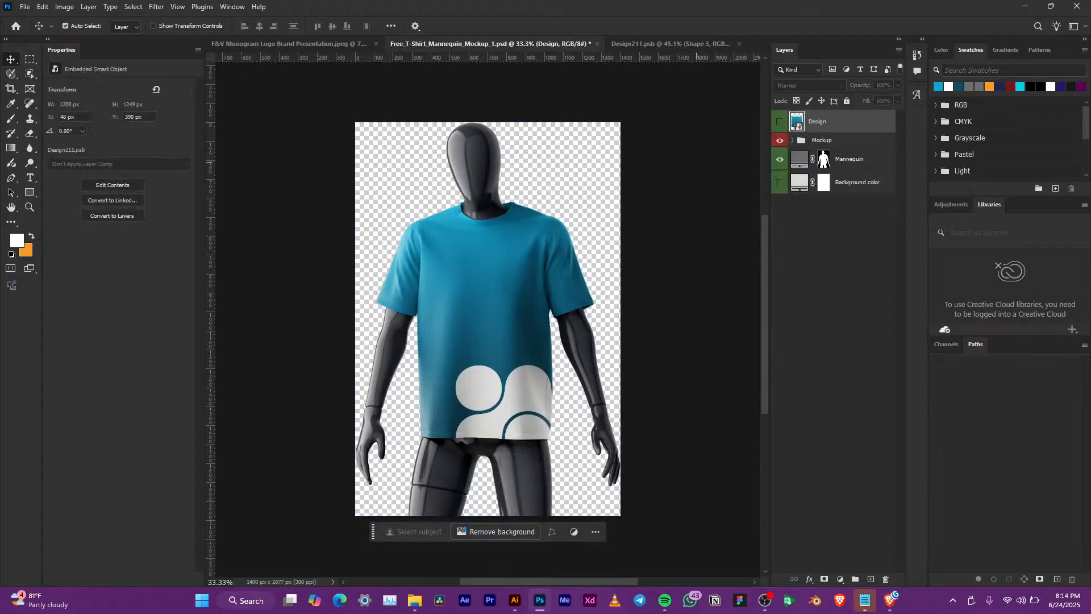
Copy the white Orpheon logo from the gradient tile in Illustrator and paste it into the Photoshop T-shirt artwork as a shape layer
click(677, 43)
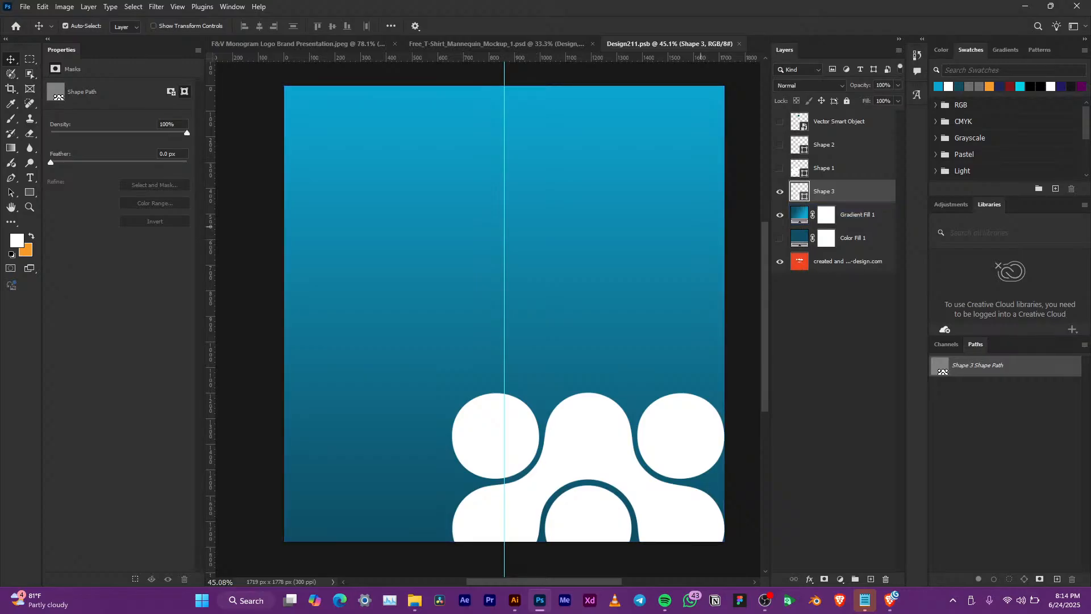
click(515, 601)
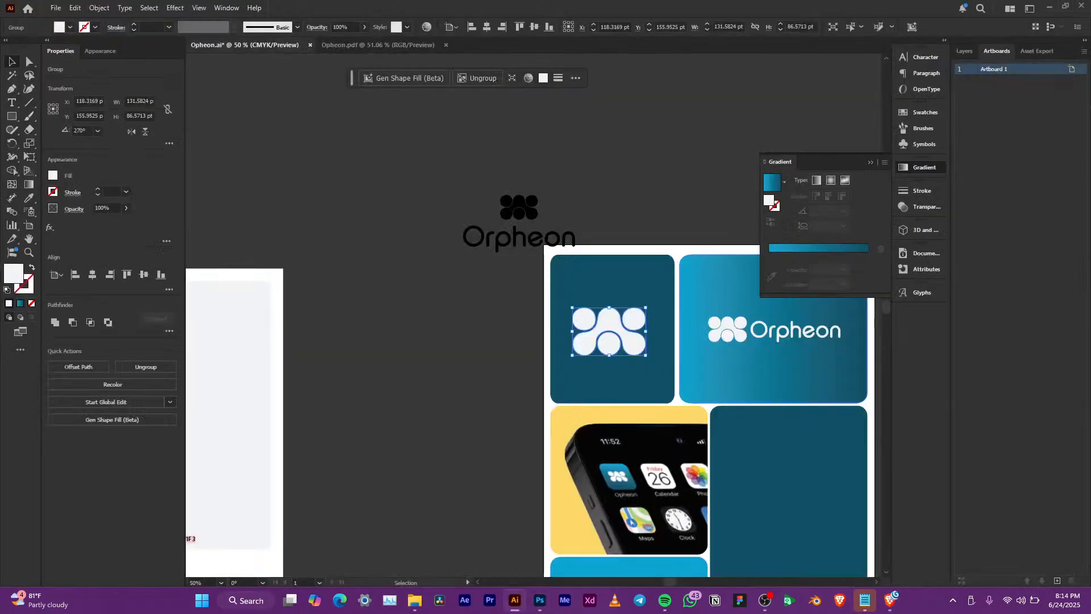
click(744, 326)
key(a)
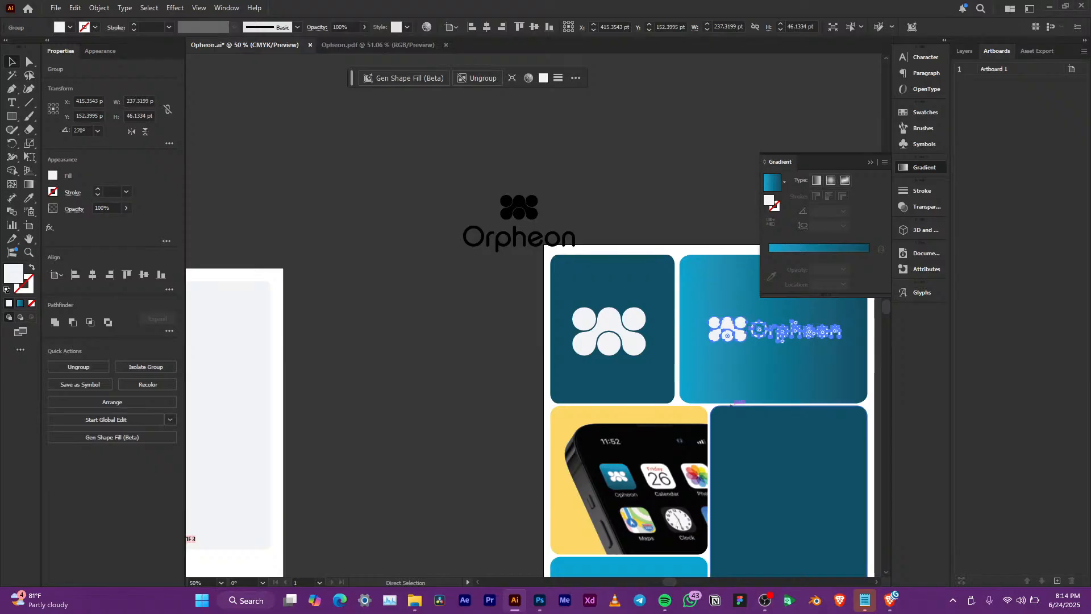
key(ctrl+c)
key(alt+Tab)
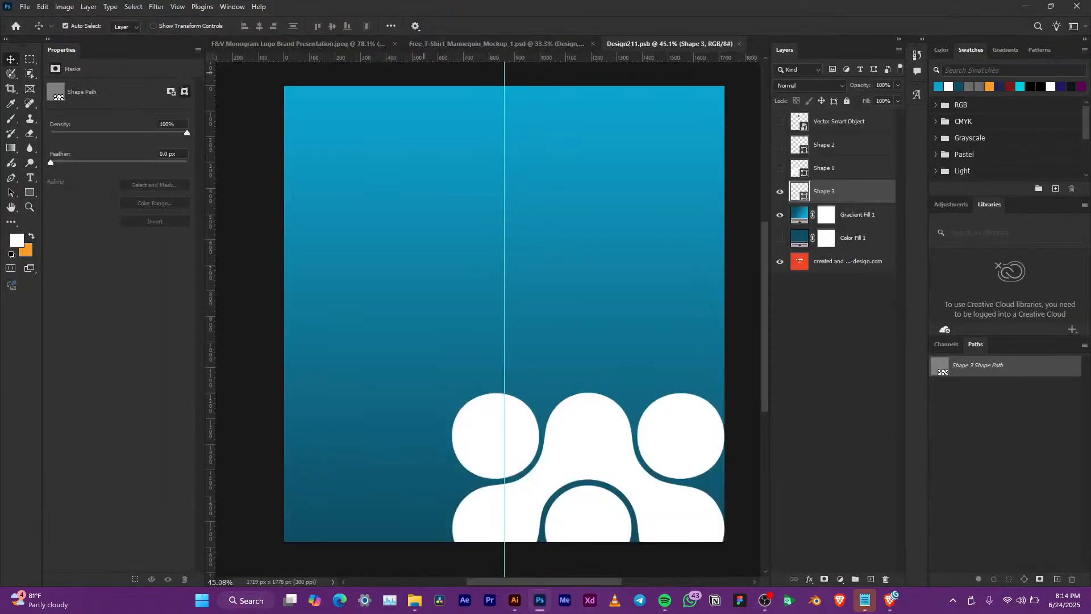
key(ctrl+v)
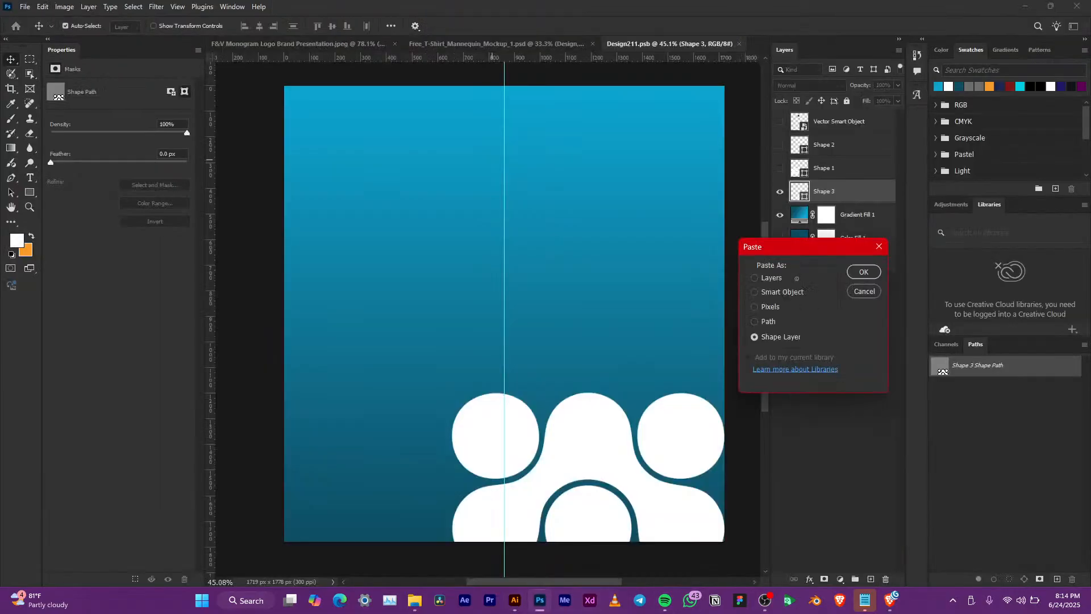
key(Return)
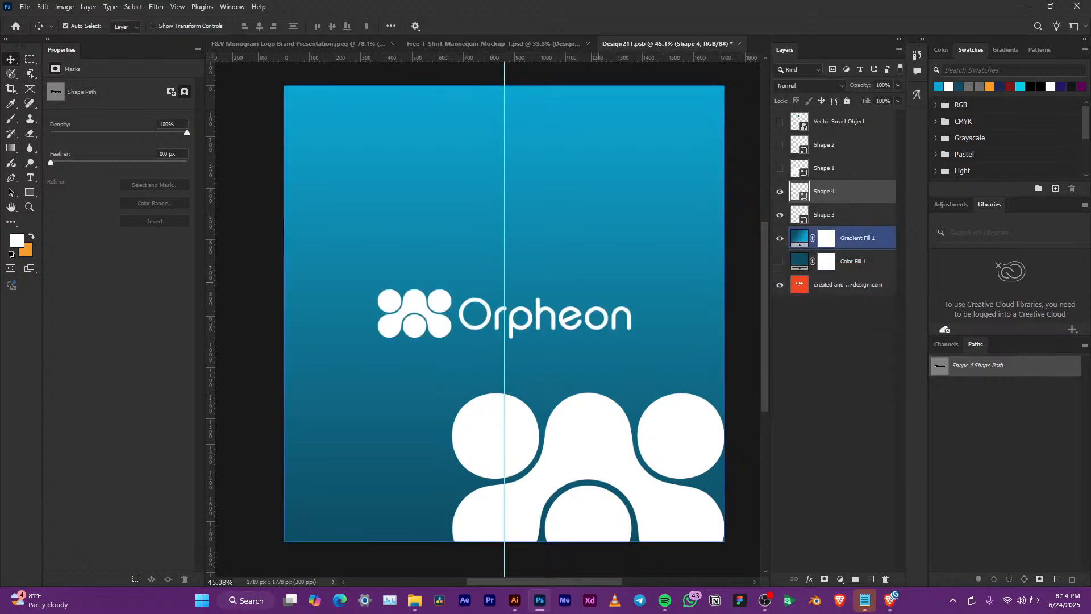
Move the white logo up above the large symbol, shrink it to about 70% around the centre guide, then save and check the mockup
drag(539, 312, 540, 251)
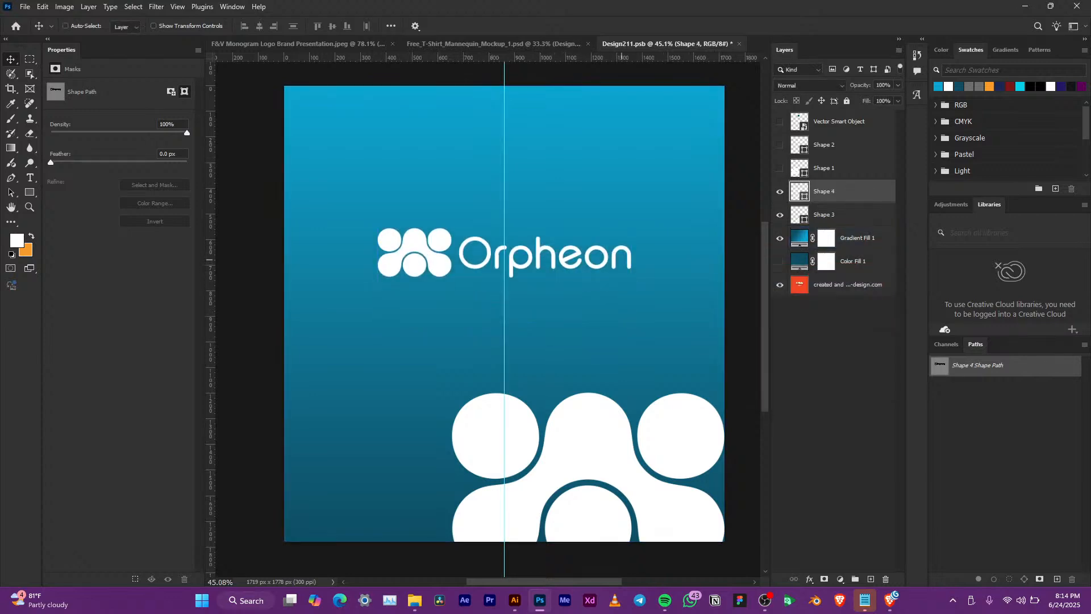
key(ctrl+t)
drag(632, 276, 597, 241)
key(Return)
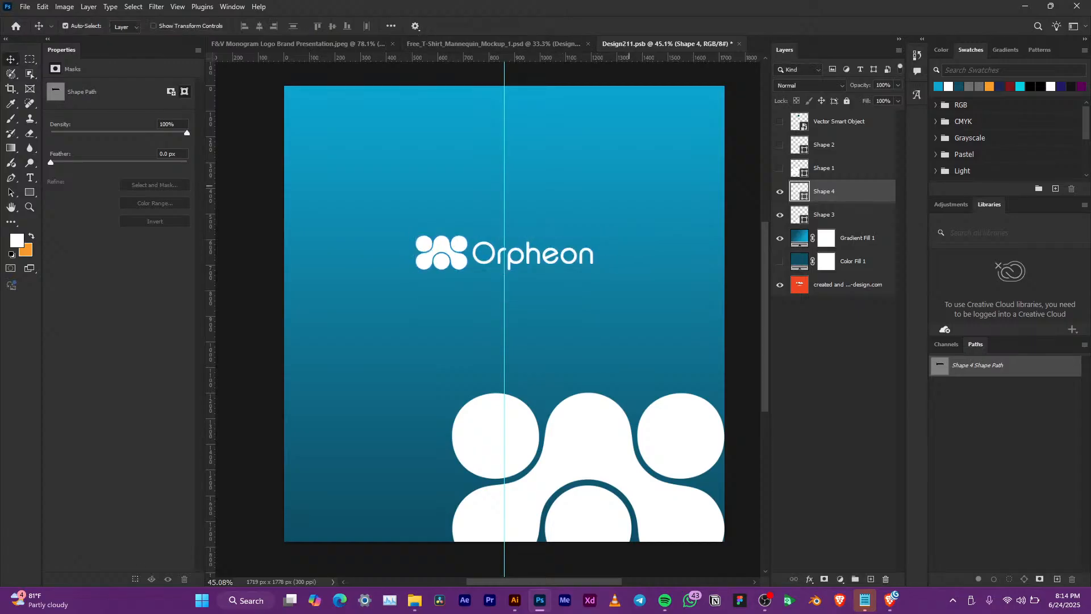
key(ctrl+s)
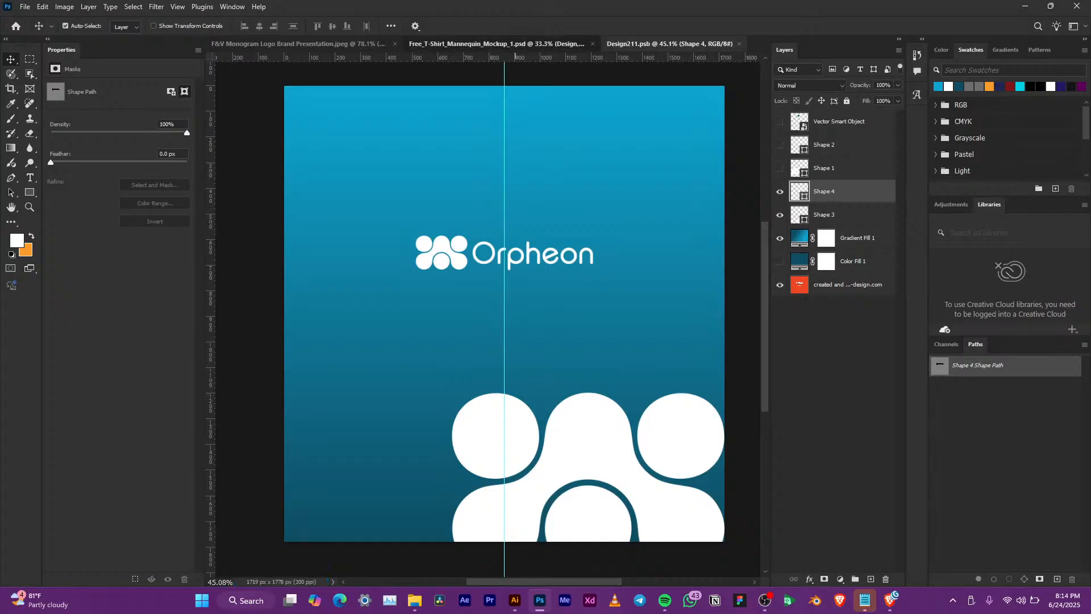
key(ctrl+shift+Tab)
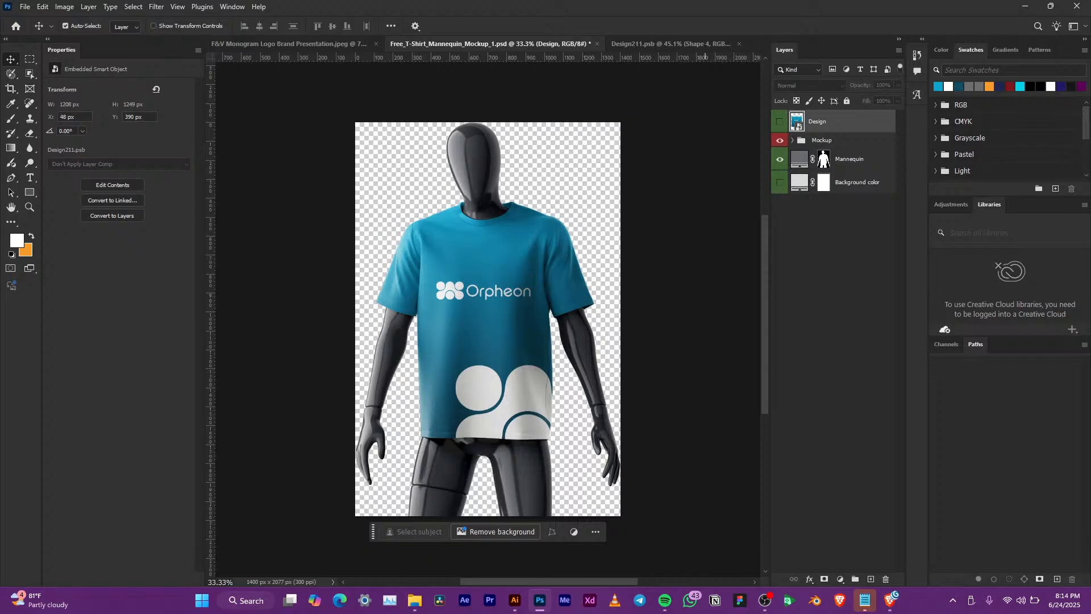
Nudge the white logo about 15 px left of centre in the artwork, then save and check the mockup
key(ctrl+Tab)
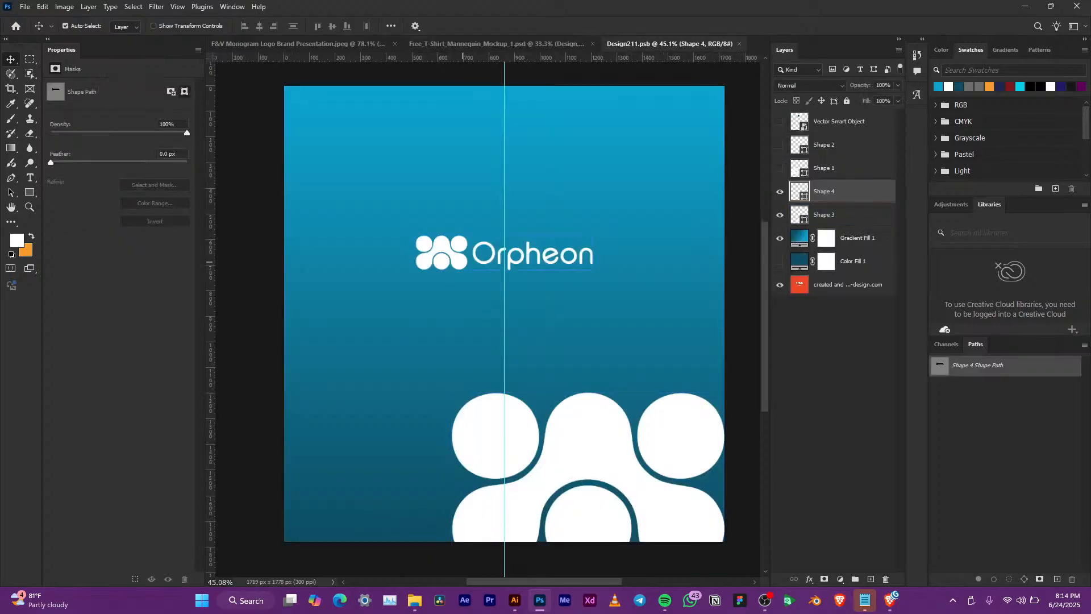
key(Left)
key(Left)
key(Left)
key(Left)
key(Left)
key(Left)
key(Left)
key(Left)
key(Left)
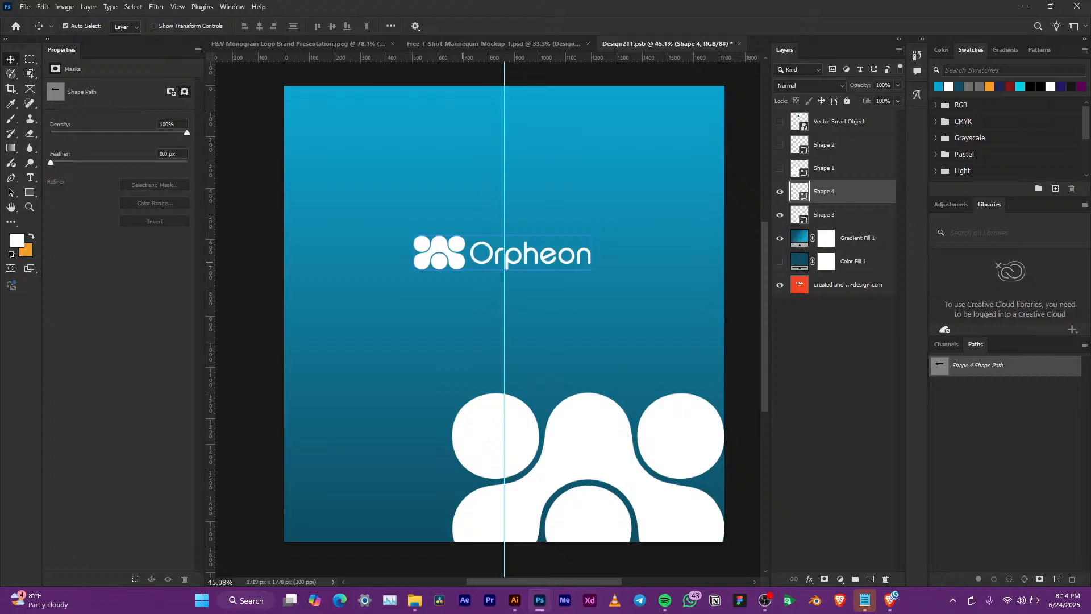
key(Left)
key(Left)
key(Left)
key(Left)
key(Left)
key(Left)
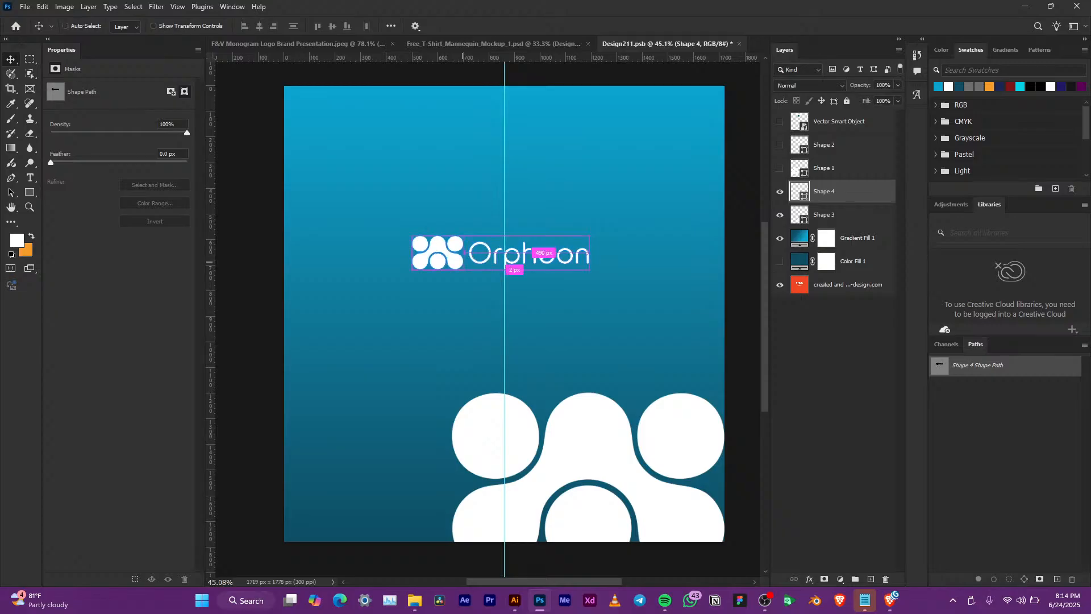
key(ctrl+s)
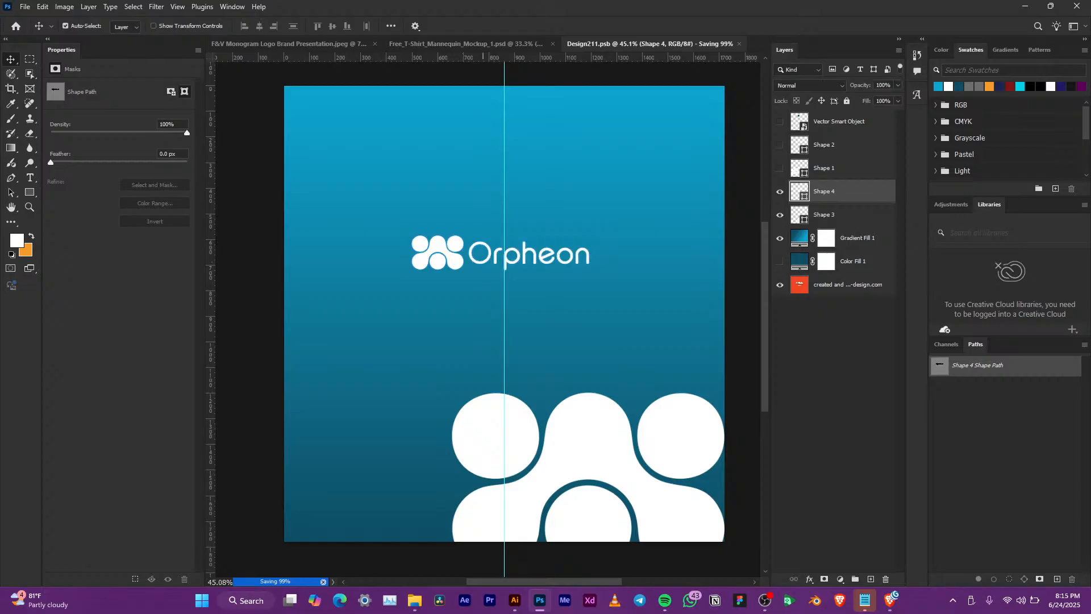
click(500, 44)
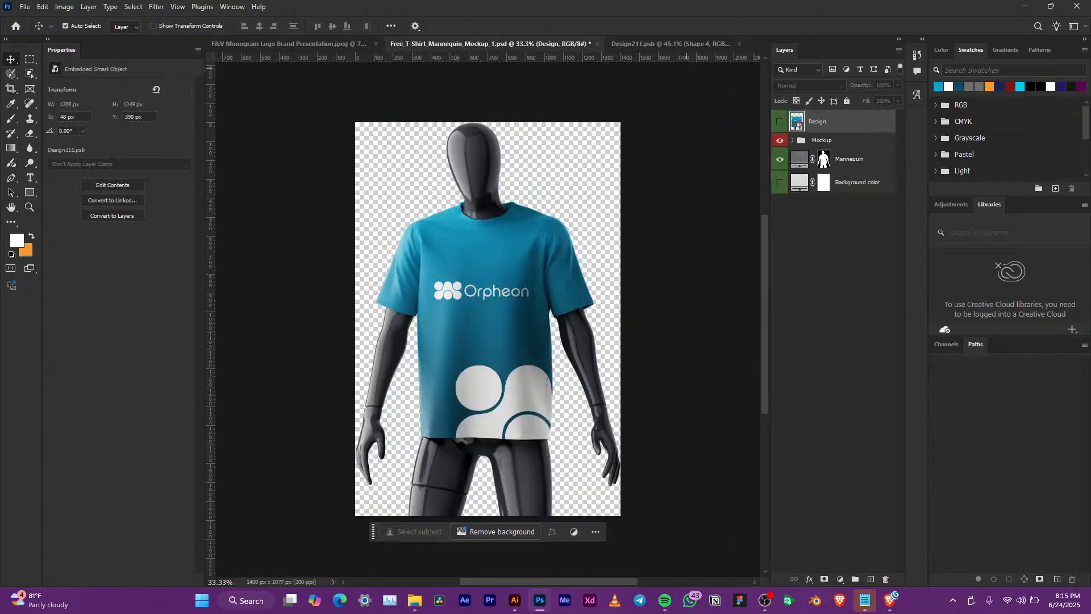
Move the white logo slightly higher in the artwork, save and close the smart object, and inspect the T-shirt mockup
click(671, 44)
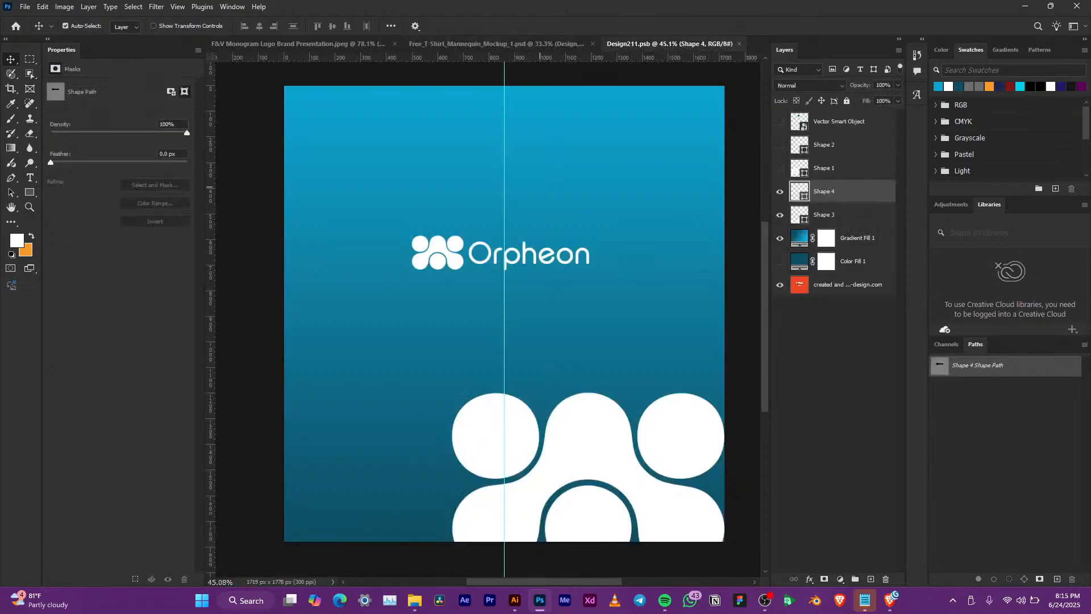
drag(462, 261, 462, 236)
key(ctrl+s)
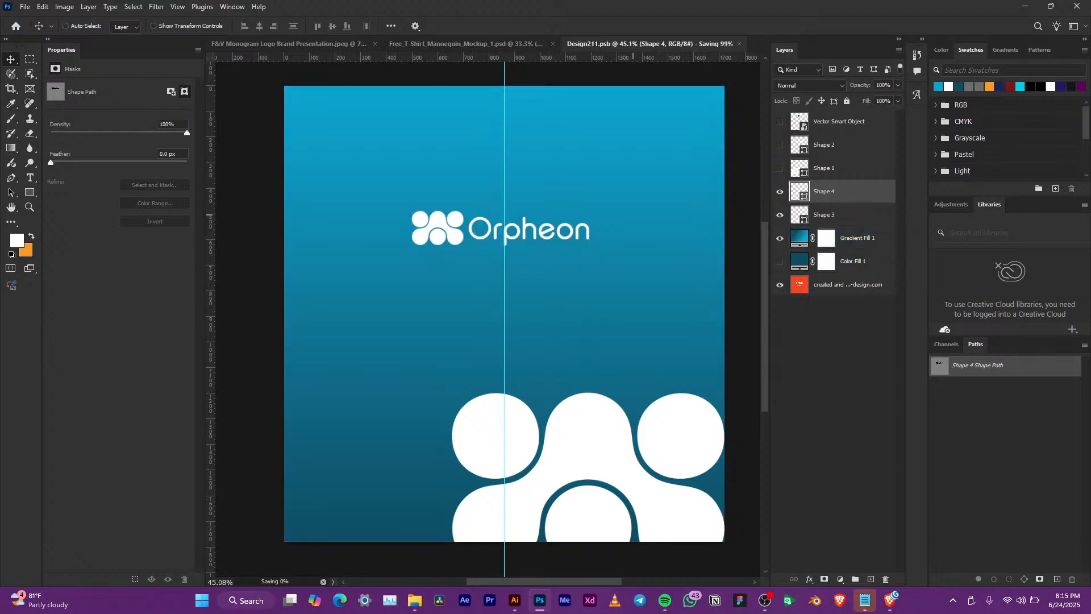
key(ctrl+w)
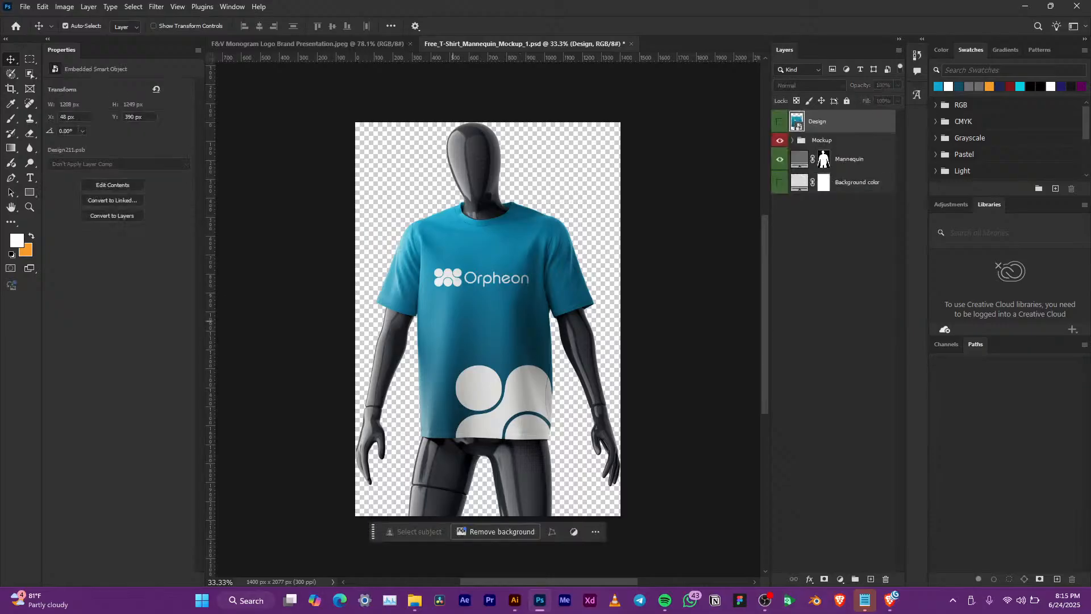
scroll(502, 276, down, 4)
scroll(500, 274, up, 7)
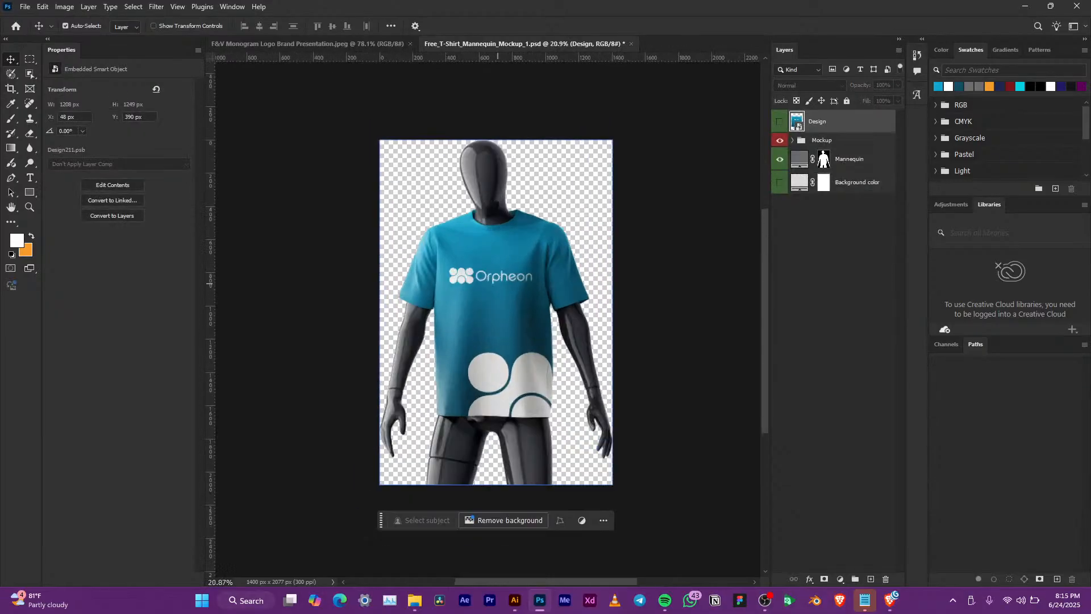
scroll(500, 274, down, 2)
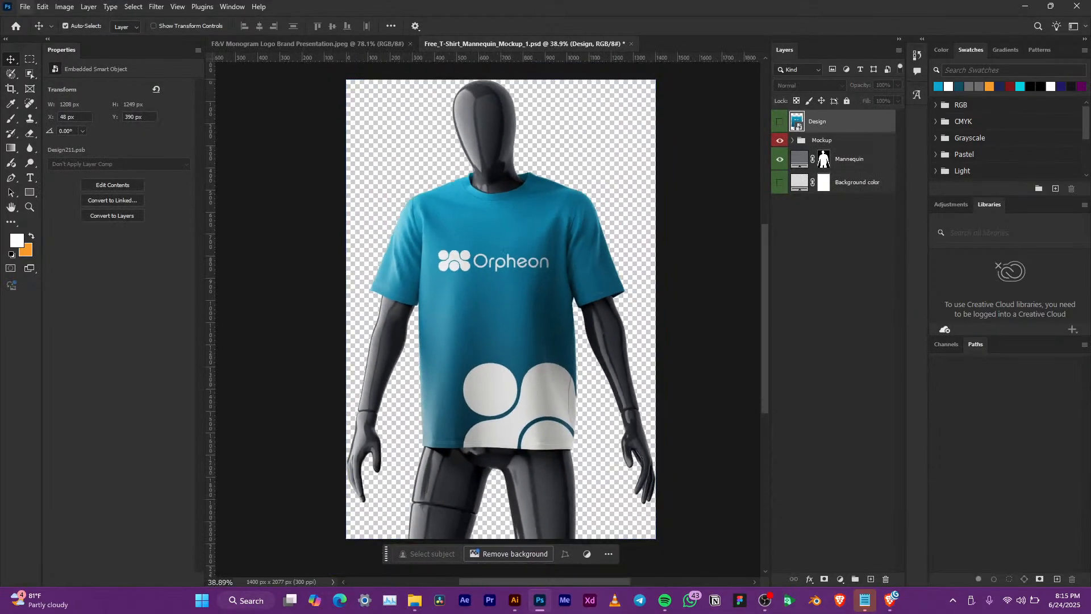
Save the mockup as Opheon_T-Shirt_Mannequin_Mockup_1.psd in the Opheon folder under New Design Projects, with Maximize Compatibility on
click(25, 7)
click(45, 173)
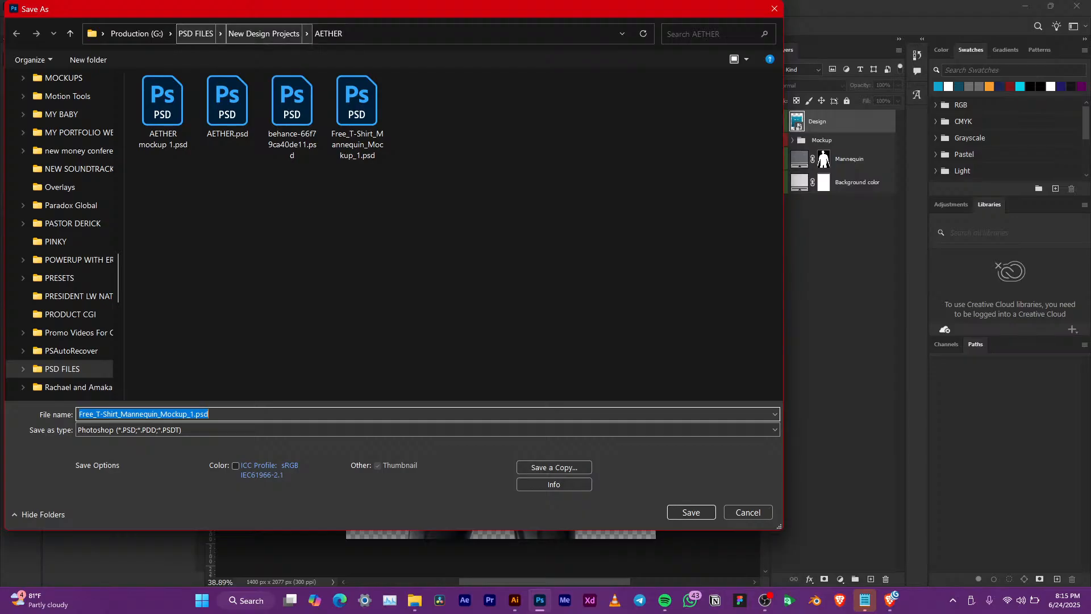
click(264, 33)
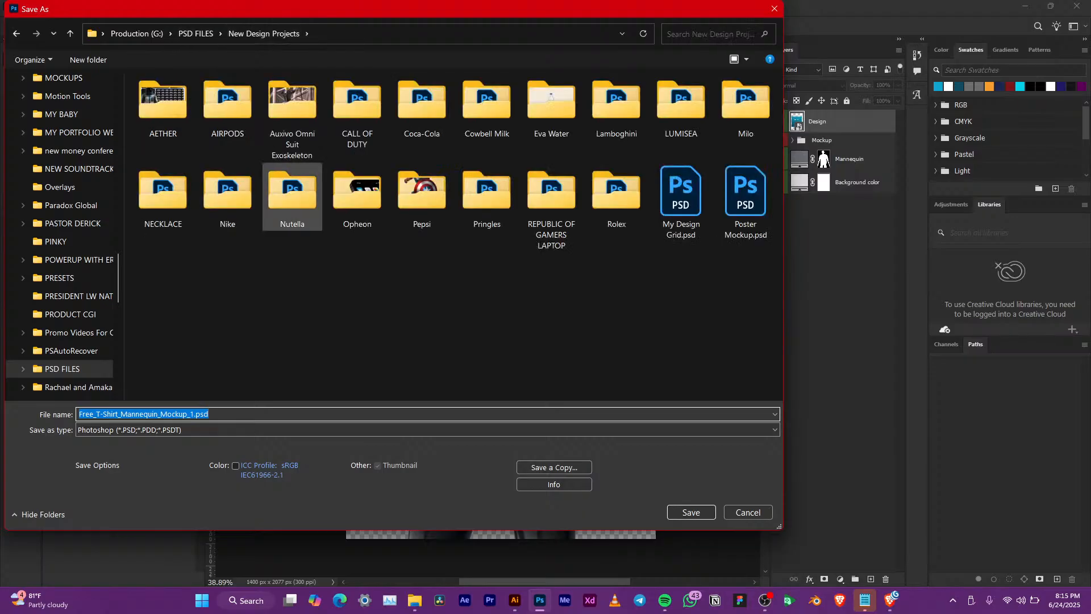
click(357, 196)
double_click(357, 196)
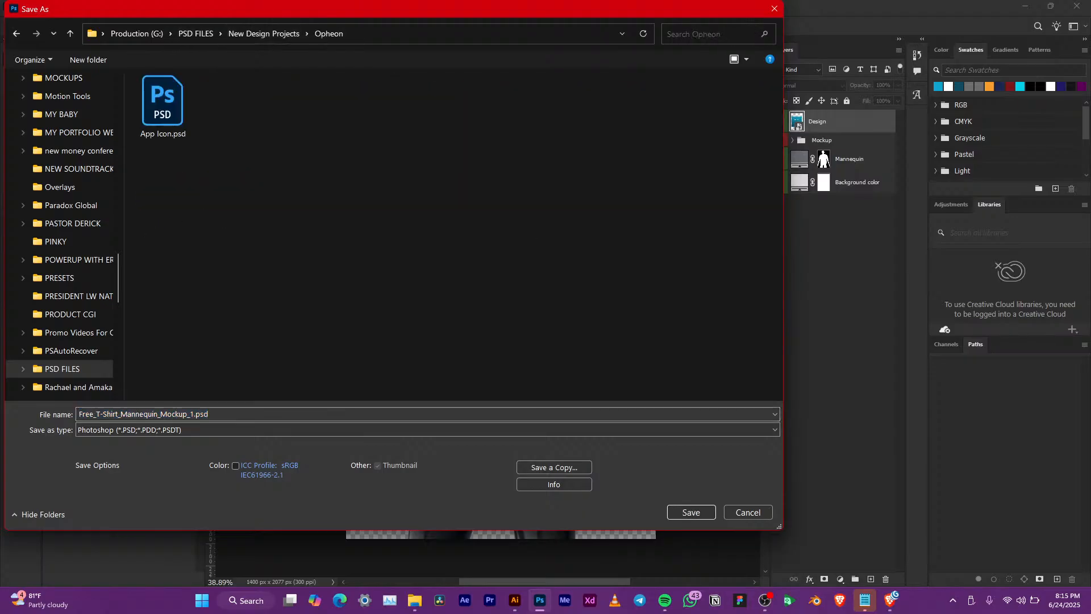
click(341, 414)
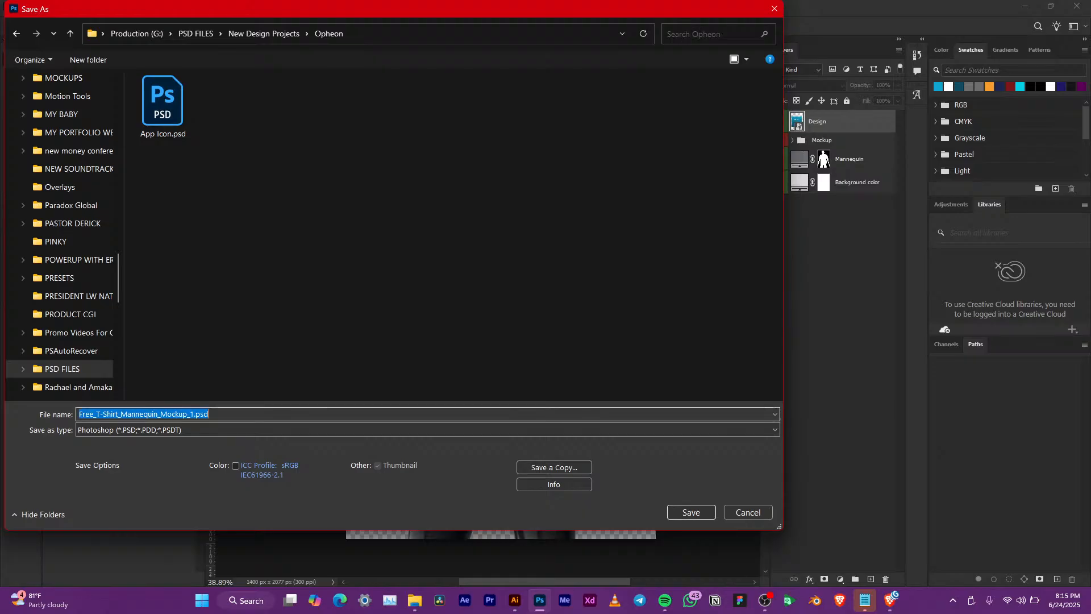
click(94, 415)
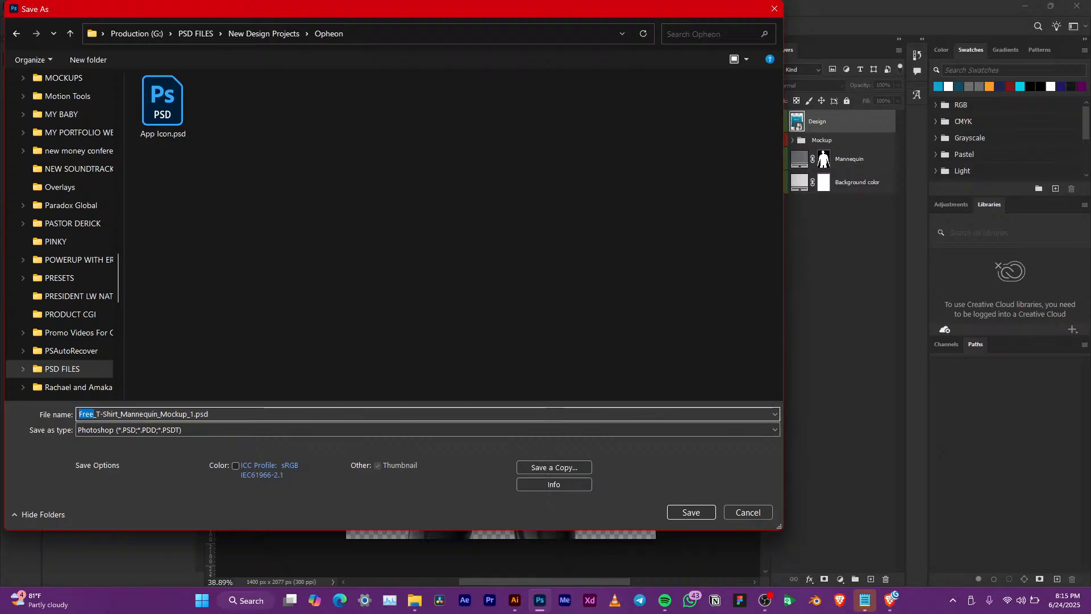
text(Opheon)
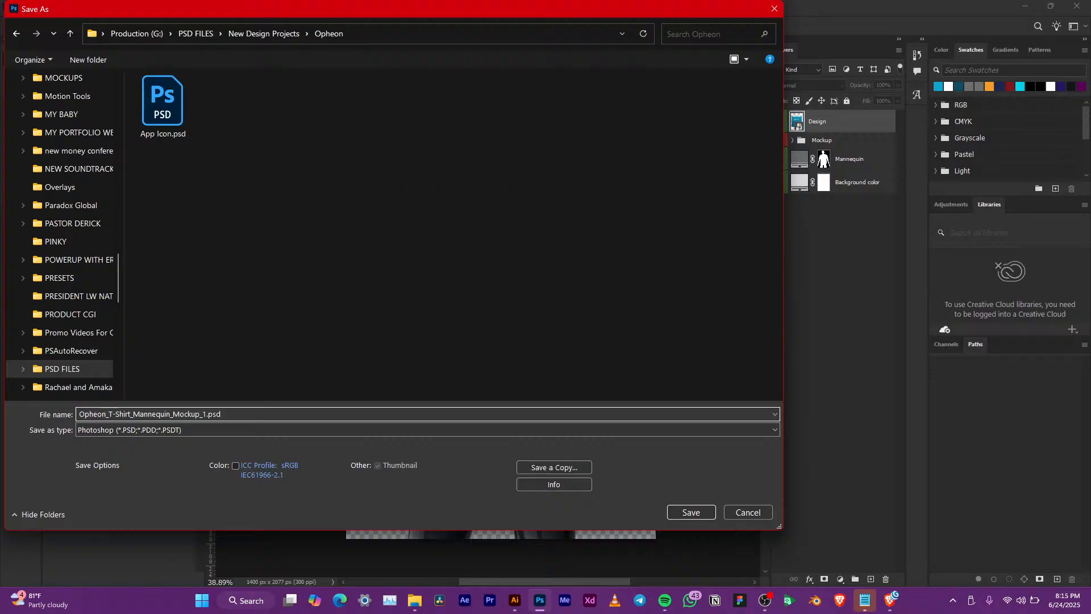
key(Return)
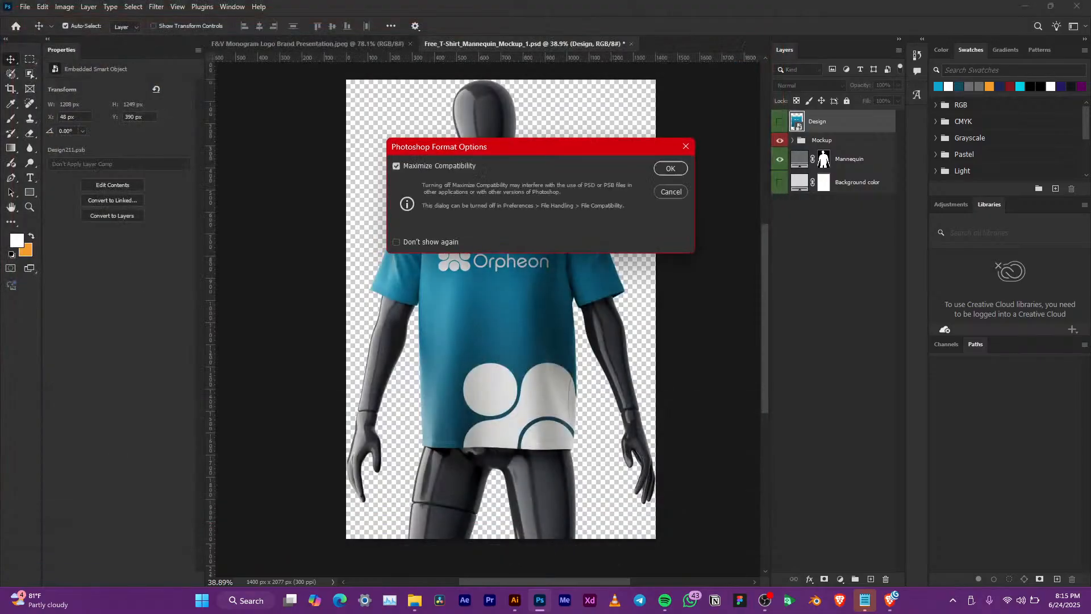
click(671, 168)
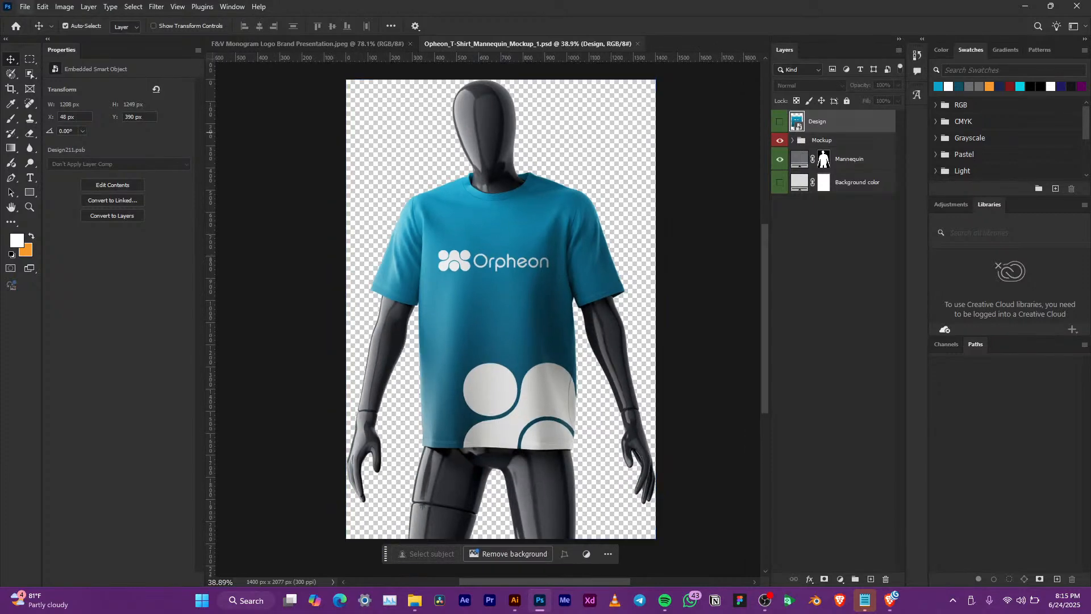
Quick-export the mockup as Opheon_T-Shirt_Mannequin_Mockup_1.png into the Opheon folder
click(25, 7)
mouse_move(97, 219)
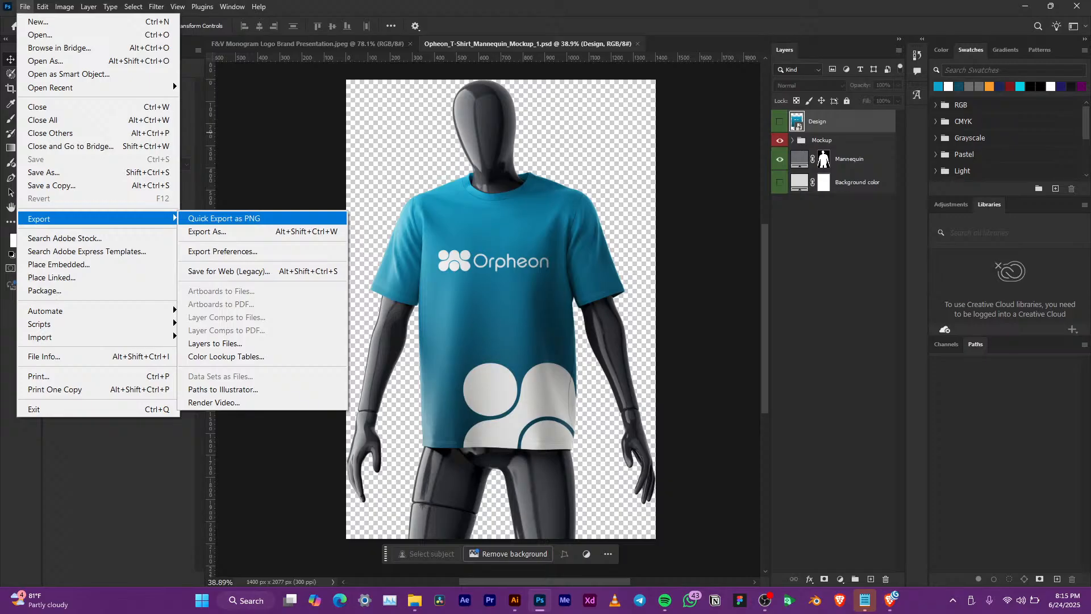
click(224, 219)
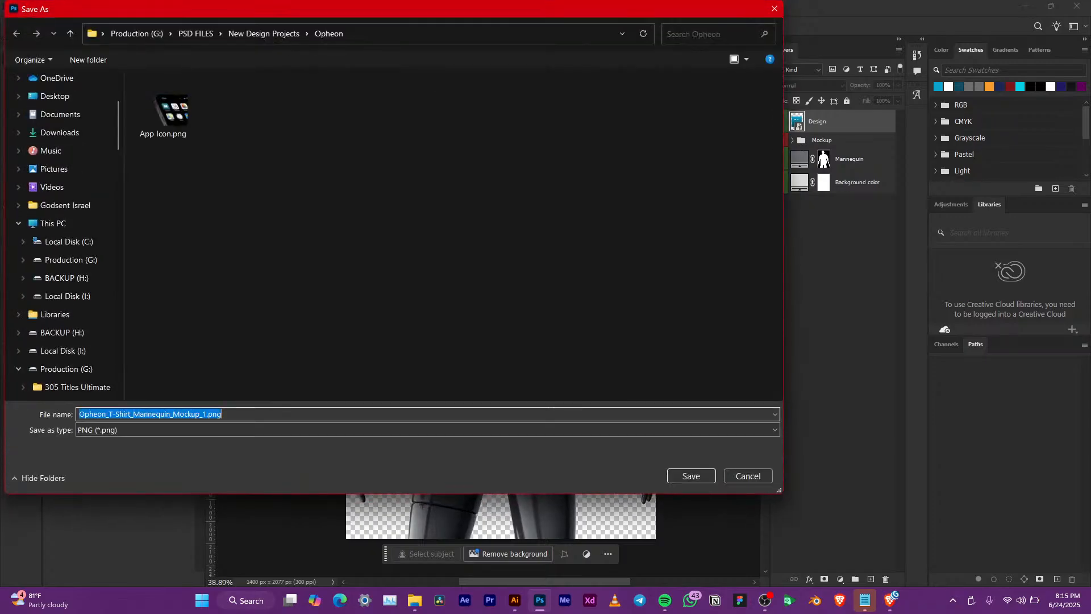
key(Return)
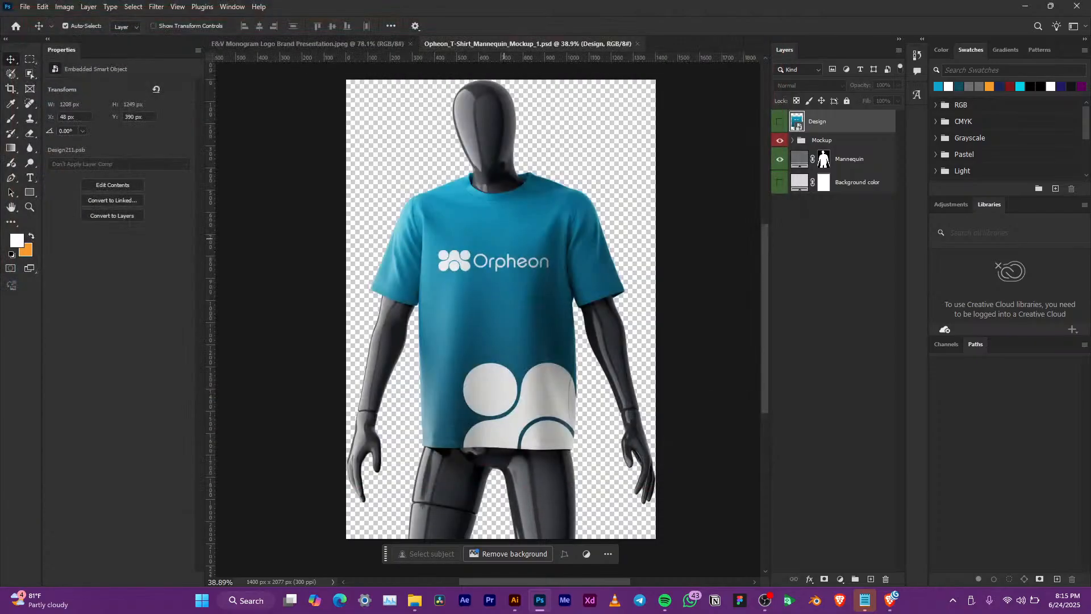
Switch to Illustrator and select the tall dark teal tile in the Orpheon presentation grid
mouse_move(515, 601)
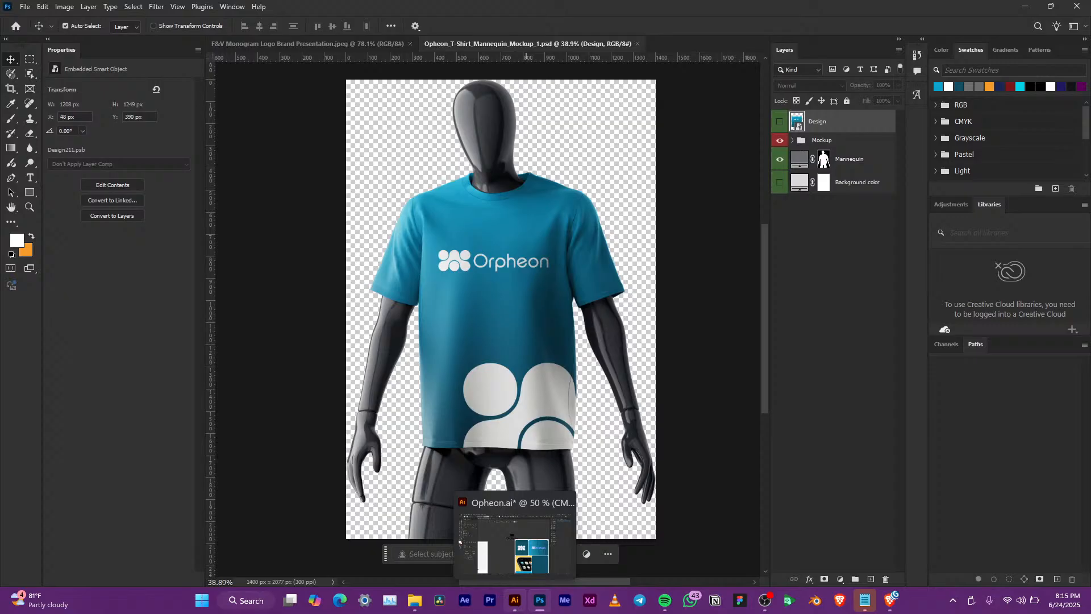
click(515, 601)
scroll(689, 454, down, 2)
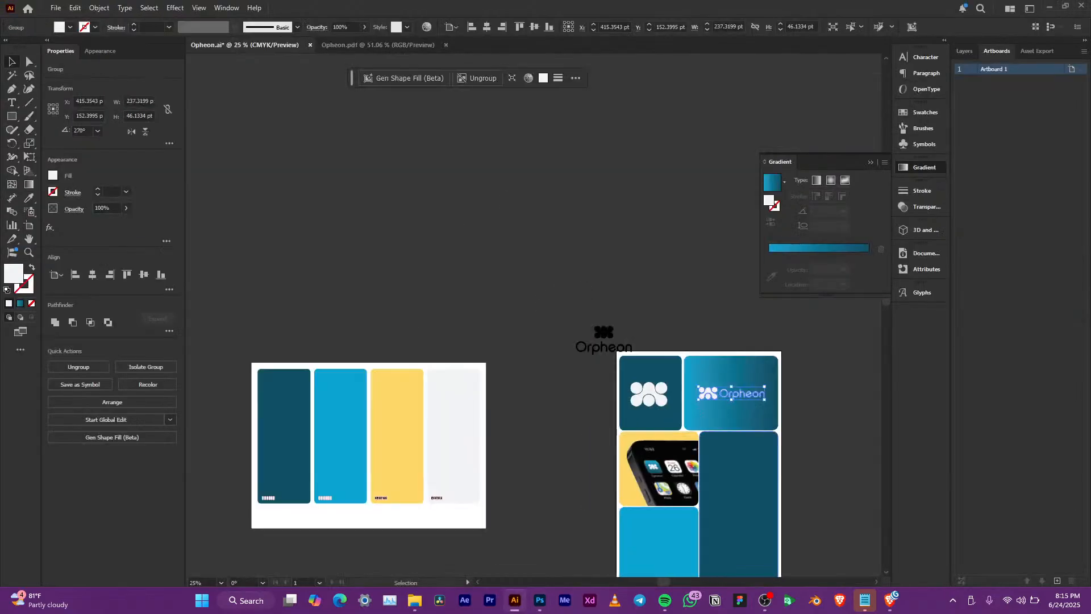
drag(689, 453, 434, 286)
scroll(472, 324, up, 2)
click(475, 326)
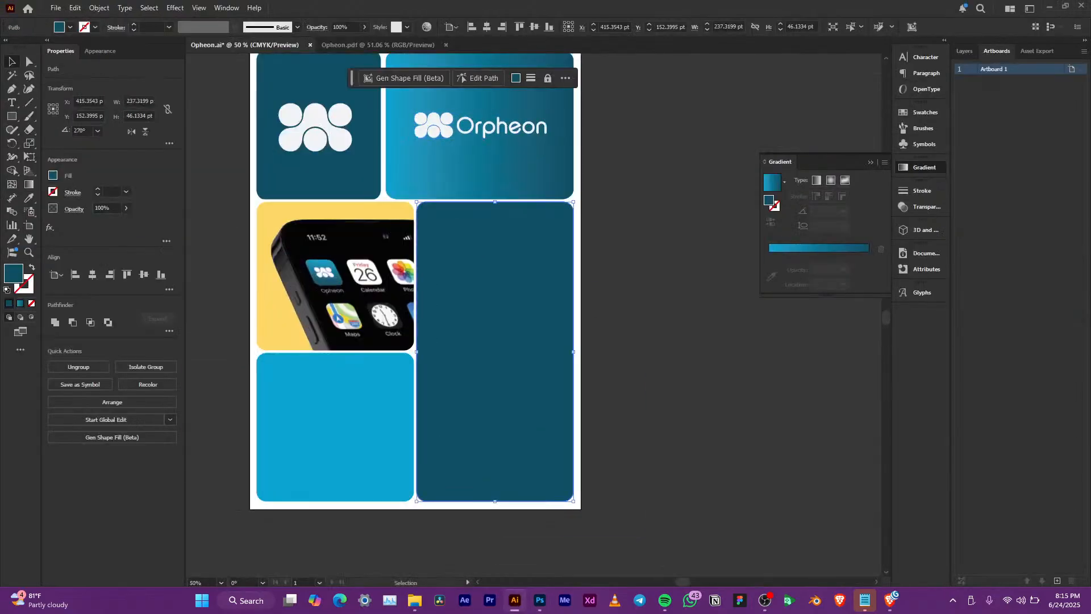
Place Opheon_T-Shirt_Mannequin_Mockup_1.png from the Opheon folder over the tall dark teal tile at about 344 by 510 pt and embed it
mouse_move(415, 600)
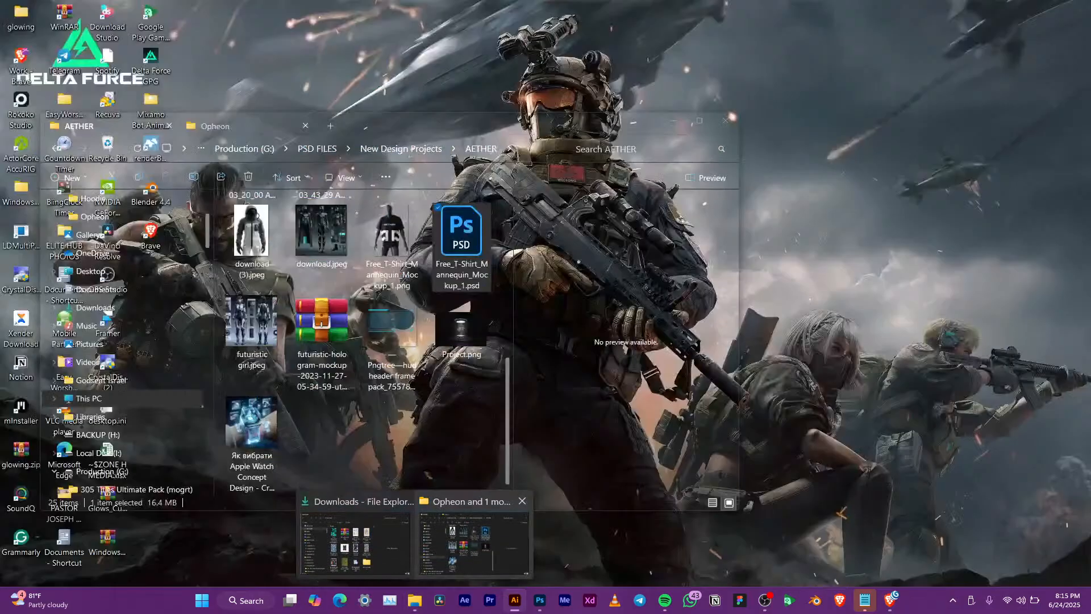
click(470, 531)
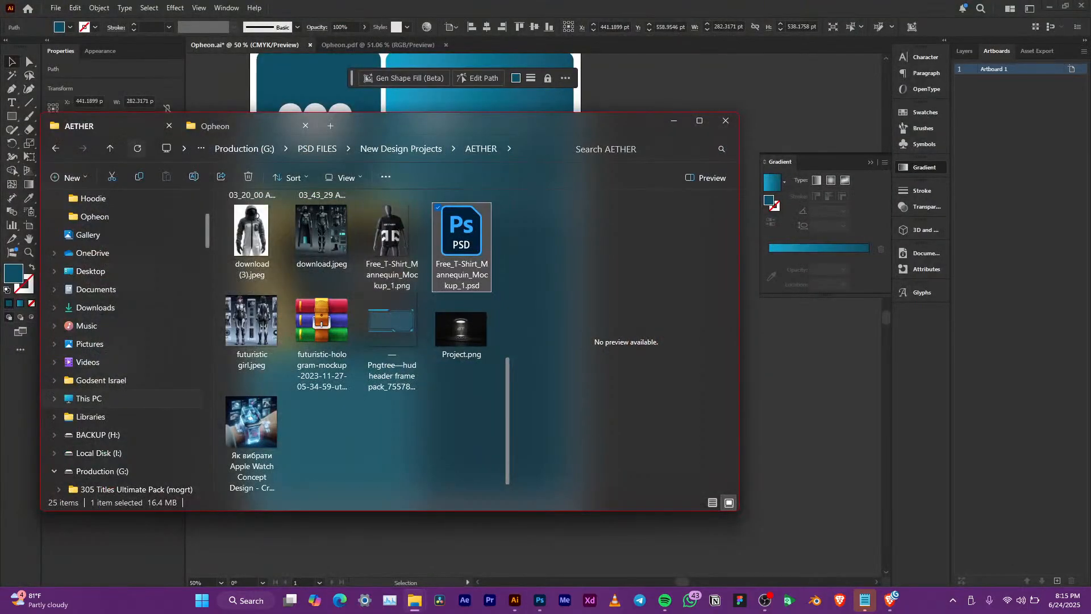
click(215, 125)
click(324, 290)
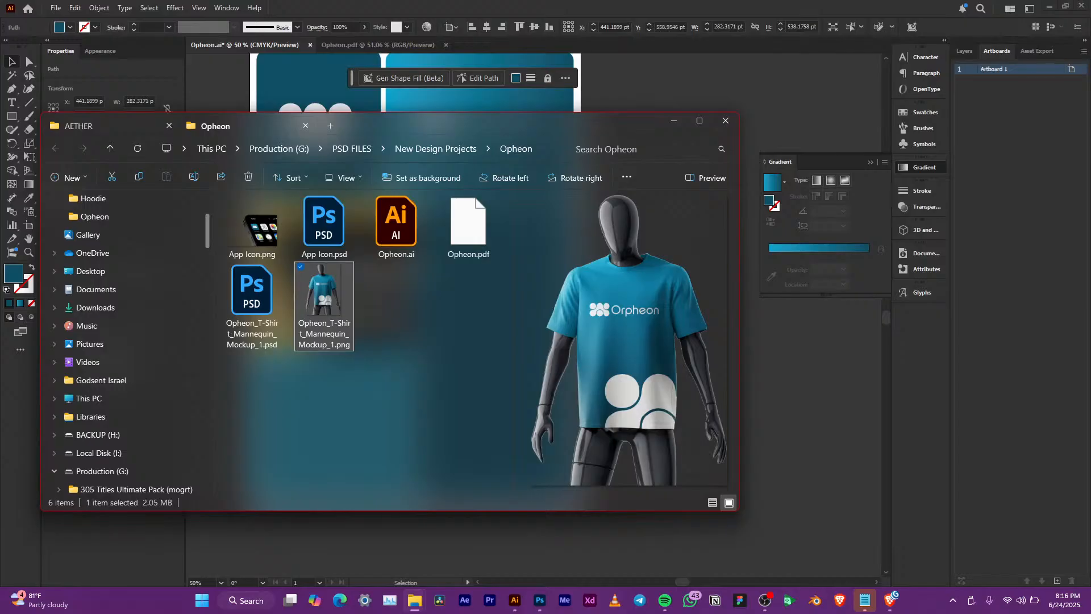
drag(324, 290, 557, 372)
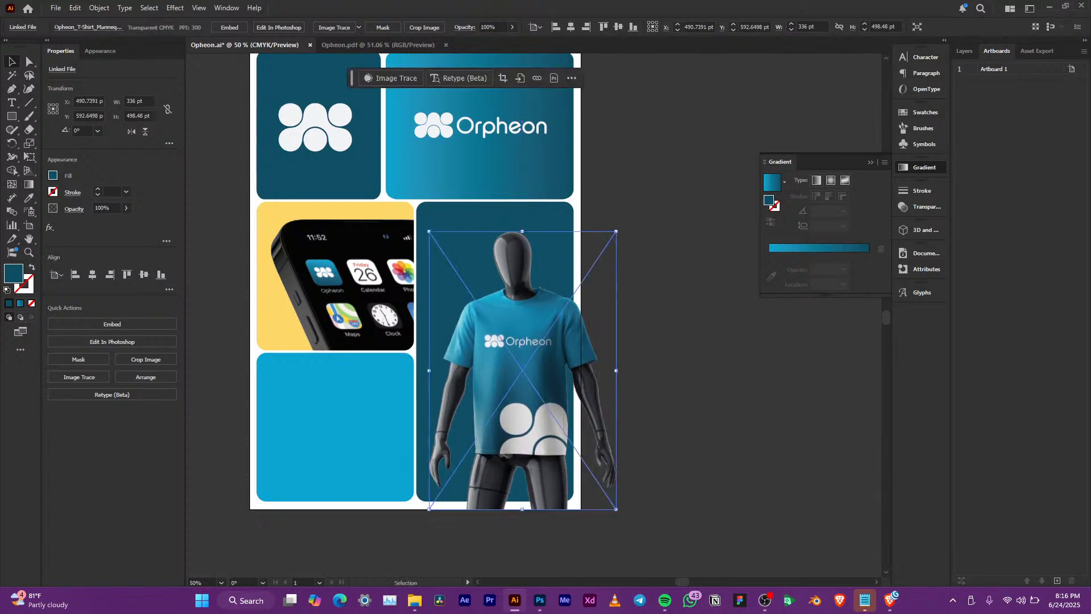
drag(522, 230, 522, 228)
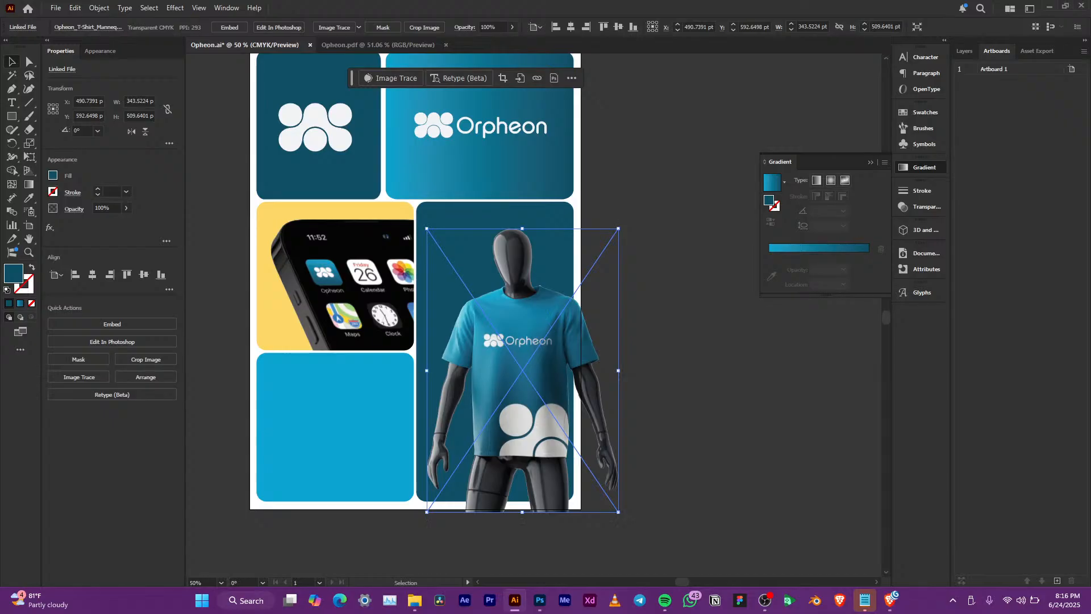
click(229, 27)
Duplicate the white logo icon into the tall tile behind the mannequin, enlarge it to about 262 by 172 pt, and adjust the placement
click(316, 117)
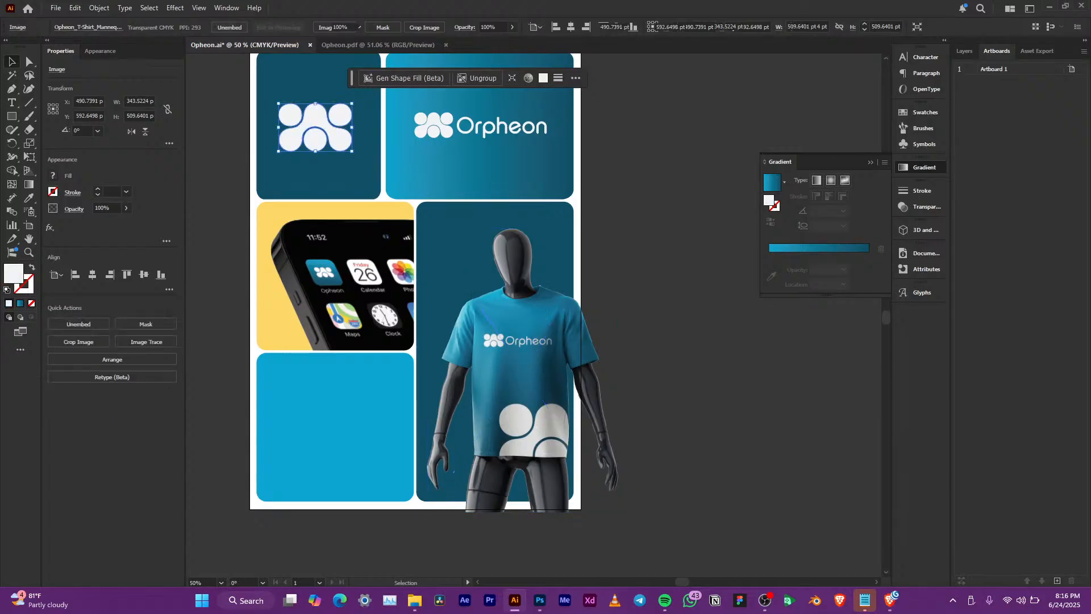
drag(315, 117, 471, 257)
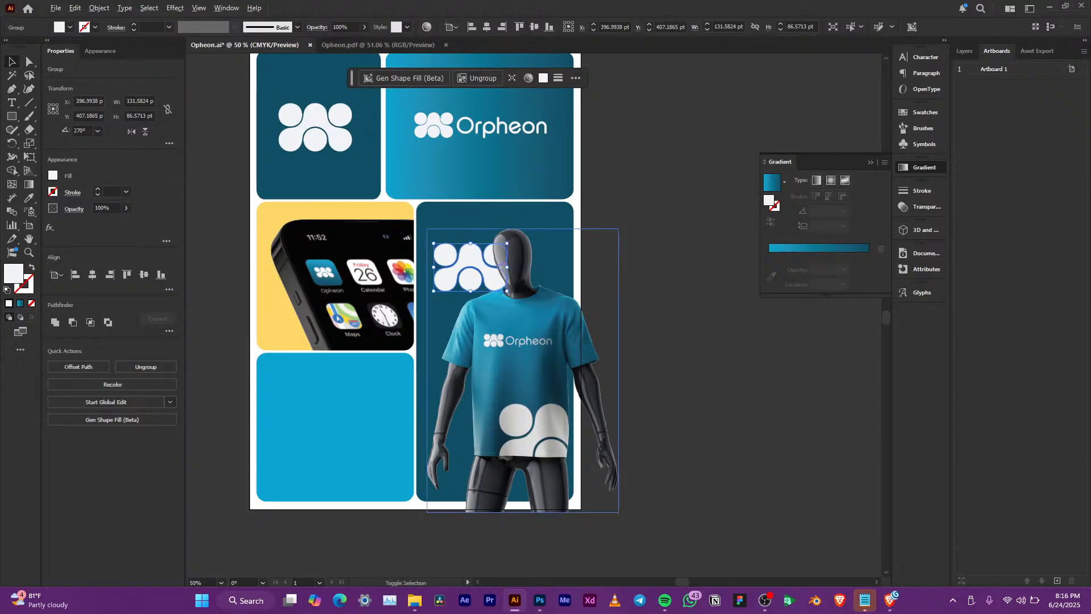
drag(507, 291, 565, 298)
drag(487, 242, 574, 242)
drag(501, 195, 493, 242)
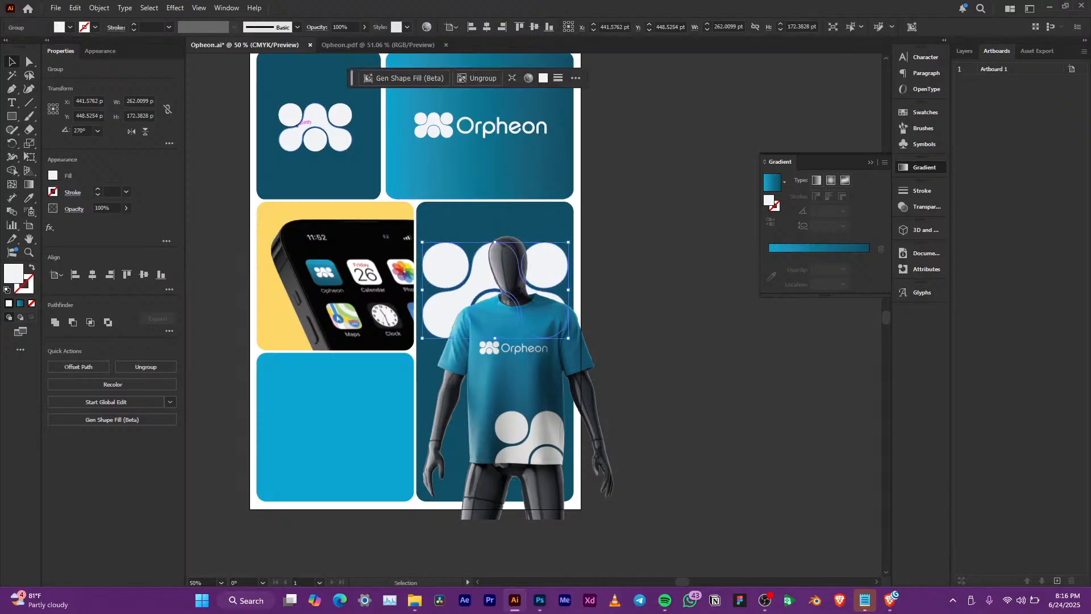
Set the blending mode of the enlarged logo icon behind the mannequin to Overlay
click(74, 208)
click(28, 229)
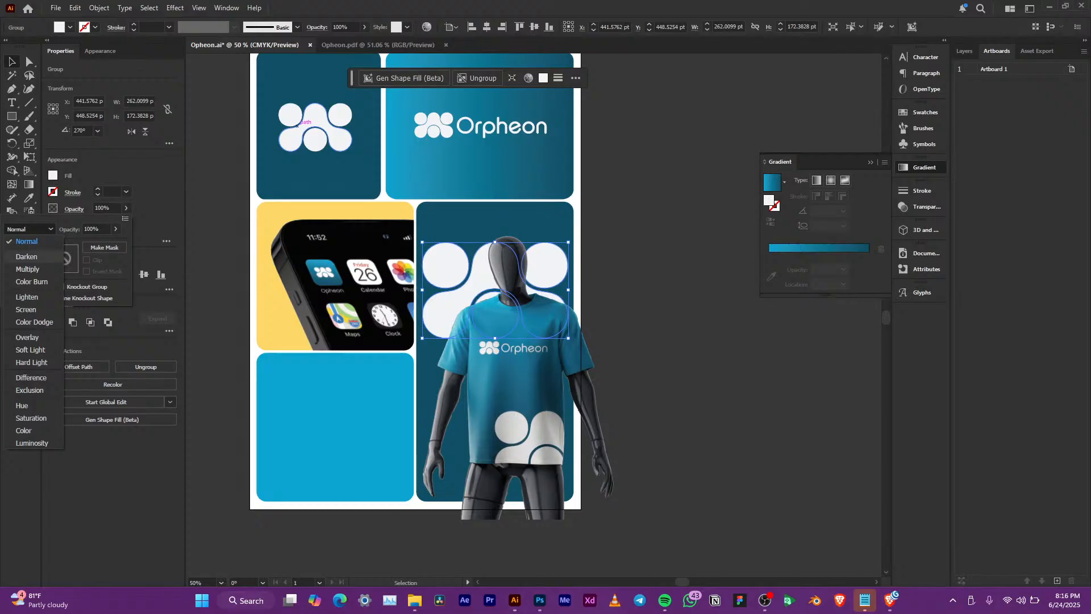
click(27, 337)
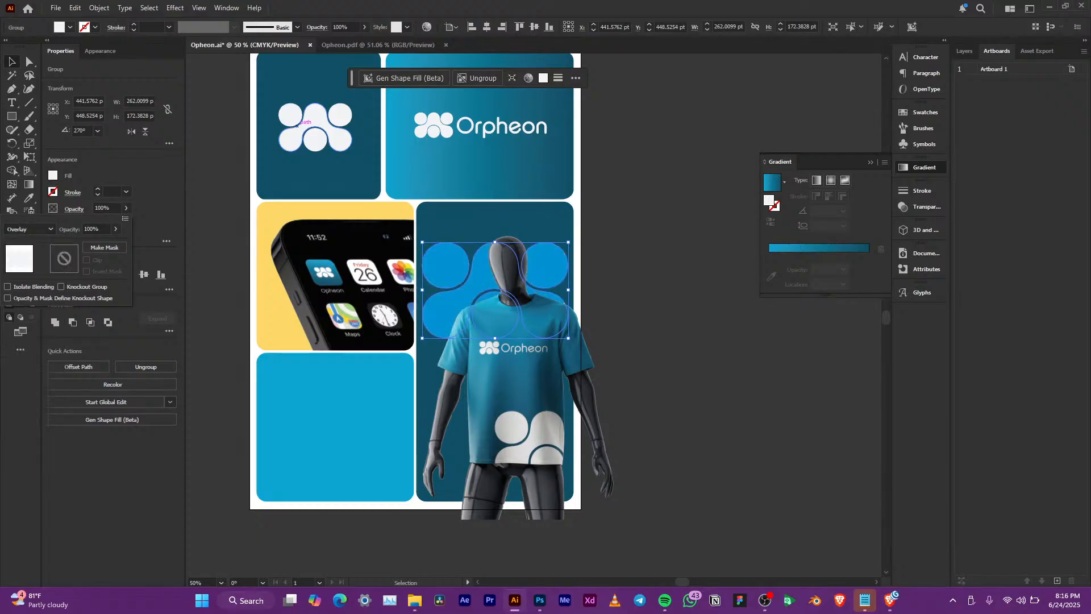
click(297, 125)
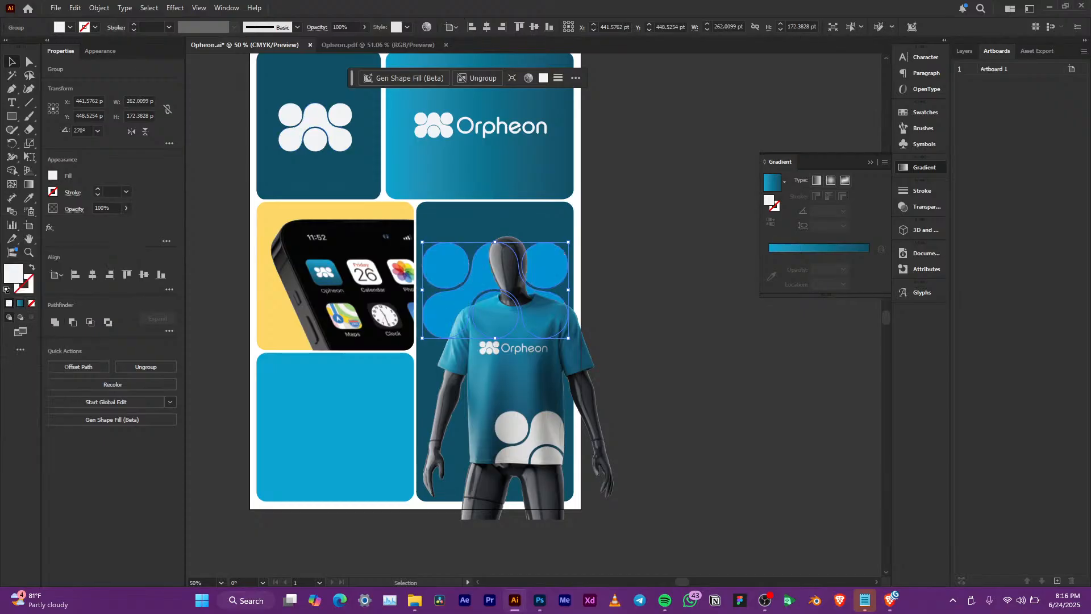
click(221, 153)
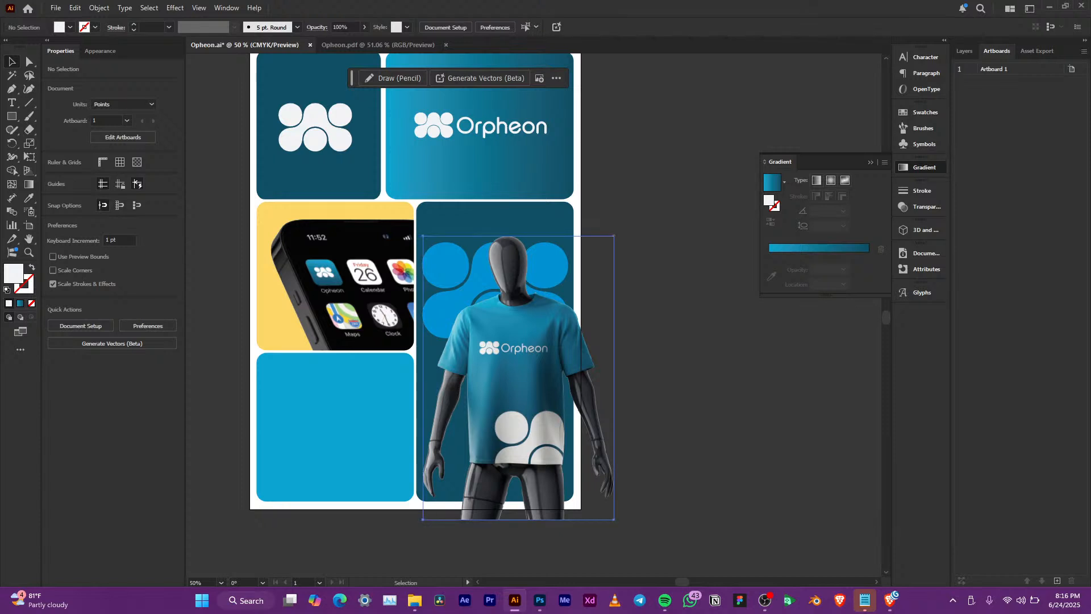
Shift the T-shirt mannequin left to about X 454 pt over the tall tile, and copy the tile's rectangle
drag(533, 359, 527, 360)
click(455, 219)
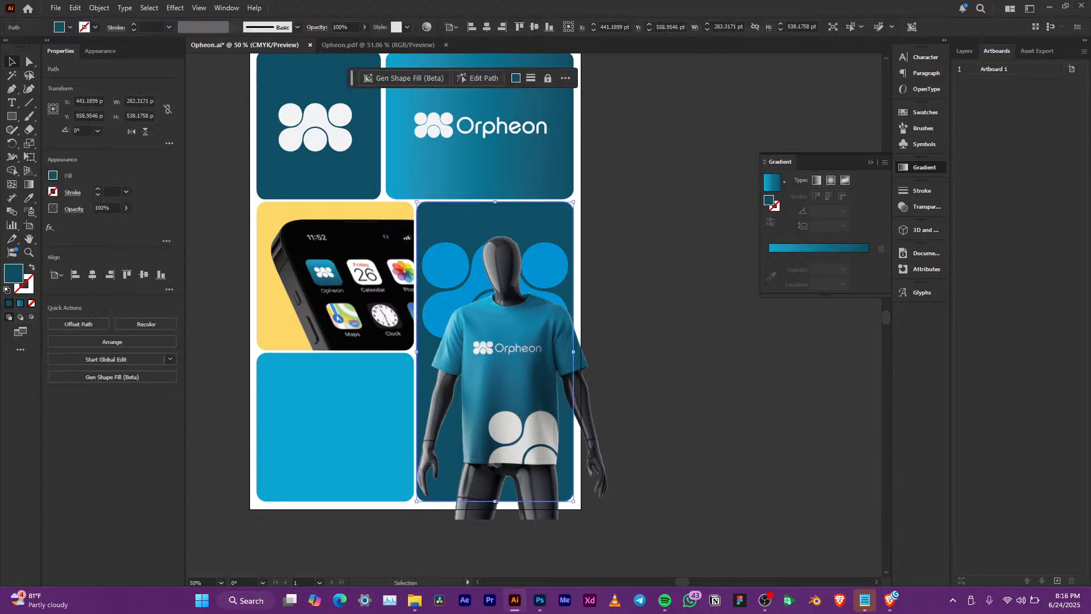
key(a)
key(v)
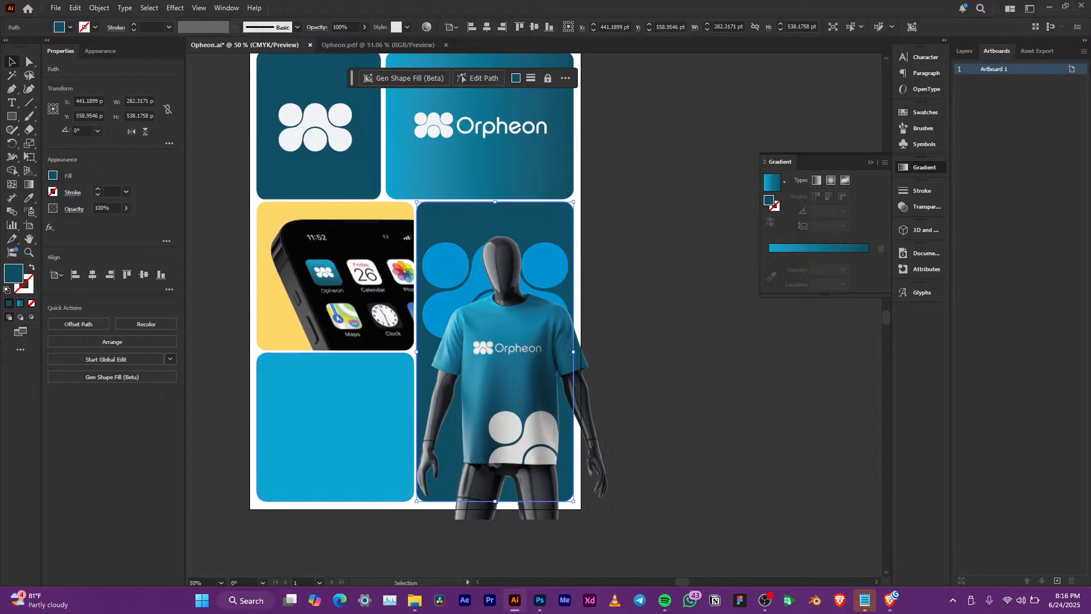
drag(512, 377, 503, 377)
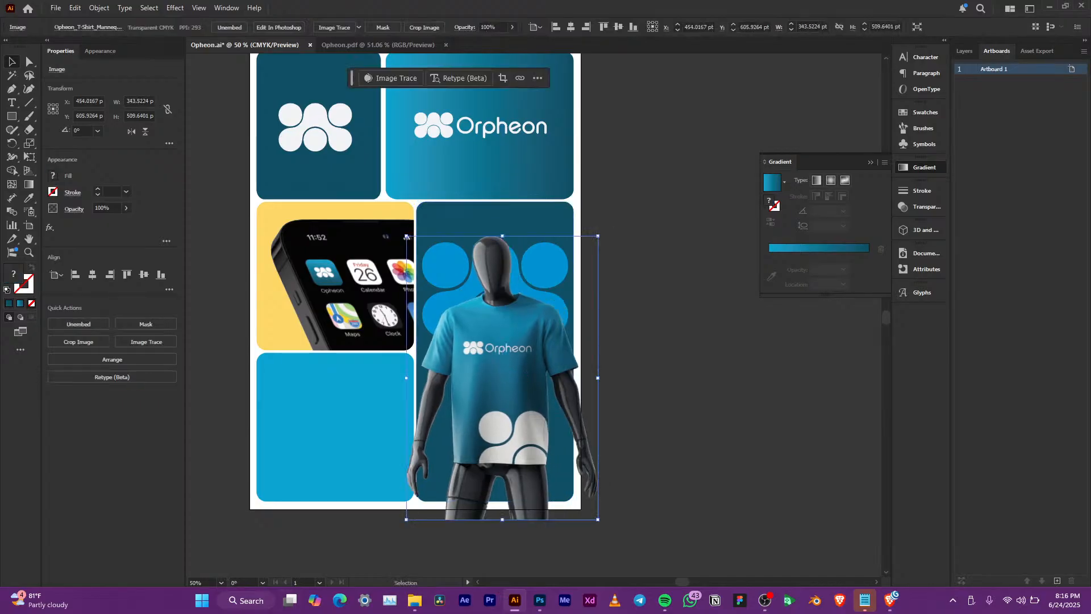
Paste the tall tile's copy in front and use it as a clipping mask for the mannequin and the logo icon
click(648, 387)
key(ctrl+f)
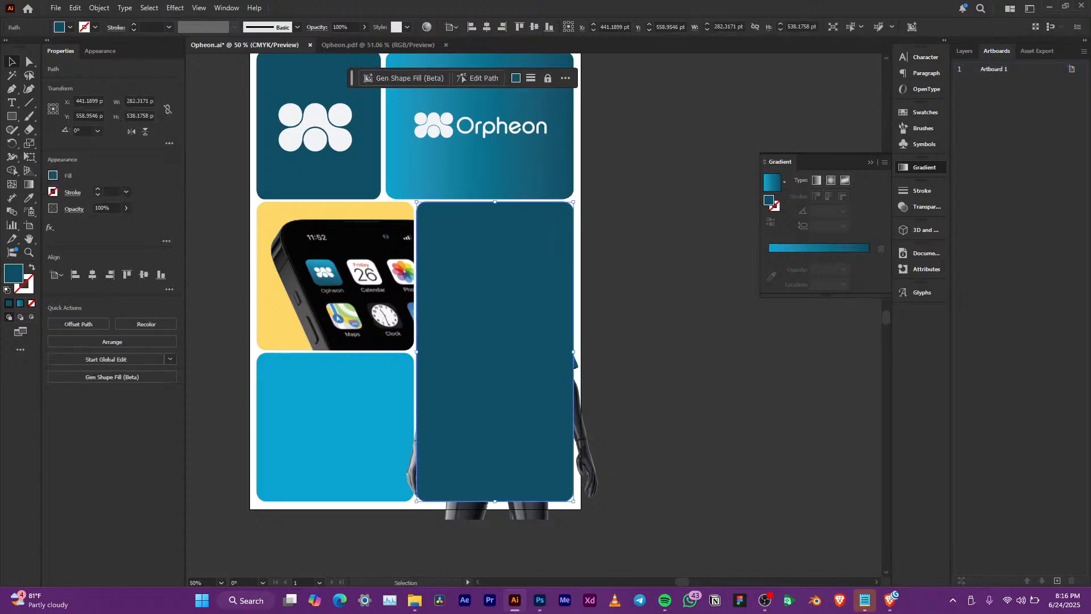
drag(630, 544, 442, 237)
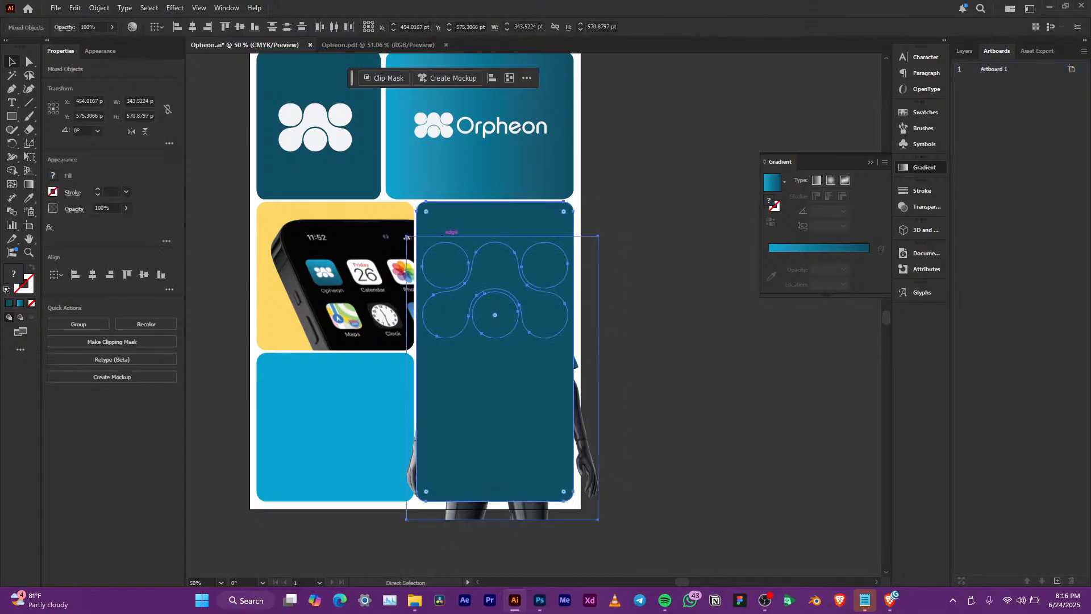
key(ctrl+7)
key(ctrl+shift+a)
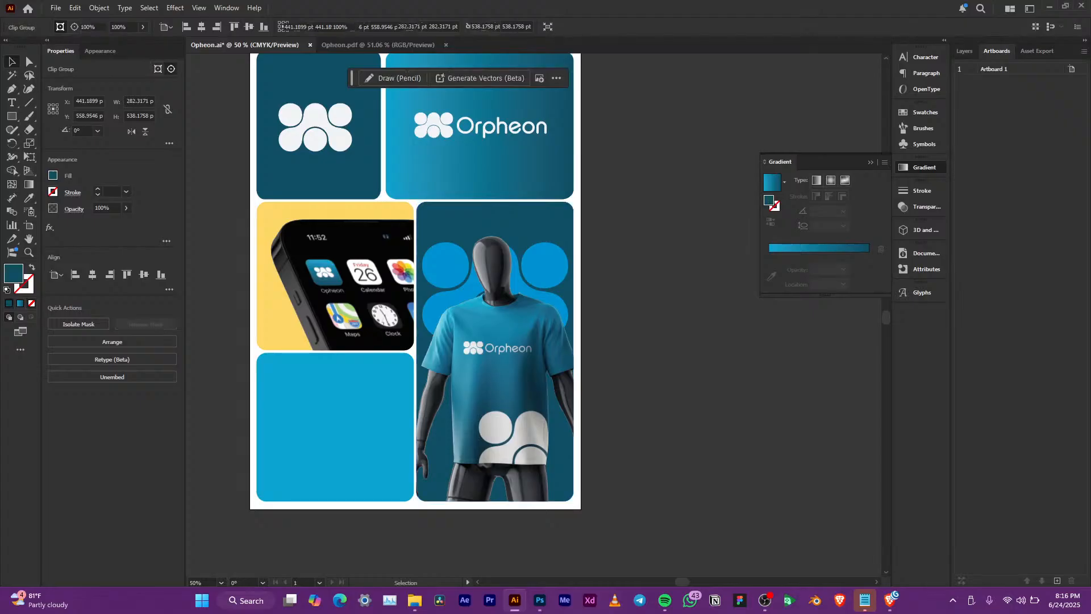
Check the whole grid, select the empty light blue tile below the phone, and save the document
key(ctrl+minus)
key(ctrl+minus)
drag(426, 149, 433, 166)
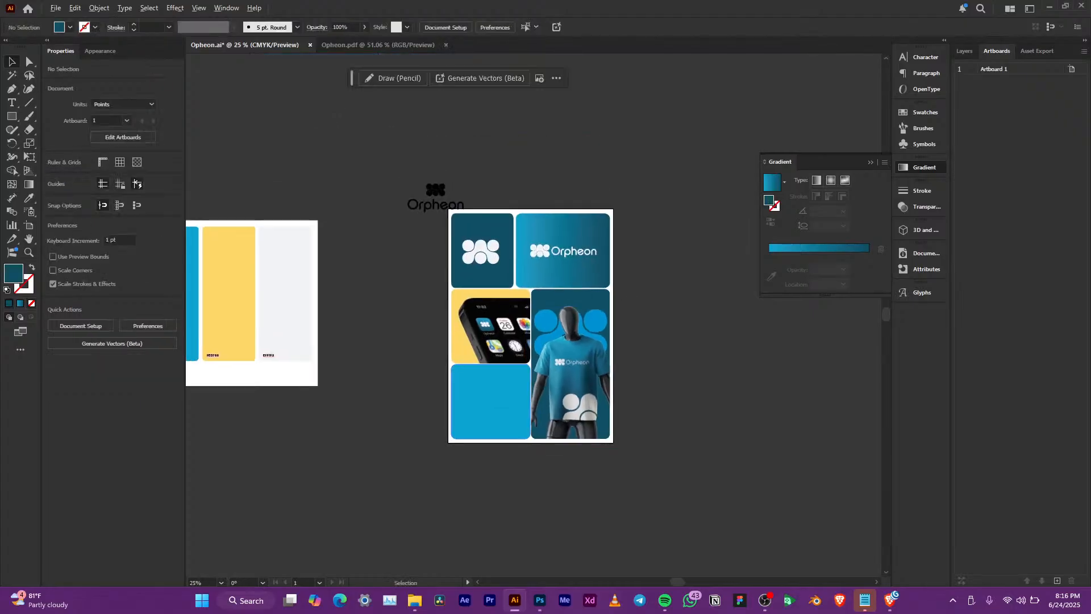
key(ctrl+plus)
key(ctrl+plus)
click(455, 412)
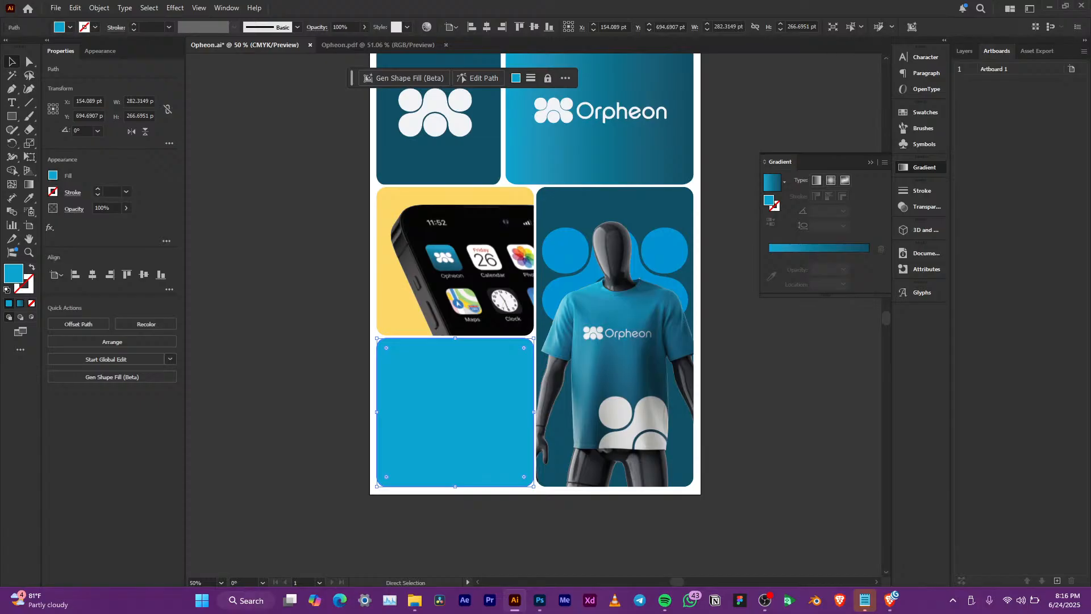
key(ctrl+s)
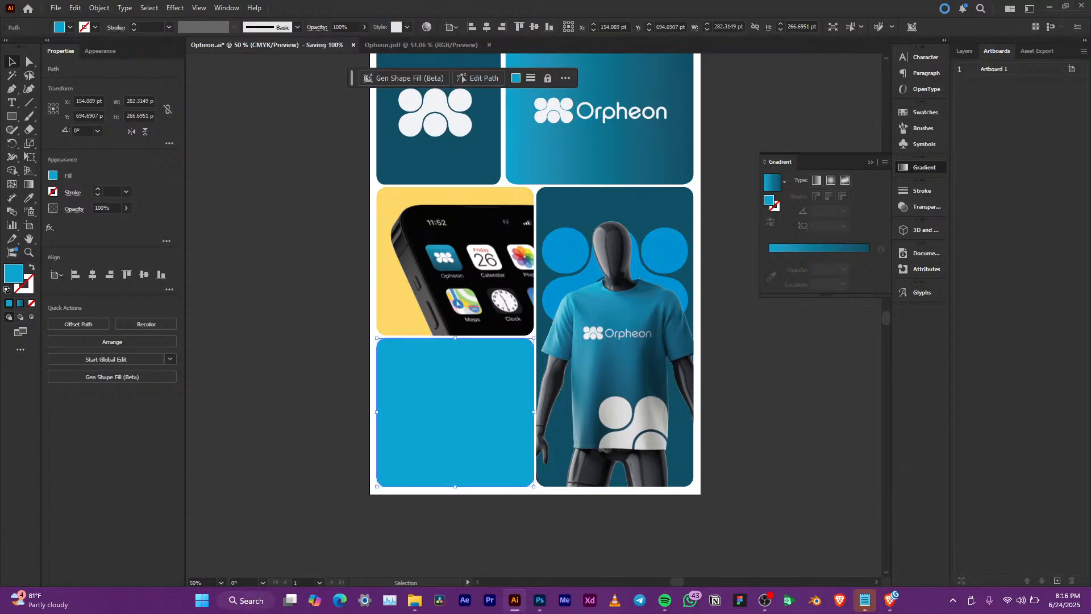
Switch to File Explorer and open the TEMPLATES folder within Envato Premium on the Production (G:) drive
click(414, 600)
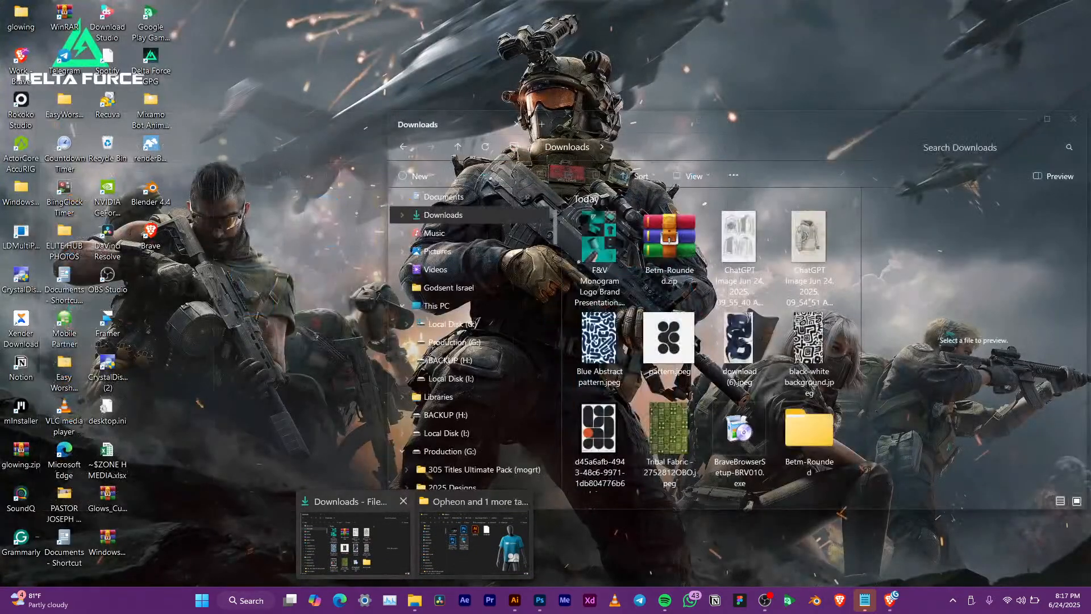
click(355, 542)
click(449, 452)
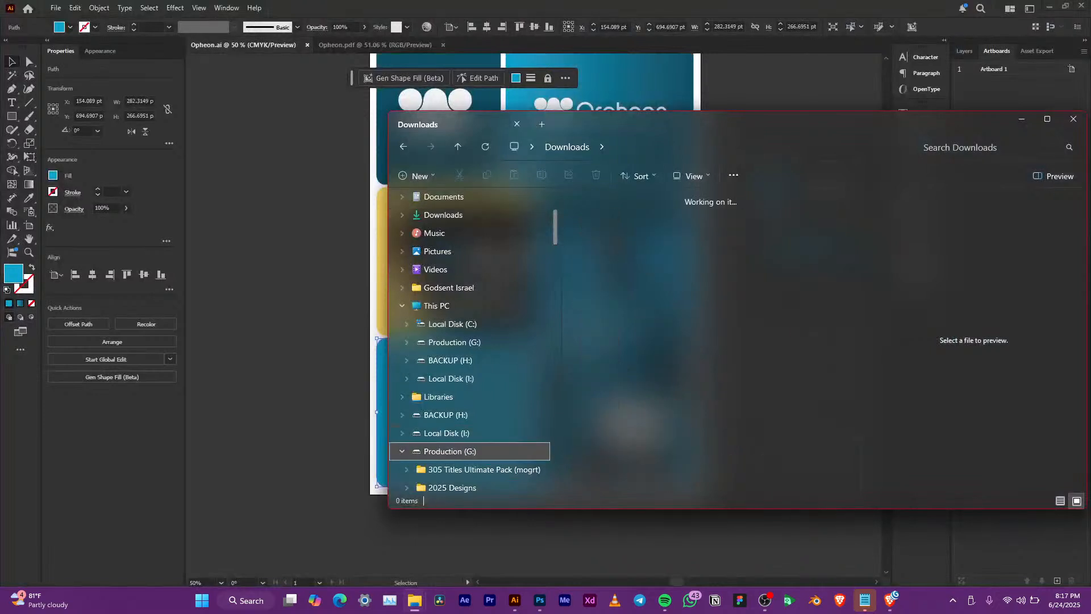
click(740, 227)
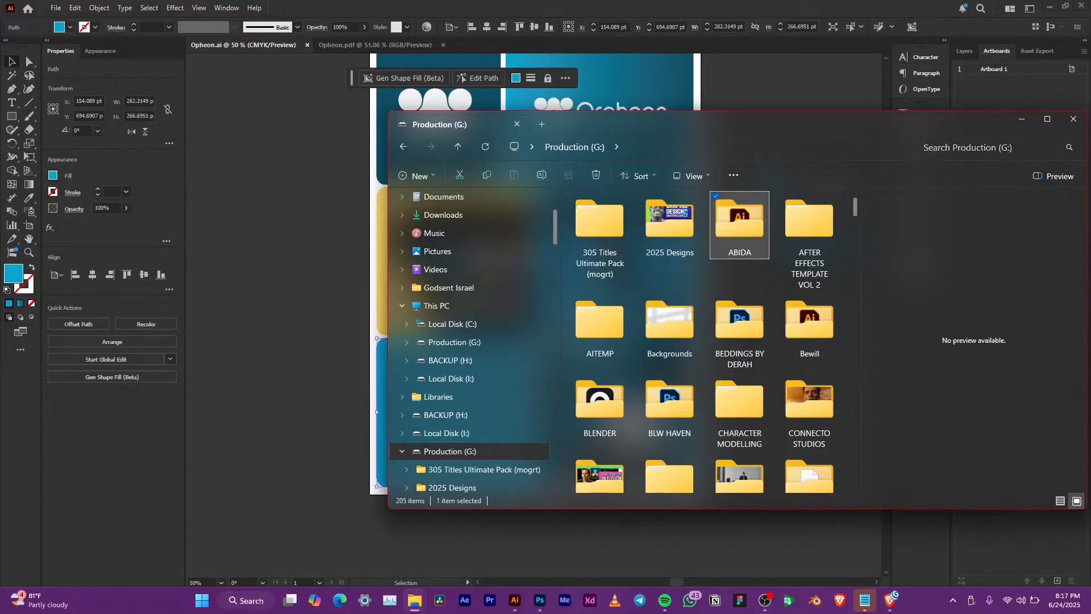
key(e)
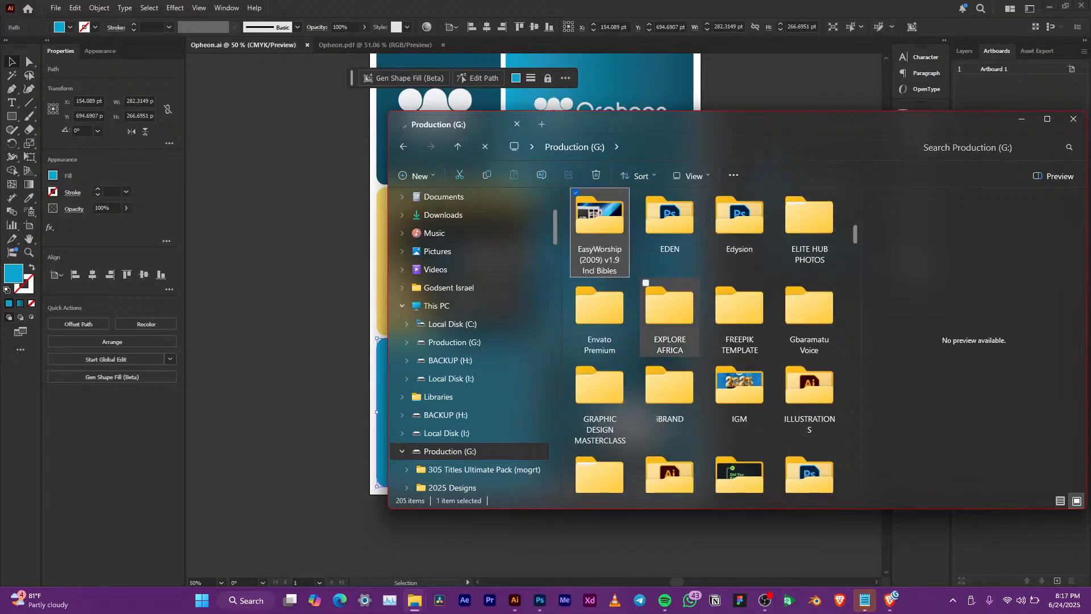
key(e)
key(Return)
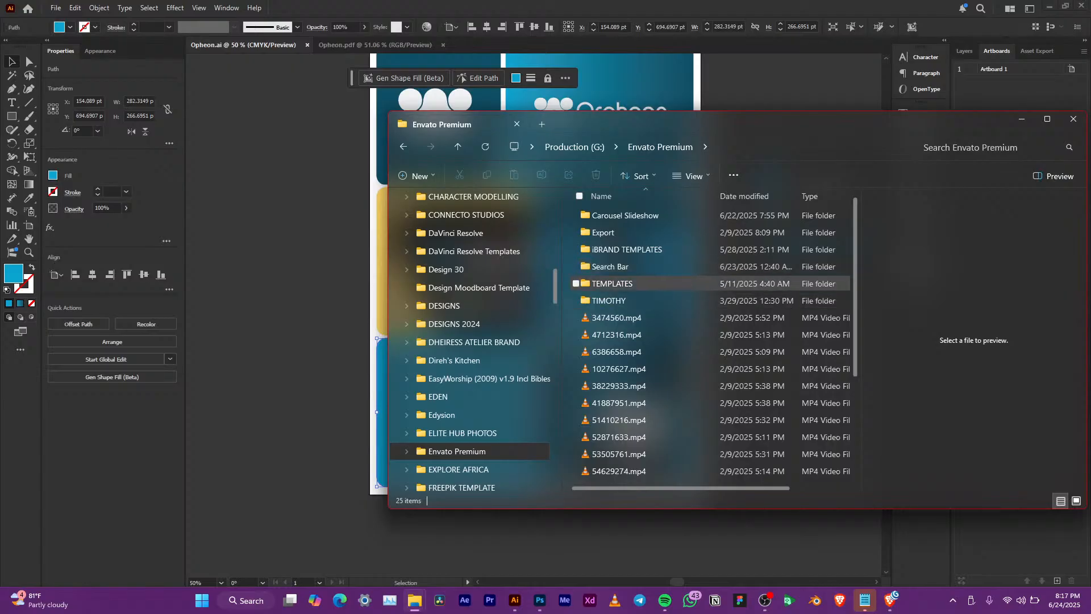
double_click(613, 283)
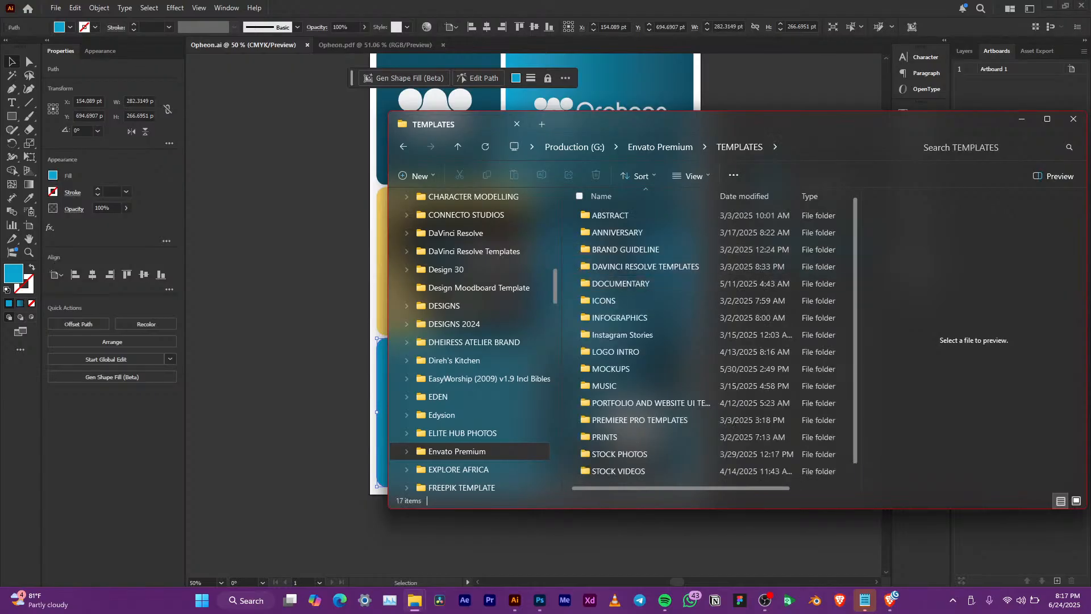
Browse the BUSINESS CARD and CAP folders within MOCKUPS for another mockup
click(1077, 500)
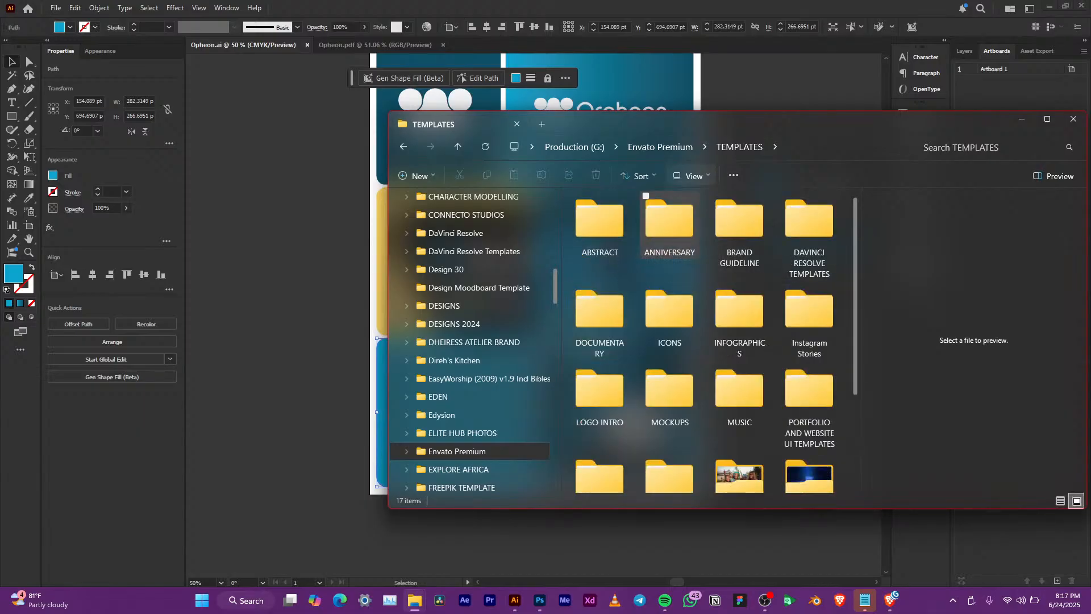
scroll(739, 341, down, 3)
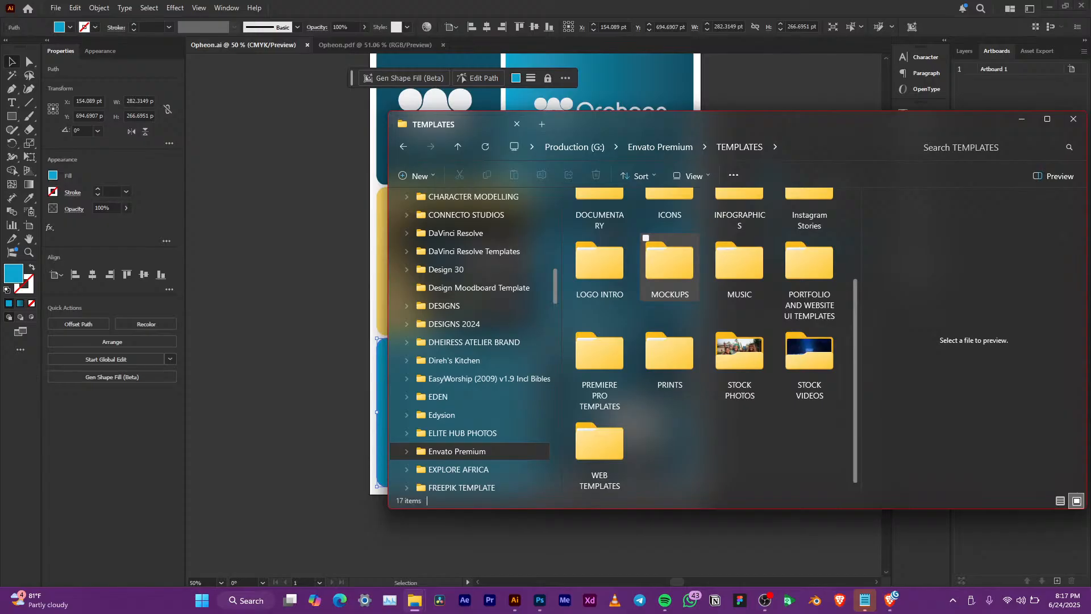
double_click(675, 267)
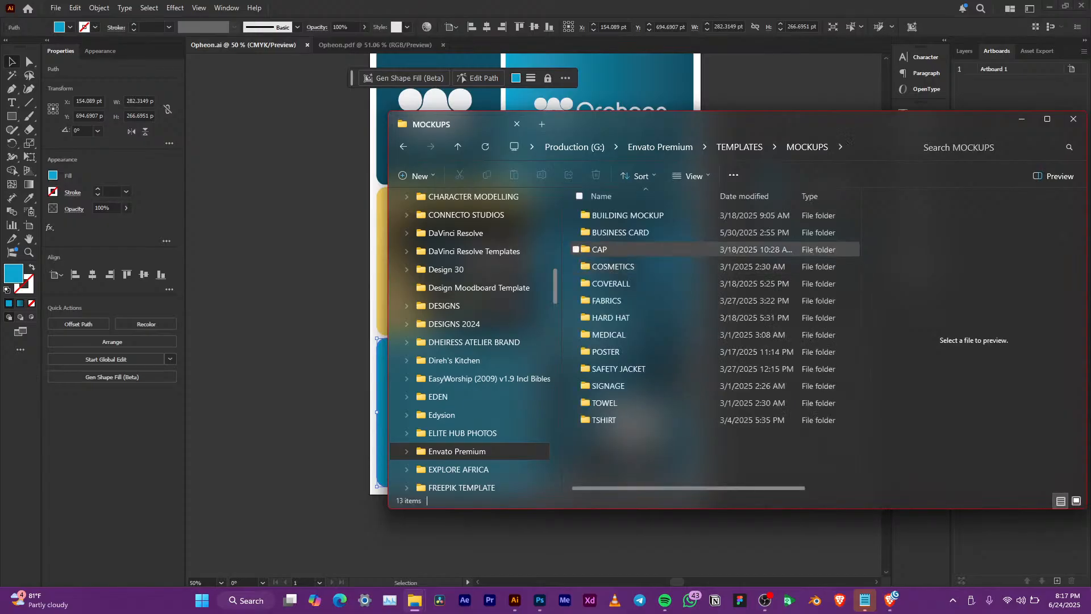
double_click(635, 233)
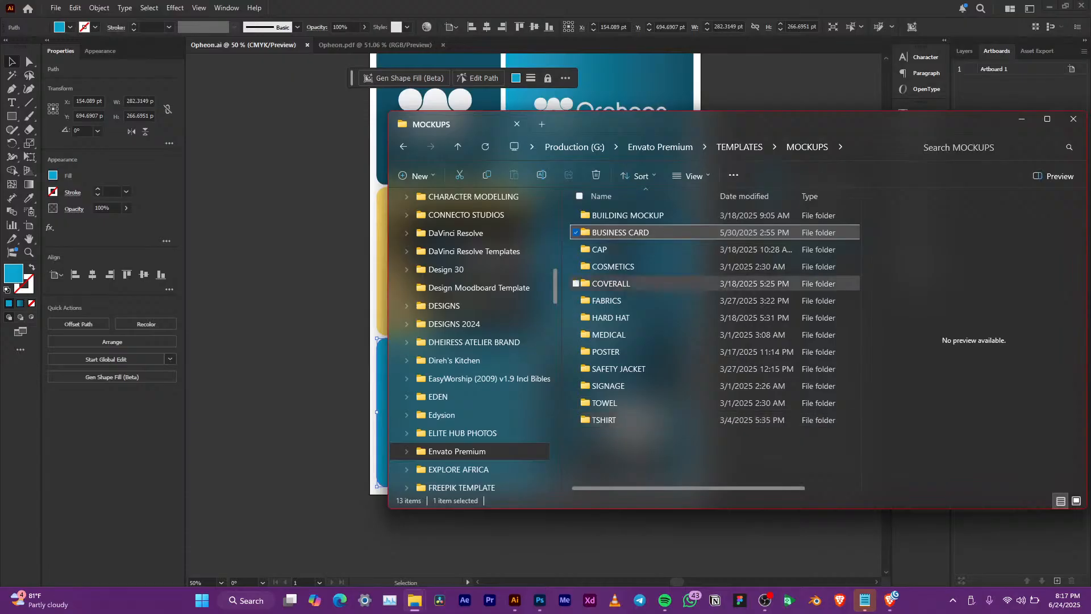
click(599, 250)
double_click(600, 249)
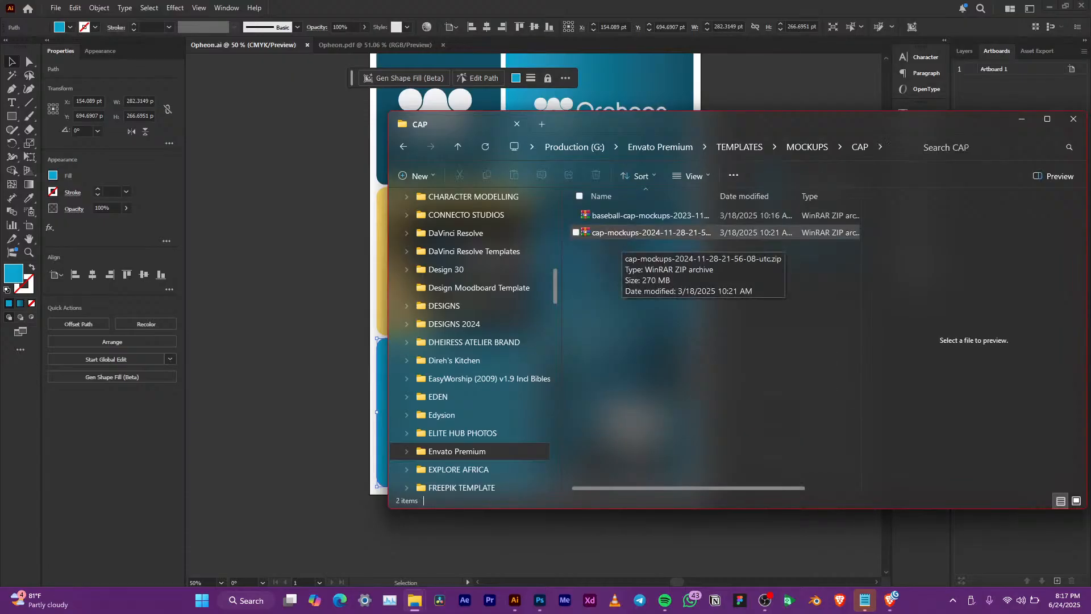
click(623, 233)
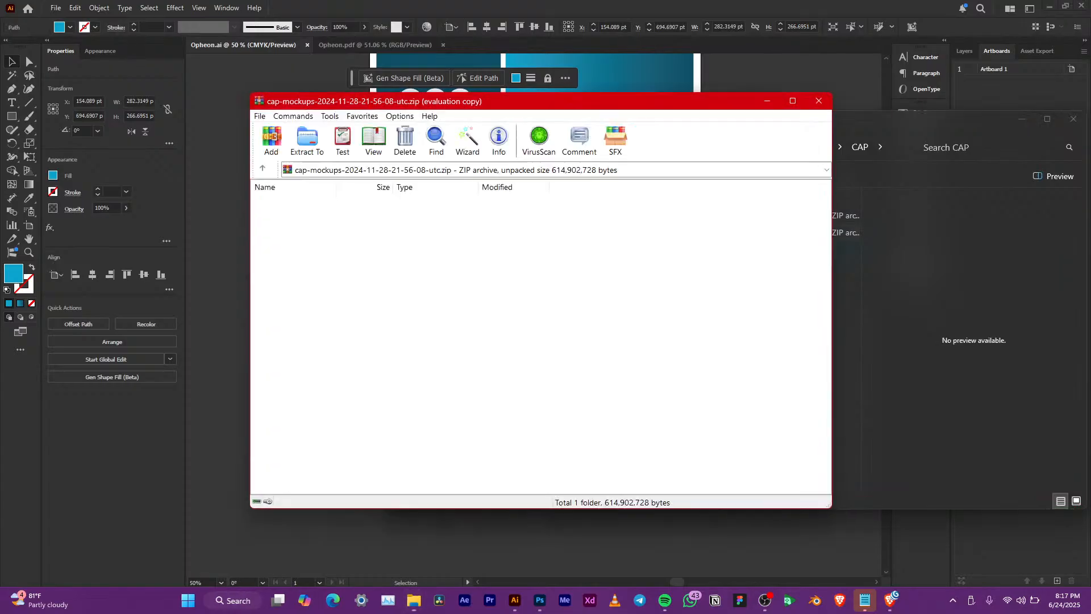
click(755, 121)
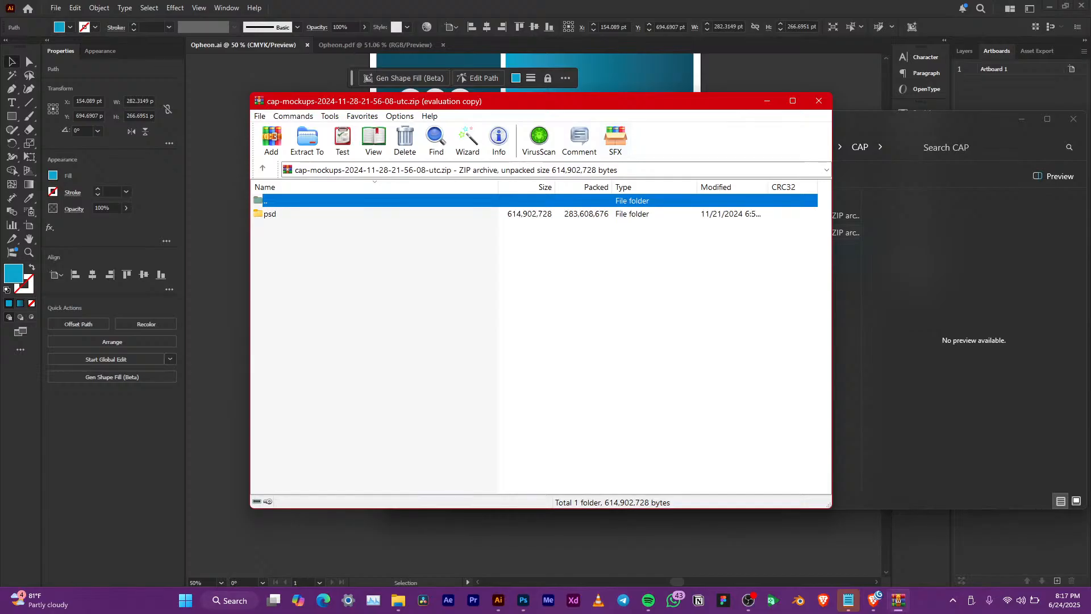
double_click(270, 214)
double_click(280, 253)
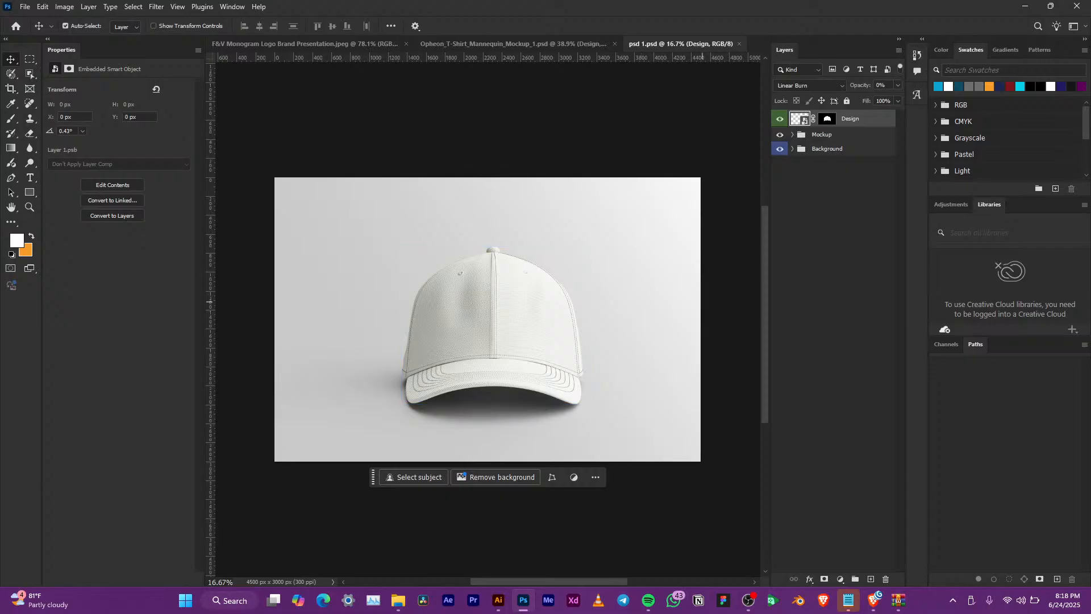
Hide the cap mockup's Background group and the Shadow group inside the Mockup group
click(666, 242)
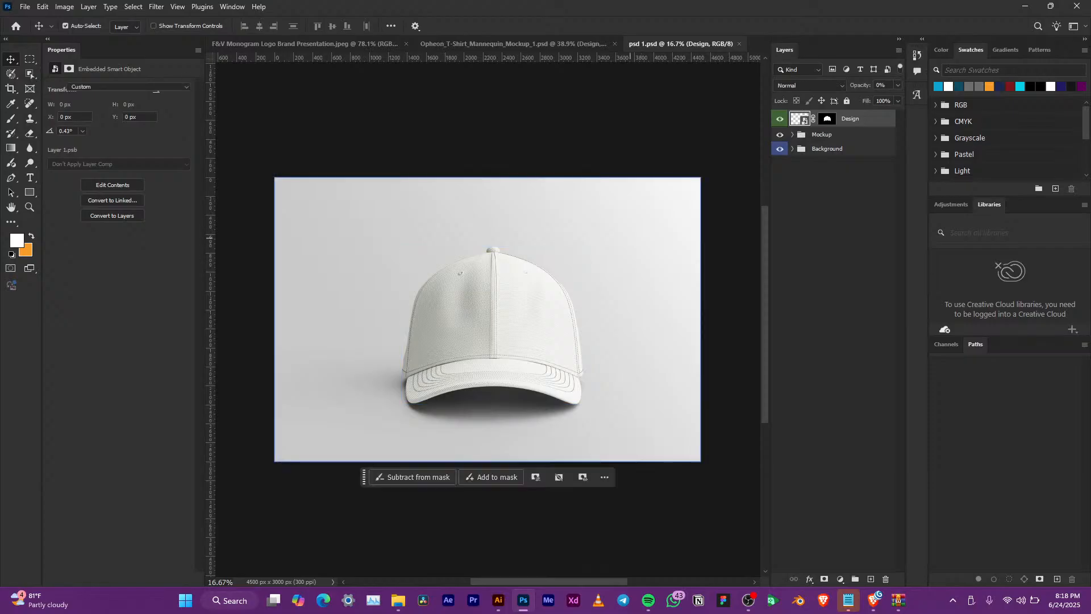
click(779, 149)
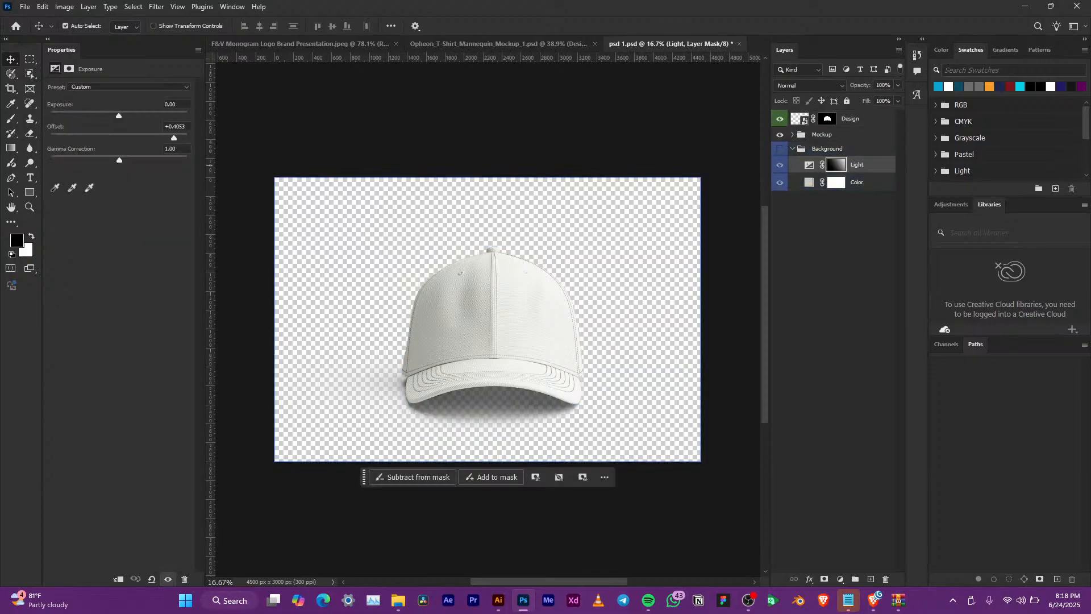
click(793, 149)
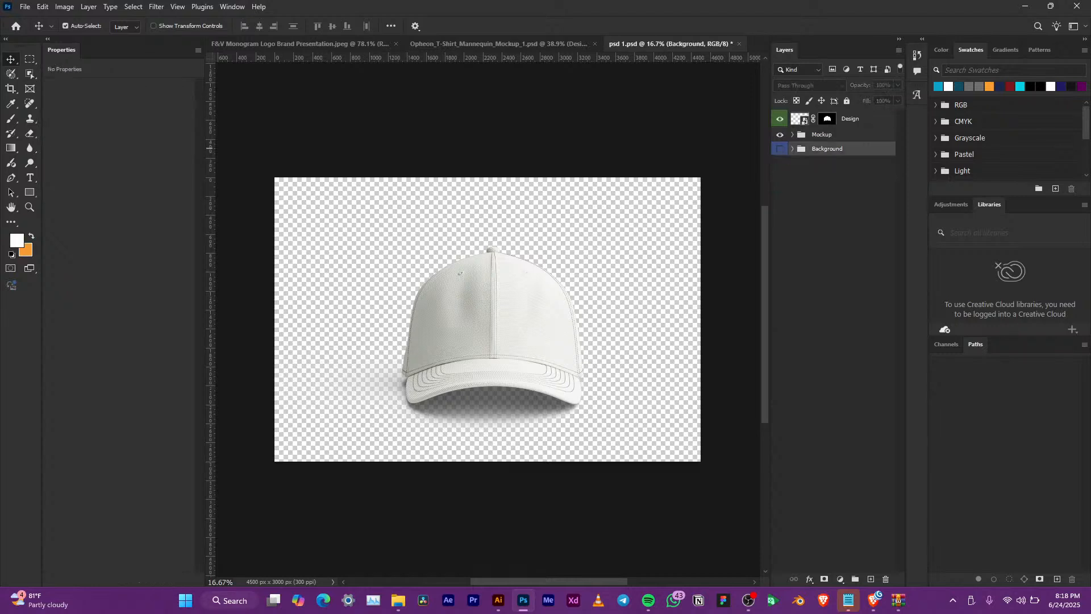
click(793, 135)
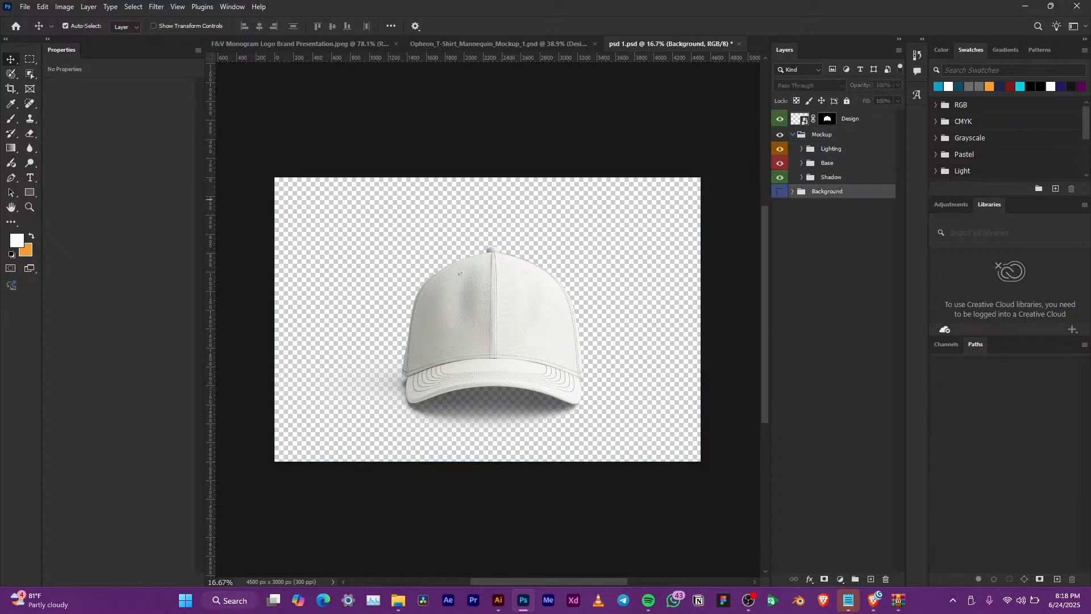
click(780, 177)
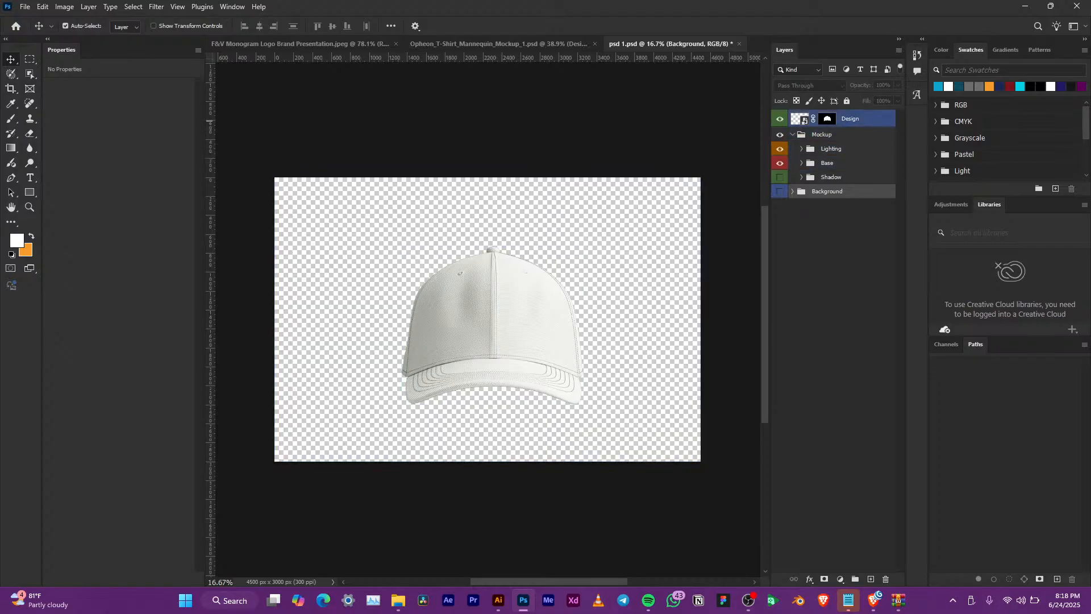
Open the cap's Design smart object, add a light blue #0ca5d0 solid colour fill, and save it
click(859, 120)
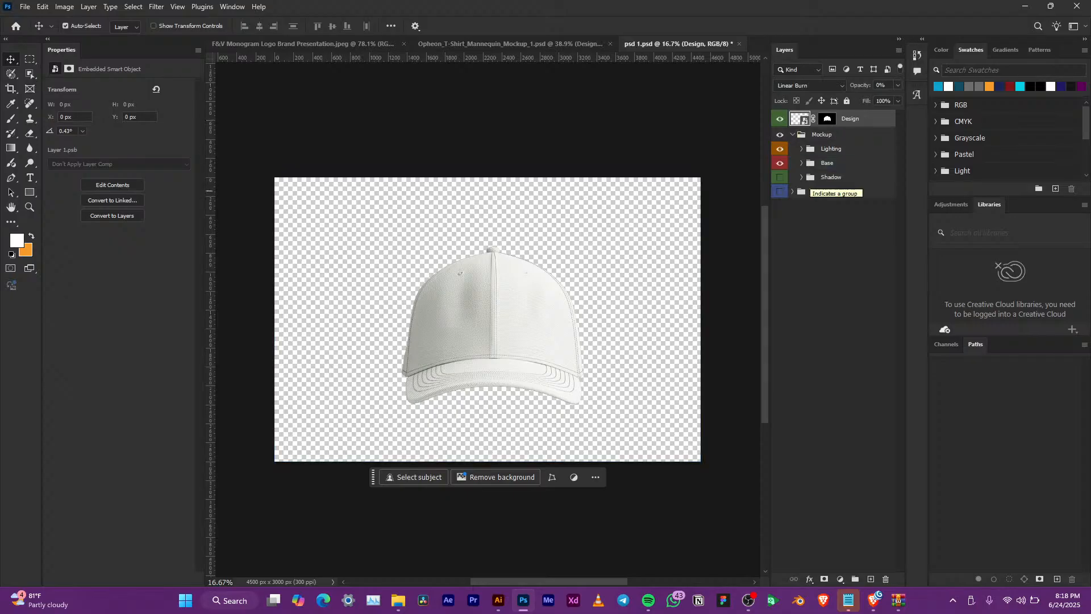
click(827, 163)
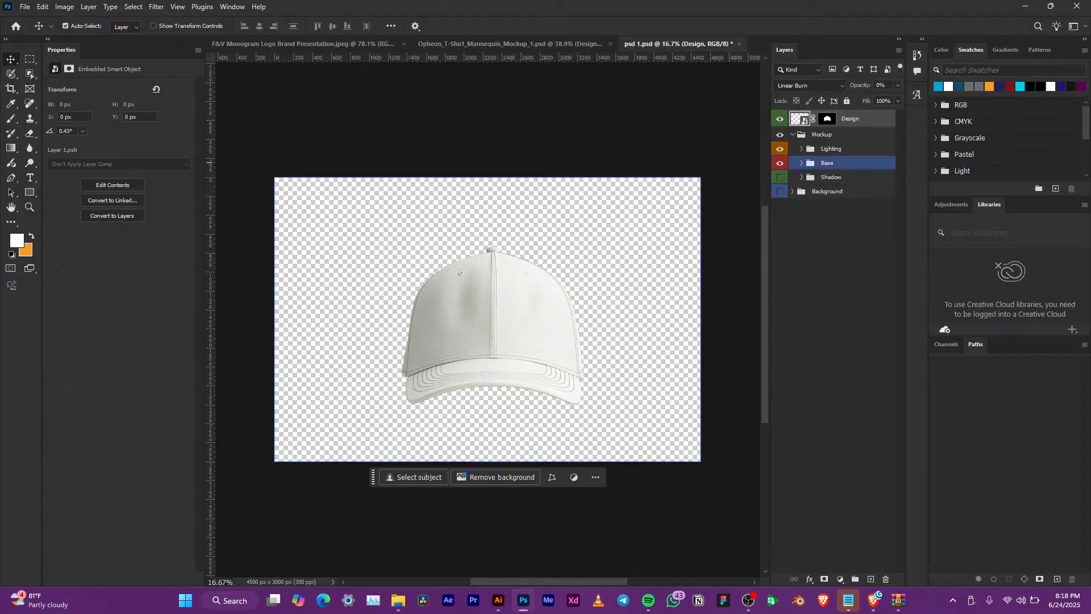
click(802, 163)
click(802, 163)
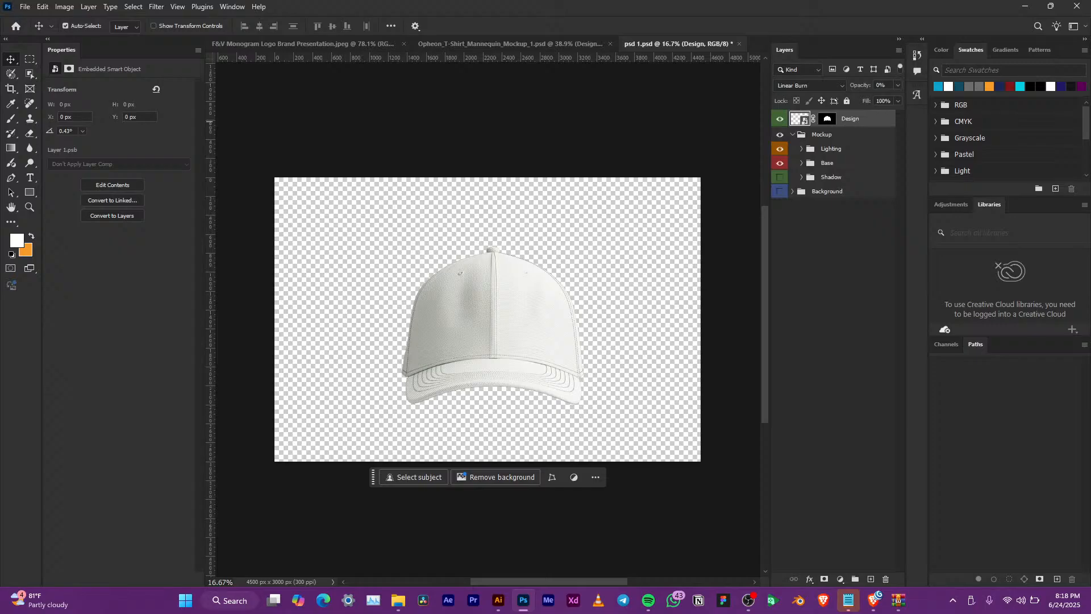
double_click(800, 119)
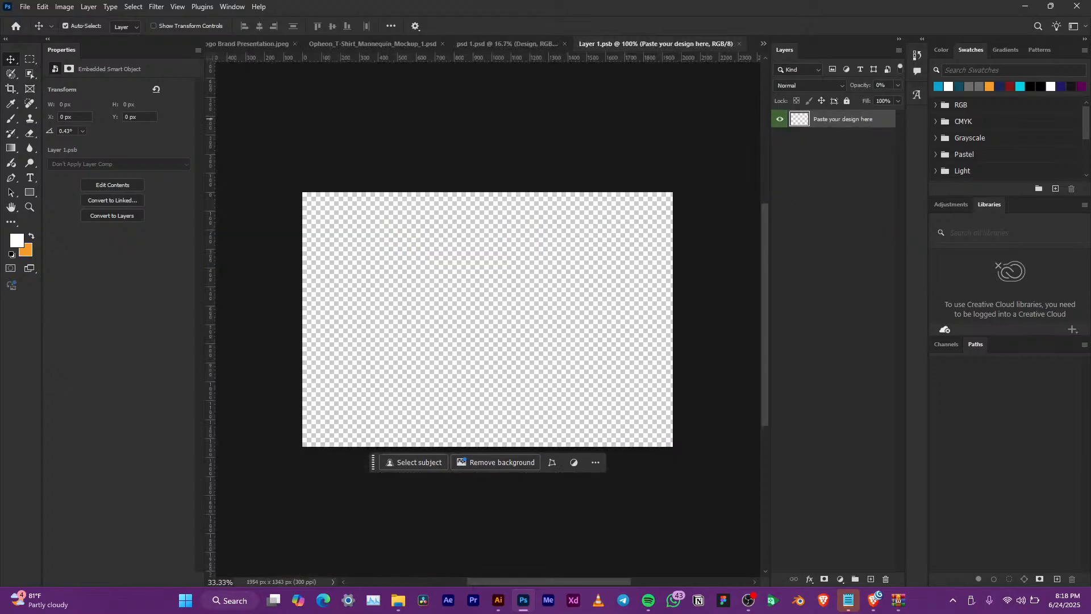
click(840, 579)
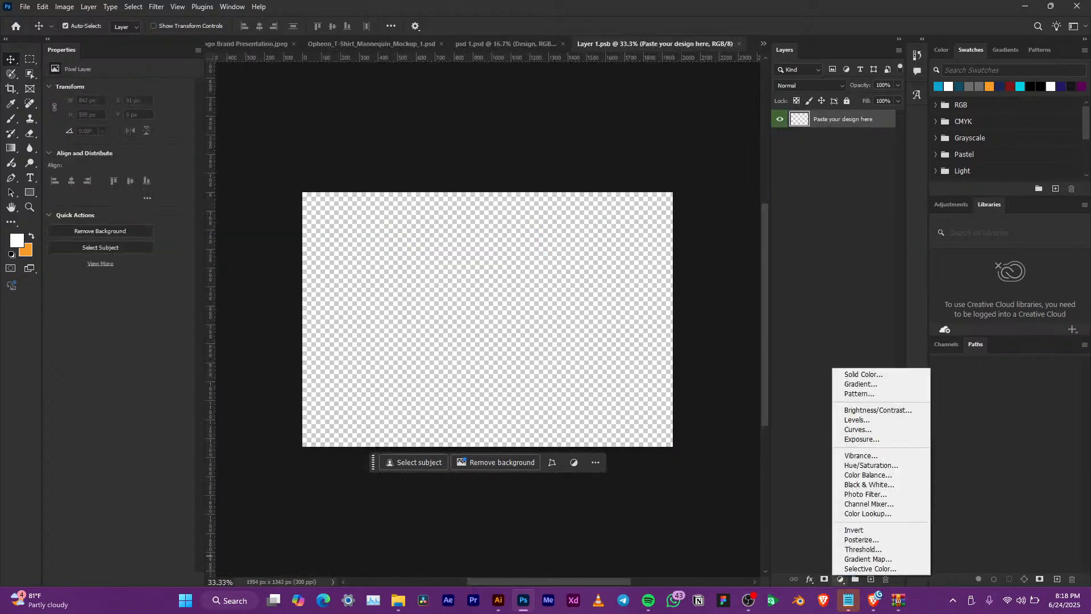
click(847, 372)
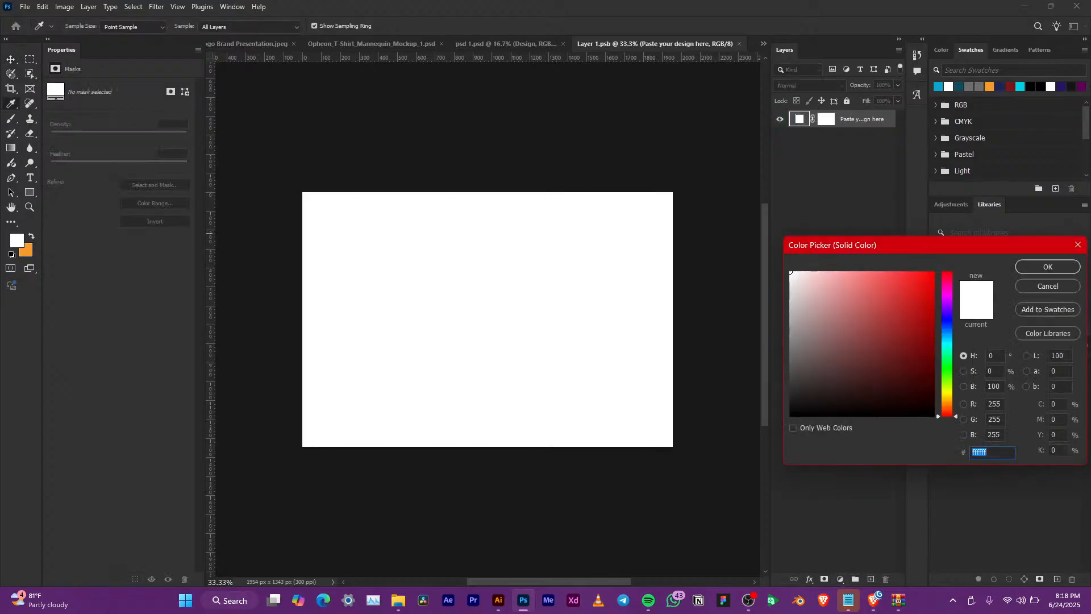
click(938, 87)
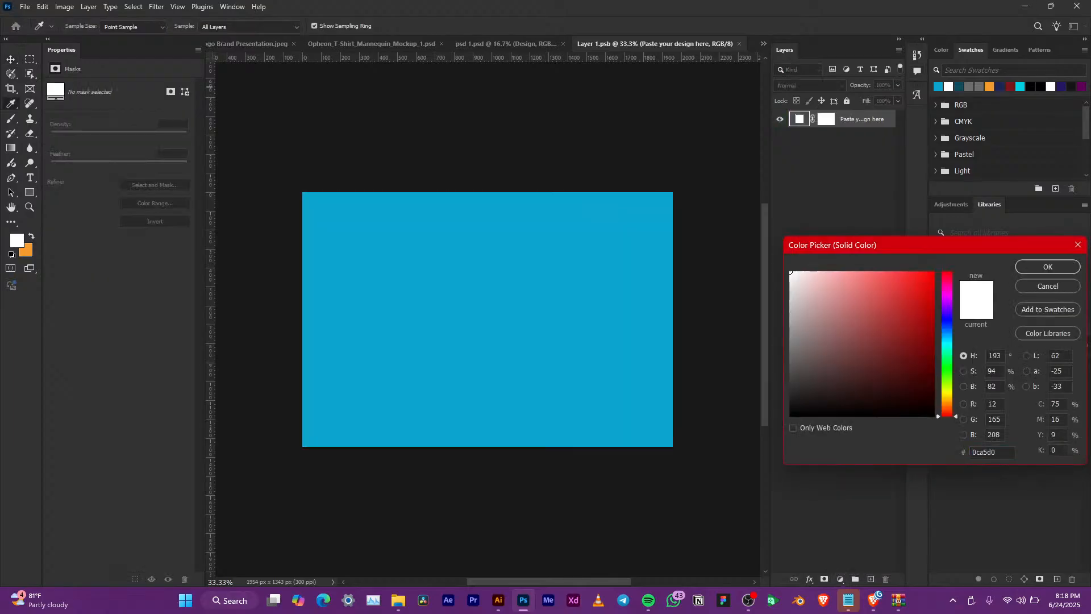
key(Return)
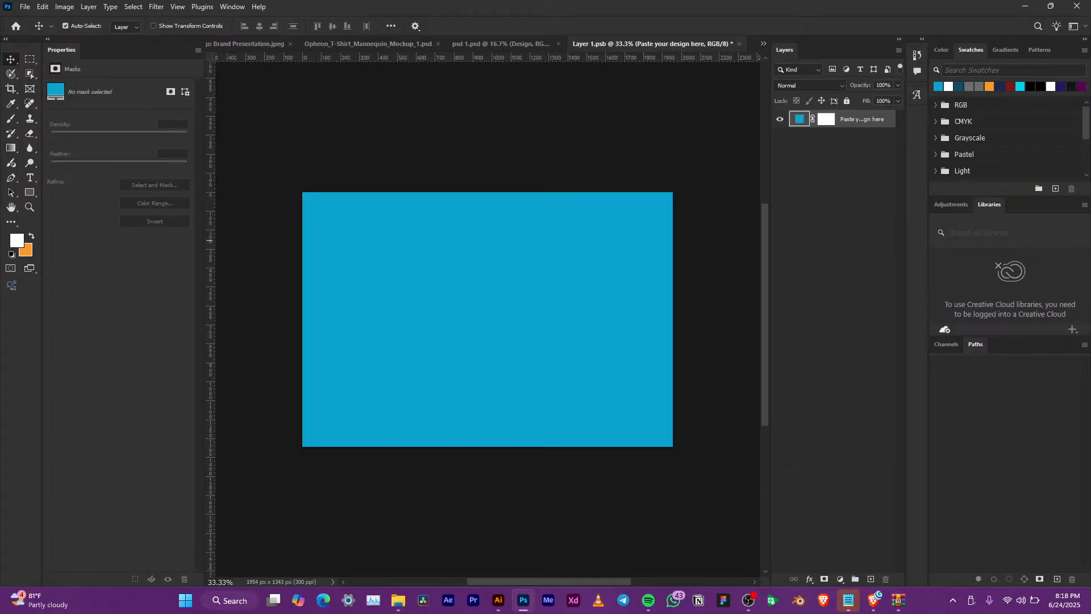
key(ctrl+s)
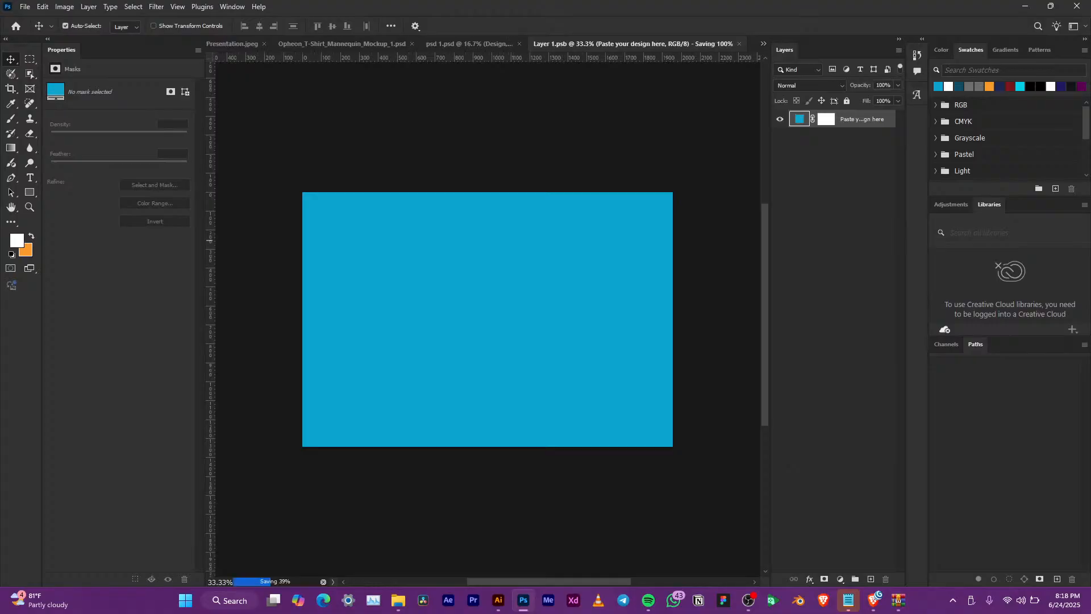
Examine the recoloured cap up close in psd 1.psd, along with the layers in its Base and Cap color groups
click(509, 44)
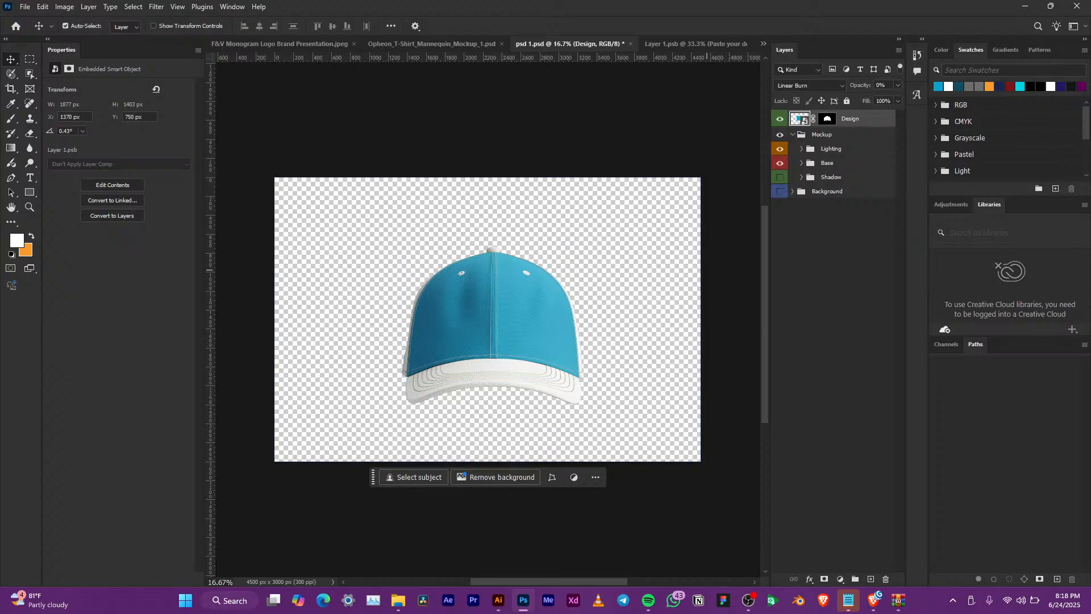
click(802, 163)
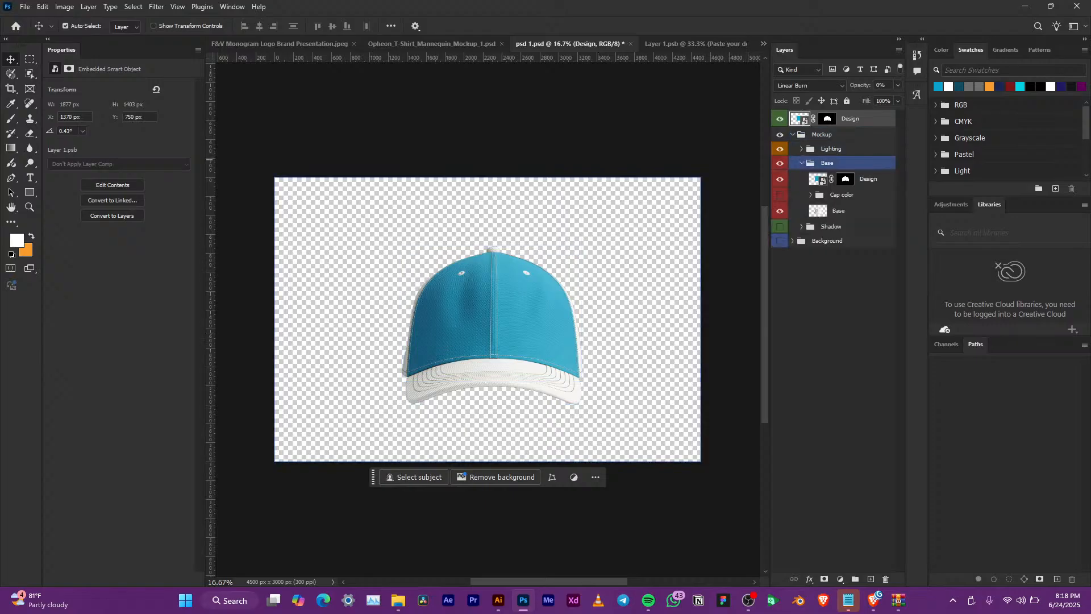
click(867, 180)
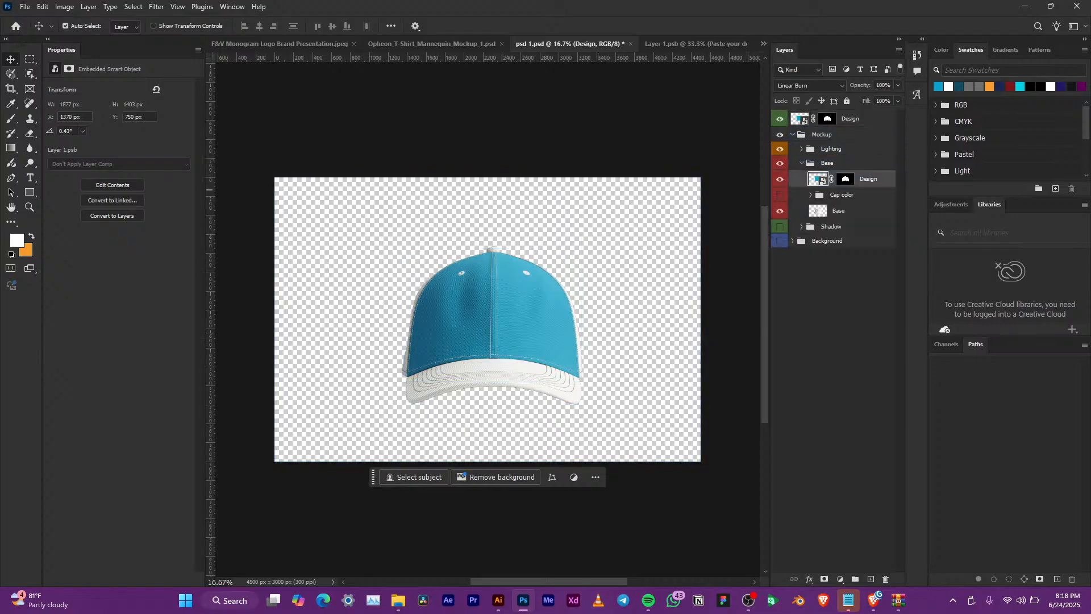
click(811, 195)
click(828, 245)
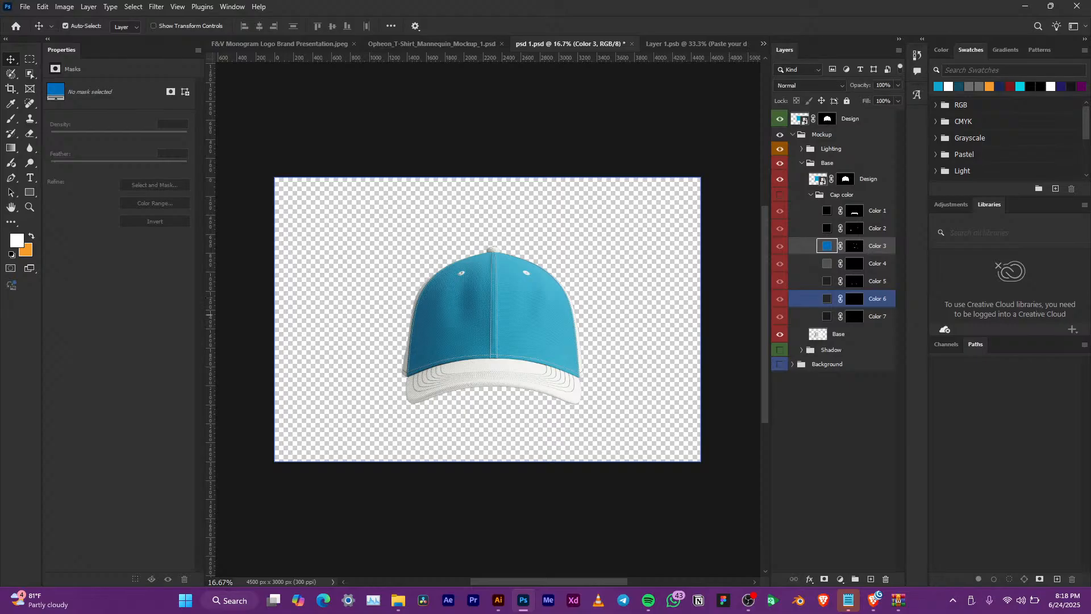
scroll(503, 334, up, 5)
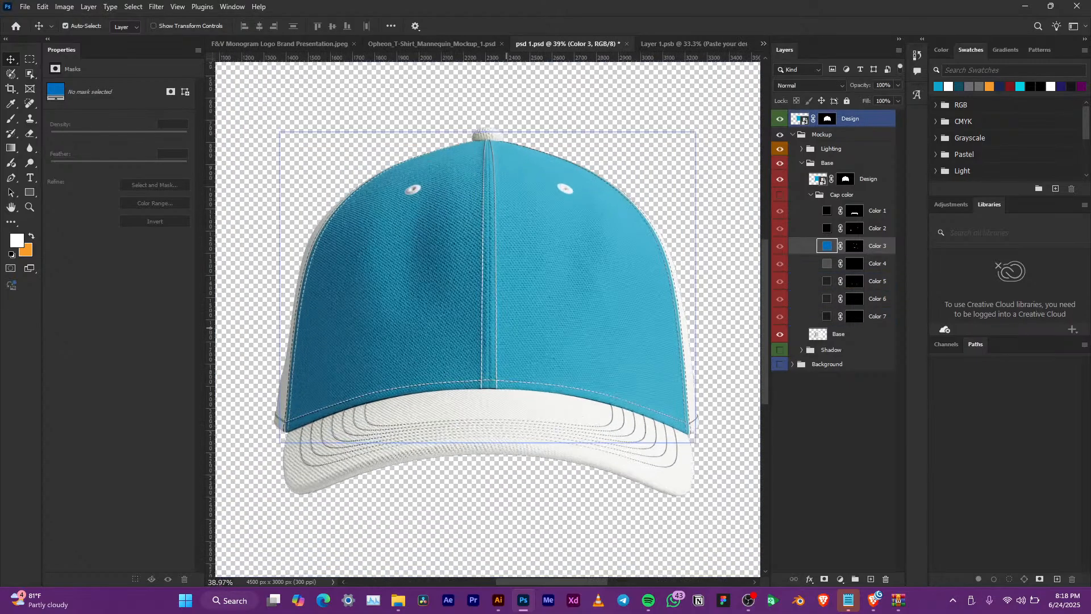
scroll(488, 318, down, 1)
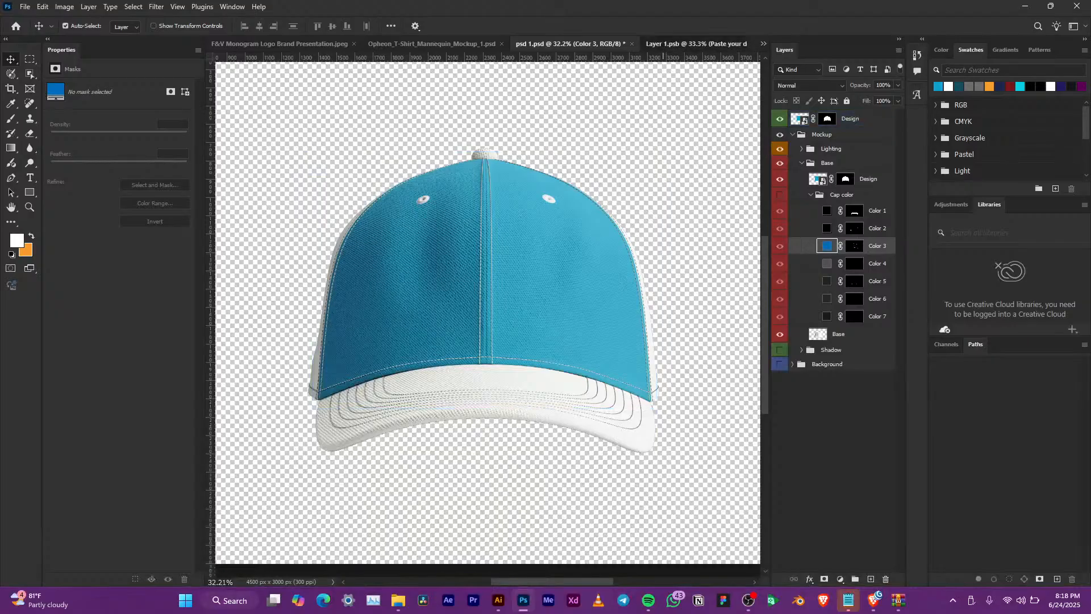
click(695, 44)
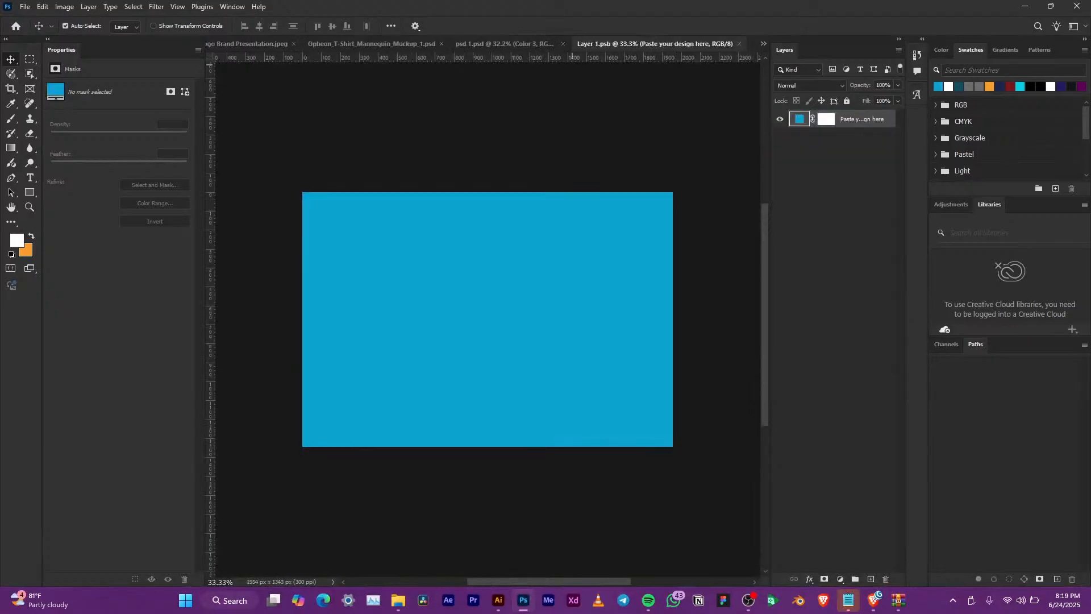
click(512, 43)
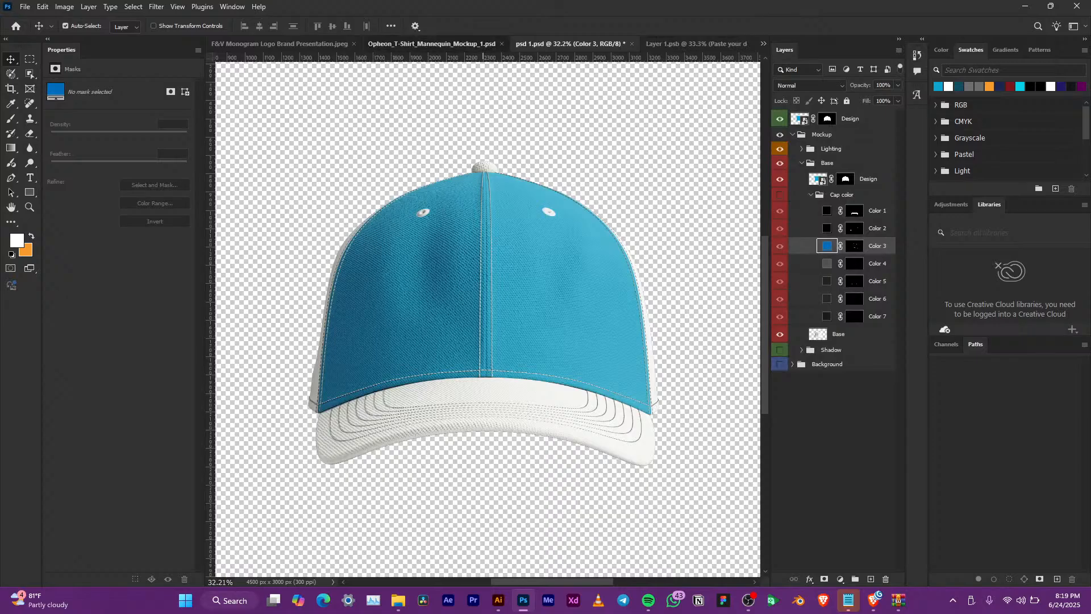
Copy the Gradient Fill 1 layer from the T-shirt mockup's Design smart object and close that smart object
click(406, 44)
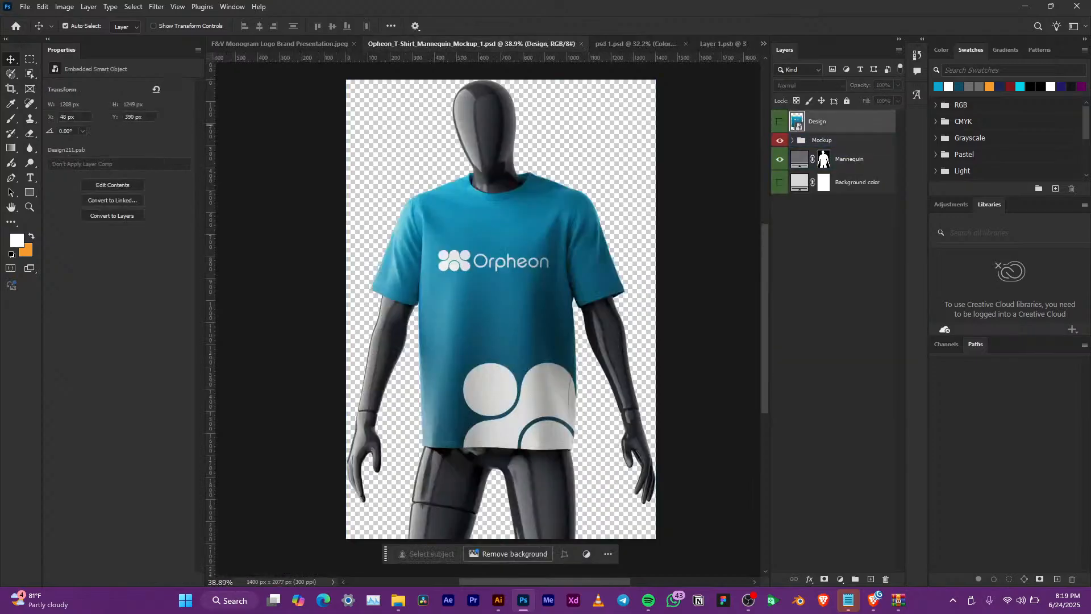
double_click(798, 121)
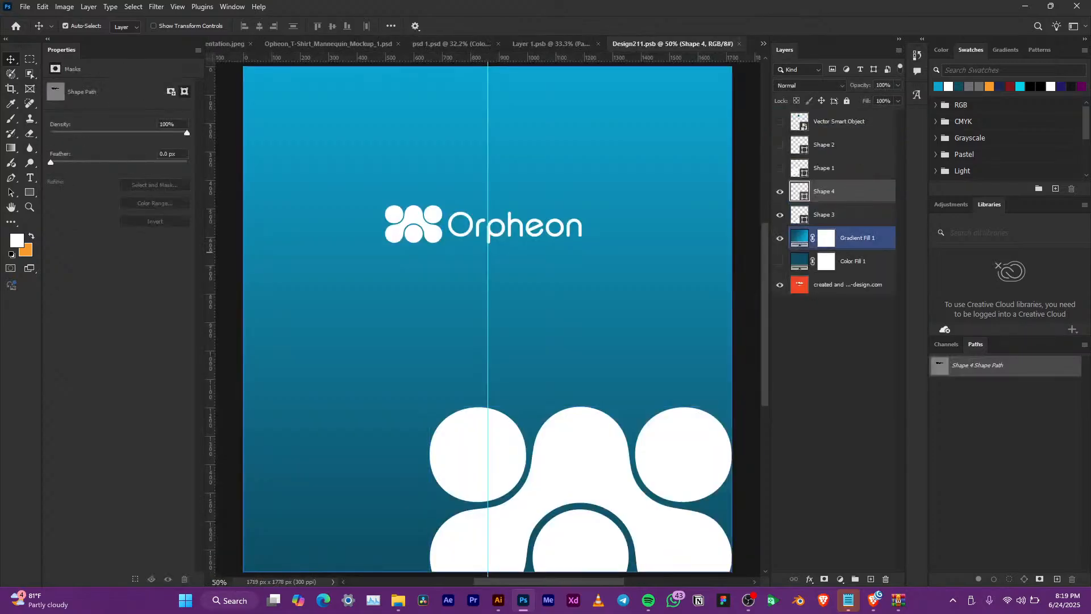
ctrl+click(568, 252)
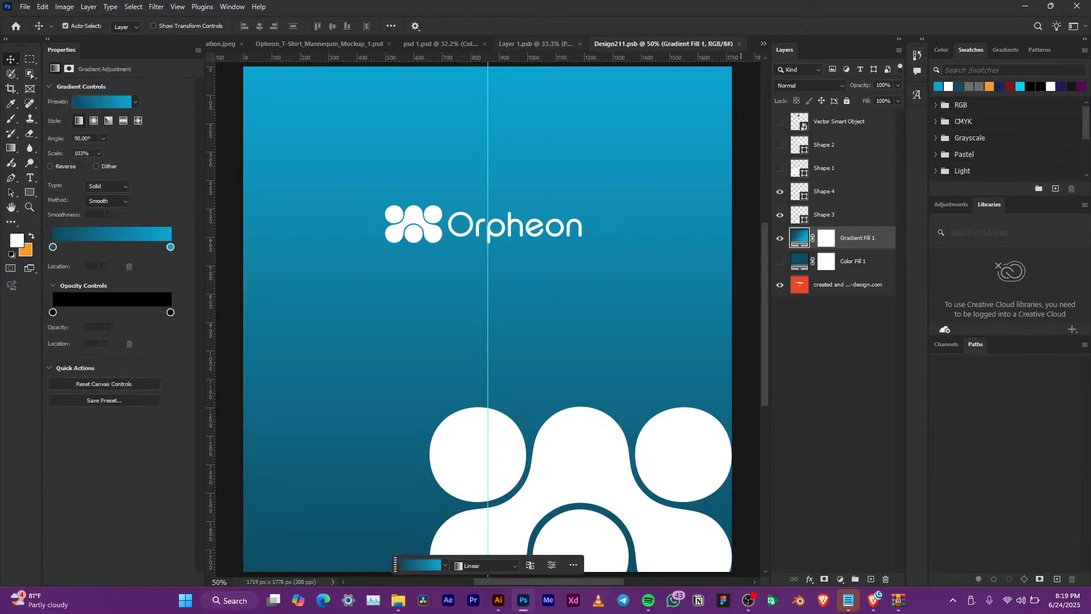
key(ctrl+w)
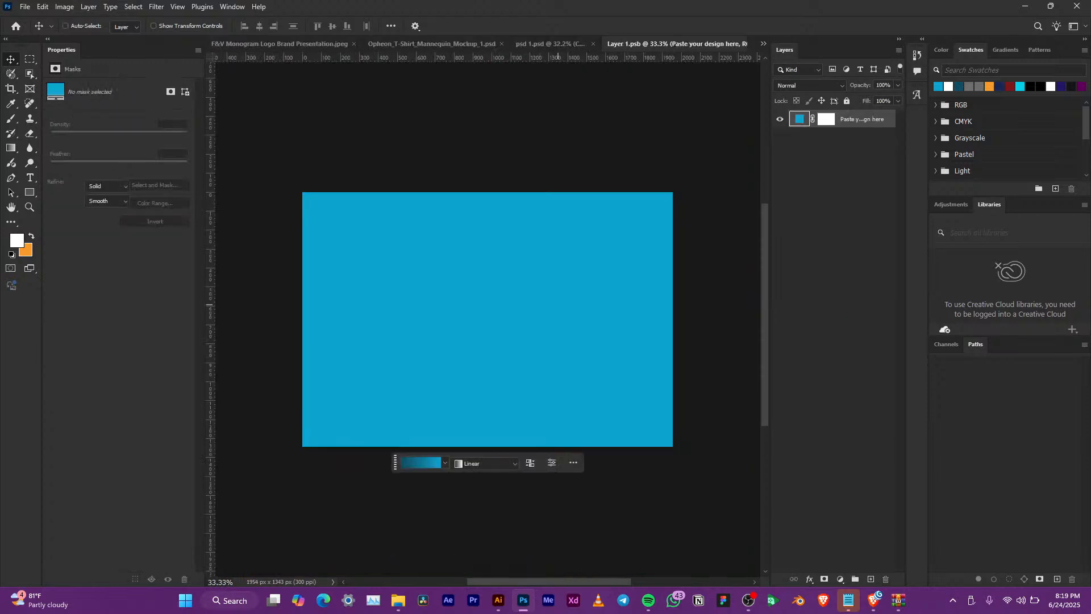
Paste the gradient fill into the cap design file Layer 1.psb, hide the solid colour layer below it, and save
key(ctrl+v)
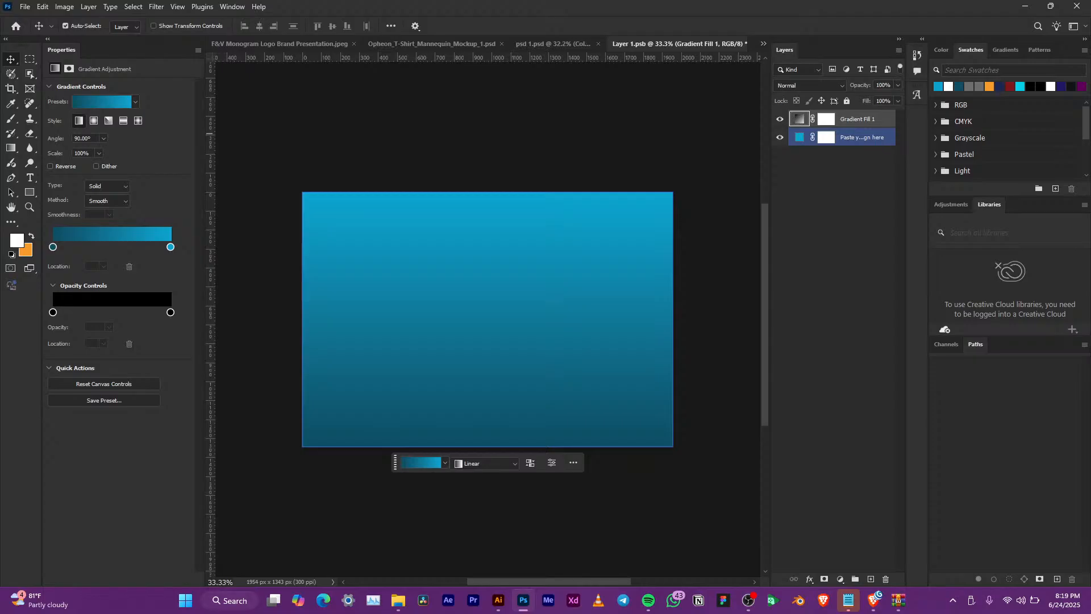
click(780, 137)
key(ctrl+s)
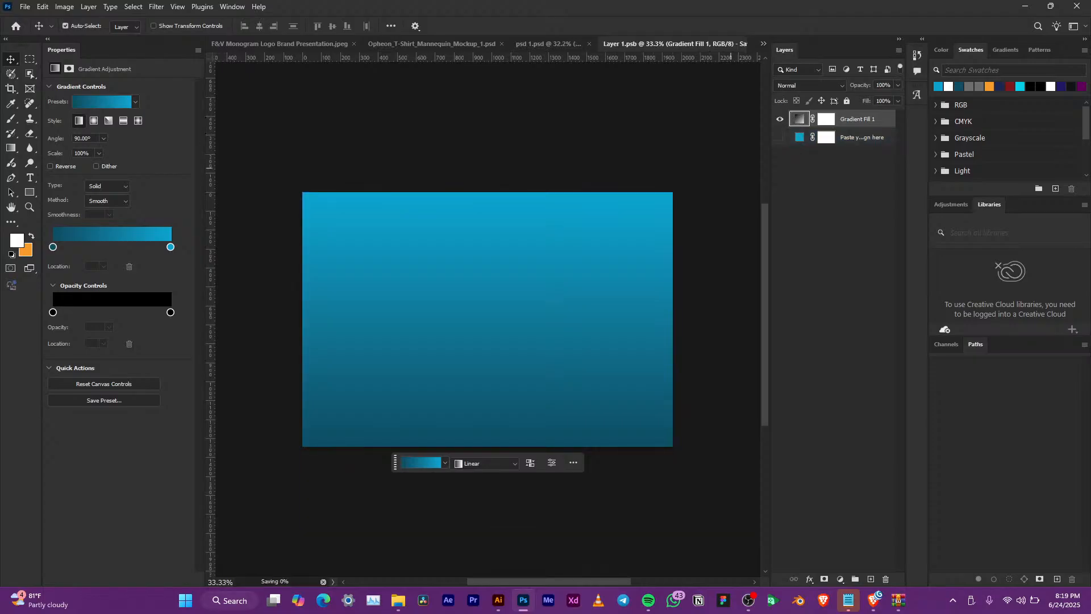
Switch to Illustrator, move the black stacked Orpheon logo farther from the artboard, and sample the white icon's colour onto it
click(499, 600)
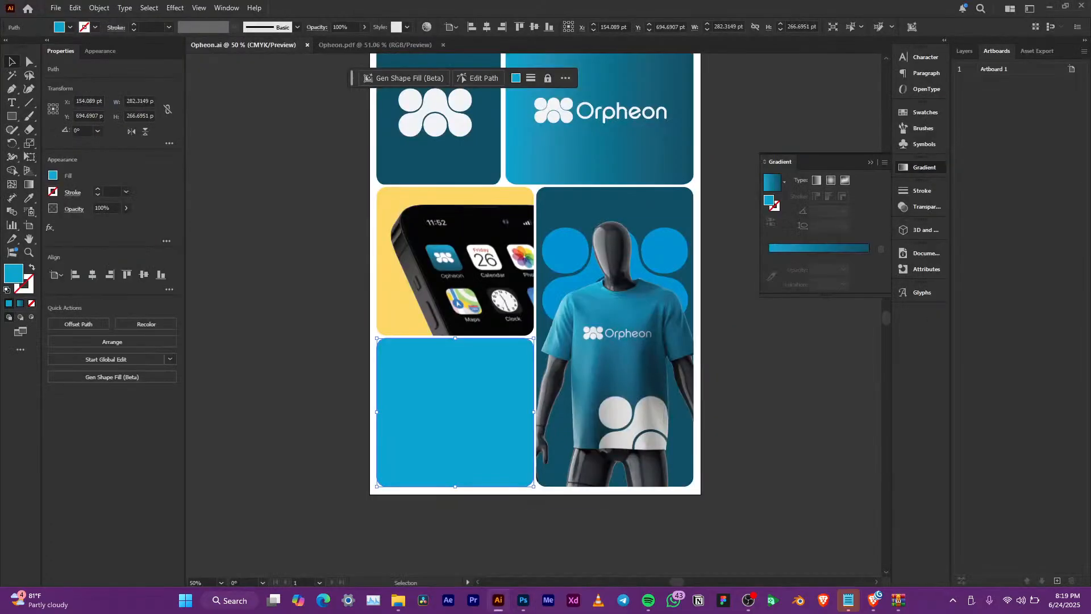
scroll(398, 176, up, 3)
click(290, 181)
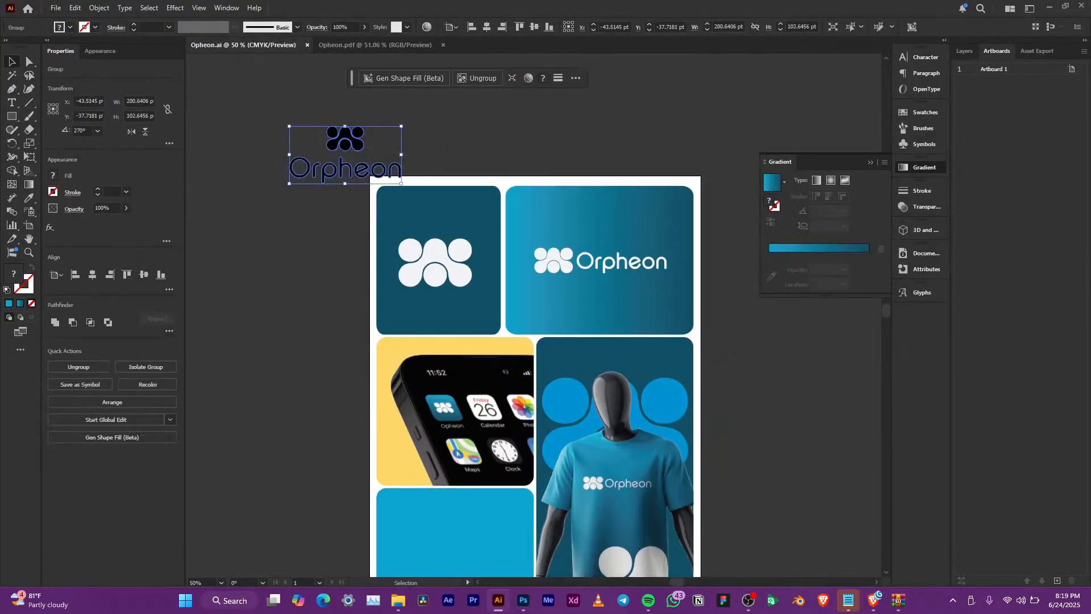
drag(288, 182, 221, 175)
key(i)
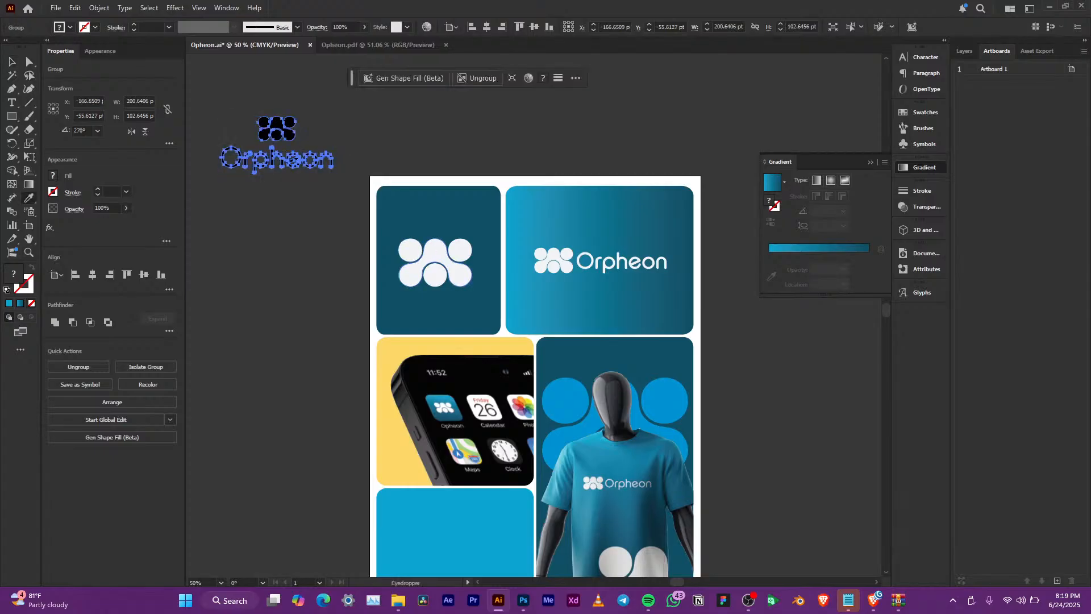
click(422, 276)
key(v)
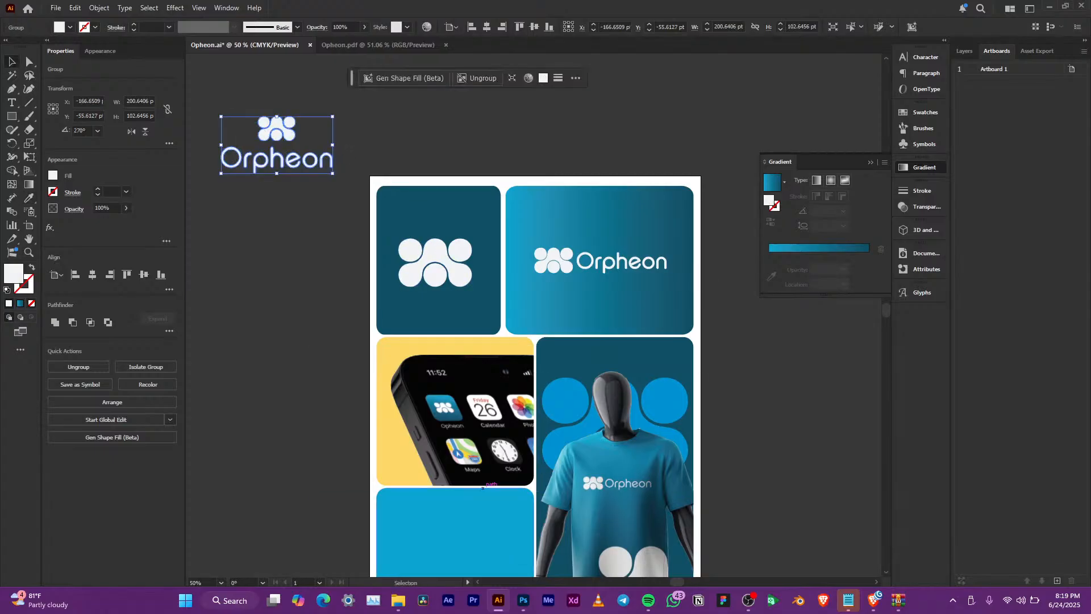
Copy the recoloured stacked Orpheon logo, switch to Photoshop, paste it into Layer 1.psb as a shape layer, and save
scroll(536, 317, down, 2)
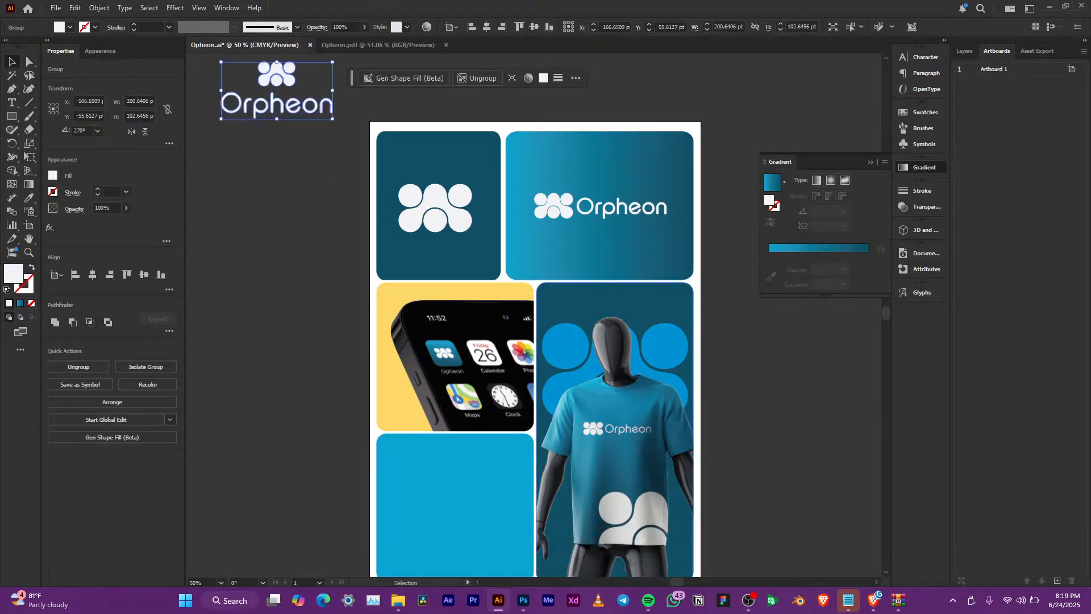
scroll(564, 314, down, 2)
scroll(565, 316, up, 2)
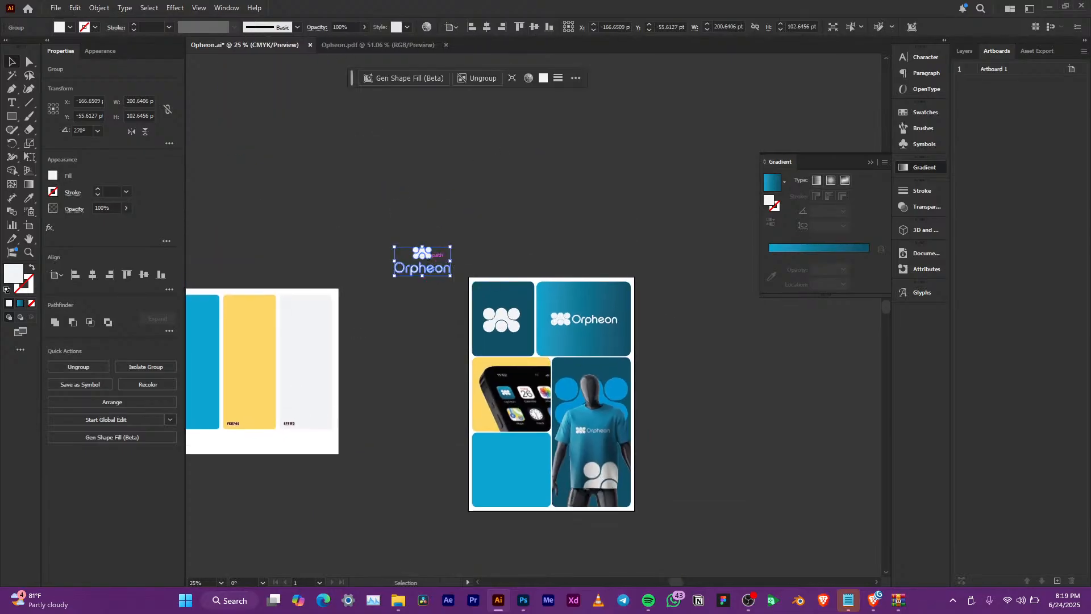
key(a)
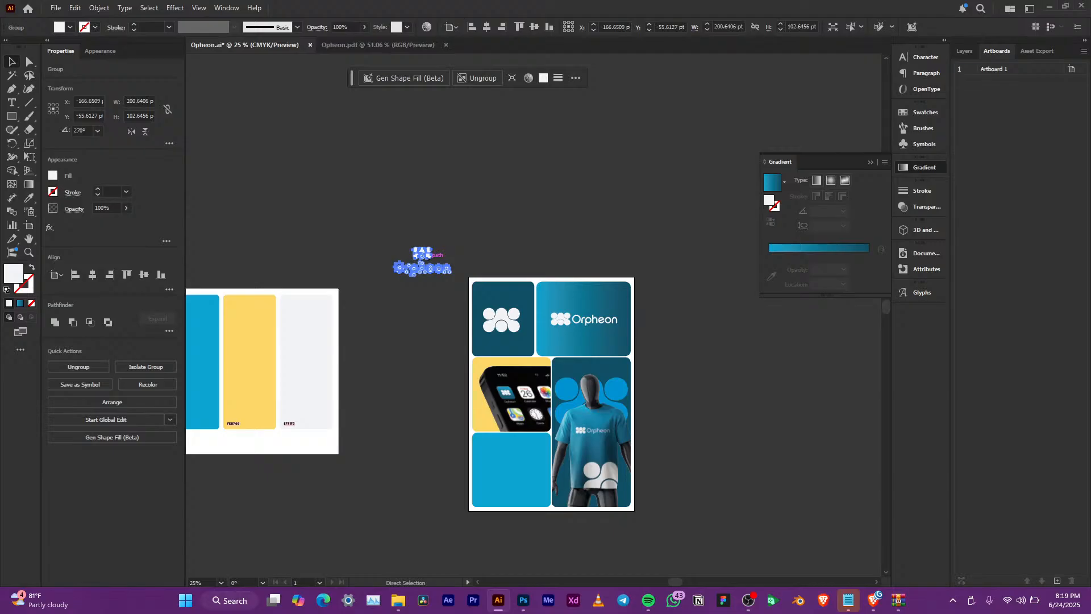
click(524, 600)
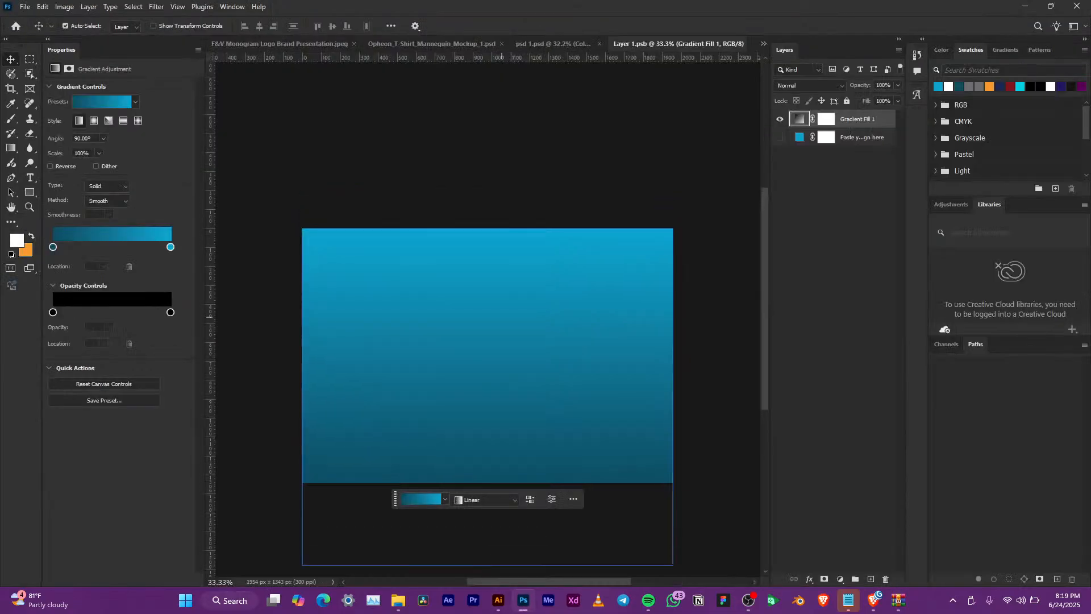
key(ctrl+v)
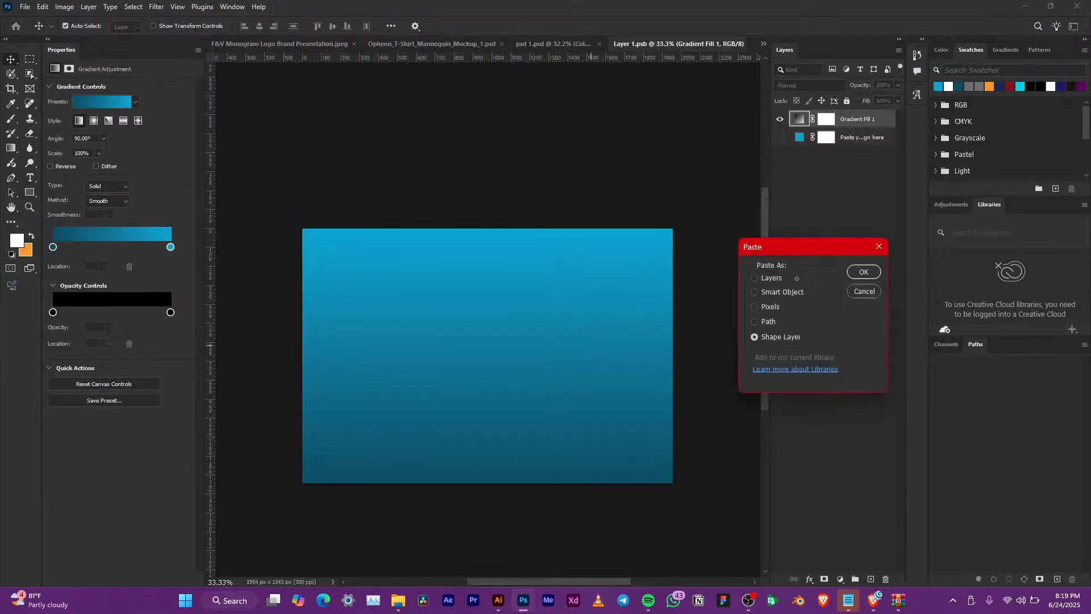
key(Return)
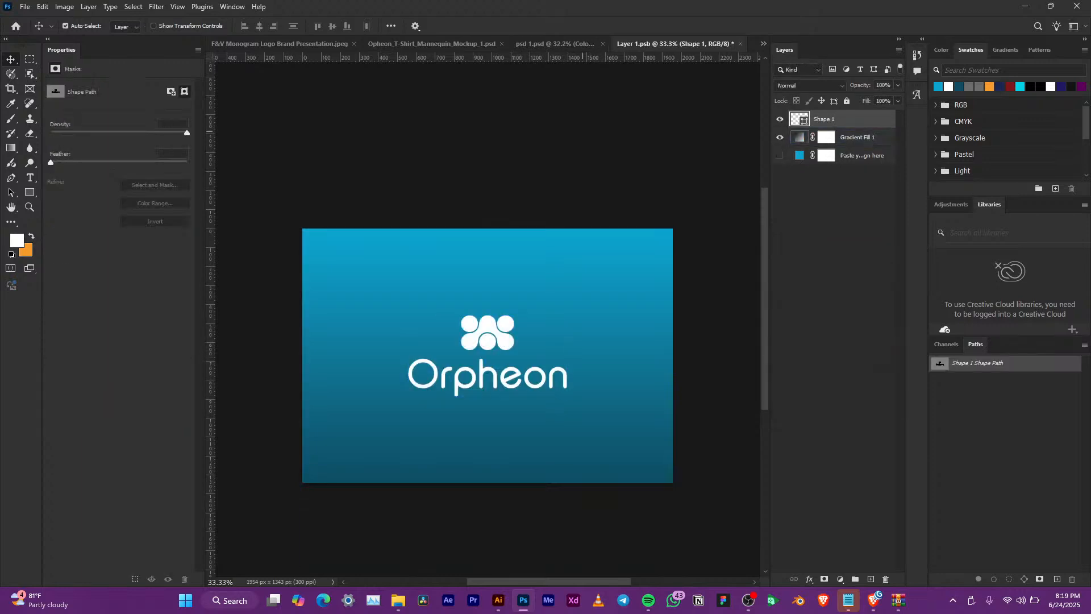
key(ctrl+s)
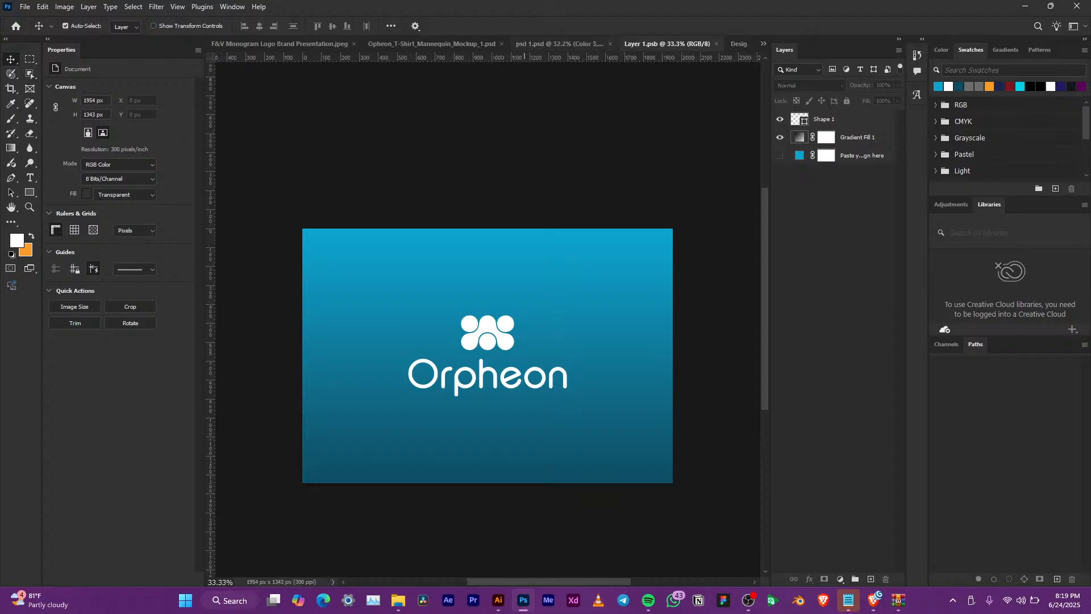
Compare with the cap in psd 1.psd, nudge the logo slightly lower in Layer 1.psb, and save and close it
click(540, 43)
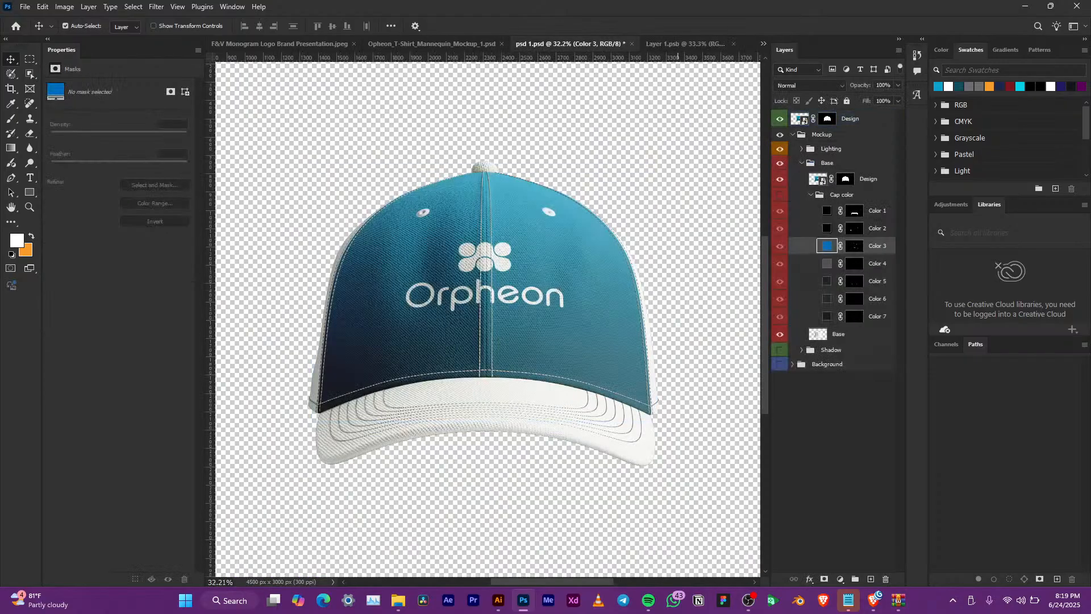
click(684, 44)
drag(509, 341, 509, 353)
key(ctrl+s)
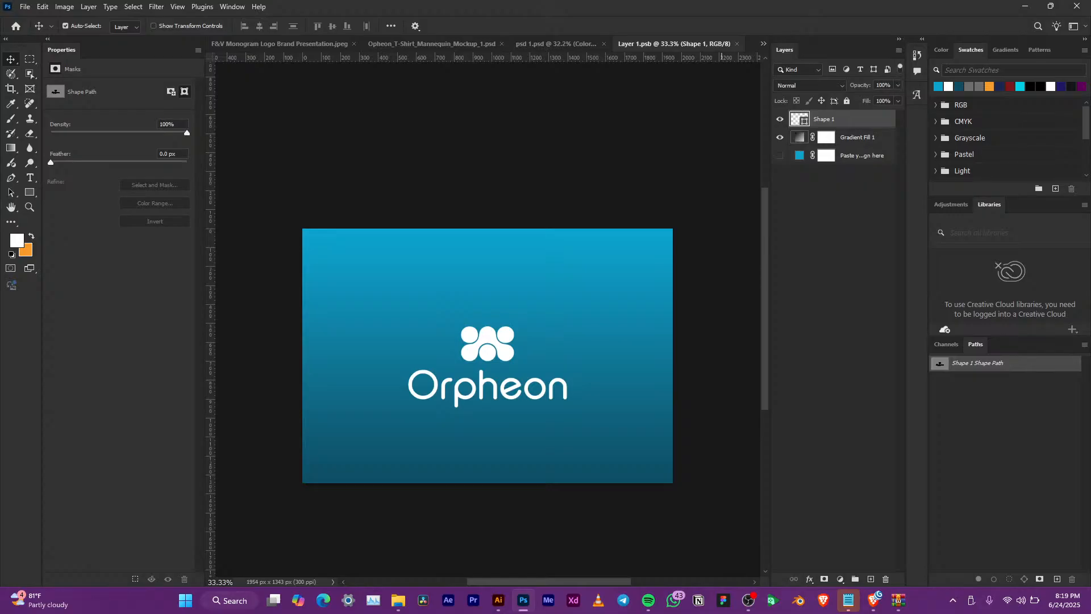
key(ctrl+w)
Inspect the logo placement on the cap and close the T-shirt design file Design211.psb
scroll(518, 314, down, 4)
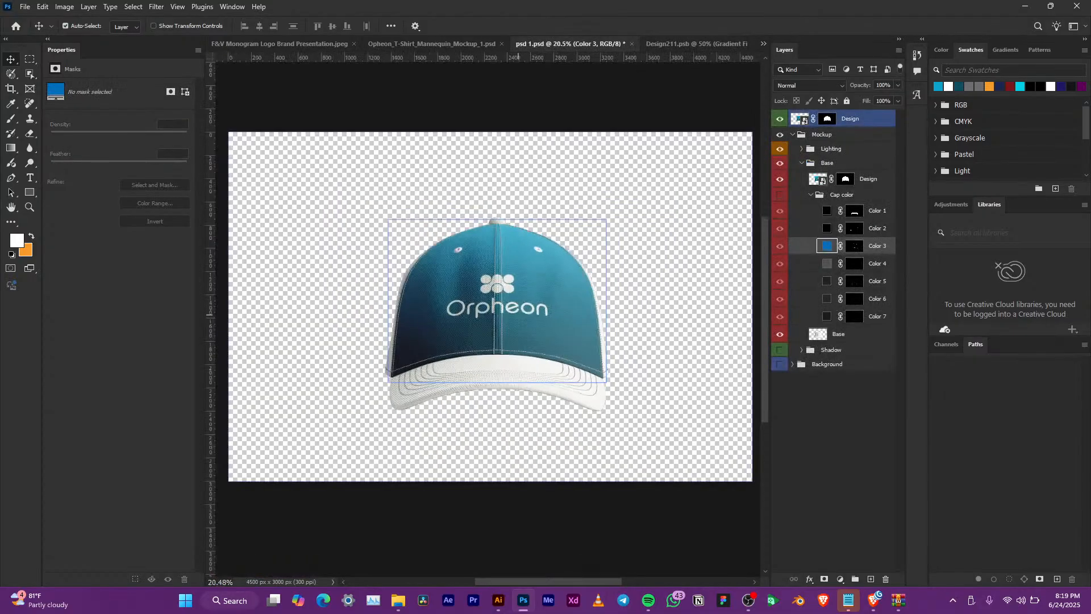
scroll(507, 303, up, 5)
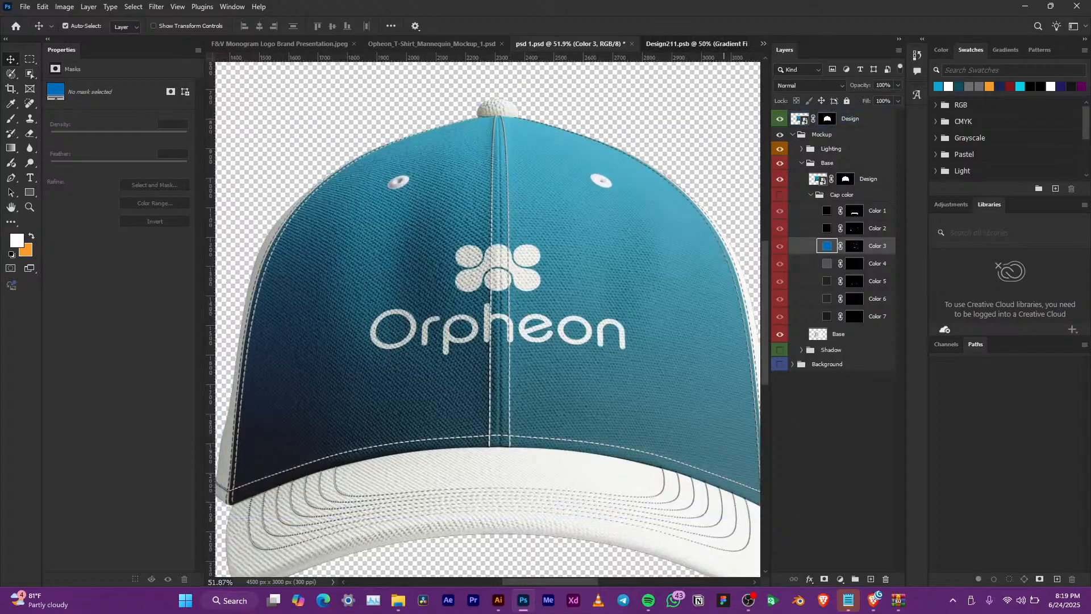
click(696, 44)
key(ctrl+w)
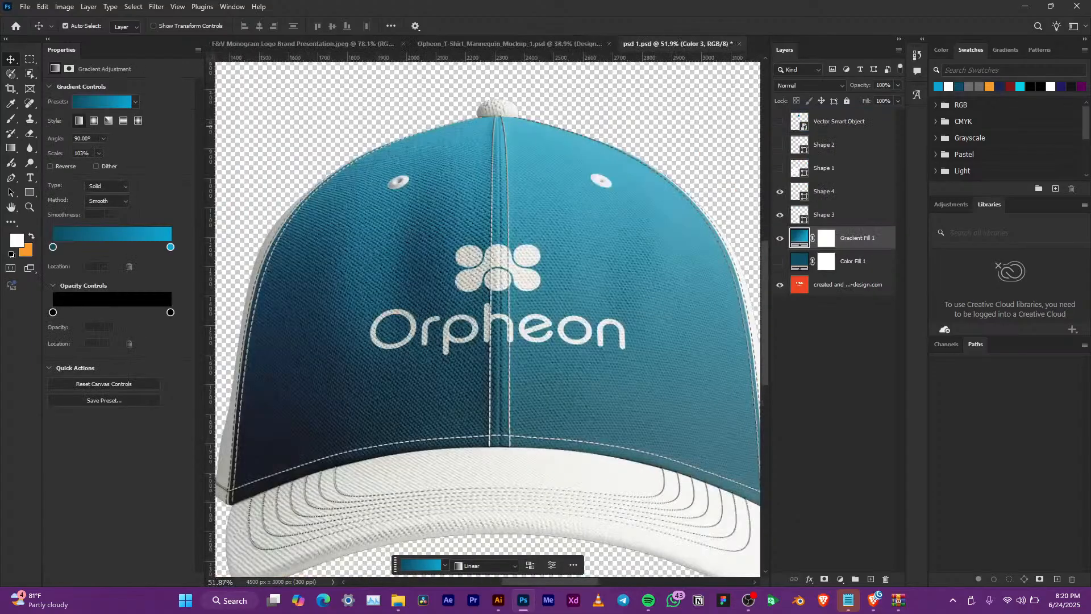
Reopen the cap's Design smart object, move the logo farther down while keeping it horizontally centred, save, check the cap, and close the smart object
double_click(800, 119)
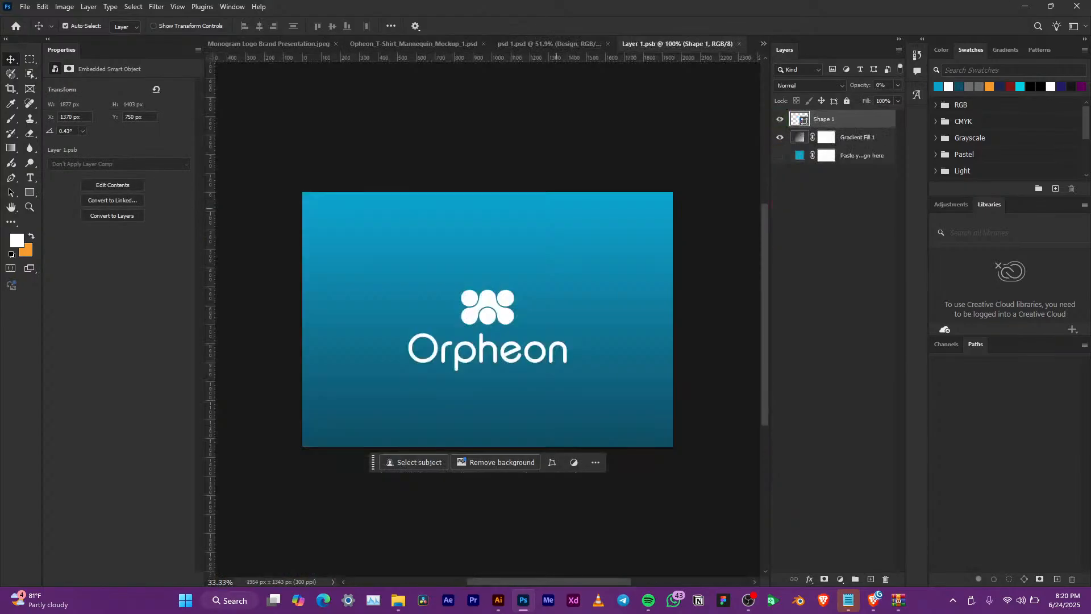
drag(490, 304, 489, 343)
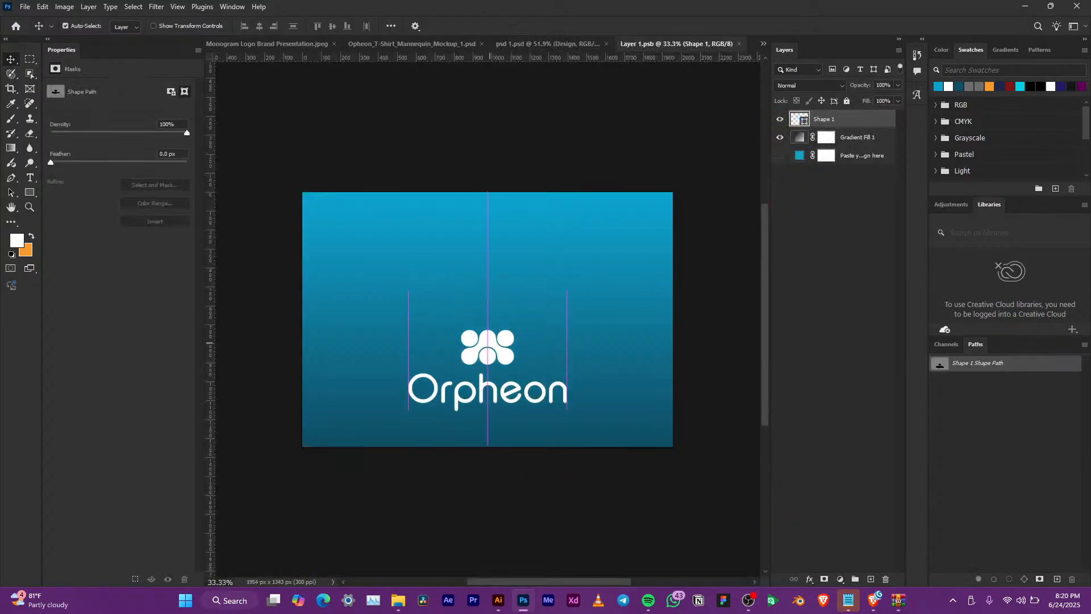
key(ctrl+s)
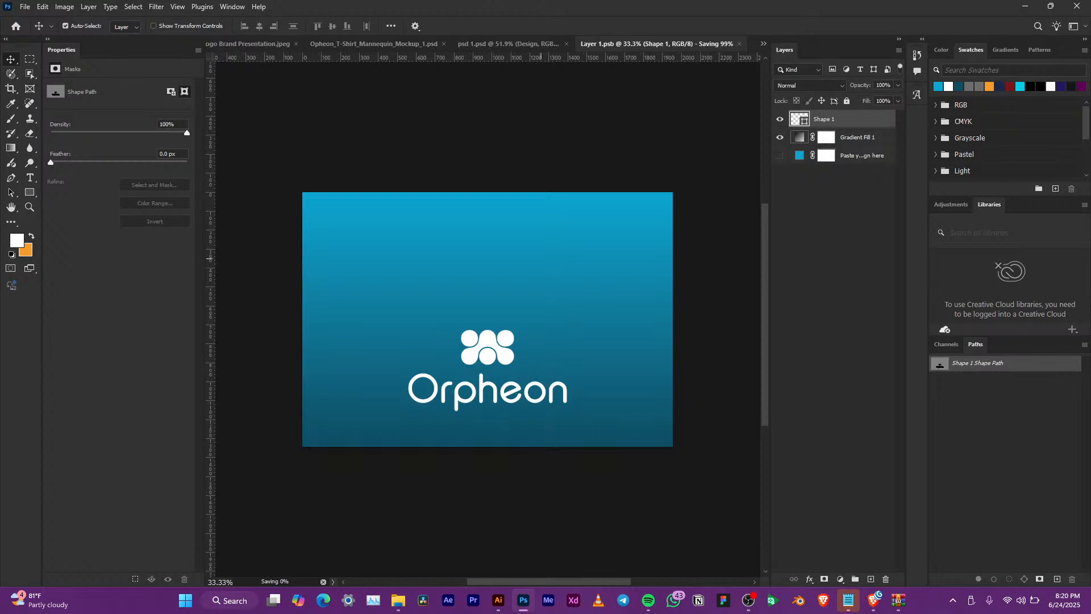
click(548, 44)
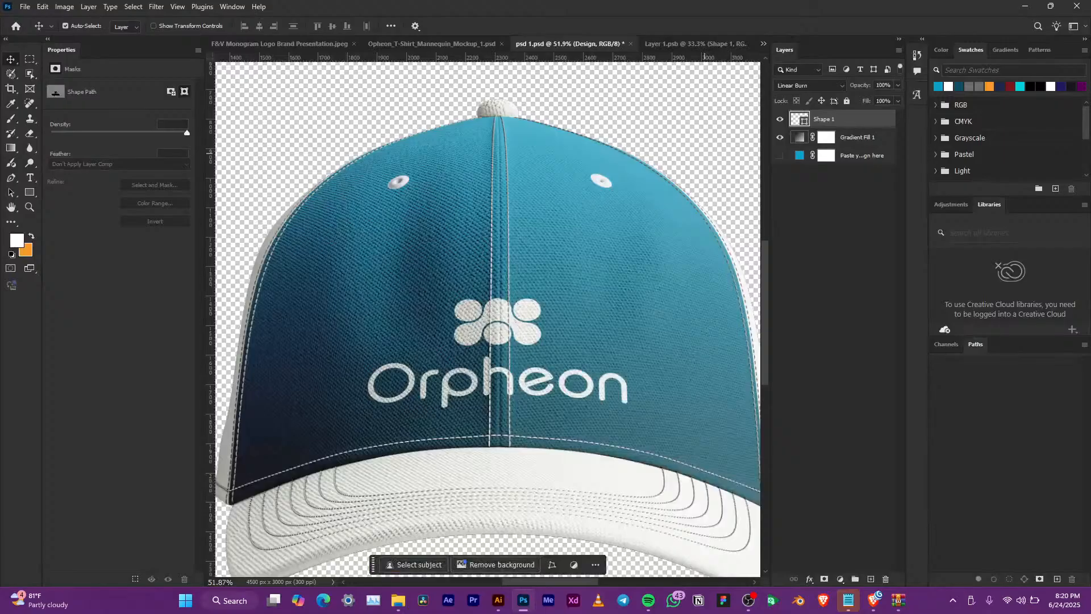
scroll(547, 301, down, 8)
scroll(528, 313, up, 4)
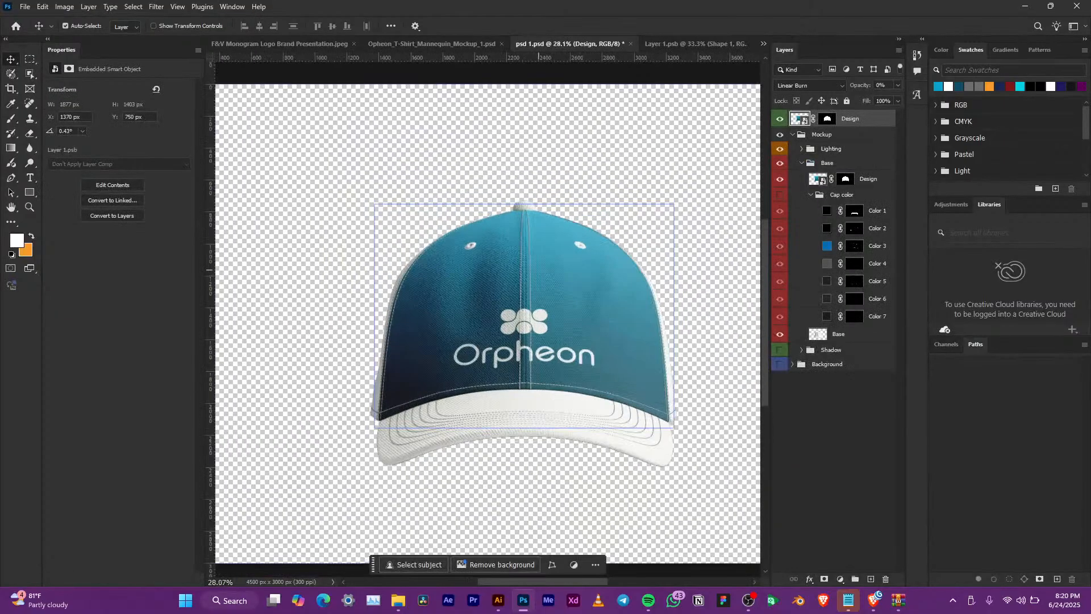
click(694, 44)
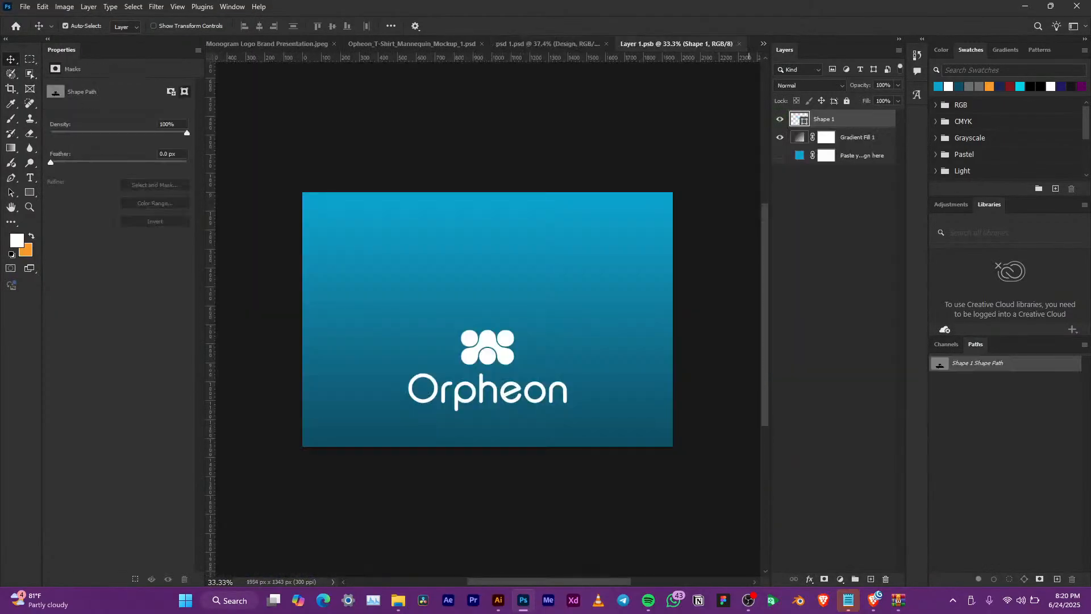
click(740, 43)
Trim the cap document's canvas on all four sides based on transparent pixels and fit it to the window
scroll(588, 242, down, 3)
scroll(589, 242, down, 4)
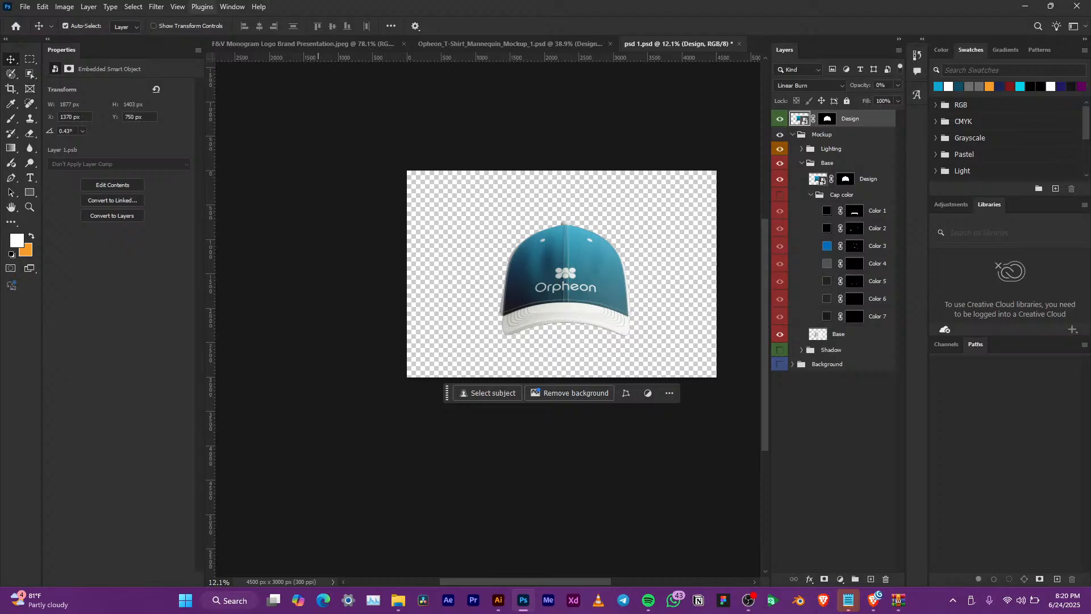
click(64, 6)
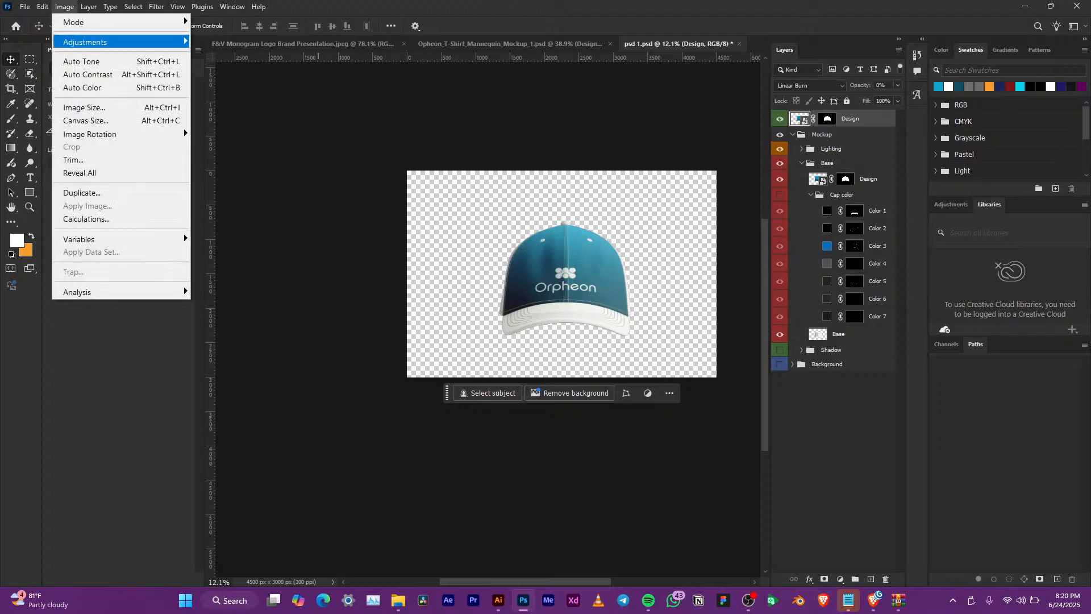
click(74, 160)
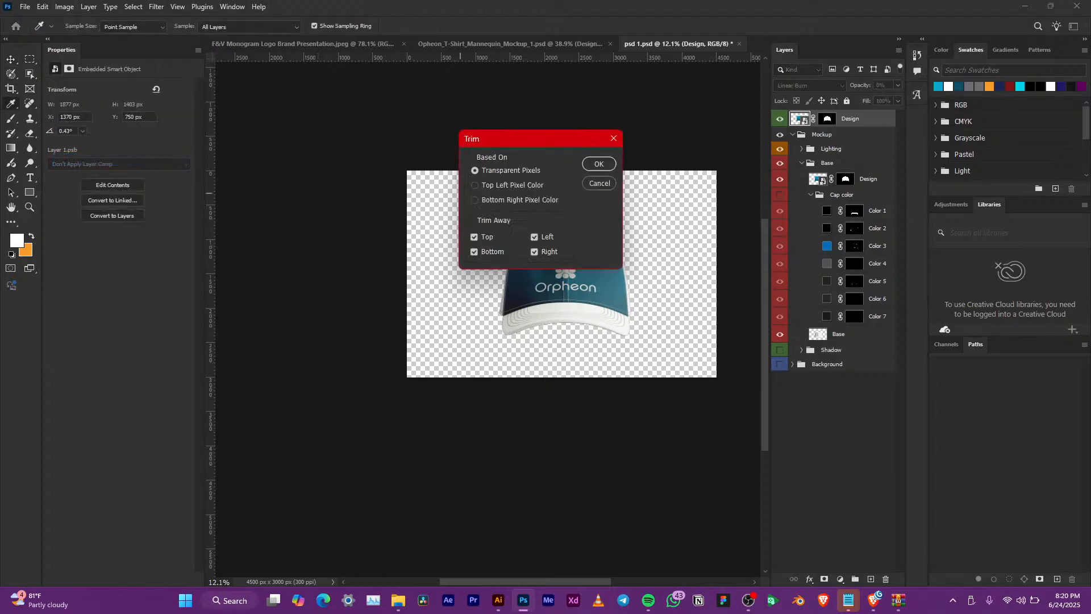
drag(514, 142, 409, 174)
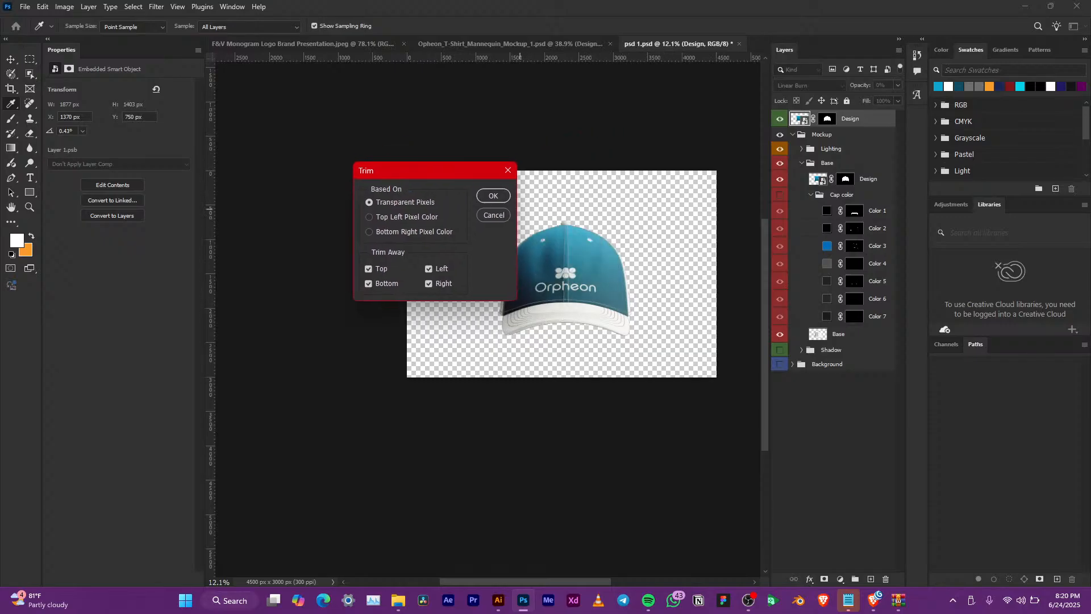
click(494, 196)
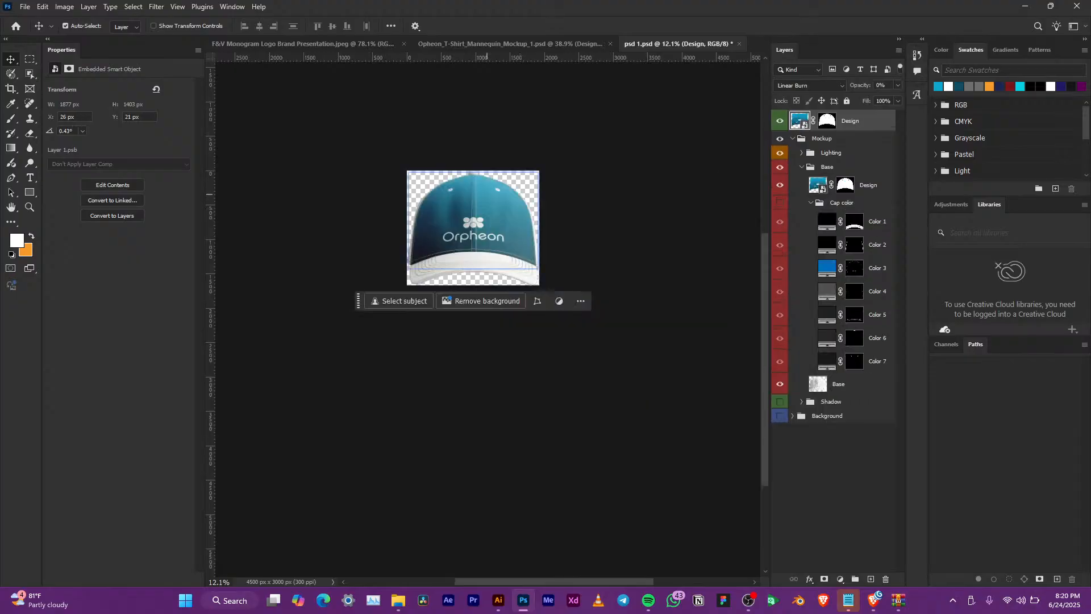
key(ctrl+0)
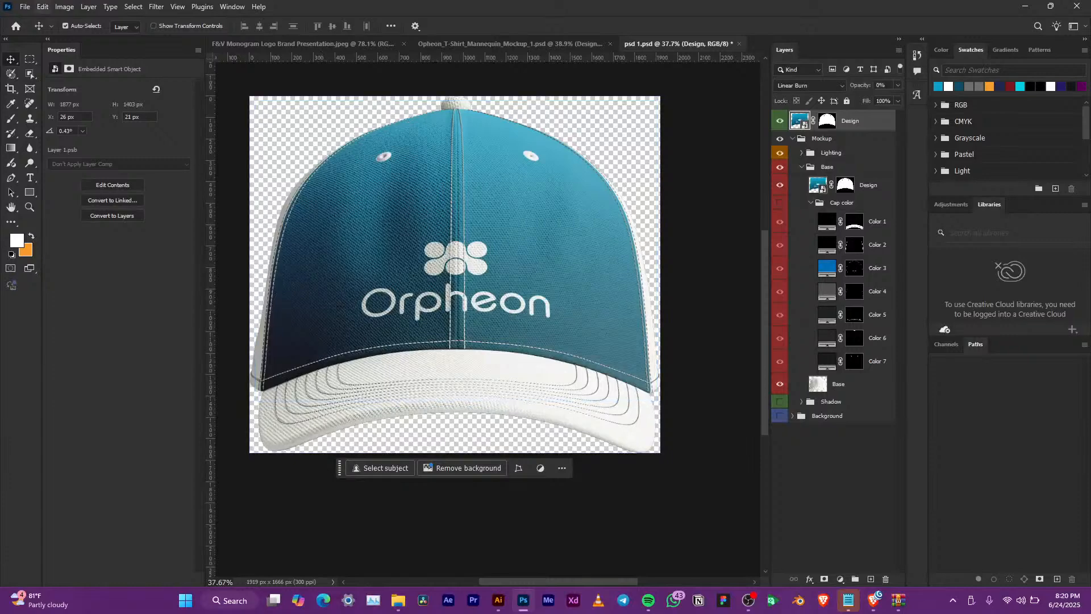
Start saving the cap document under a new name and go to Production (G:) > PSD FILES > New Design Projects > Opheon
click(25, 6)
click(57, 171)
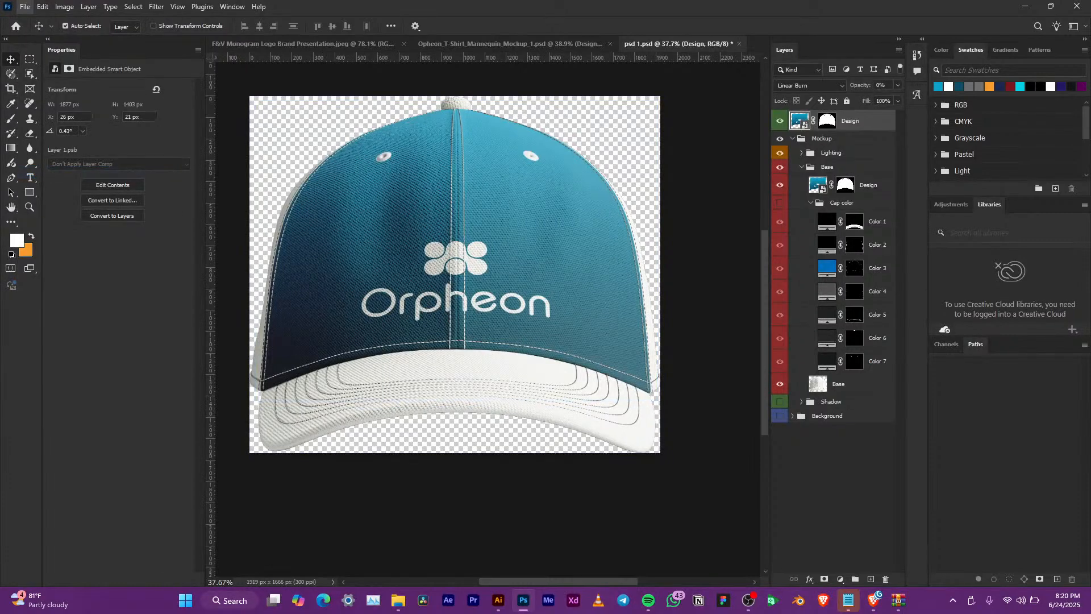
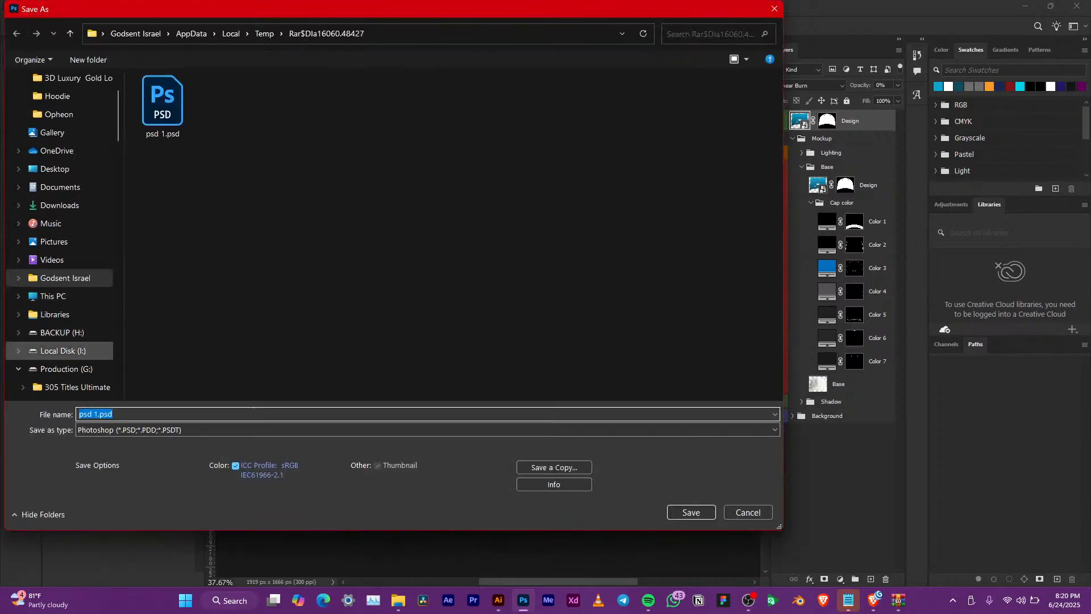
click(62, 369)
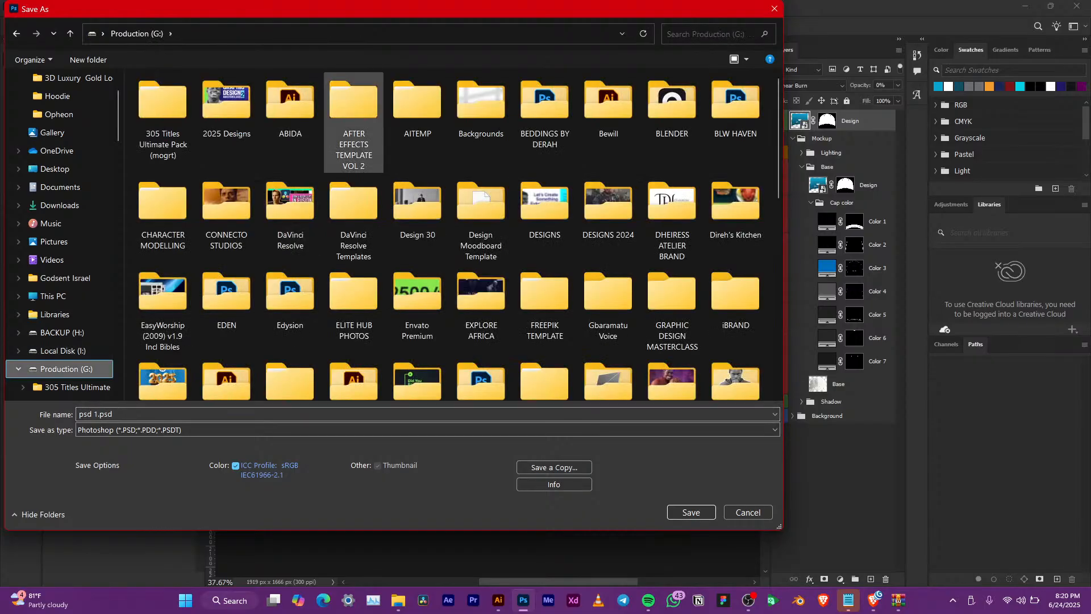
scroll(353, 122, down, 10)
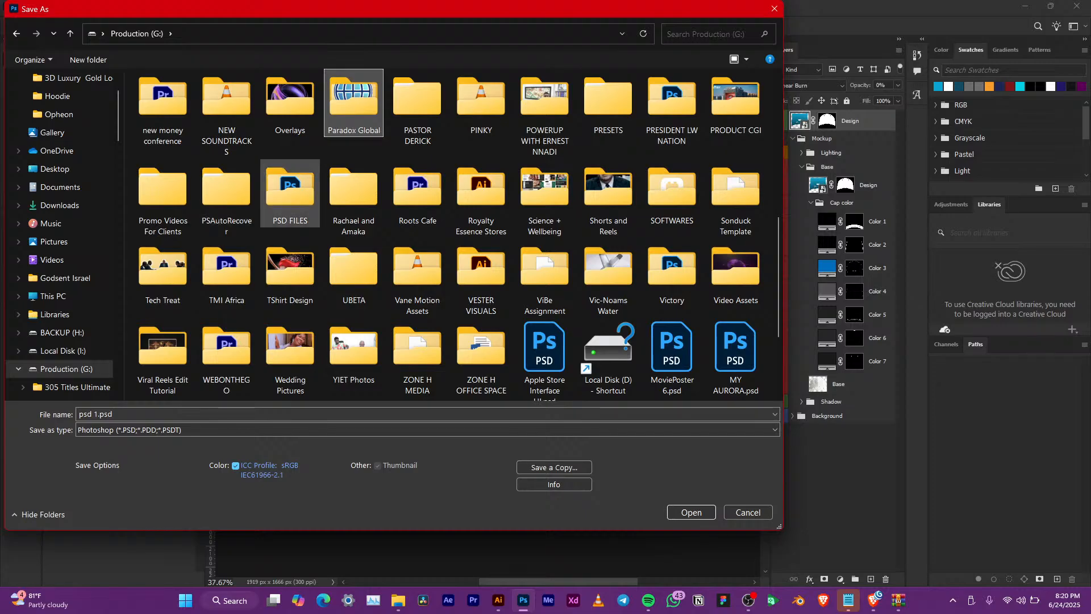
click(289, 195)
double_click(290, 195)
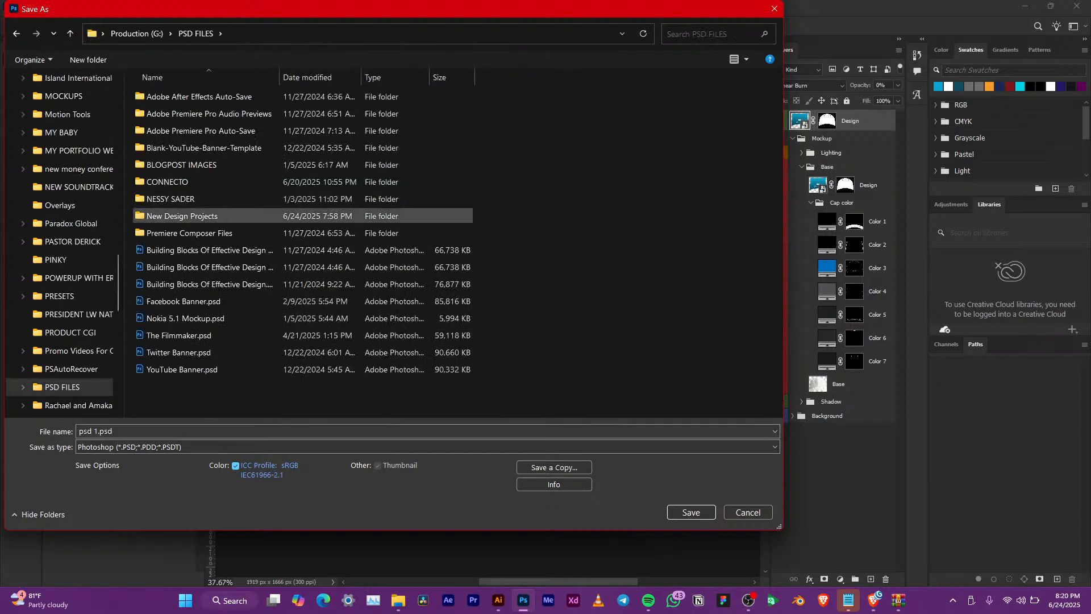
double_click(227, 216)
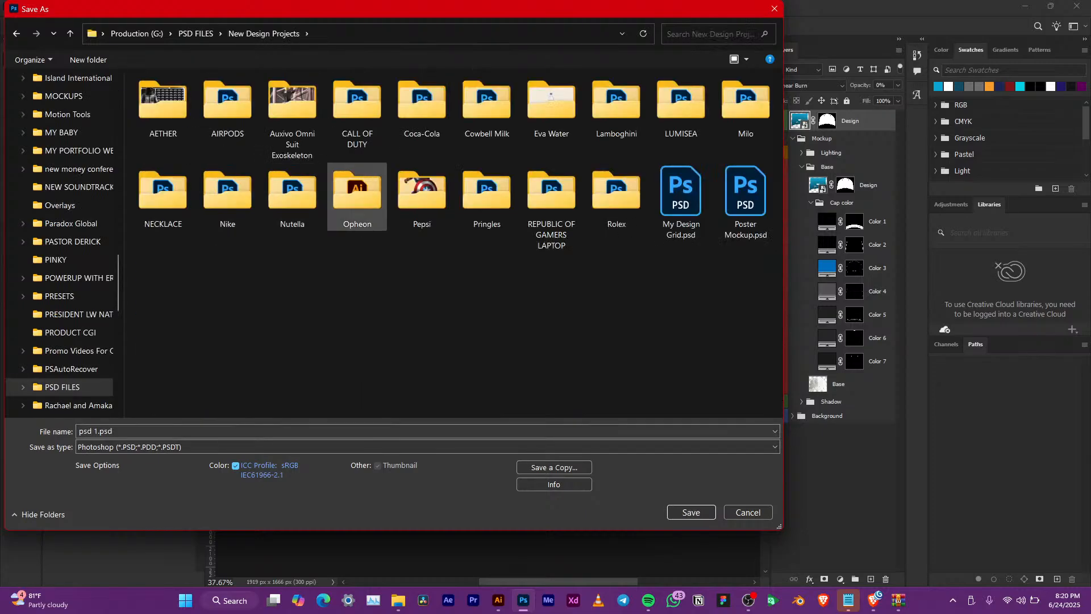
double_click(357, 196)
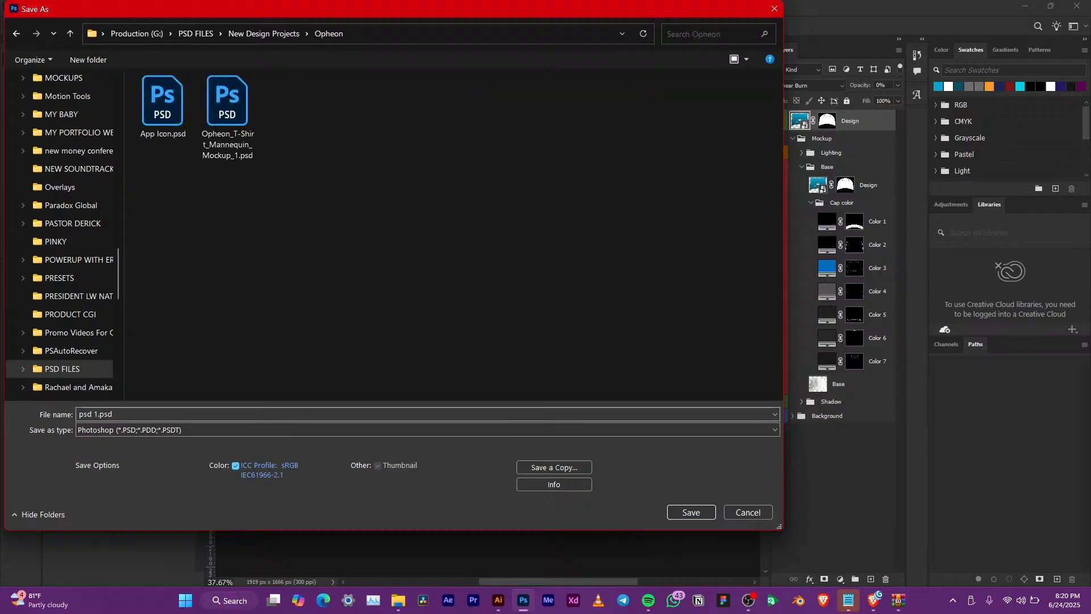
Name the Photoshop file "Baseball cappsd 1.psd" and save it with Maximize Compatibility enabled
click(79, 414)
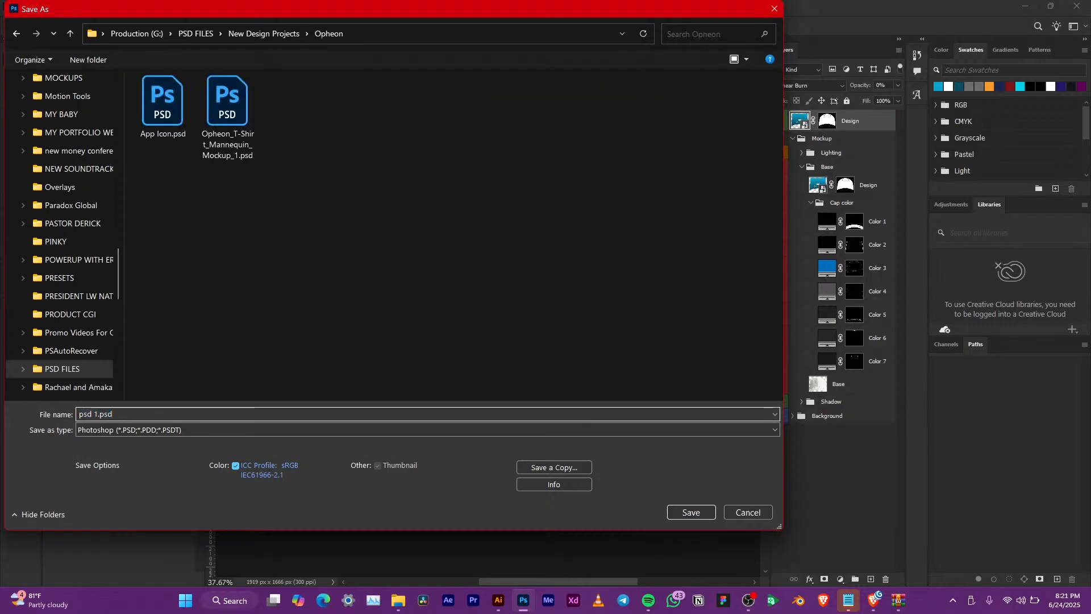
text(Baseball cap)
key(Return)
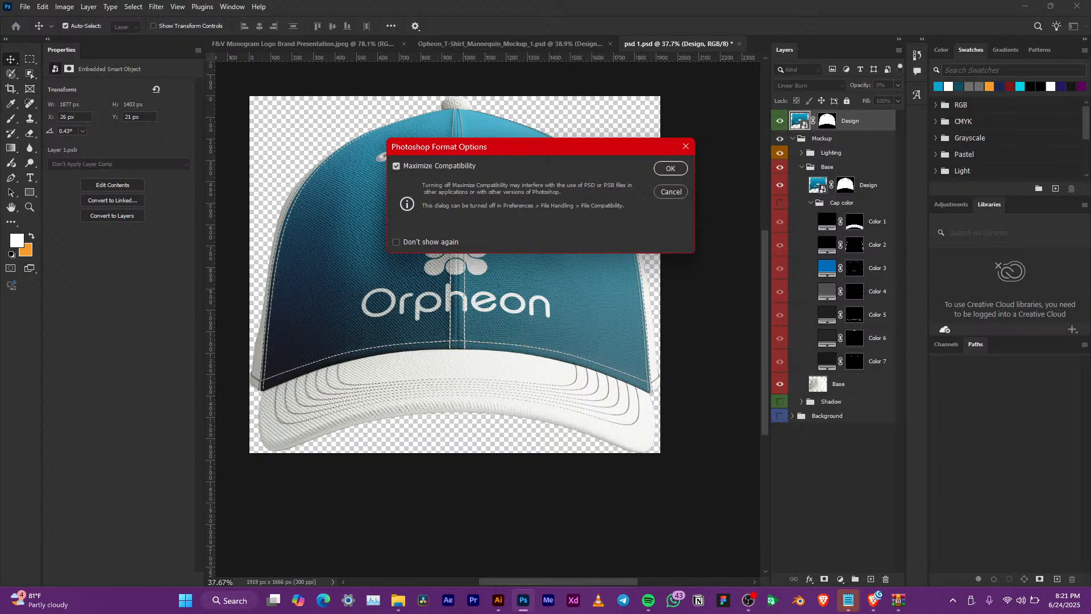
click(671, 168)
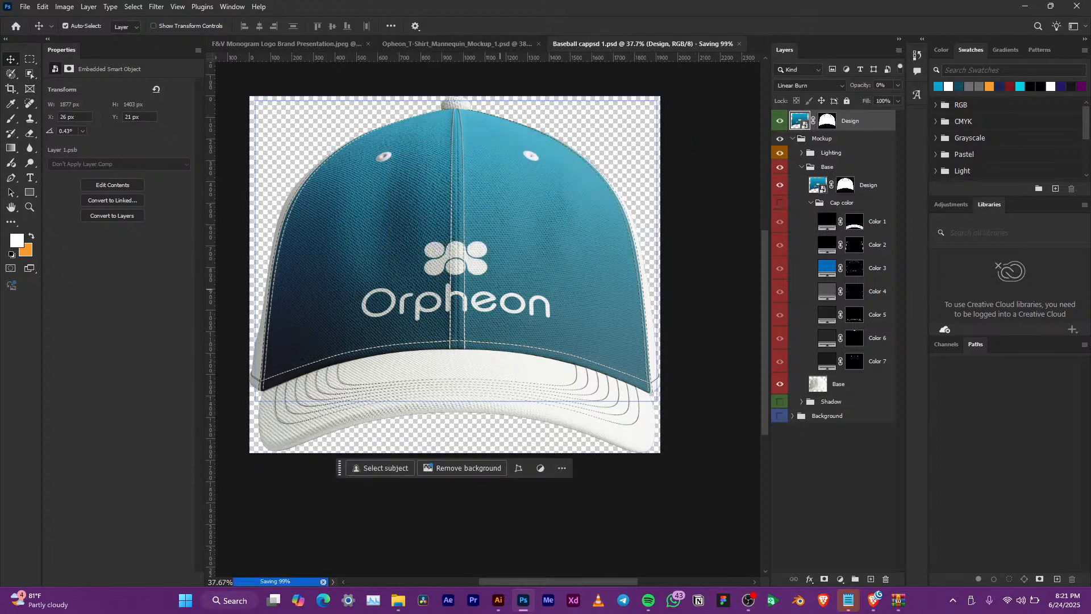
scroll(559, 212, up, 4)
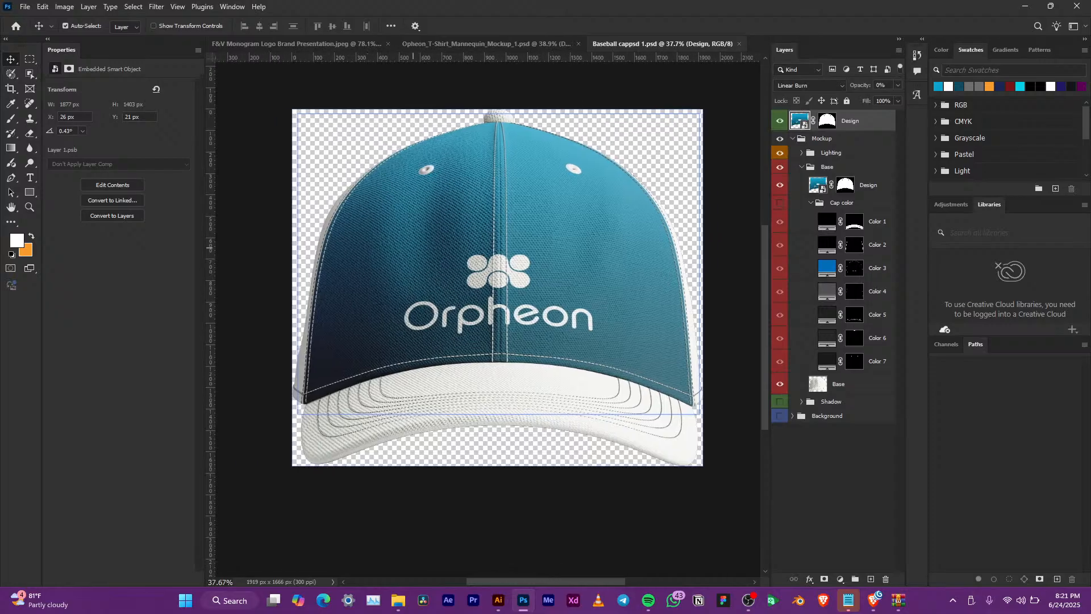
Quick-export the trimmed cap as a transparent PNG named "Baseball capped 1.png"
drag(559, 264, 526, 274)
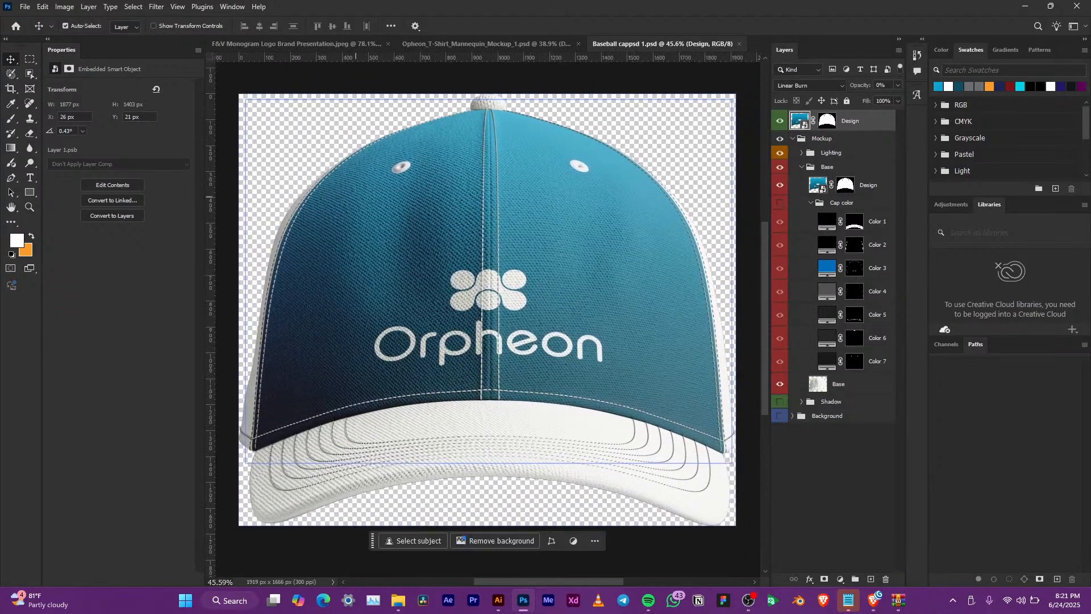
click(24, 7)
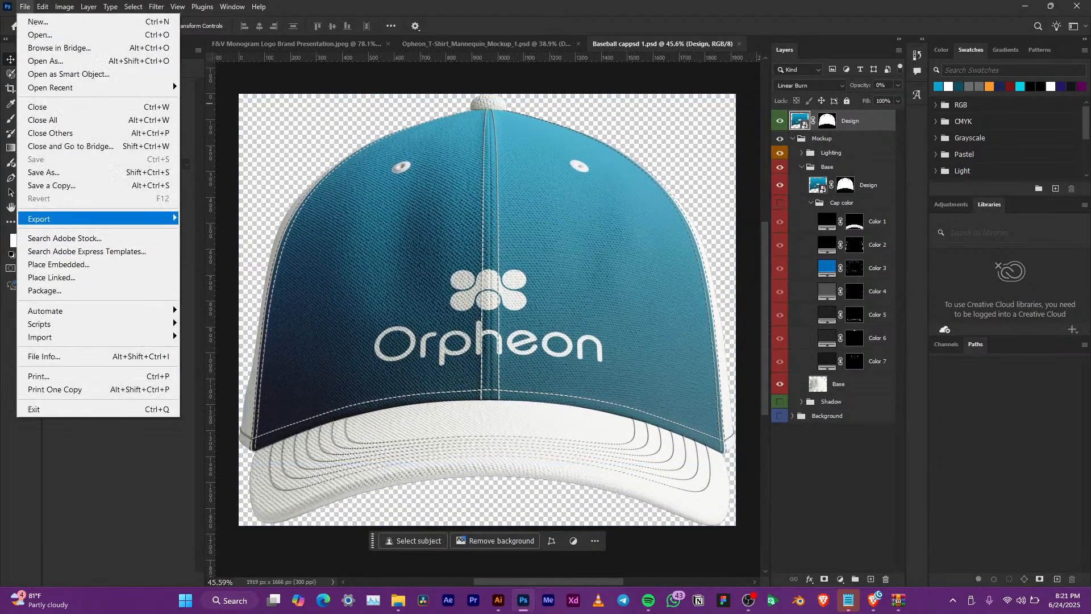
mouse_move(45, 219)
click(227, 219)
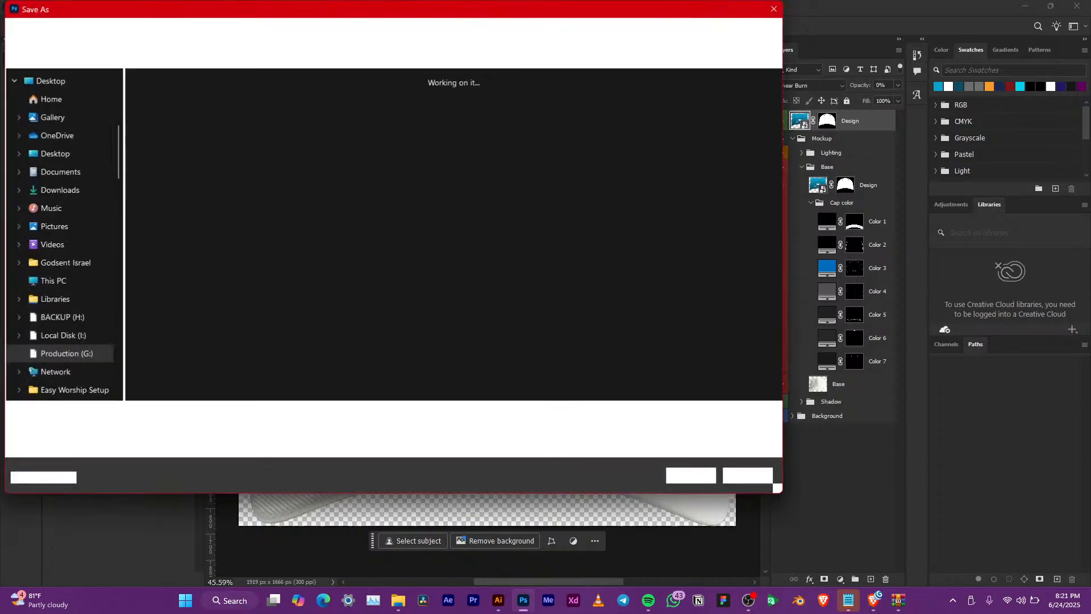
key(Return)
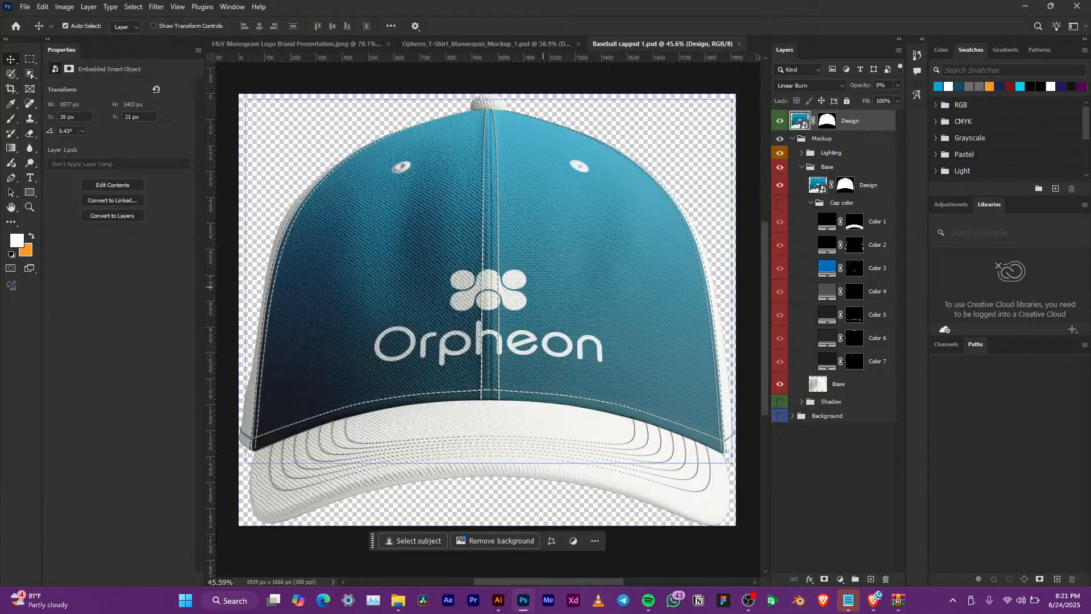
Switch to Illustrator and place the exported "Baseball capped 1.png" from the Opheon folder over the light blue tile of the presentation artboard
key(alt+Tab)
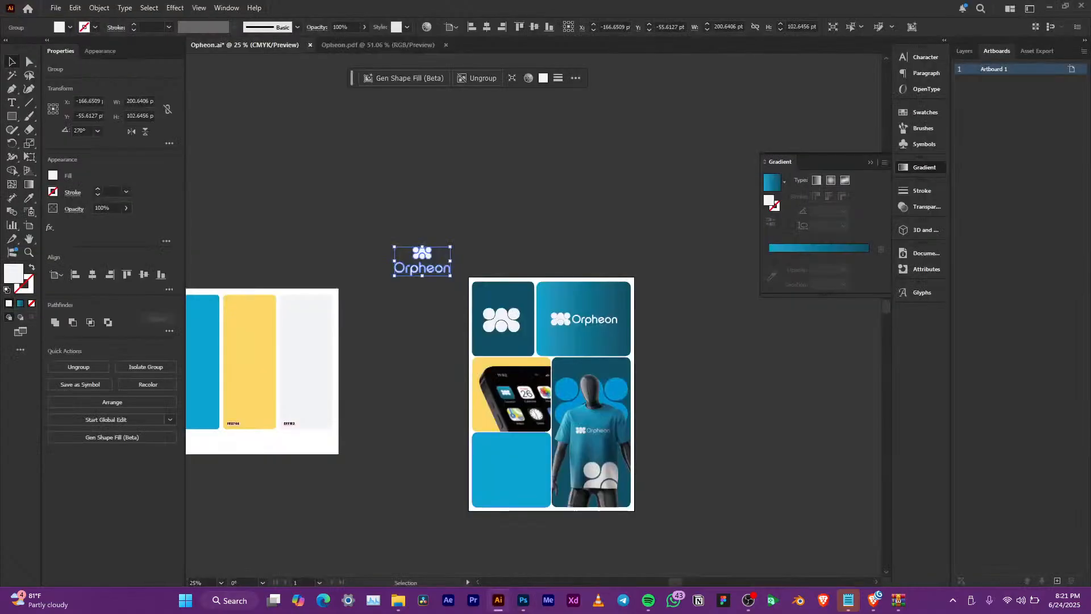
click(541, 496)
scroll(542, 498, up, 2)
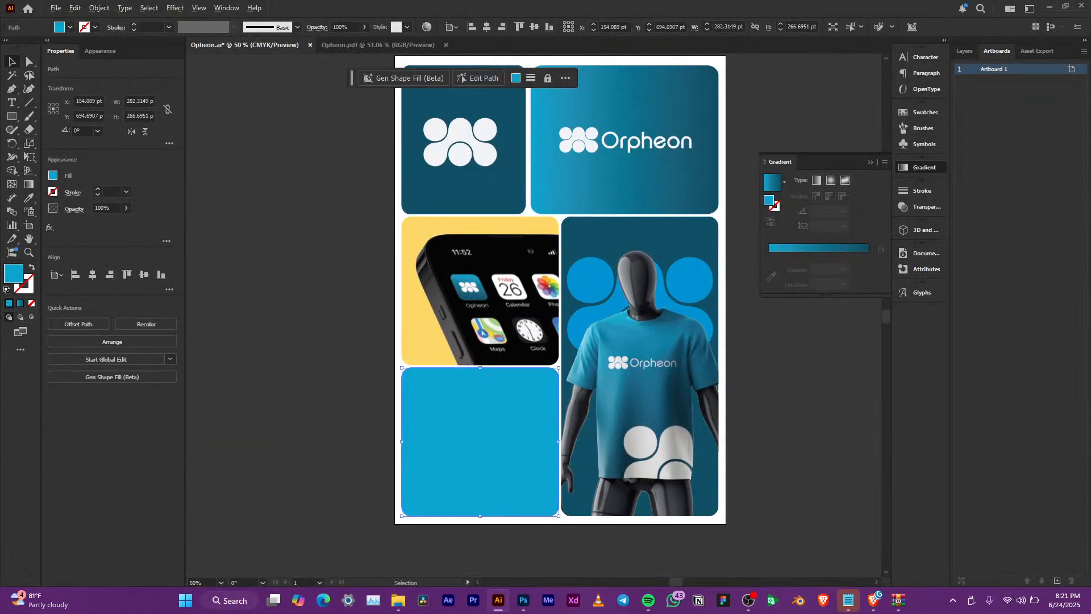
mouse_move(398, 600)
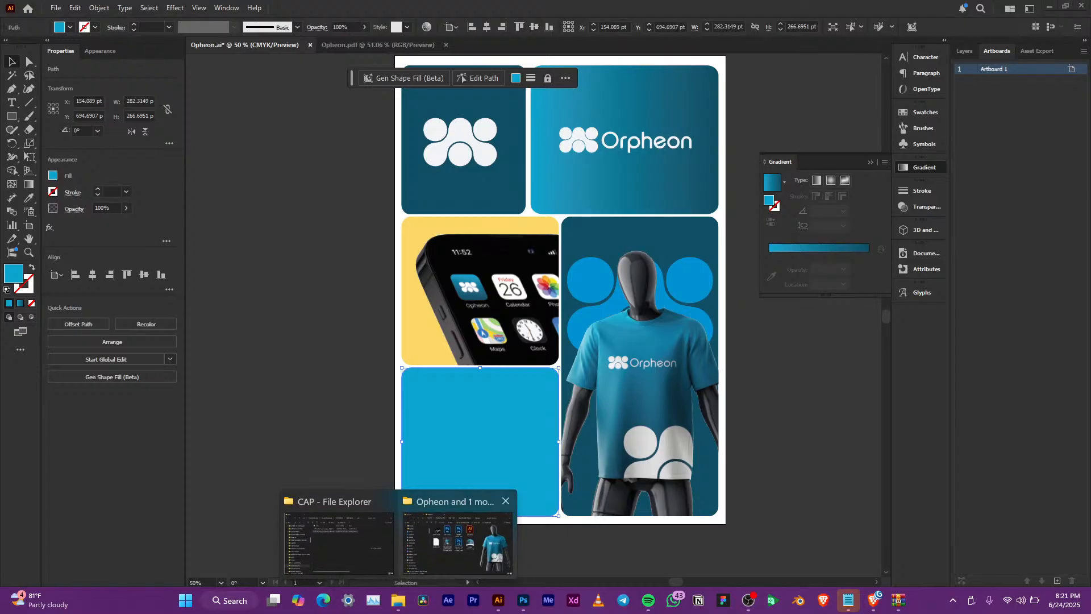
click(458, 540)
drag(468, 307, 578, 432)
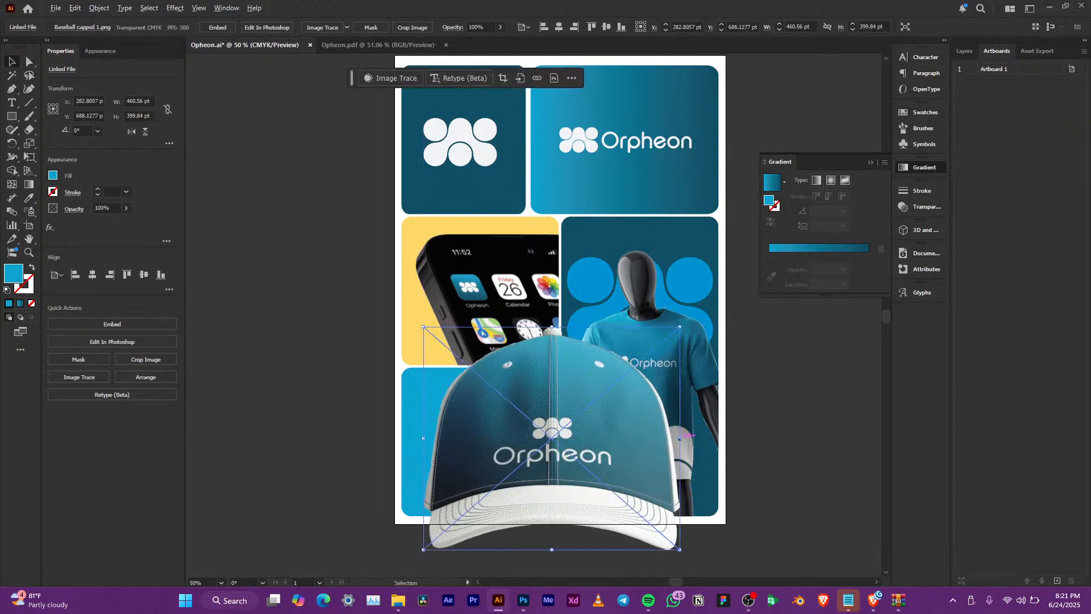
Scale the cap image proportionally to about 192 × 167 pt, centre it on the light blue tile, and embed it
drag(681, 438, 617, 438)
drag(578, 443, 479, 439)
drag(480, 498, 482, 488)
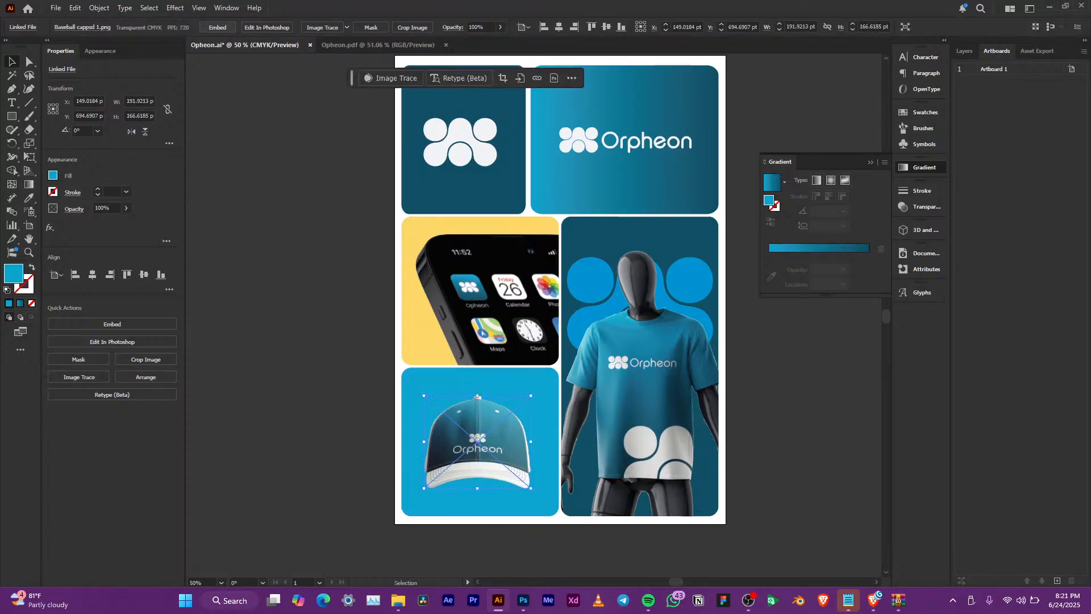
click(218, 27)
Recolour the light blue tile behind the cap with the dark teal fill sampled from the white symbol's tile
drag(341, 224, 562, 370)
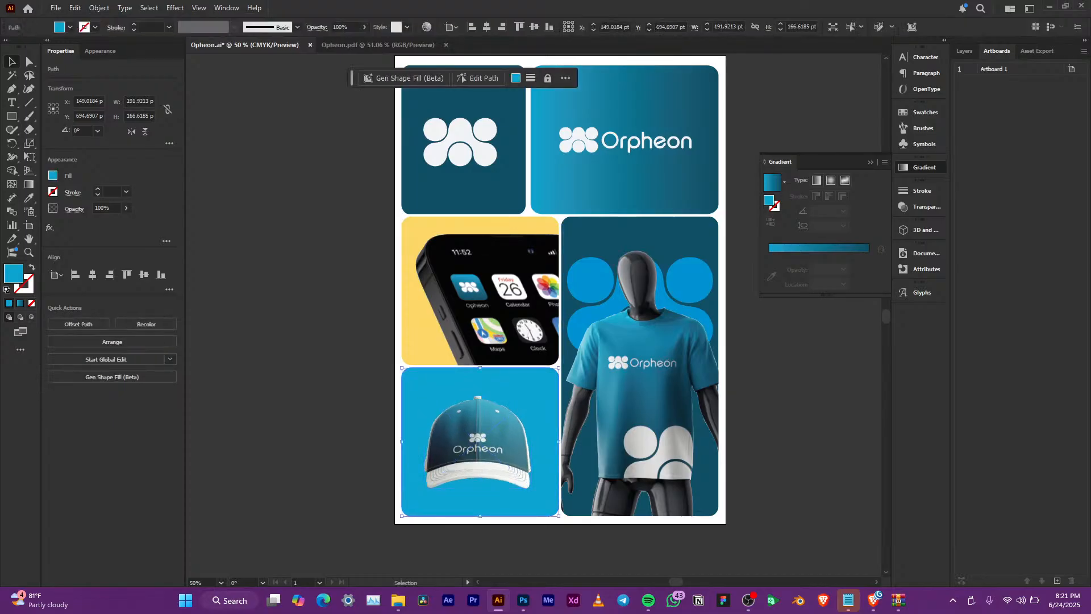
key(i)
click(468, 190)
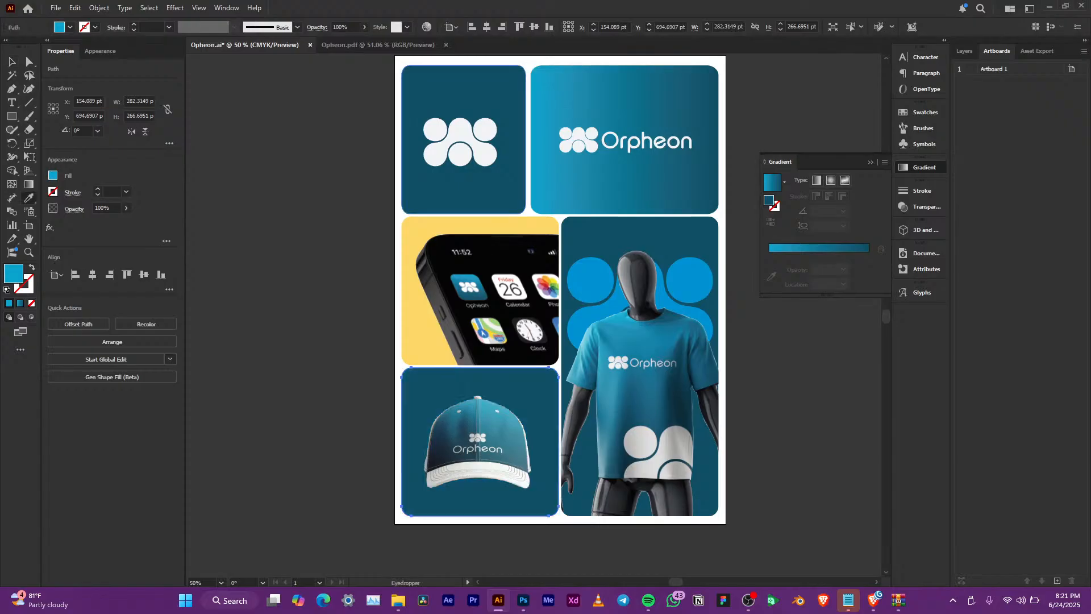
key(v)
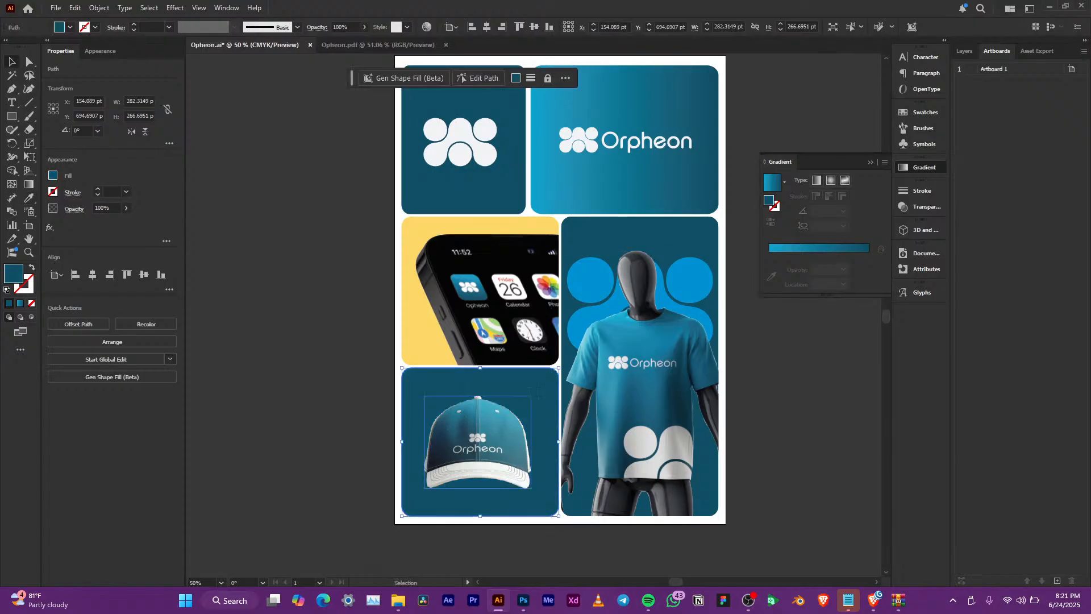
Enlarge the cap image proportionally about its centre to about 198 × 172 pt
click(491, 453)
scroll(491, 454, up, 3)
drag(610, 418, 615, 418)
scroll(556, 406, down, 2)
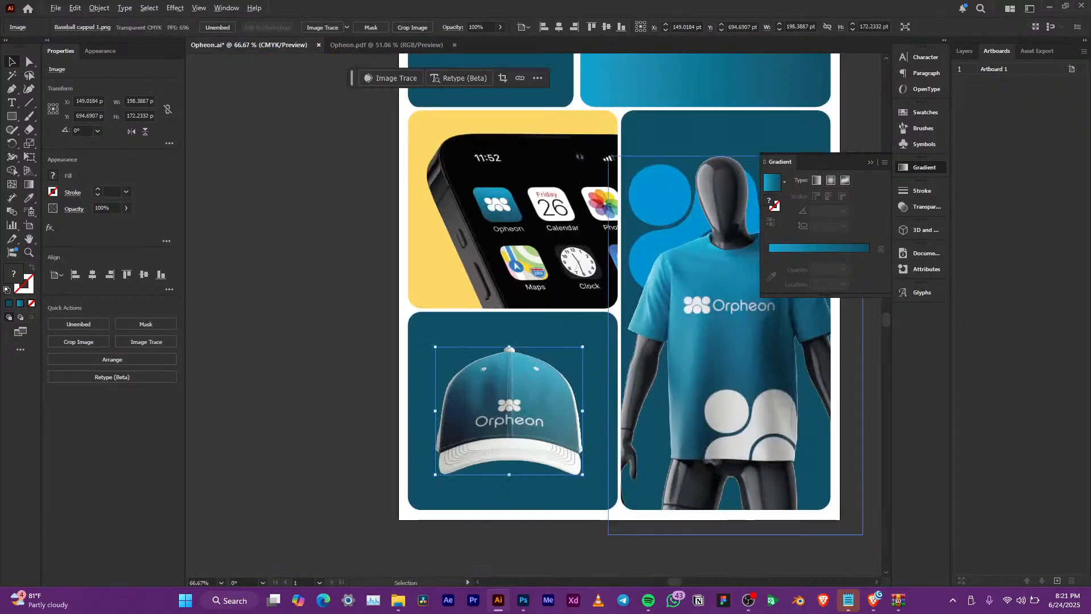
Isolate the T-shirt tile's clip group, copy its large blue symbol group, and exit isolation
double_click(722, 377)
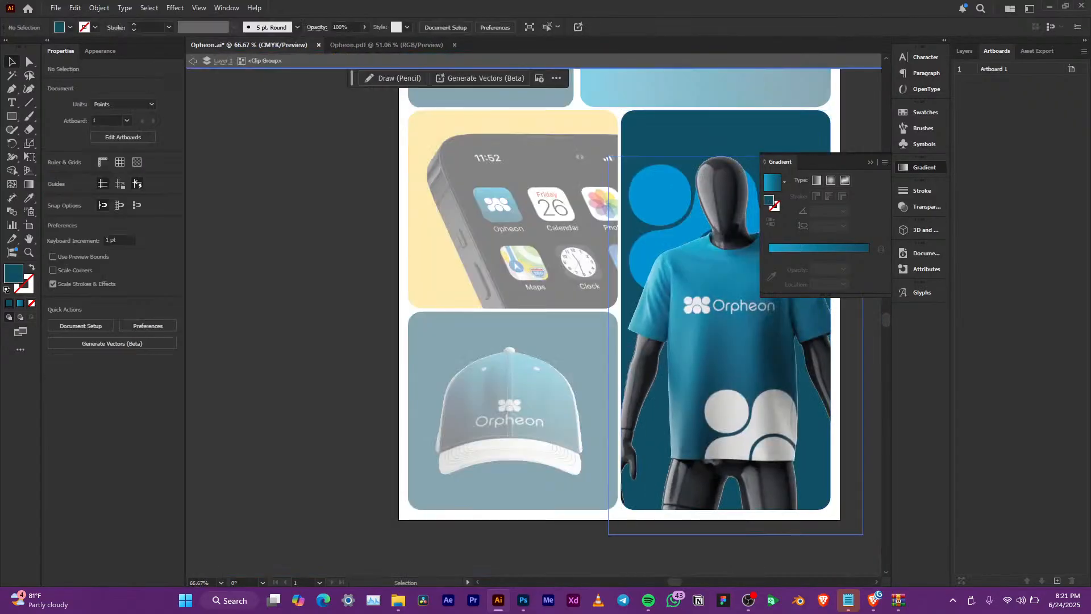
click(965, 51)
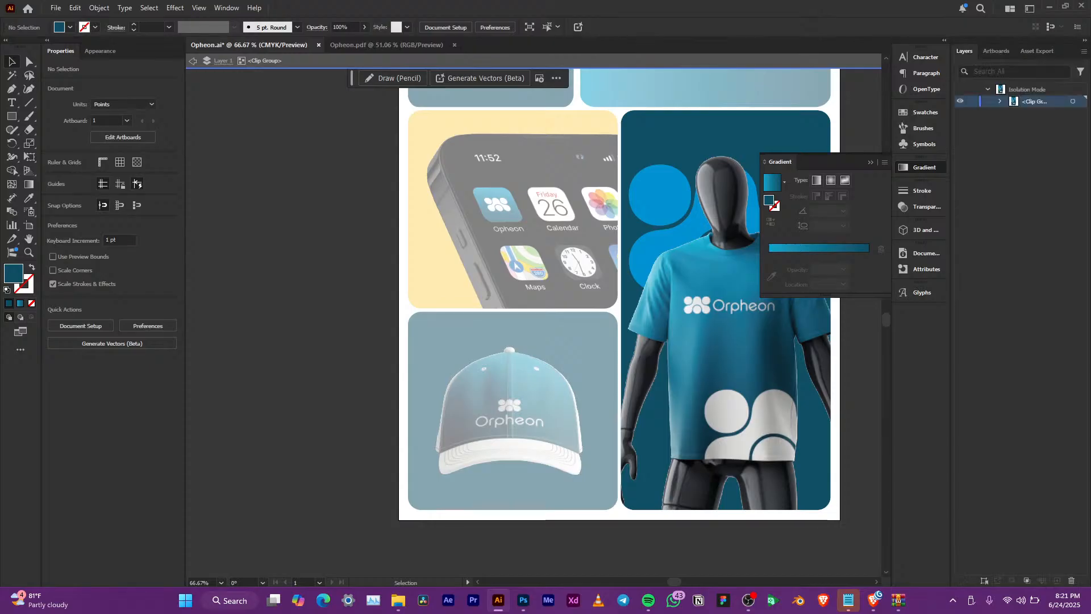
click(1000, 102)
click(1074, 137)
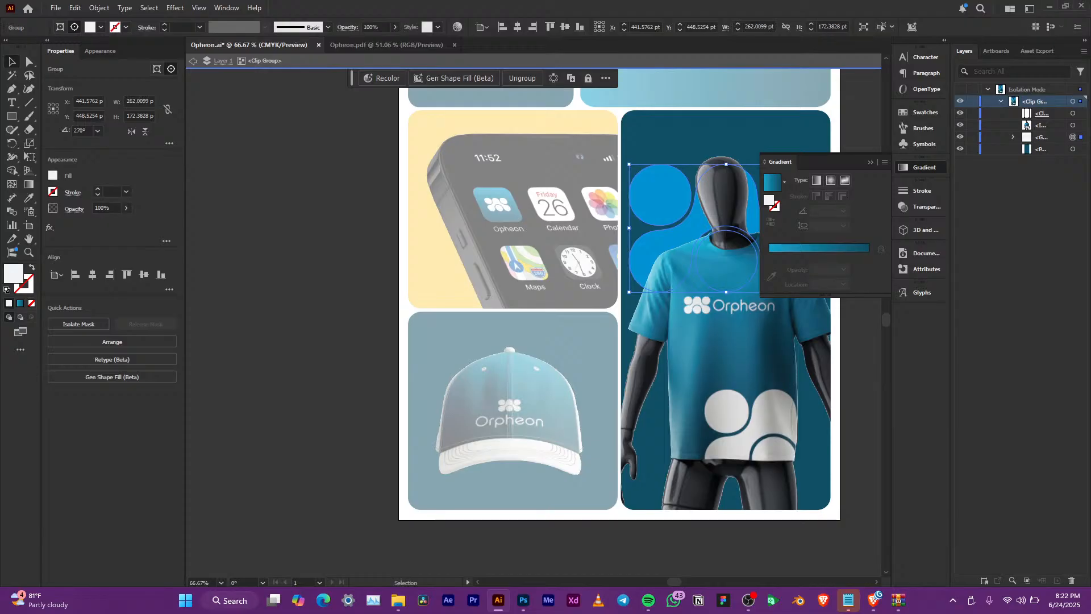
key(Escape)
Paste the large blue symbol into the cap's tile and position it behind the cap
key(a)
click(509, 407)
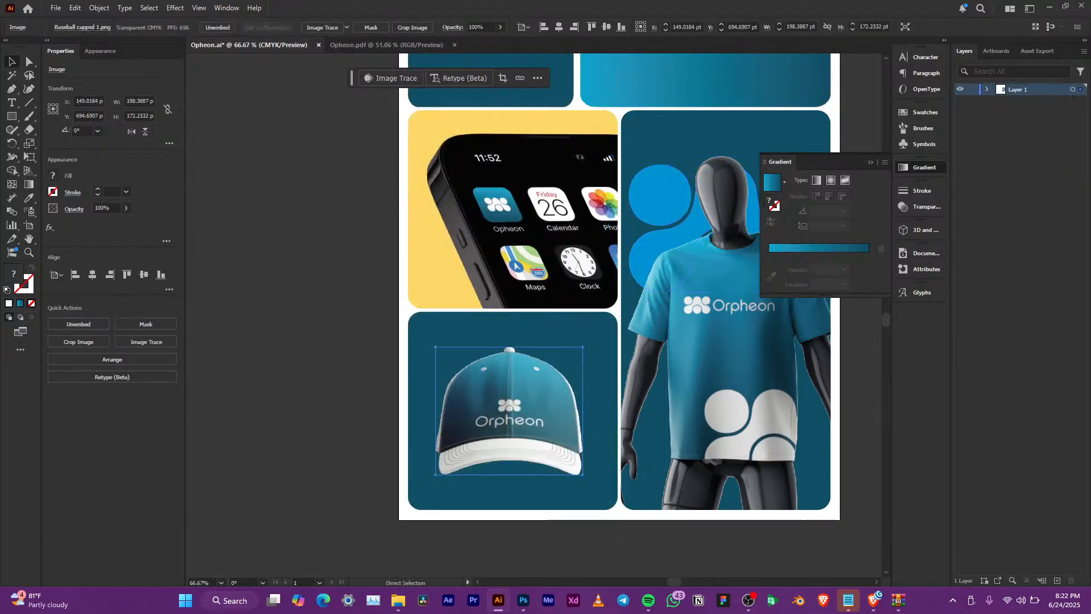
key(v)
key(ctrl+v)
drag(531, 347, 513, 421)
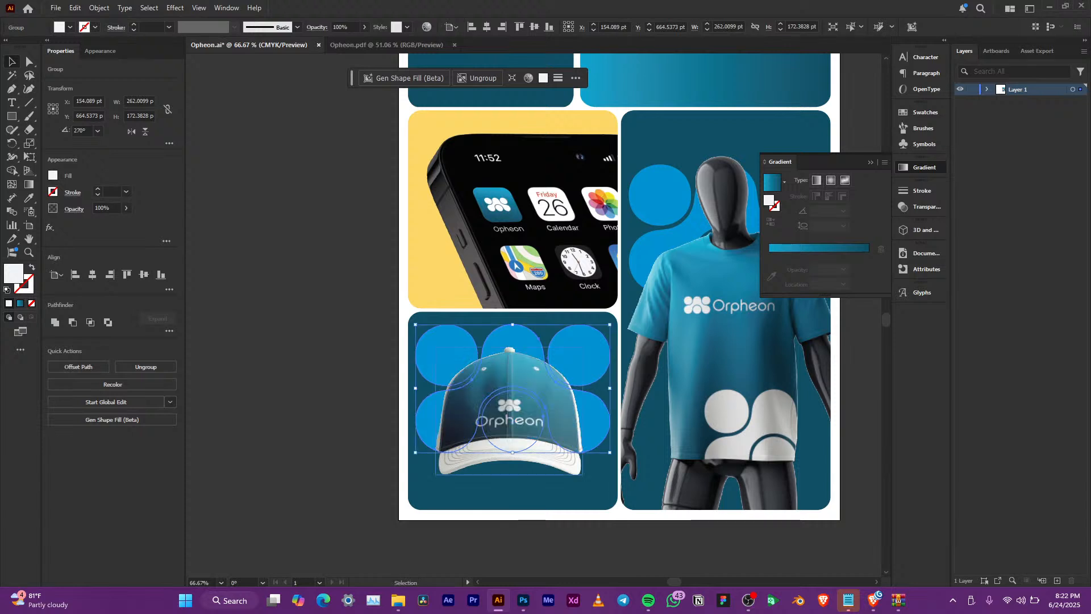
Scale the blue symbol behind the cap to about 250 × 165 pt and align it horizontally with the cap's centre
mouse_move(512, 324)
mouse_down()
mouse_move(514, 370)
mouse_move(513, 327)
mouse_up()
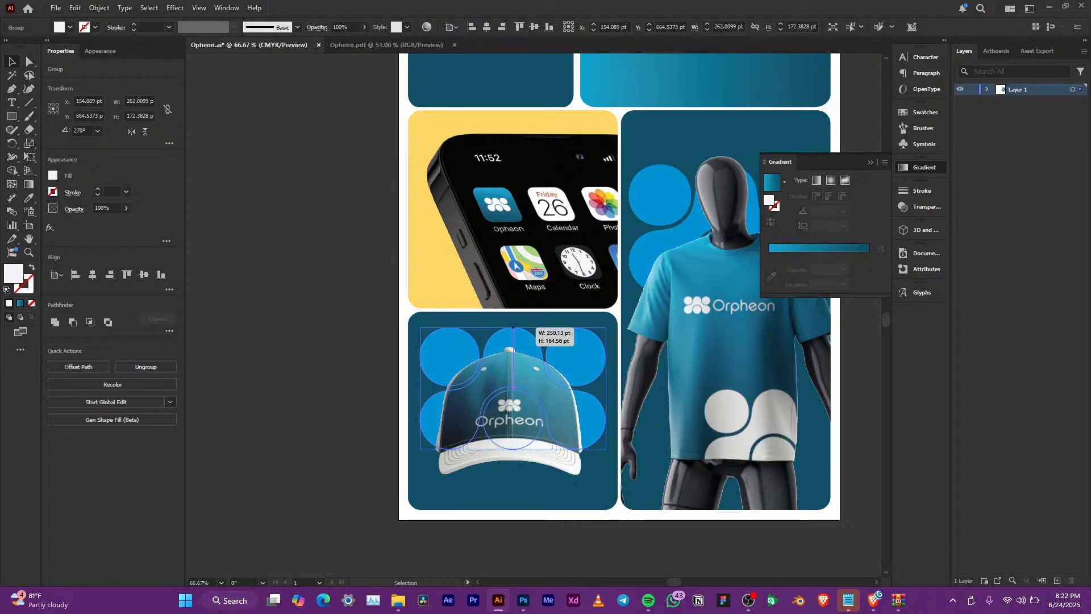
click(493, 397)
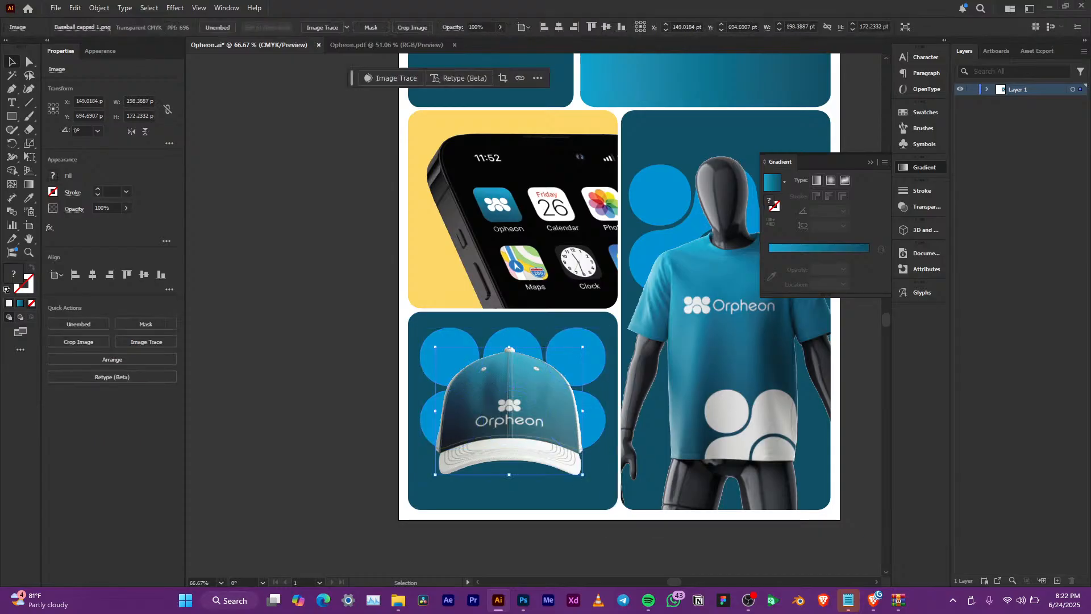
scroll(615, 380, down, 4)
scroll(644, 401, up, 4)
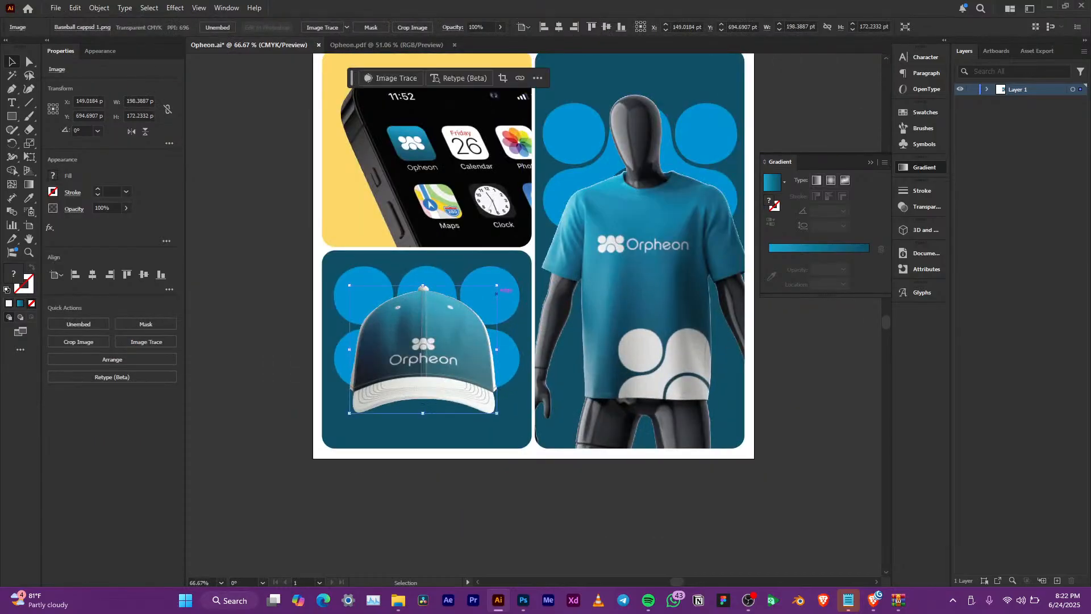
click(516, 294)
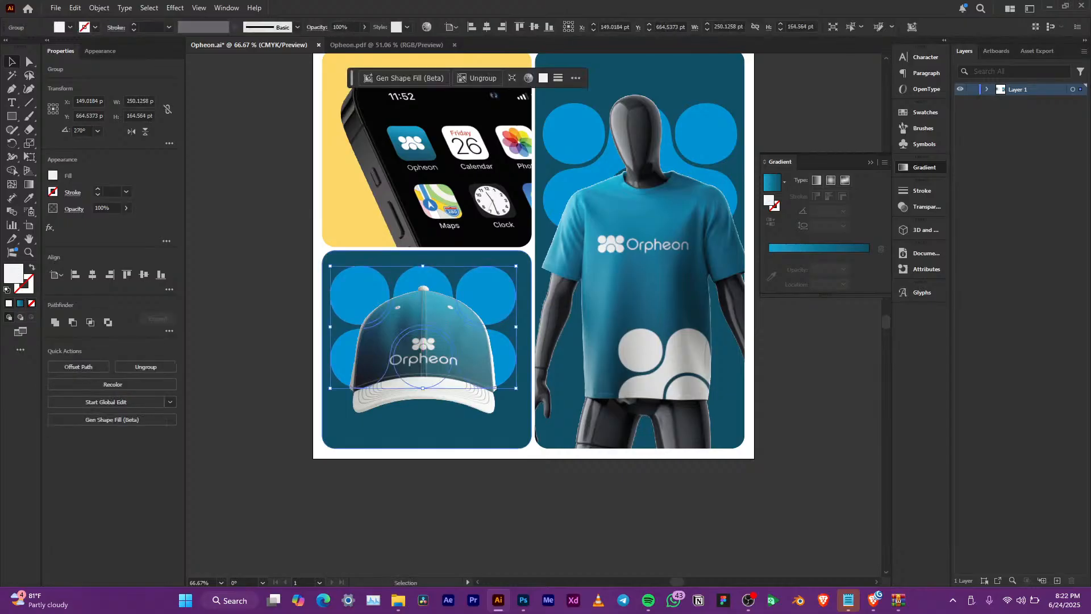
Group the cap image, the blue symbol behind it, and their dark teal tile
click(513, 410)
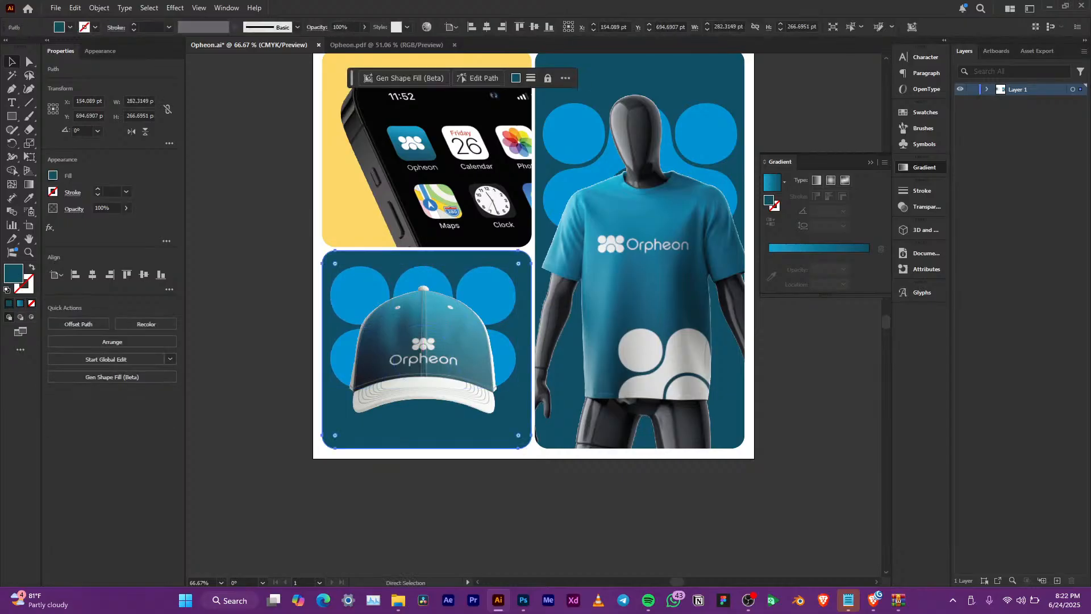
shift+click(496, 321)
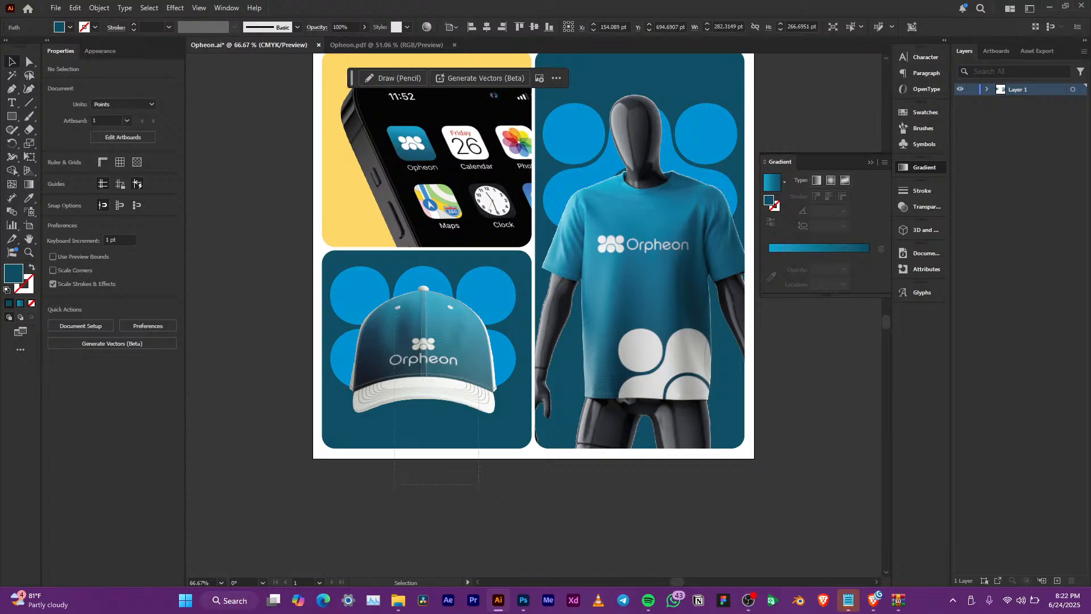
key(ctrl+g)
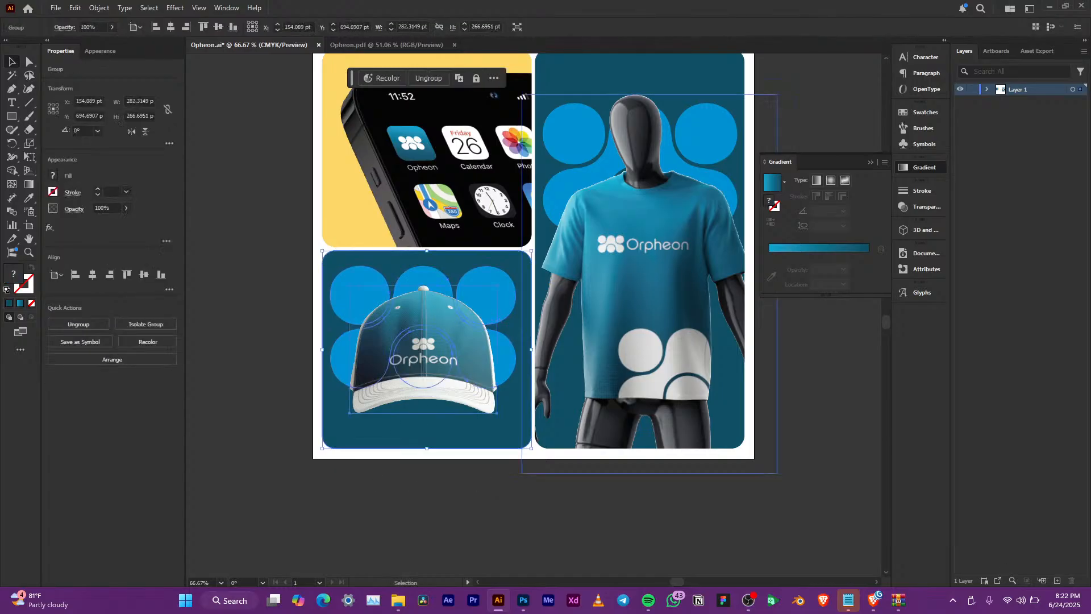
Examine the full presentation artboard and compare its layout with the "F&V Monogram Logo Brand Presentation" reference open in Photoshop
key(ctrl+minus)
key(ctrl+minus)
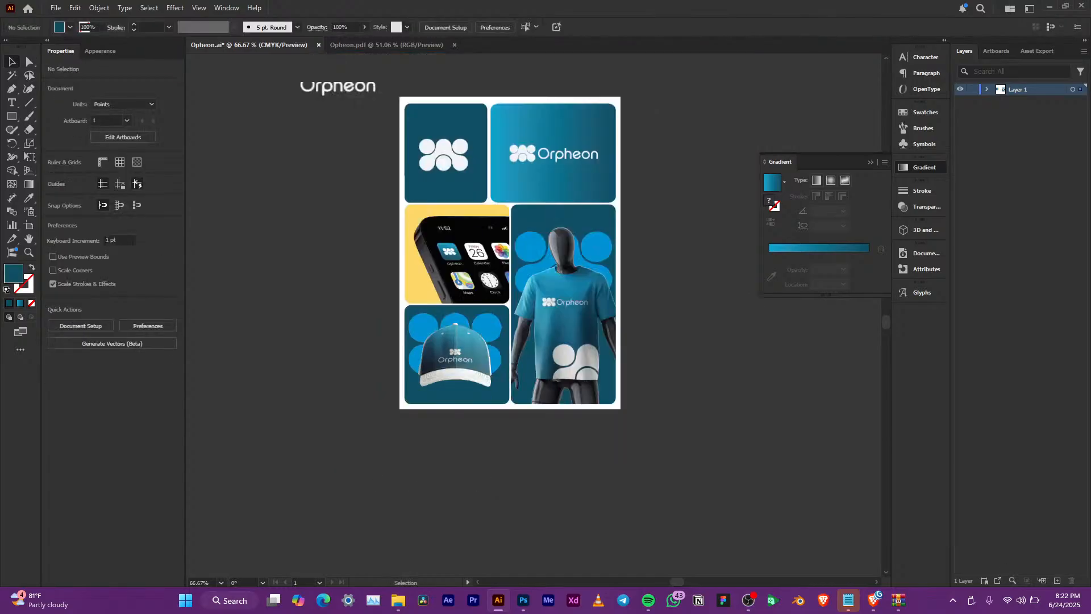
click(366, 328)
scroll(375, 328, up, 1)
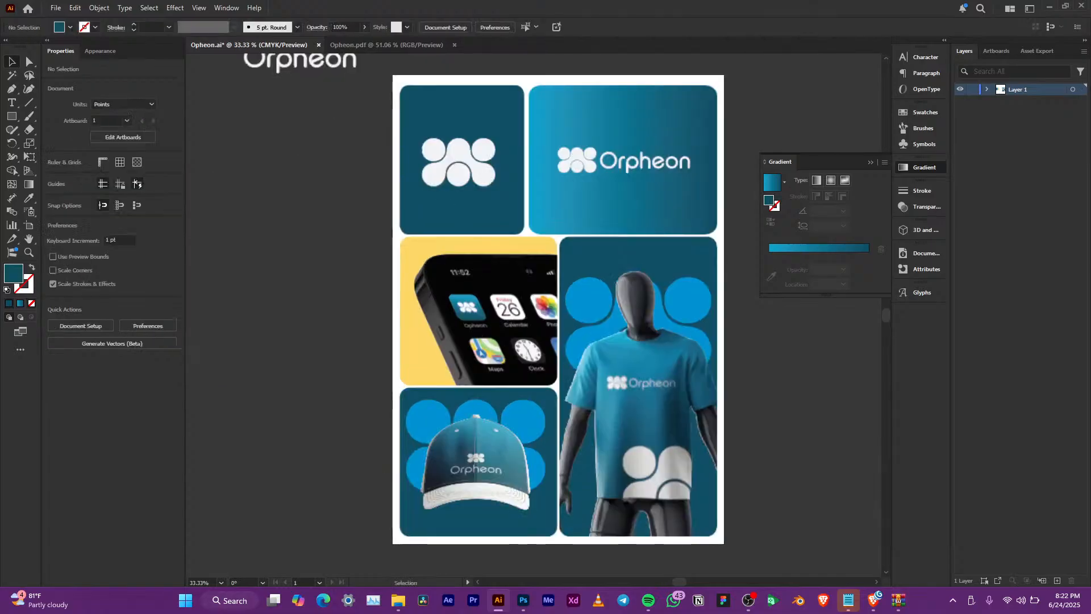
drag(375, 328, 320, 338)
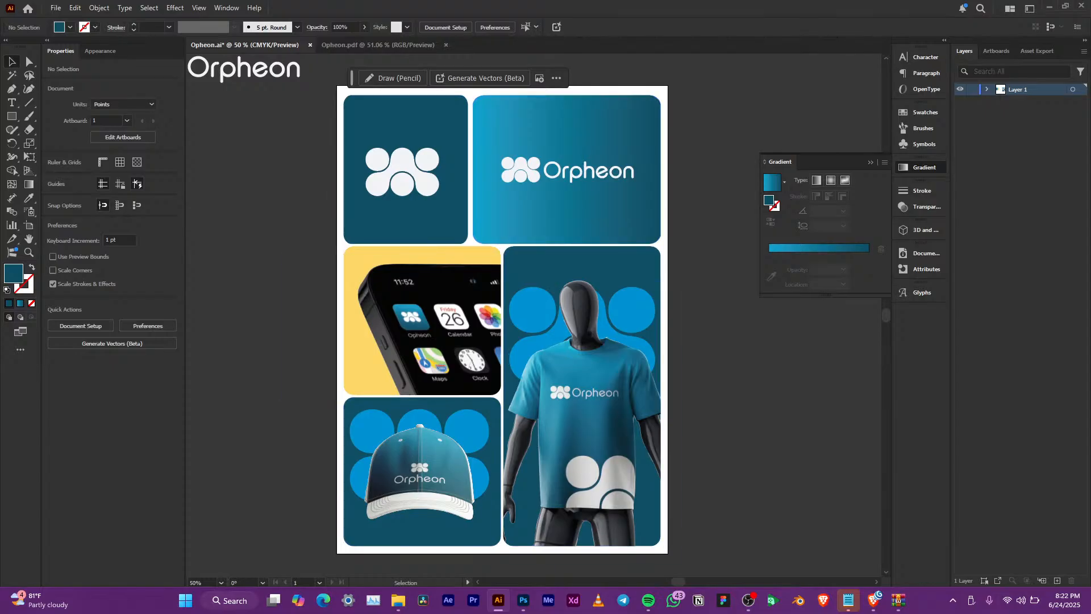
click(524, 601)
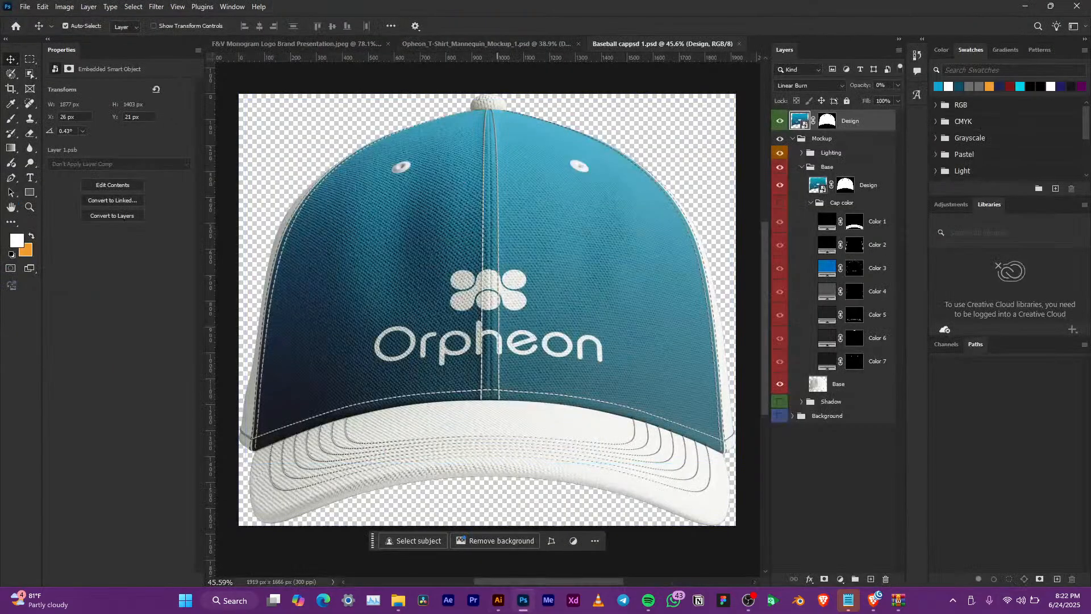
click(309, 44)
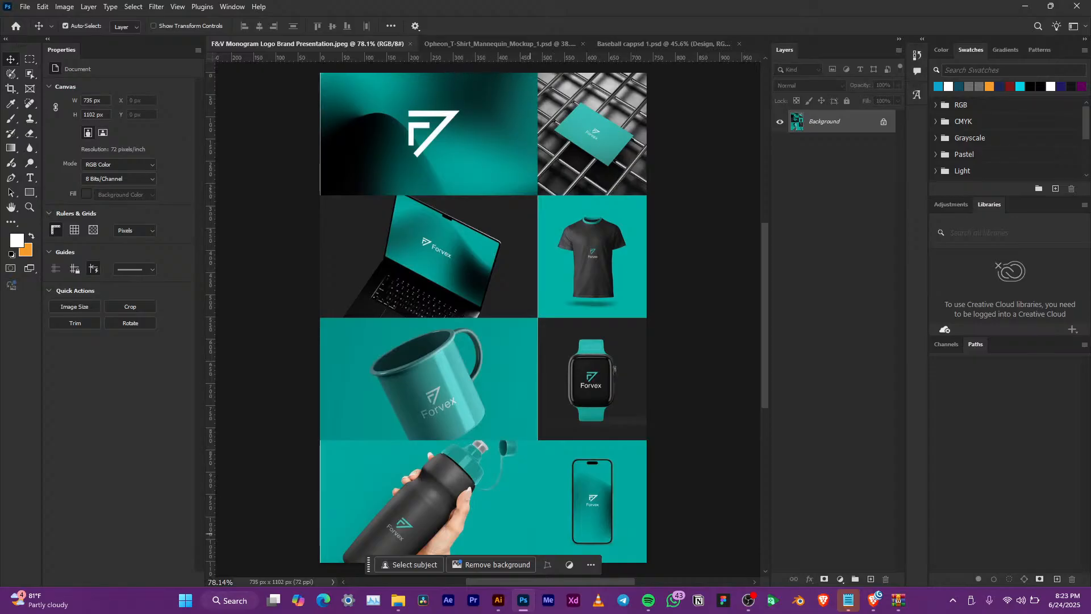
click(499, 600)
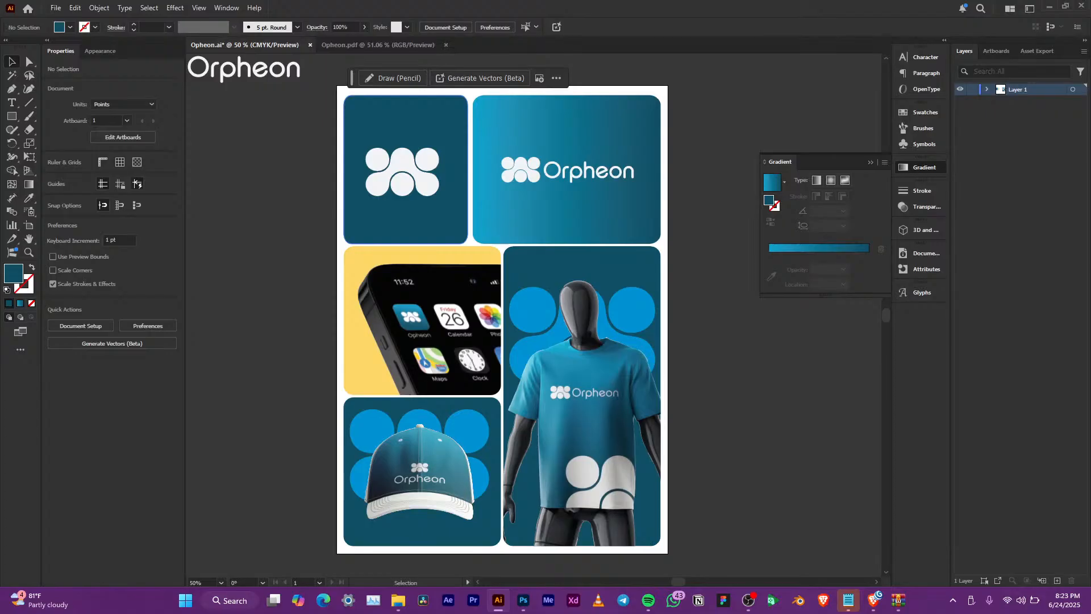
Move the white symbol in the first dark teal tile about 6 pt to the right to centre it, and deselect it
click(406, 219)
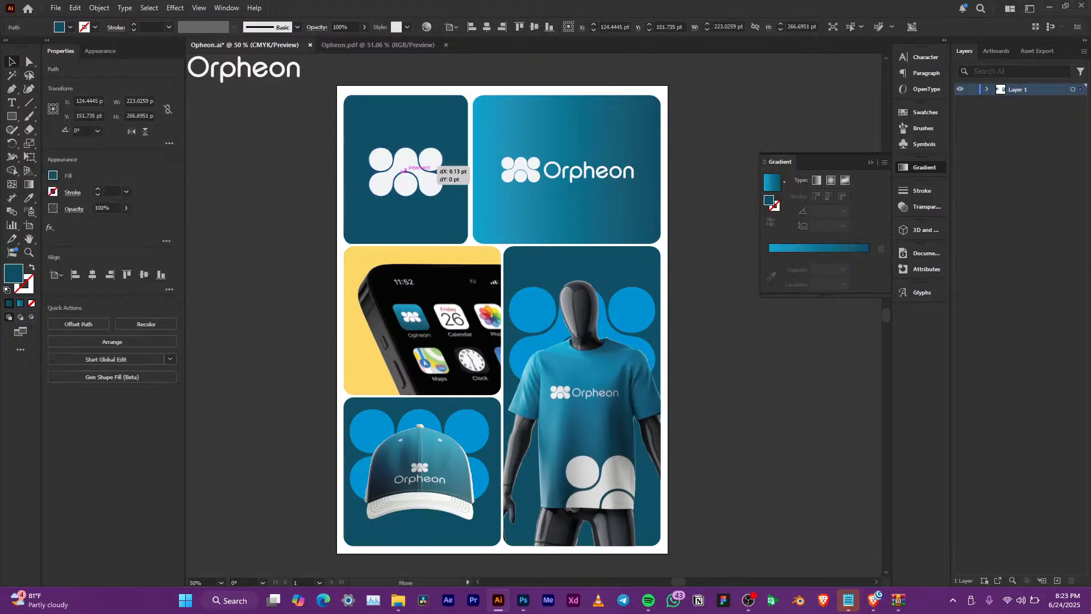
click(423, 181)
key(ctrl+shift+a)
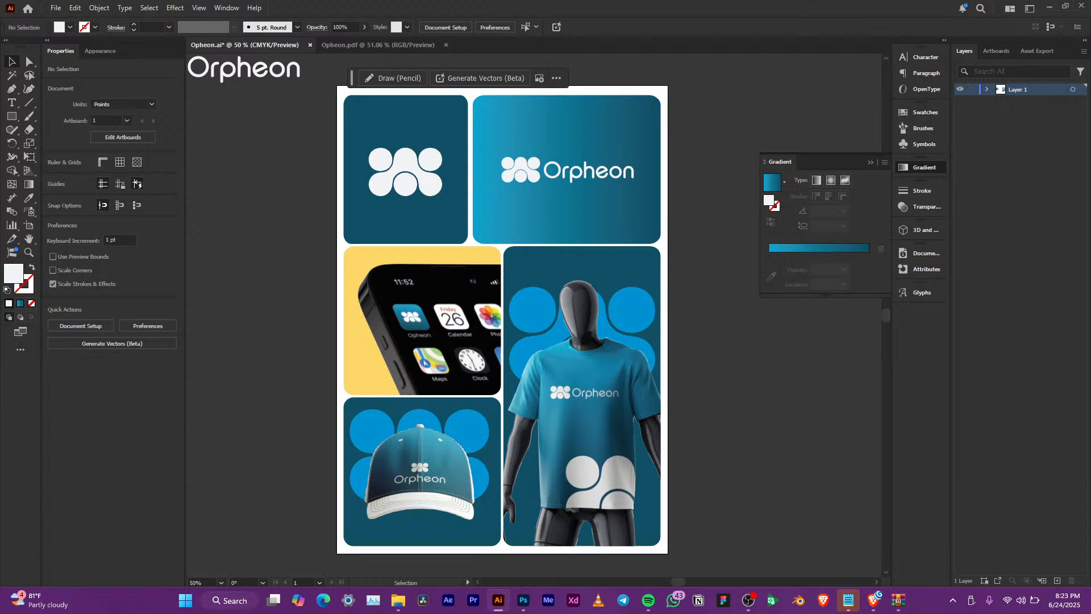
drag(283, 254, 364, 401)
click(575, 363)
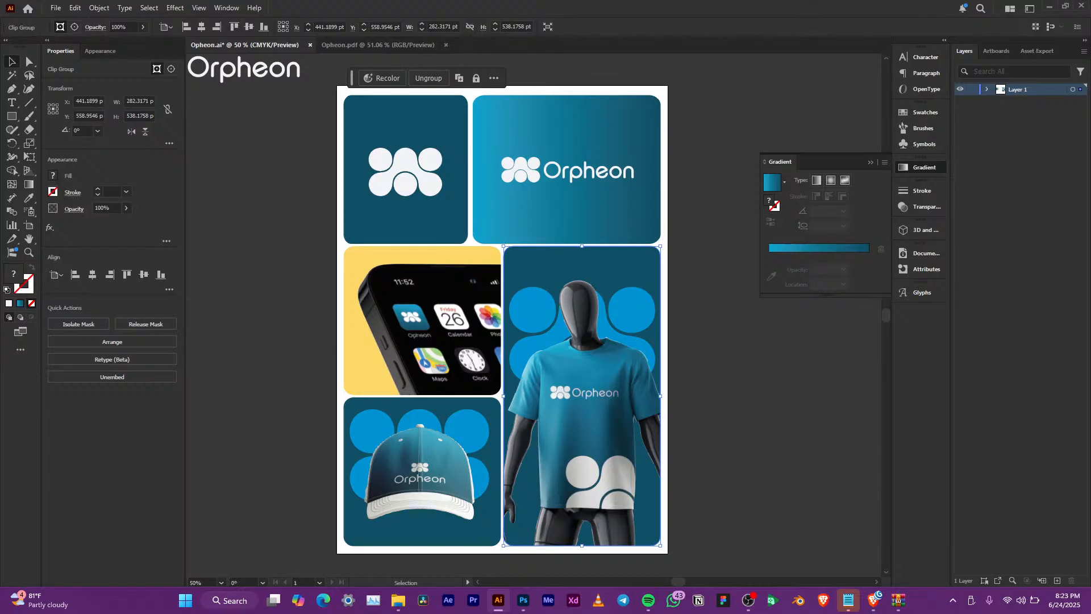
key(ctrl+shift+a)
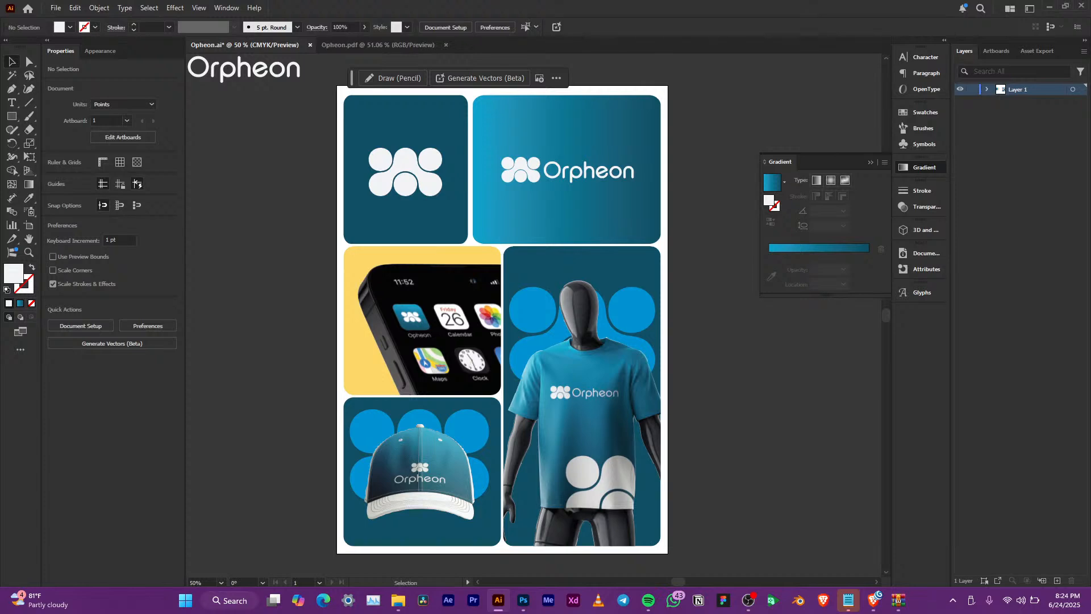
Switch to Pinterest in the browser and search for "visual identity"
click(874, 599)
click(409, 12)
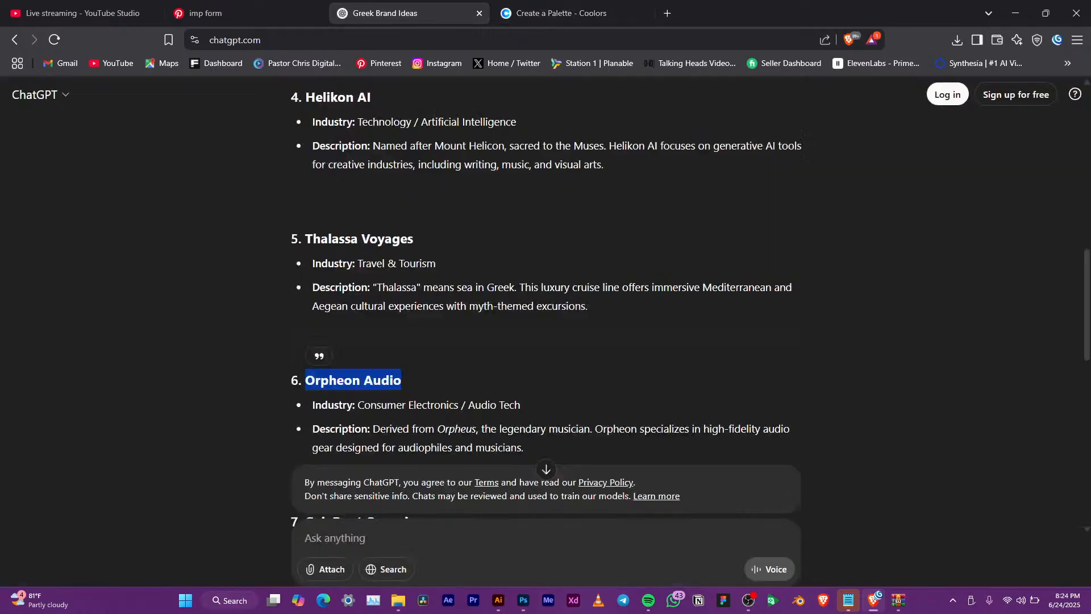
click(239, 12)
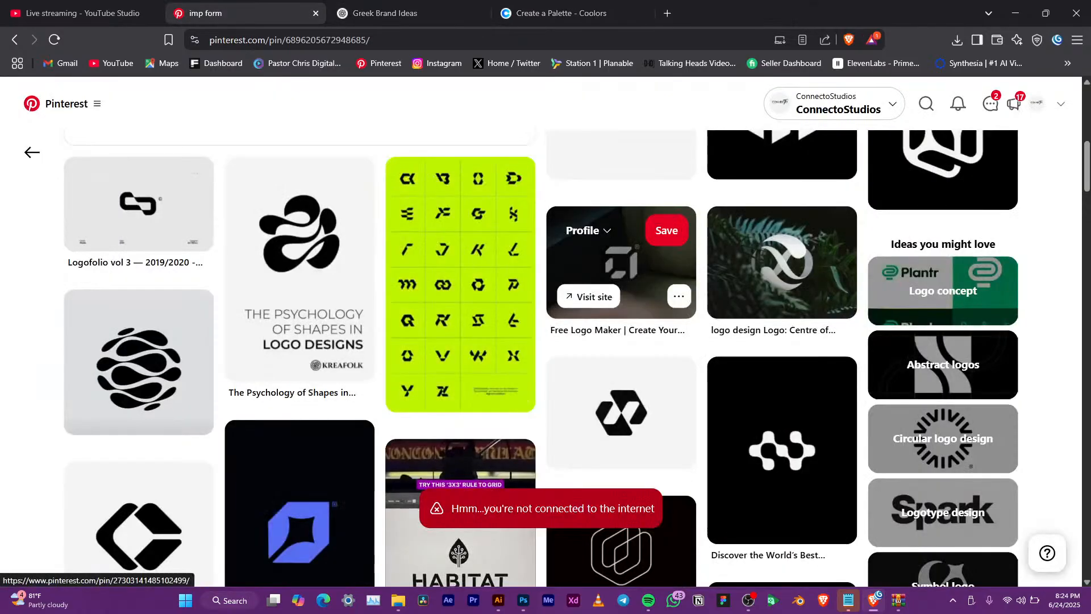
scroll(471, 275, down, 5)
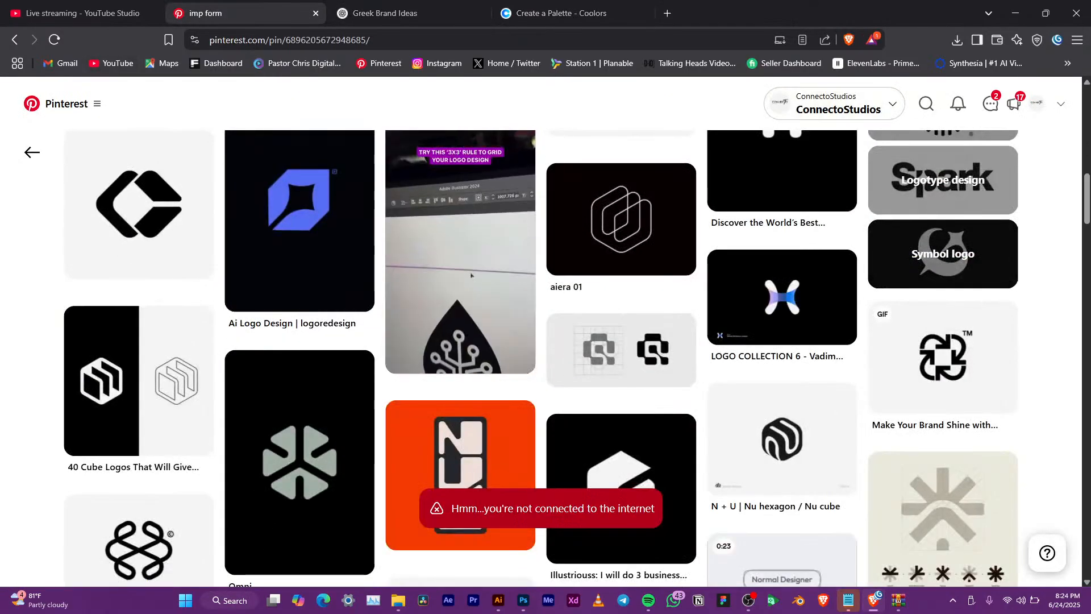
click(926, 103)
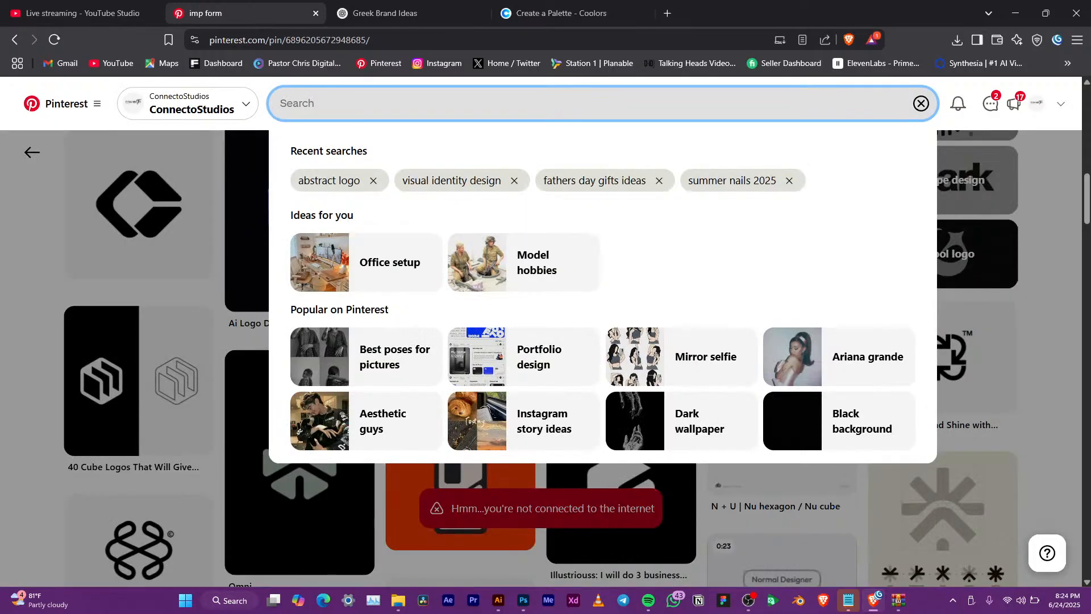
text(visua)
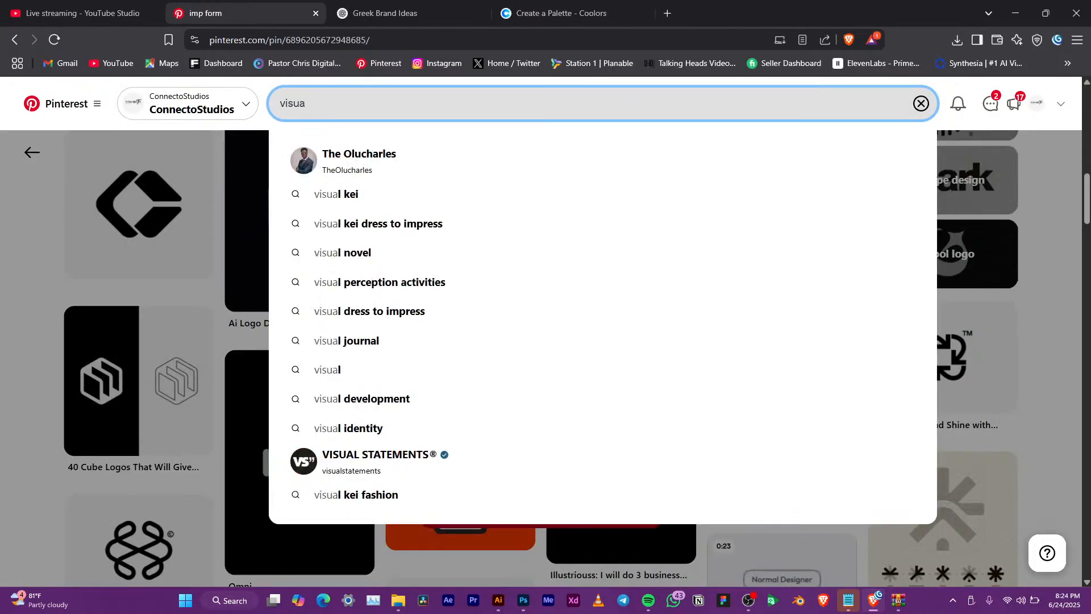
text(l i)
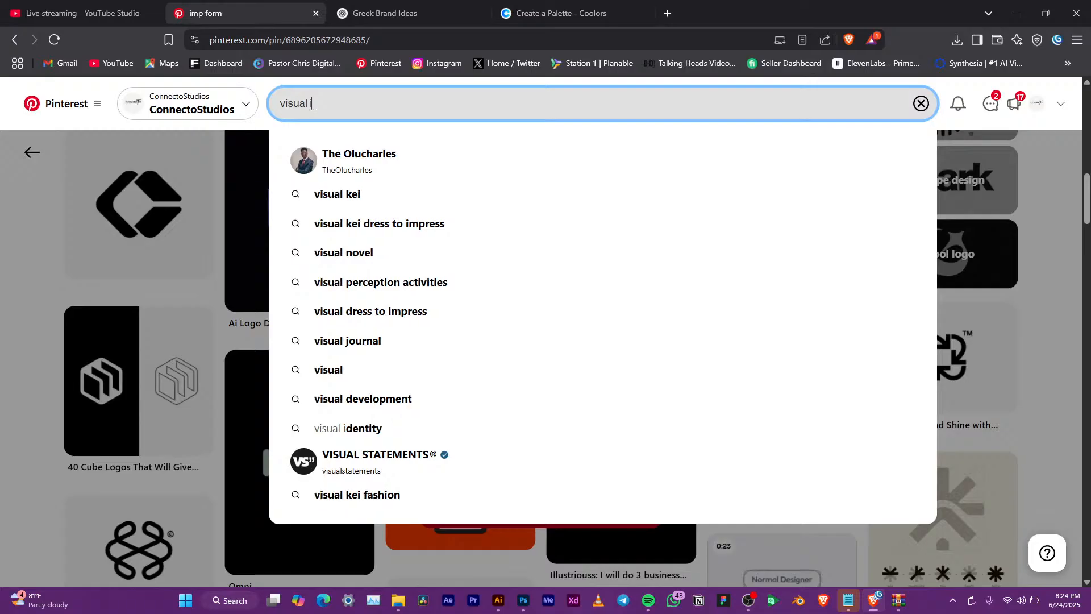
text(dentity)
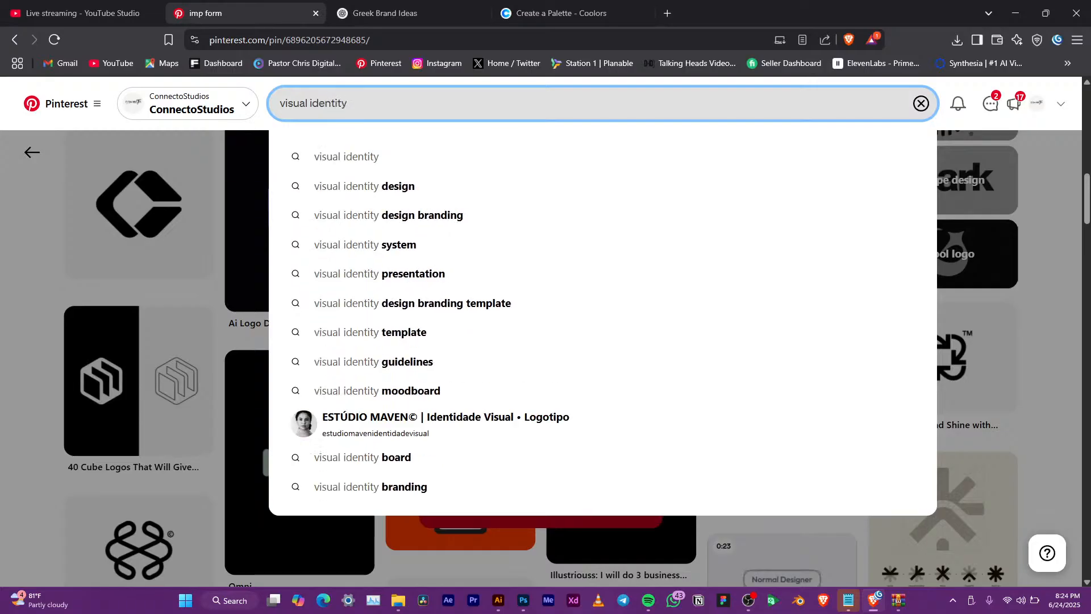
click(347, 157)
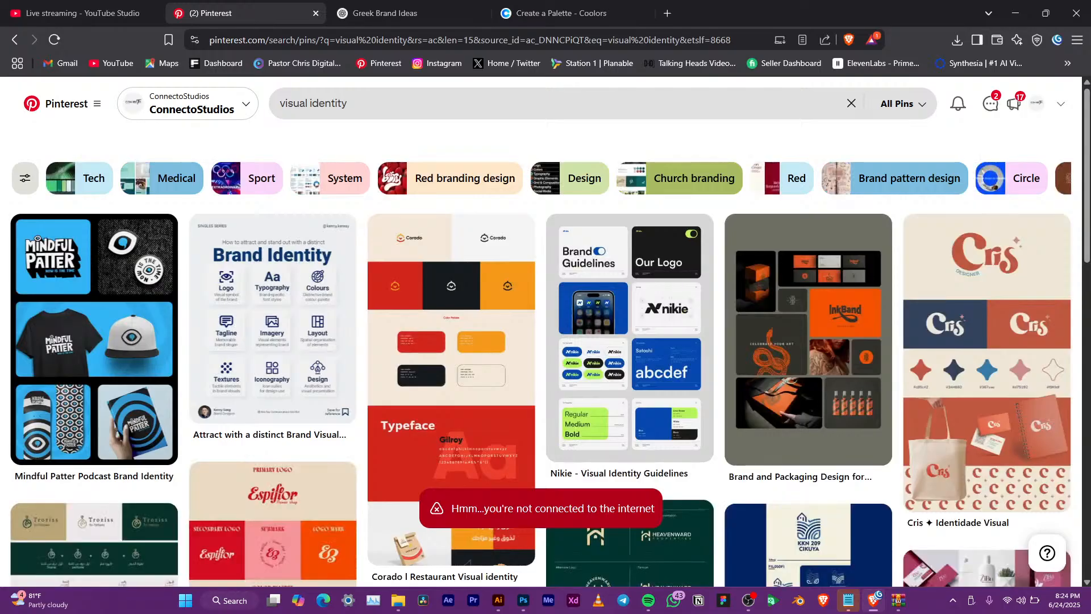
Examine the "Cris ✦ Identidade Visual" pin from the search results and the related So Matcha brandboard, and return to the Cris pin
scroll(541, 358, down, 2)
scroll(541, 370, down, 3)
scroll(541, 370, up, 5)
click(981, 319)
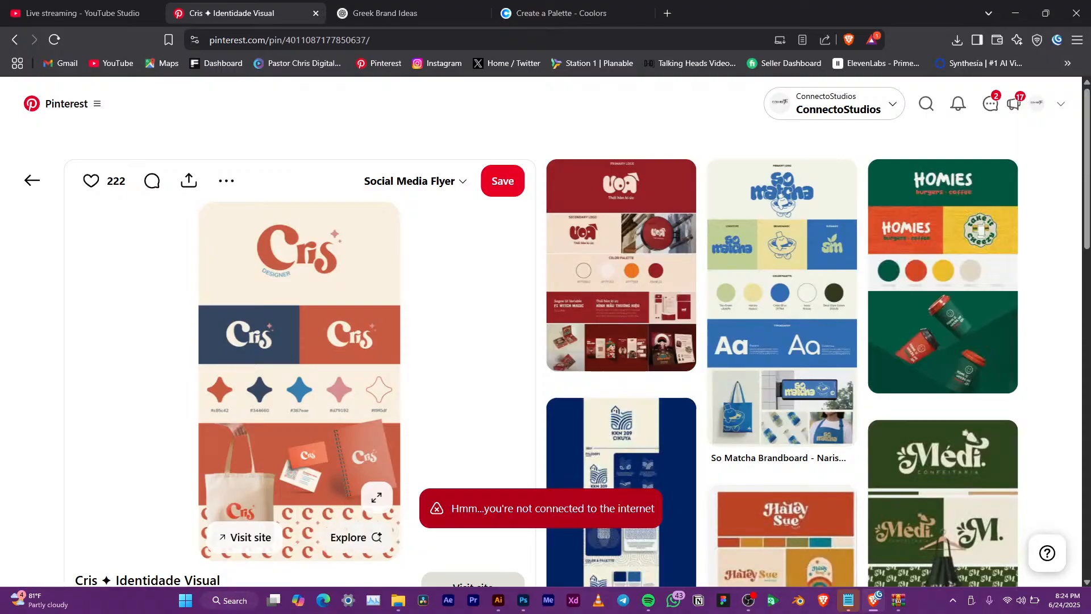
scroll(300, 370, down, 3)
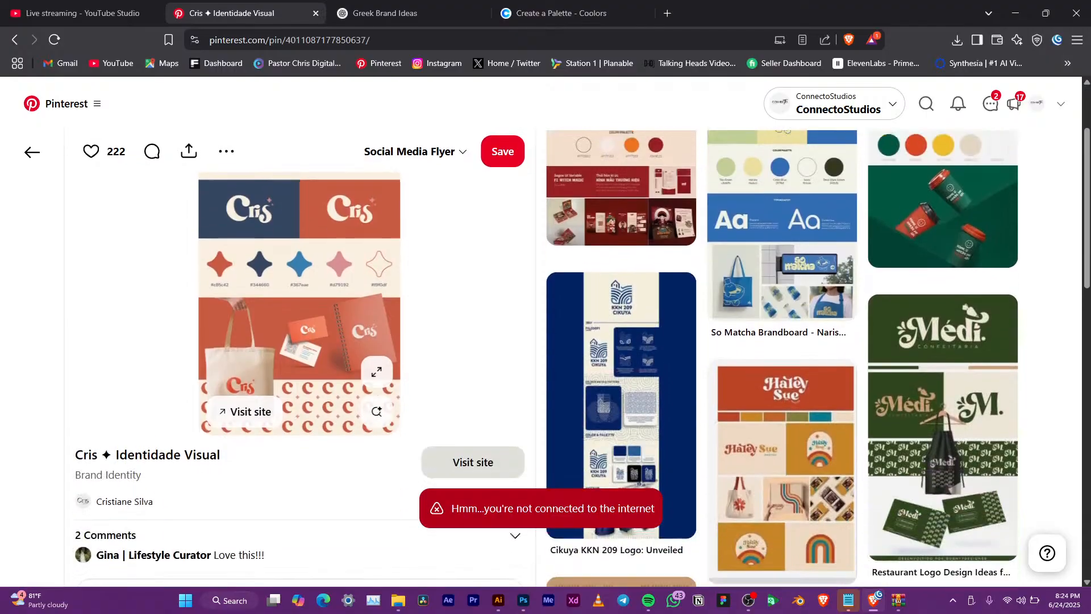
scroll(783, 341, up, 3)
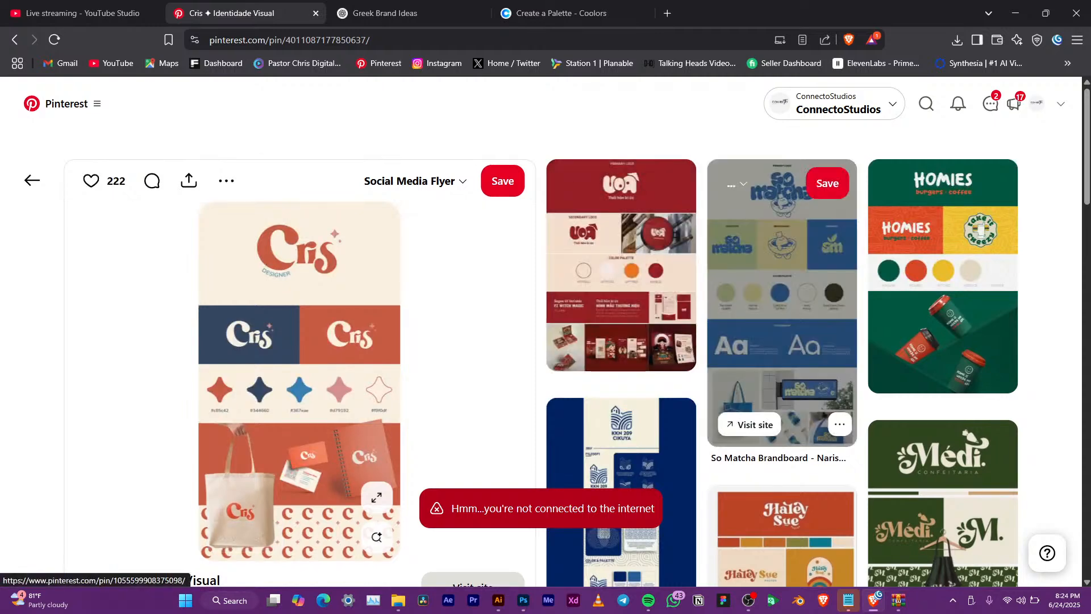
click(782, 312)
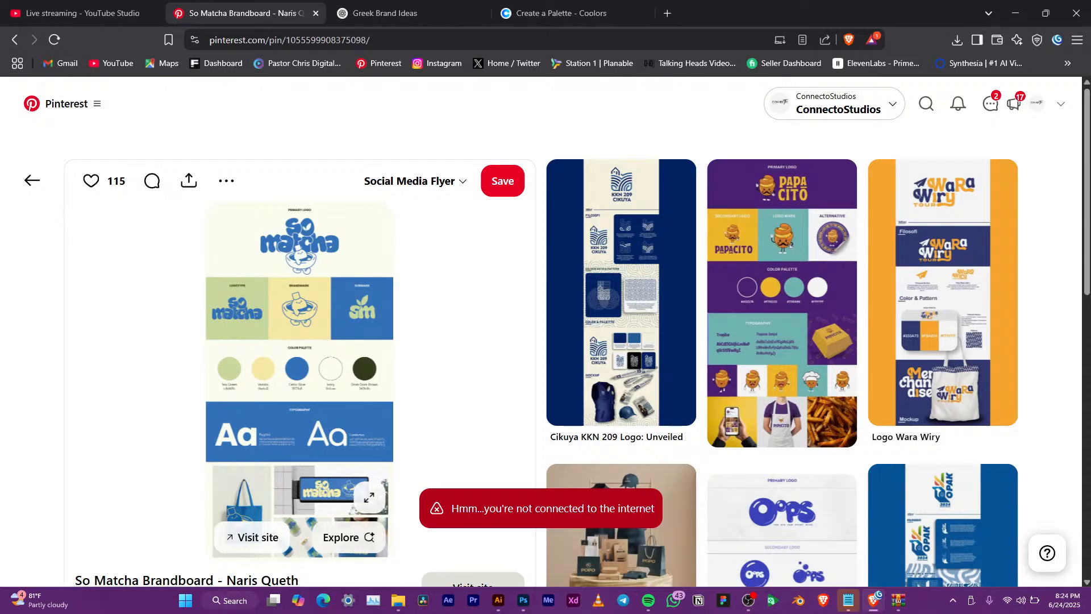
click(32, 180)
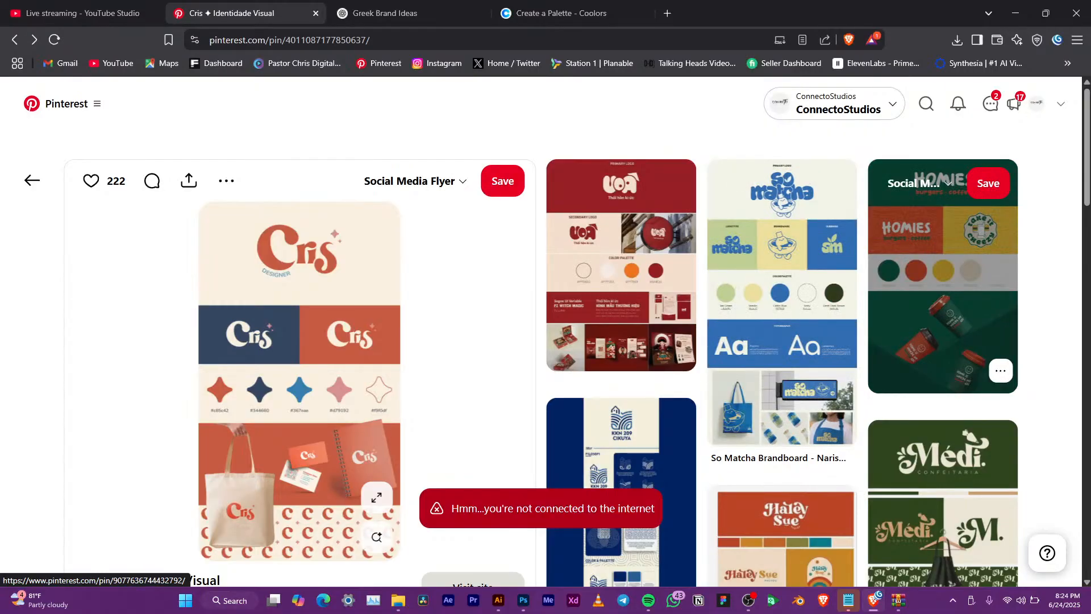
Examine the related Homies, Fola Bakery and Leafy Delights brand boards in turn, including the pins suggested beside Leafy Delights
click(943, 273)
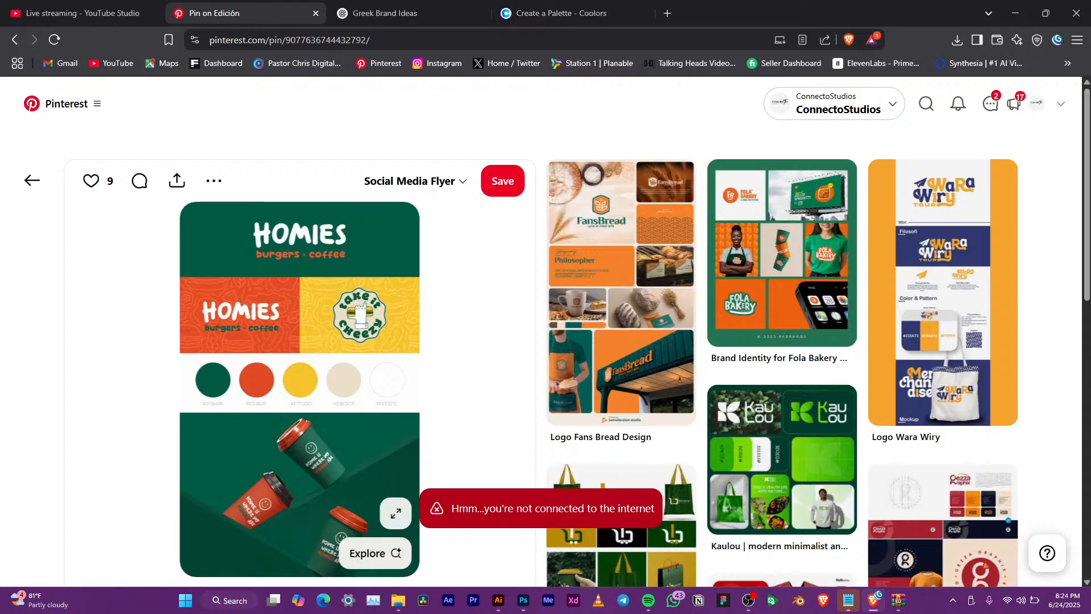
click(782, 255)
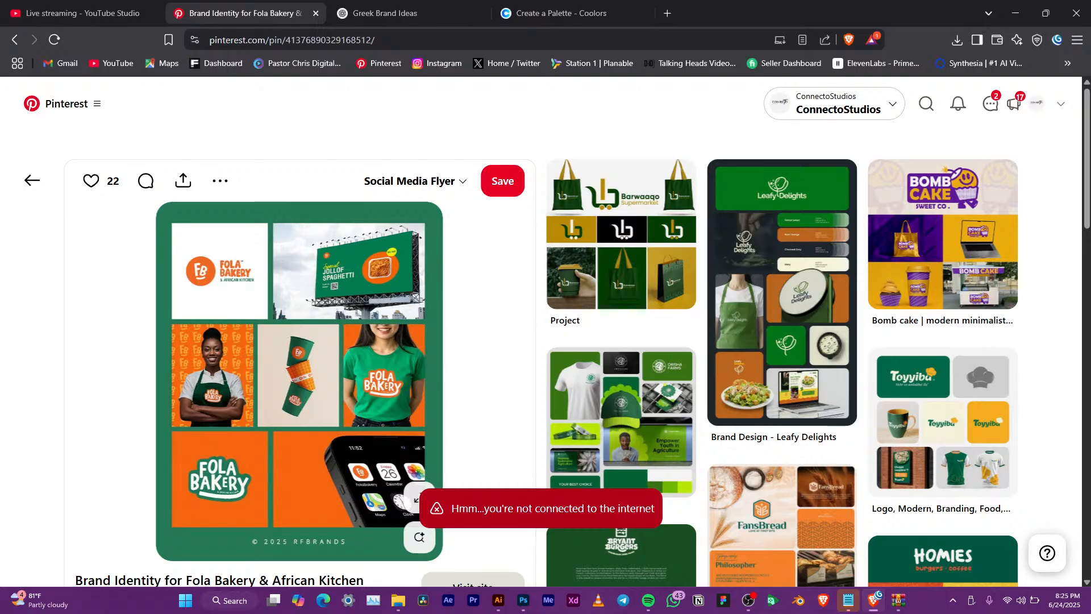
click(782, 296)
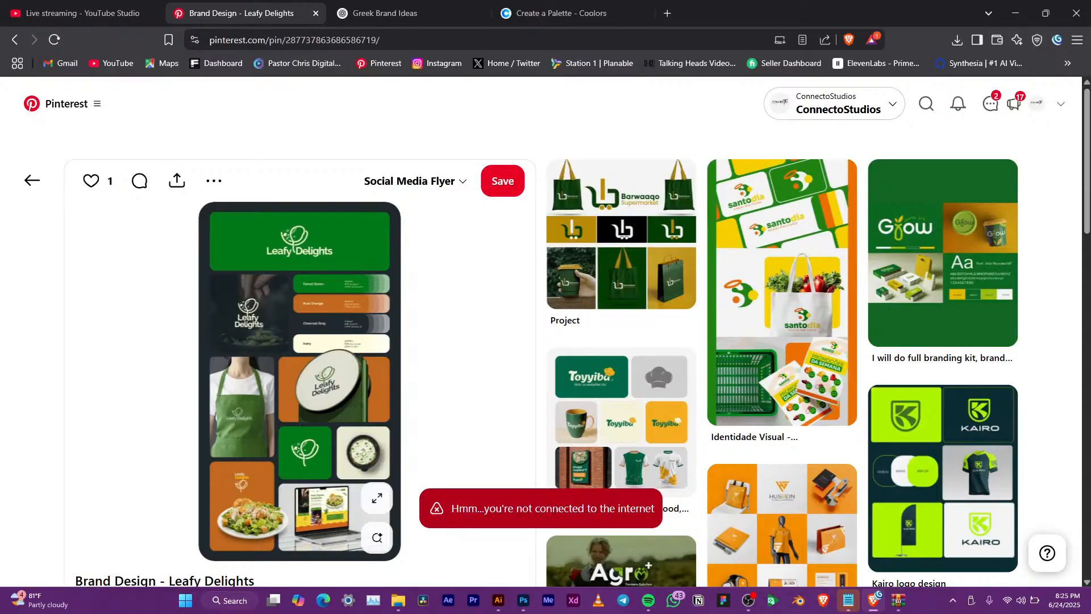
scroll(581, 173, down, 3)
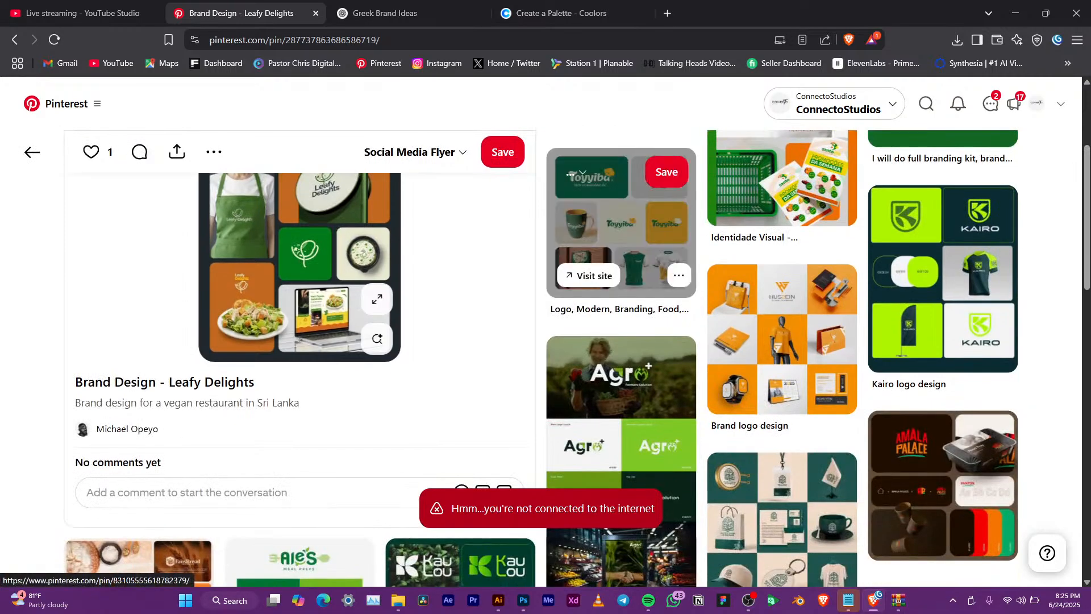